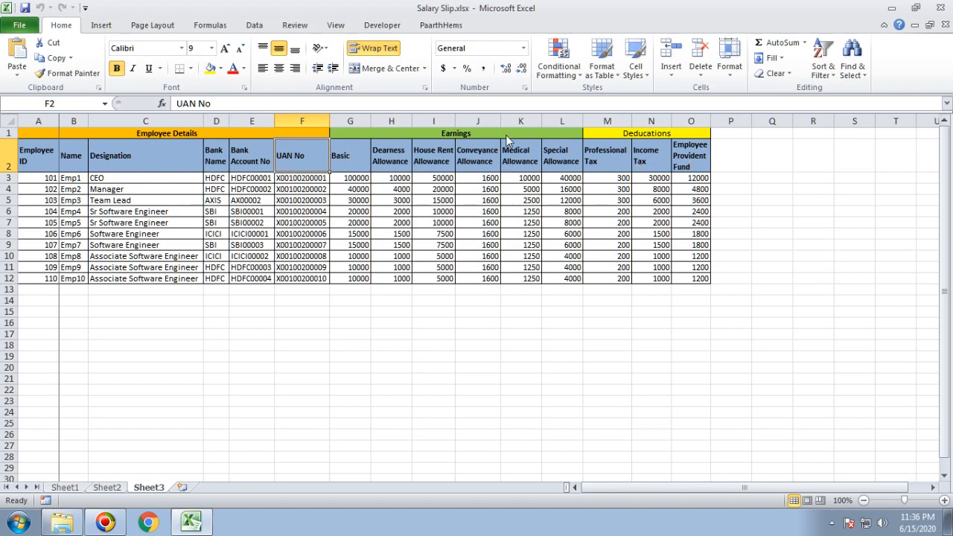
Review the earnings table, the deductions table and the net salary row on Sheet2.
{"action": "left_click", "coordinate": [106, 487]}
{"action": "left_click_drag", "start_coordinate": [134, 164], "coordinate": [252, 270]}
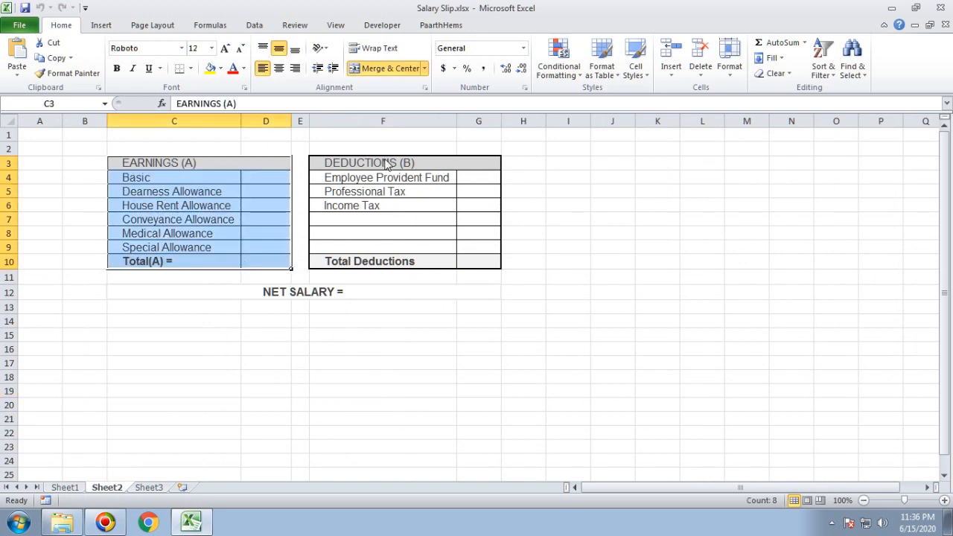
{"action": "left_click_drag", "start_coordinate": [387, 164], "coordinate": [457, 262]}
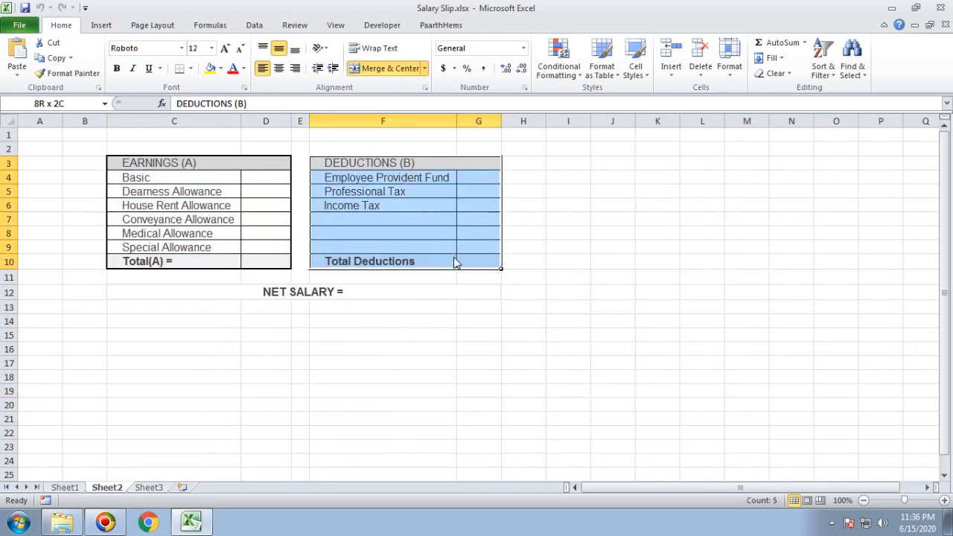
{"action": "left_click", "coordinate": [436, 347]}
{"action": "left_click", "coordinate": [407, 296]}
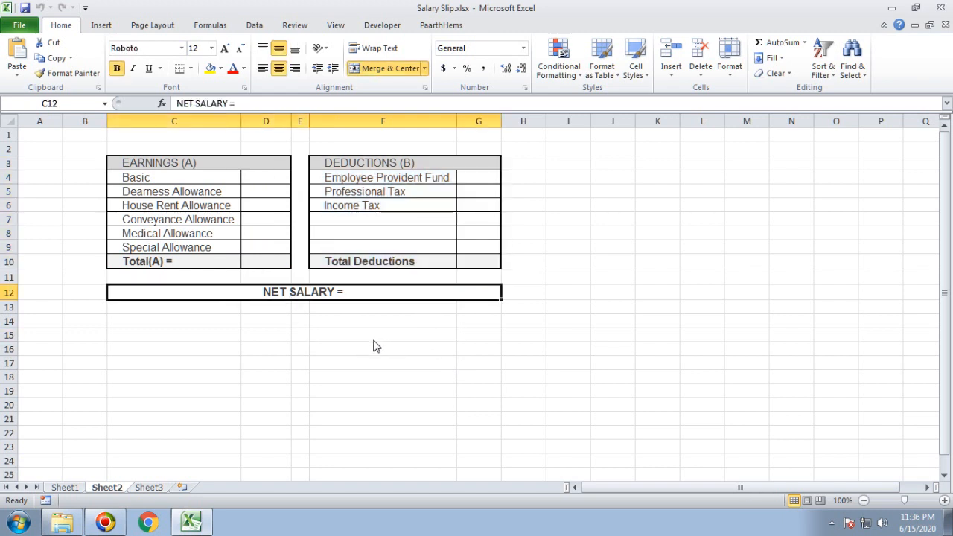
{"action": "left_click_drag", "start_coordinate": [188, 179], "coordinate": [213, 250]}
Insert a row above the totals row on Sheet2 and enter "WFH allowance" in C10 as an additional earnings item.
{"action": "right_click", "coordinate": [11, 262]}
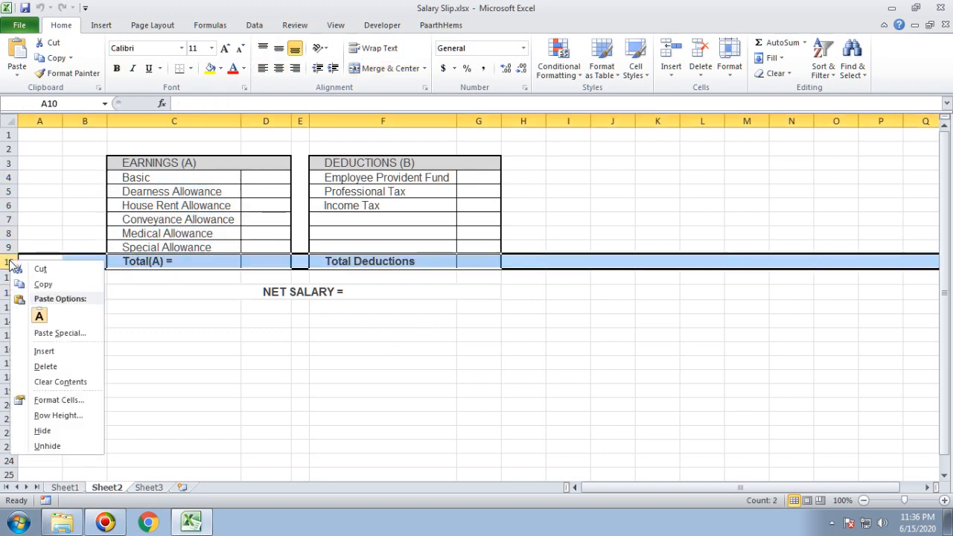
{"action": "left_click", "coordinate": [64, 350]}
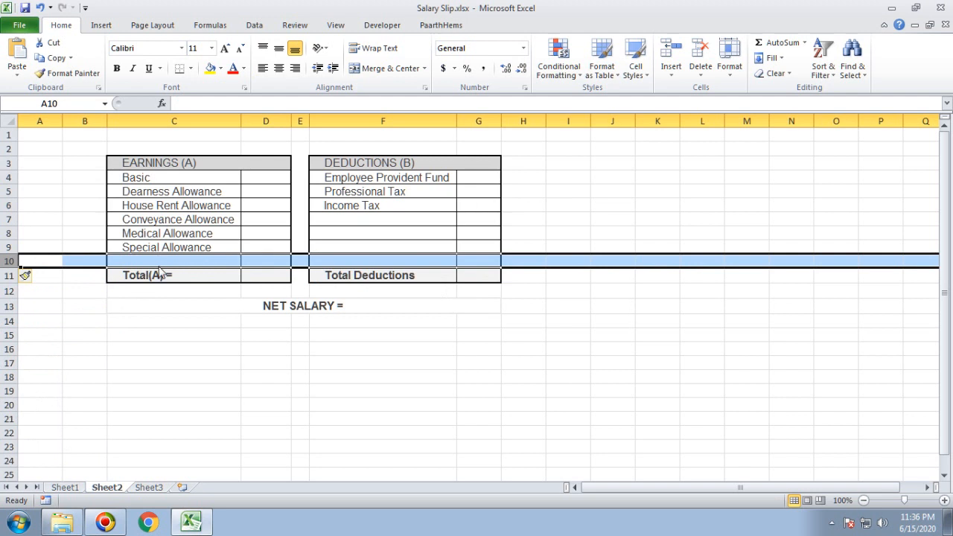
{"action": "left_click", "coordinate": [161, 262]}
{"action": "double_click", "coordinate": [160, 263]}
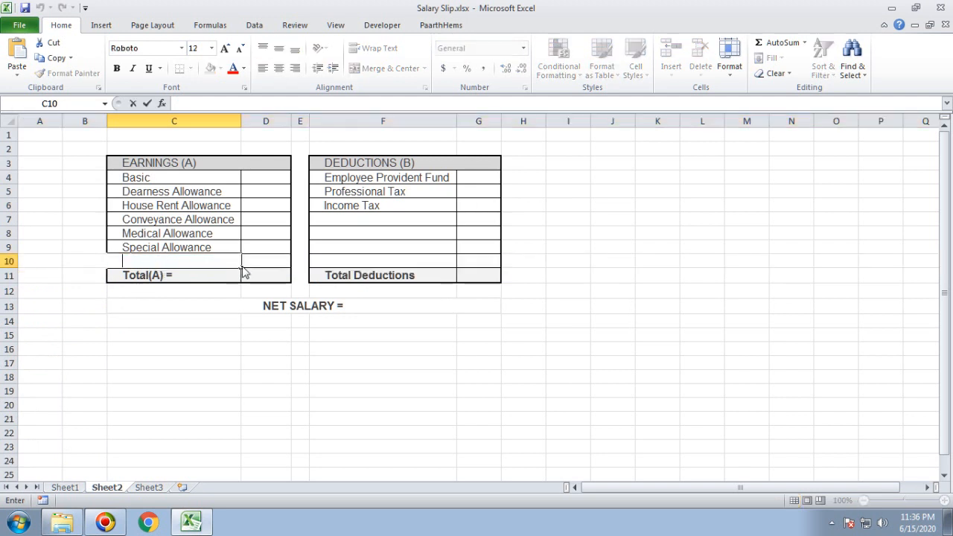
{"action": "type", "text": "WFH allowance"}
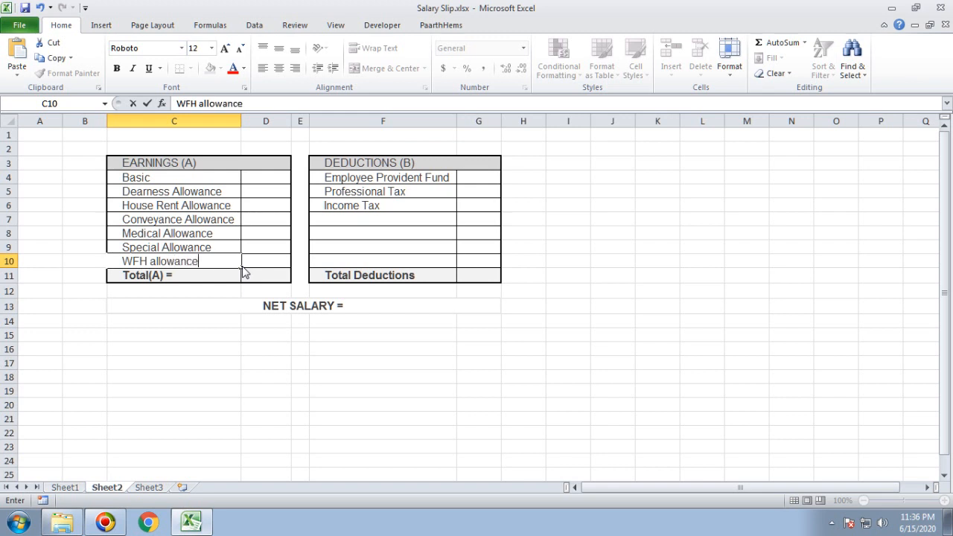
{"action": "left_click", "coordinate": [226, 310]}
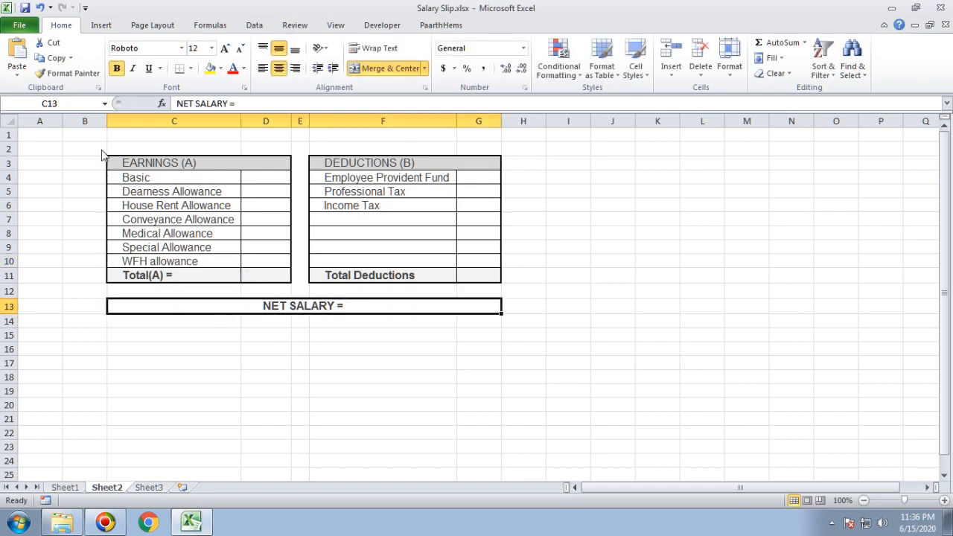
Look over the extended salary tables on Sheet2 and the employee pay data on Sheet3.
{"action": "left_click_drag", "start_coordinate": [100, 152], "coordinate": [457, 298]}
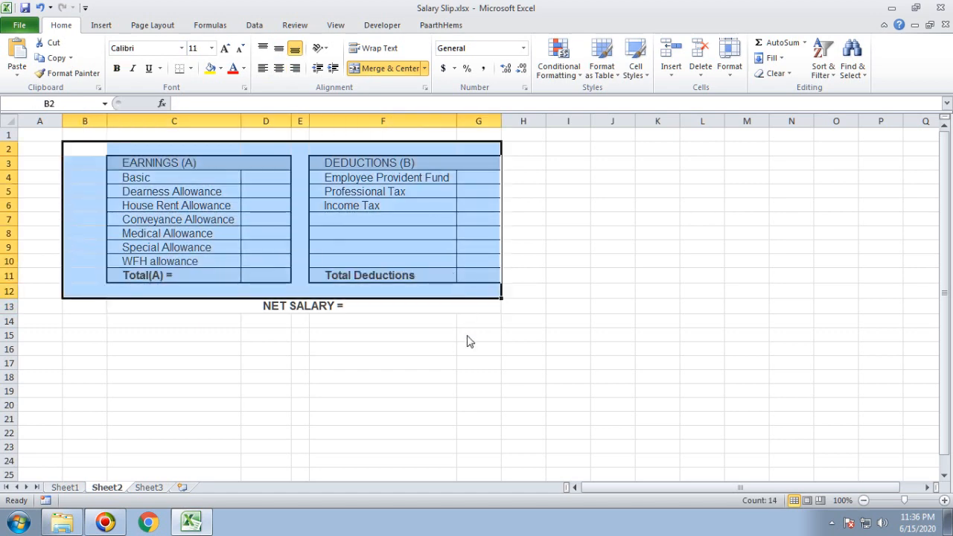
{"action": "left_click", "coordinate": [480, 363]}
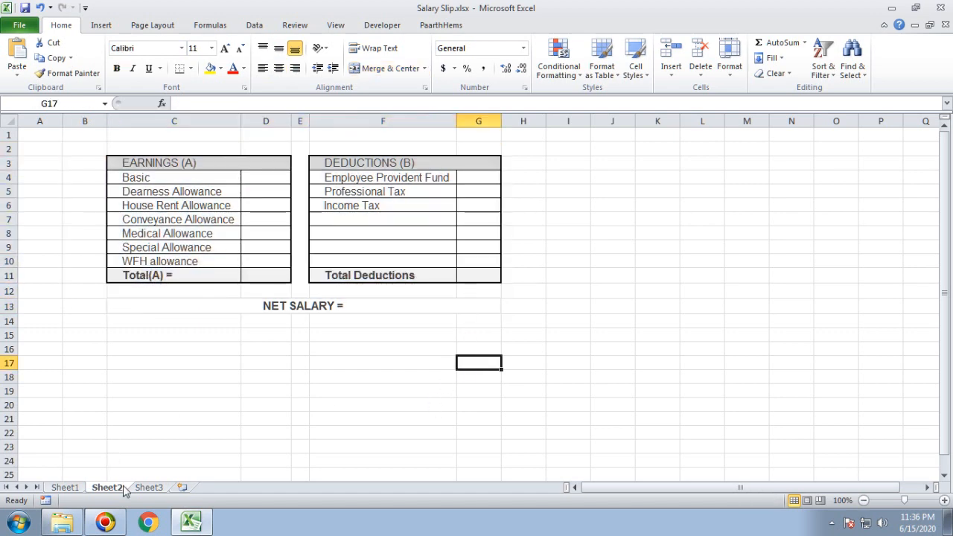
{"action": "left_click", "coordinate": [149, 489]}
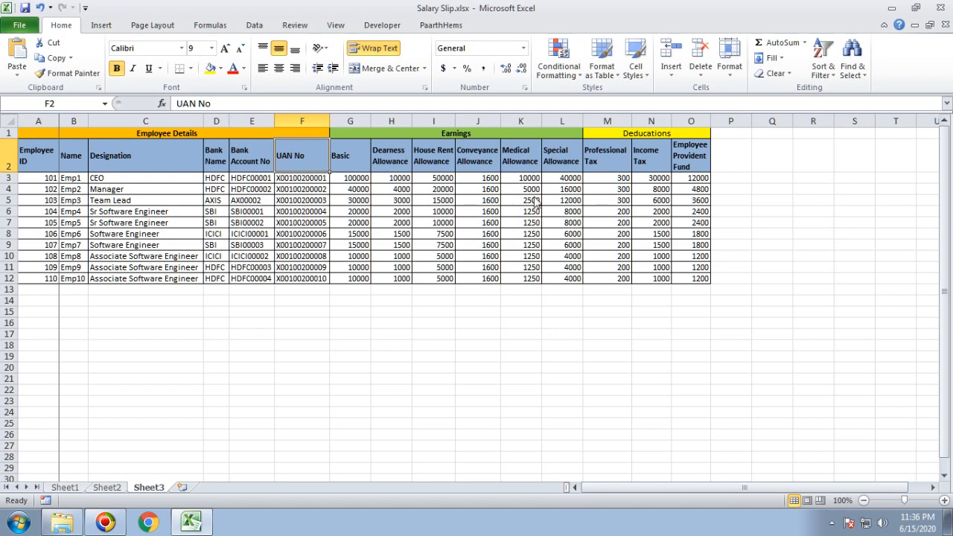
Display the blank Sheet1 in Page Layout view at 90% zoom.
{"action": "left_click", "coordinate": [64, 488]}
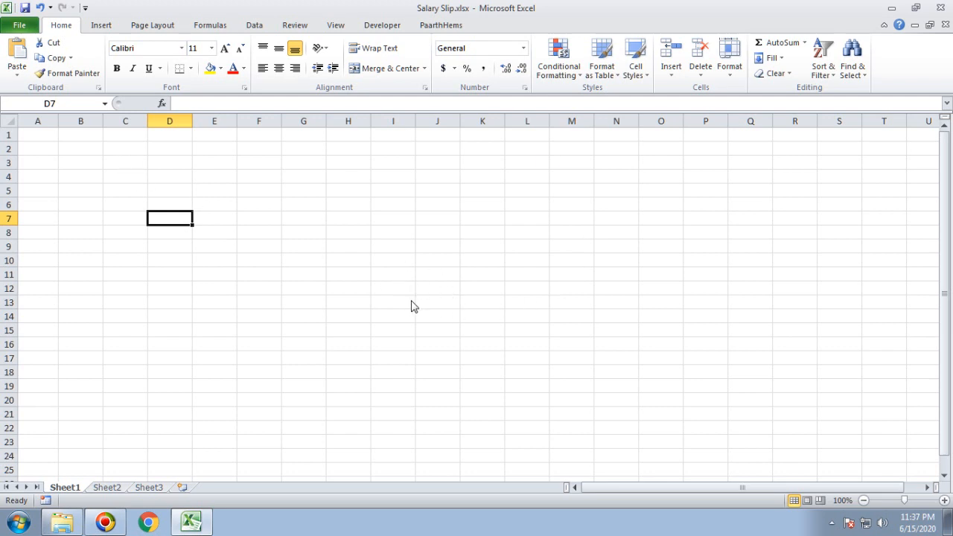
{"action": "left_click", "coordinate": [337, 25]}
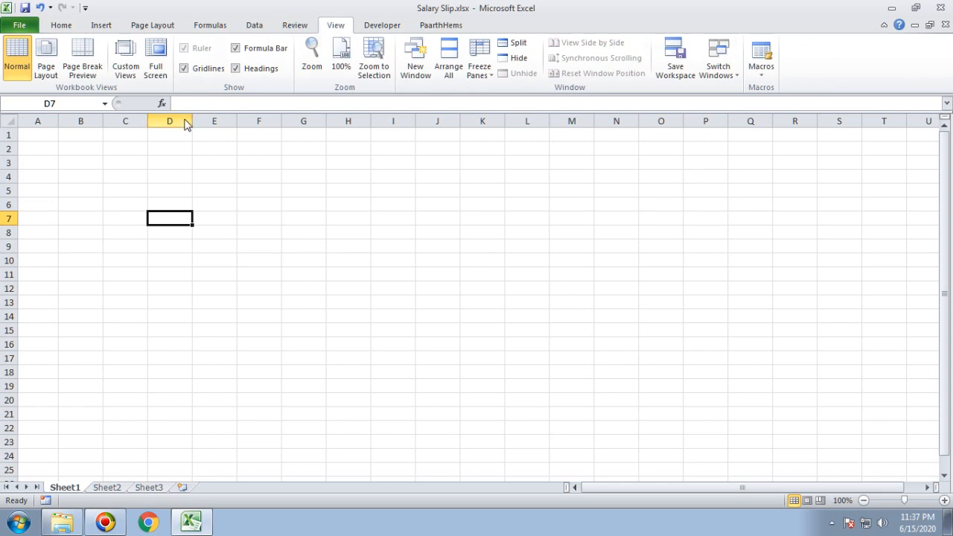
{"action": "left_click", "coordinate": [52, 76]}
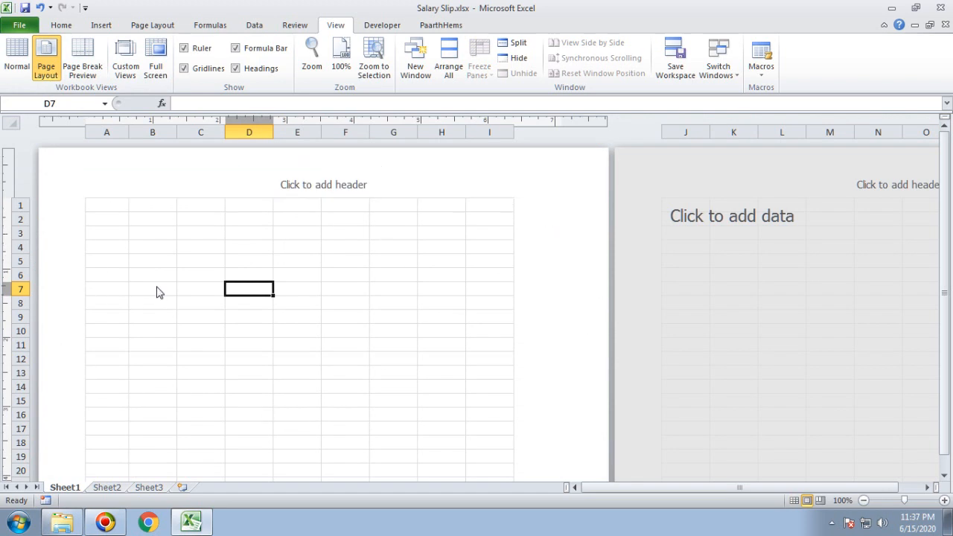
{"action": "scroll", "coordinate": [157, 292], "scroll_direction": "down", "scroll_amount": 1, "text": "ctrl"}
{"action": "scroll", "coordinate": [156, 291], "scroll_direction": "down", "scroll_amount": 1, "text": "ctrl"}
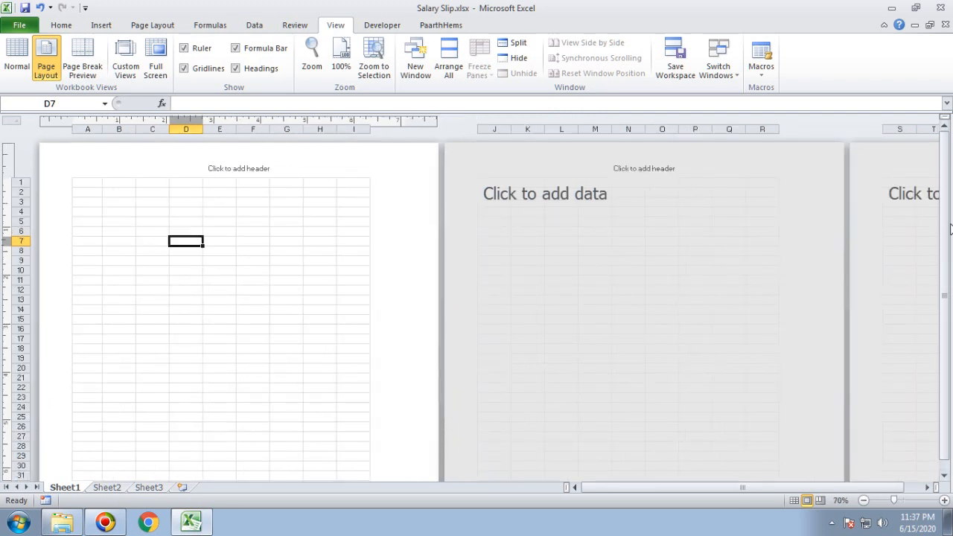
{"action": "left_click", "coordinate": [947, 478]}
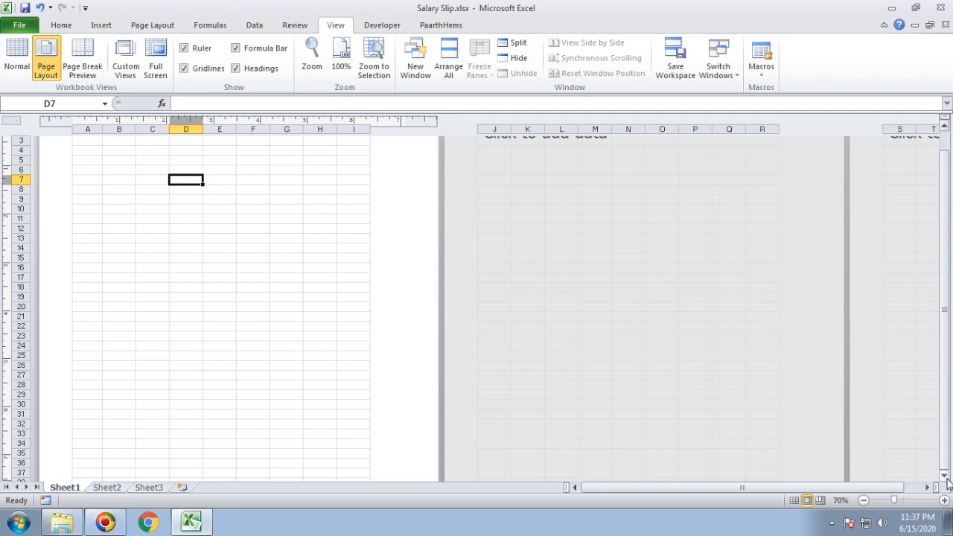
{"action": "left_click", "coordinate": [944, 136]}
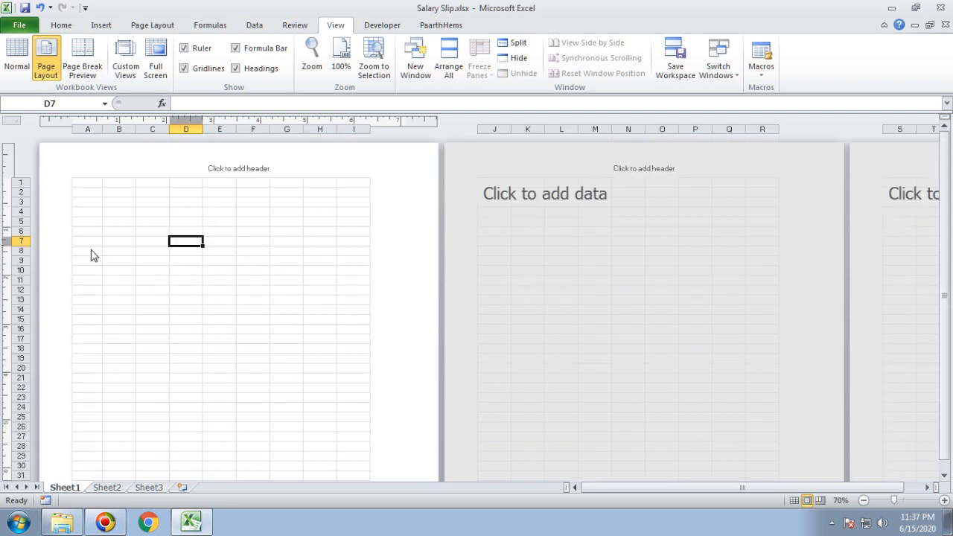
{"action": "left_click", "coordinate": [944, 500]}
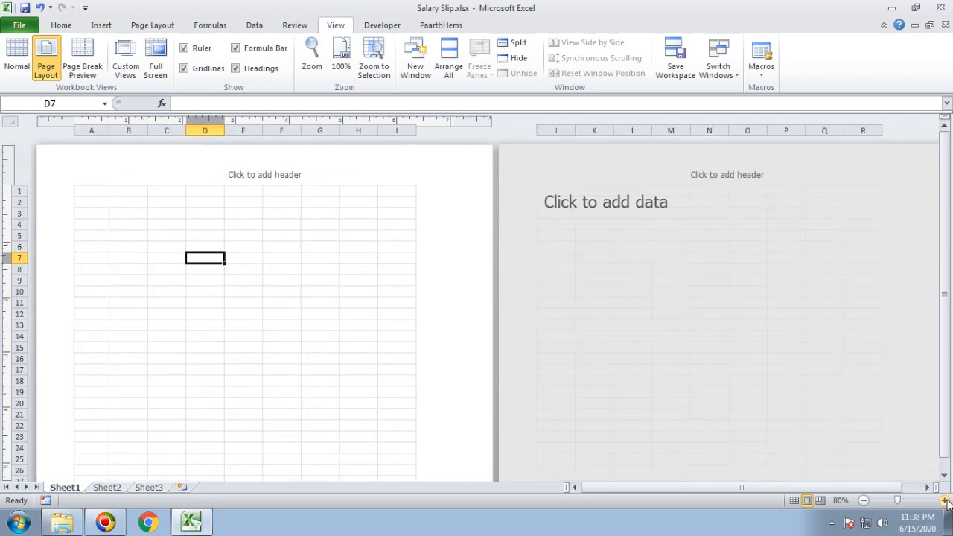
{"action": "left_click", "coordinate": [944, 501]}
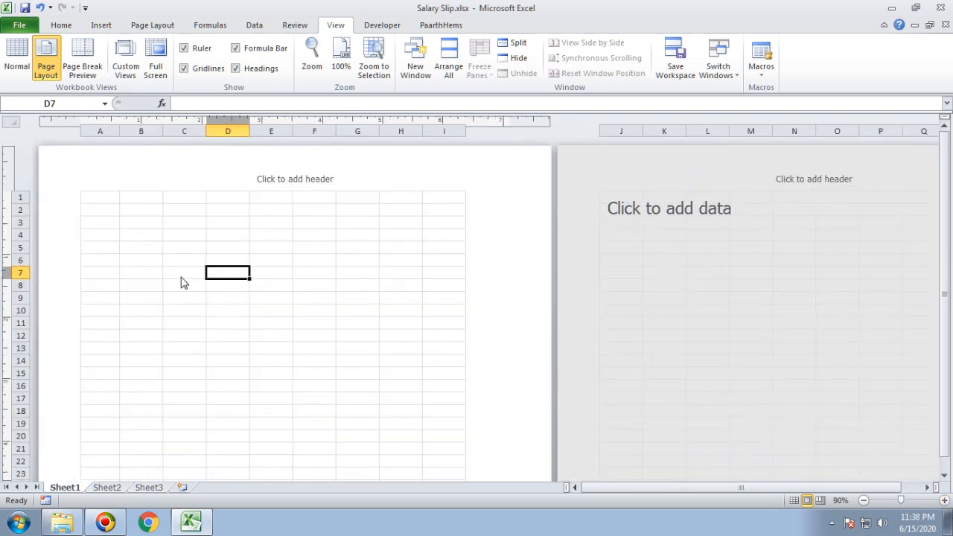
Apply the Narrow page margins preset to Sheet1.
{"action": "left_click", "coordinate": [134, 27]}
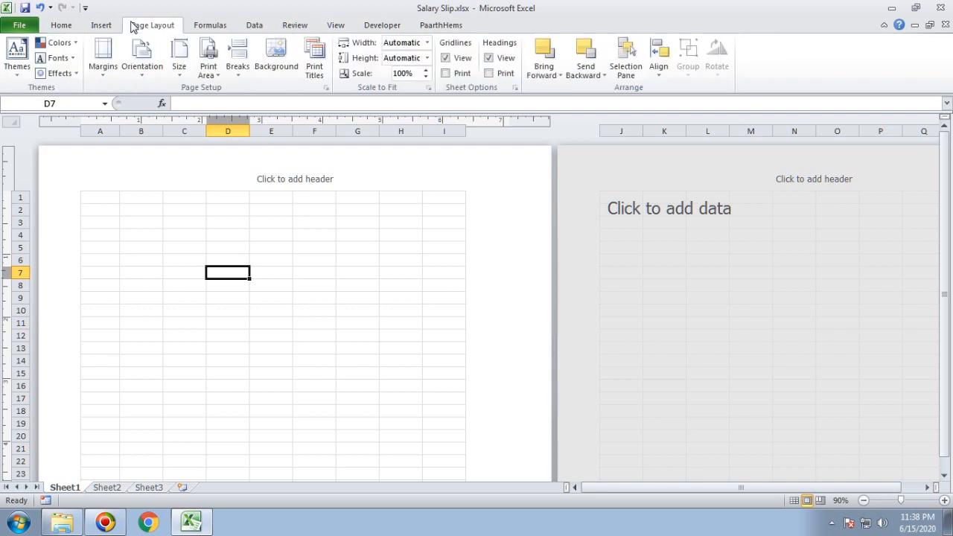
{"action": "left_click", "coordinate": [103, 68]}
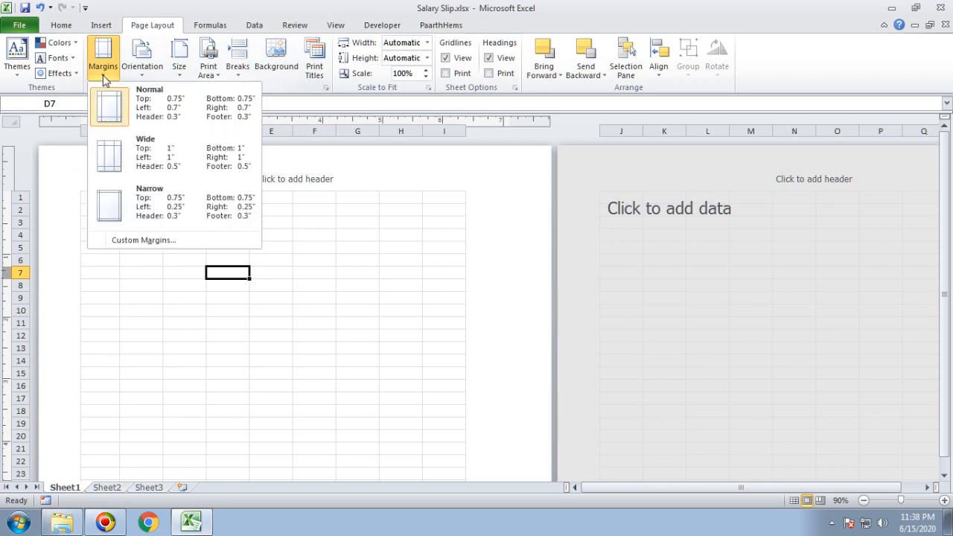
{"action": "left_click", "coordinate": [170, 225]}
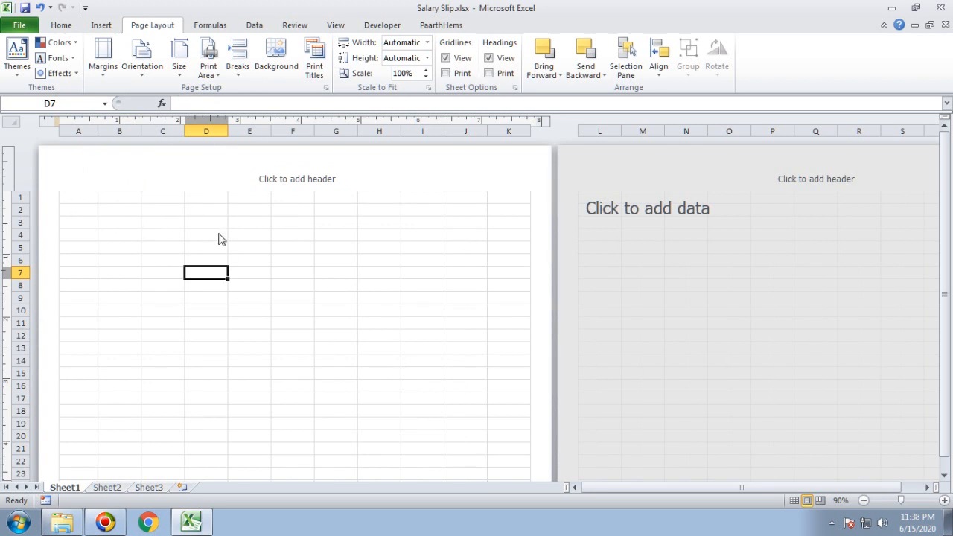
Merge and center cells C3 to I3 on Sheet1 for the company heading.
{"action": "left_click", "coordinate": [152, 226]}
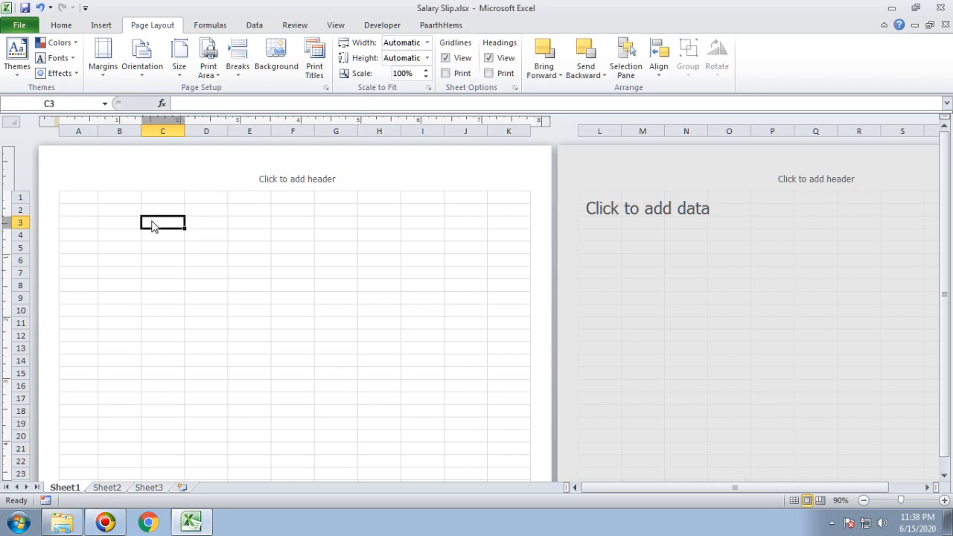
{"action": "left_click_drag", "start_coordinate": [153, 227], "coordinate": [412, 234]}
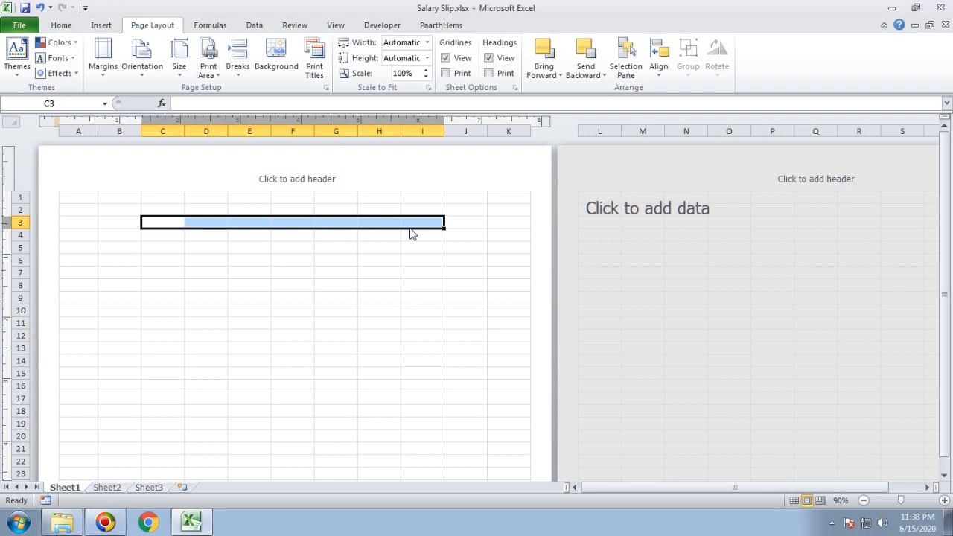
{"action": "left_click", "coordinate": [73, 27]}
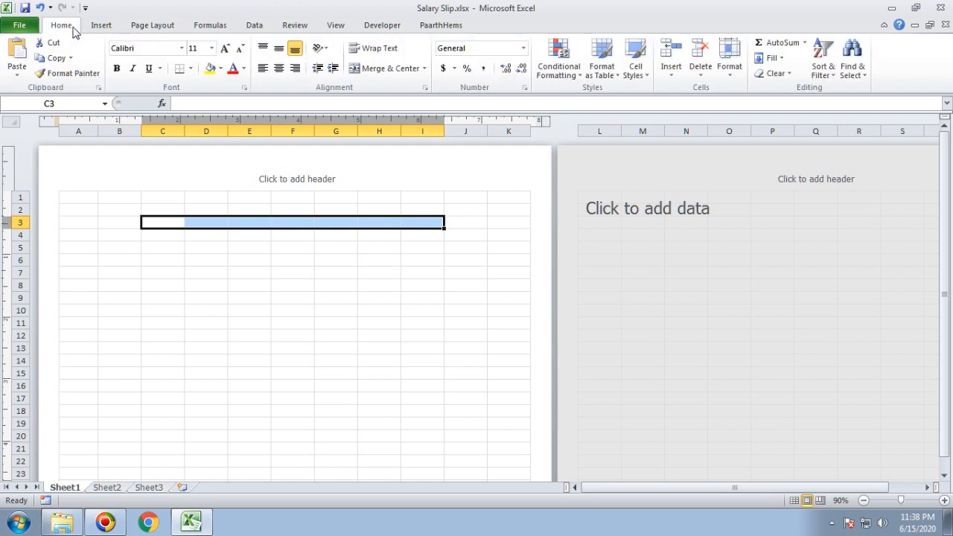
{"action": "left_click", "coordinate": [399, 69]}
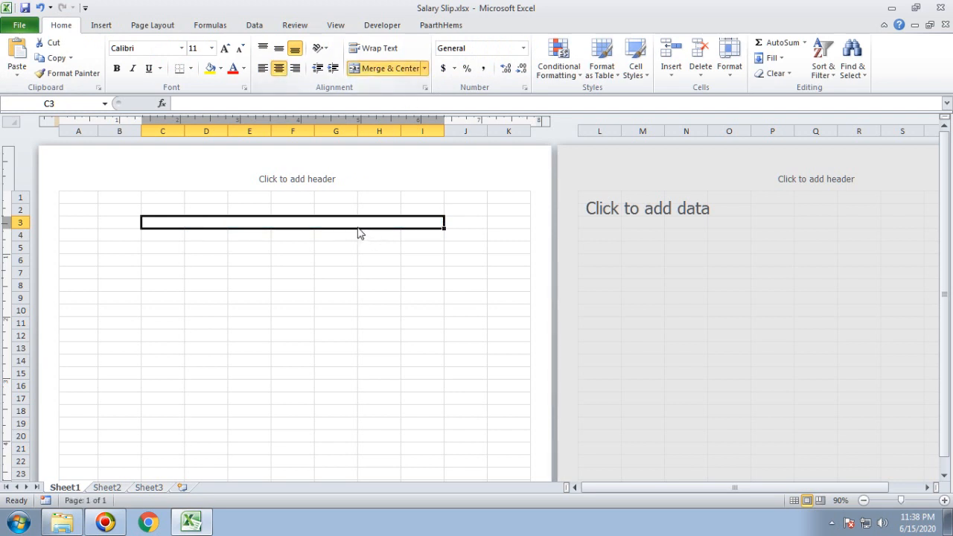
{"action": "left_click", "coordinate": [385, 305]}
Enter the heading "PaarthHems IT Solution" in the merged cell C3.
{"action": "double_click", "coordinate": [351, 223]}
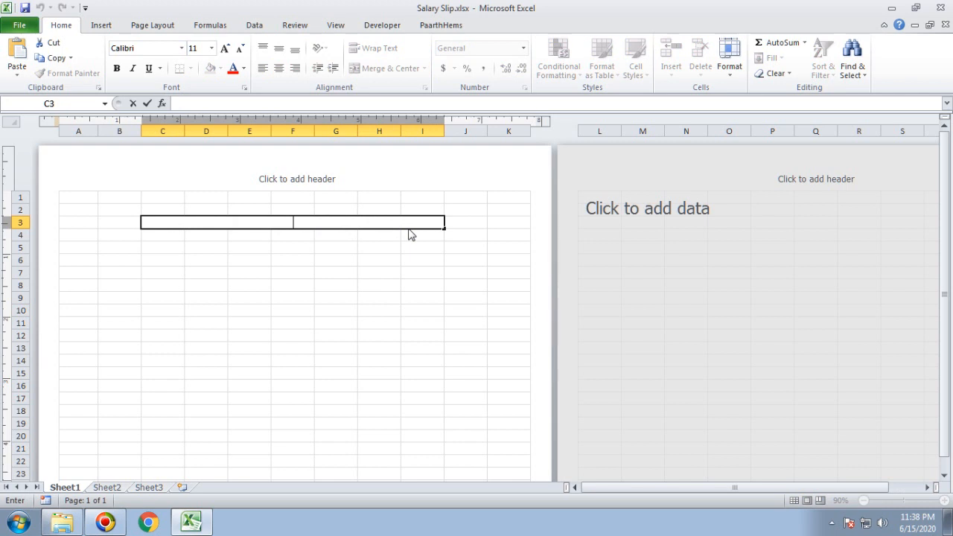
{"action": "type", "text": "PaarthHems"}
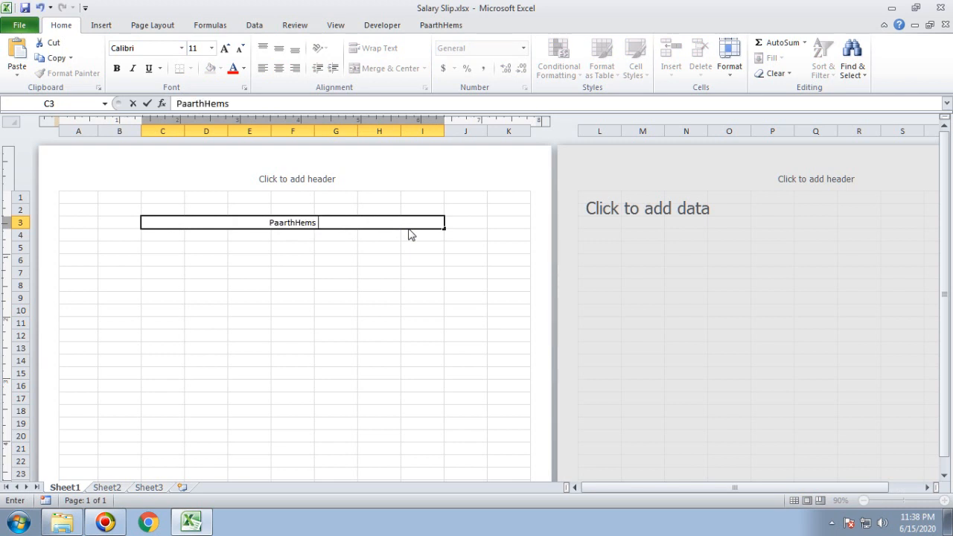
{"action": "type", "text": " IT Solution"}
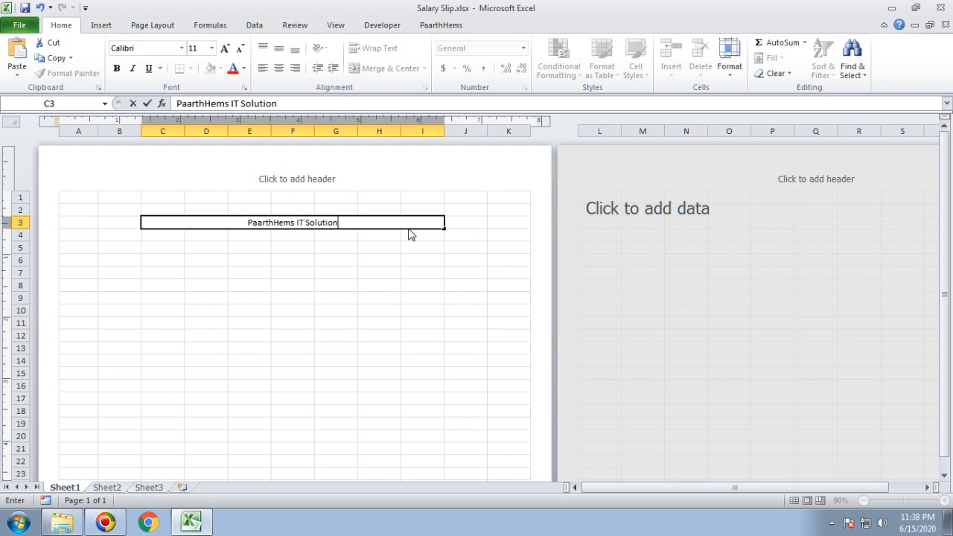
{"action": "left_click", "coordinate": [396, 248]}
Increase the font size of the company heading in C3 to 16.
{"action": "left_click", "coordinate": [296, 227]}
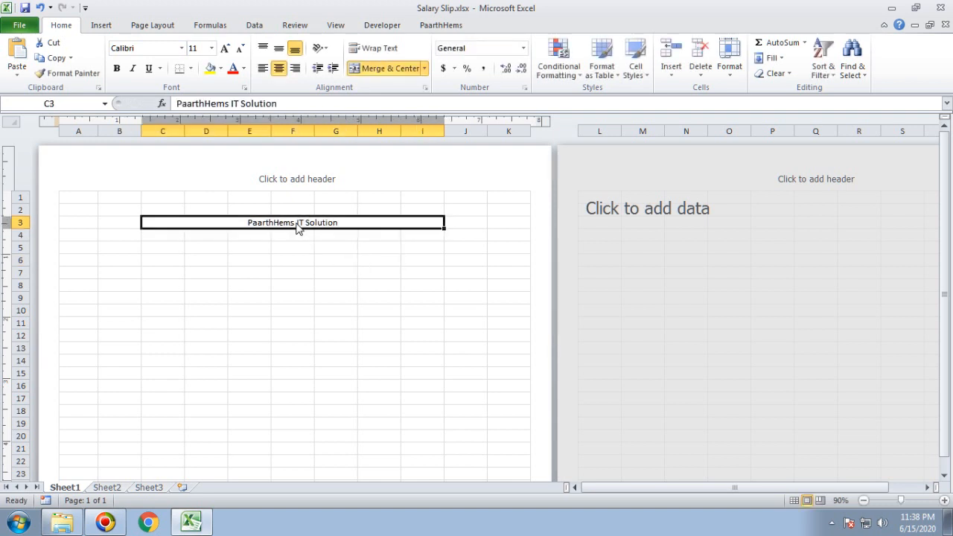
{"action": "left_click", "coordinate": [228, 50]}
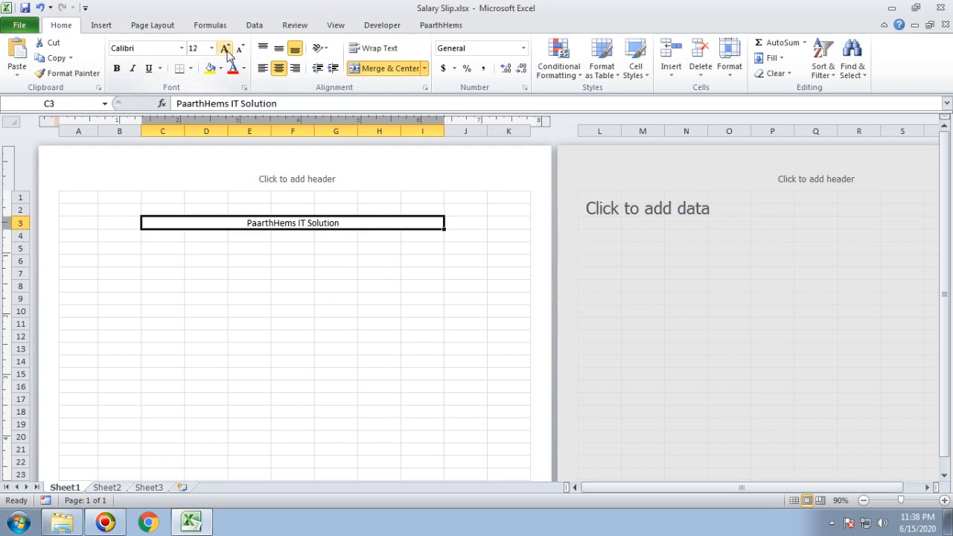
{"action": "left_click", "coordinate": [228, 50]}
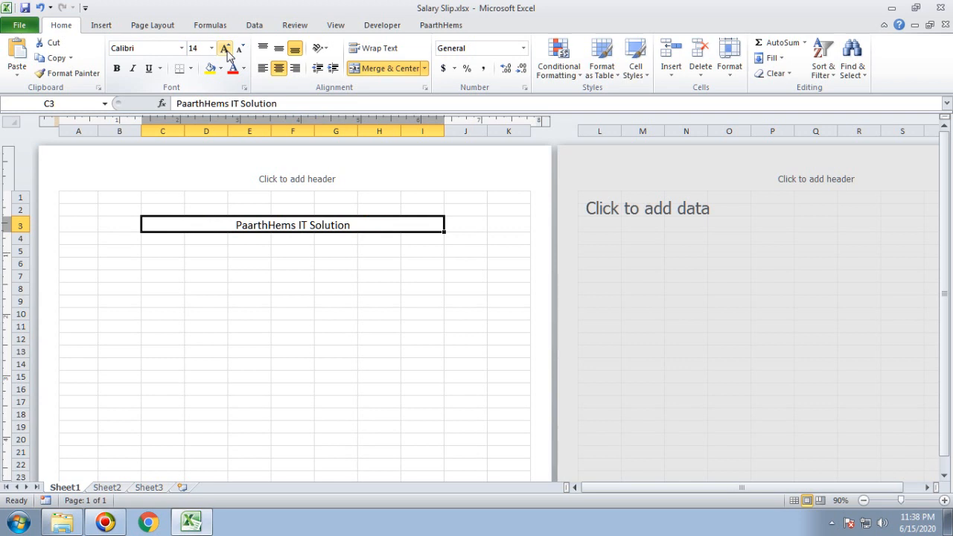
{"action": "left_click", "coordinate": [227, 50]}
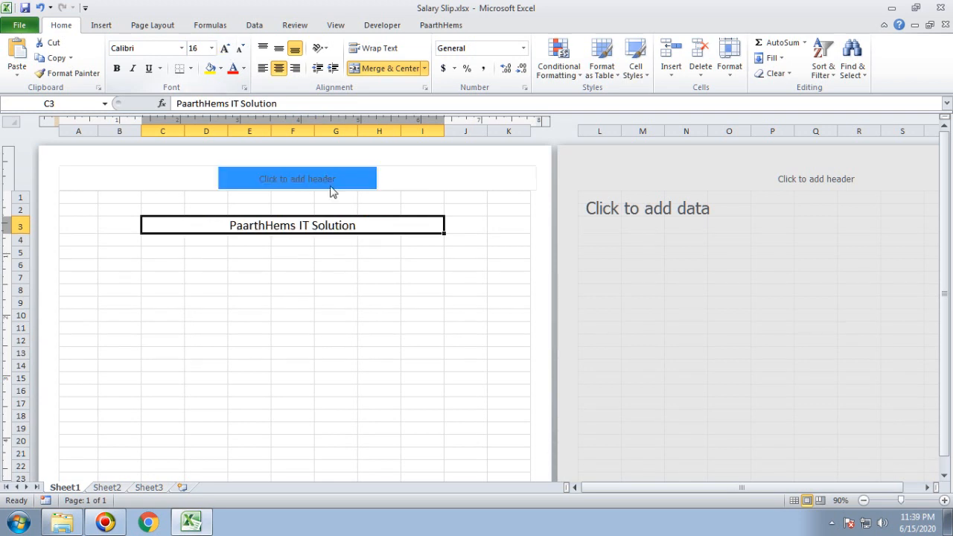
Correct the company heading in C3 to read "PaarthHems IT Solutions" and keep the heading selected.
{"action": "double_click", "coordinate": [366, 228]}
{"action": "type", "text": "s"}
{"action": "left_click", "coordinate": [291, 268]}
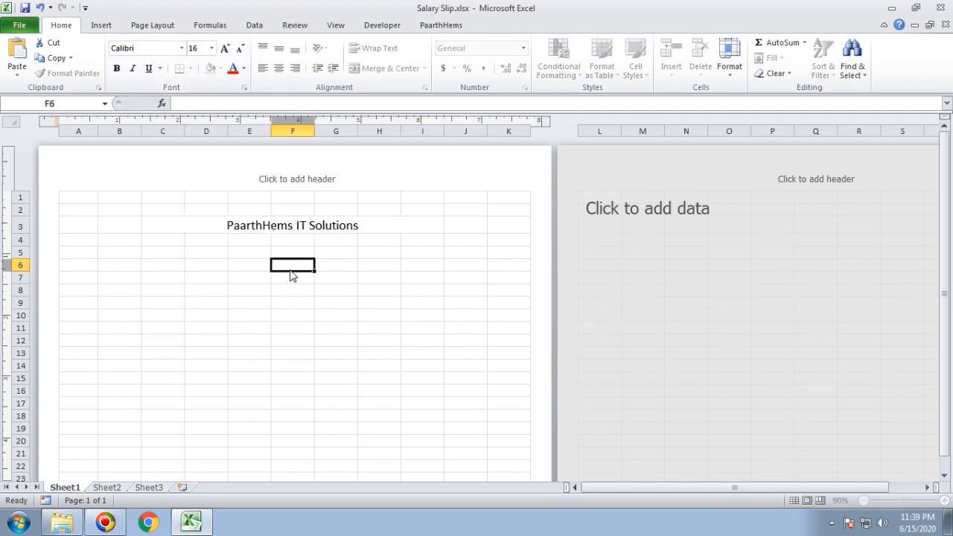
{"action": "left_click", "coordinate": [309, 229]}
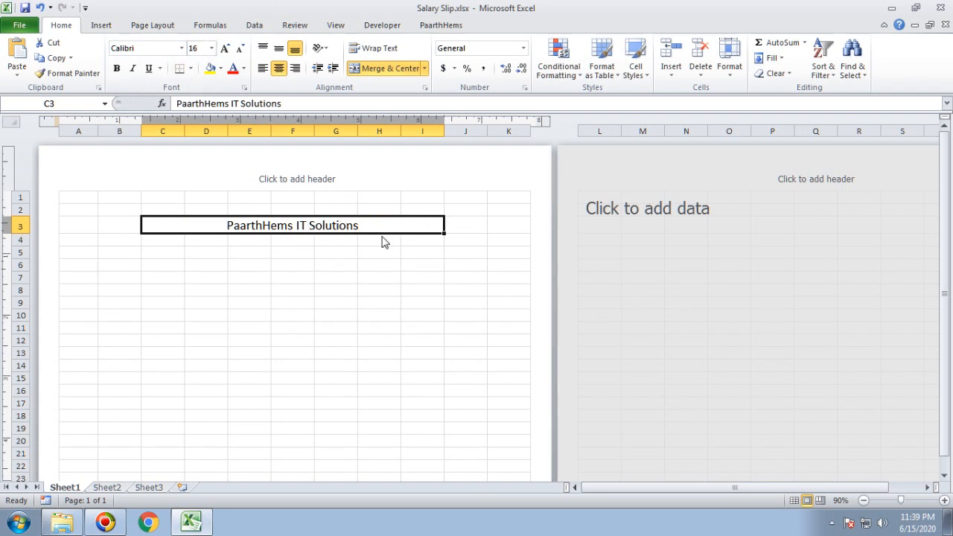
Make the company heading in C3 bold, and merge and center cells C4 to I4 beneath it.
{"action": "key", "text": "ctrl+b"}
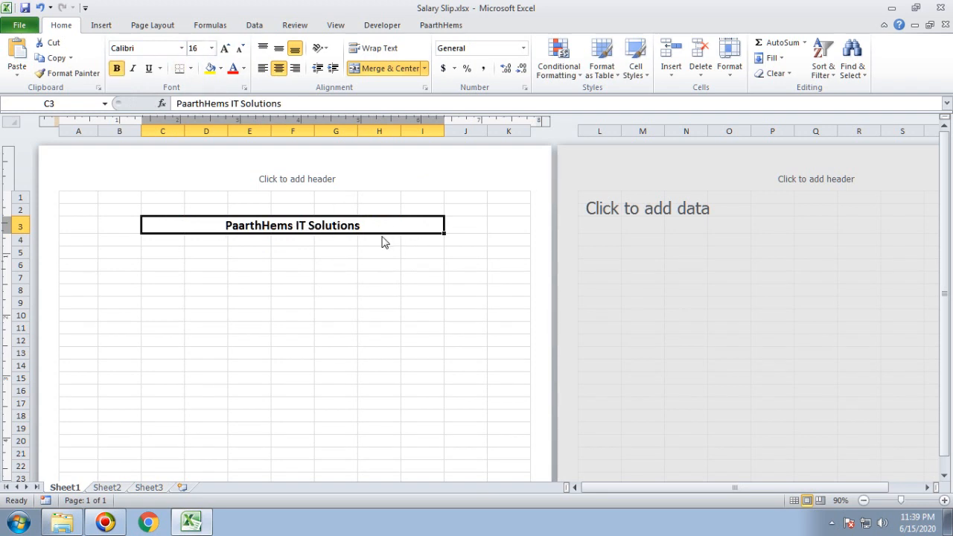
{"action": "left_click", "coordinate": [290, 255]}
{"action": "left_click", "coordinate": [166, 245]}
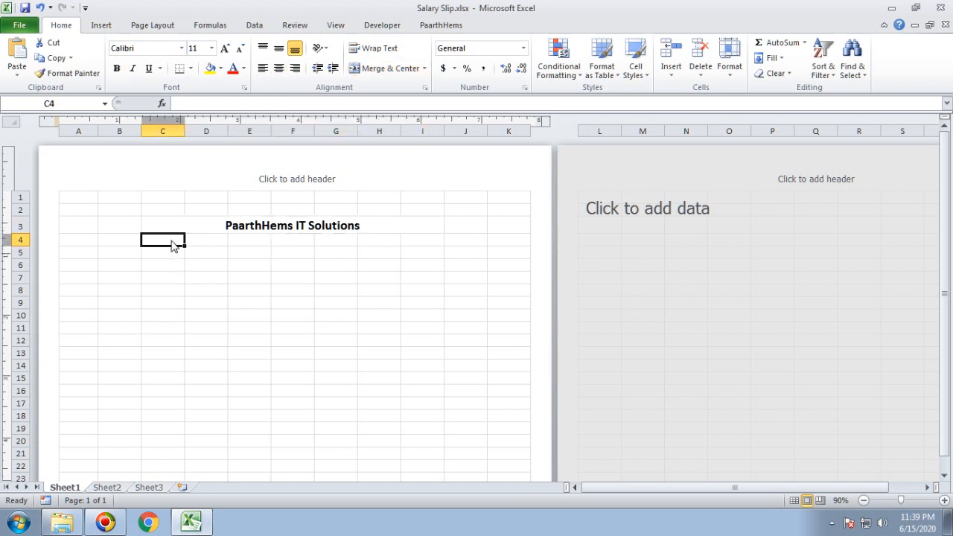
{"action": "left_click_drag", "start_coordinate": [171, 245], "coordinate": [417, 250]}
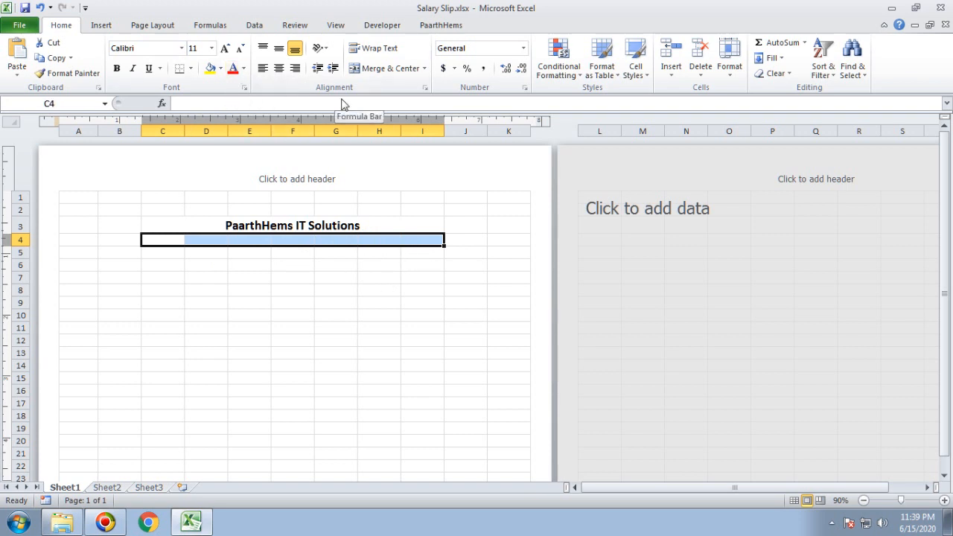
{"action": "left_click", "coordinate": [359, 68]}
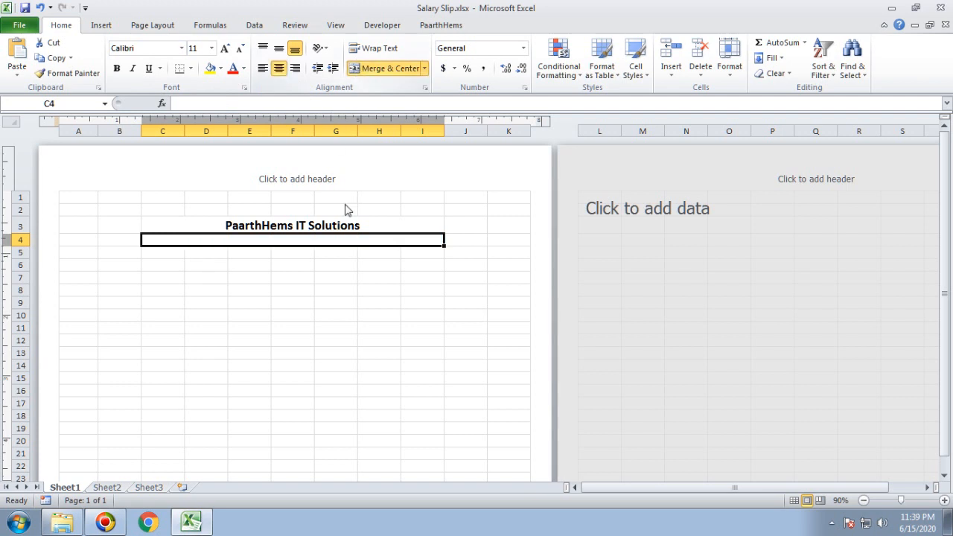
Enter the company's address line with city, state, country and postal code in the merged cell C4.
{"action": "double_click", "coordinate": [280, 242]}
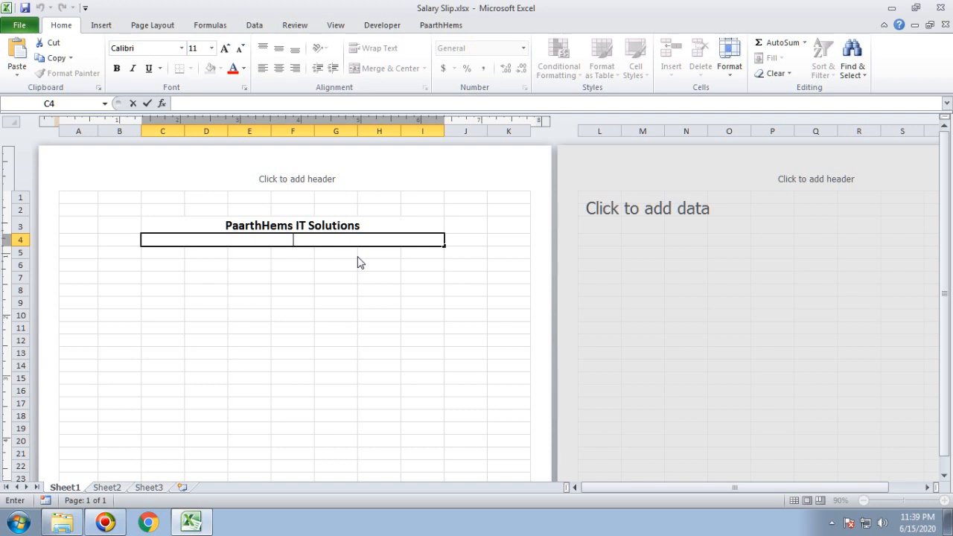
{"action": "type", "text": "Mumbai, Mahara"}
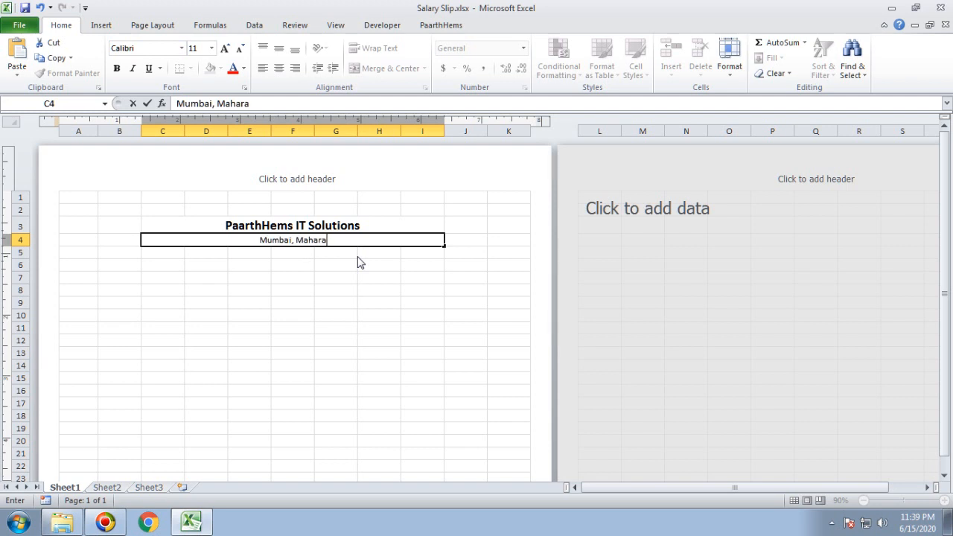
{"action": "type", "text": "shtra, India"}
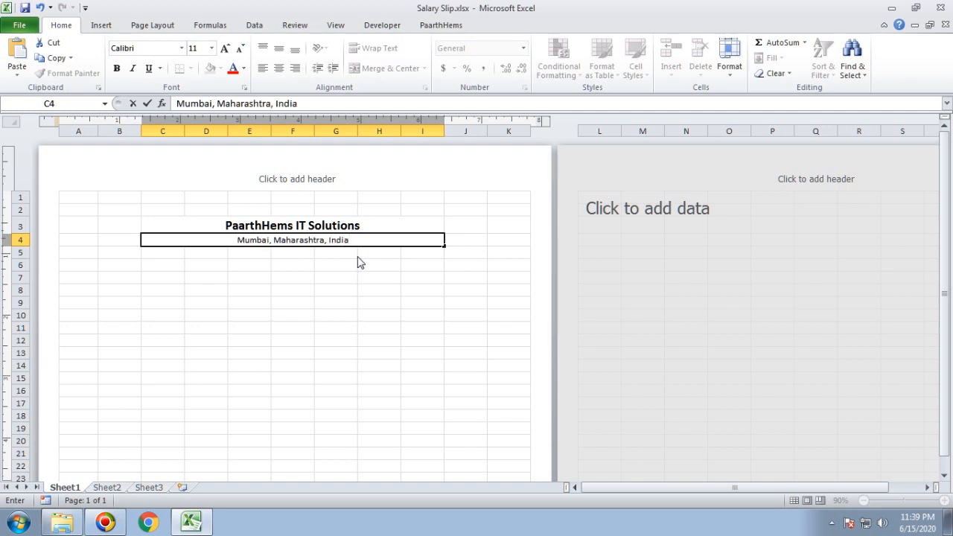
{"action": "type", "text": "- 400"}
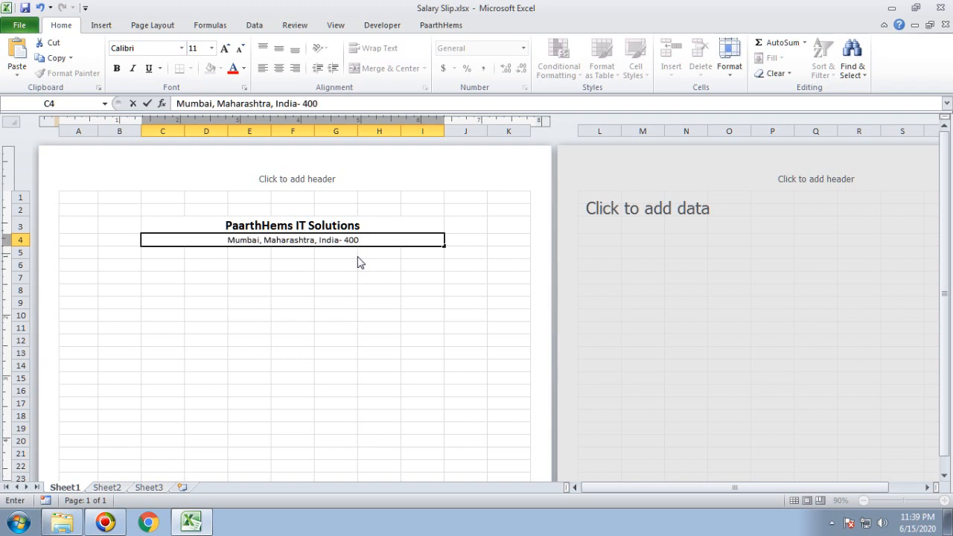
{"action": "type", "text": "01"}
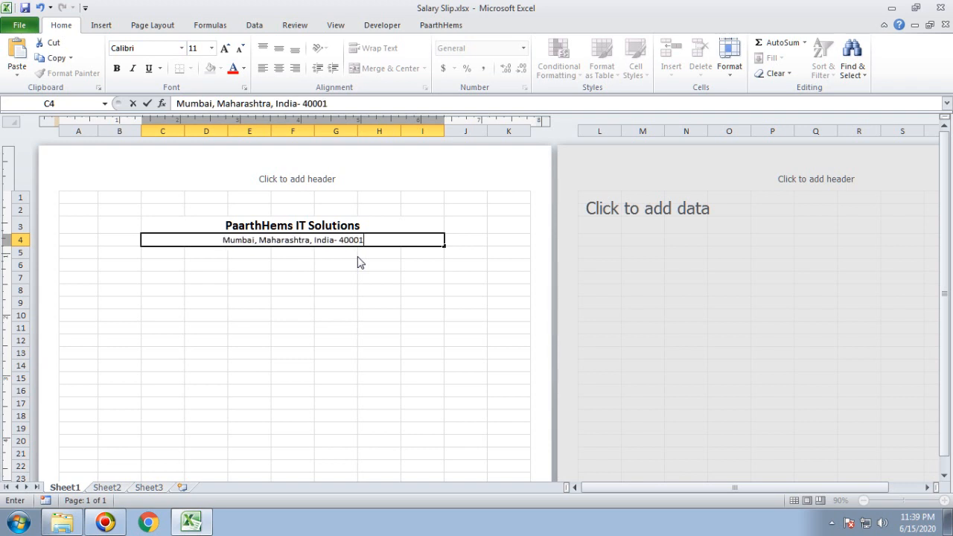
{"action": "key", "text": "Return"}
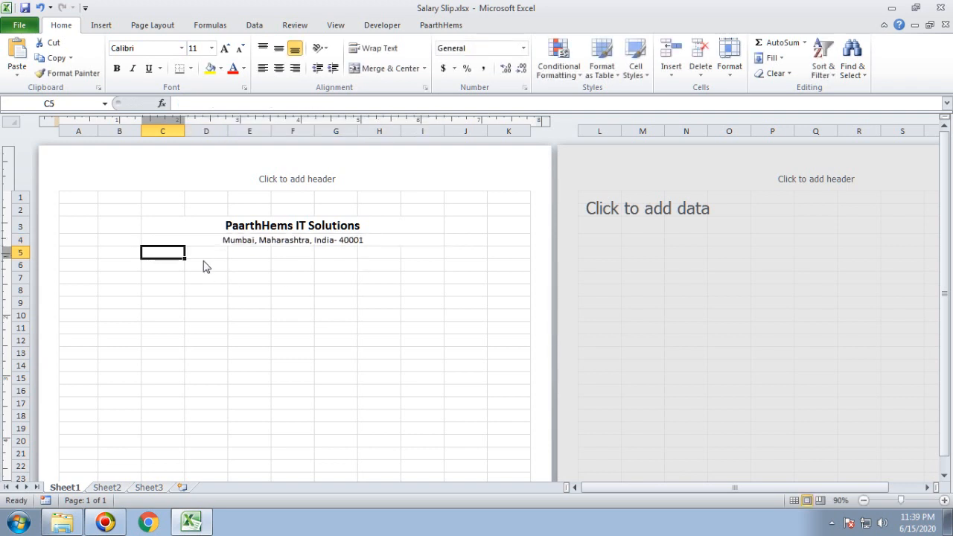
{"action": "left_click", "coordinate": [418, 254]}
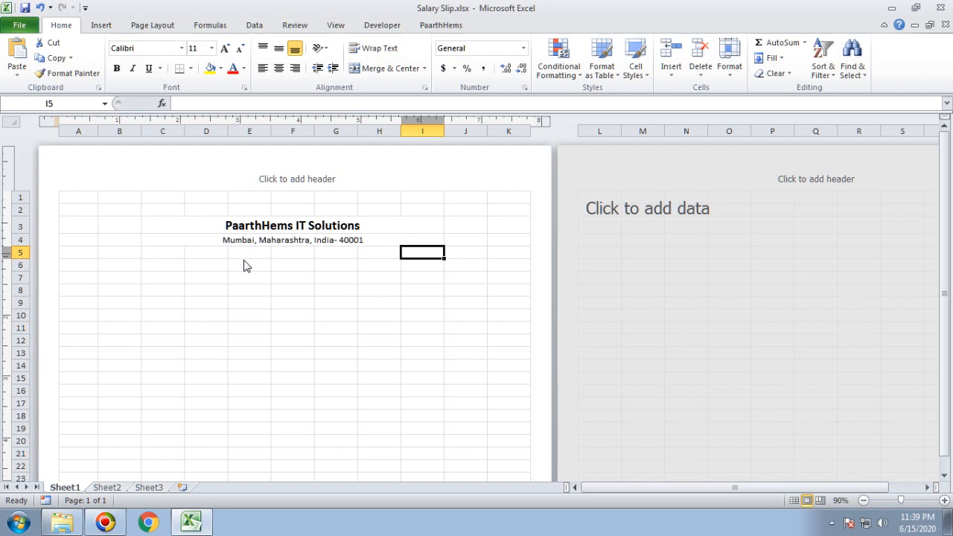
{"action": "left_click", "coordinate": [170, 242]}
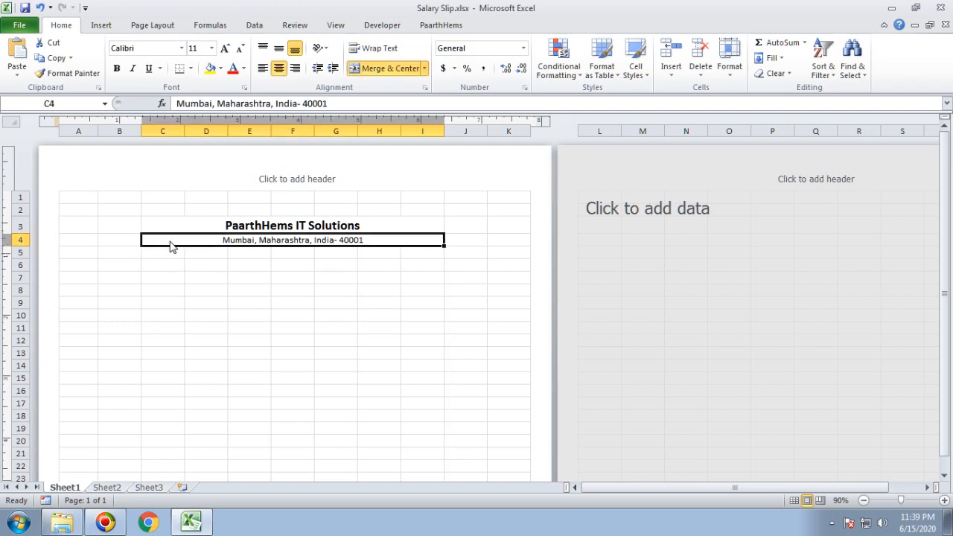
{"action": "left_click", "coordinate": [344, 232]}
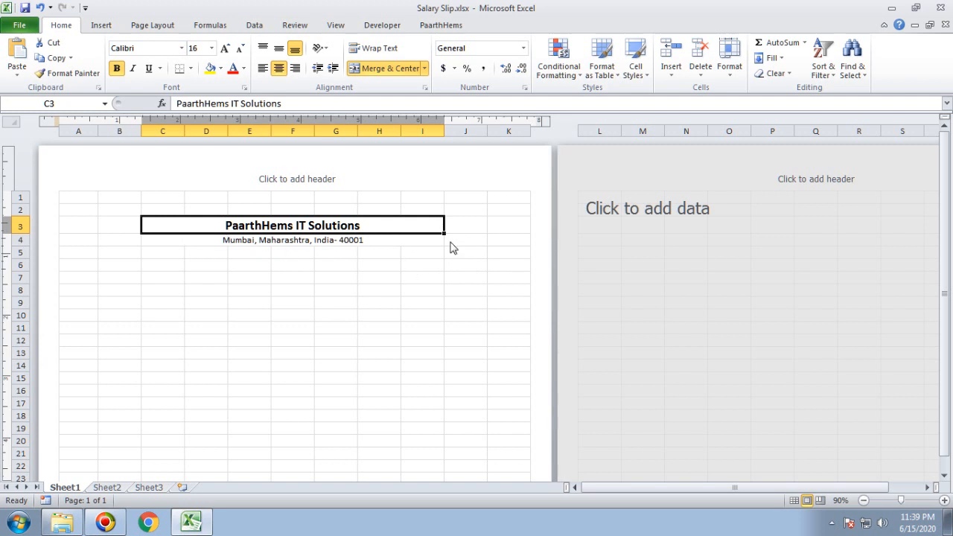
Add a thin bottom border under the address line in C4.
{"action": "left_click", "coordinate": [225, 246]}
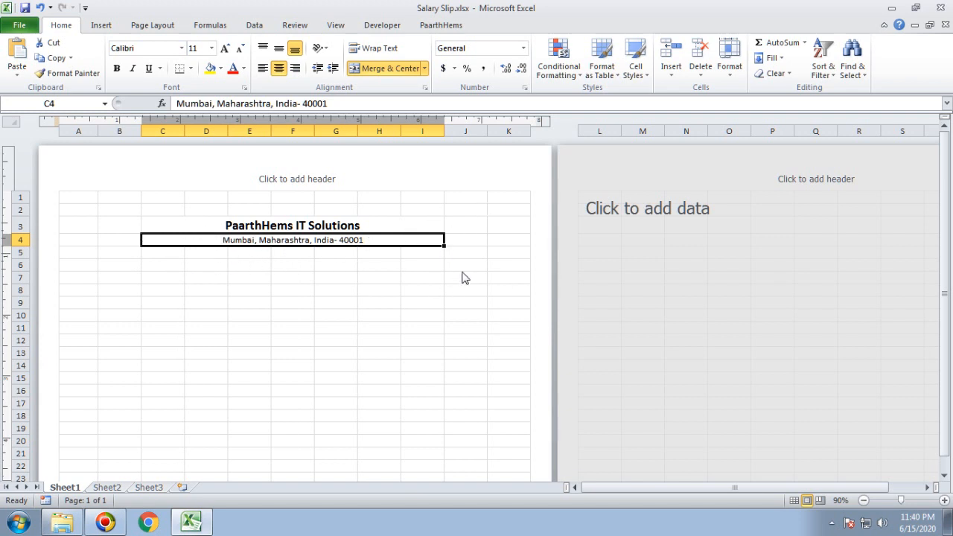
{"action": "left_click", "coordinate": [191, 68]}
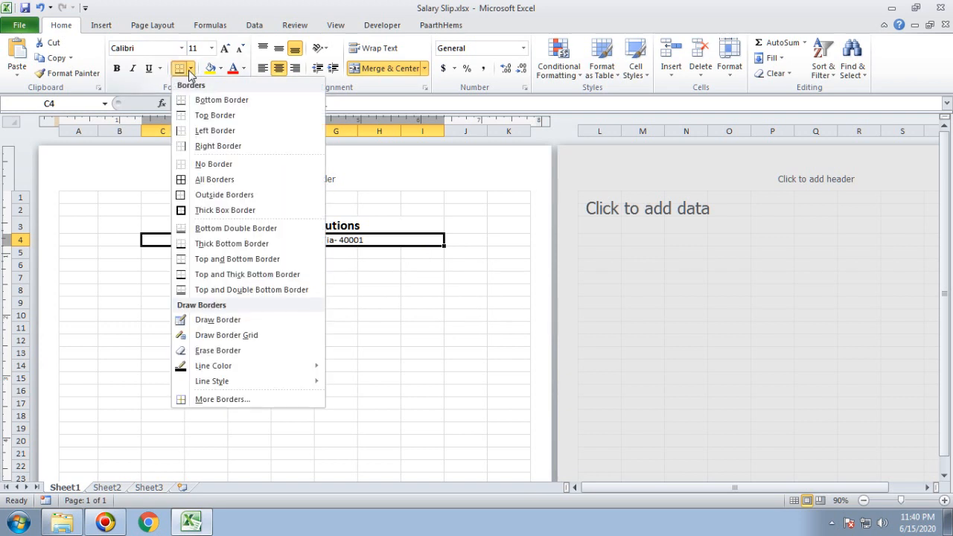
{"action": "left_click", "coordinate": [222, 102]}
{"action": "left_click", "coordinate": [309, 291]}
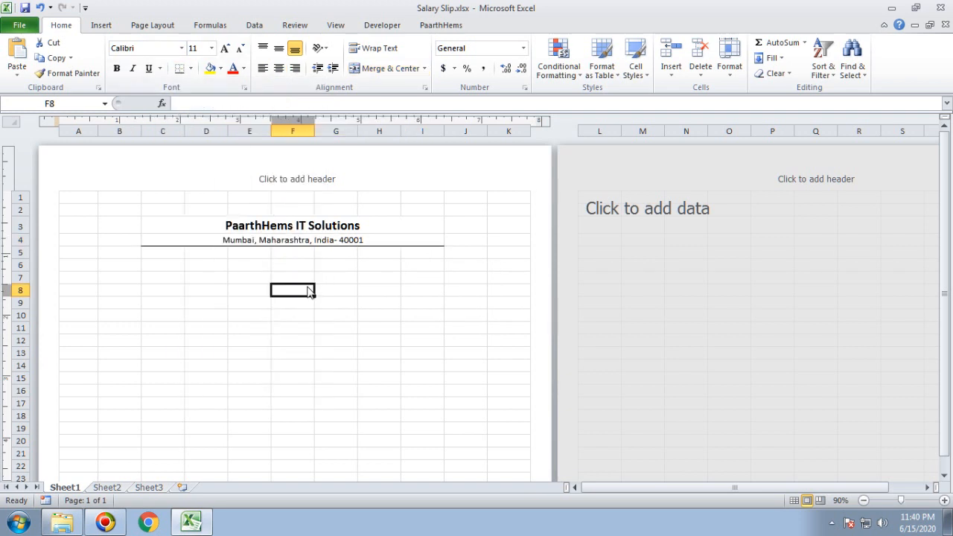
Try the thickest and the medium solid line styles for the border under the address line in C4.
{"action": "left_click", "coordinate": [416, 246]}
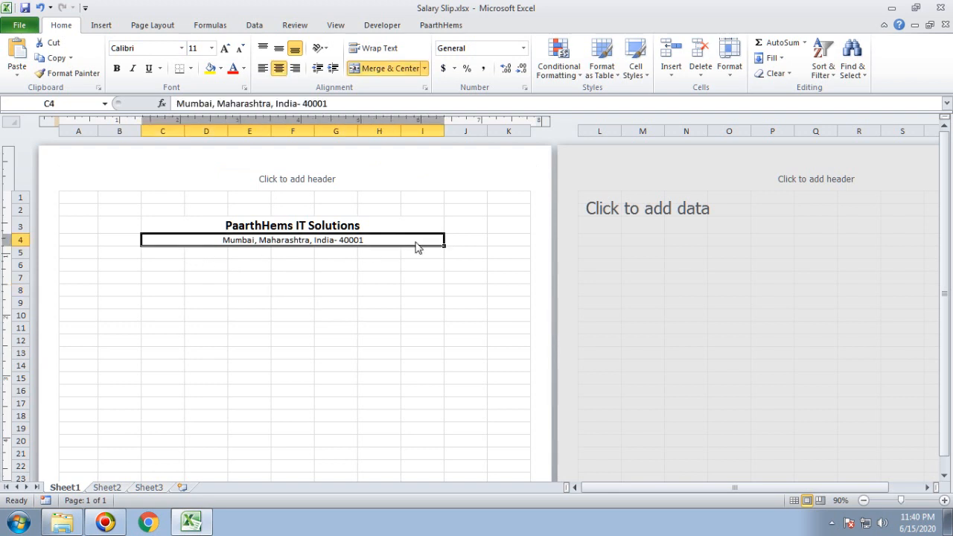
{"action": "left_click", "coordinate": [191, 68]}
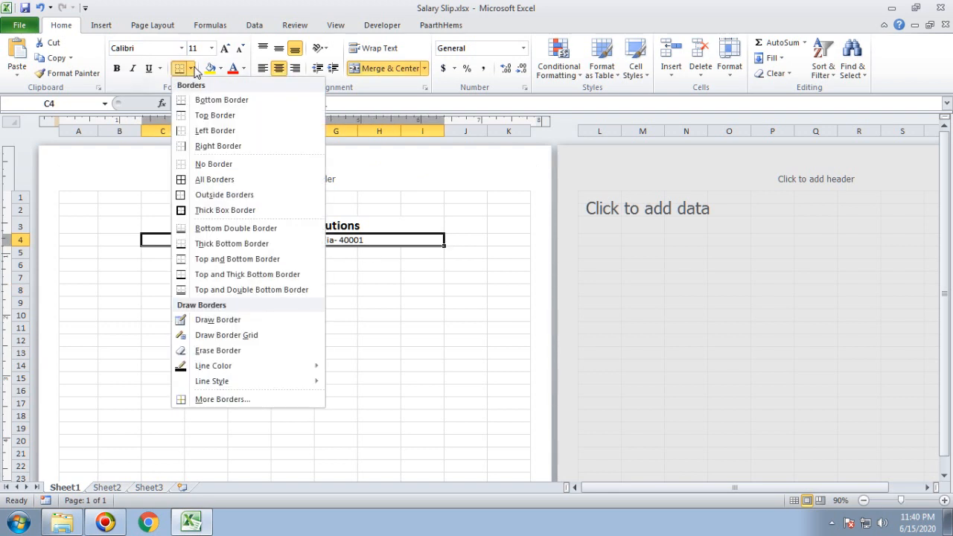
{"action": "mouse_move", "coordinate": [289, 389]}
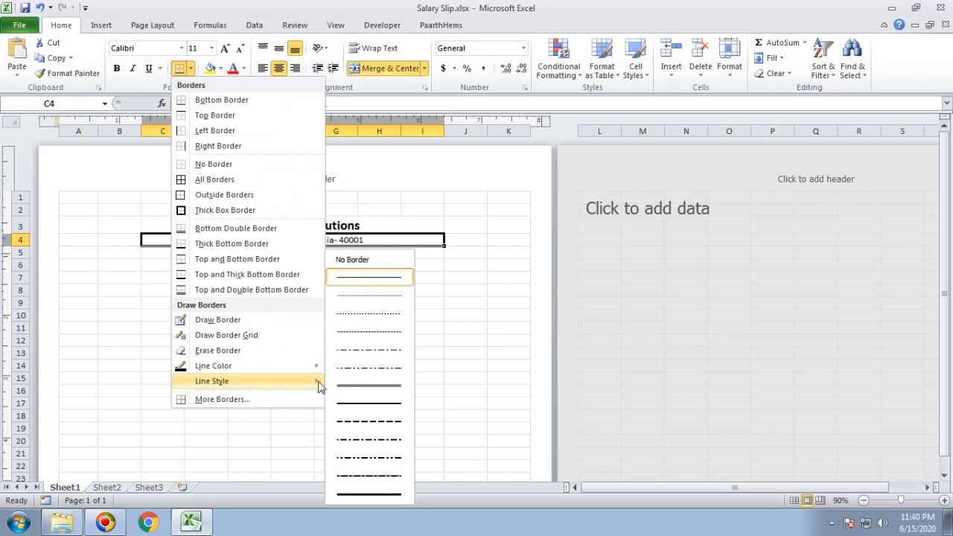
{"action": "left_click", "coordinate": [395, 495]}
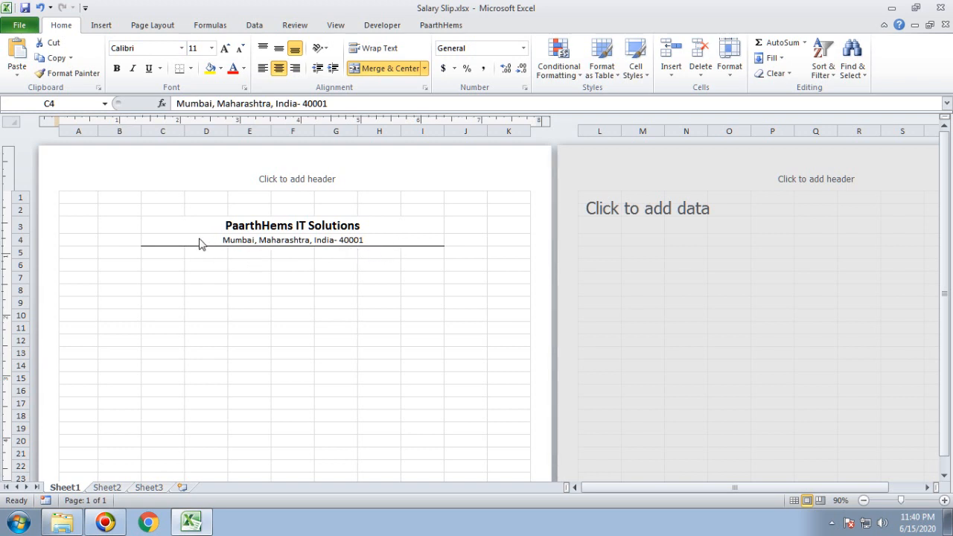
{"action": "left_click", "coordinate": [191, 68]}
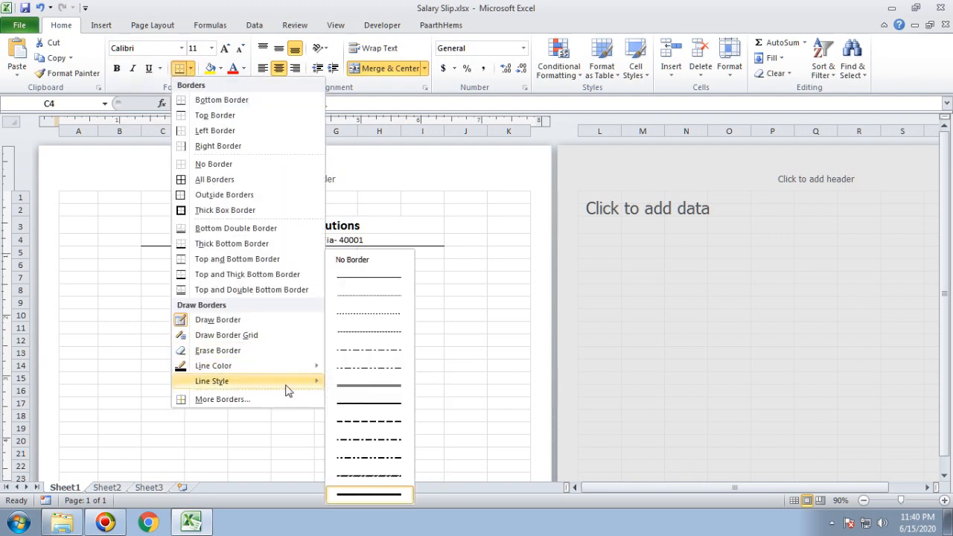
{"action": "left_click", "coordinate": [387, 413]}
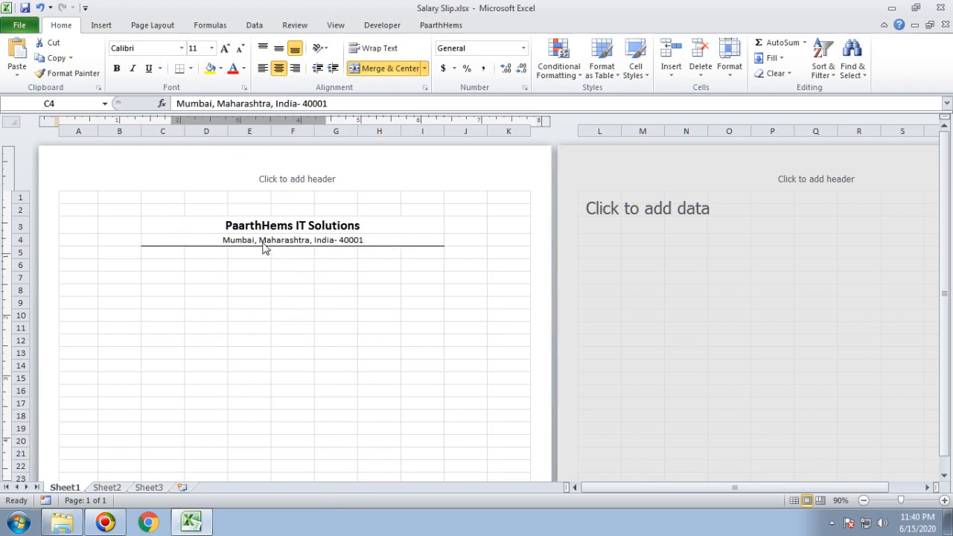
Set the border line style to the thickest solid line with the address cell C4 selected.
{"action": "scroll", "coordinate": [264, 249], "scroll_direction": "up", "scroll_amount": 1}
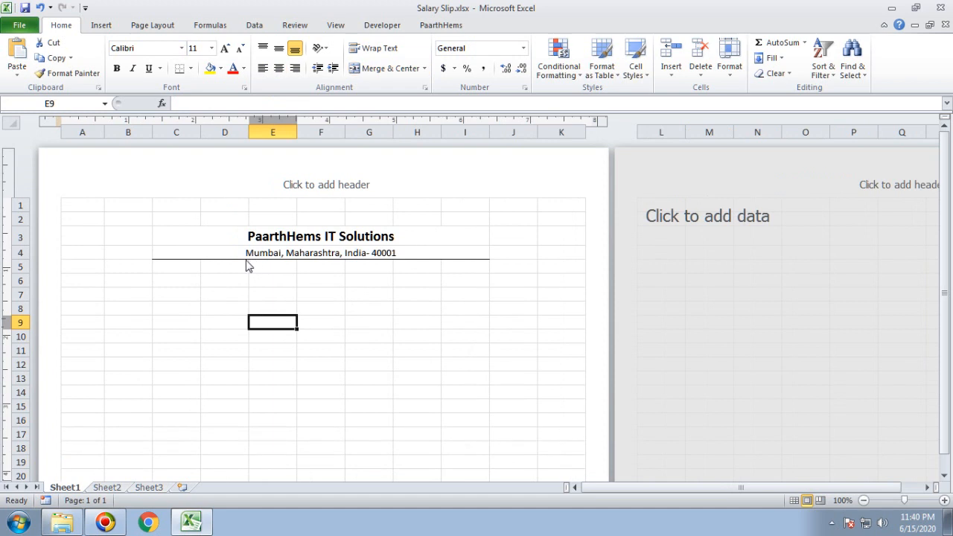
{"action": "left_click", "coordinate": [240, 257]}
{"action": "left_click", "coordinate": [234, 267]}
{"action": "left_click", "coordinate": [230, 256]}
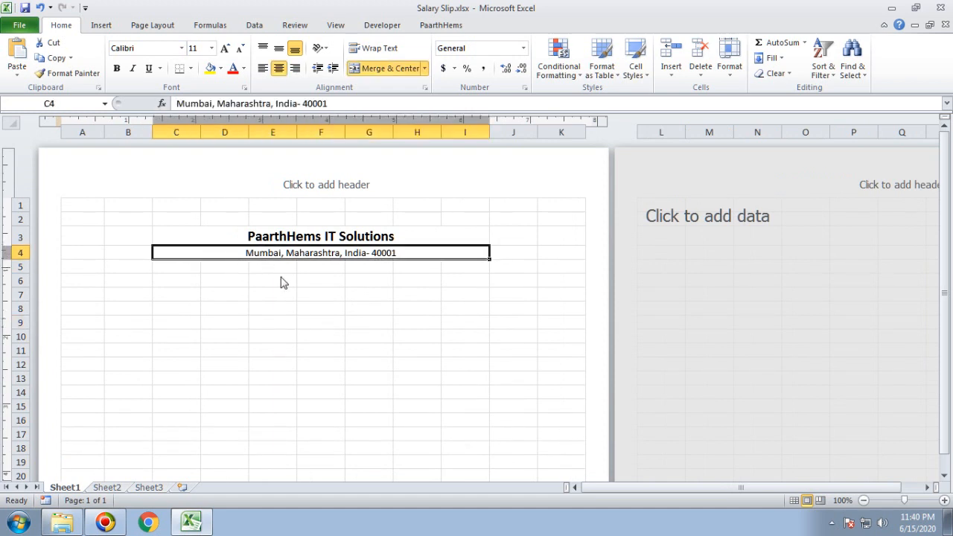
{"action": "left_click", "coordinate": [191, 68]}
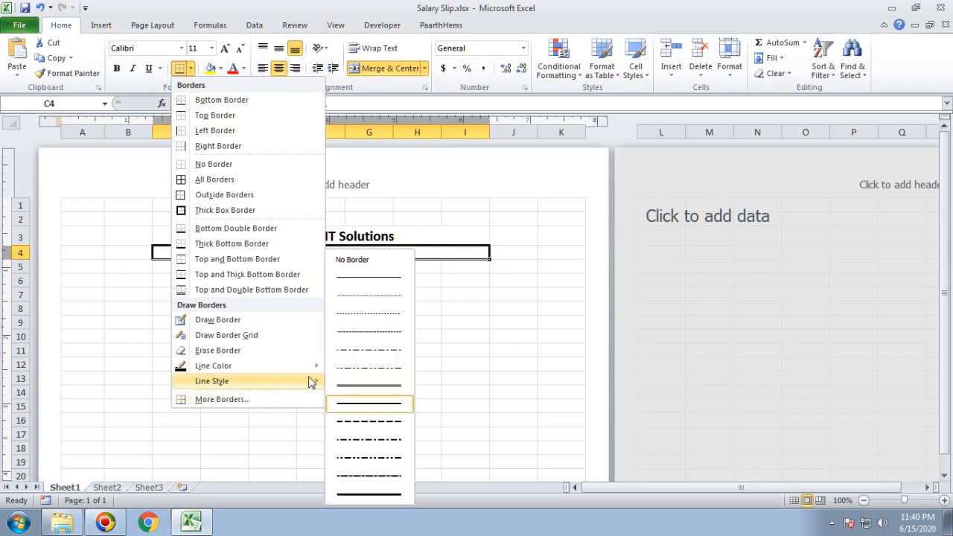
{"action": "left_click", "coordinate": [374, 494]}
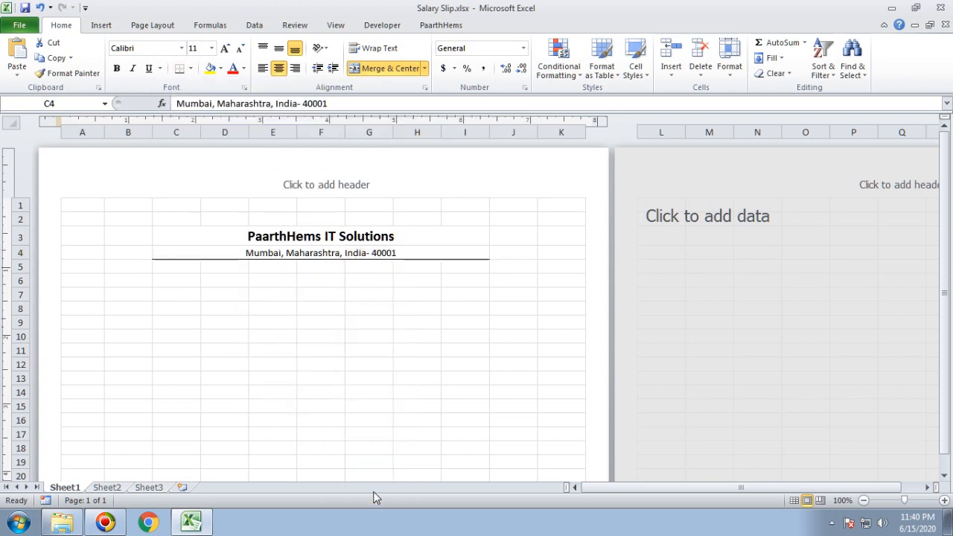
{"action": "left_click", "coordinate": [209, 266]}
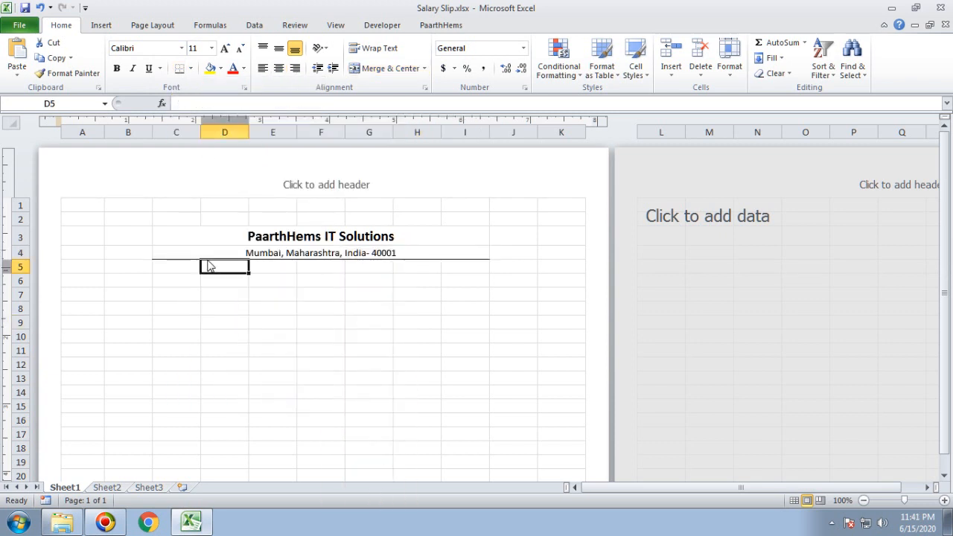
Try to erase the thin border under the address line in C4.
{"action": "left_click", "coordinate": [270, 266]}
{"action": "left_click", "coordinate": [270, 257]}
{"action": "left_click", "coordinate": [192, 68]}
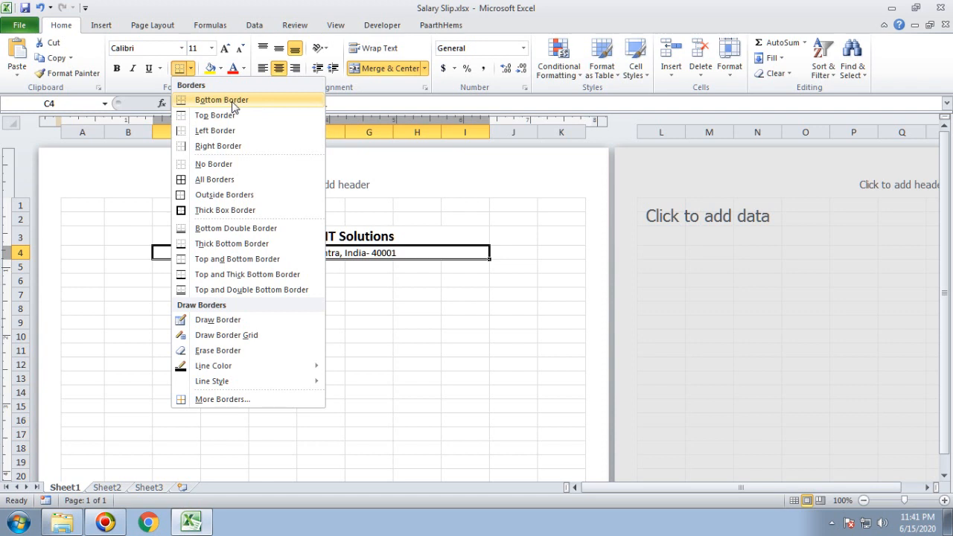
{"action": "left_click", "coordinate": [251, 353]}
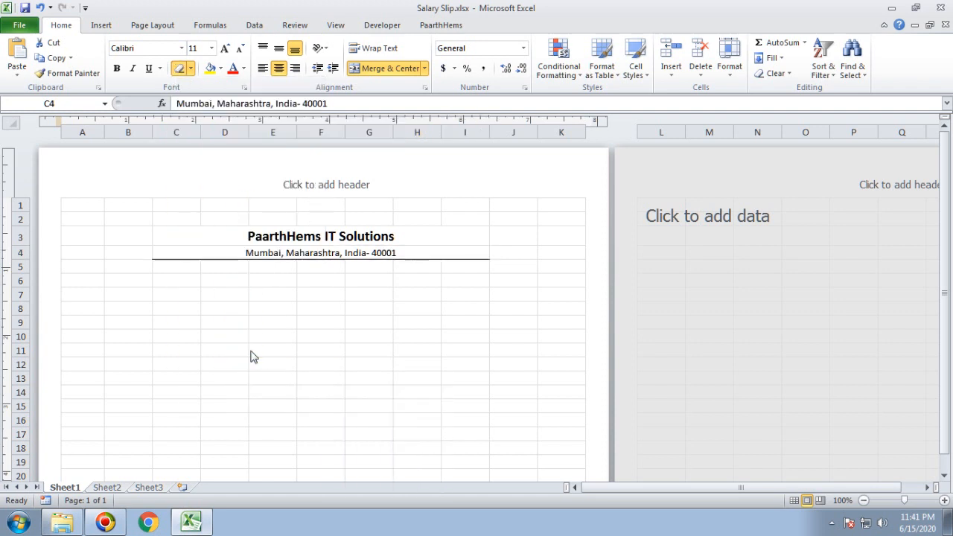
{"action": "key", "text": "Escape"}
{"action": "left_click", "coordinate": [239, 257]}
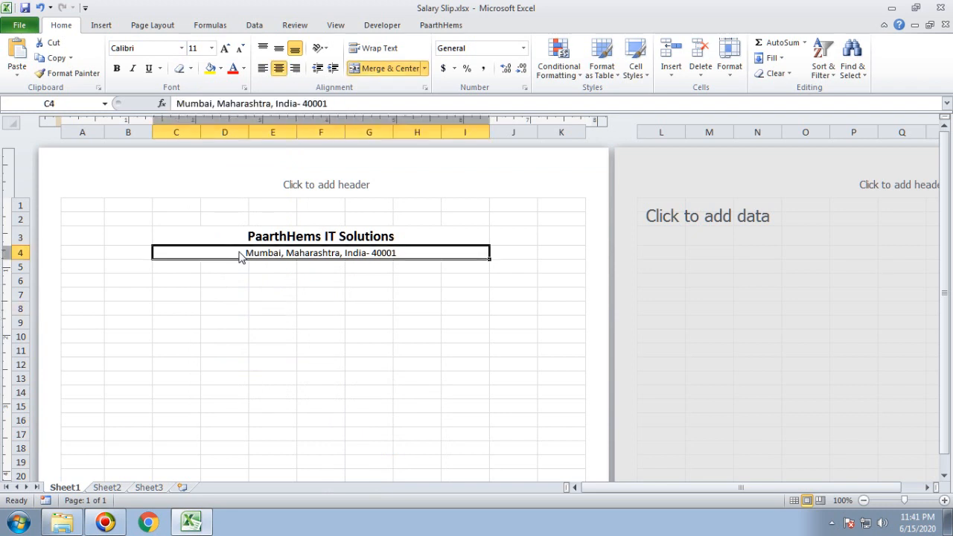
{"action": "left_click", "coordinate": [183, 69]}
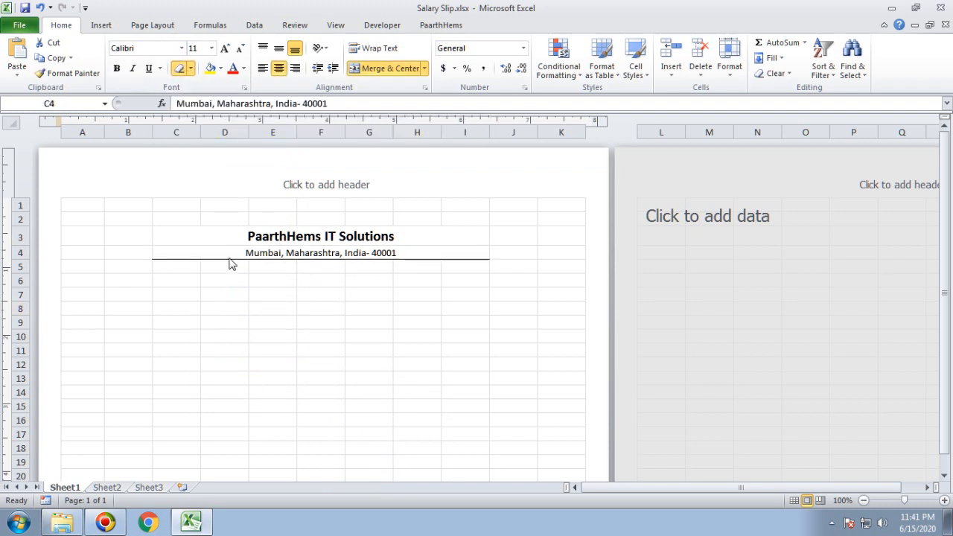
Apply the bottom border to the address cell C4 in the thick line style and deselect the cell.
{"action": "left_click", "coordinate": [190, 67]}
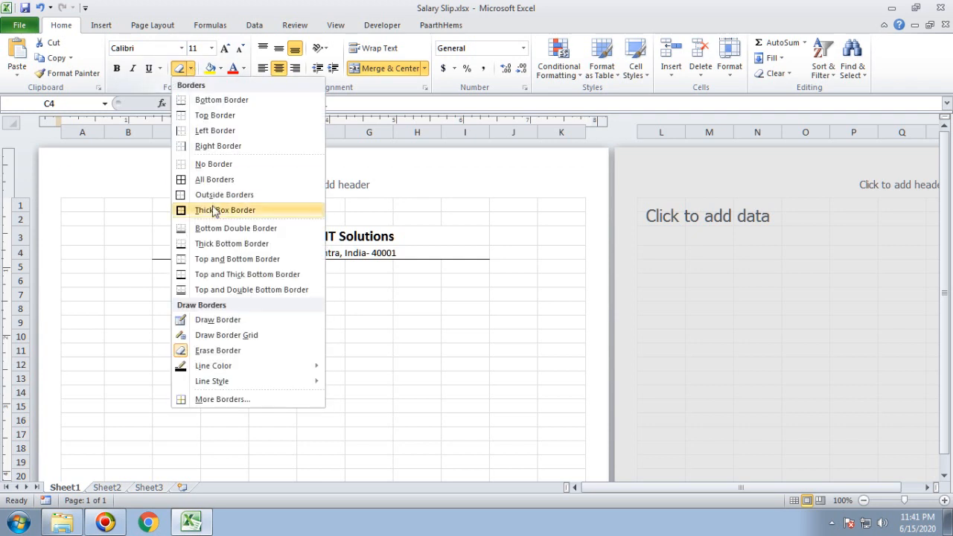
{"action": "left_click", "coordinate": [228, 101]}
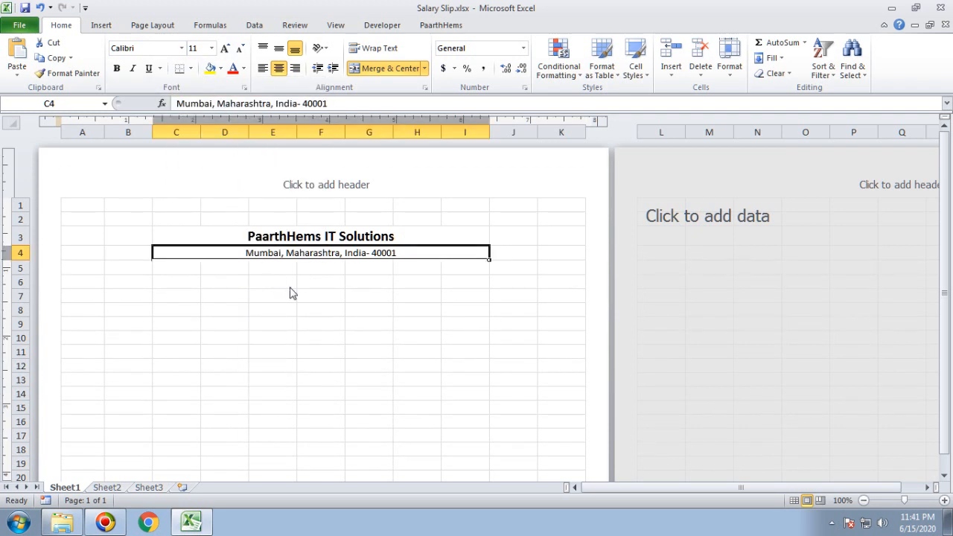
{"action": "left_click", "coordinate": [325, 311]}
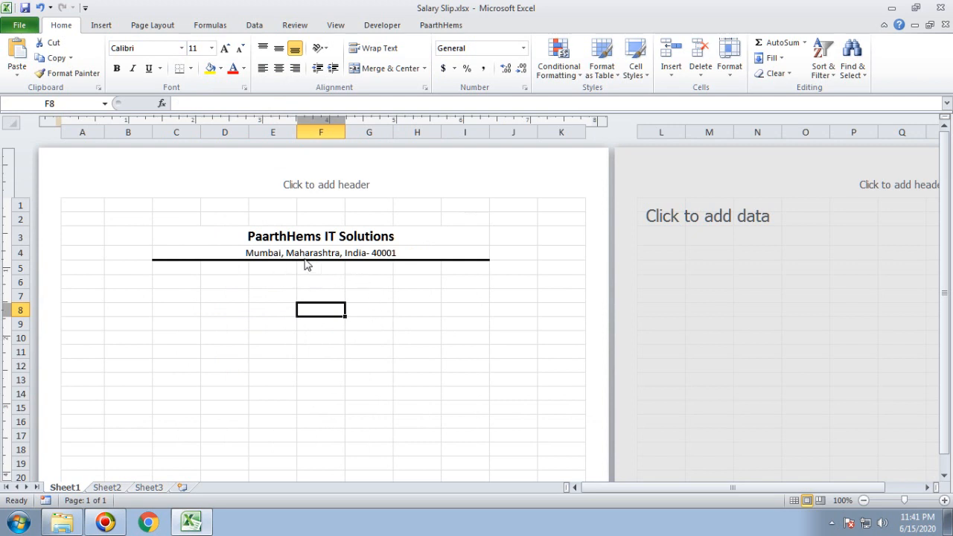
{"action": "left_click", "coordinate": [326, 256]}
{"action": "left_click", "coordinate": [328, 282]}
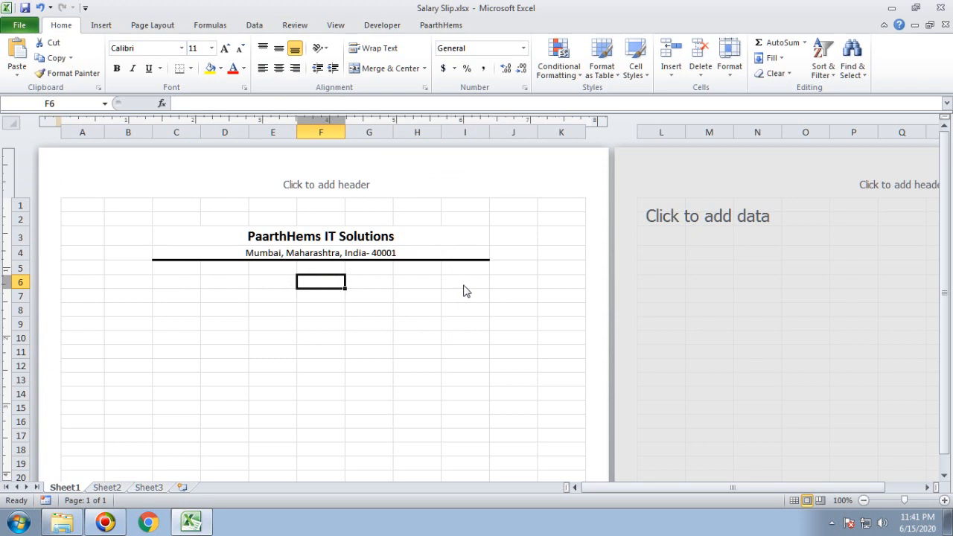
Examine the available border types and line styles for the address cell C4, leaving the border list without choosing one.
{"action": "left_click", "coordinate": [381, 253]}
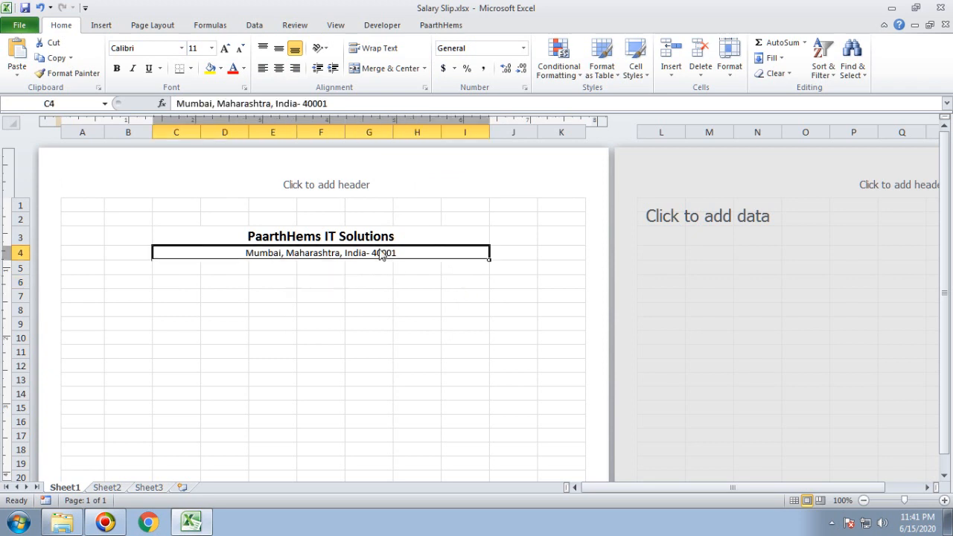
{"action": "left_click", "coordinate": [190, 68]}
{"action": "mouse_move", "coordinate": [300, 385]}
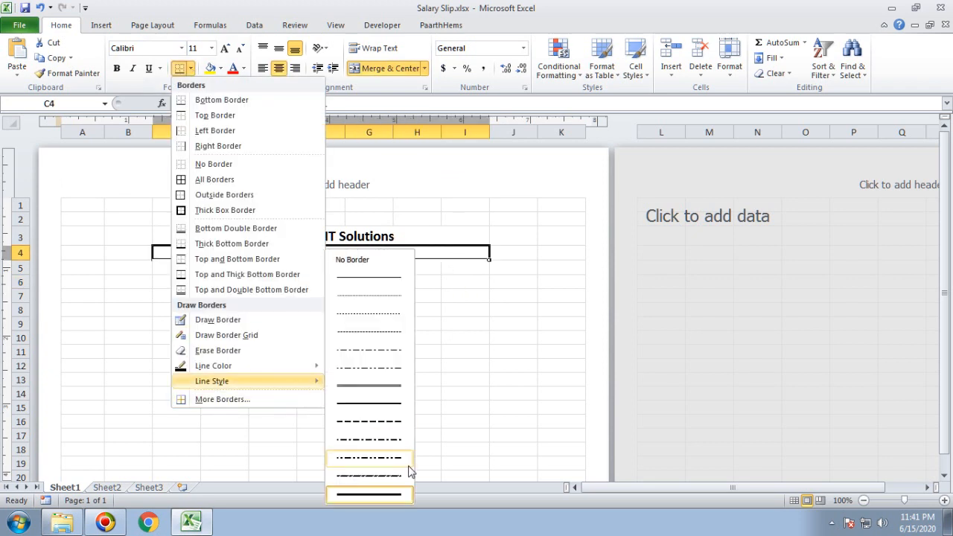
{"action": "left_click", "coordinate": [502, 344]}
{"action": "left_click", "coordinate": [494, 323]}
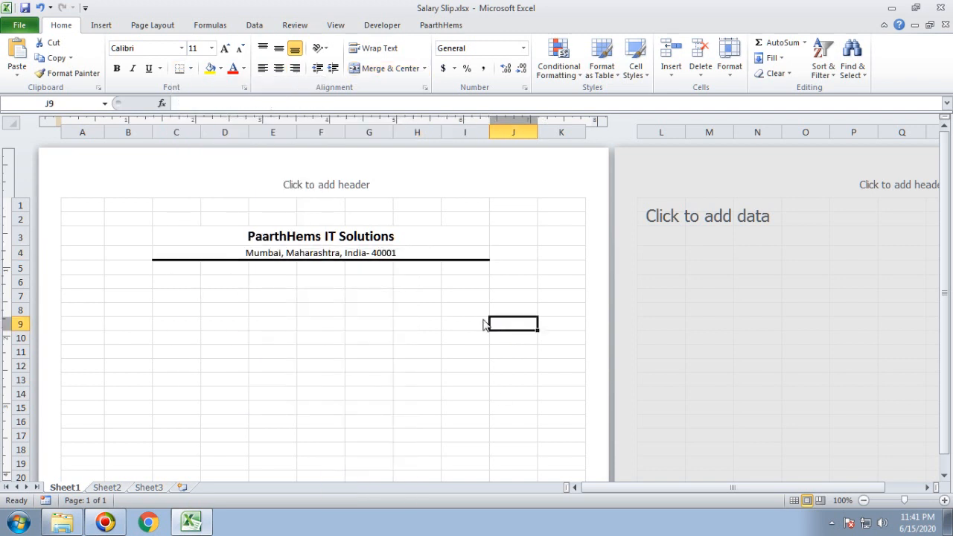
{"action": "left_click", "coordinate": [325, 255]}
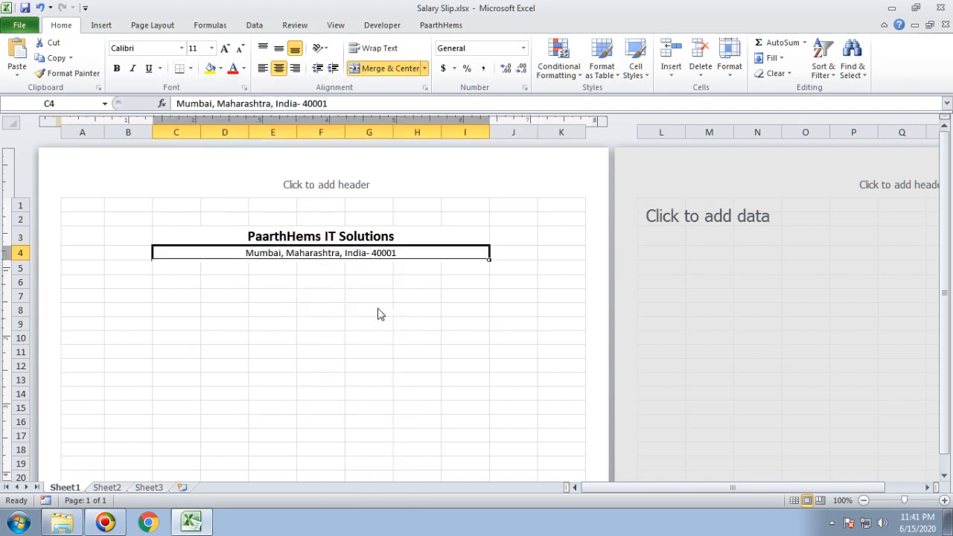
{"action": "left_click", "coordinate": [191, 69]}
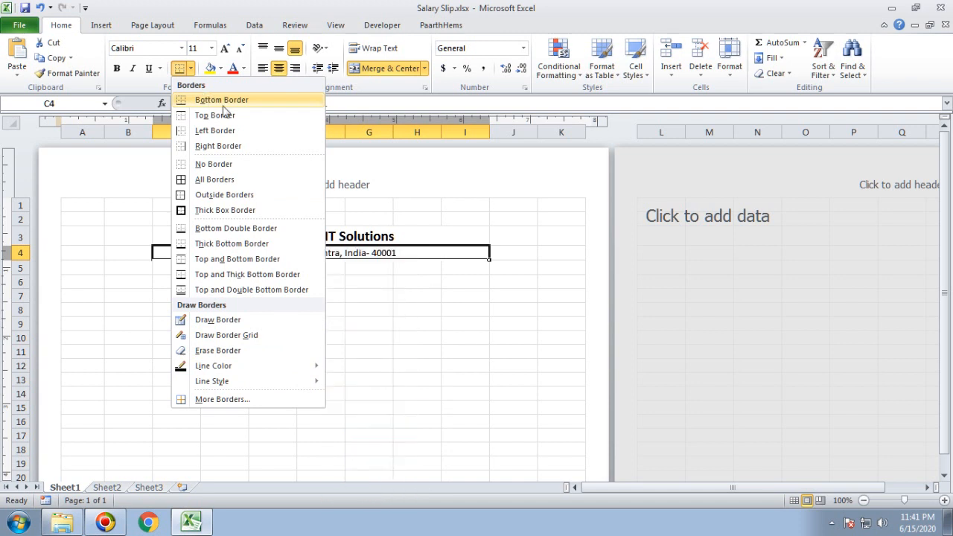
{"action": "left_click", "coordinate": [423, 283]}
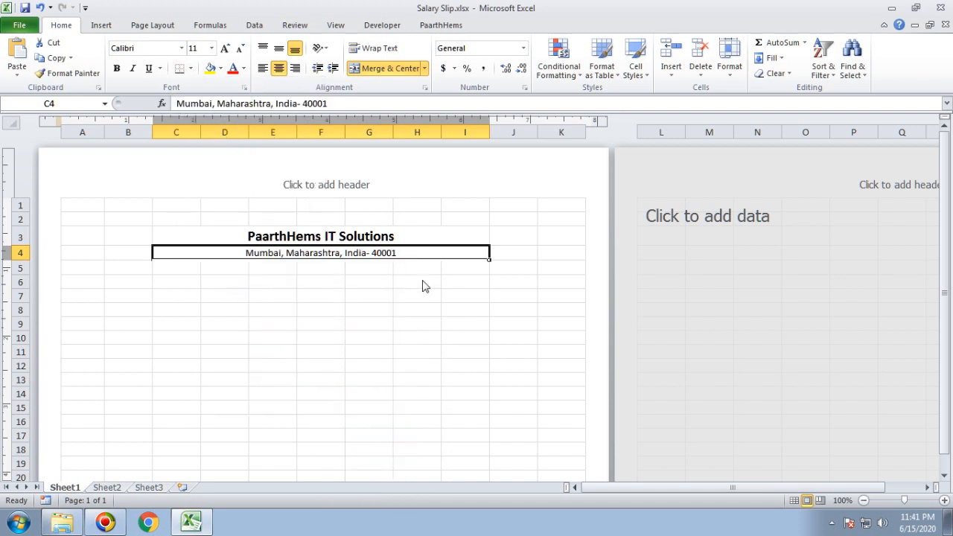
{"action": "left_click", "coordinate": [399, 284]}
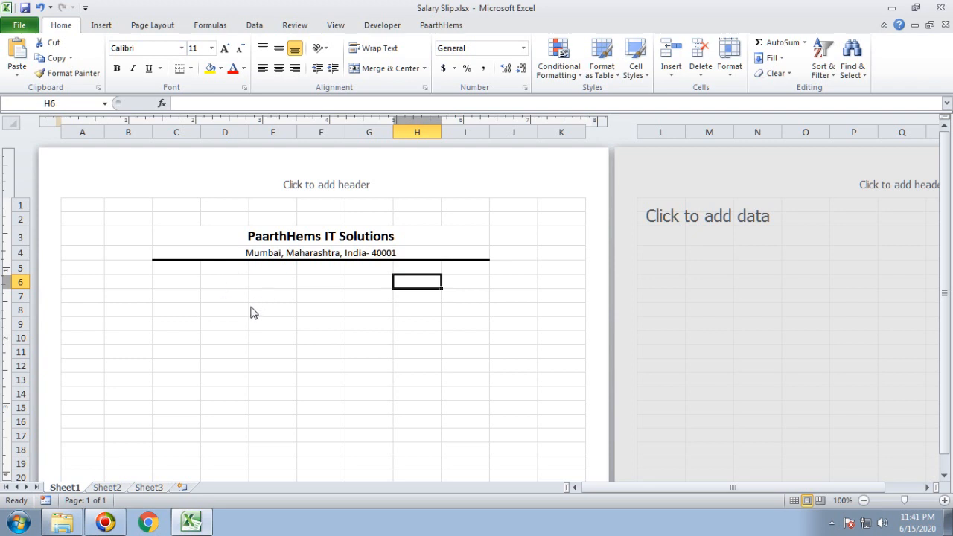
Check the employee detail headings from Employee ID to UAN No on Sheet3 and return to Sheet1.
{"action": "left_click", "coordinate": [188, 284]}
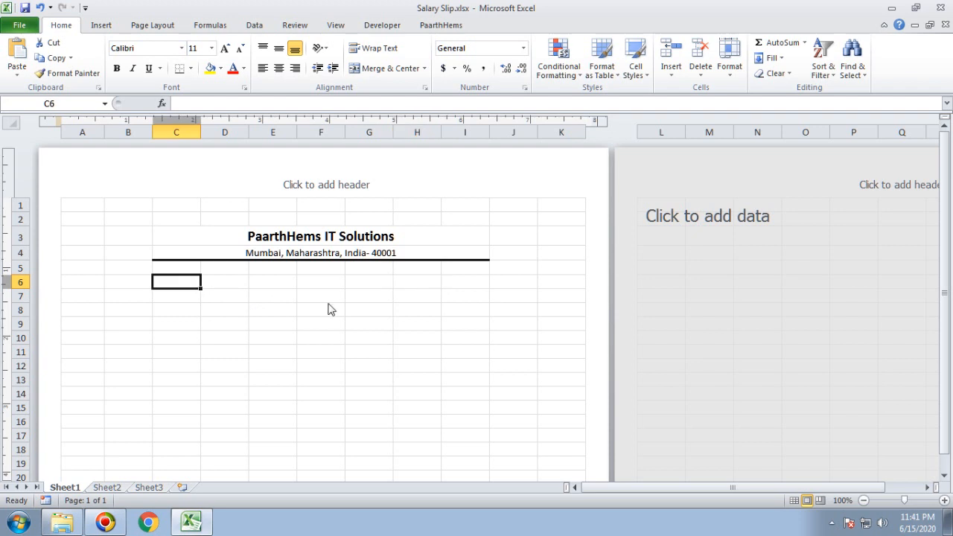
{"action": "left_click", "coordinate": [207, 285]}
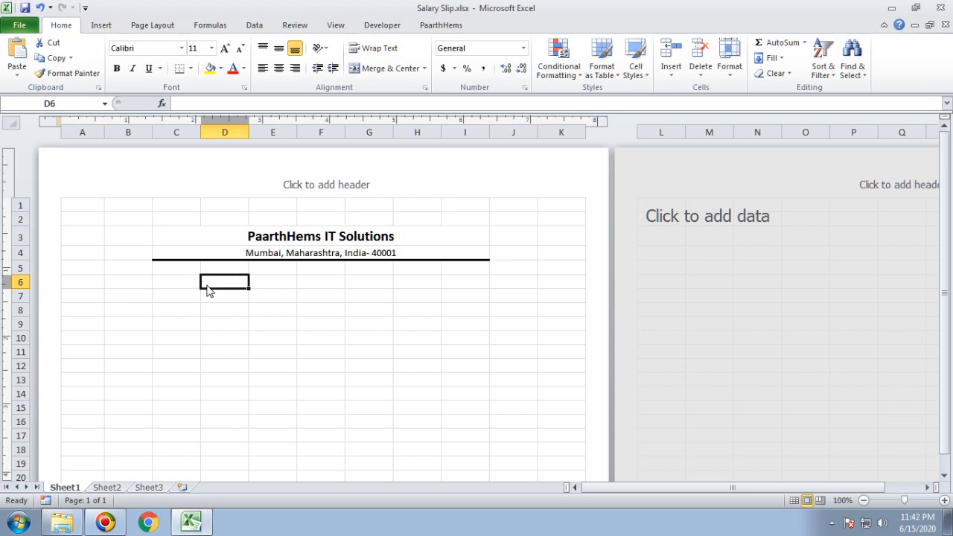
{"action": "left_click", "coordinate": [148, 488]}
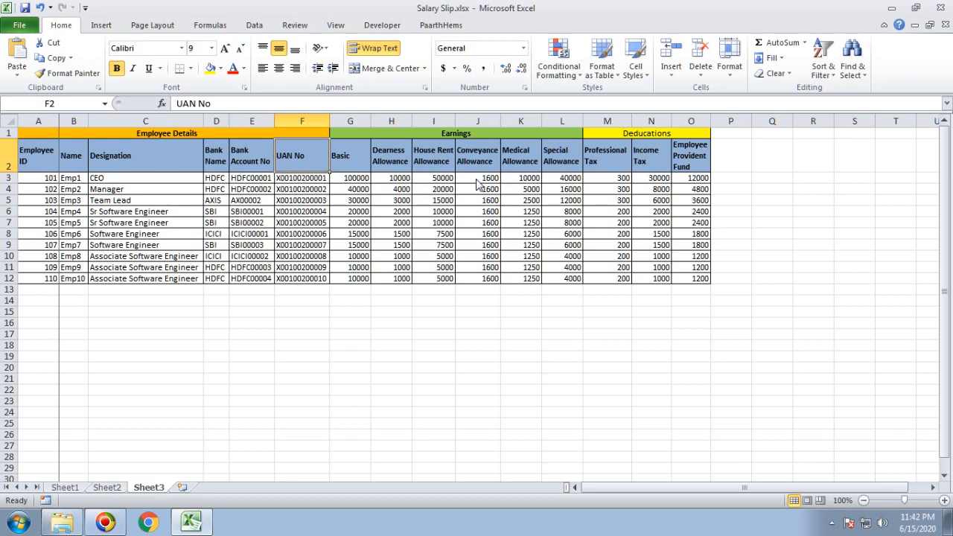
{"action": "left_click_drag", "start_coordinate": [29, 168], "coordinate": [325, 166]}
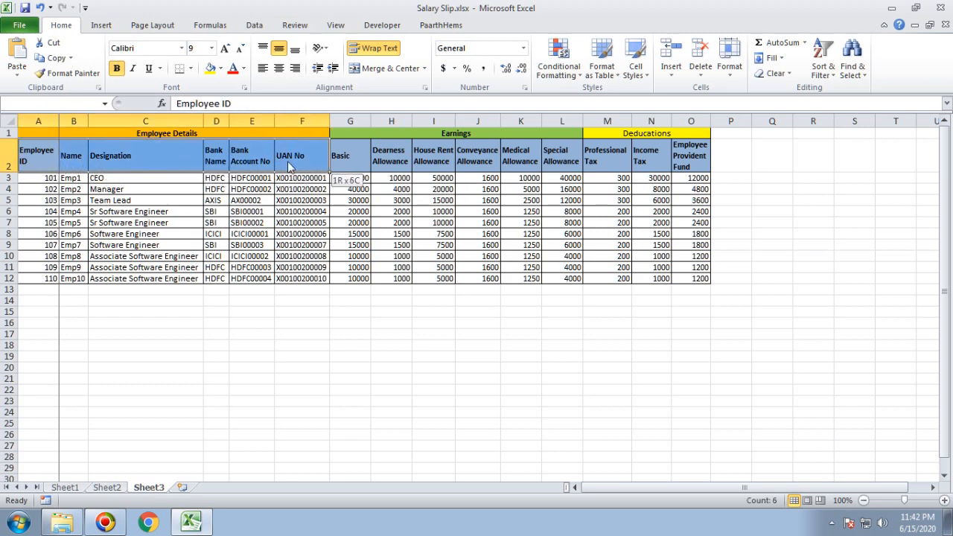
{"action": "left_click", "coordinate": [74, 489]}
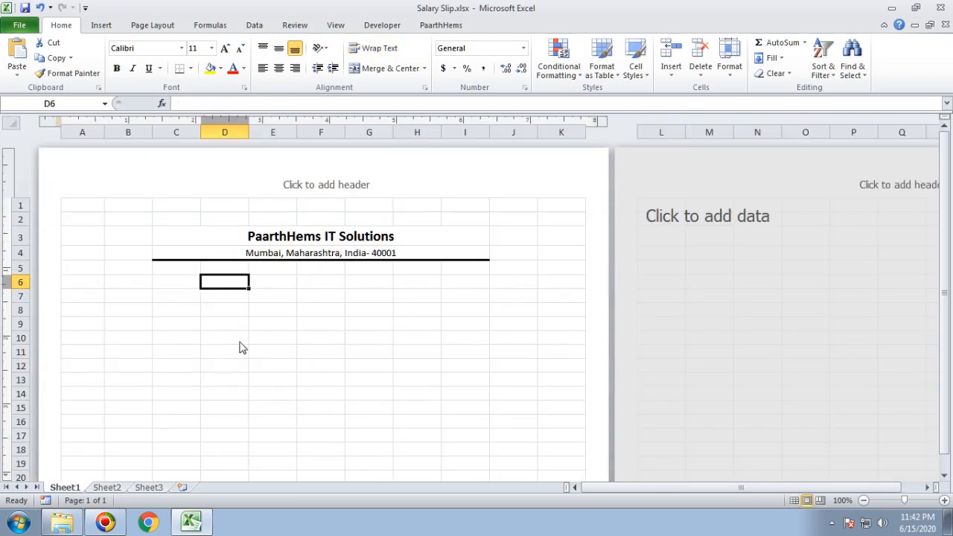
Mark out the slip layout areas on Sheet1 by selecting C6:I9, C11:I19, C21:I21, C25:D25 and H25:I25 in turn.
{"action": "left_click_drag", "start_coordinate": [187, 286], "coordinate": [459, 335]}
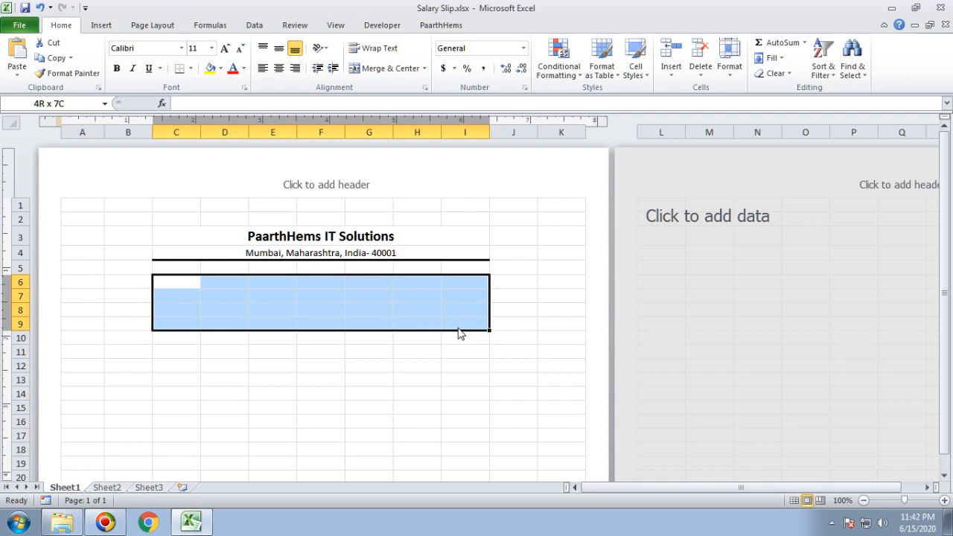
{"action": "left_click_drag", "start_coordinate": [459, 334], "coordinate": [460, 334]}
{"action": "left_click_drag", "start_coordinate": [360, 362], "coordinate": [474, 470]}
{"action": "scroll", "coordinate": [406, 386], "scroll_direction": "down", "scroll_amount": 1}
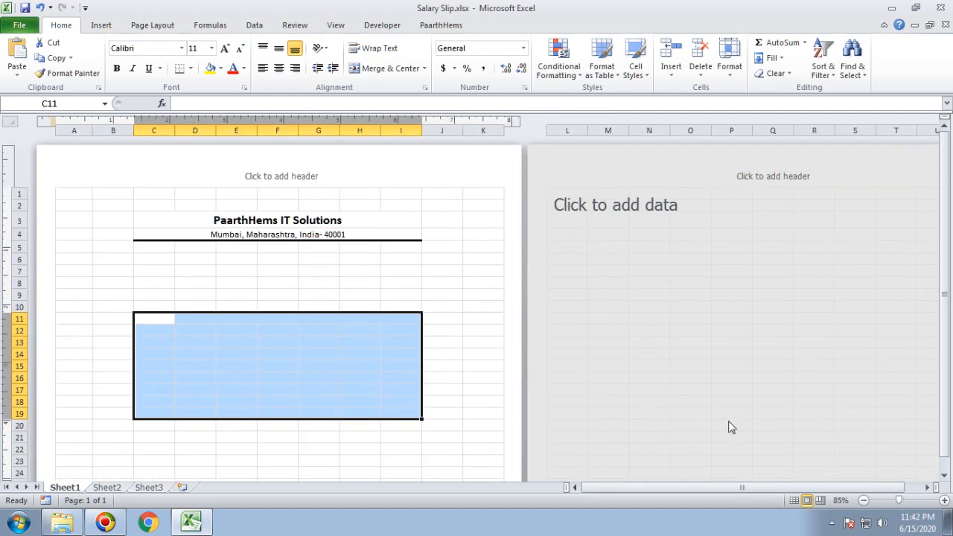
{"action": "scroll", "coordinate": [944, 475], "scroll_direction": "down", "scroll_amount": 2}
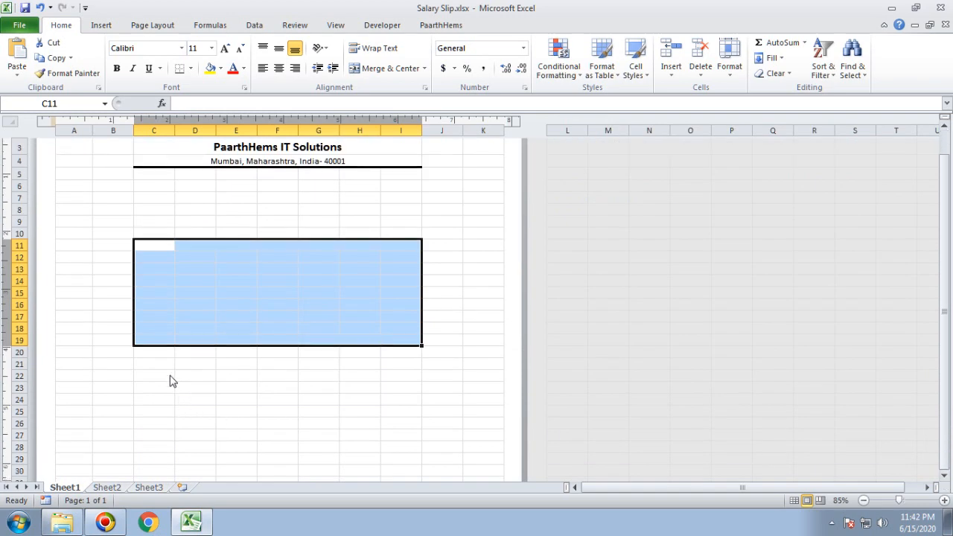
{"action": "left_click_drag", "start_coordinate": [173, 367], "coordinate": [396, 372]}
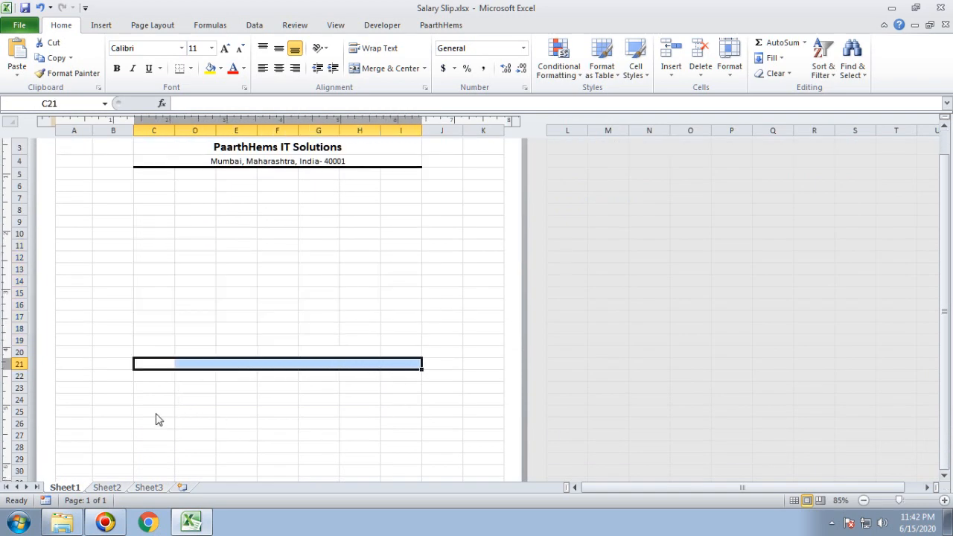
{"action": "left_click_drag", "start_coordinate": [154, 411], "coordinate": [213, 415]}
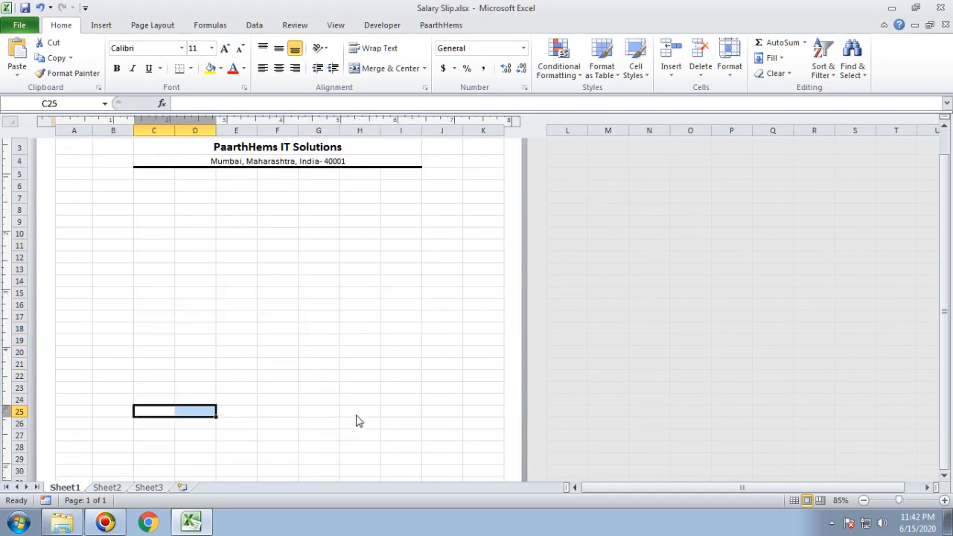
{"action": "left_click_drag", "start_coordinate": [356, 416], "coordinate": [408, 416]}
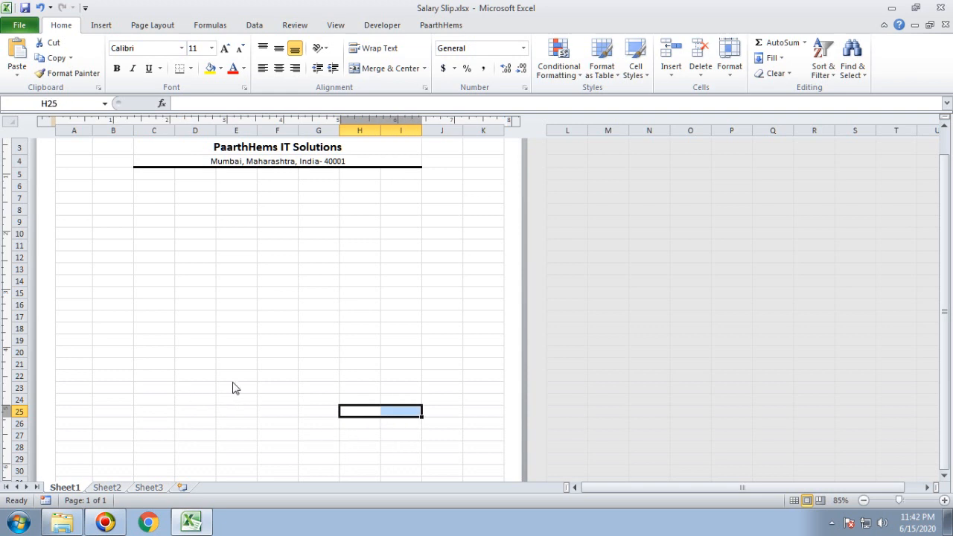
{"action": "left_click", "coordinate": [944, 140]}
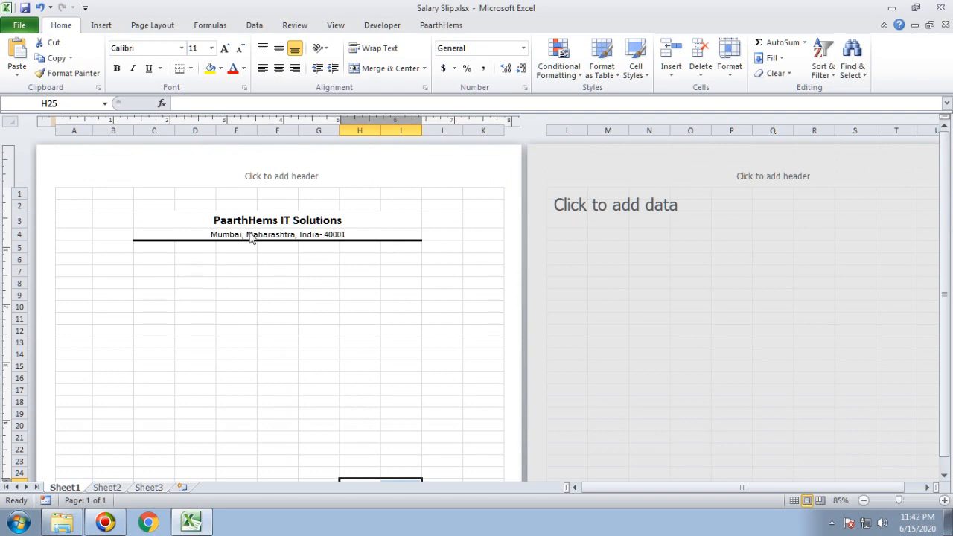
{"action": "left_click", "coordinate": [205, 225]}
{"action": "left_click", "coordinate": [253, 322]}
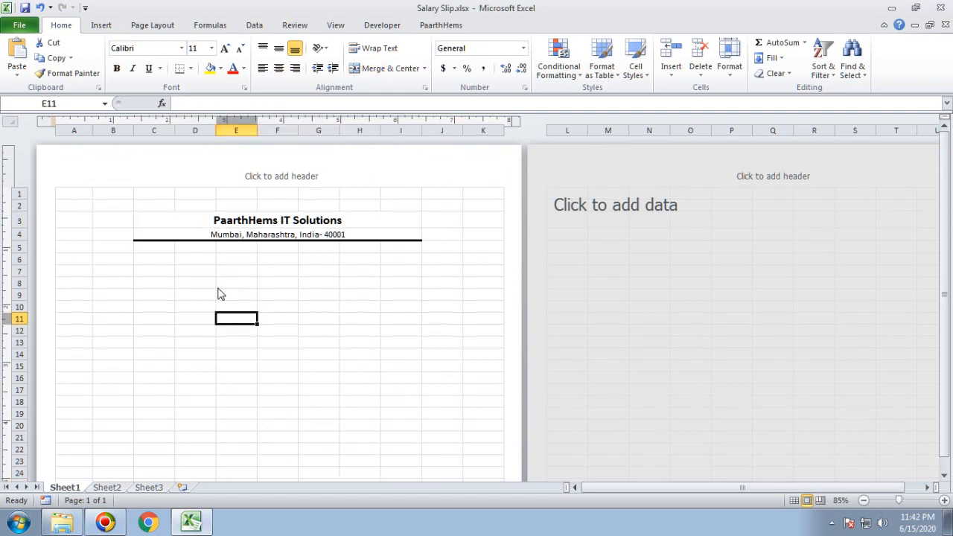
{"action": "left_click", "coordinate": [182, 264]}
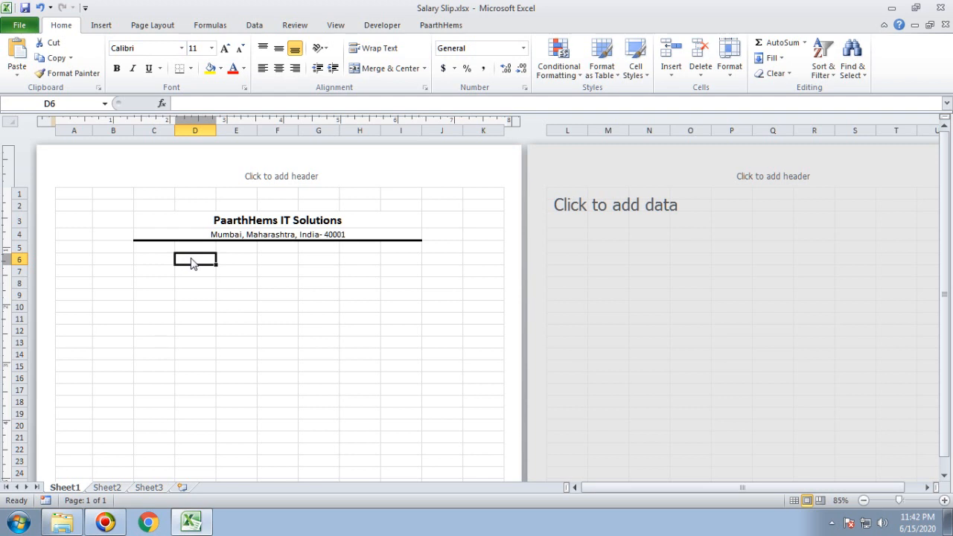
{"action": "type", "text": "Em"}
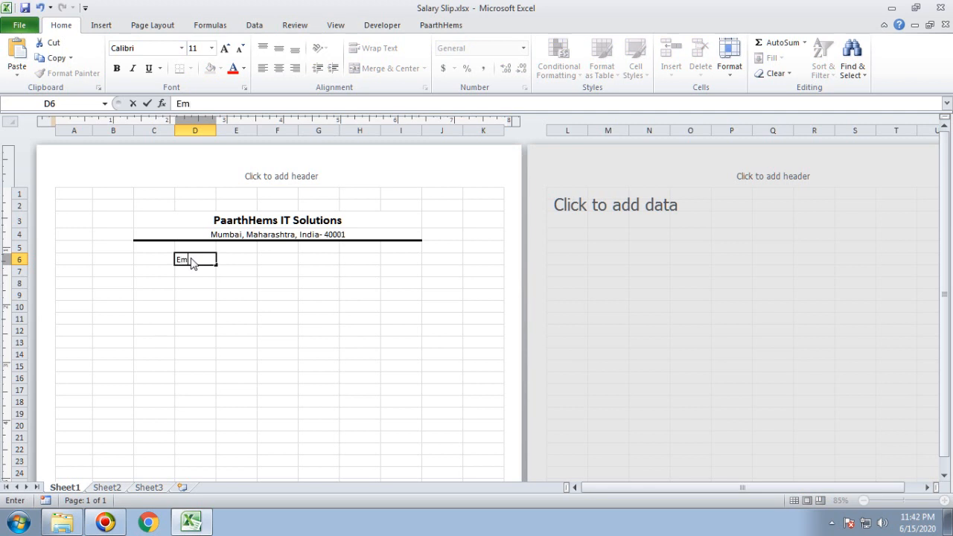
{"action": "type", "text": "p ID"}
{"action": "key", "text": "Tab"}
{"action": "key", "text": "Down"}
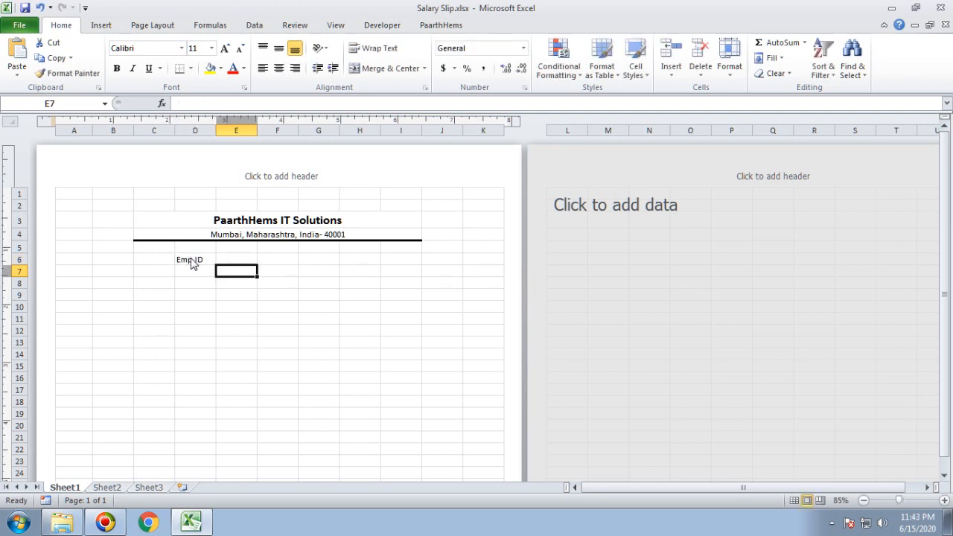
{"action": "key", "text": "Left"}
{"action": "type", "text": "EMpl"}
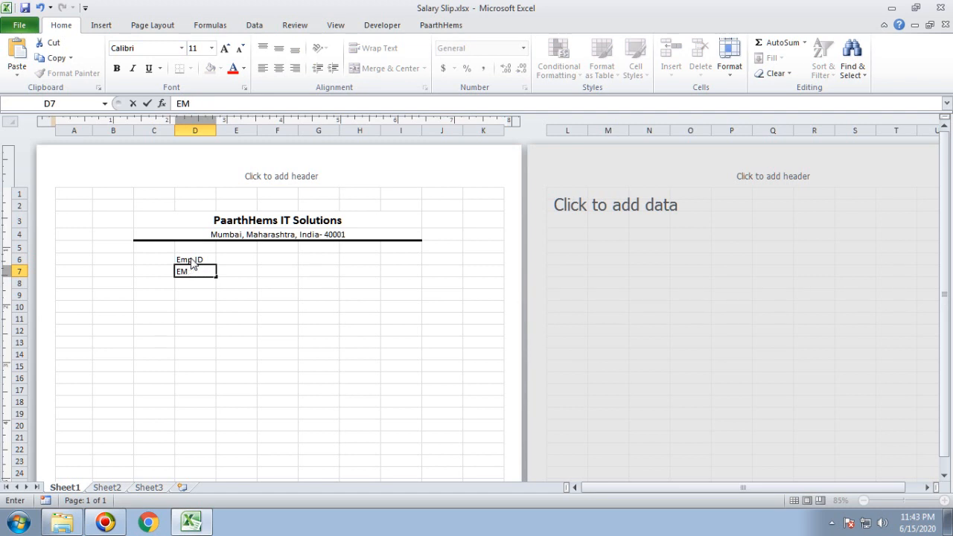
{"action": "left_click", "coordinate": [192, 263]}
{"action": "key", "text": "Delete"}
{"action": "key", "text": "Down"}
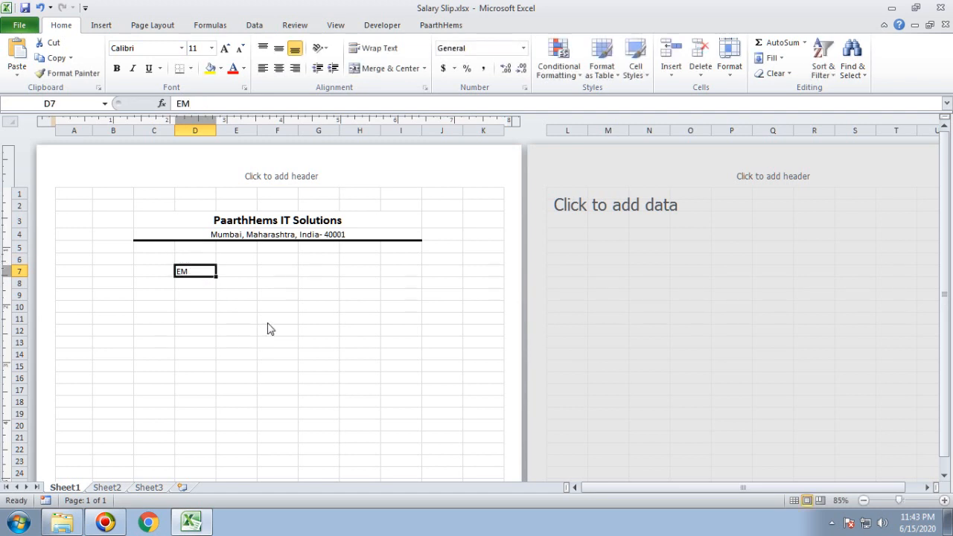
{"action": "key", "text": "Delete"}
Define the name Emp with workbook scope for the employee pay table A2:O12 on Sheet3, including its heading row.
{"action": "left_click", "coordinate": [149, 488]}
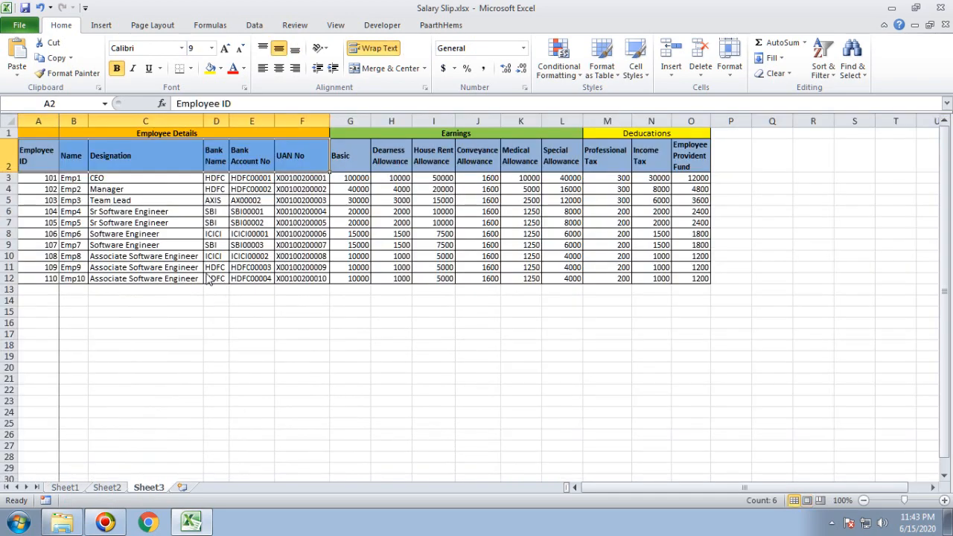
{"action": "left_click", "coordinate": [238, 356]}
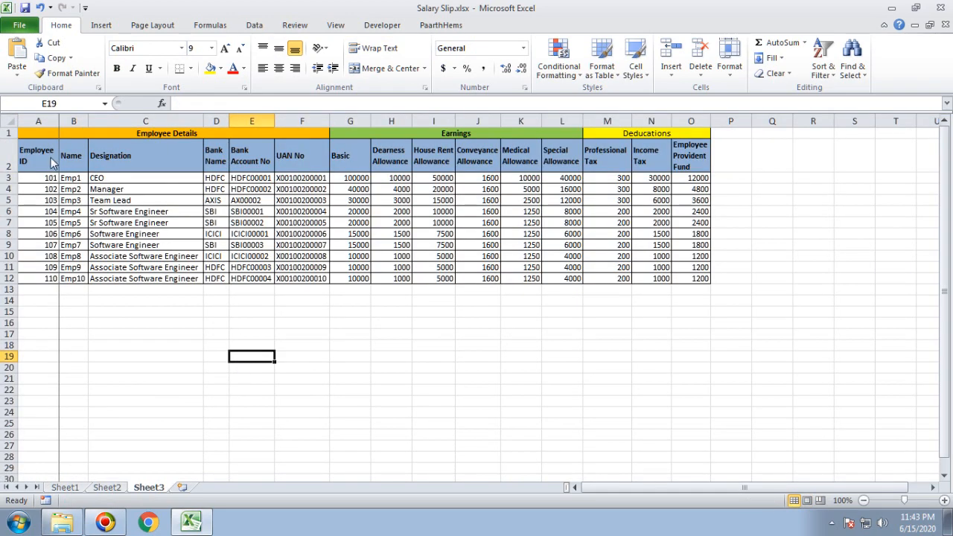
{"action": "left_click_drag", "start_coordinate": [56, 164], "coordinate": [691, 168]}
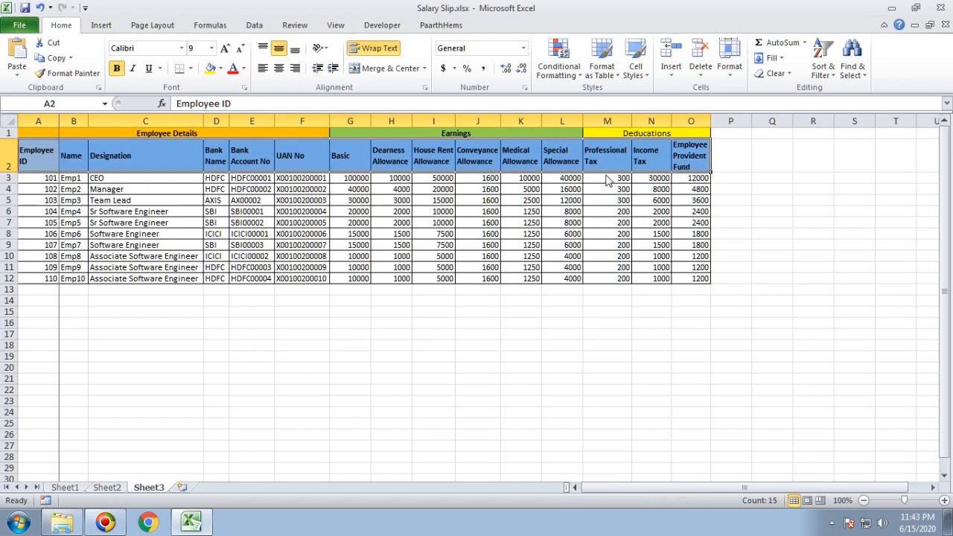
{"action": "left_click", "coordinate": [52, 169]}
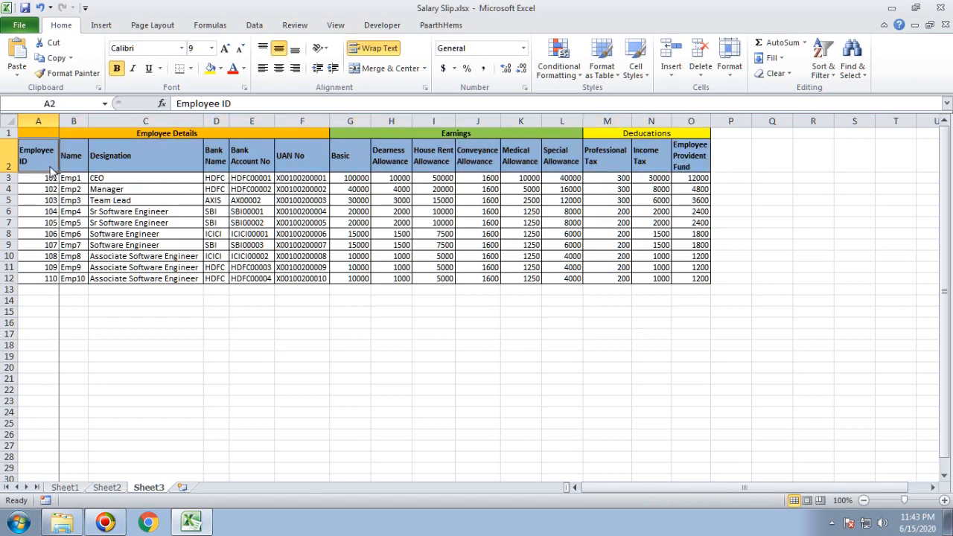
{"action": "left_click_drag", "start_coordinate": [52, 170], "coordinate": [689, 290]}
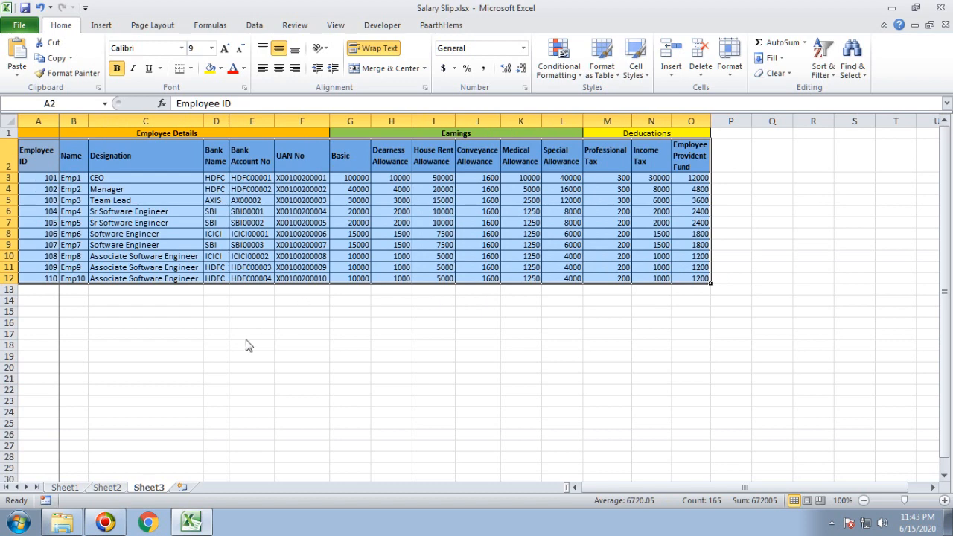
{"action": "right_click", "coordinate": [161, 220]}
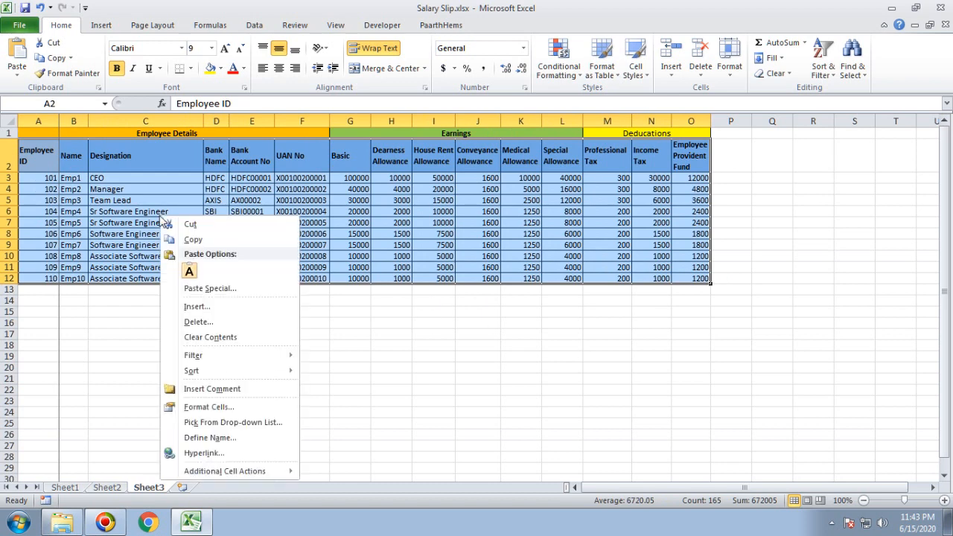
{"action": "left_click", "coordinate": [209, 438]}
{"action": "left_click", "coordinate": [231, 378]}
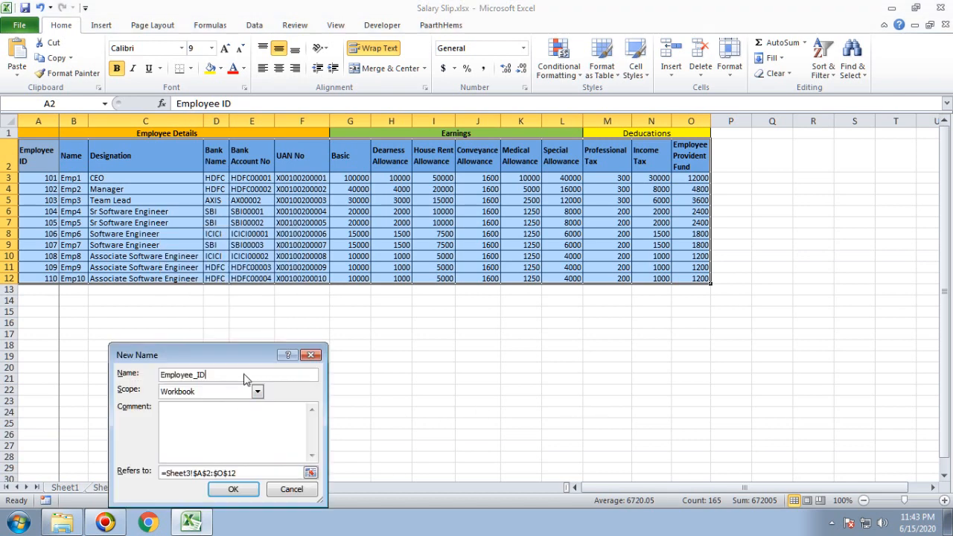
{"action": "left_click_drag", "start_coordinate": [268, 376], "coordinate": [153, 374]}
{"action": "type", "text": "Emp"}
{"action": "left_click_drag", "start_coordinate": [227, 362], "coordinate": [304, 305]}
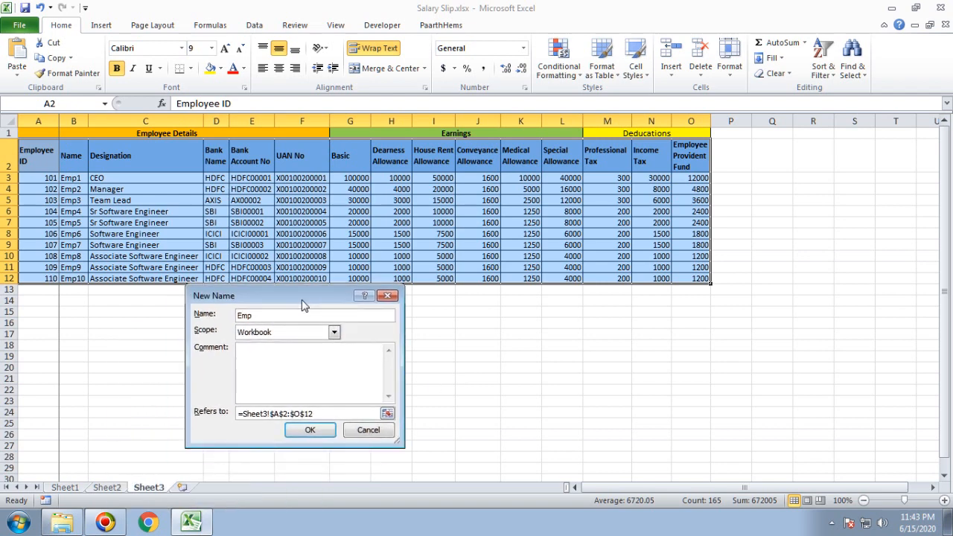
{"action": "left_click", "coordinate": [316, 436]}
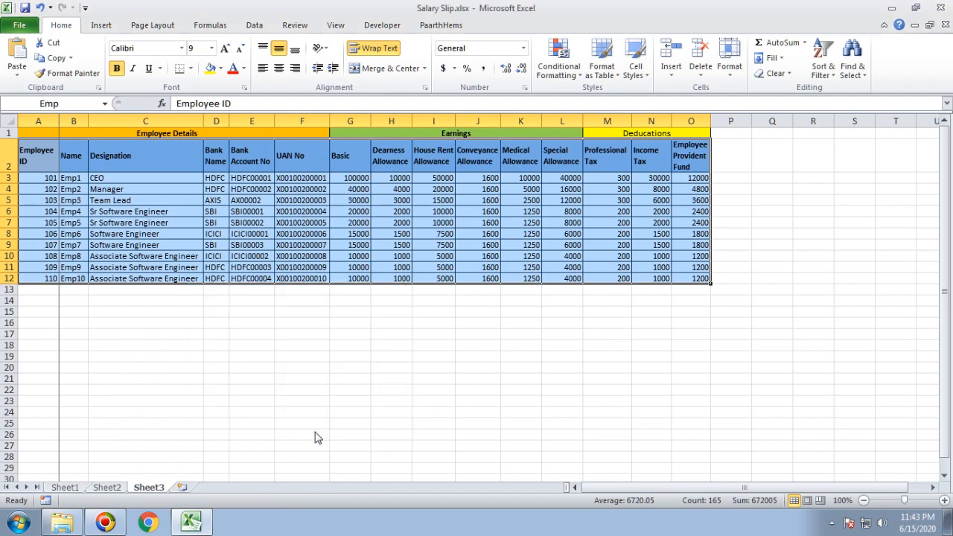
{"action": "left_click", "coordinate": [315, 436]}
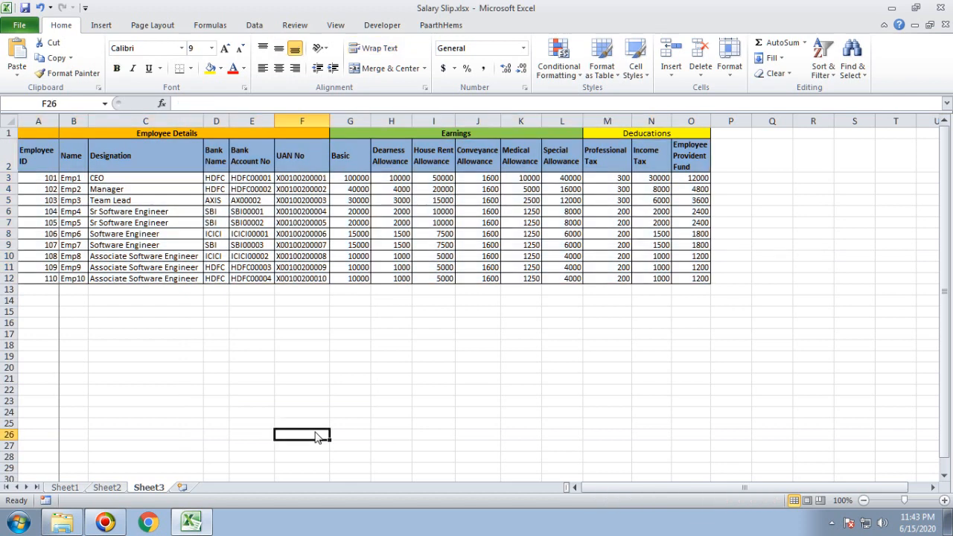
{"action": "left_click", "coordinate": [64, 487]}
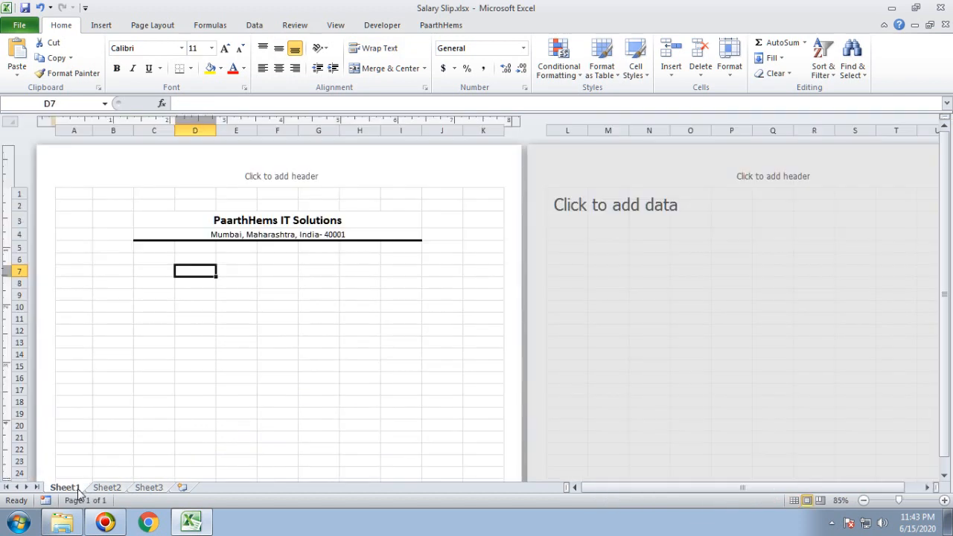
{"action": "left_click", "coordinate": [186, 260]}
{"action": "left_click", "coordinate": [186, 273]}
{"action": "type", "text": "="}
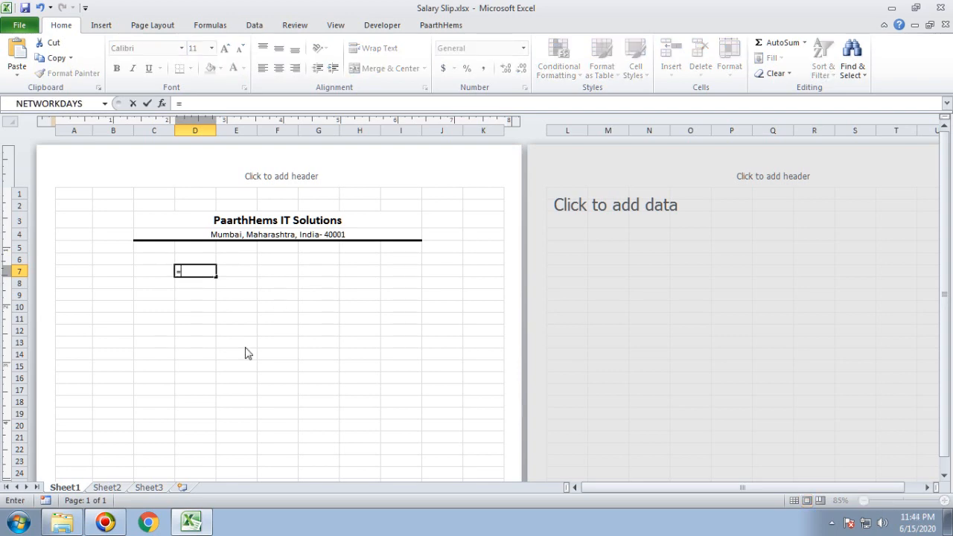
{"action": "left_click", "coordinate": [158, 488]}
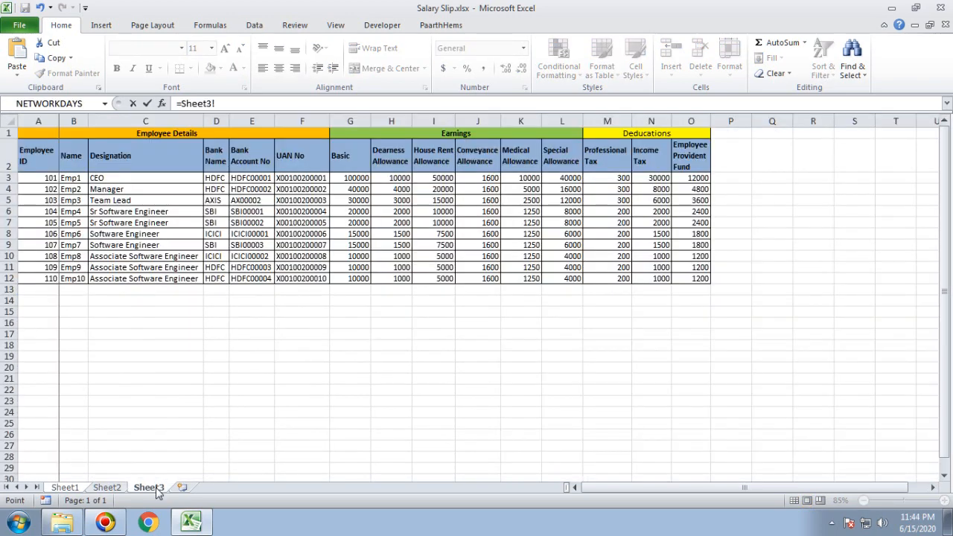
{"action": "left_click", "coordinate": [49, 161]}
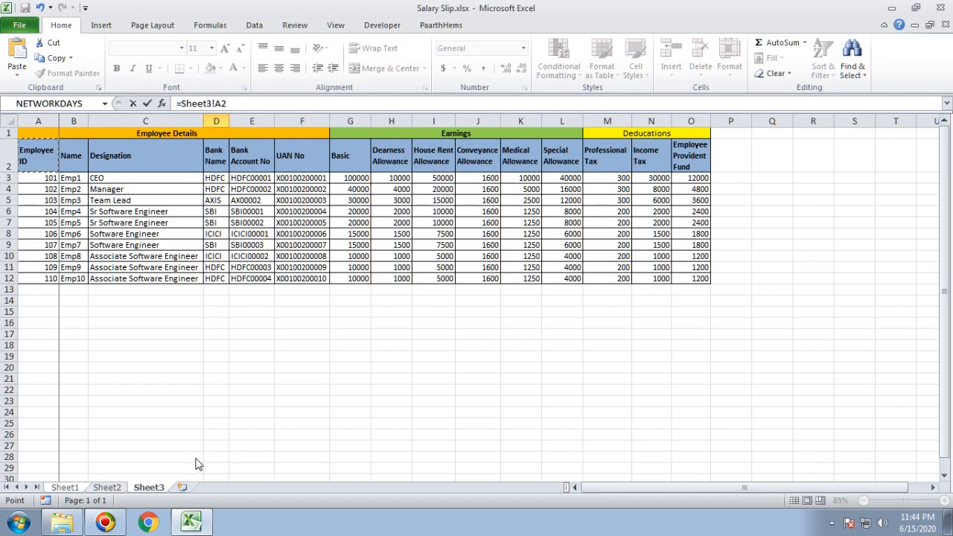
{"action": "key", "text": "Escape"}
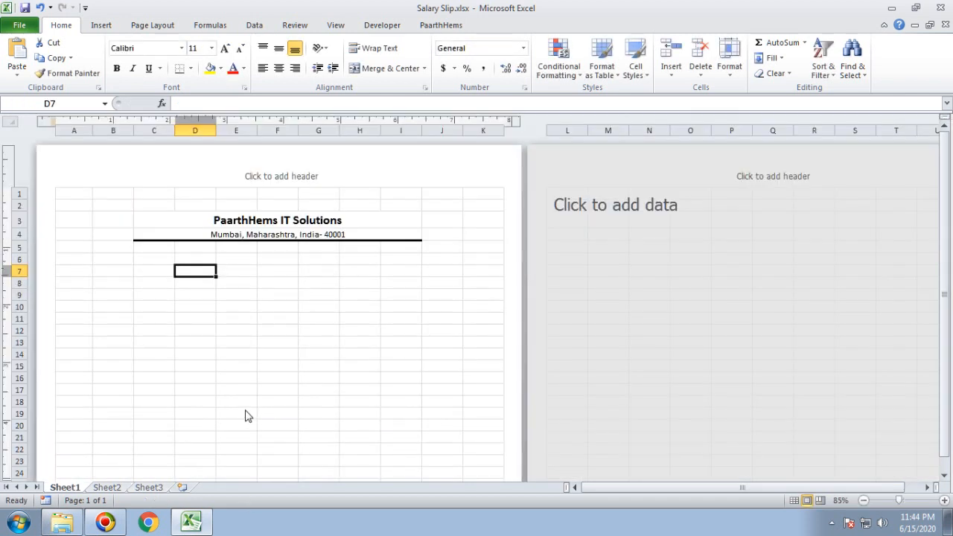
Rename Sheet3, which holds the employee pay table, as Emp Details.
{"action": "left_click", "coordinate": [151, 490]}
{"action": "double_click", "coordinate": [151, 489]}
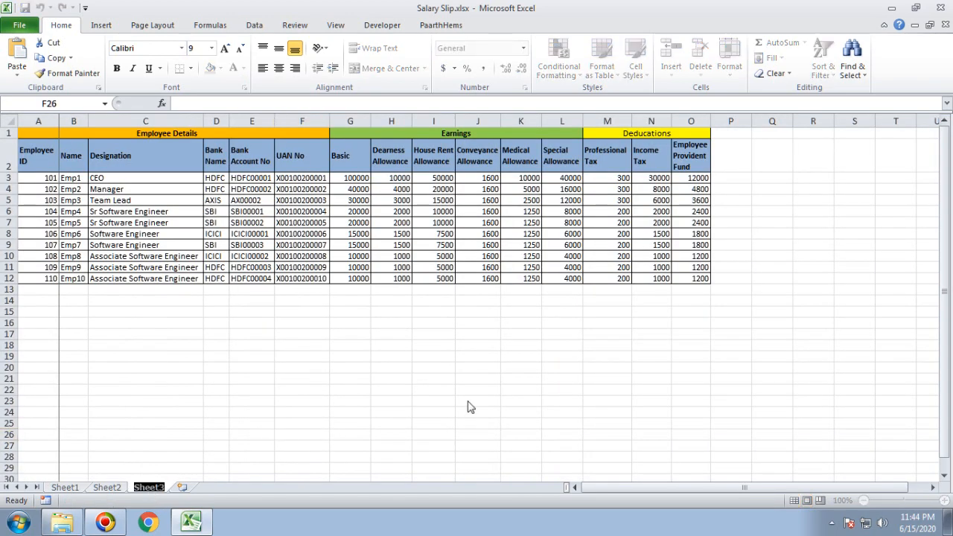
{"action": "type", "text": "Emp De"}
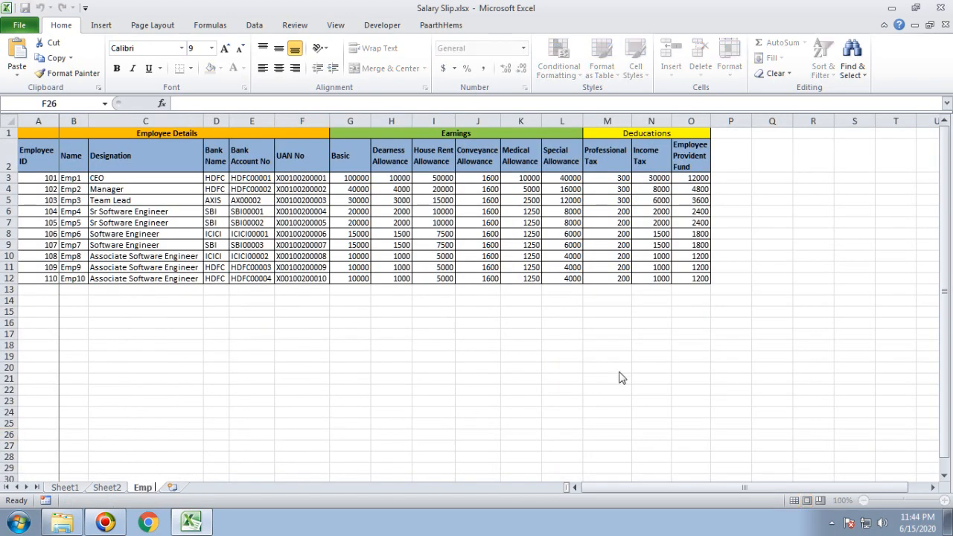
{"action": "key", "text": "BackSpace"}
{"action": "key", "text": "BackSpace"}
{"action": "key", "text": "BackSpace"}
{"action": "type", "text": "Details"}
{"action": "key", "text": "Return"}
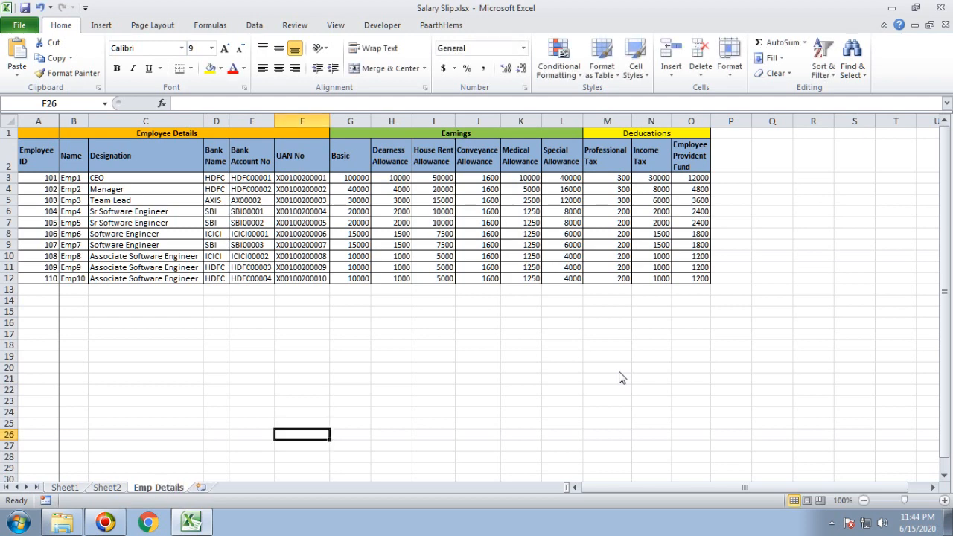
Replace the space in the employee sheet's name with an underscore so it reads Emp_Details.
{"action": "double_click", "coordinate": [161, 488]}
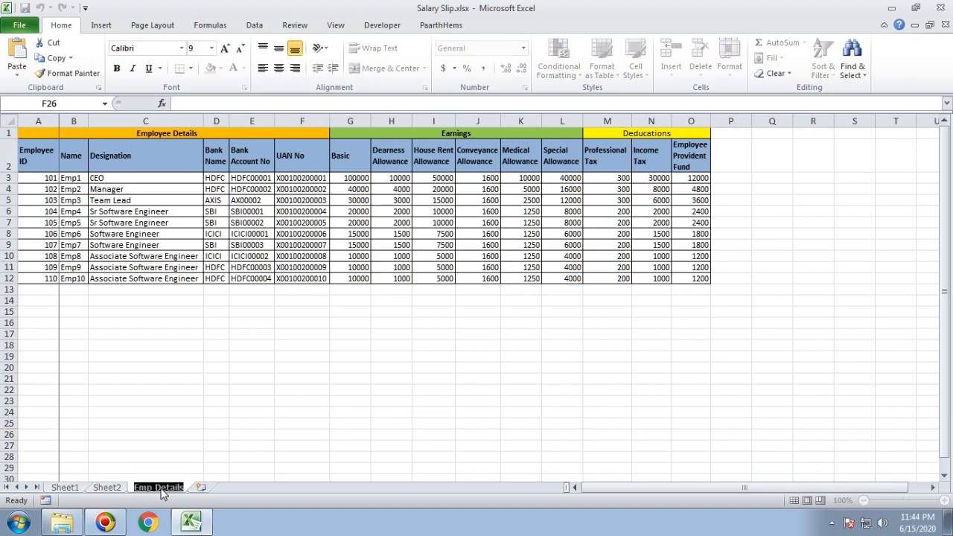
{"action": "left_click", "coordinate": [163, 489]}
{"action": "key", "text": "BackSpace"}
{"action": "key", "text": "BackSpace"}
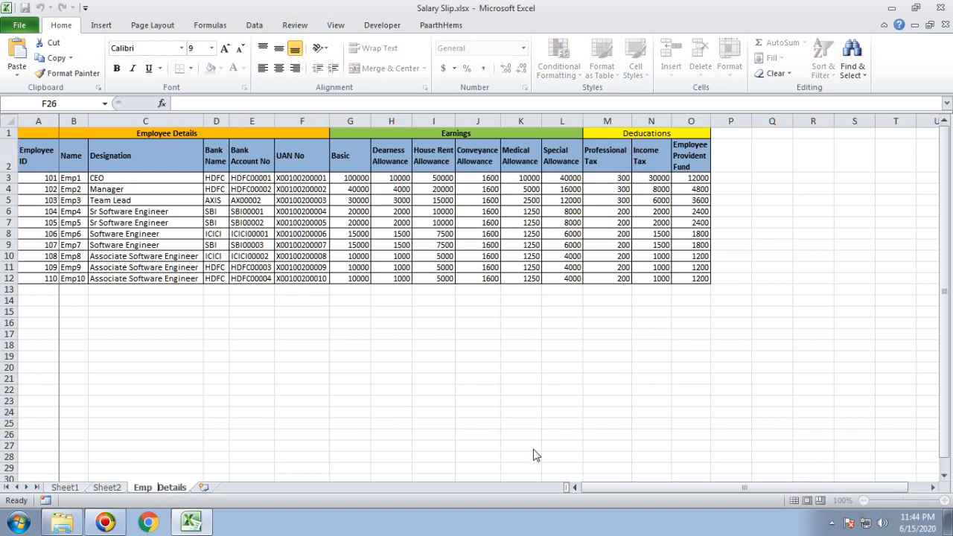
{"action": "key", "text": "Return"}
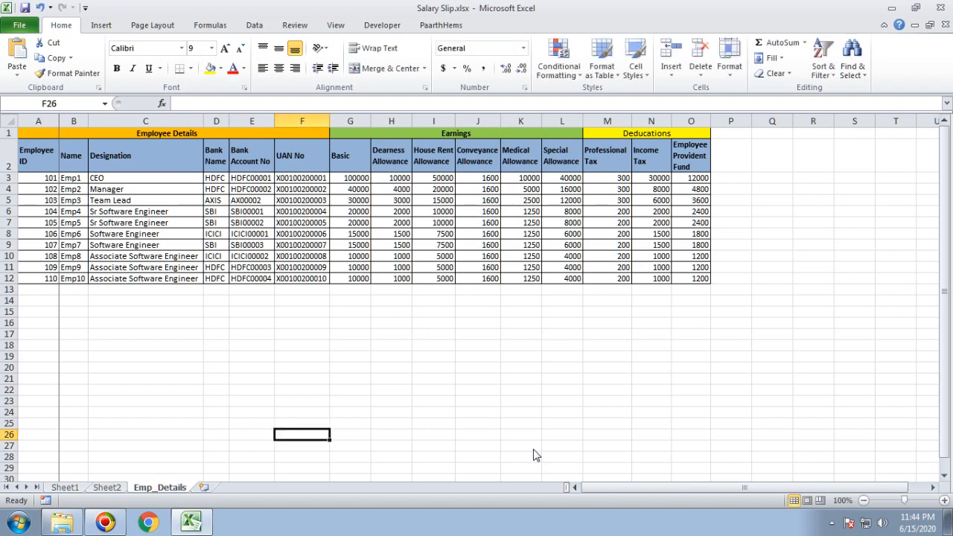
Rename Sheet2, which holds the earnings and deductions layout, as Layout_planning.
{"action": "left_click", "coordinate": [105, 488]}
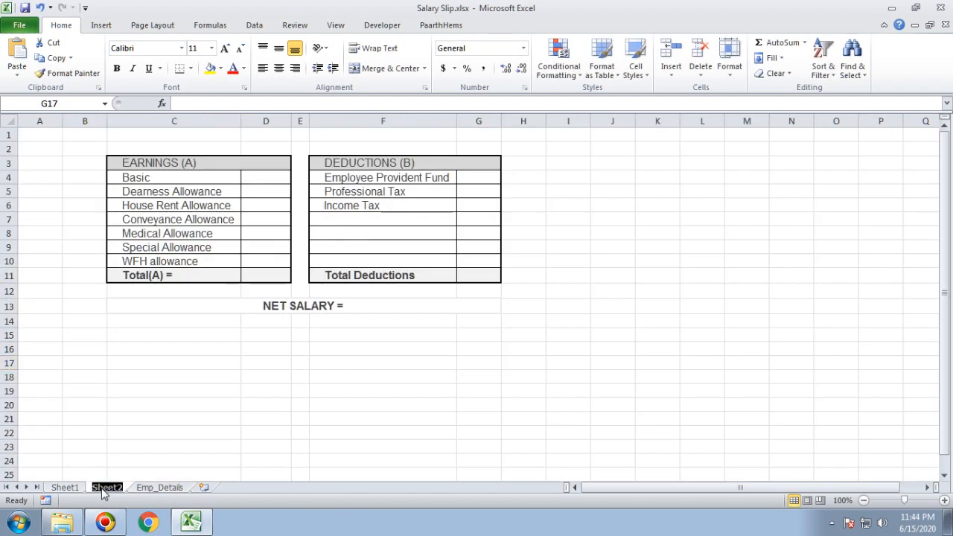
{"action": "type", "text": "Lay"}
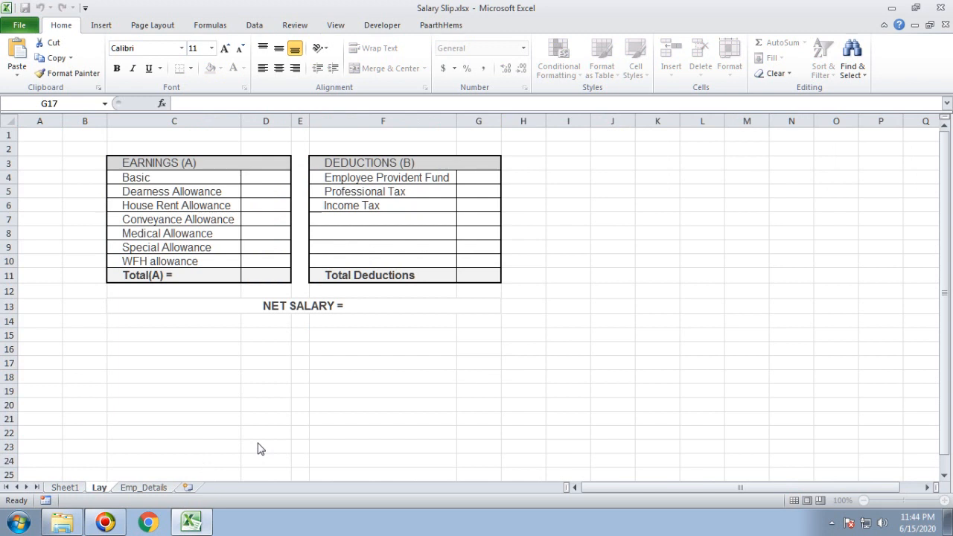
{"action": "type", "text": "out_pla"}
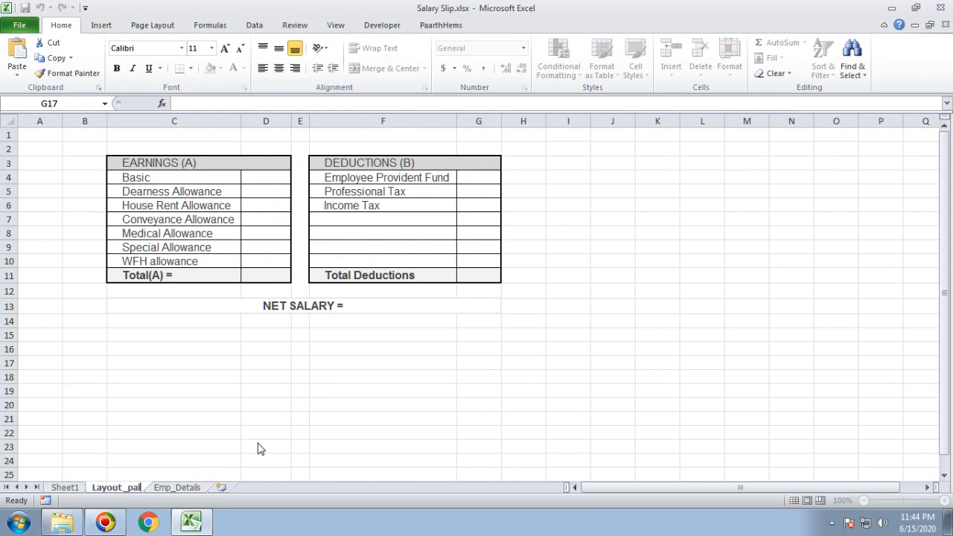
{"action": "type", "text": "nning"}
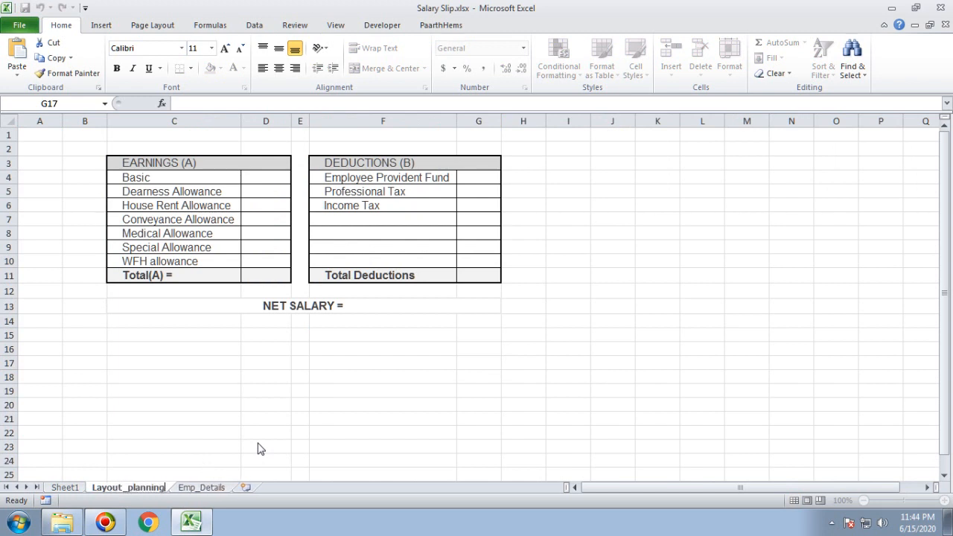
{"action": "key", "text": "Return"}
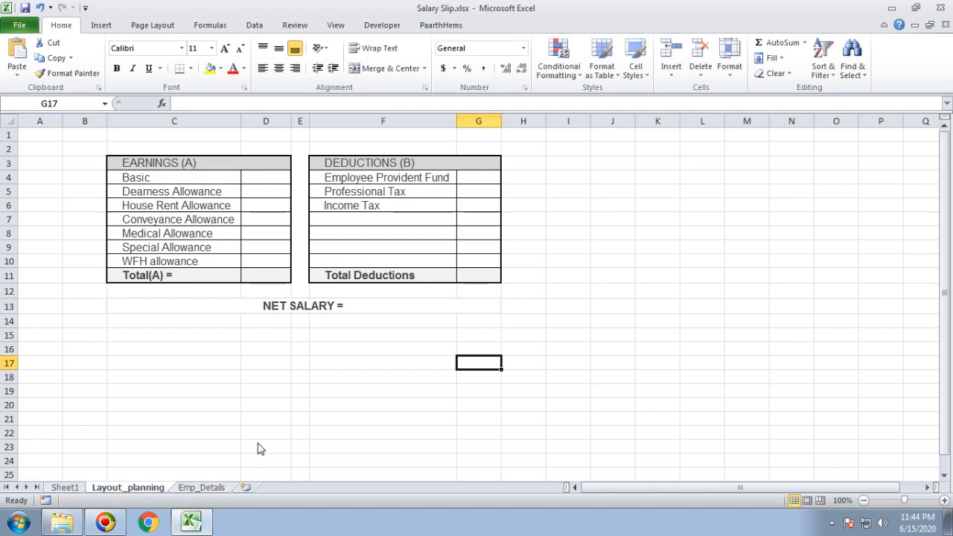
Rename Sheet1, which holds the company header, as Salary_Slip_layout.
{"action": "left_click", "coordinate": [218, 491]}
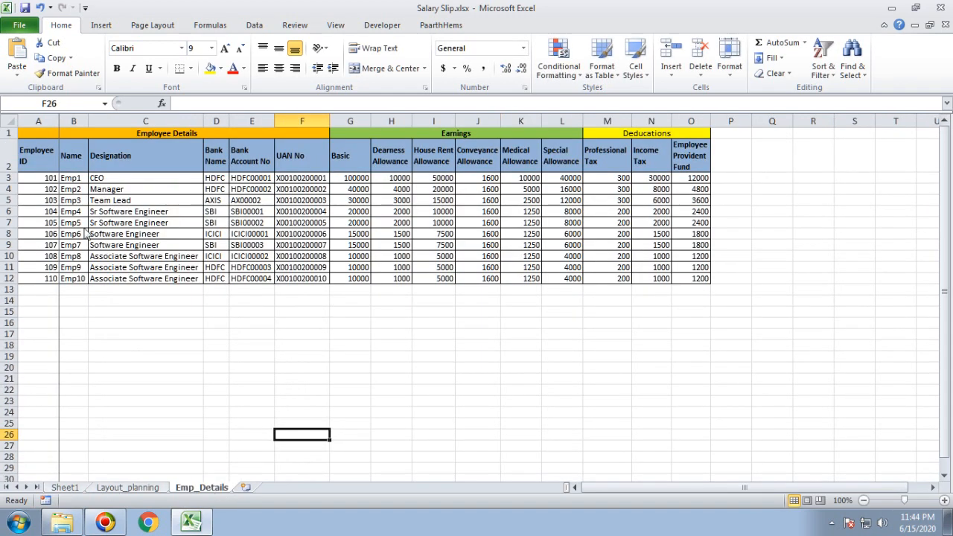
{"action": "left_click", "coordinate": [46, 153]}
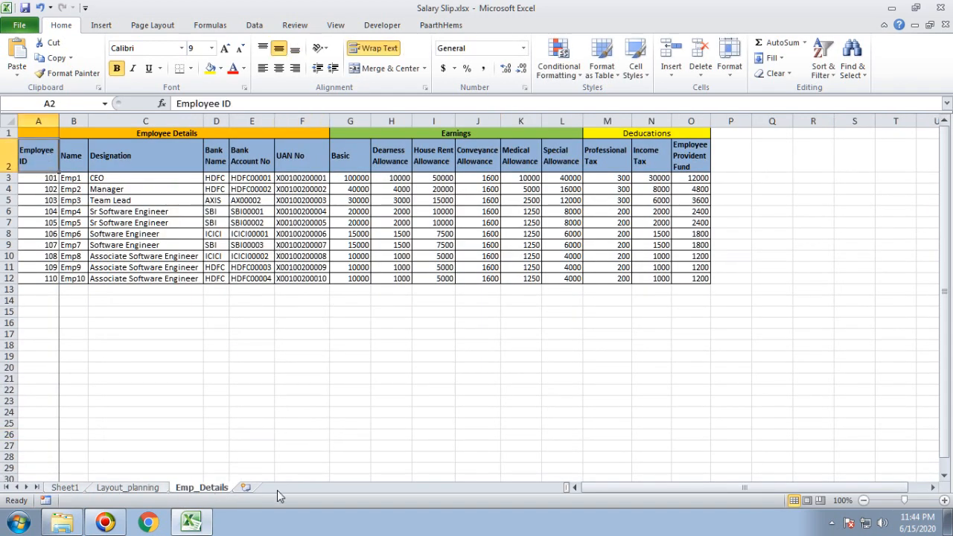
{"action": "left_click", "coordinate": [64, 489]}
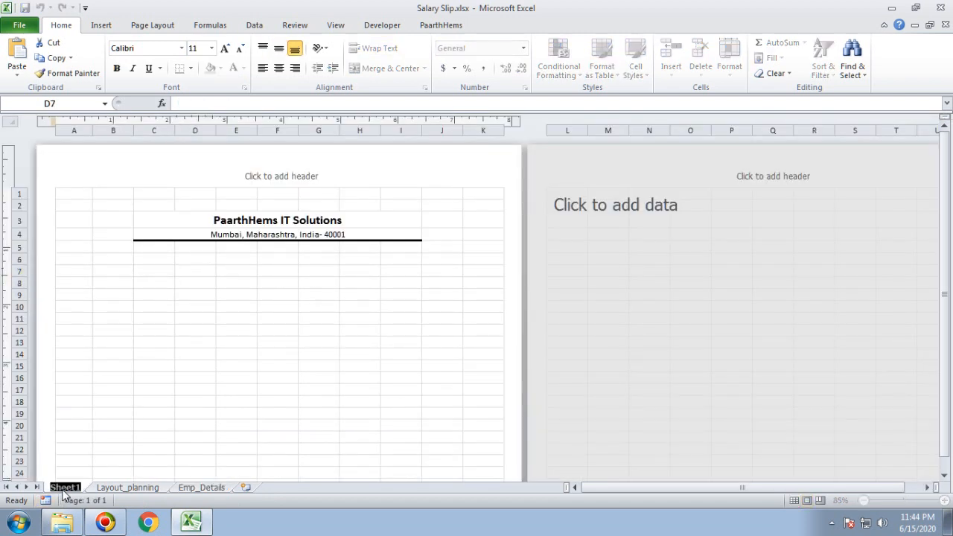
{"action": "type", "text": "Salary"}
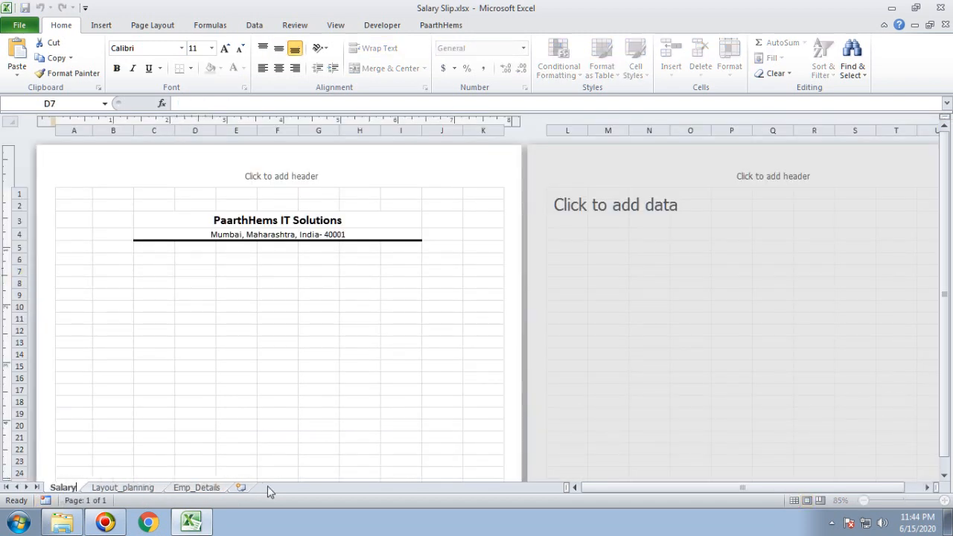
{"action": "type", "text": "_Slip"}
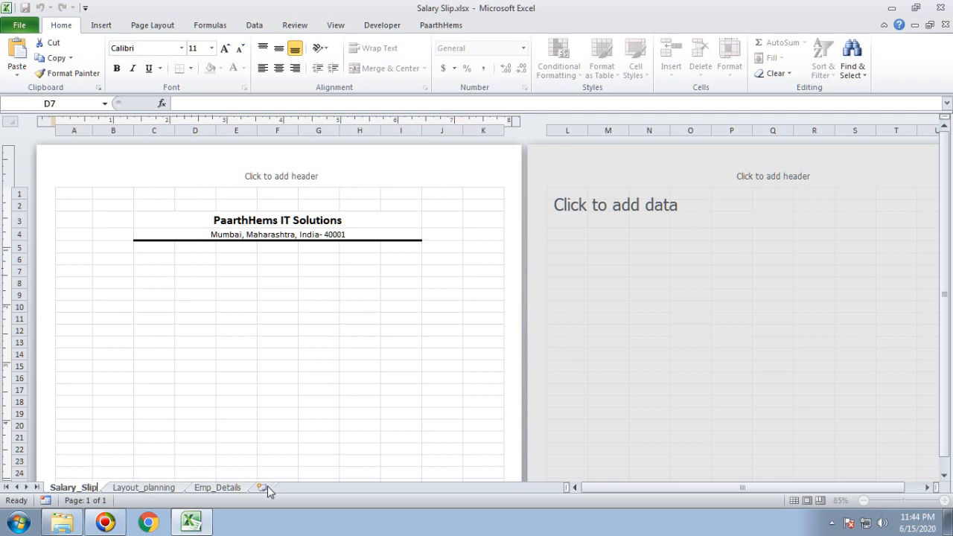
{"action": "type", "text": "_la"}
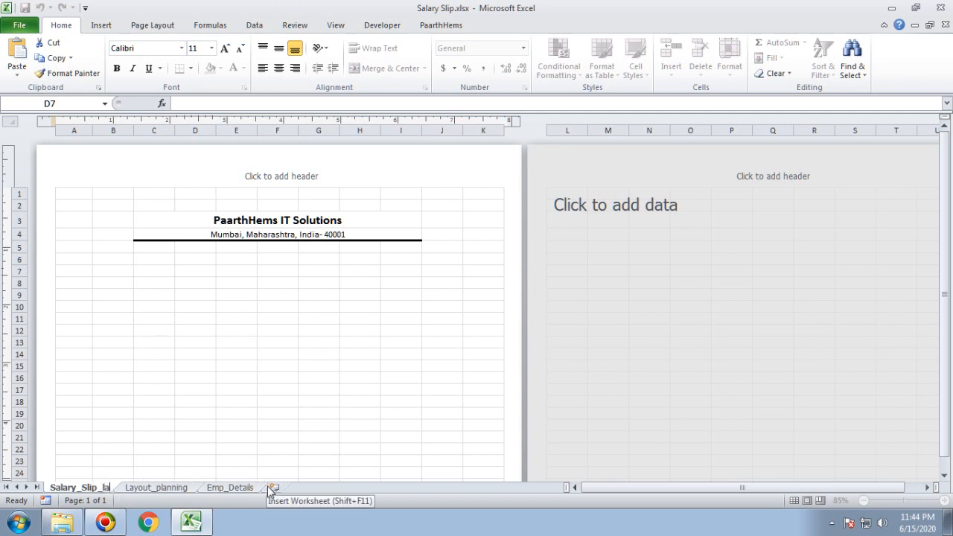
{"action": "type", "text": "yout"}
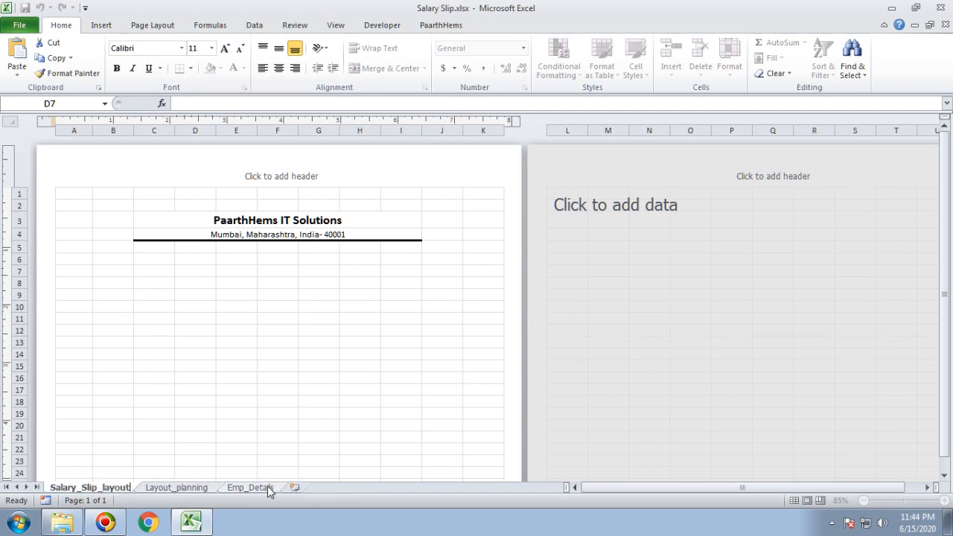
{"action": "key", "text": "Return"}
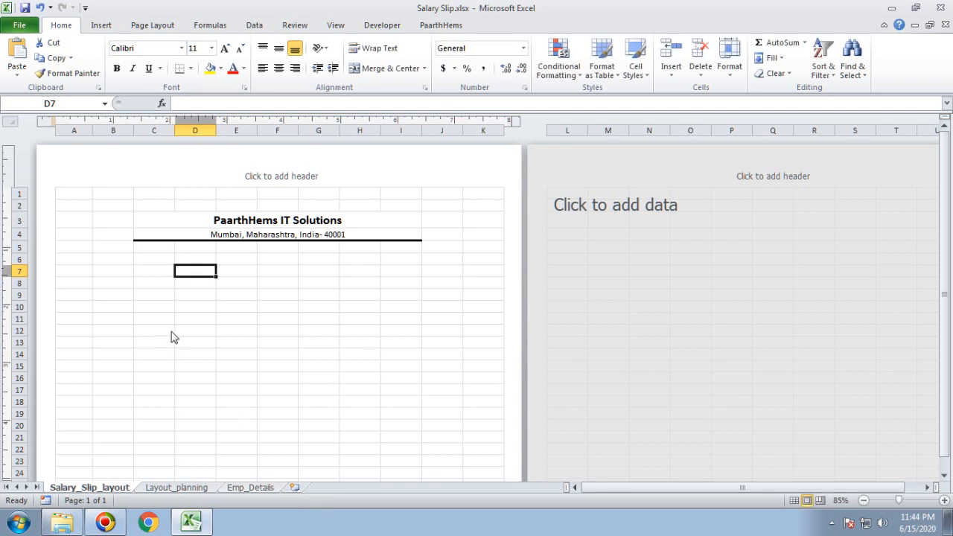
Link cell D6 of Salary_Slip_layout to the Employee ID heading with the formula =Emp_Details!A2.
{"action": "left_click", "coordinate": [192, 259]}
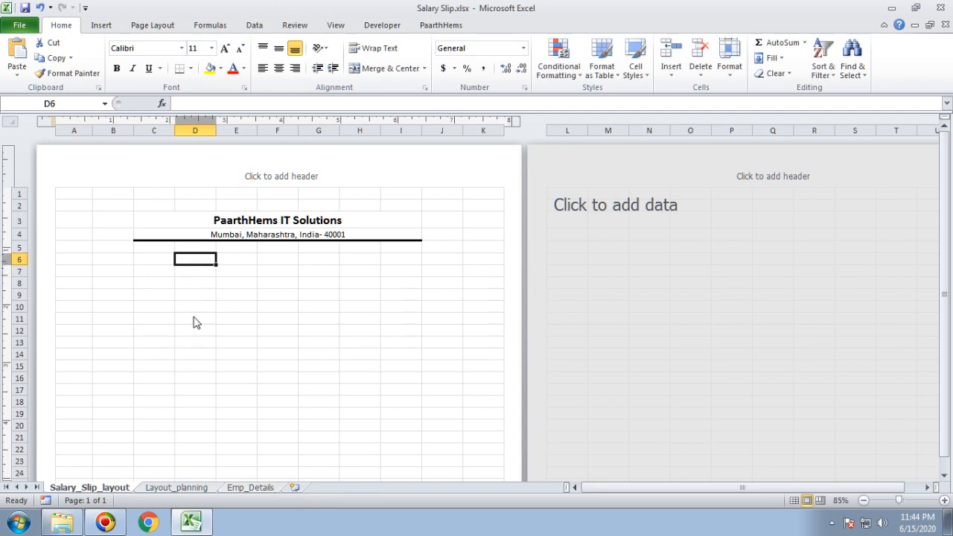
{"action": "type", "text": "="}
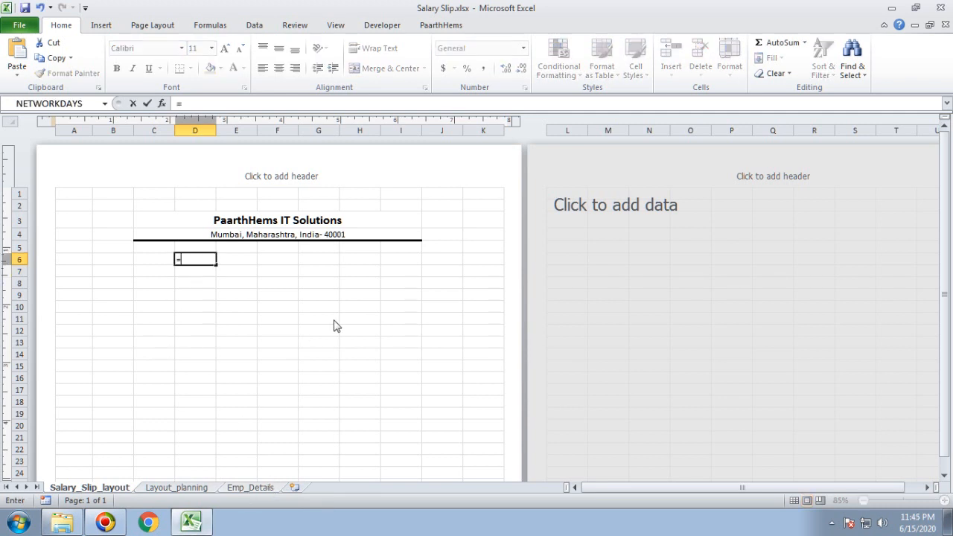
{"action": "left_click", "coordinate": [274, 488]}
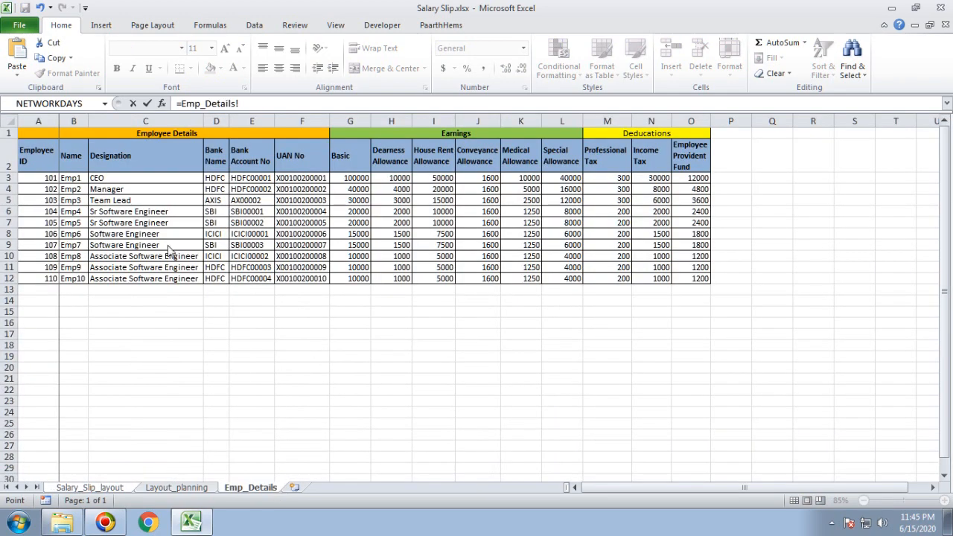
{"action": "left_click", "coordinate": [44, 170]}
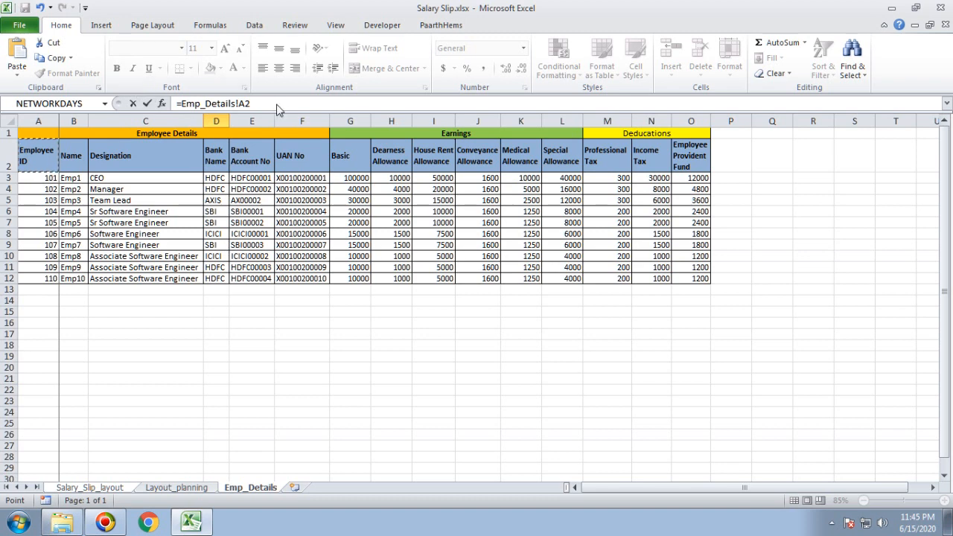
{"action": "key", "text": "Return"}
Make the employee details area D6:H9 on Salary_Slip_layout bold.
{"action": "left_click", "coordinate": [199, 261]}
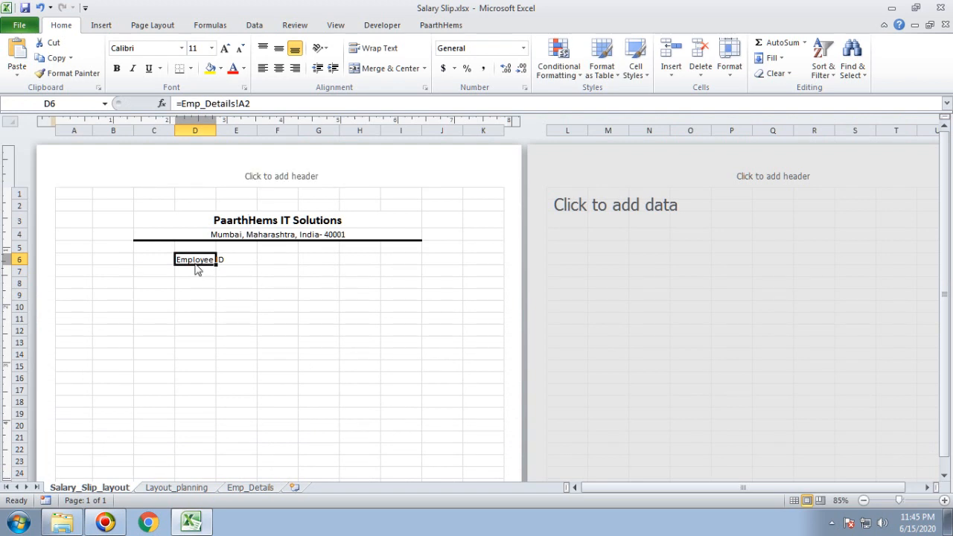
{"action": "left_click", "coordinate": [378, 291], "text": "shift"}
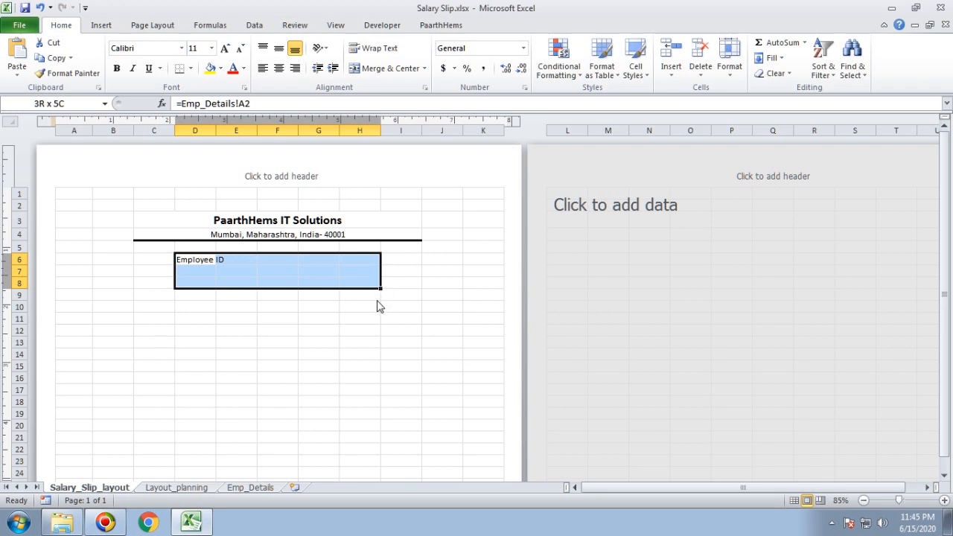
{"action": "left_click_drag", "start_coordinate": [378, 301], "coordinate": [401, 302]}
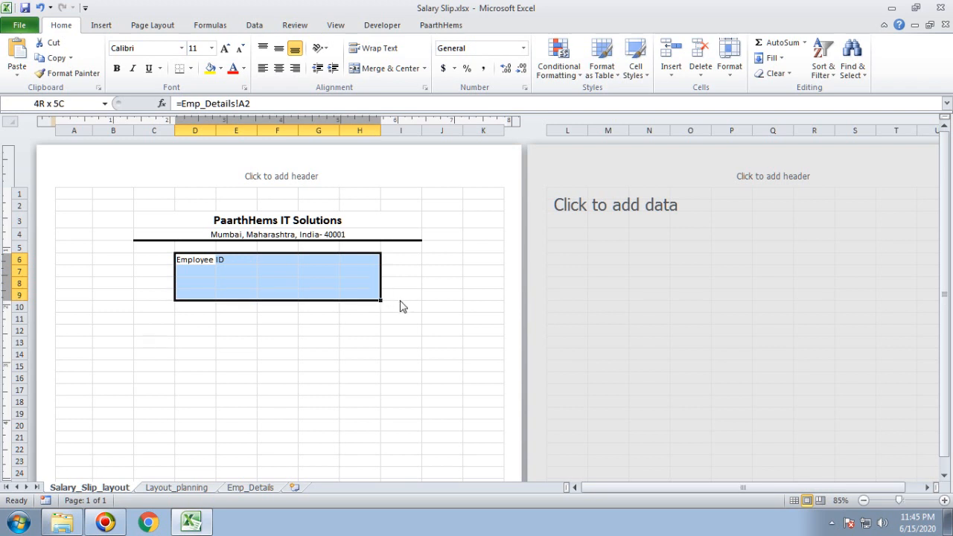
{"action": "left_click", "coordinate": [116, 68]}
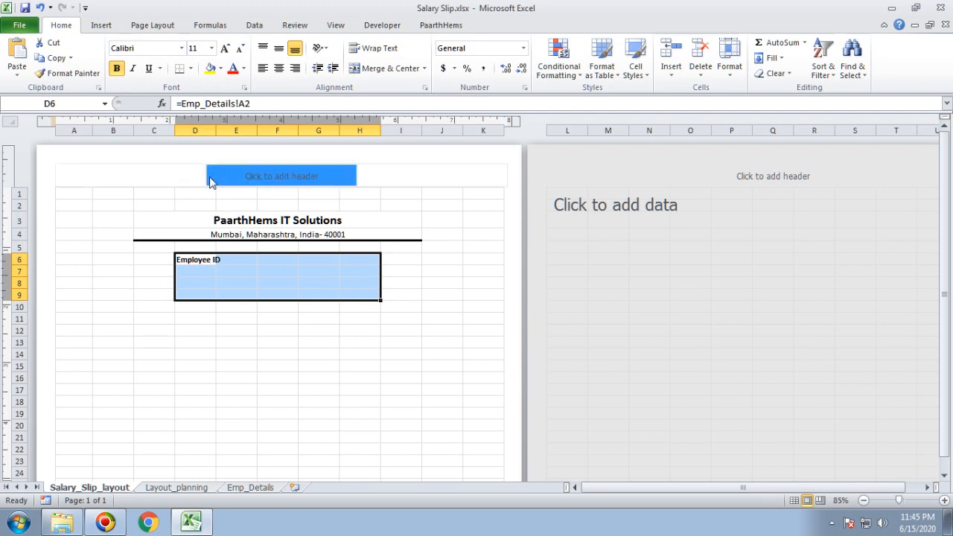
Widen column D slightly so the bold Employee ID label fits inside cell D6.
{"action": "left_click_drag", "start_coordinate": [216, 132], "coordinate": [228, 132]}
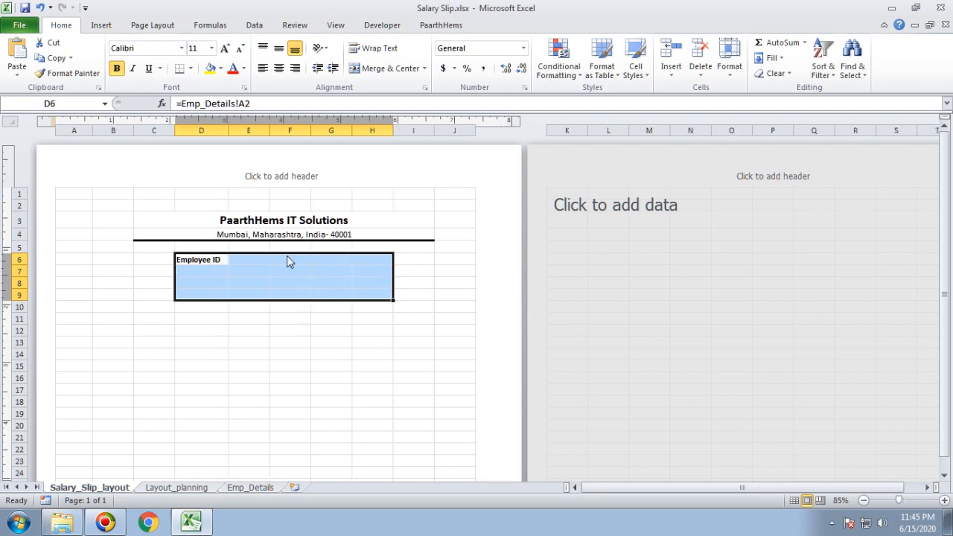
{"action": "key", "text": "ctrl+z"}
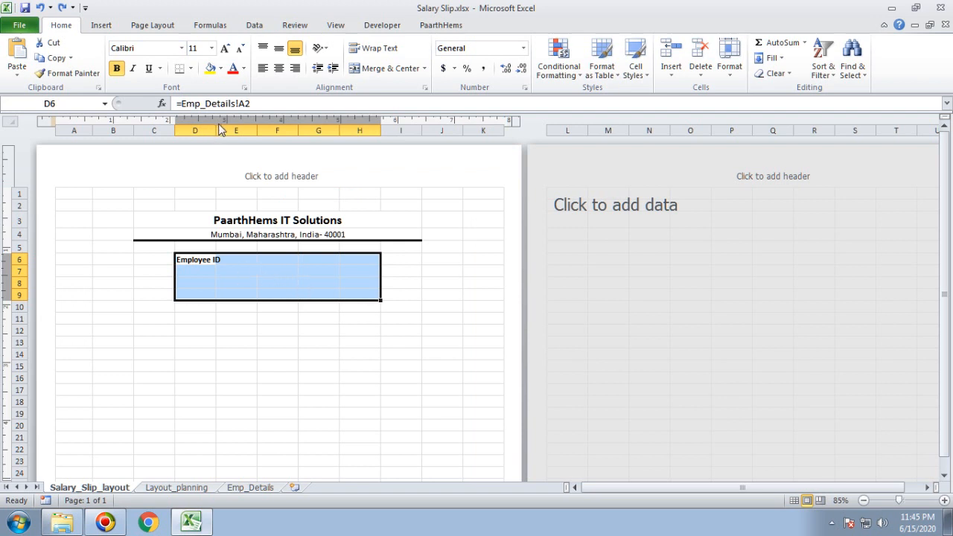
{"action": "left_click_drag", "start_coordinate": [216, 132], "coordinate": [228, 132]}
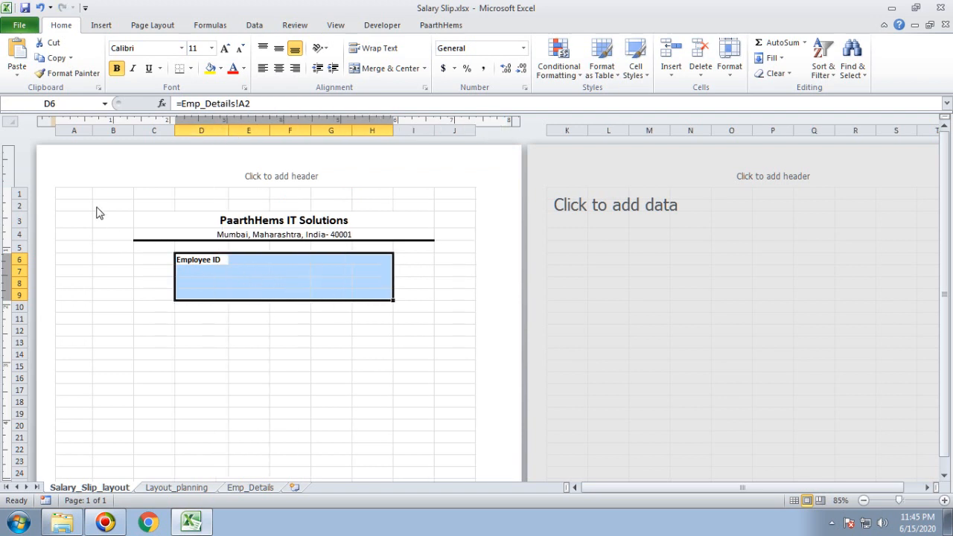
Narrow column A of Salary_Slip_layout to about half its width.
{"action": "left_click_drag", "start_coordinate": [93, 132], "coordinate": [73, 134]}
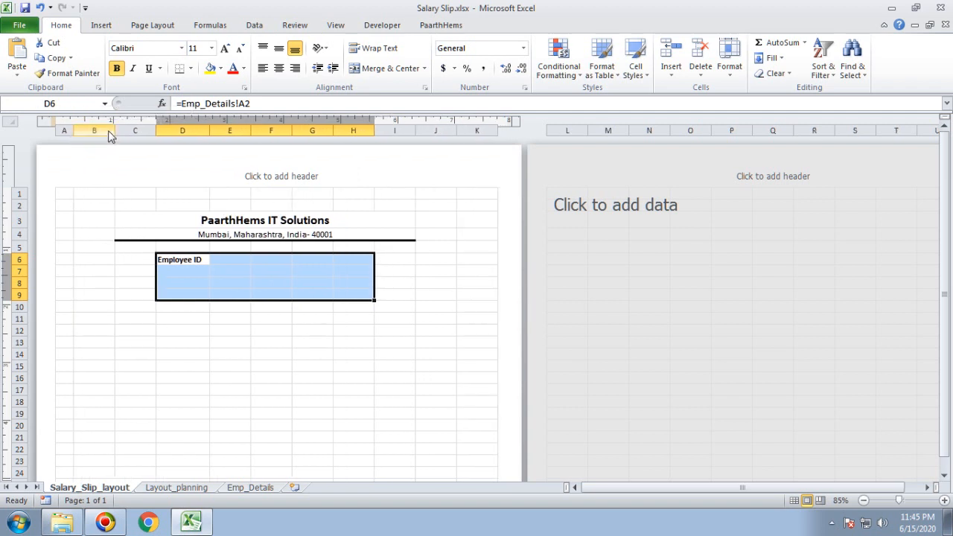
{"action": "left_click_drag", "start_coordinate": [457, 132], "coordinate": [478, 142]}
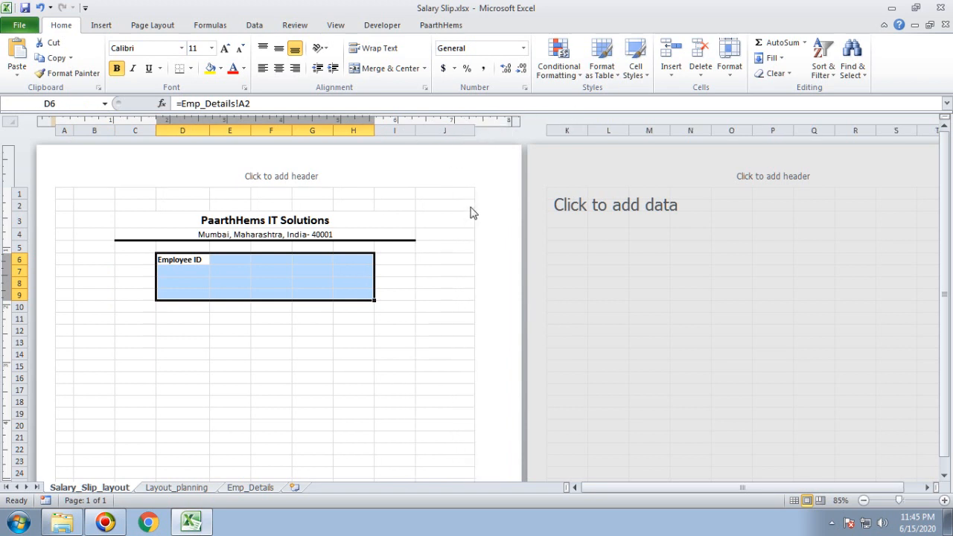
{"action": "key", "text": "ctrl+z"}
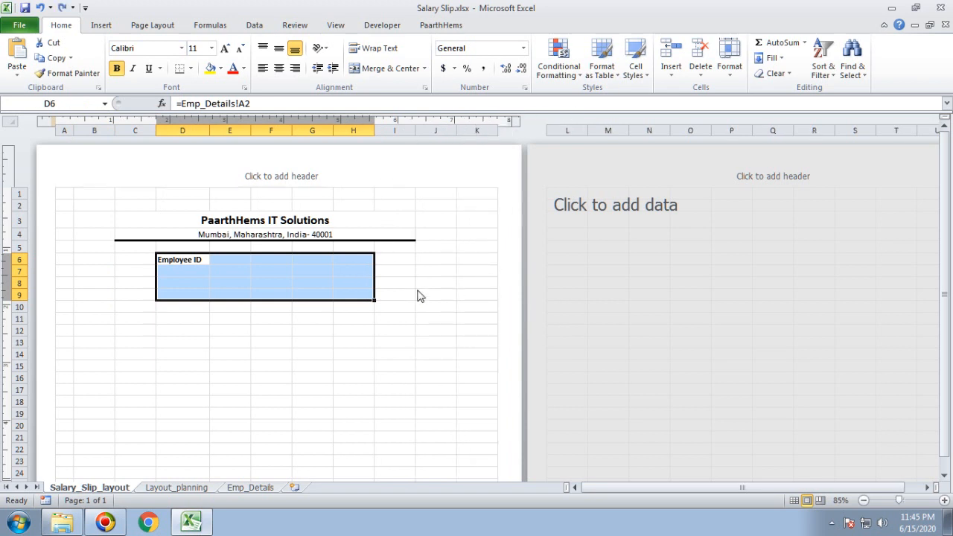
Fill the Employee ID heading formula from D6 down into D7 and compare the two cell references.
{"action": "left_click", "coordinate": [202, 273]}
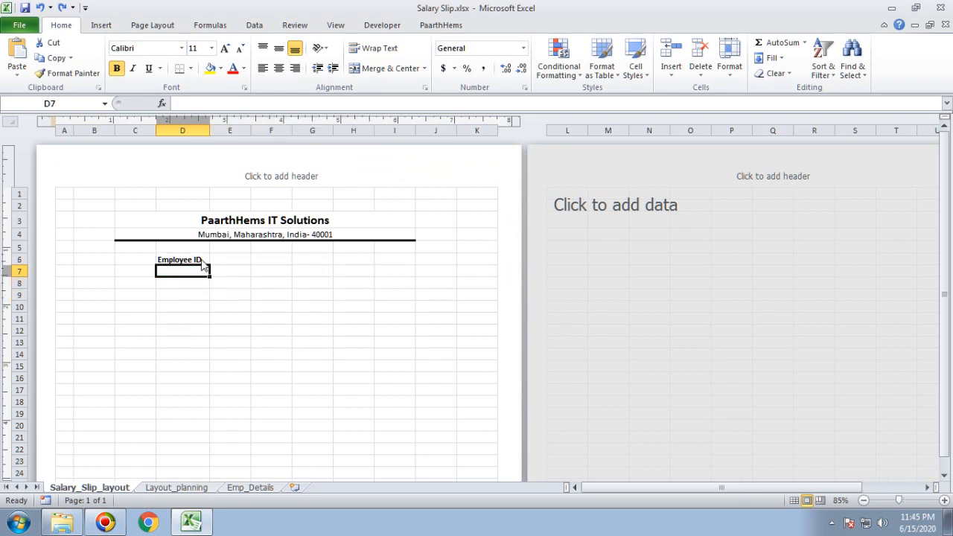
{"action": "left_click", "coordinate": [206, 262]}
{"action": "left_click_drag", "start_coordinate": [210, 266], "coordinate": [210, 279]}
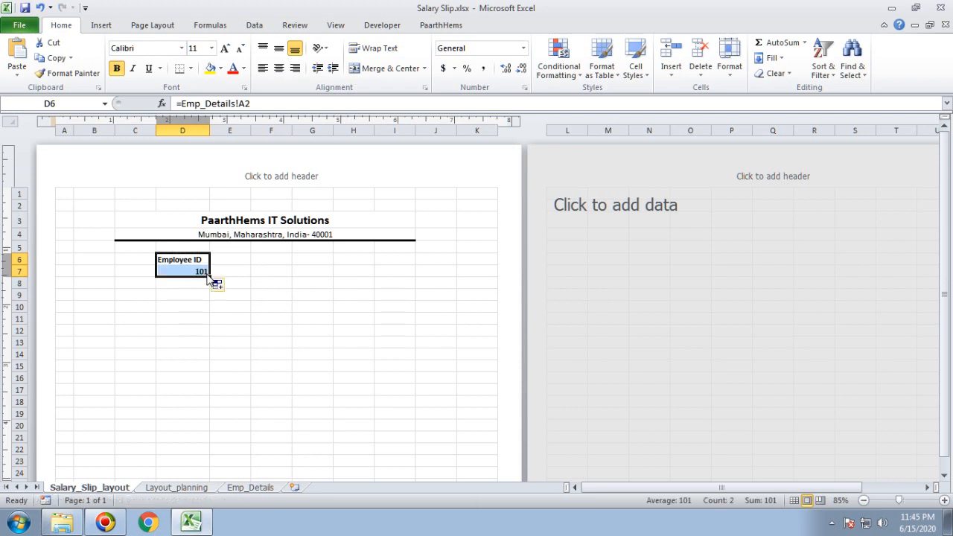
{"action": "left_click", "coordinate": [203, 274]}
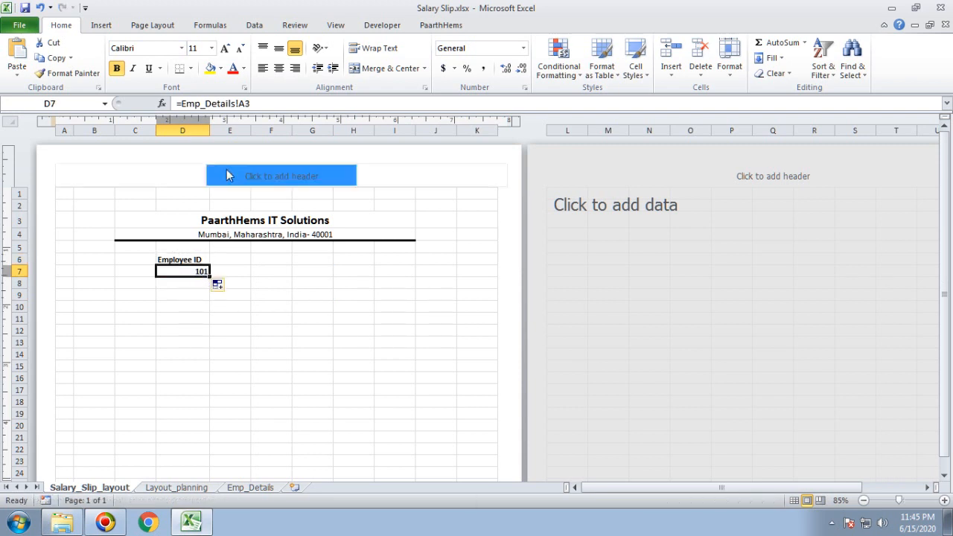
{"action": "left_click", "coordinate": [206, 261]}
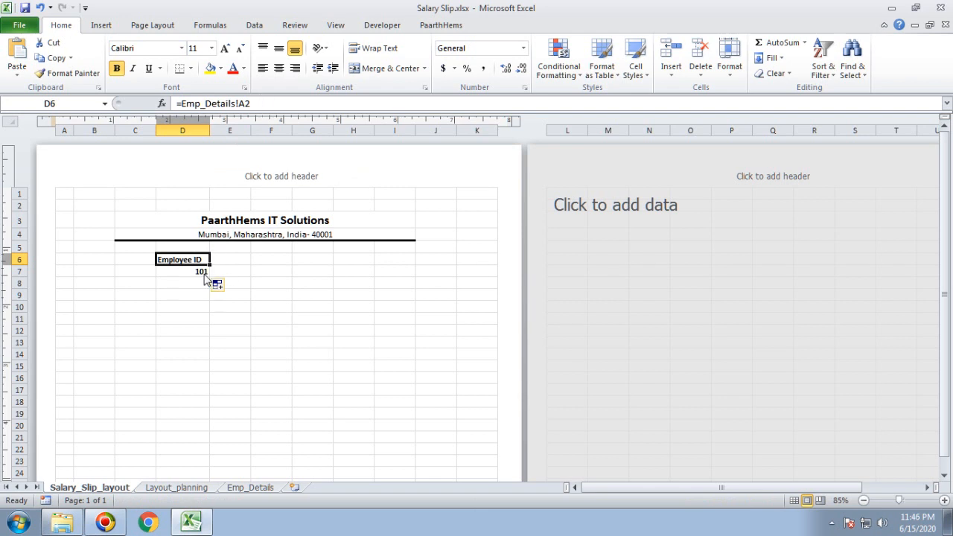
Try to change the formula in D6 to =Emp_Details!B2.
{"action": "left_click", "coordinate": [248, 104]}
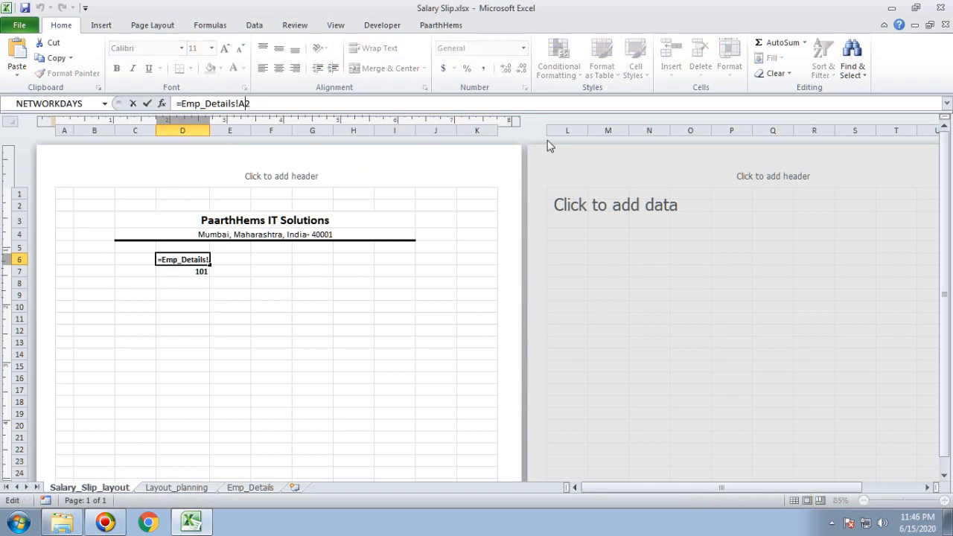
{"action": "key", "text": "BackSpace"}
{"action": "type", "text": "A"}
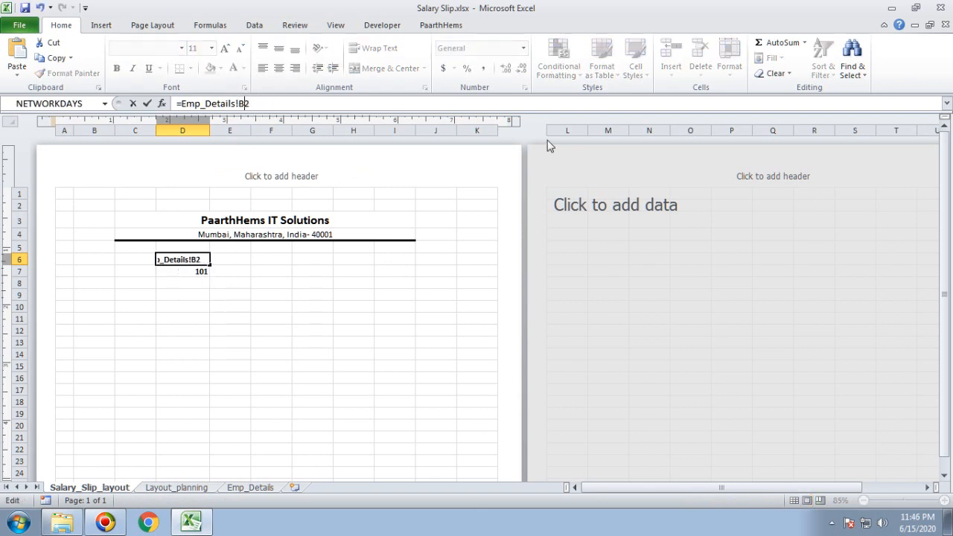
{"action": "key", "text": "Return"}
{"action": "key", "text": "Up"}
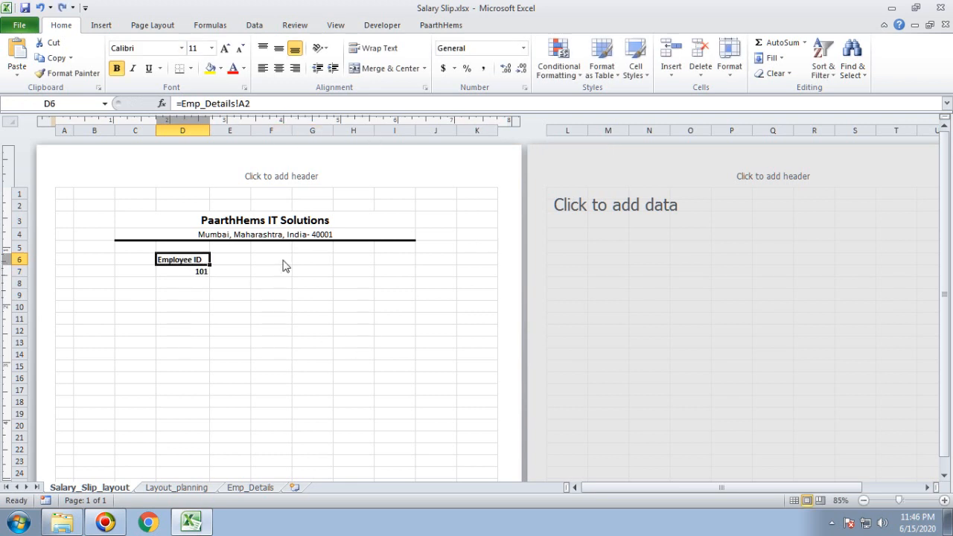
{"action": "key", "text": "ctrl+c"}
{"action": "left_click", "coordinate": [194, 276]}
{"action": "key", "text": "ctrl+v"}
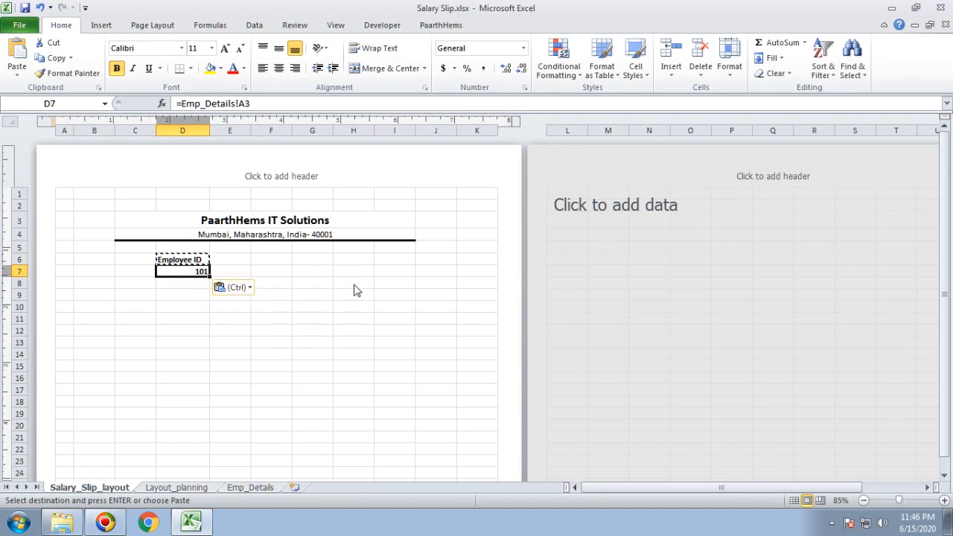
{"action": "key", "text": "Delete"}
Copy the Employee ID heading formula from D6 into D7 and change it to =Emp_Details!B3.
{"action": "left_click", "coordinate": [202, 260]}
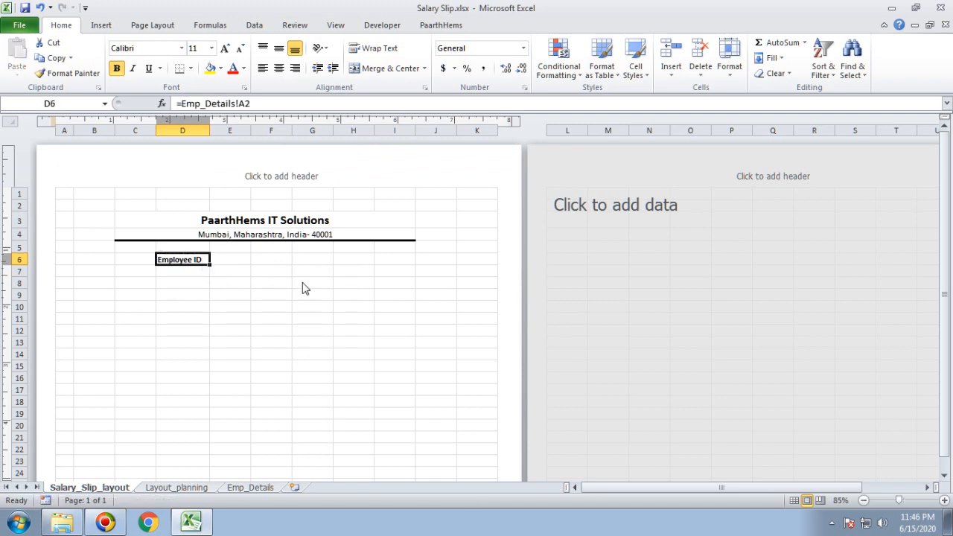
{"action": "key", "text": "ctrl+c"}
{"action": "left_click", "coordinate": [183, 272]}
{"action": "key", "text": "ctrl+v"}
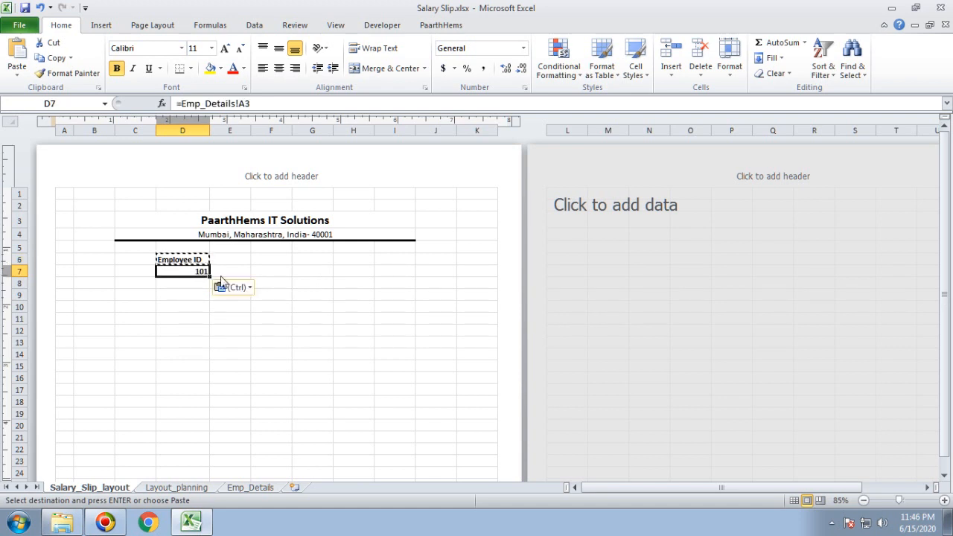
{"action": "left_click", "coordinate": [240, 103]}
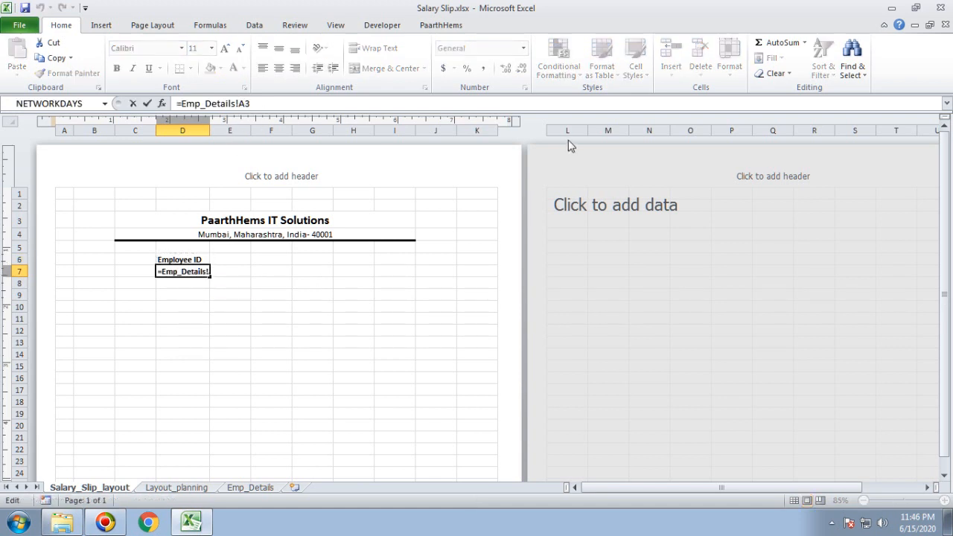
{"action": "key", "text": "Delete"}
{"action": "key", "text": "Delete"}
{"action": "type", "text": "B3"}
{"action": "key", "text": "Return"}
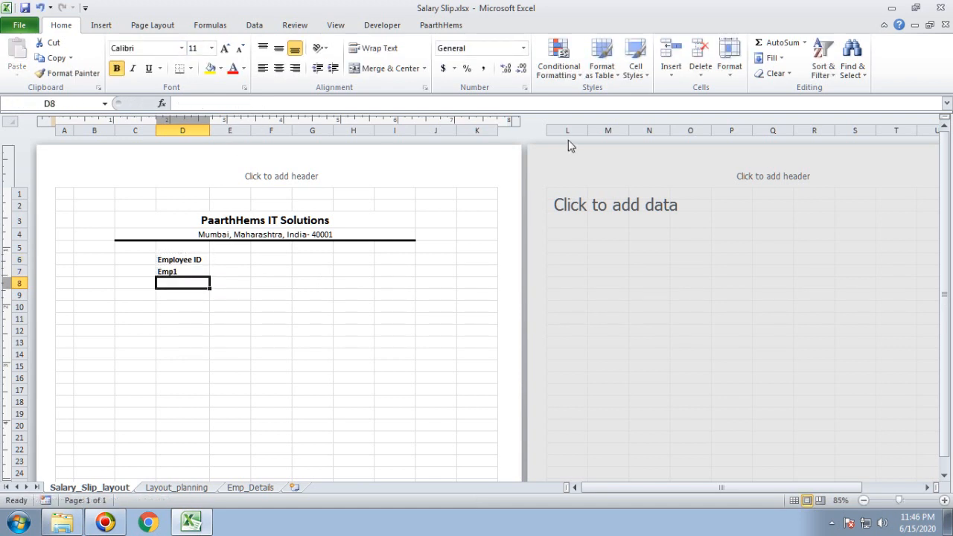
Correct the formula in D7 to =Emp_Details!B2 so it links to the Name heading.
{"action": "left_click", "coordinate": [196, 276]}
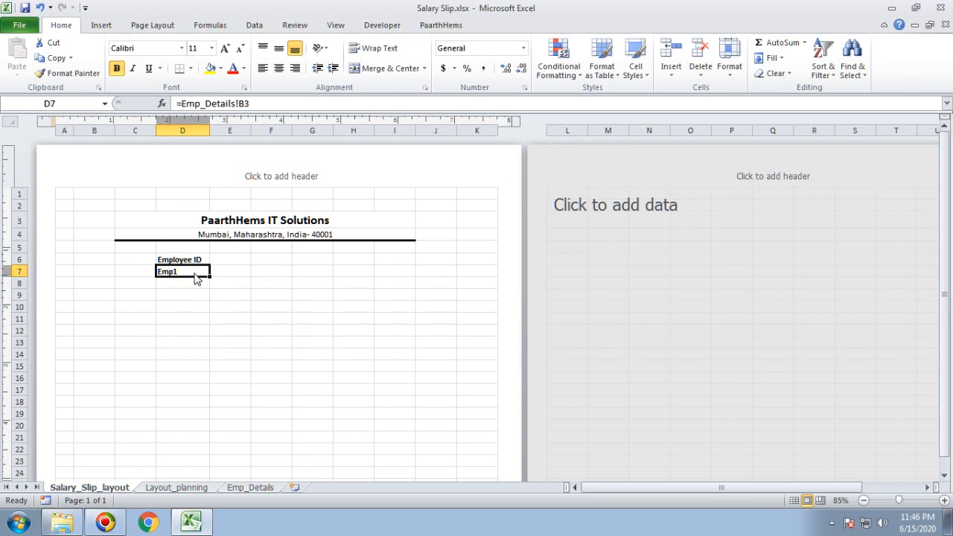
{"action": "left_click", "coordinate": [193, 263]}
{"action": "left_click", "coordinate": [192, 273]}
{"action": "left_click", "coordinate": [280, 102]}
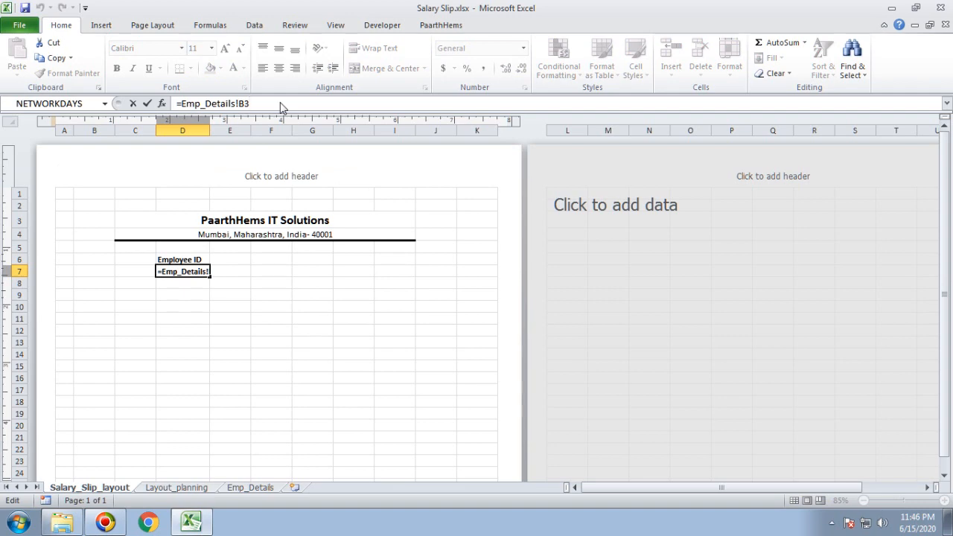
{"action": "key", "text": "BackSpace"}
{"action": "type", "text": "2"}
{"action": "key", "text": "Return"}
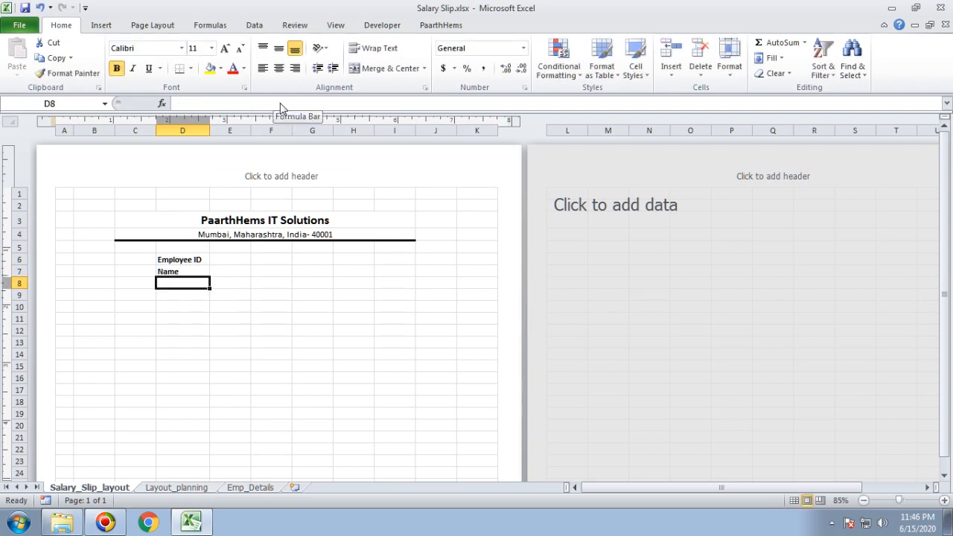
Check the heading order on Emp_Details, then copy the D7 formula into D8 and point it to the Designation heading in Emp_Details!C2.
{"action": "left_click", "coordinate": [253, 487]}
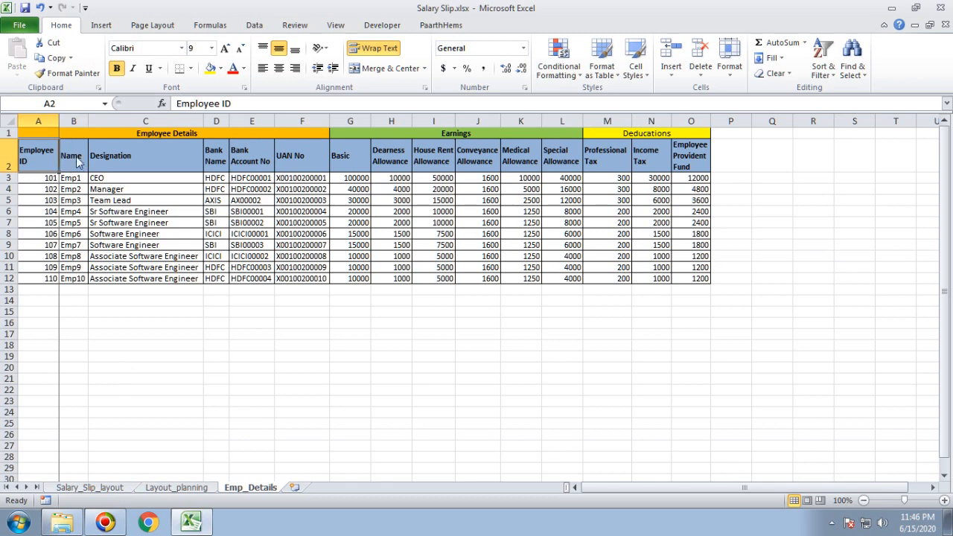
{"action": "left_click", "coordinate": [87, 488]}
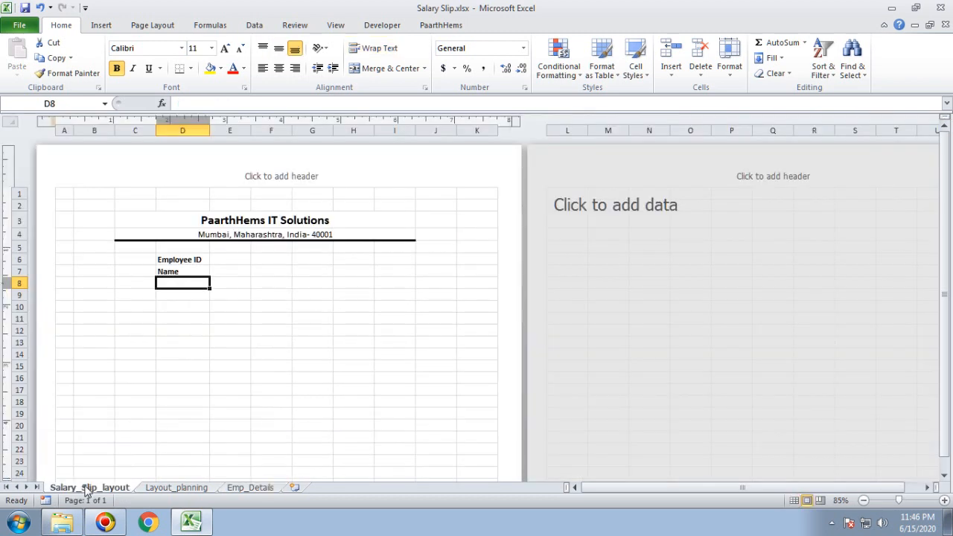
{"action": "left_click", "coordinate": [199, 274]}
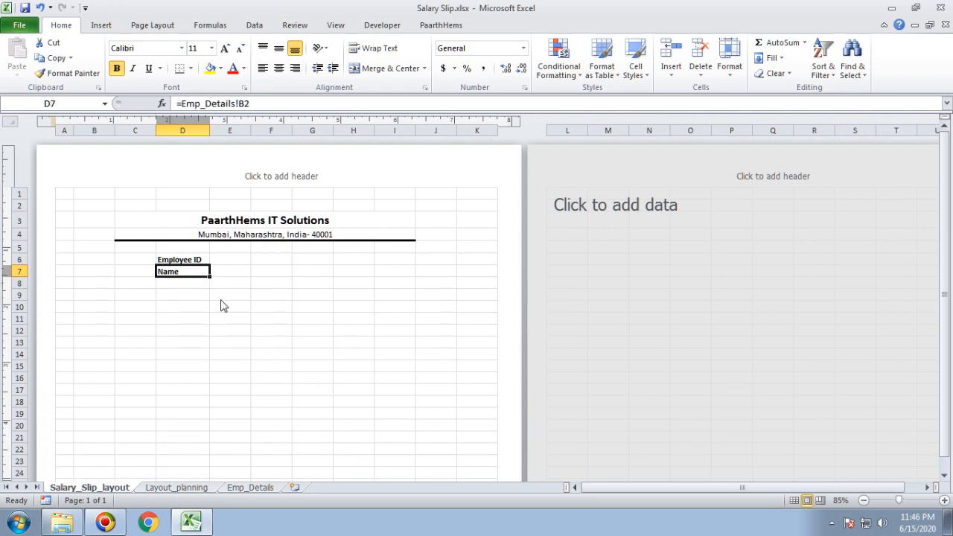
{"action": "key", "text": "ctrl+c"}
{"action": "left_click", "coordinate": [188, 289]}
{"action": "key", "text": "ctrl+v"}
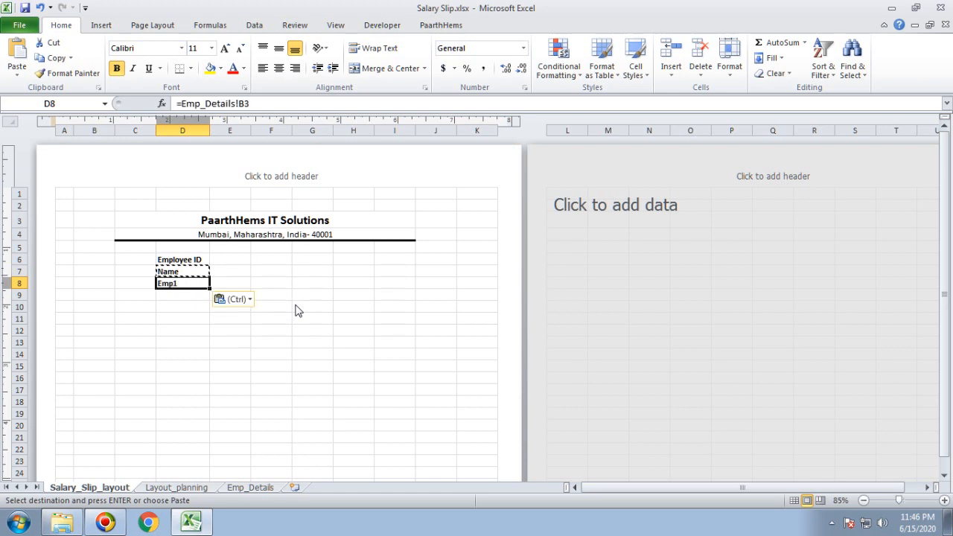
{"action": "left_click", "coordinate": [250, 107]}
{"action": "key", "text": "BackSpace"}
{"action": "key", "text": "BackSpace"}
{"action": "type", "text": "C3"}
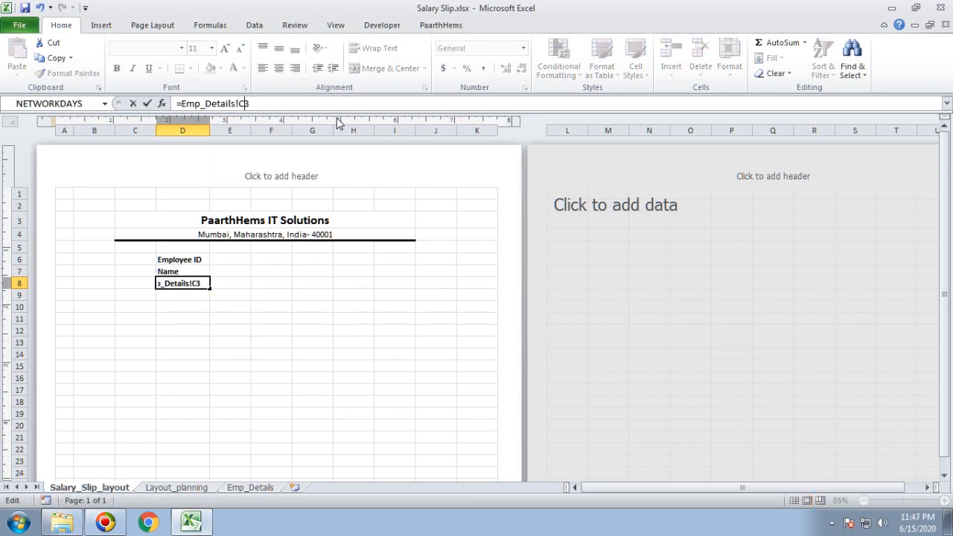
{"action": "key", "text": "Return"}
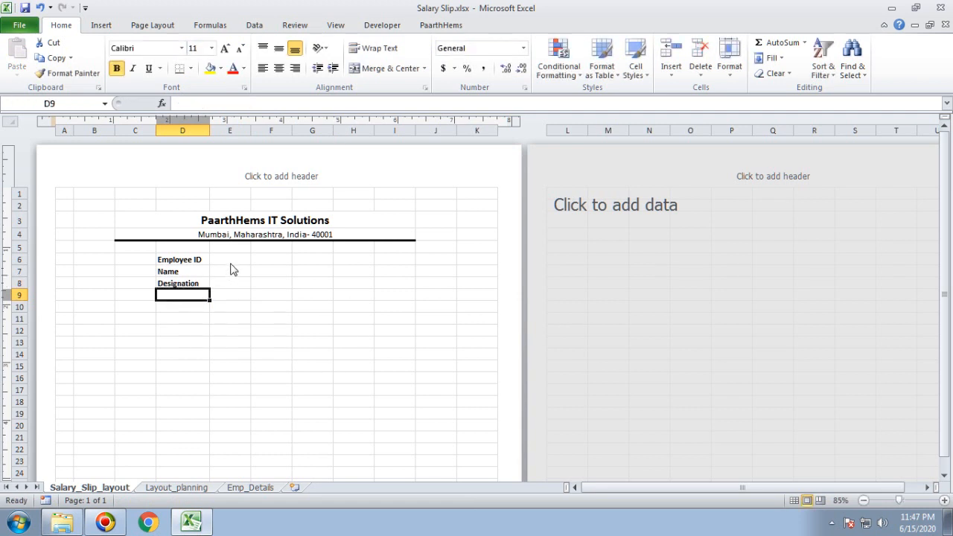
Copy the formula text =Emp_Details!A2 from cell D6 without changing that cell.
{"action": "left_click", "coordinate": [305, 261]}
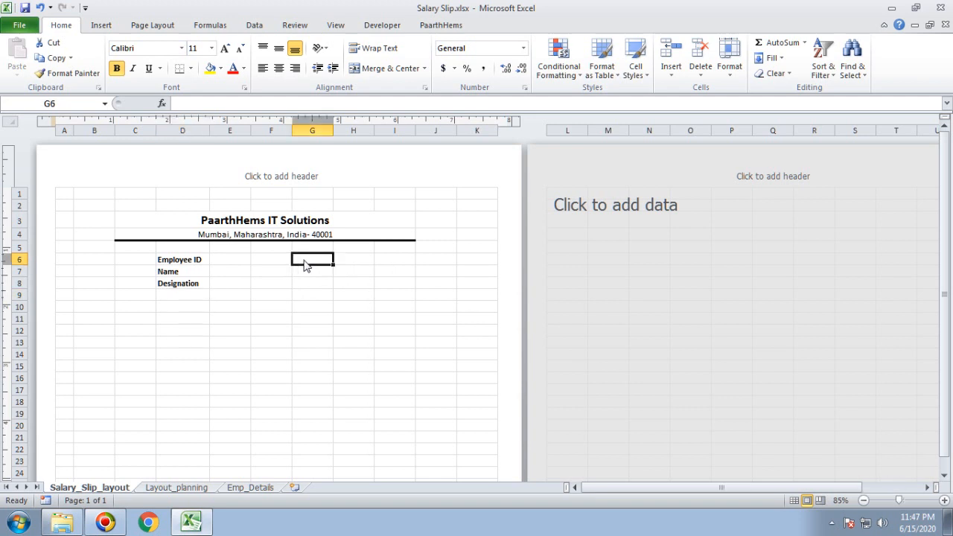
{"action": "left_click", "coordinate": [196, 260]}
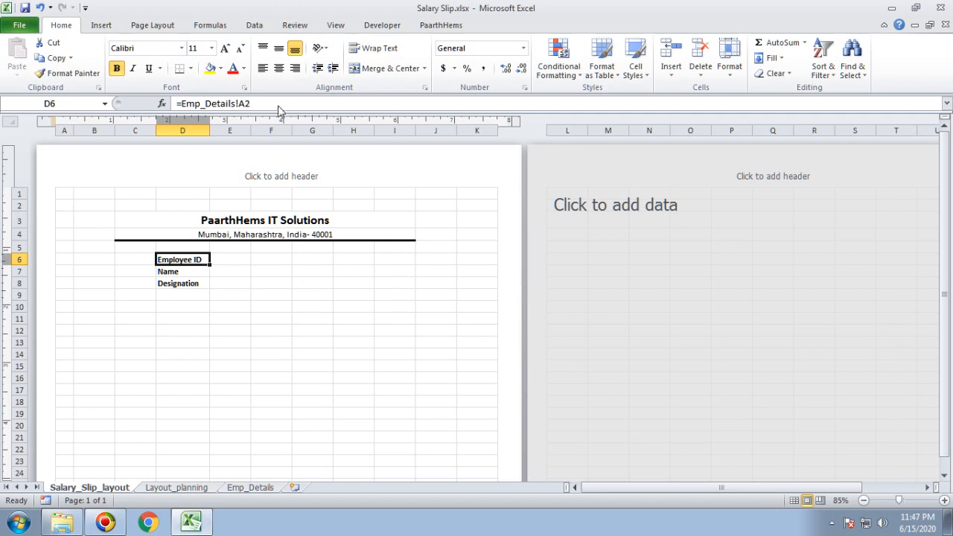
{"action": "left_click_drag", "start_coordinate": [279, 110], "coordinate": [151, 108]}
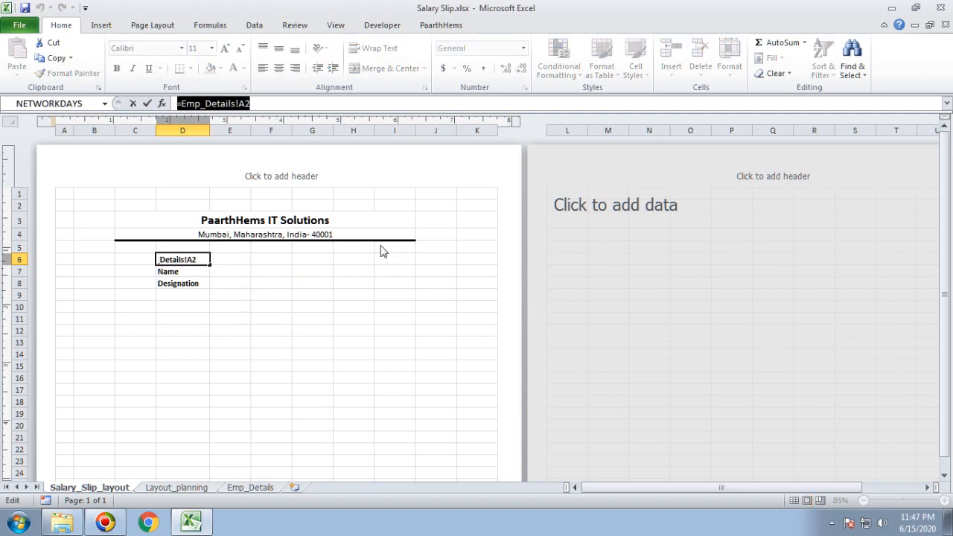
{"action": "key", "text": "ctrl+c"}
{"action": "key", "text": "Escape"}
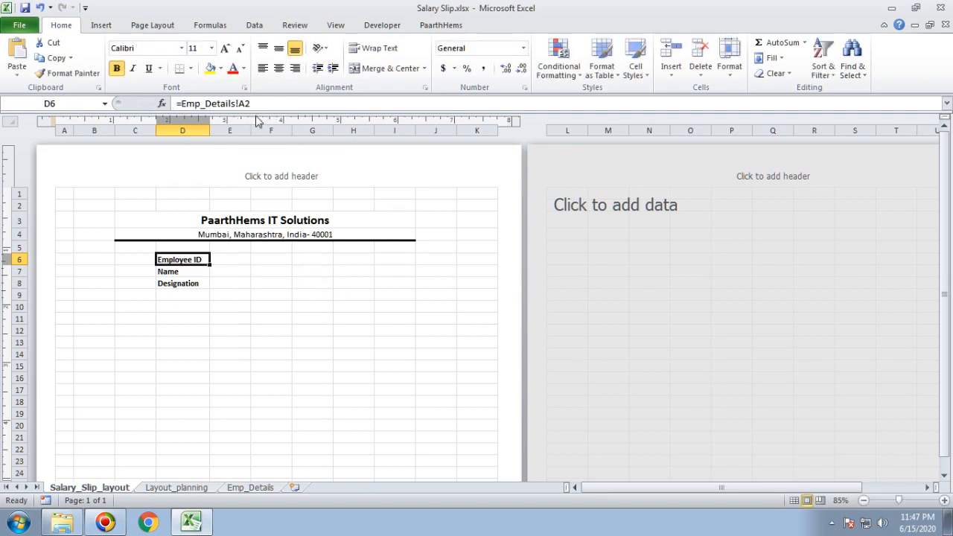
{"action": "left_click_drag", "start_coordinate": [291, 110], "coordinate": [180, 108]}
{"action": "right_click", "coordinate": [196, 106]}
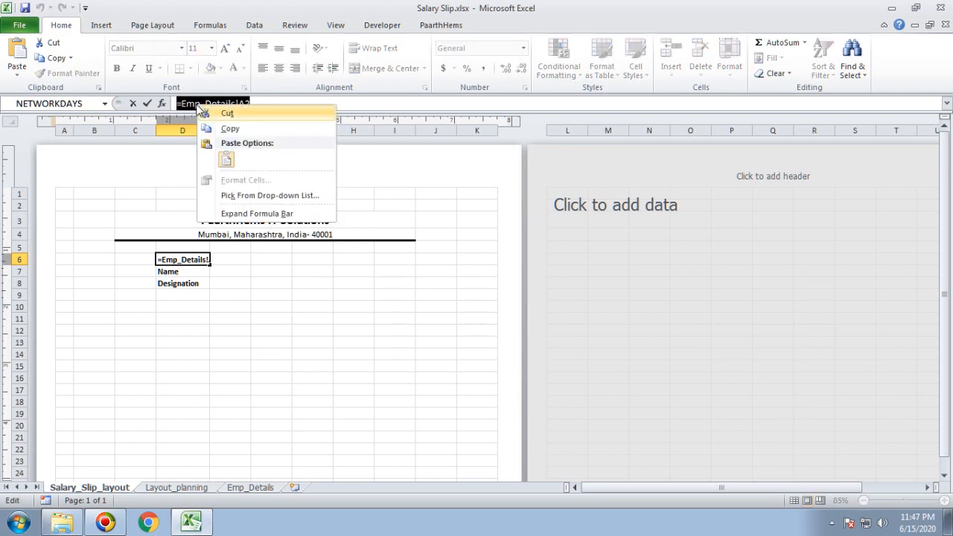
{"action": "left_click", "coordinate": [216, 126]}
{"action": "left_click", "coordinate": [298, 260]}
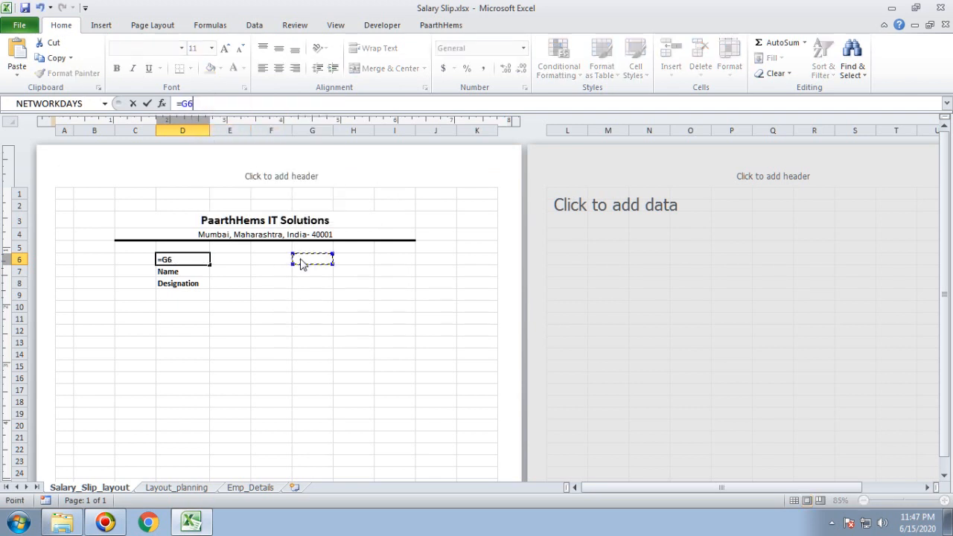
{"action": "key", "text": "Escape"}
{"action": "left_click_drag", "start_coordinate": [242, 266], "coordinate": [245, 285]}
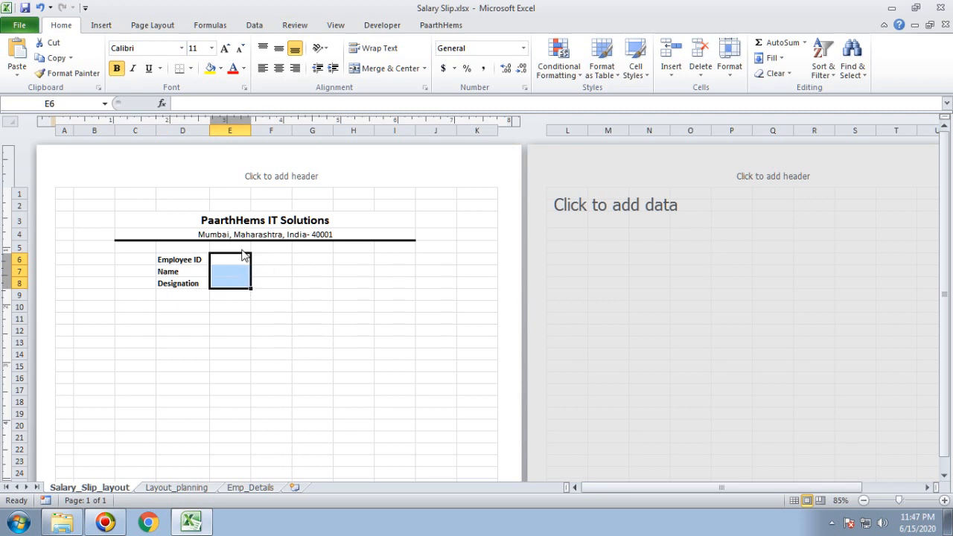
Paste the copied formula text into G6 and change its reference to the Bank Account No heading in Emp_Details!E2.
{"action": "left_click", "coordinate": [300, 260]}
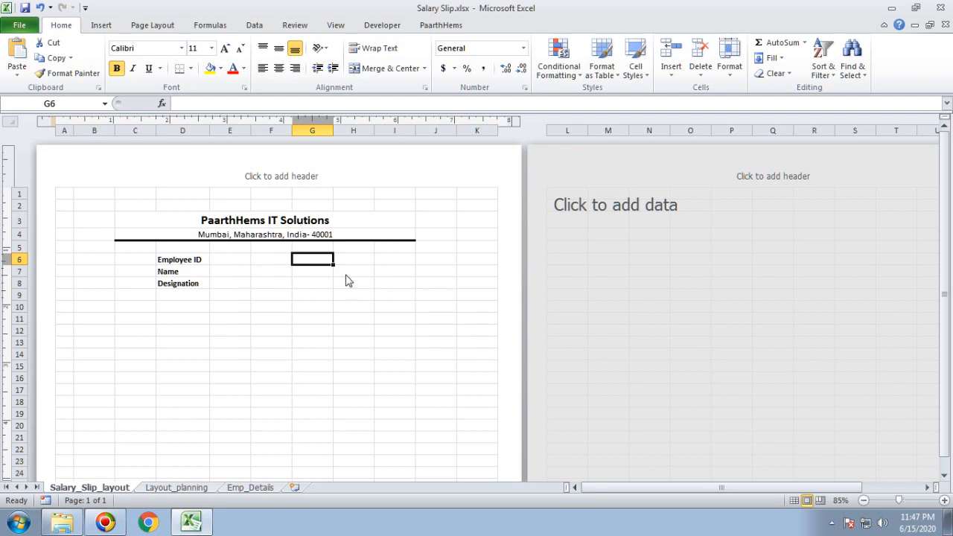
{"action": "double_click", "coordinate": [308, 259]}
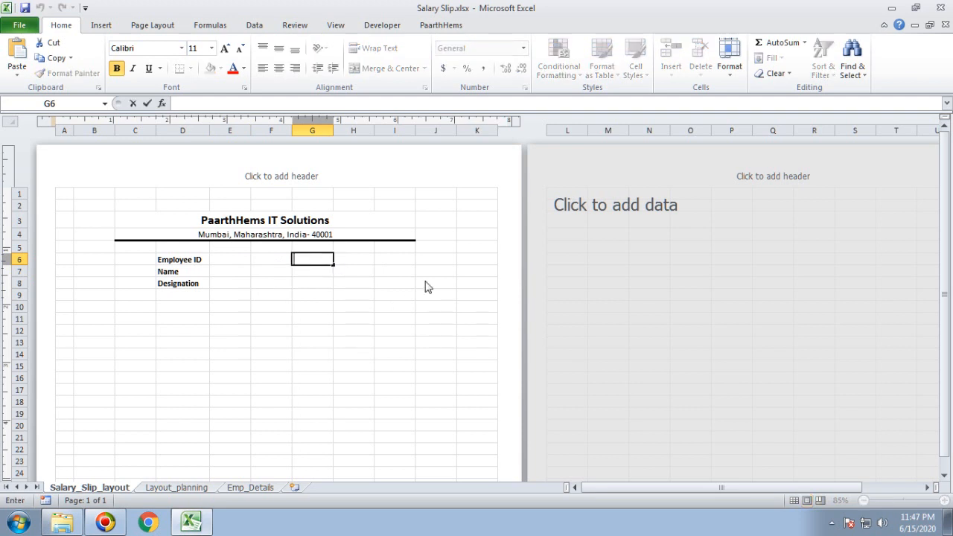
{"action": "type", "text": "=Emp_Details!A2"}
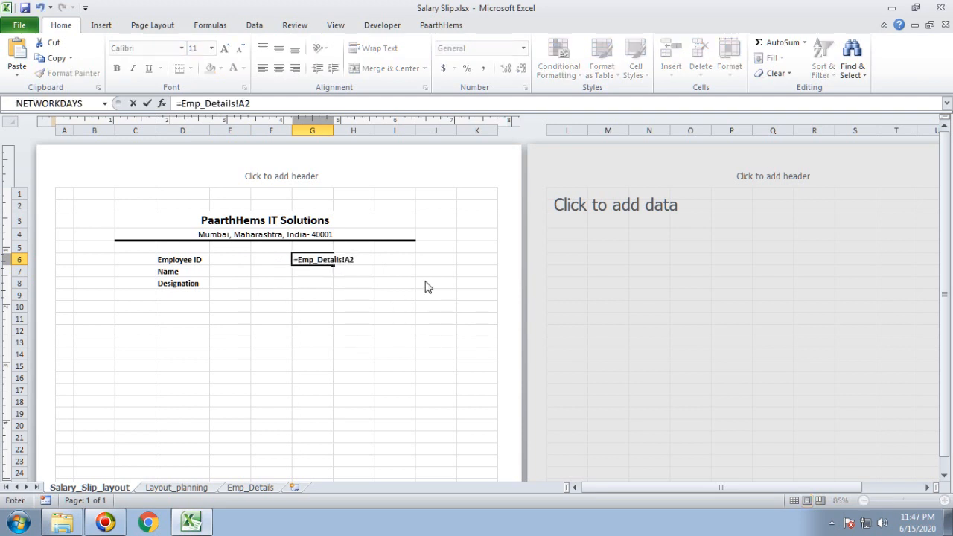
{"action": "key", "text": "BackSpace"}
{"action": "key", "text": "Return"}
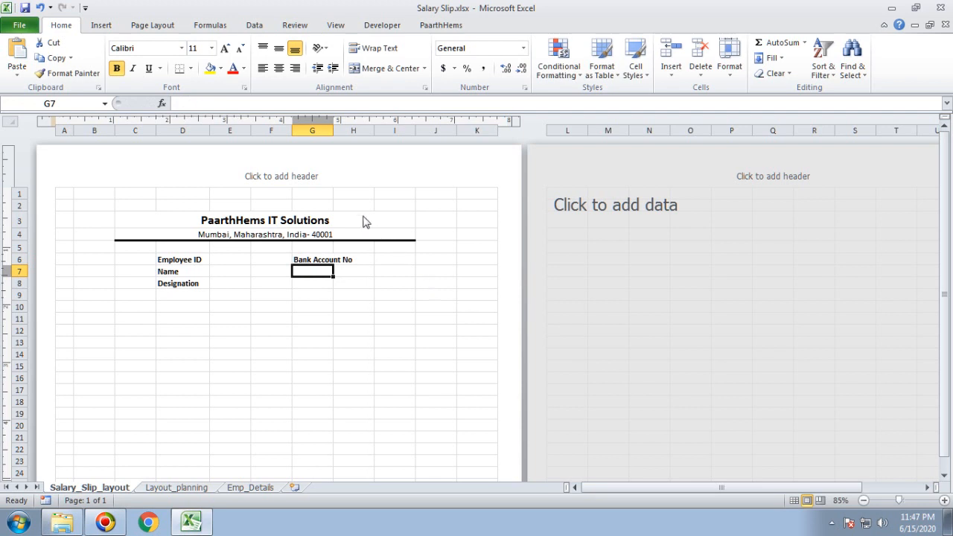
Try auto-fitting the width of column G to its heading and undo the change.
{"action": "double_click", "coordinate": [335, 134]}
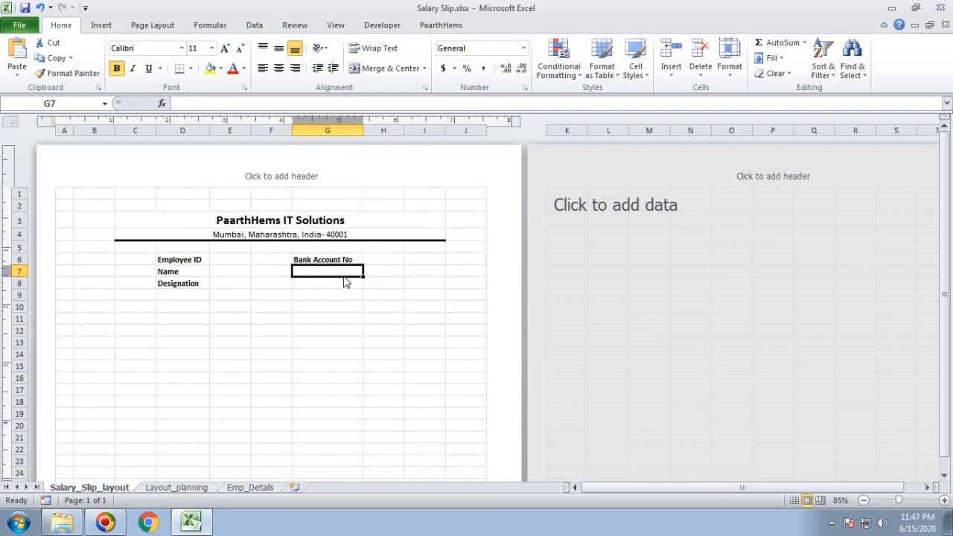
{"action": "key", "text": "ctrl+z"}
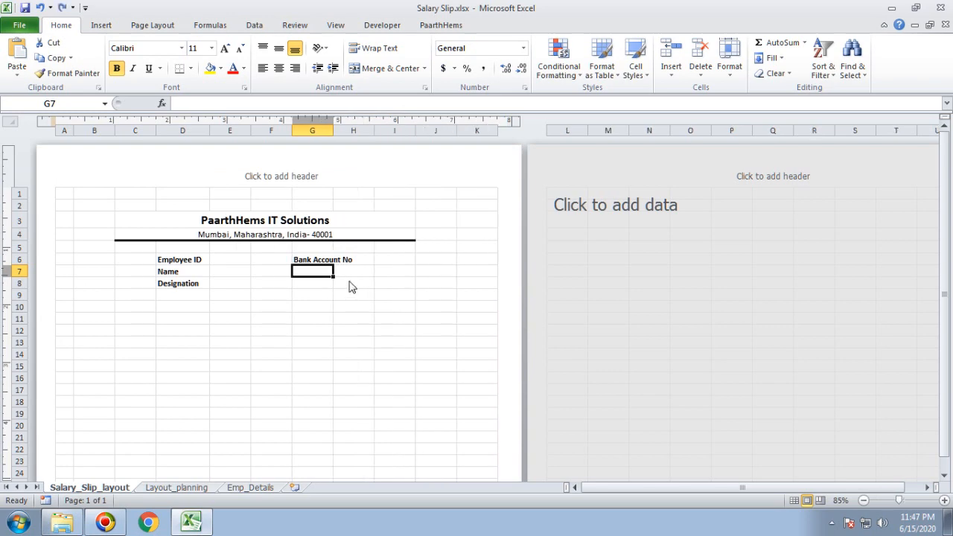
{"action": "left_click", "coordinate": [326, 262]}
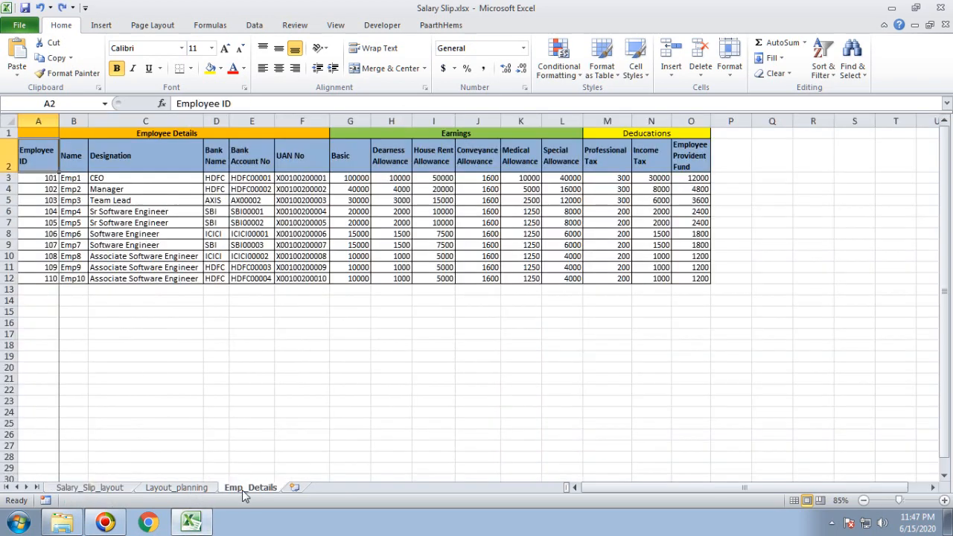
Shorten the heading in cell E2 of the Emp_Details sheet to Bank Account.
{"action": "left_click", "coordinate": [228, 489]}
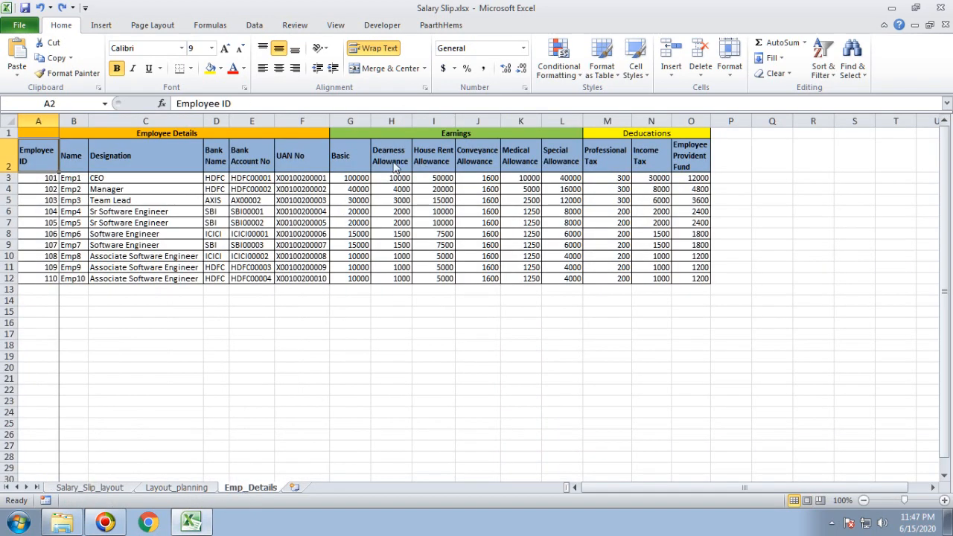
{"action": "double_click", "coordinate": [260, 161]}
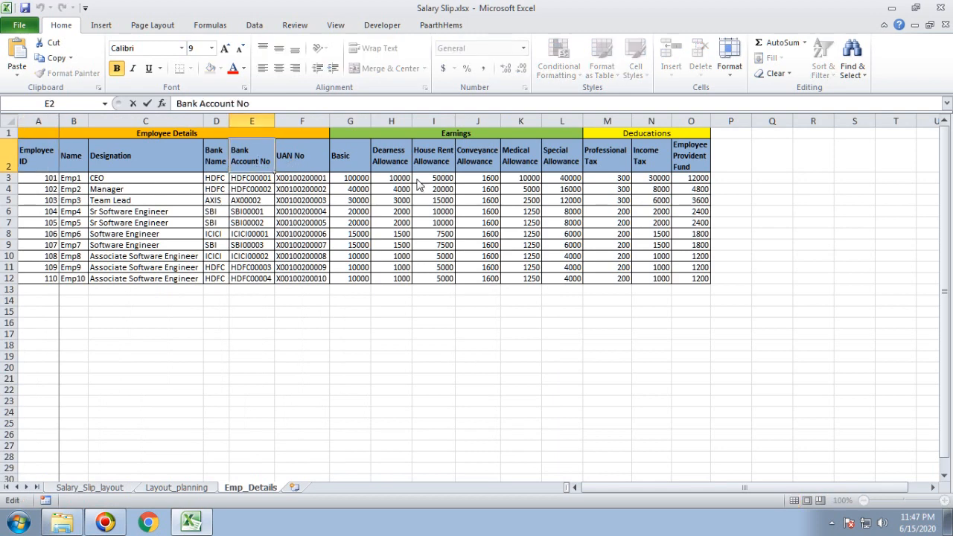
{"action": "key", "text": "BackSpace"}
{"action": "key", "text": "BackSpace"}
{"action": "key", "text": "BackSpace"}
{"action": "left_click", "coordinate": [358, 305]}
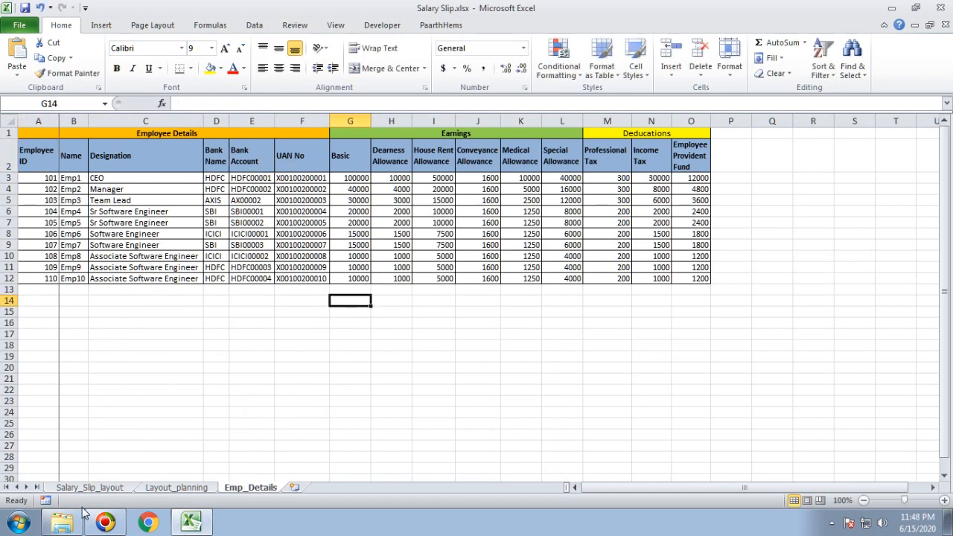
Return to Salary_Slip_layout and widen column G slightly so the Bank Account heading fits inside it.
{"action": "left_click", "coordinate": [86, 488]}
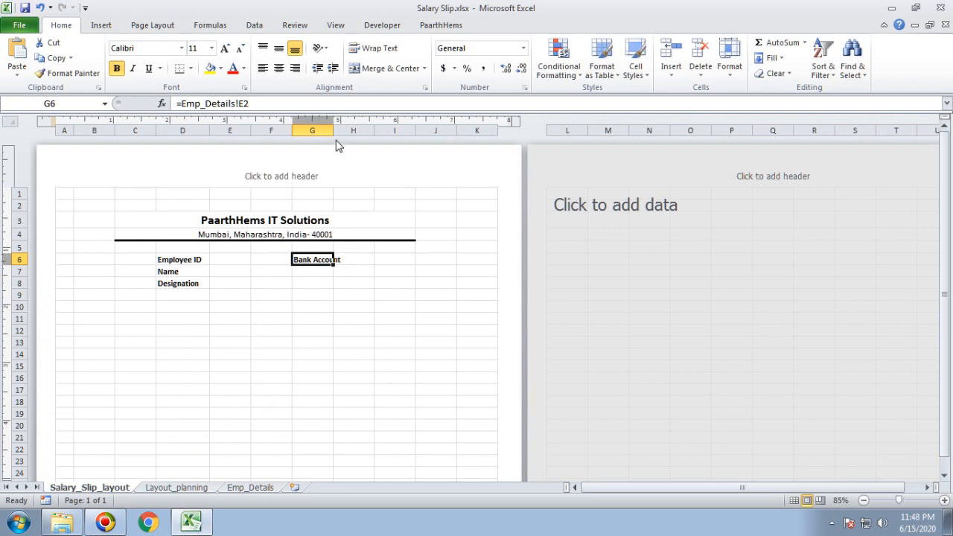
{"action": "left_click", "coordinate": [344, 283]}
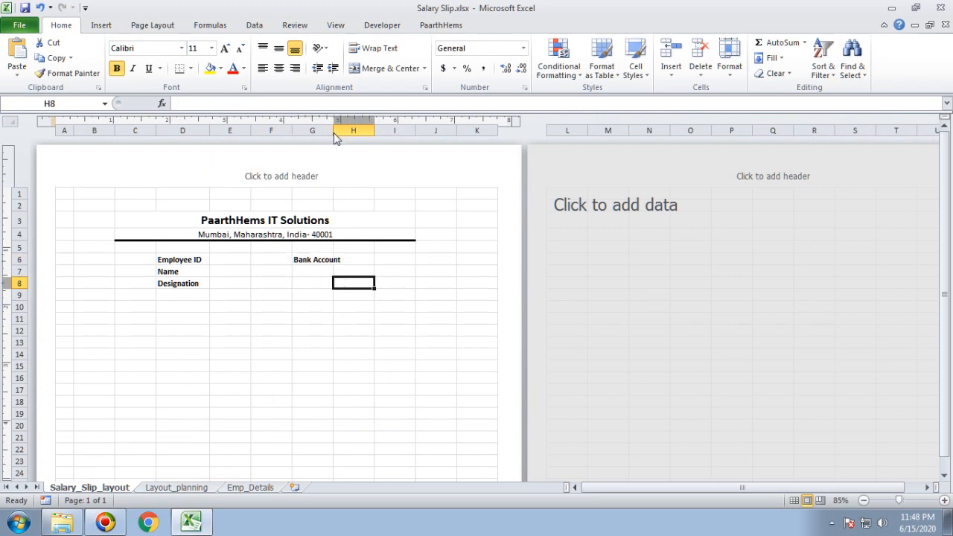
{"action": "left_click_drag", "start_coordinate": [335, 137], "coordinate": [349, 138]}
{"action": "left_click", "coordinate": [314, 274]}
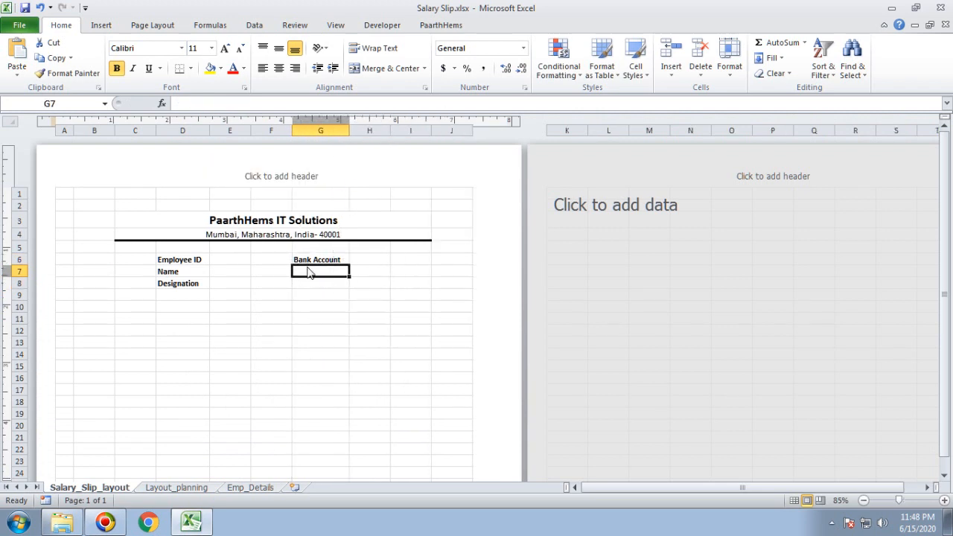
Copy the formula text from G6 into G7 and change its reference to the UAN No heading, =Emp_Details!F2.
{"action": "left_click", "coordinate": [338, 262]}
{"action": "left_click_drag", "start_coordinate": [249, 103], "coordinate": [175, 103]}
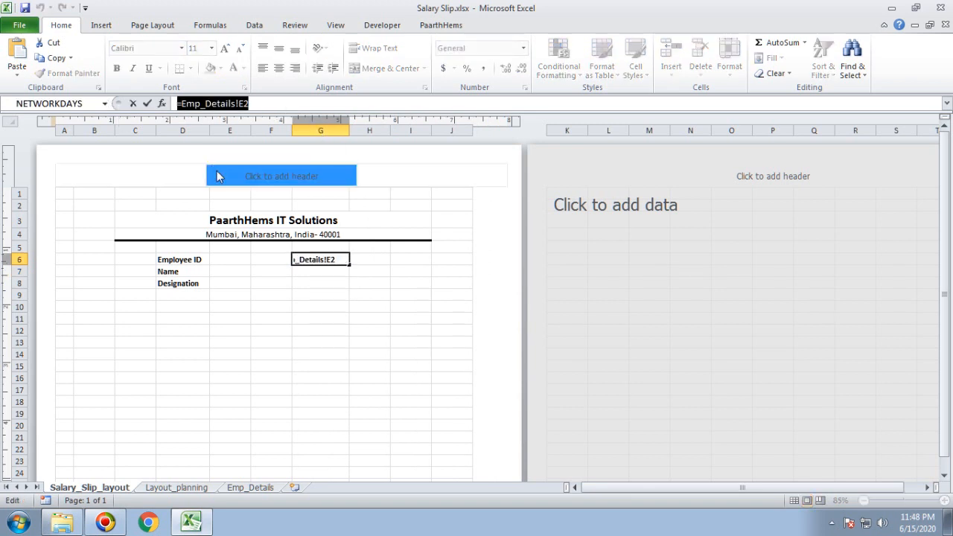
{"action": "left_click", "coordinate": [306, 272]}
{"action": "key", "text": "Escape"}
{"action": "double_click", "coordinate": [335, 272]}
{"action": "key", "text": "ctrl+v"}
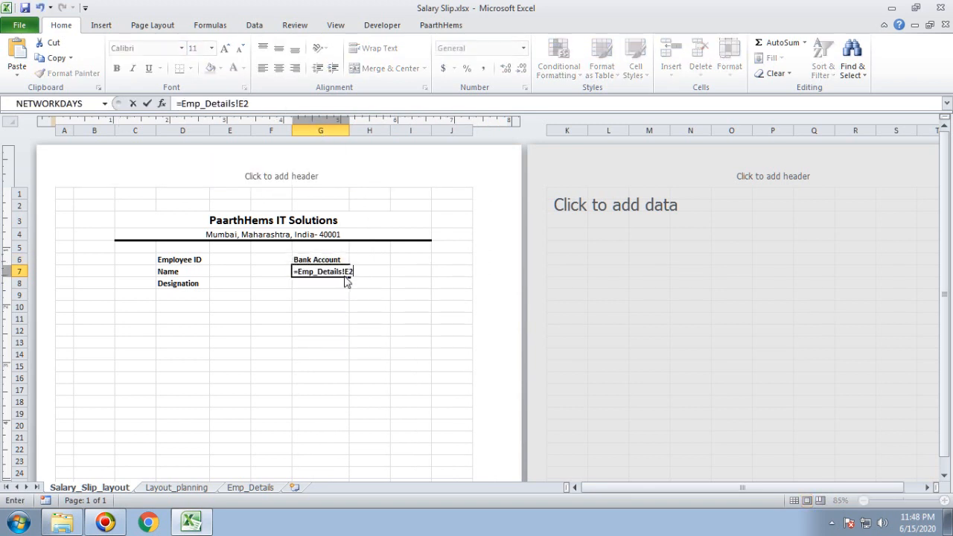
{"action": "left_click", "coordinate": [348, 271]}
{"action": "key", "text": "Return"}
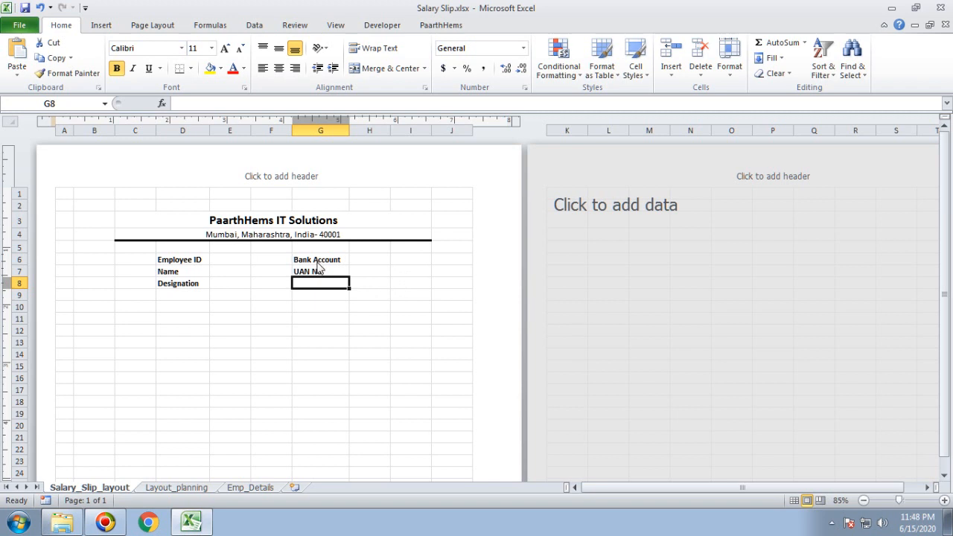
Move the Bank Account and UAN No headings from G6:G7 down one row to G7:G8.
{"action": "left_click_drag", "start_coordinate": [317, 262], "coordinate": [333, 274]}
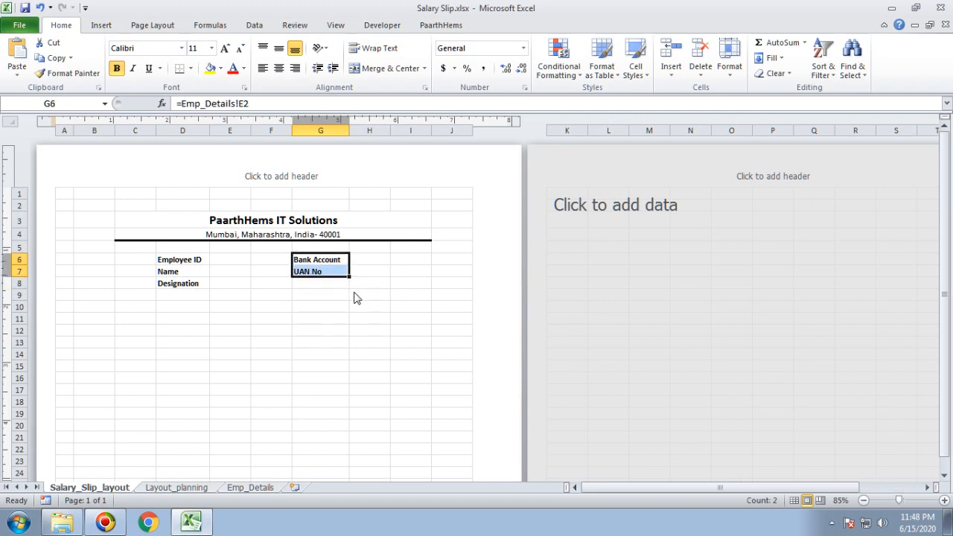
{"action": "key", "text": "ctrl+c"}
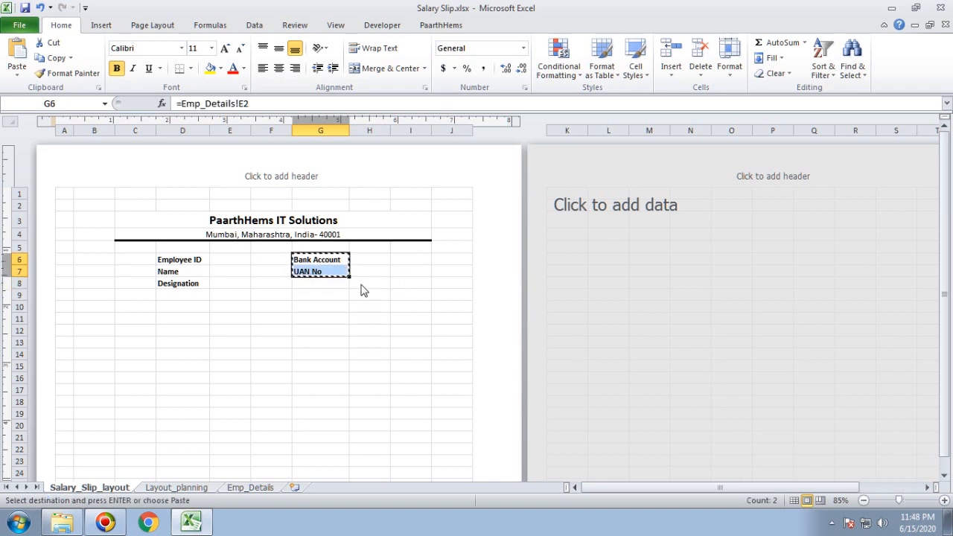
{"action": "key", "text": "Escape"}
{"action": "left_click", "coordinate": [332, 275]}
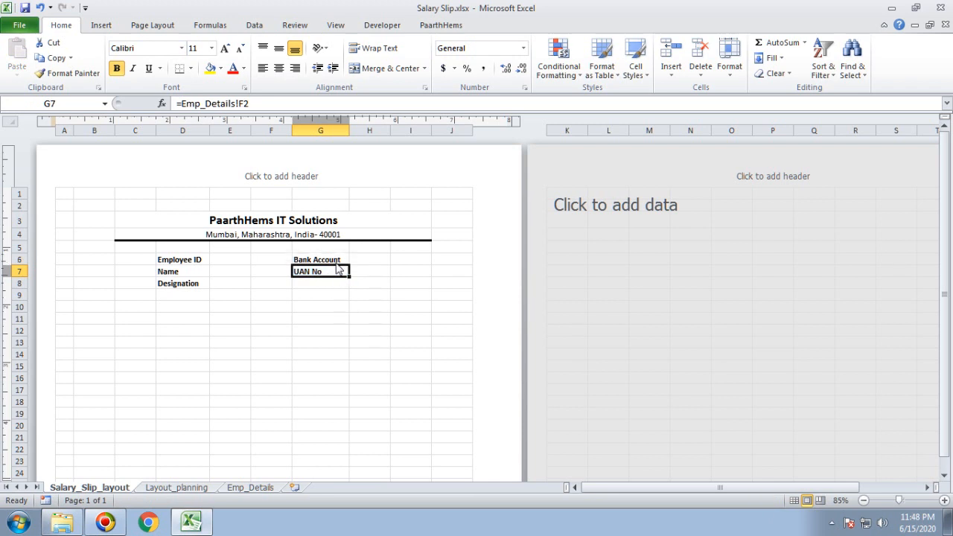
{"action": "key", "text": "Up"}
{"action": "left_click", "coordinate": [341, 272], "text": "shift"}
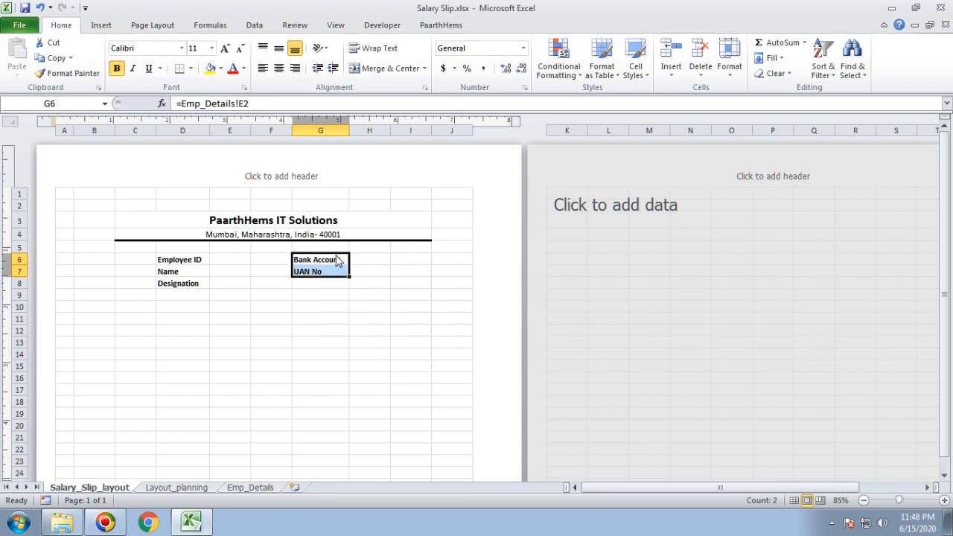
{"action": "left_click_drag", "start_coordinate": [337, 255], "coordinate": [341, 271]}
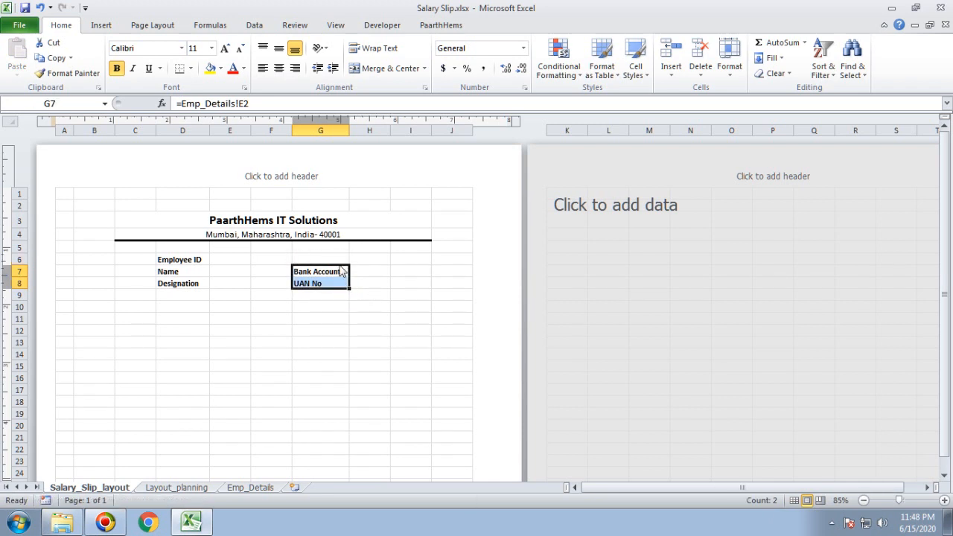
Copy the G7 formula text into G6, point it to the Bank Name heading with =Emp_Details!D2, and make it bold.
{"action": "left_click", "coordinate": [323, 273]}
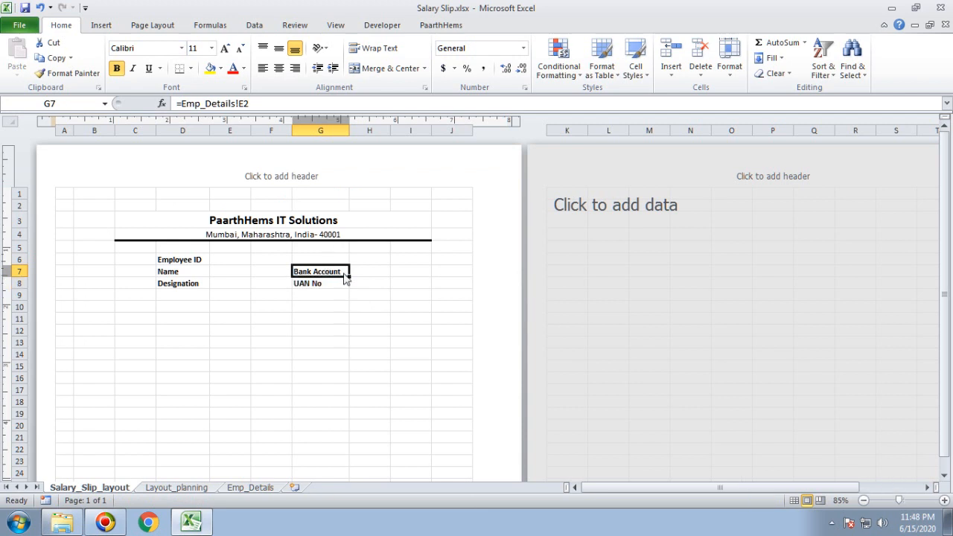
{"action": "double_click", "coordinate": [344, 272]}
{"action": "left_click_drag", "start_coordinate": [353, 272], "coordinate": [277, 270]}
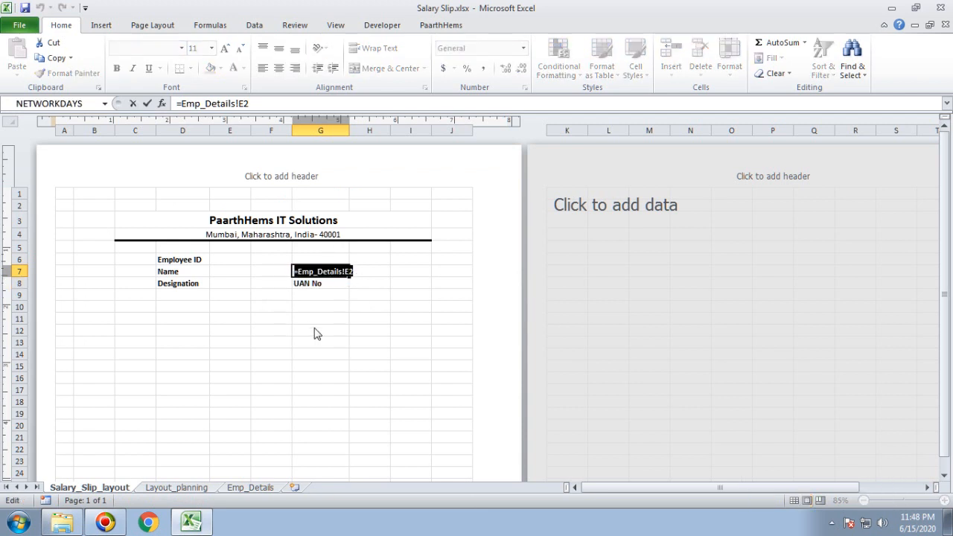
{"action": "key", "text": "ctrl+c"}
{"action": "key", "text": "Escape"}
{"action": "left_click", "coordinate": [319, 260]}
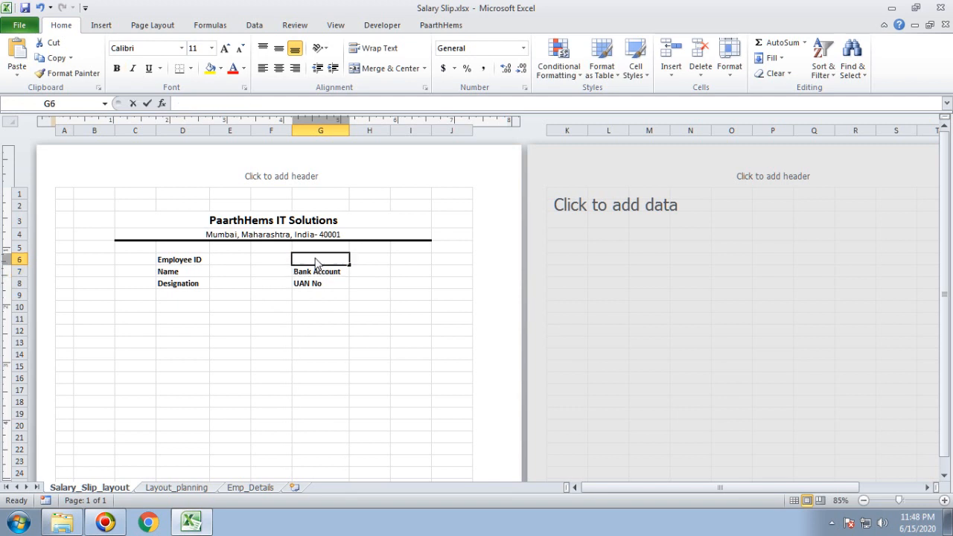
{"action": "key", "text": "ctrl+v"}
{"action": "left_click", "coordinate": [350, 261]}
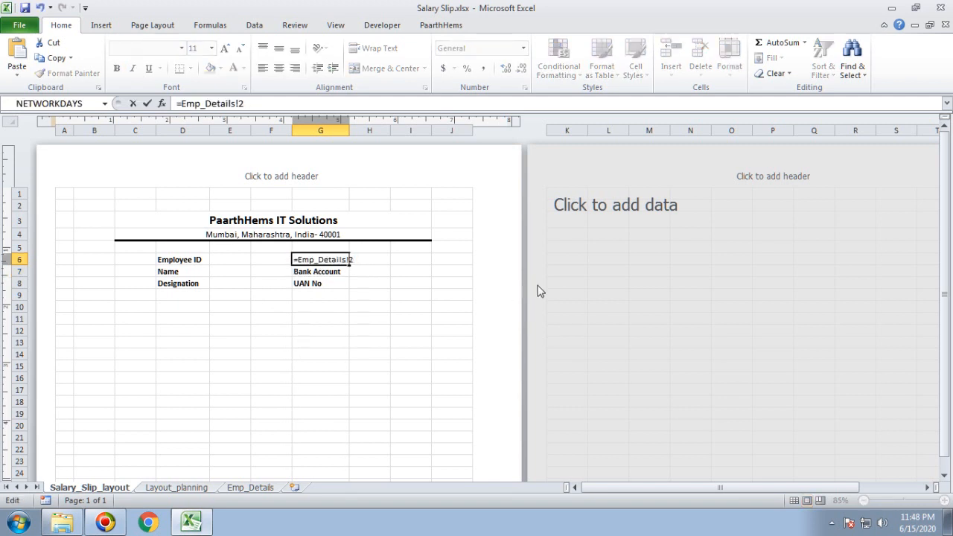
{"action": "type", "text": "D"}
{"action": "key", "text": "Return"}
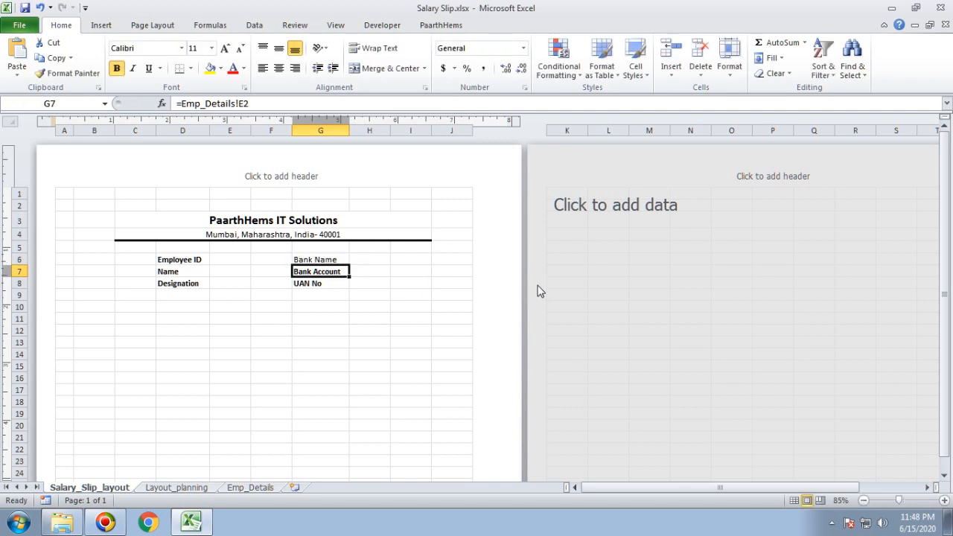
{"action": "left_click", "coordinate": [344, 260]}
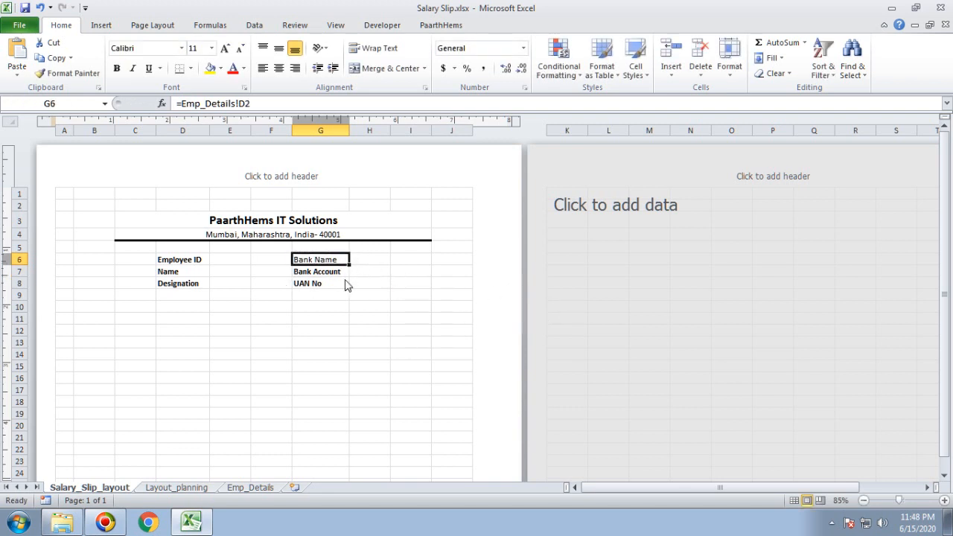
{"action": "key", "text": "ctrl+b"}
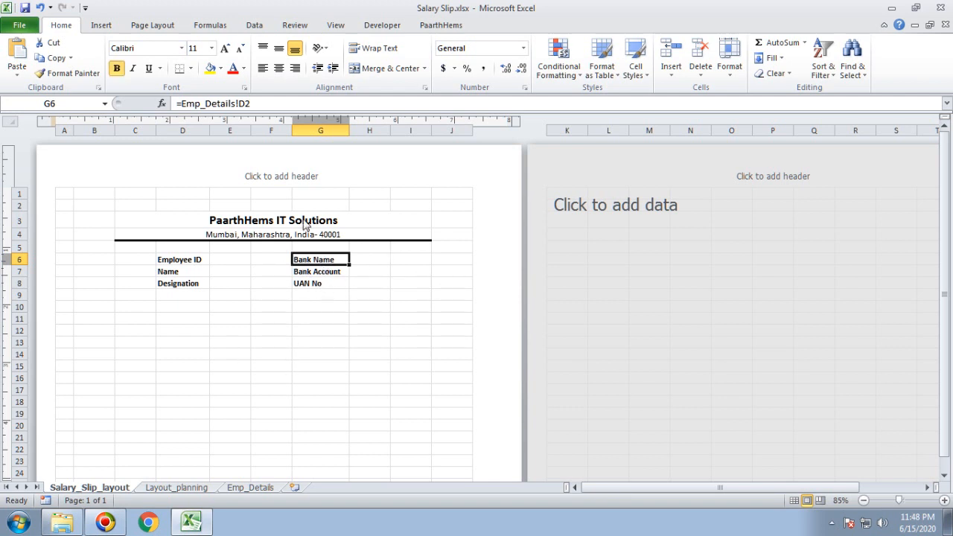
Narrow the spacer column F between the two heading blocks and slightly widen column E for the employee details.
{"action": "left_click_drag", "start_coordinate": [292, 134], "coordinate": [278, 136]}
{"action": "left_click", "coordinate": [339, 307]}
{"action": "left_click", "coordinate": [344, 261]}
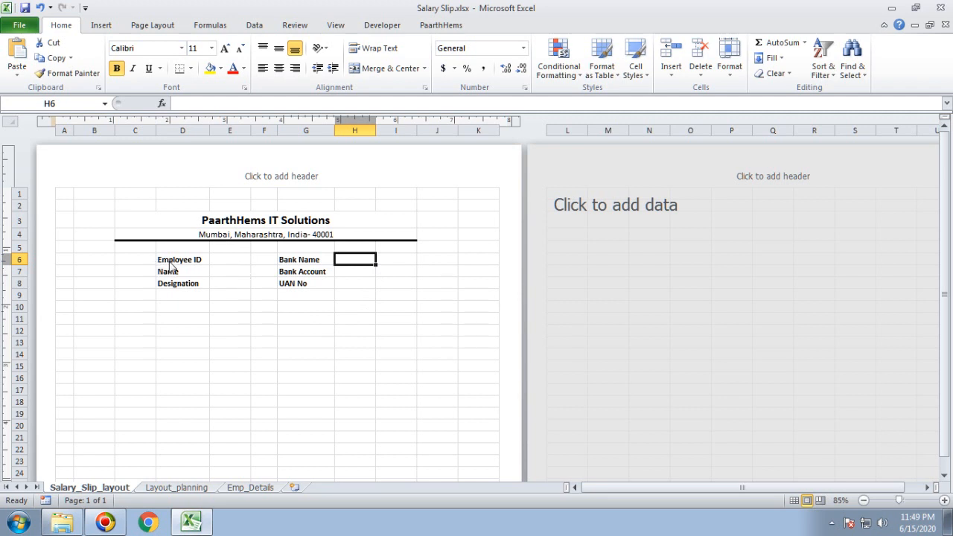
{"action": "left_click_drag", "start_coordinate": [169, 261], "coordinate": [340, 287]}
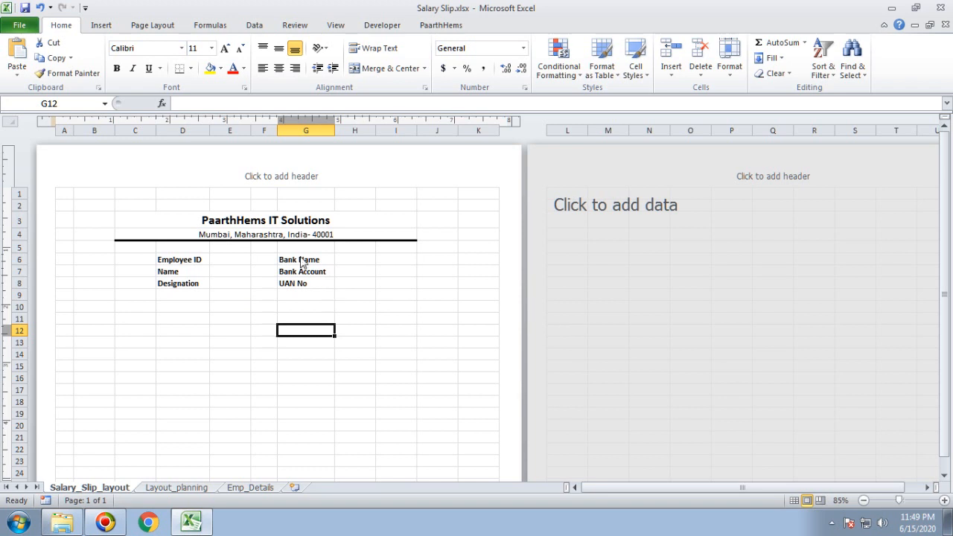
{"action": "left_click_drag", "start_coordinate": [251, 139], "coordinate": [259, 140]}
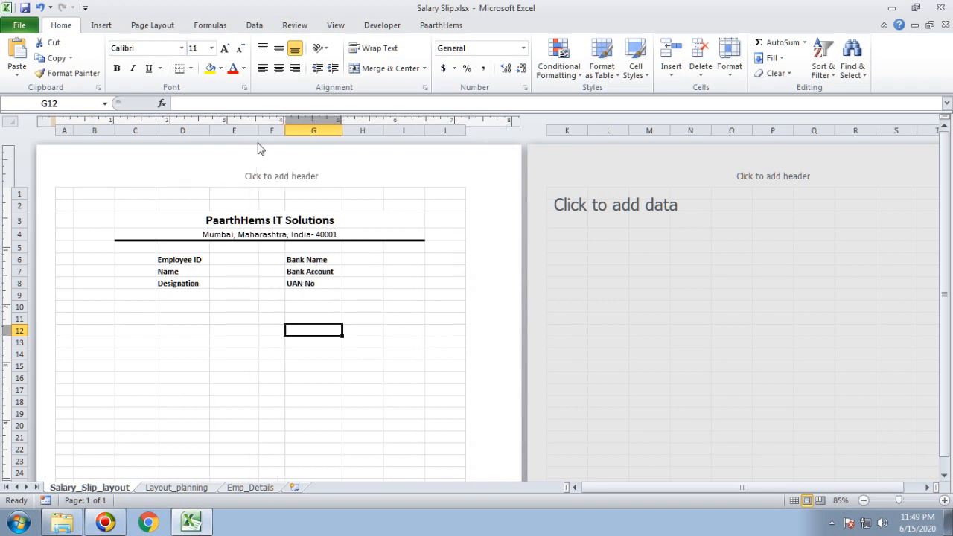
{"action": "left_click", "coordinate": [248, 262]}
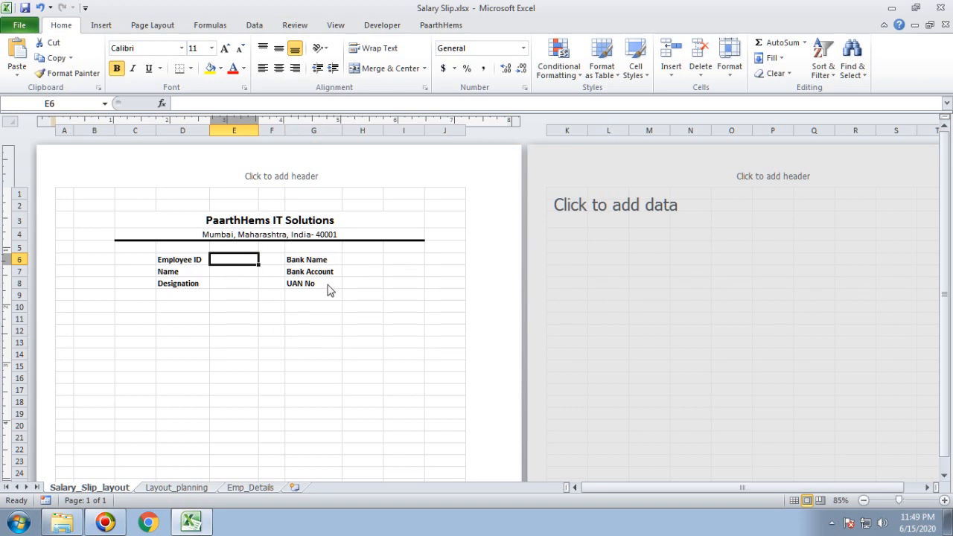
Enlarge the sheet view to 90% and minimize the ribbon to show more of the slip's rows.
{"action": "scroll", "coordinate": [327, 285], "scroll_direction": "down", "scroll_amount": 1}
{"action": "scroll", "coordinate": [328, 285], "scroll_direction": "up", "scroll_amount": 1}
{"action": "left_click", "coordinate": [946, 501]}
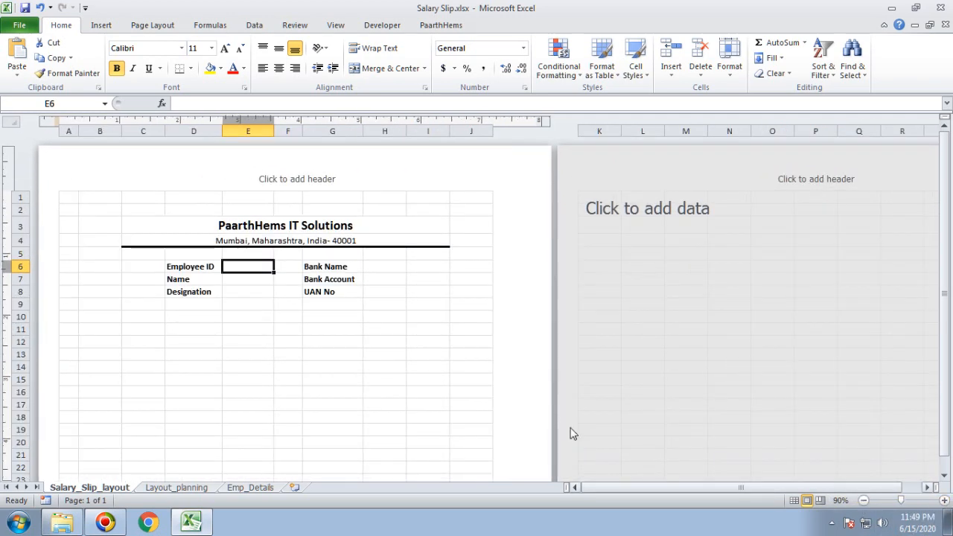
{"action": "left_click", "coordinate": [943, 475]}
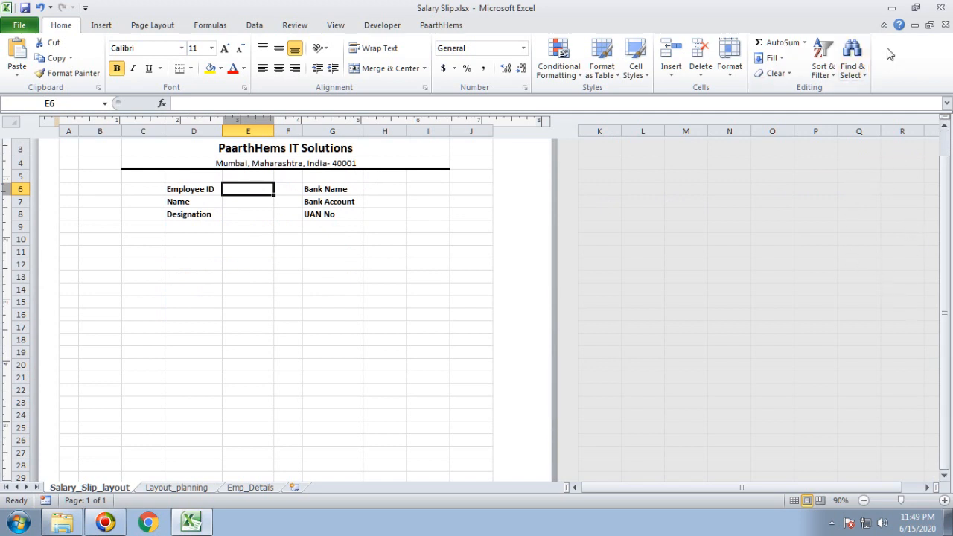
{"action": "left_click", "coordinate": [884, 25]}
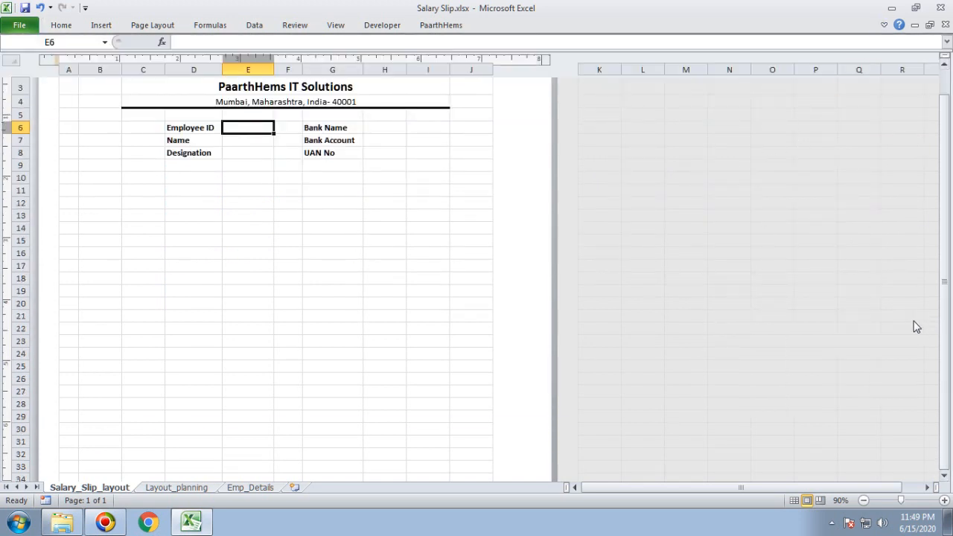
{"action": "left_click_drag", "start_coordinate": [945, 265], "coordinate": [946, 246]}
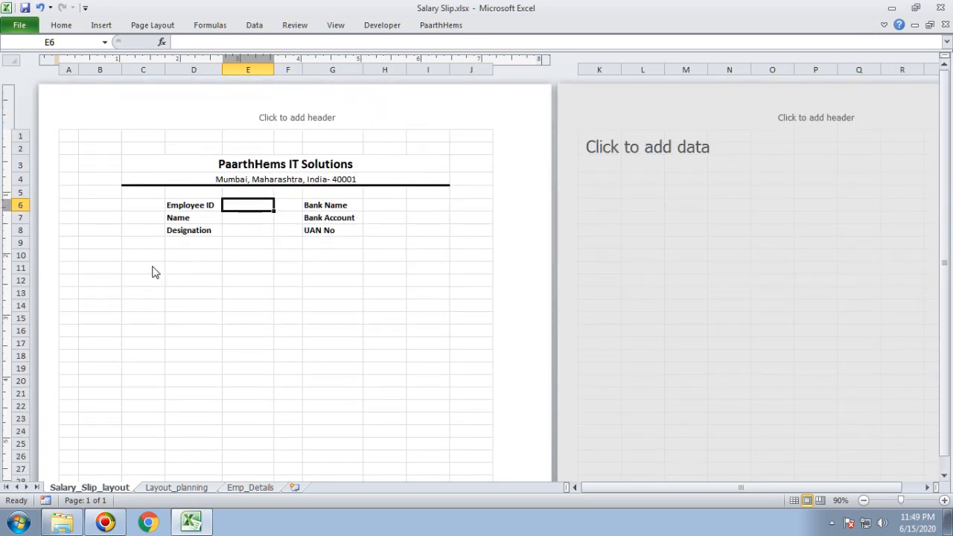
Merge and center D11:E11 and enter the heading Earnings there in bold.
{"action": "left_click_drag", "start_coordinate": [146, 244], "coordinate": [414, 267]}
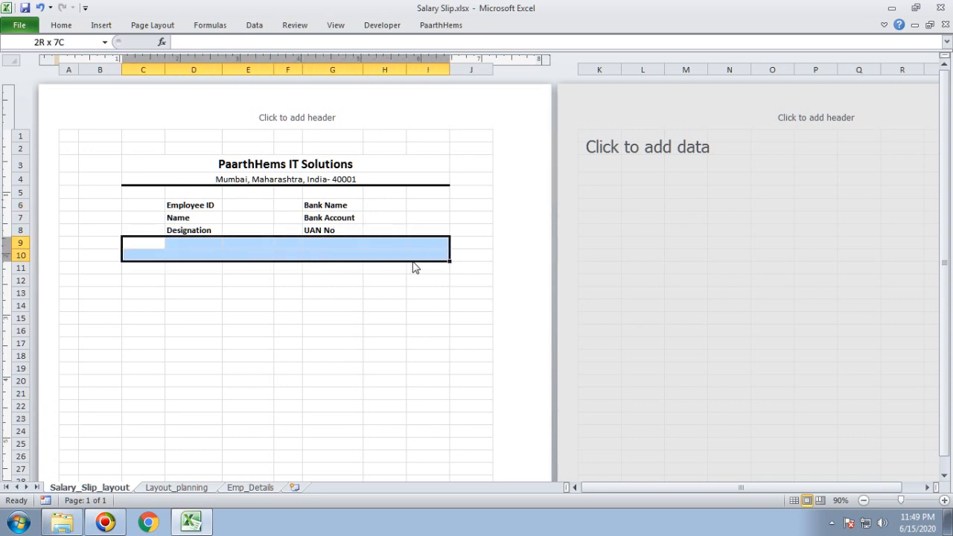
{"action": "left_click", "coordinate": [153, 273]}
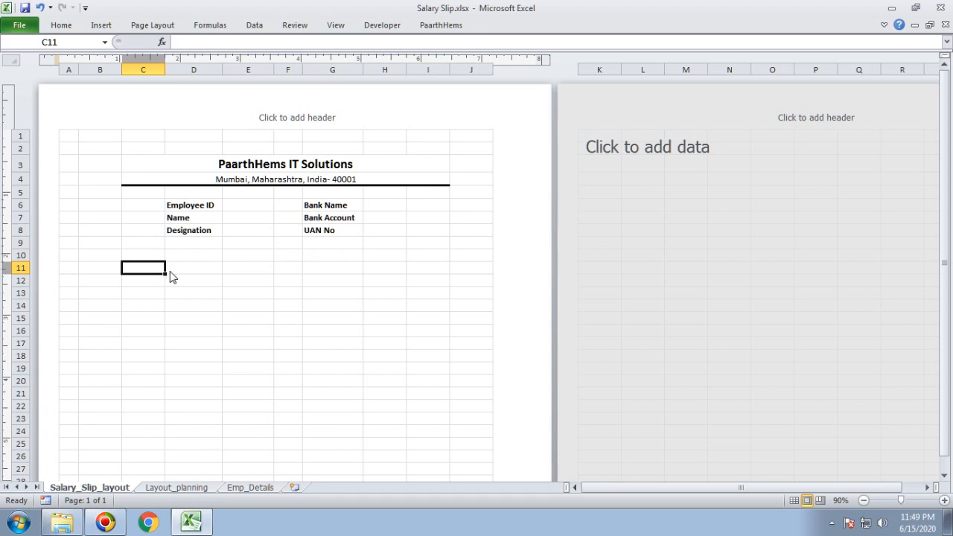
{"action": "left_click_drag", "start_coordinate": [171, 276], "coordinate": [246, 277]}
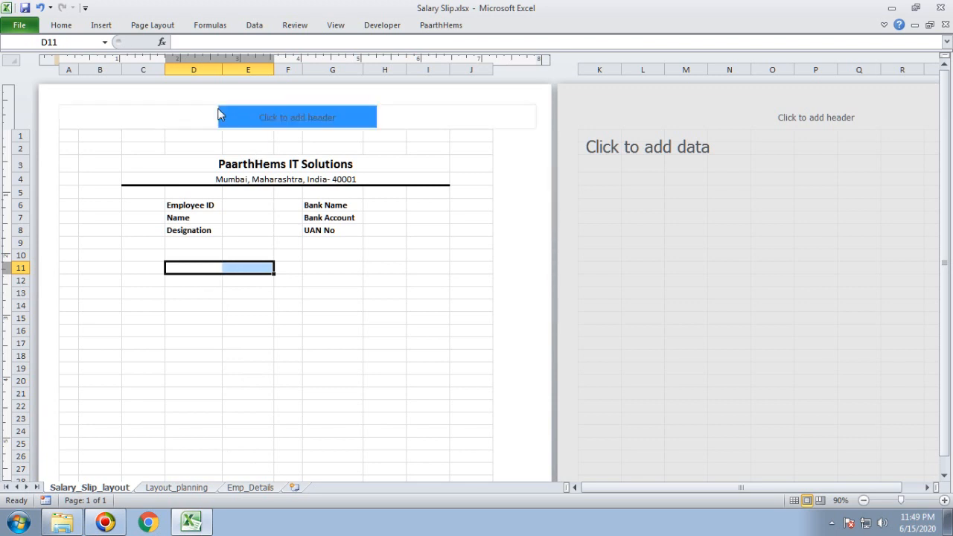
{"action": "right_click", "coordinate": [222, 274]}
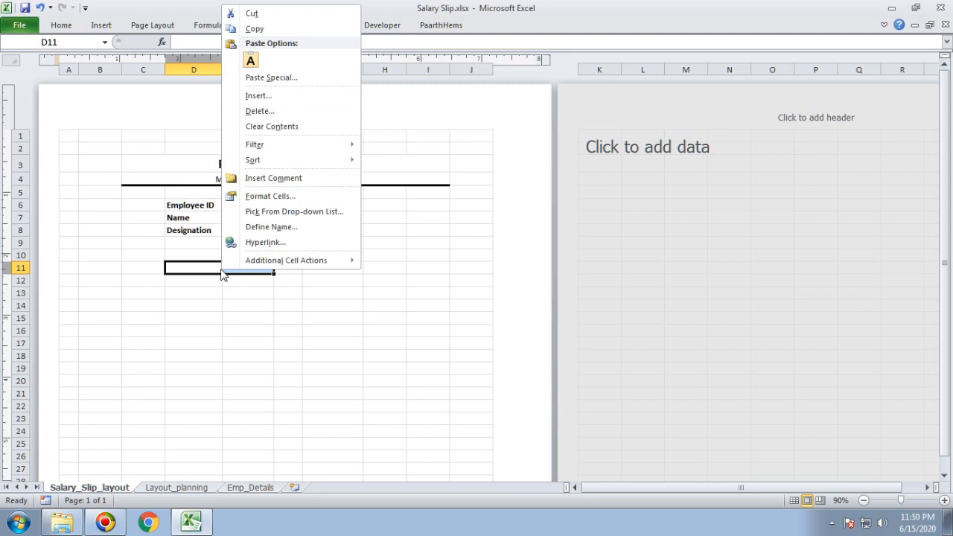
{"action": "left_click", "coordinate": [385, 292]}
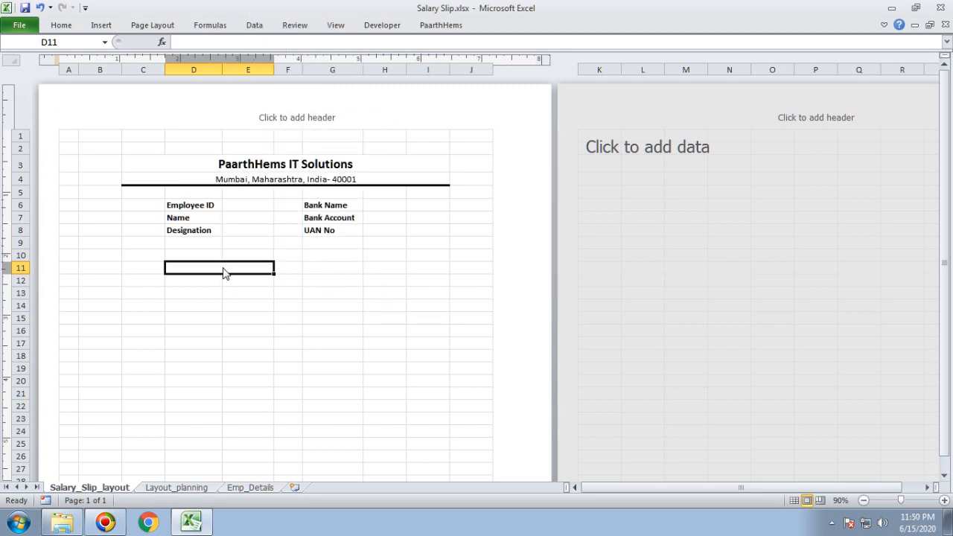
{"action": "double_click", "coordinate": [224, 268]}
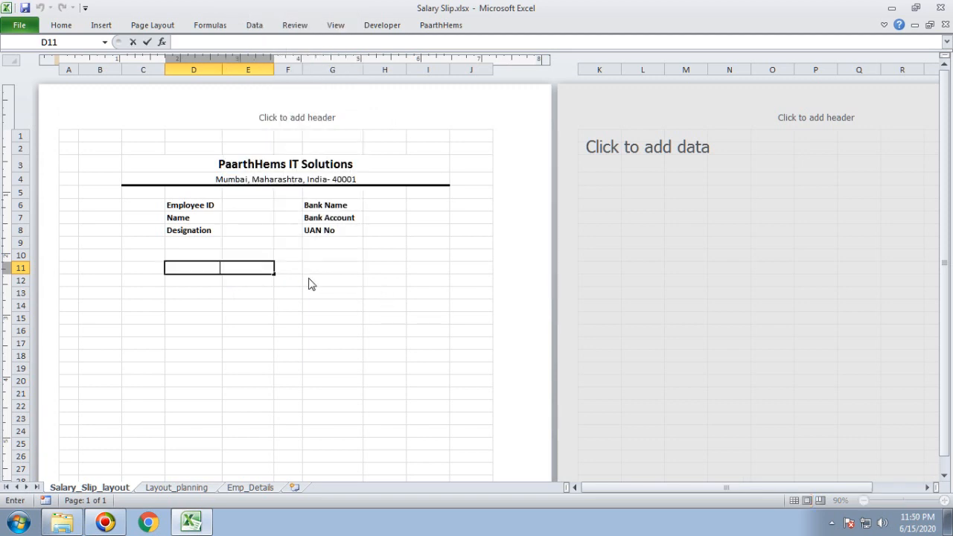
{"action": "type", "text": "Earnings"}
{"action": "key", "text": "Return"}
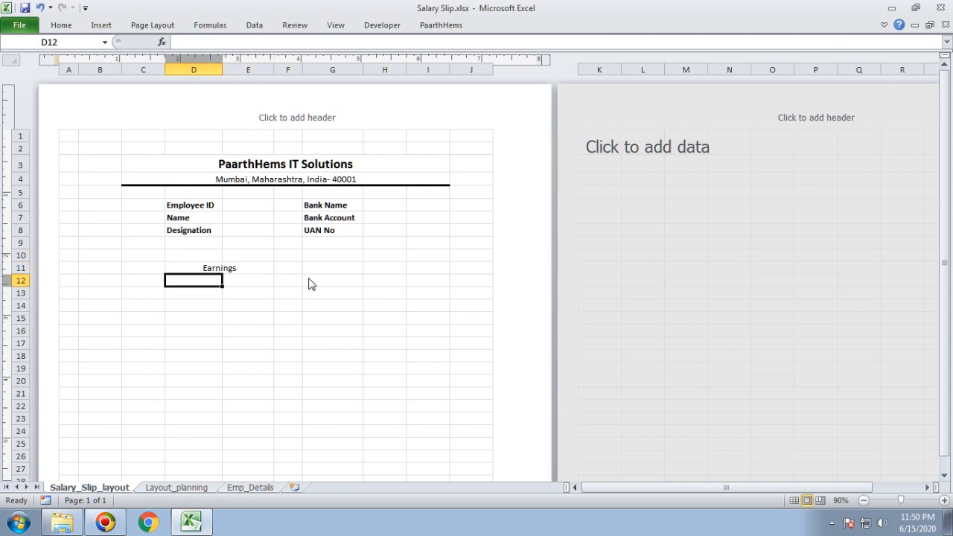
{"action": "left_click", "coordinate": [263, 274]}
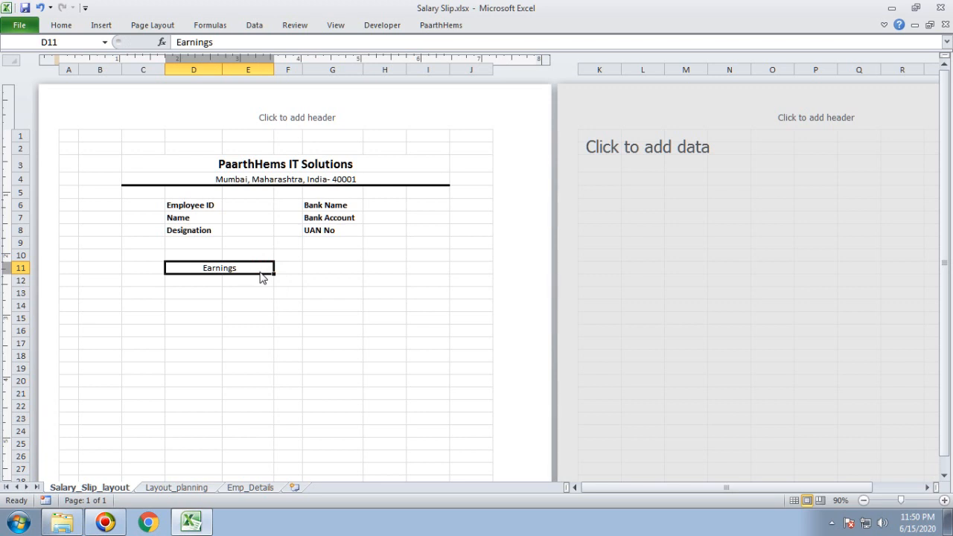
{"action": "key", "text": "ctrl+b"}
{"action": "left_click_drag", "start_coordinate": [151, 275], "coordinate": [256, 270]}
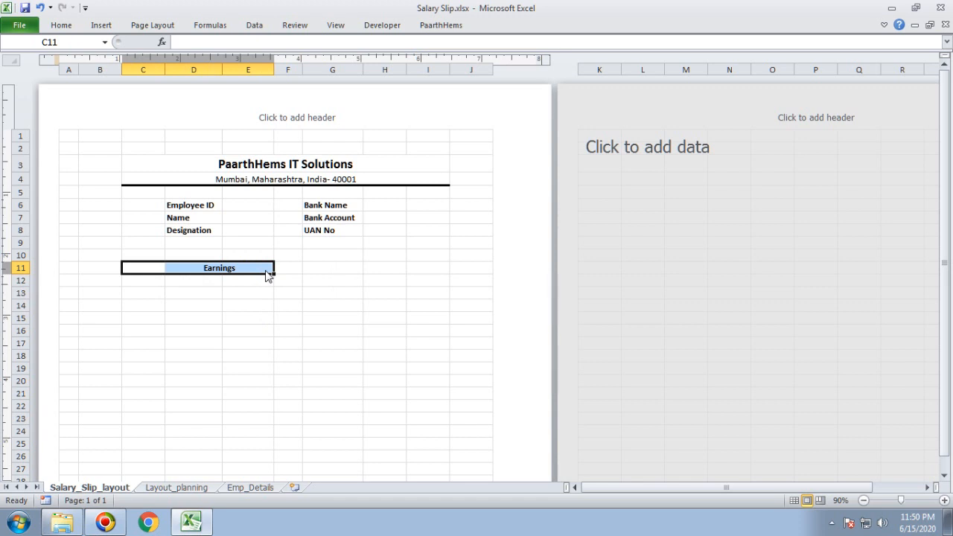
{"action": "left_click", "coordinate": [265, 271]}
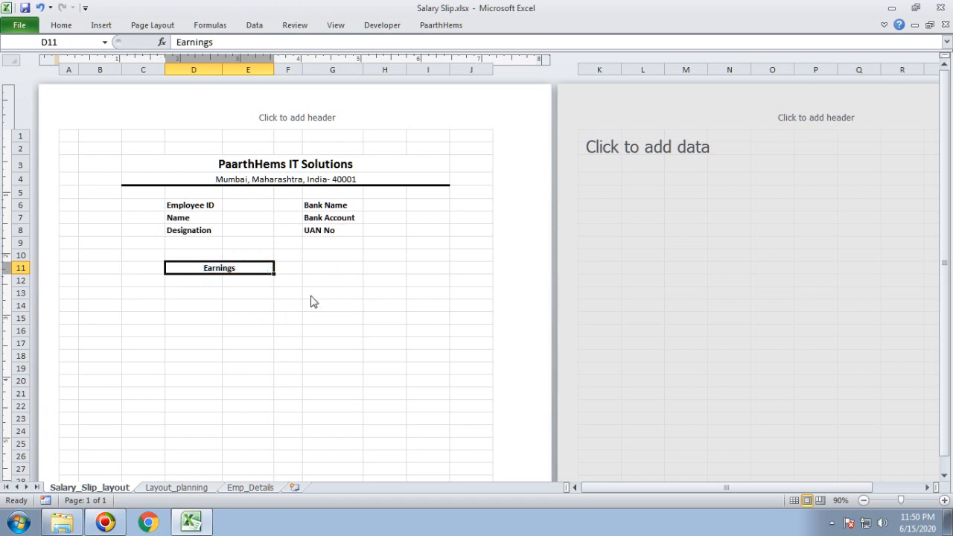
Merge and center G11:H11 and enter the heading Deducation there in bold.
{"action": "left_click_drag", "start_coordinate": [314, 271], "coordinate": [376, 274]}
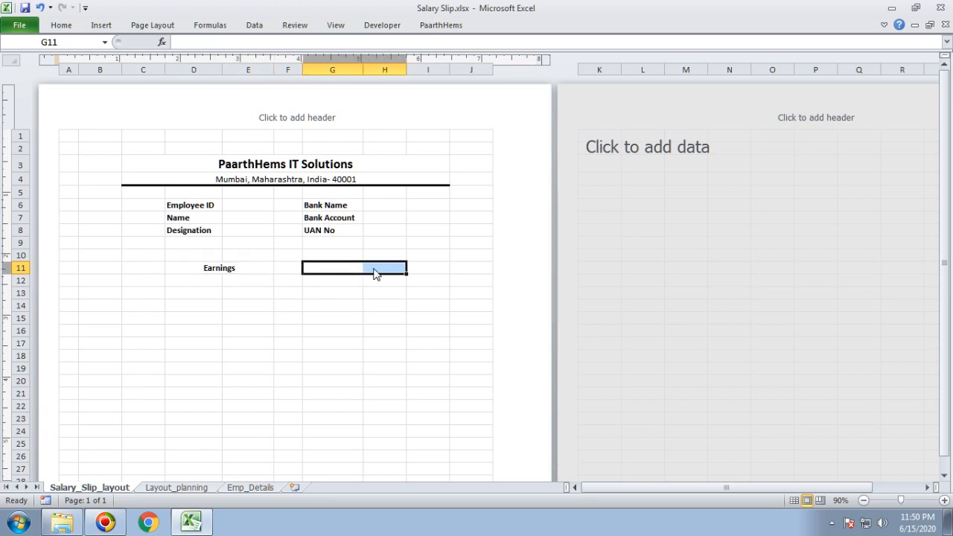
{"action": "right_click", "coordinate": [376, 274]}
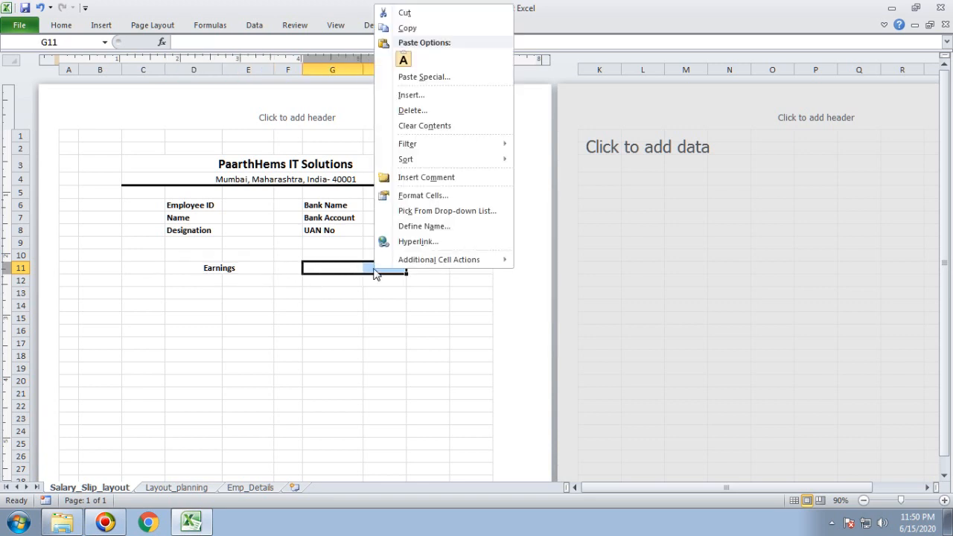
{"action": "left_click", "coordinate": [539, 295]}
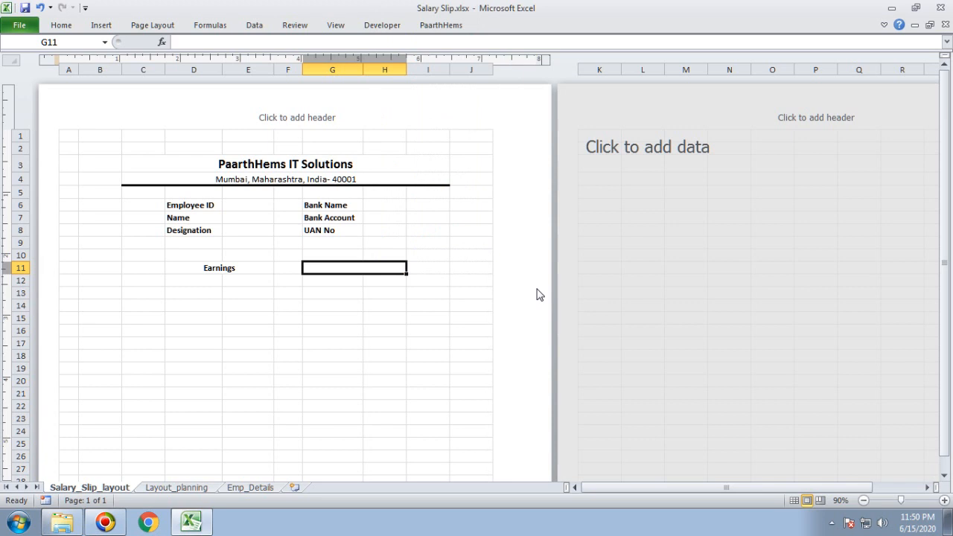
{"action": "double_click", "coordinate": [347, 275]}
{"action": "type", "text": "De"}
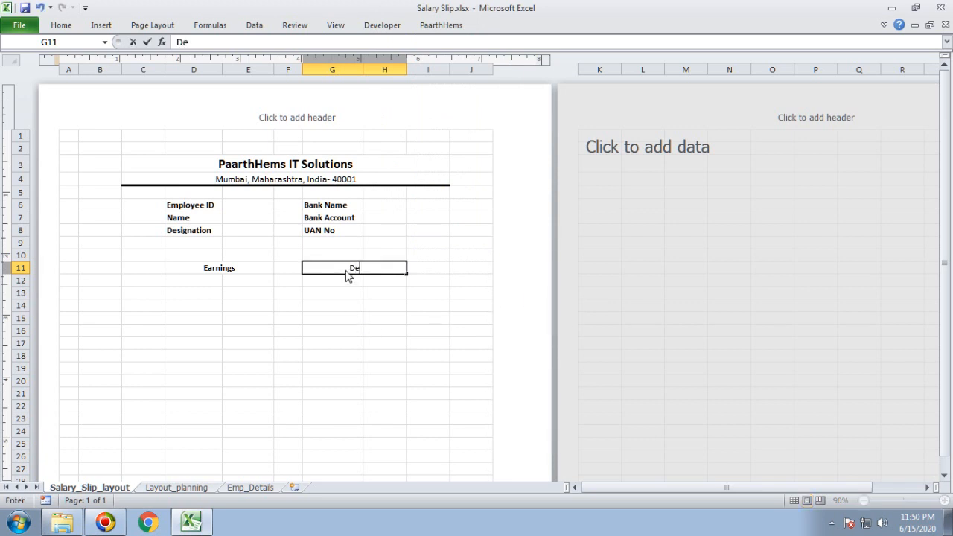
{"action": "type", "text": "ducation"}
{"action": "key", "text": "Return"}
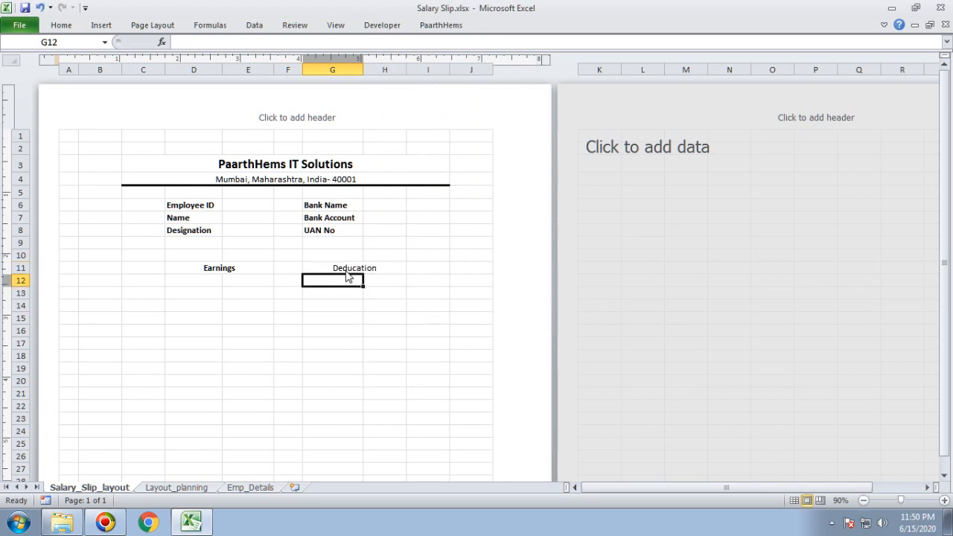
{"action": "left_click", "coordinate": [346, 272]}
{"action": "key", "text": "ctrl+b"}
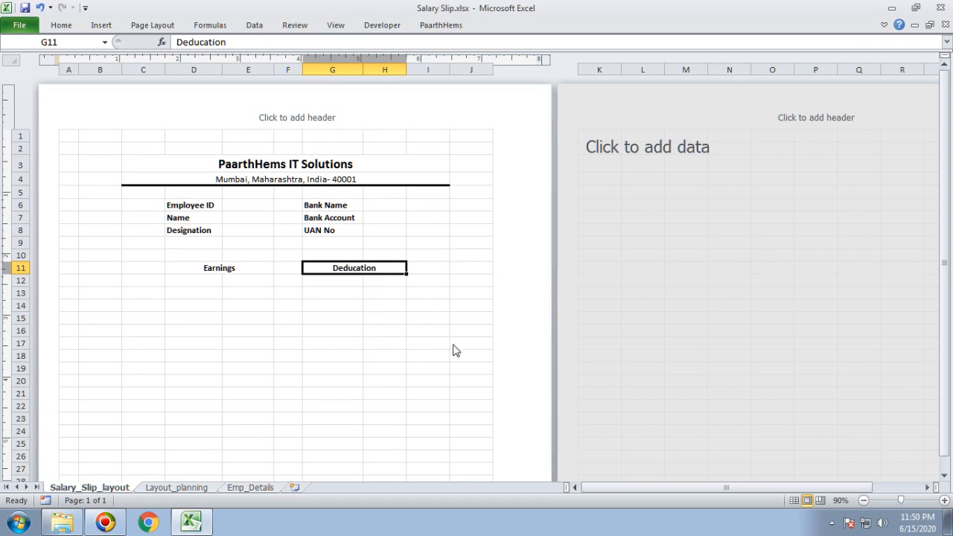
On the Layout_planning sheet, clear the WFH allowance entry in C10 and delete row 10 from the earnings and deductions tables.
{"action": "left_click", "coordinate": [188, 492]}
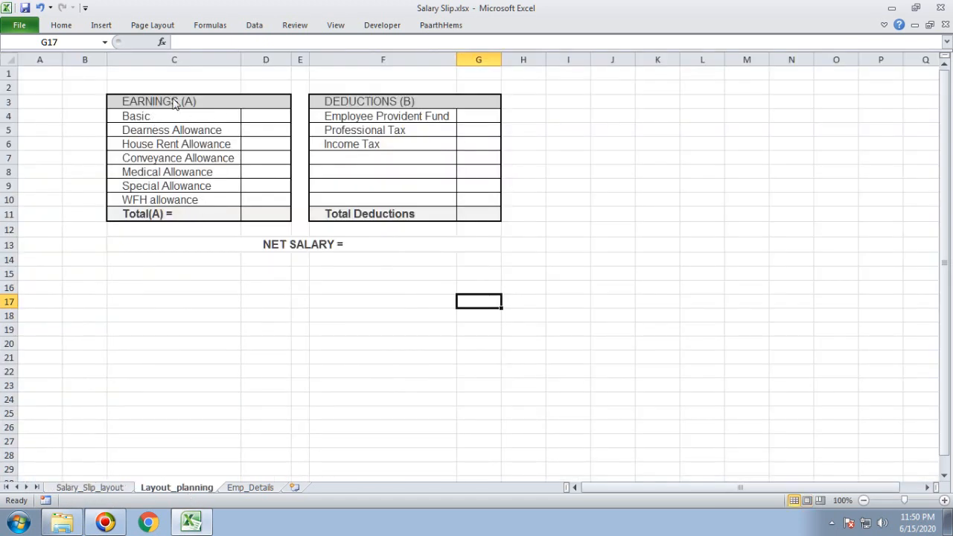
{"action": "left_click_drag", "start_coordinate": [176, 115], "coordinate": [185, 204]}
{"action": "left_click", "coordinate": [182, 228]}
{"action": "left_click", "coordinate": [379, 220]}
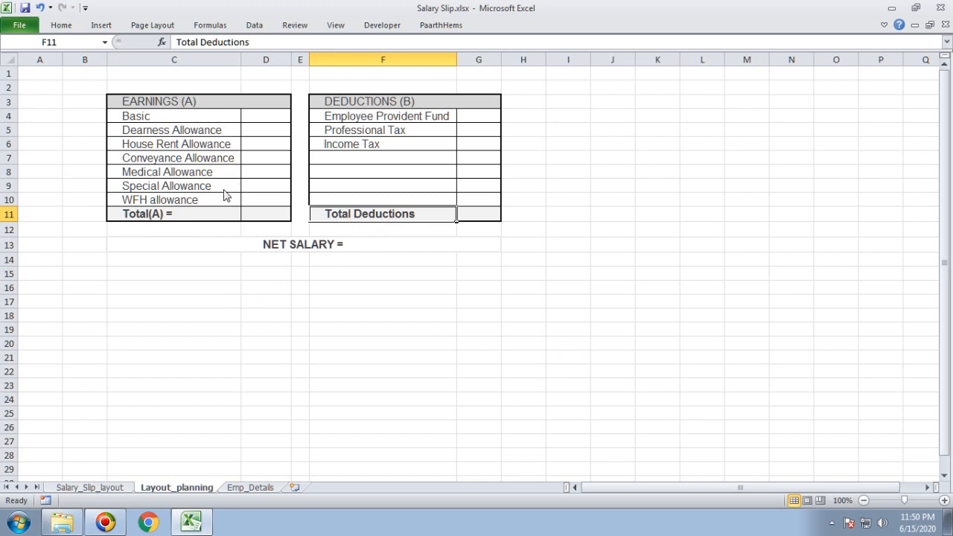
{"action": "left_click_drag", "start_coordinate": [190, 104], "coordinate": [250, 219]}
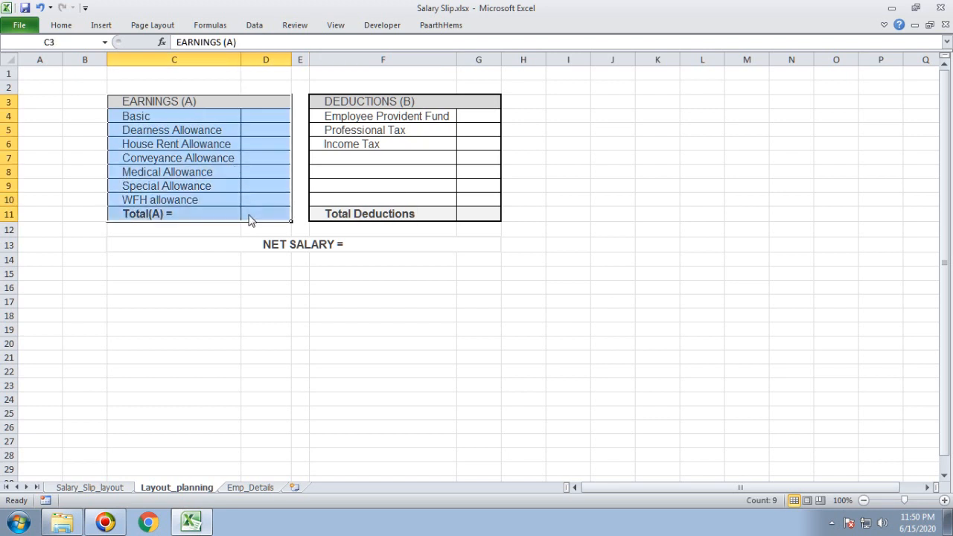
{"action": "left_click", "coordinate": [181, 203]}
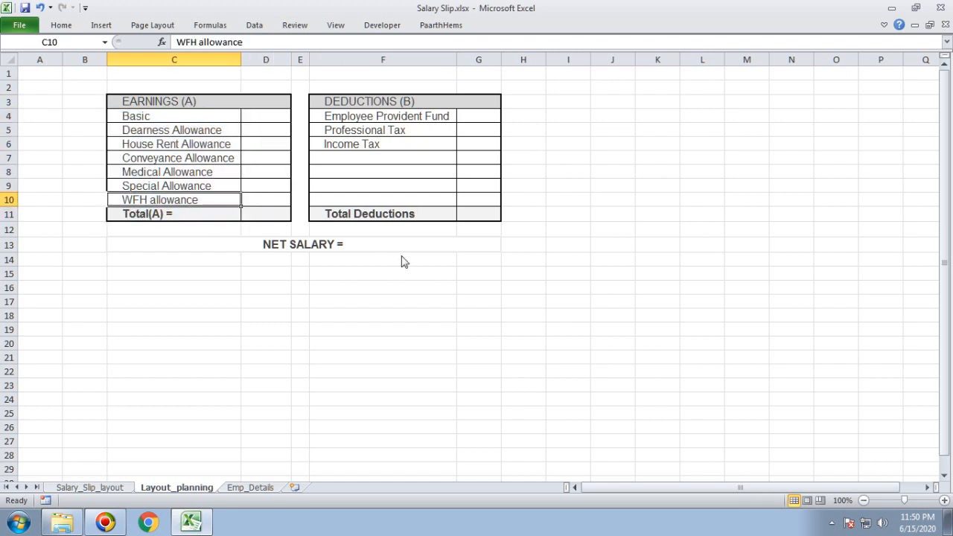
{"action": "key", "text": "Delete"}
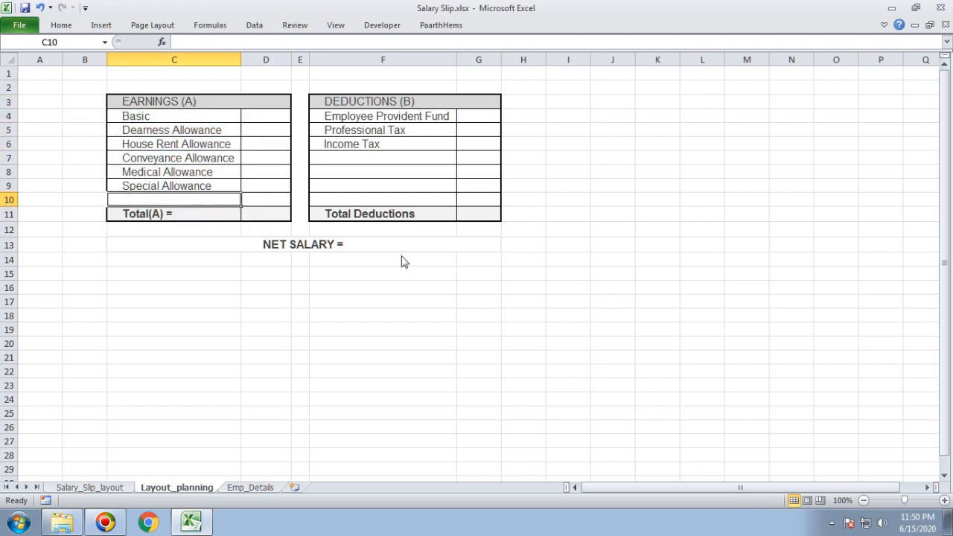
{"action": "right_click", "coordinate": [15, 201]}
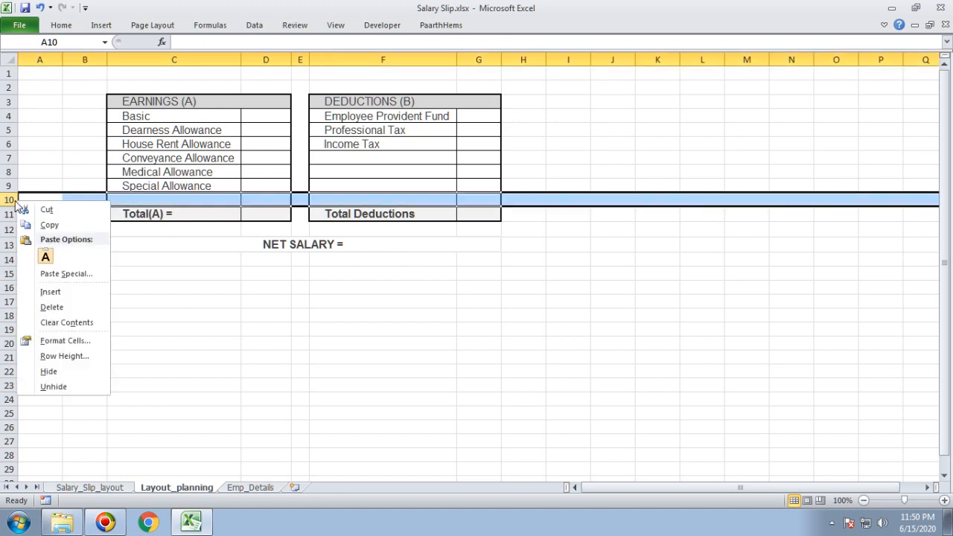
{"action": "left_click", "coordinate": [49, 306]}
{"action": "left_click", "coordinate": [226, 265]}
Copy the earnings and deductions tables C3:G10 and paste them at D11 on Salary_Slip_layout, replacing the existing headings.
{"action": "left_click_drag", "start_coordinate": [210, 107], "coordinate": [495, 202]}
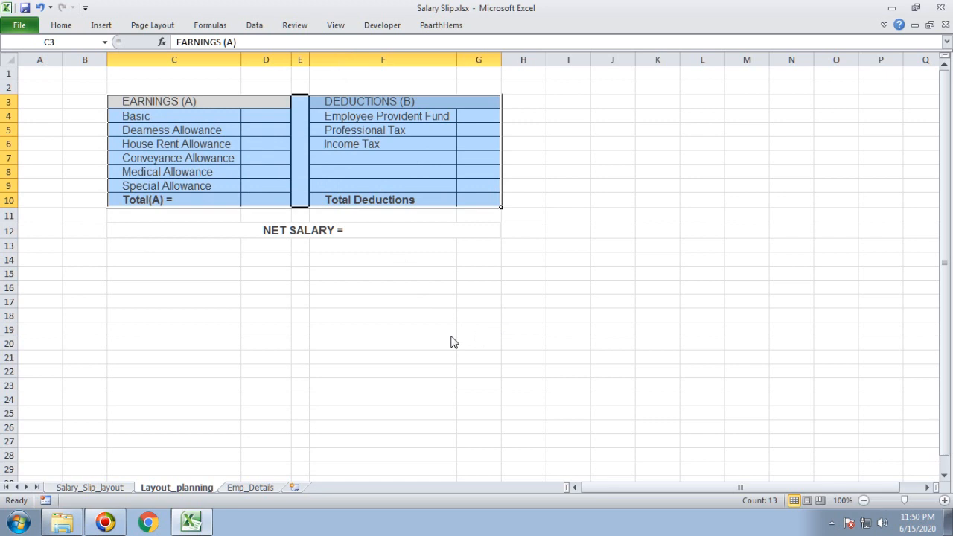
{"action": "key", "text": "ctrl+c"}
{"action": "left_click", "coordinate": [122, 490]}
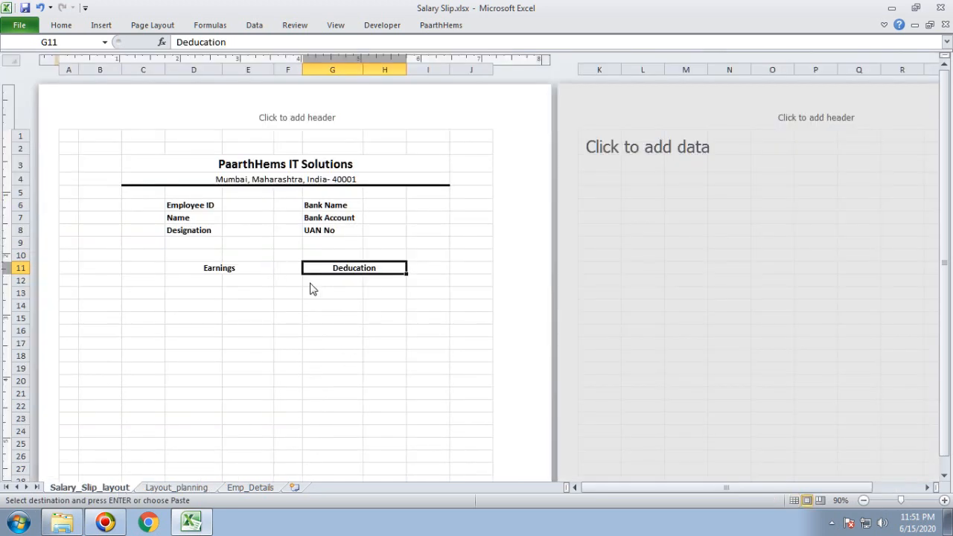
{"action": "left_click", "coordinate": [184, 273]}
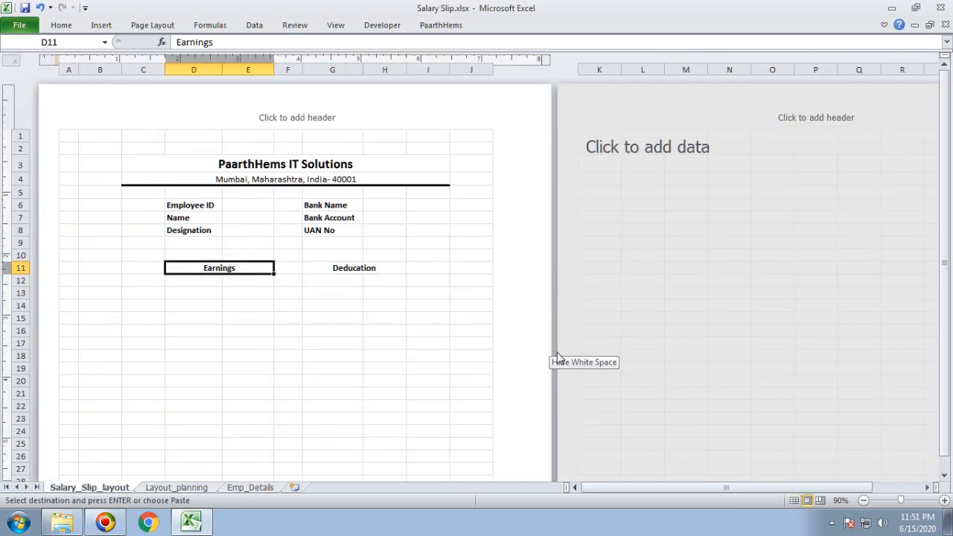
{"action": "key", "text": "ctrl+v"}
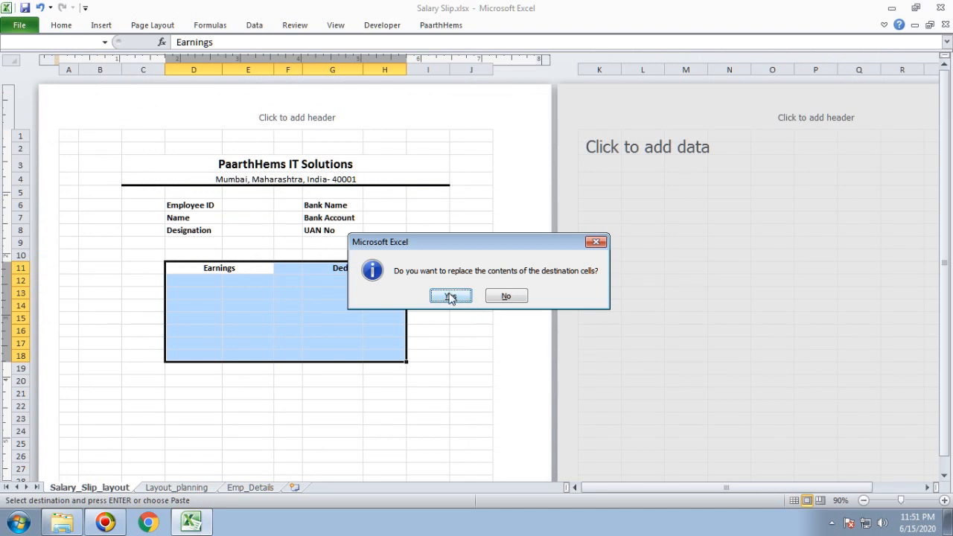
{"action": "left_click", "coordinate": [451, 296]}
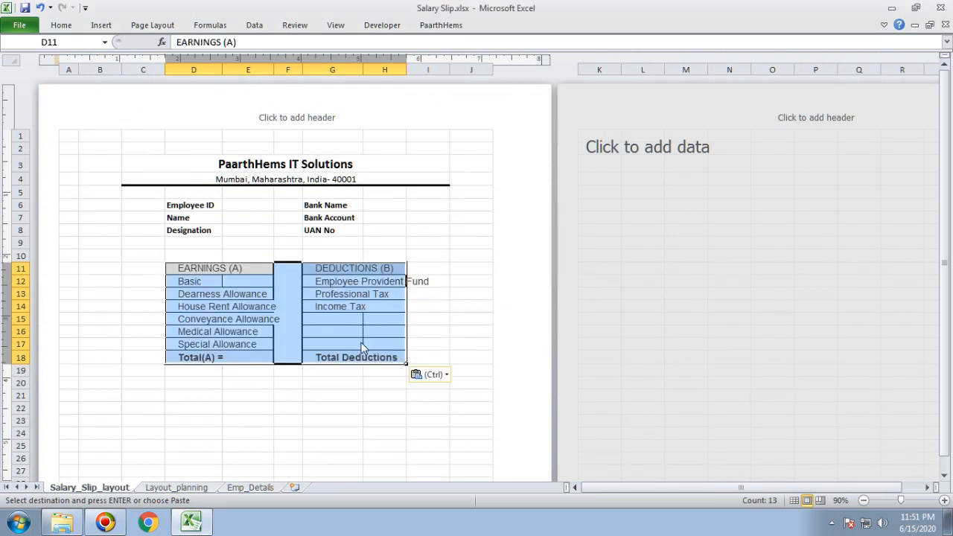
Widen columns D and G so the earnings and deductions labels fit inside their cells.
{"action": "left_click", "coordinate": [310, 411]}
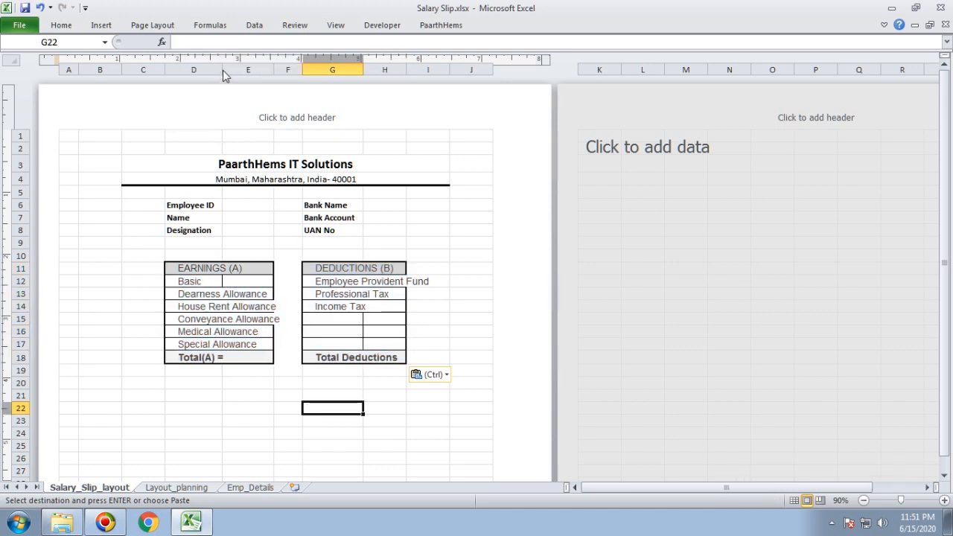
{"action": "left_click_drag", "start_coordinate": [223, 69], "coordinate": [294, 70]}
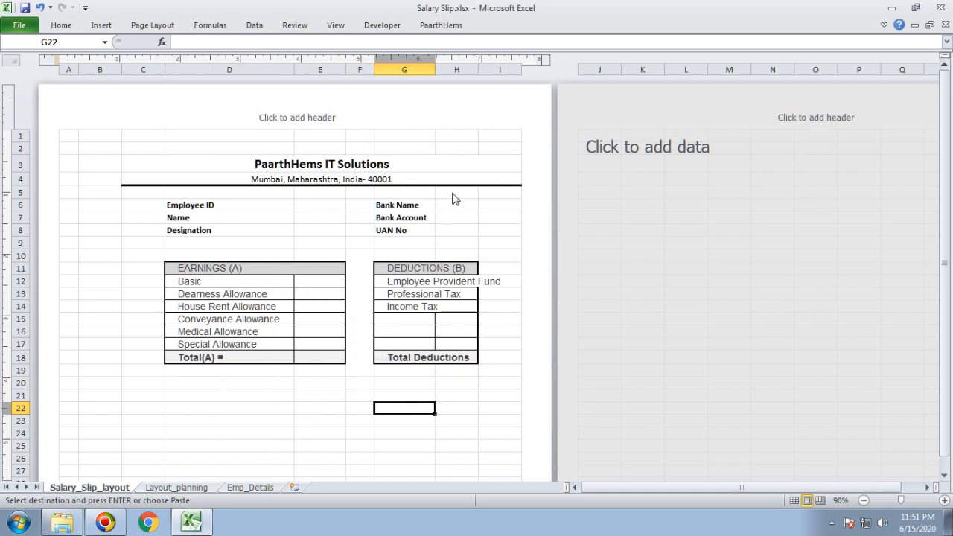
{"action": "left_click_drag", "start_coordinate": [436, 70], "coordinate": [516, 70]}
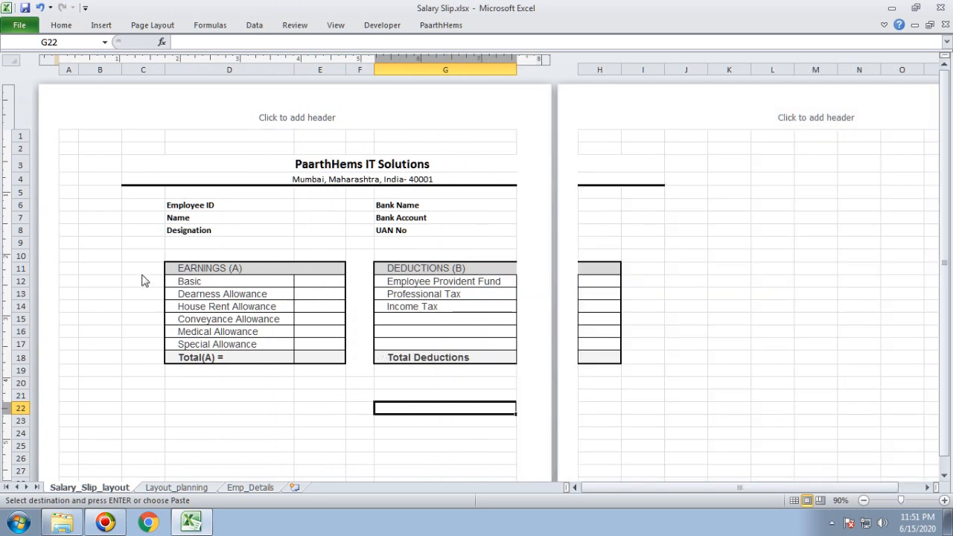
Delete the blank cells C11:C18, shifting the tables one column left, and autofit column C to the earnings labels.
{"action": "left_click_drag", "start_coordinate": [143, 271], "coordinate": [146, 361]}
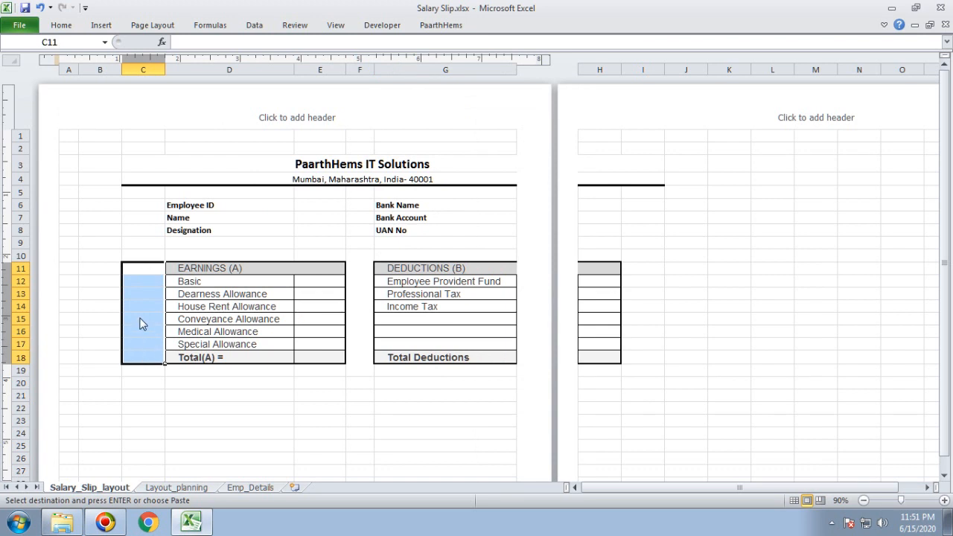
{"action": "right_click", "coordinate": [143, 323]}
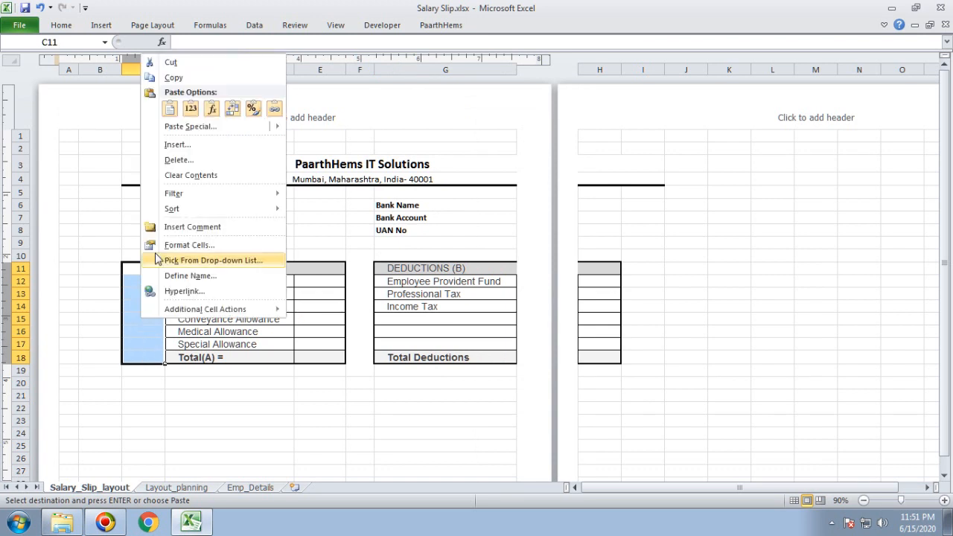
{"action": "left_click", "coordinate": [172, 160]}
{"action": "left_click", "coordinate": [145, 200]}
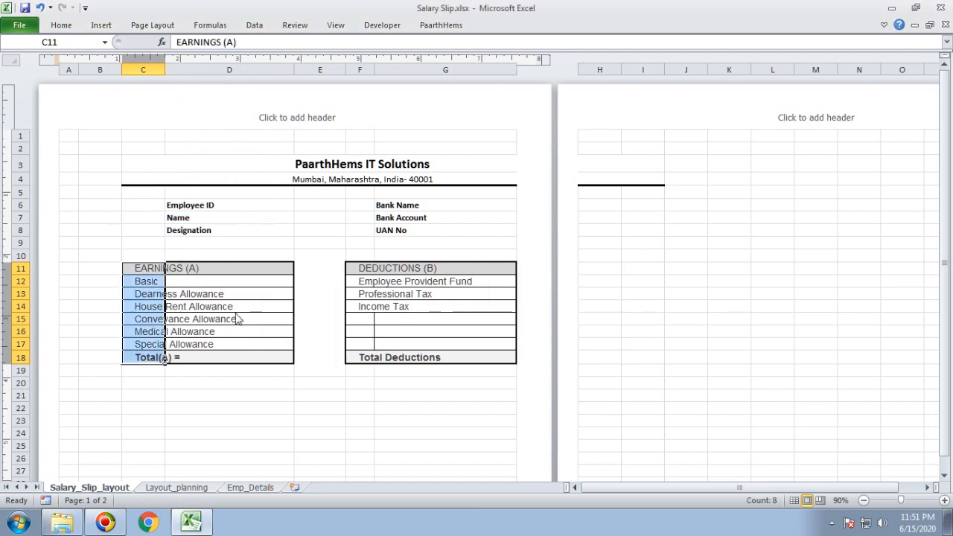
{"action": "left_click", "coordinate": [287, 357]}
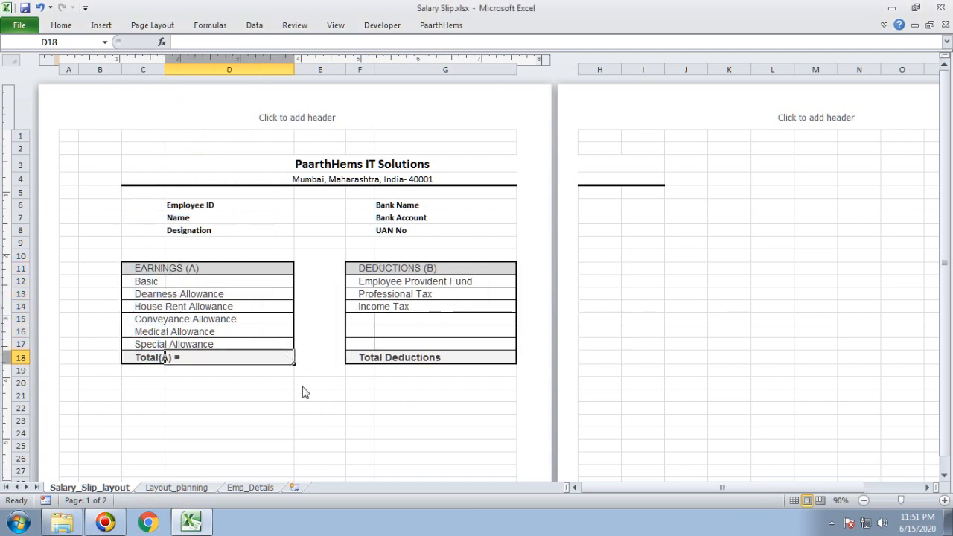
{"action": "double_click", "coordinate": [164, 68]}
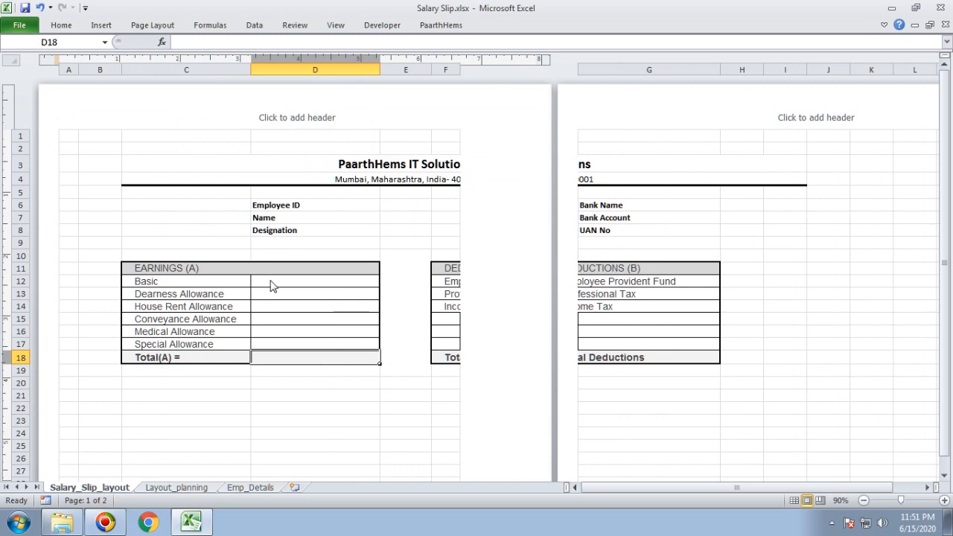
Undo the autofit of column C and delete the blank cells C6:C8, shifting the employee and bank labels one column left.
{"action": "key", "text": "ctrl+z"}
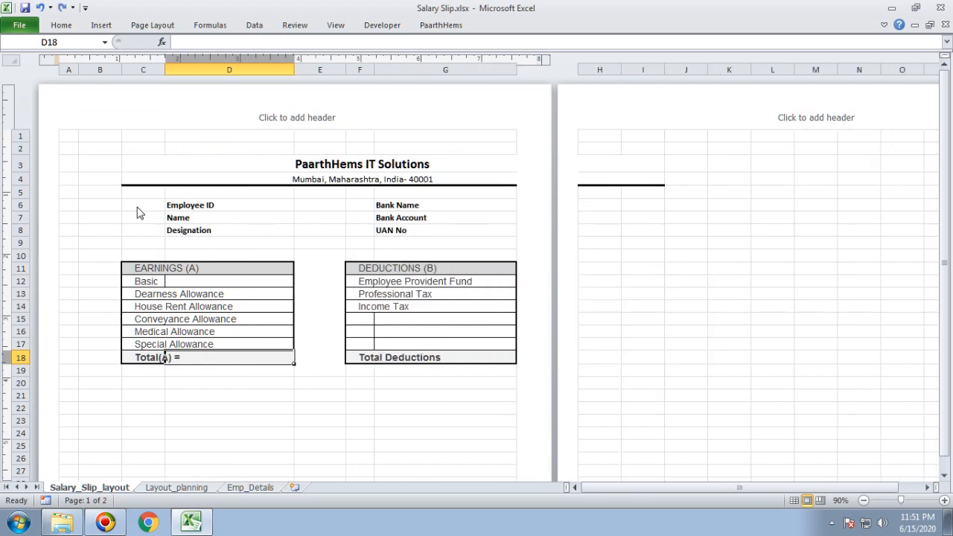
{"action": "left_click_drag", "start_coordinate": [136, 210], "coordinate": [144, 233]}
{"action": "right_click", "coordinate": [143, 233]}
{"action": "left_click", "coordinate": [179, 338]}
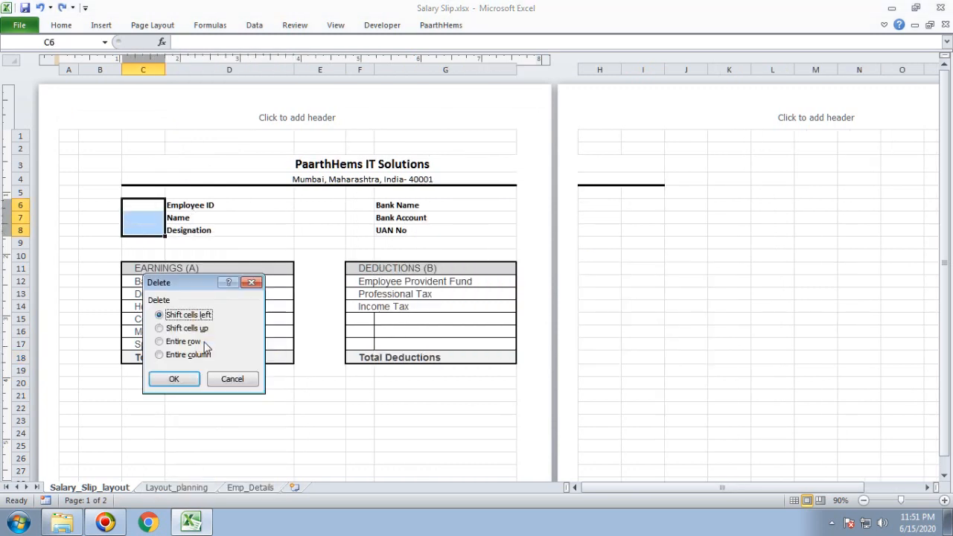
{"action": "left_click", "coordinate": [178, 379]}
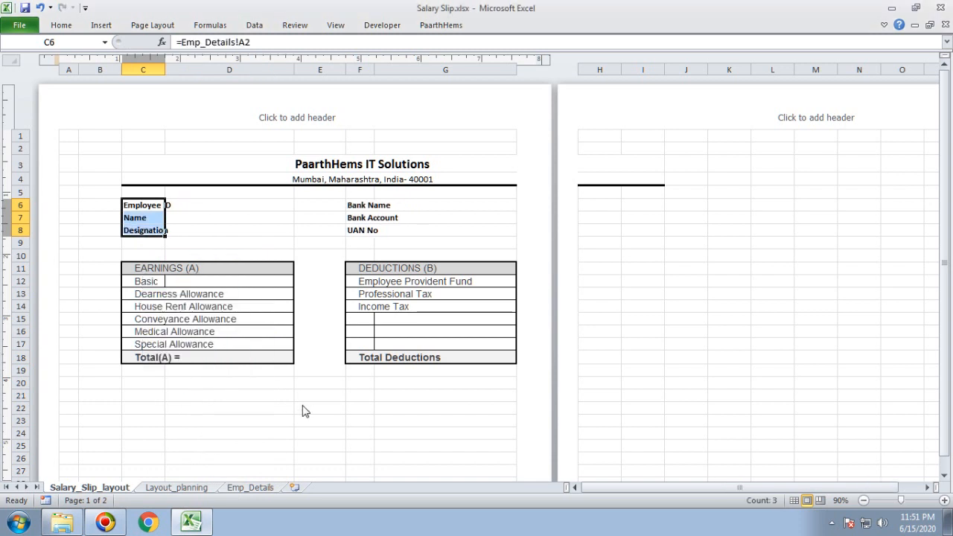
{"action": "left_click", "coordinate": [304, 409]}
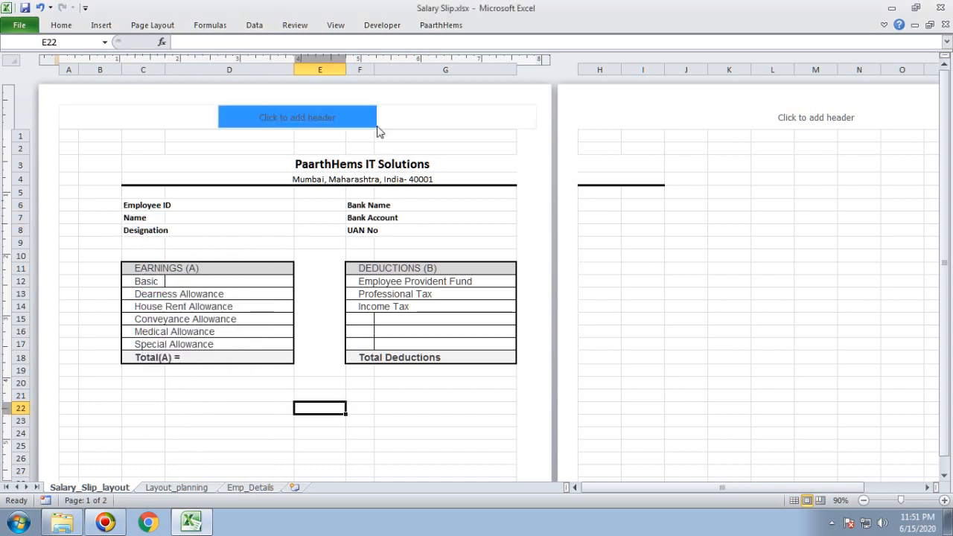
Autofit columns F and C to their labels and narrow the spacer columns B and E.
{"action": "double_click", "coordinate": [374, 72]}
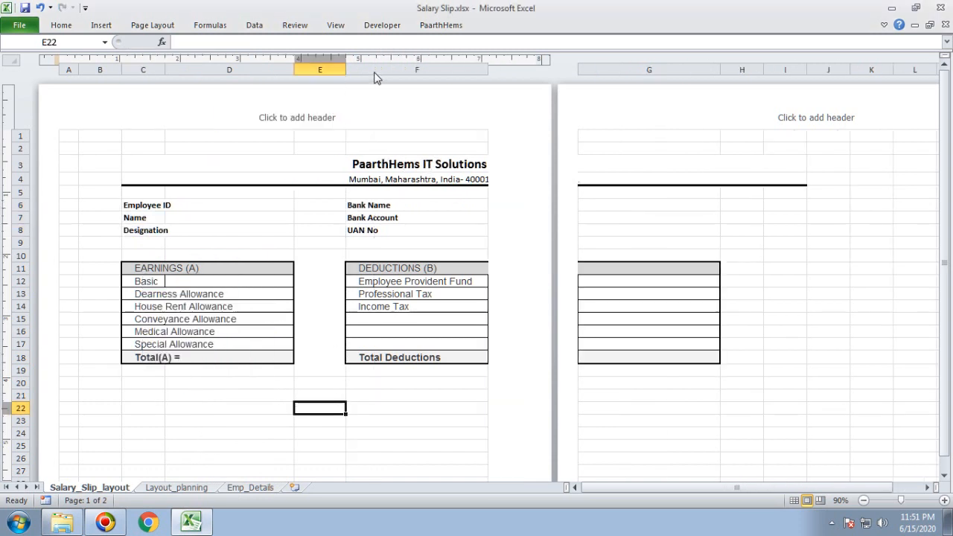
{"action": "left_click_drag", "start_coordinate": [345, 72], "coordinate": [317, 74]}
{"action": "left_click_drag", "start_coordinate": [122, 73], "coordinate": [98, 75]}
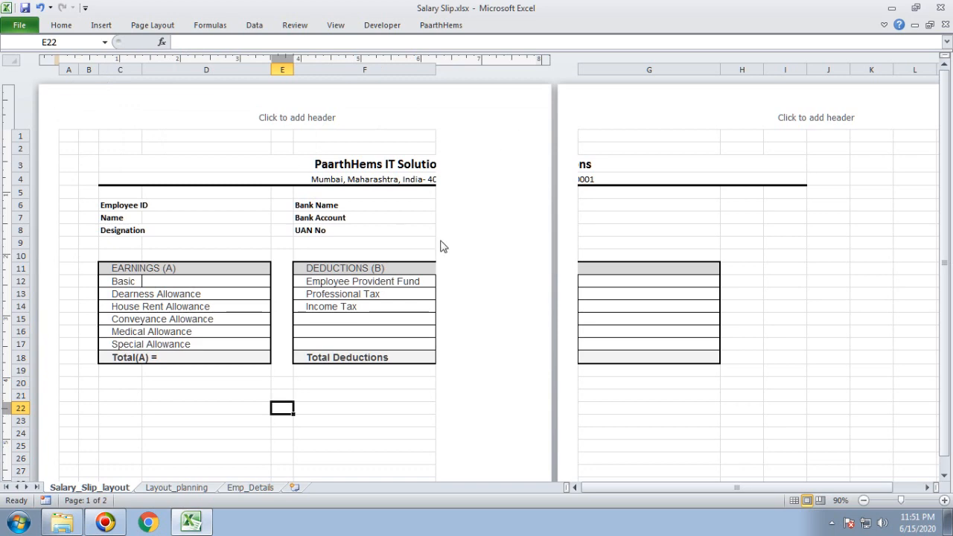
{"action": "left_click_drag", "start_coordinate": [199, 304], "coordinate": [145, 297]}
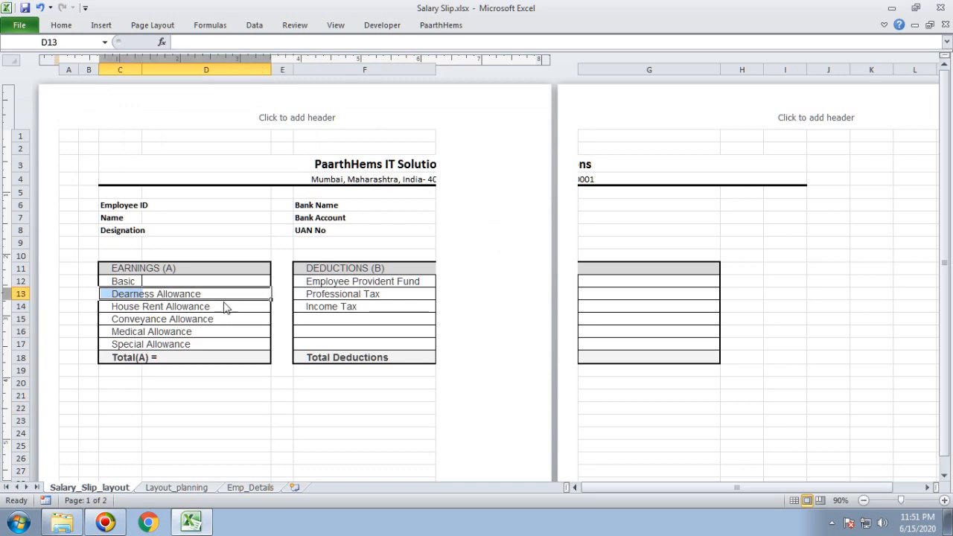
{"action": "left_click", "coordinate": [884, 25]}
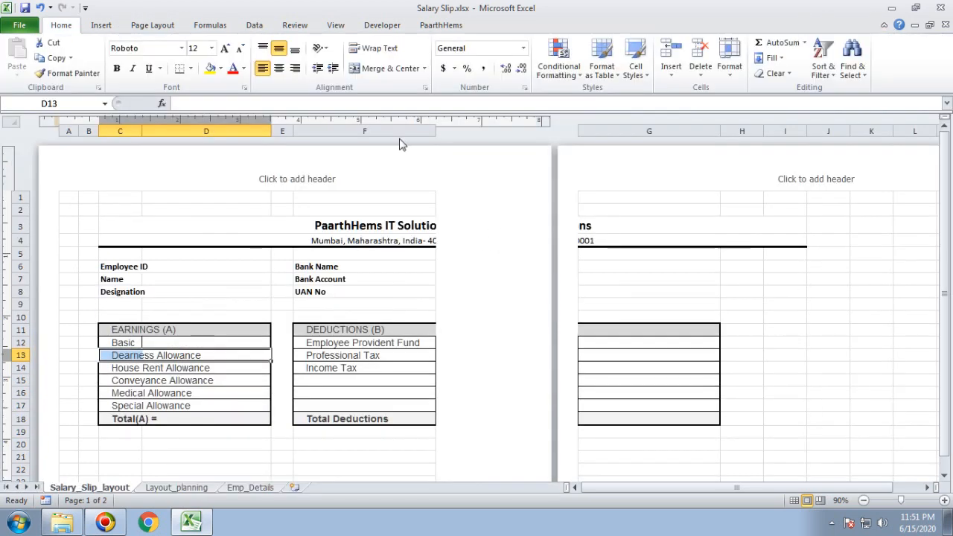
{"action": "left_click", "coordinate": [143, 368]}
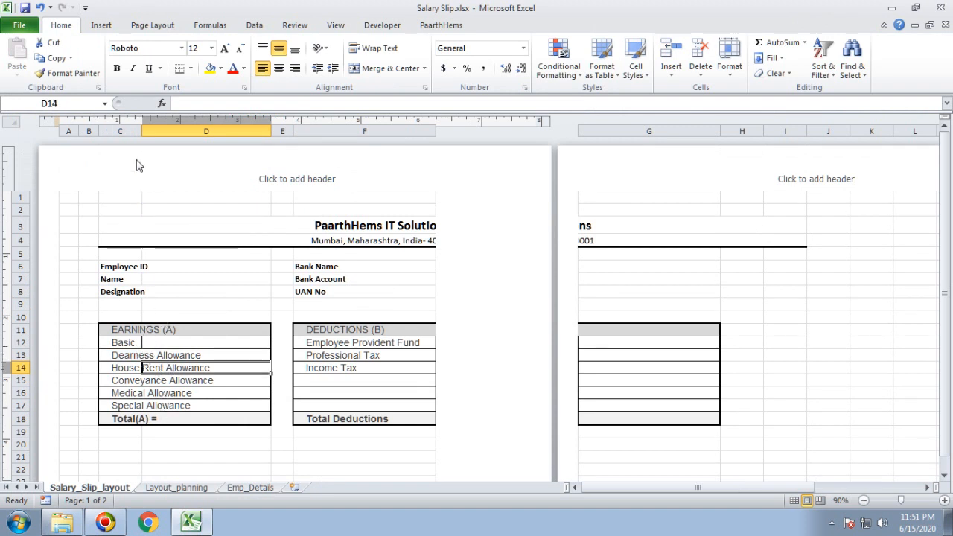
{"action": "double_click", "coordinate": [142, 132]}
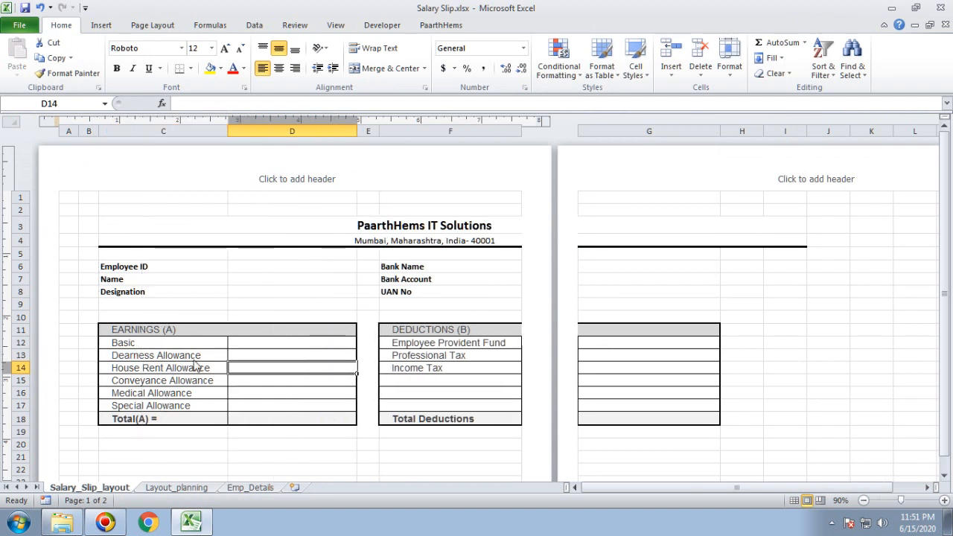
Set the font of the earnings and deductions range B10:G19 to Calibri, size 9.
{"action": "left_click", "coordinate": [198, 357]}
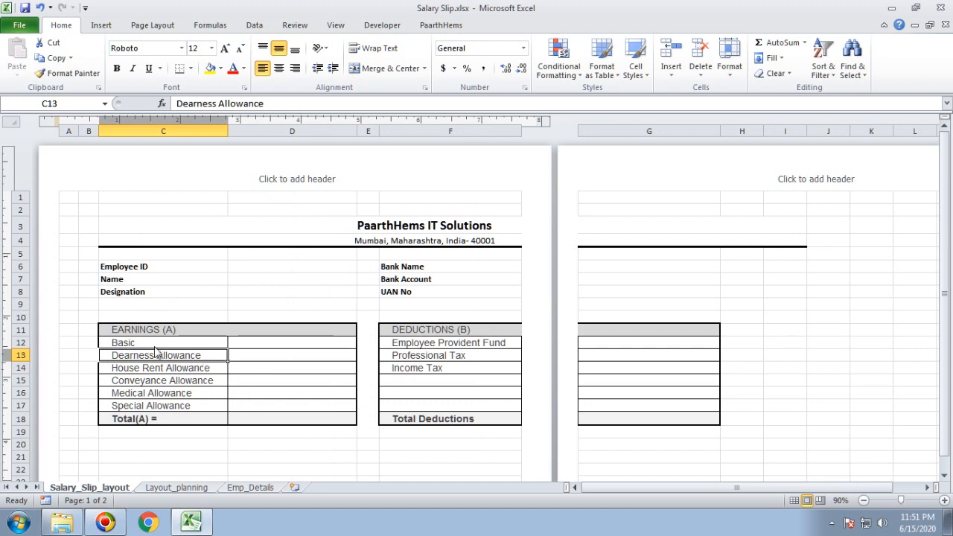
{"action": "left_click", "coordinate": [132, 294]}
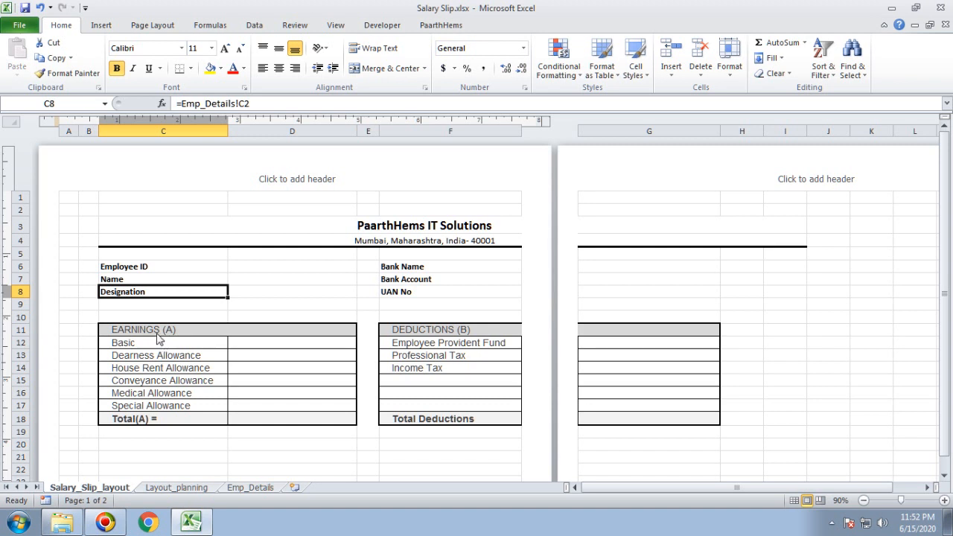
{"action": "left_click", "coordinate": [157, 336]}
{"action": "left_click", "coordinate": [158, 371]}
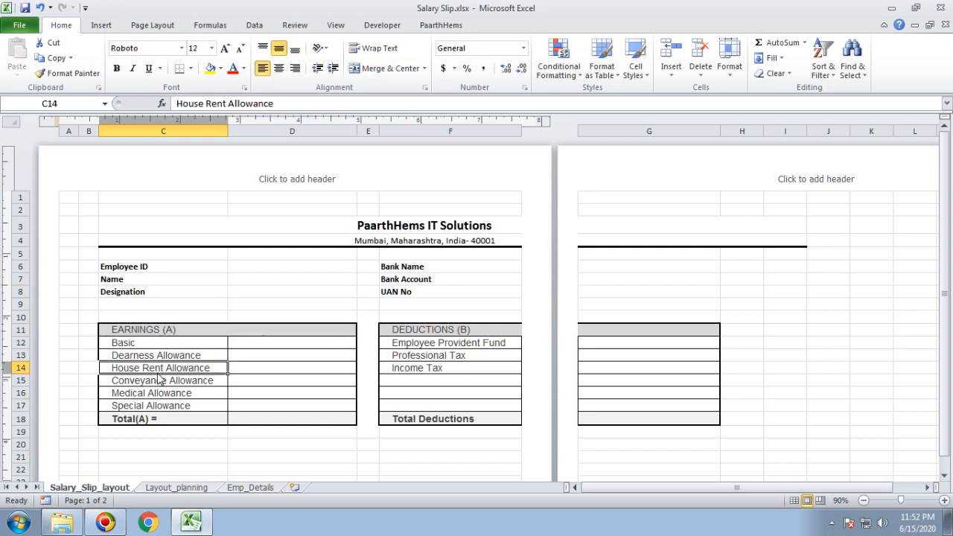
{"action": "left_click", "coordinate": [98, 314]}
{"action": "left_click", "coordinate": [138, 367]}
{"action": "left_click_drag", "start_coordinate": [85, 315], "coordinate": [566, 439]}
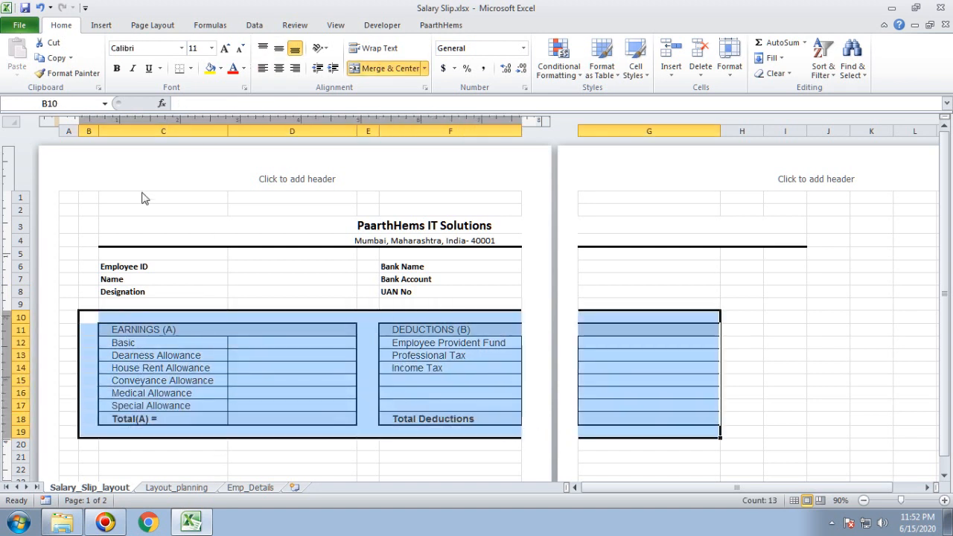
{"action": "left_click", "coordinate": [181, 48]}
{"action": "left_click", "coordinate": [164, 66]}
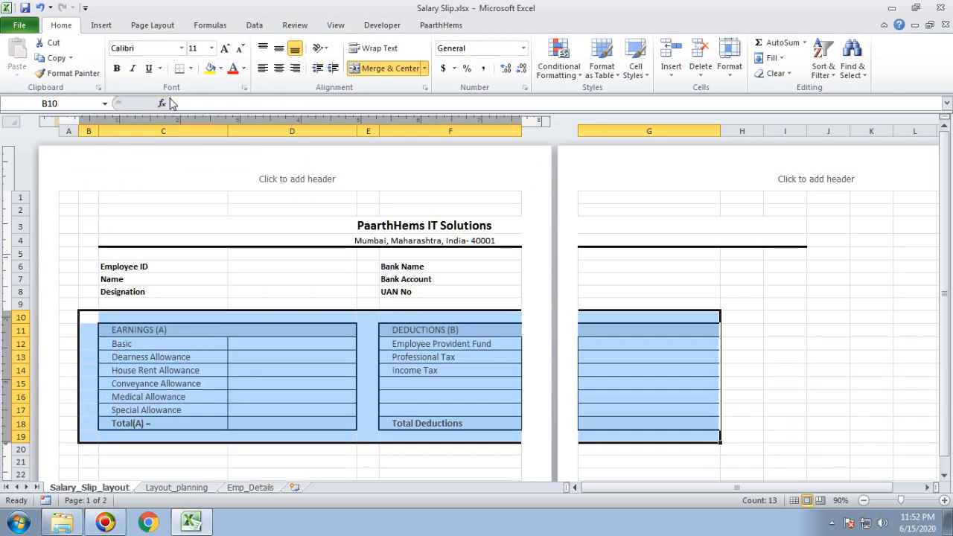
{"action": "left_click", "coordinate": [211, 48]}
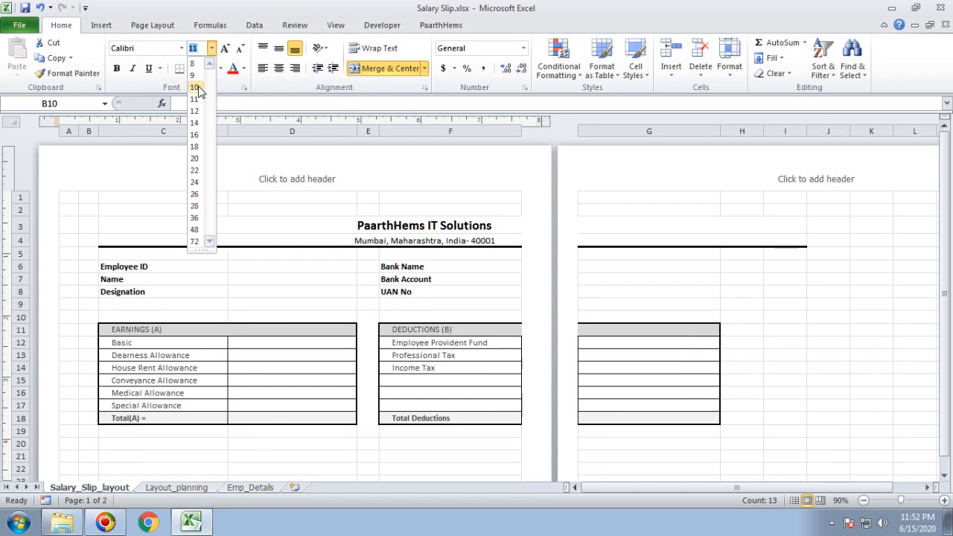
{"action": "left_click", "coordinate": [194, 77]}
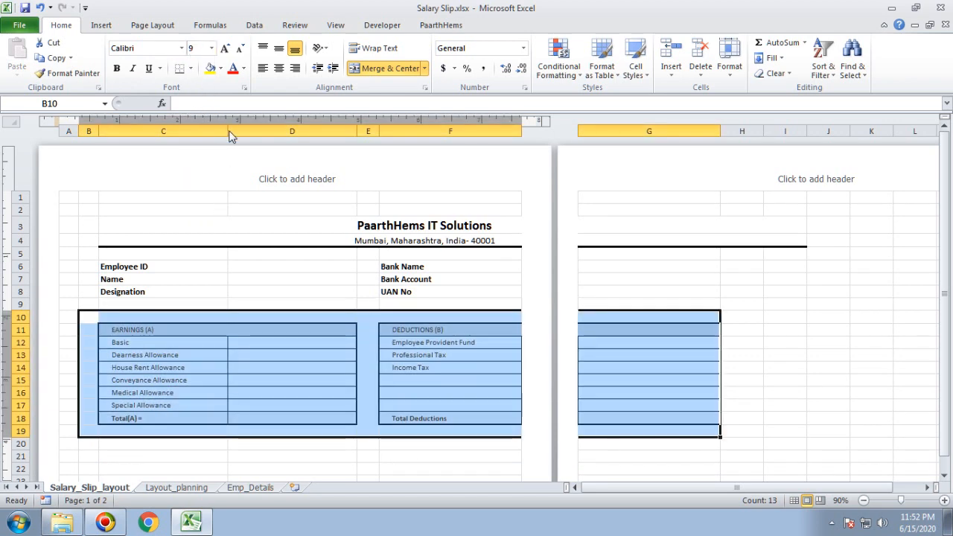
Narrow columns C, D and F closer to their contents so that column G moves onto the first page.
{"action": "left_click_drag", "start_coordinate": [231, 136], "coordinate": [202, 132]}
{"action": "left_click", "coordinate": [265, 342]}
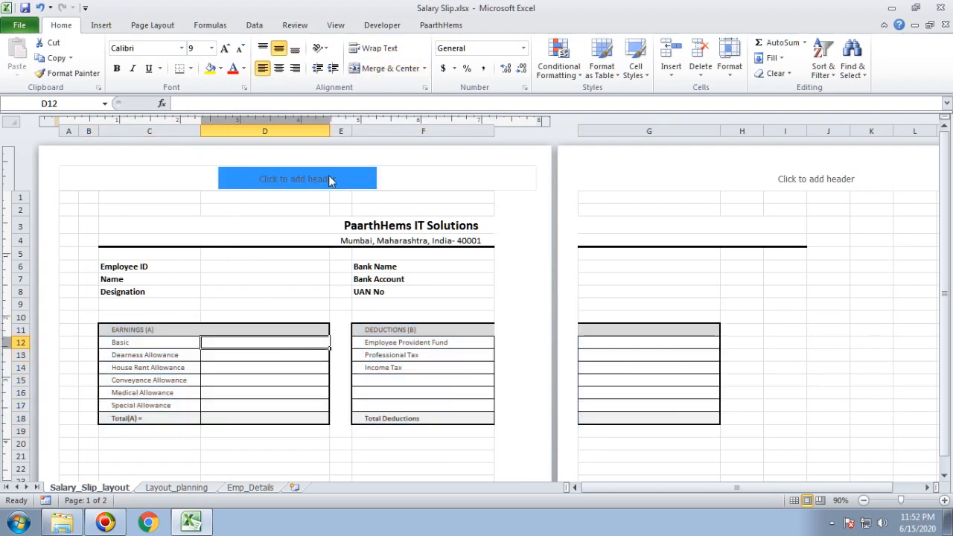
{"action": "left_click_drag", "start_coordinate": [330, 133], "coordinate": [332, 134]}
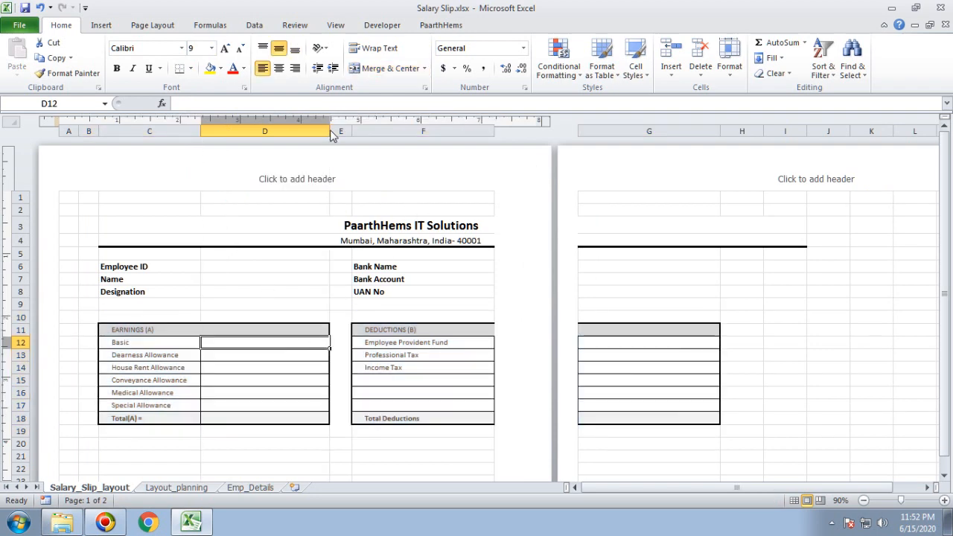
{"action": "left_click_drag", "start_coordinate": [330, 132], "coordinate": [284, 134]}
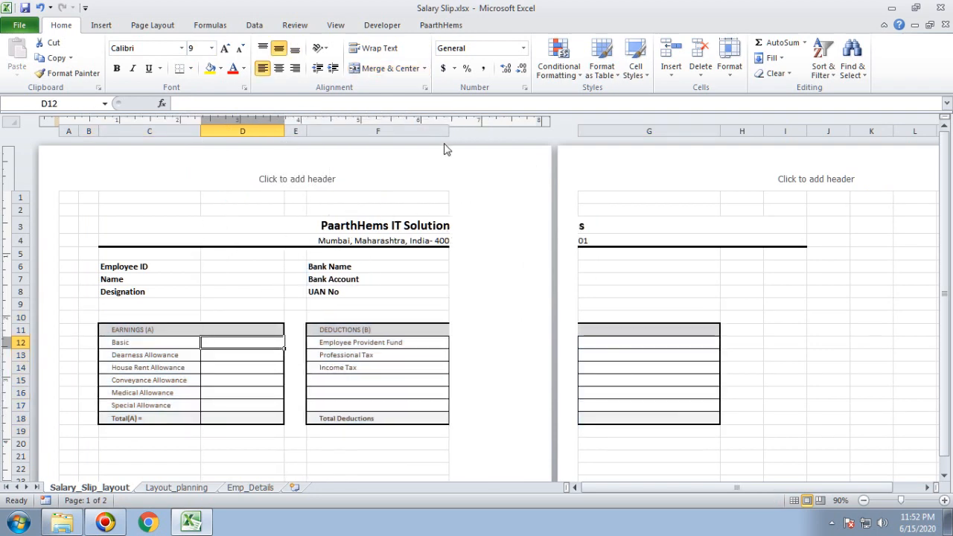
{"action": "left_click_drag", "start_coordinate": [449, 135], "coordinate": [414, 141]}
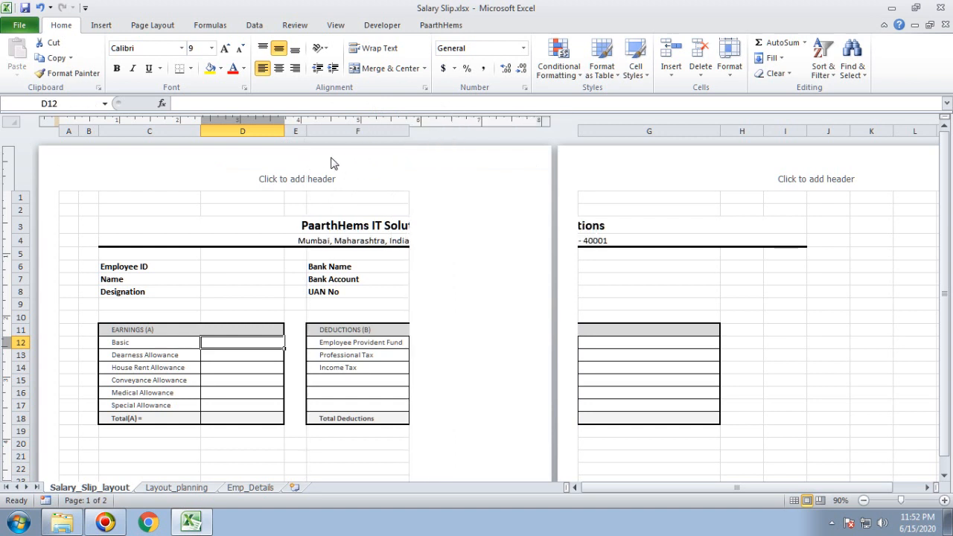
{"action": "left_click_drag", "start_coordinate": [200, 131], "coordinate": [188, 138]}
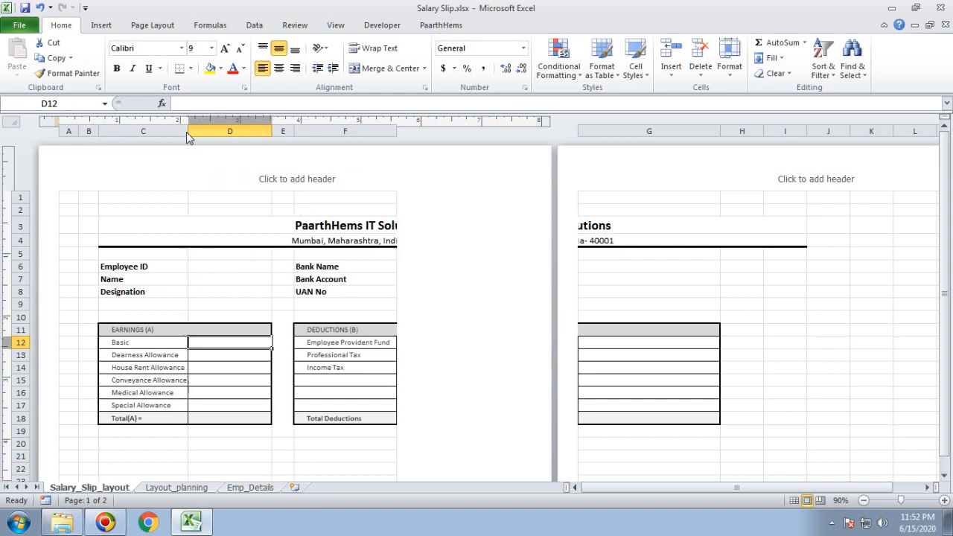
{"action": "left_click_drag", "start_coordinate": [397, 131], "coordinate": [389, 138]}
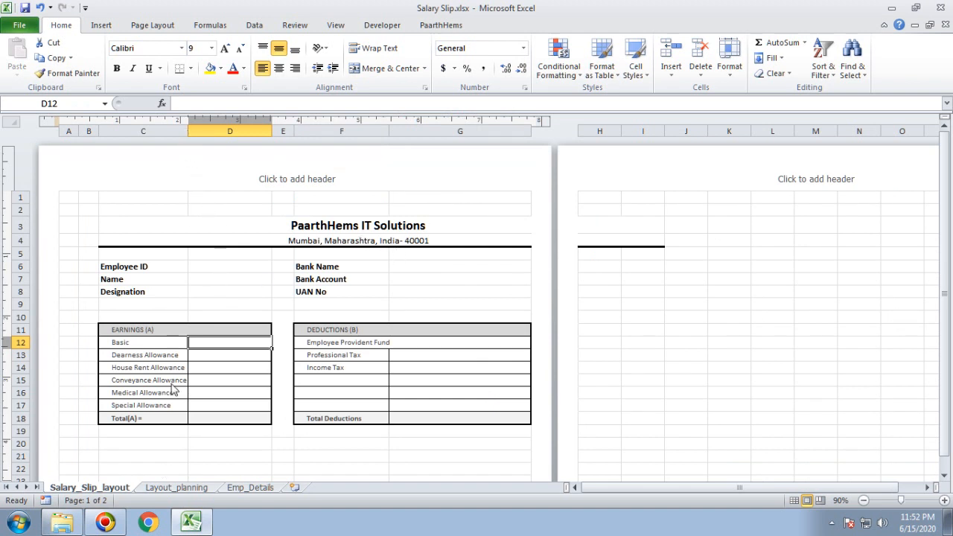
Shorten the Dearness Allowance label in C13 to DA and the House Rent Allowance label in C14 to HRA.
{"action": "left_click", "coordinate": [184, 357]}
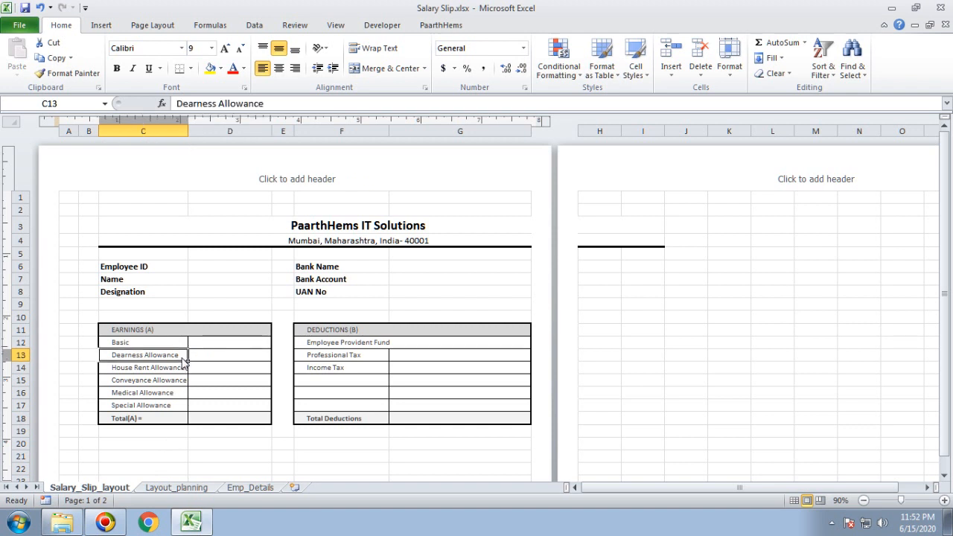
{"action": "double_click", "coordinate": [184, 360]}
{"action": "left_click_drag", "start_coordinate": [184, 359], "coordinate": [103, 358]}
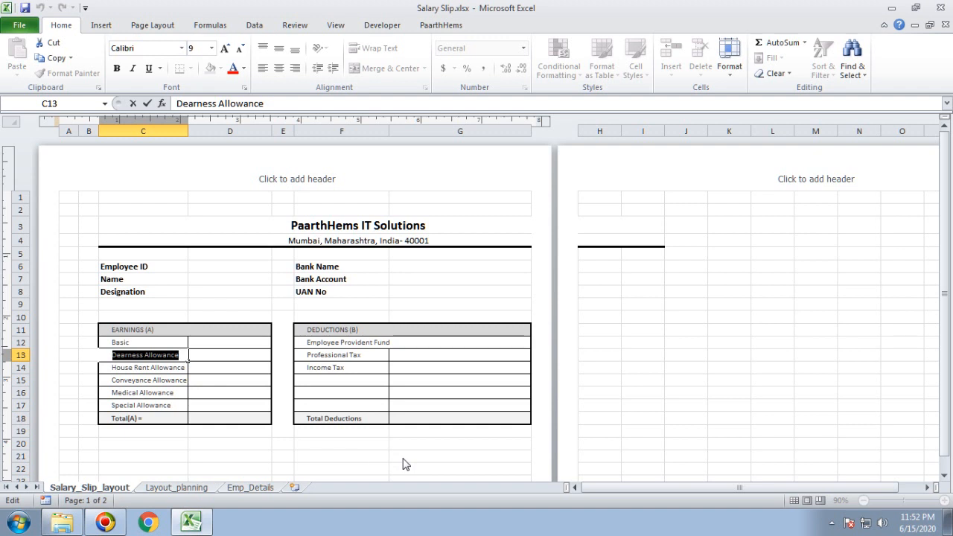
{"action": "type", "text": "DA"}
{"action": "key", "text": "Return"}
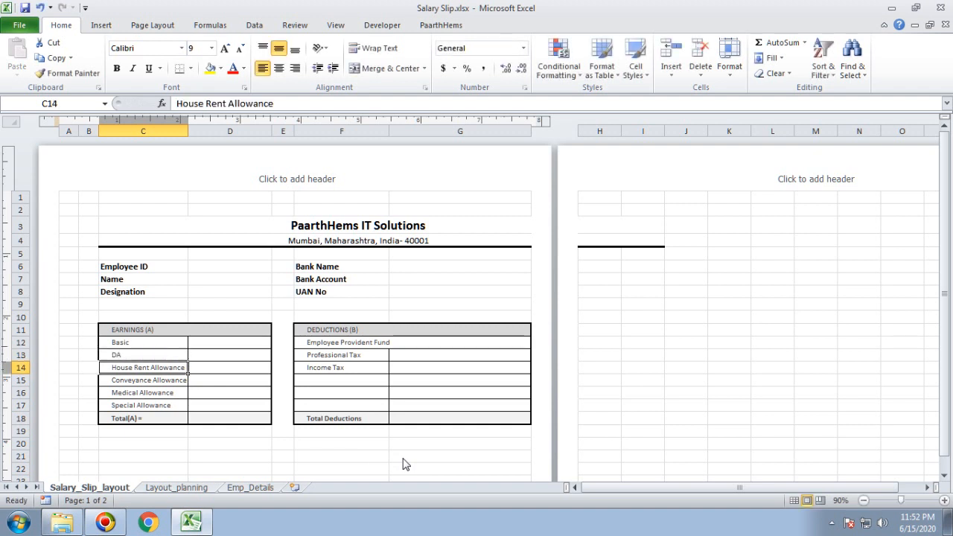
{"action": "type", "text": "HRA"}
{"action": "key", "text": "Return"}
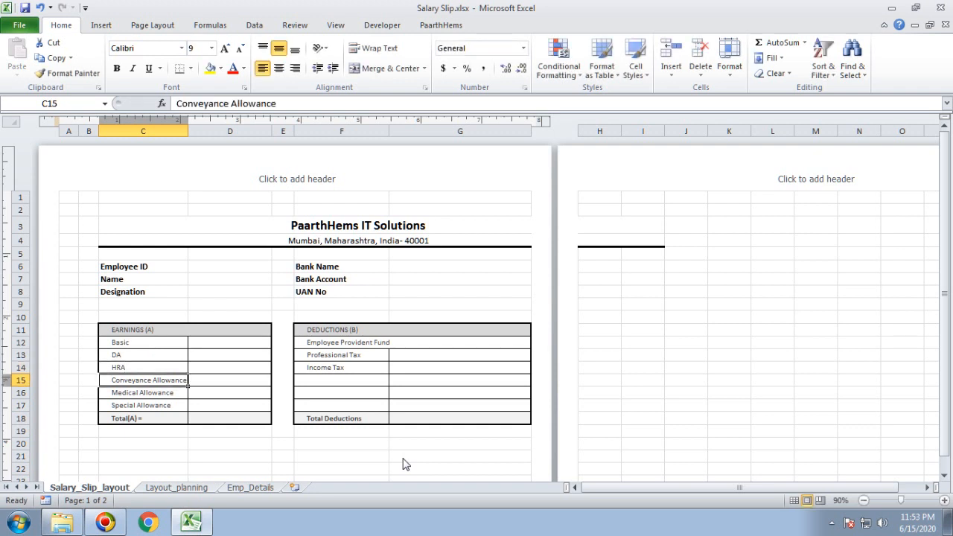
Replace the Employee Provident Fund label in F12 with PF.
{"action": "left_click", "coordinate": [291, 449]}
{"action": "left_click", "coordinate": [347, 344]}
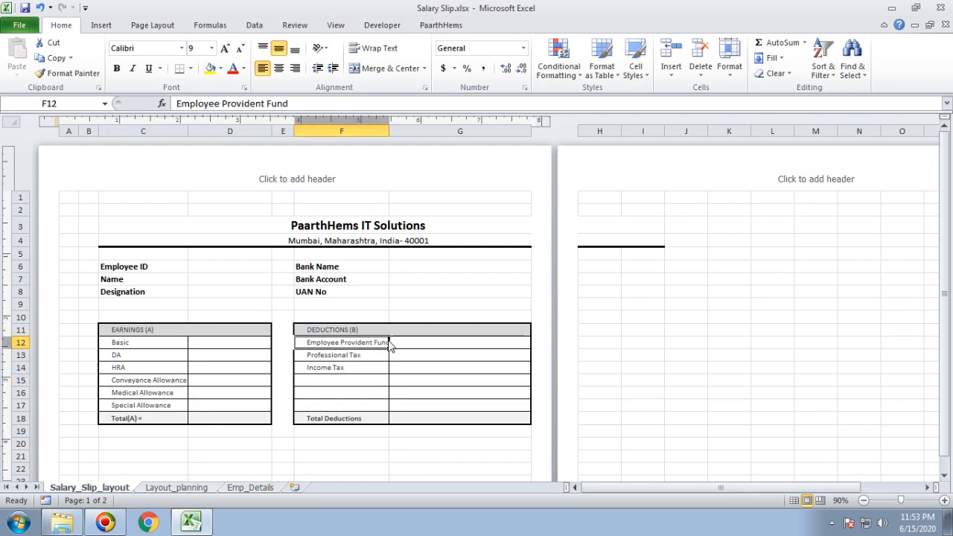
{"action": "type", "text": "PF"}
{"action": "key", "text": "Return"}
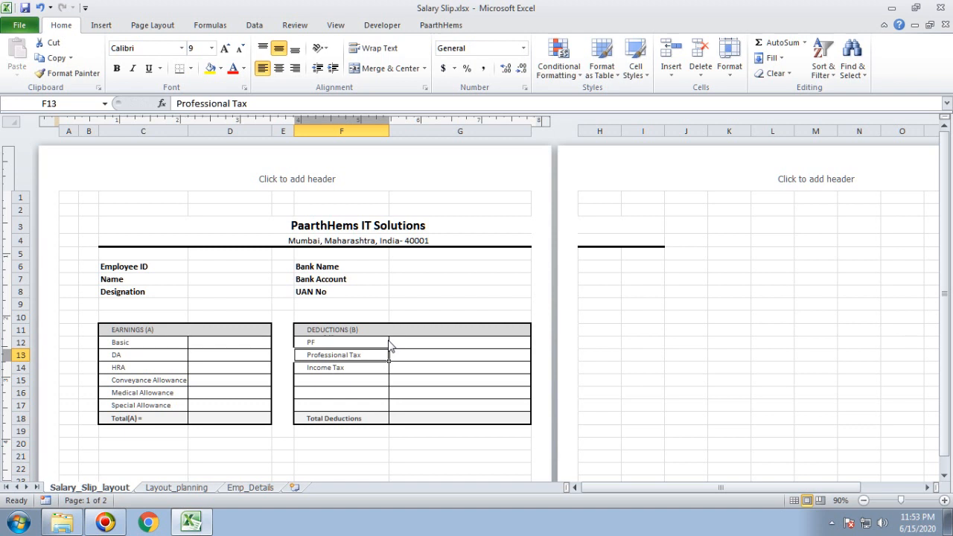
Autofit column F to its shorter labels and narrow column G so the slip fits on one page.
{"action": "double_click", "coordinate": [388, 134]}
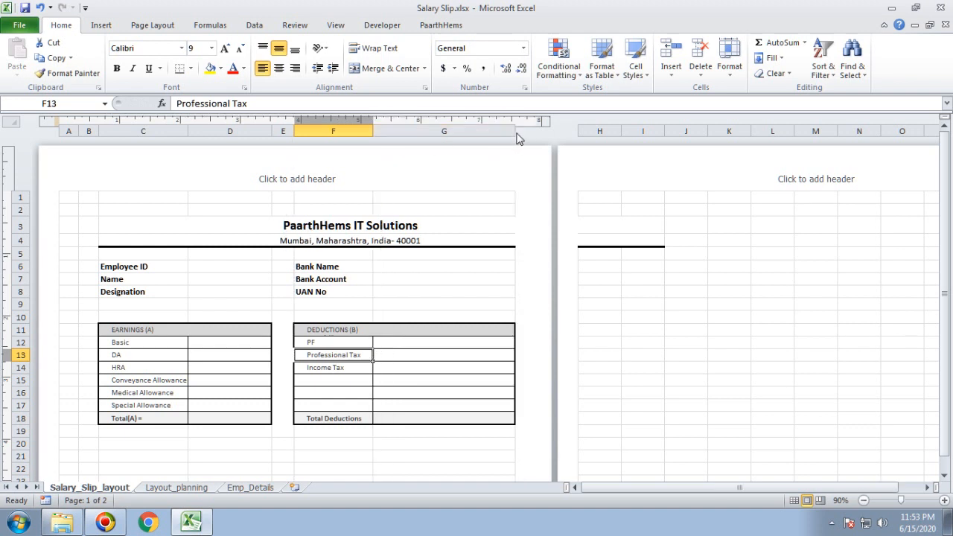
{"action": "left_click_drag", "start_coordinate": [515, 139], "coordinate": [433, 138]}
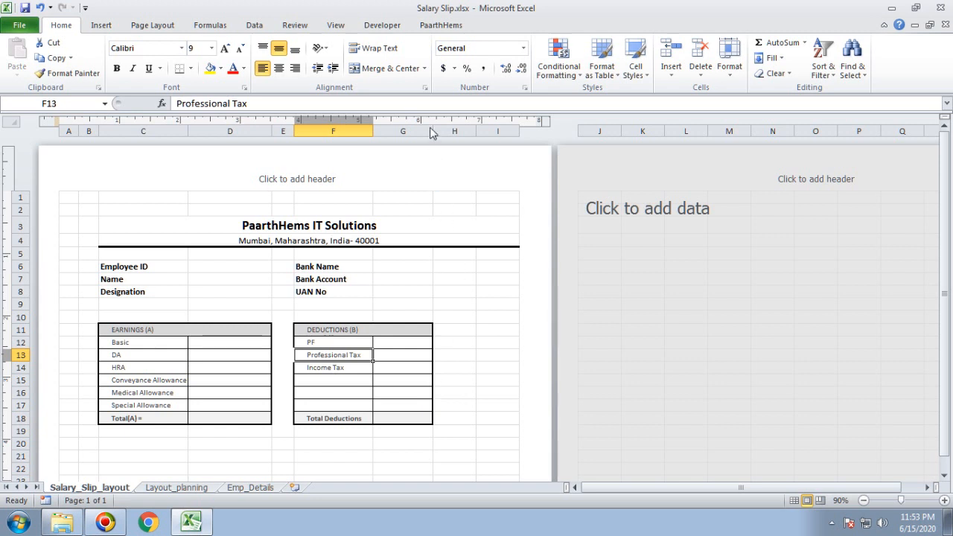
{"action": "left_click_drag", "start_coordinate": [435, 136], "coordinate": [449, 140]}
{"action": "left_click", "coordinate": [357, 393]}
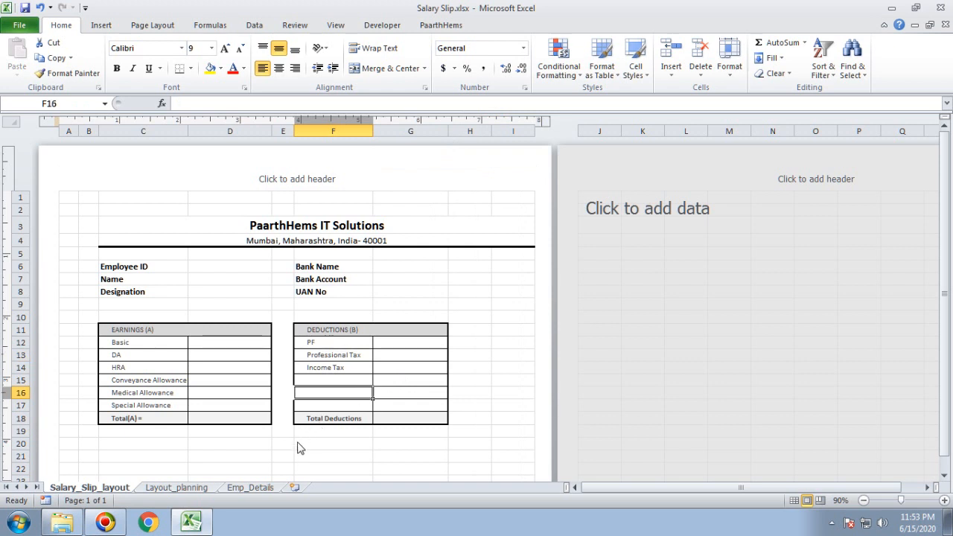
{"action": "left_click", "coordinate": [289, 456]}
Bold and centre the EARNINGS (A) heading in C11 and the DEDUCTIONS (B) heading in F11.
{"action": "left_click", "coordinate": [179, 335]}
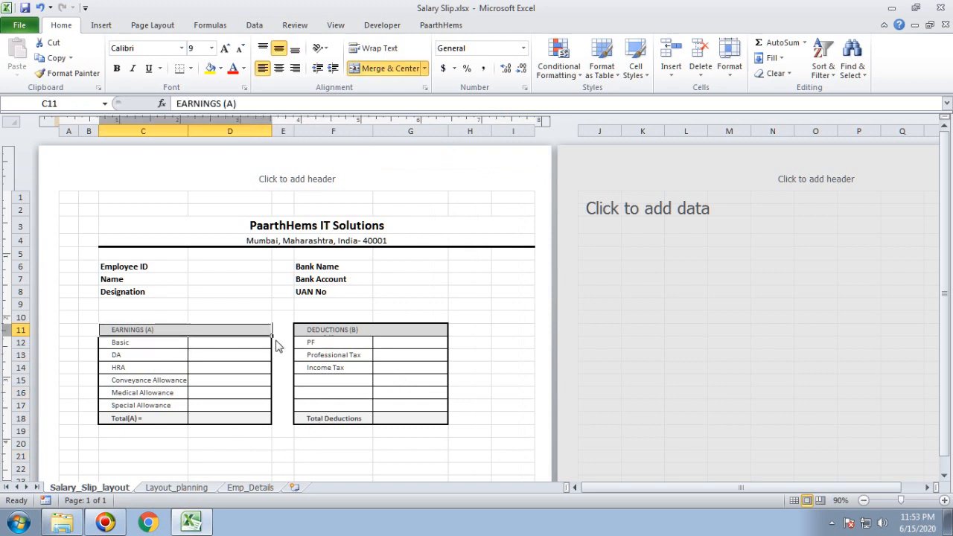
{"action": "key", "text": "ctrl+b"}
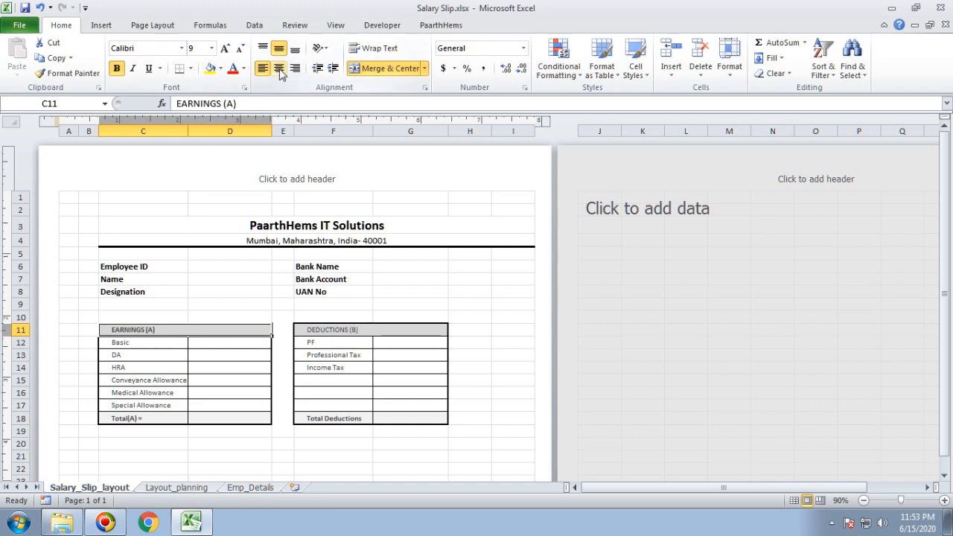
{"action": "left_click", "coordinate": [280, 69]}
{"action": "left_click", "coordinate": [359, 332]}
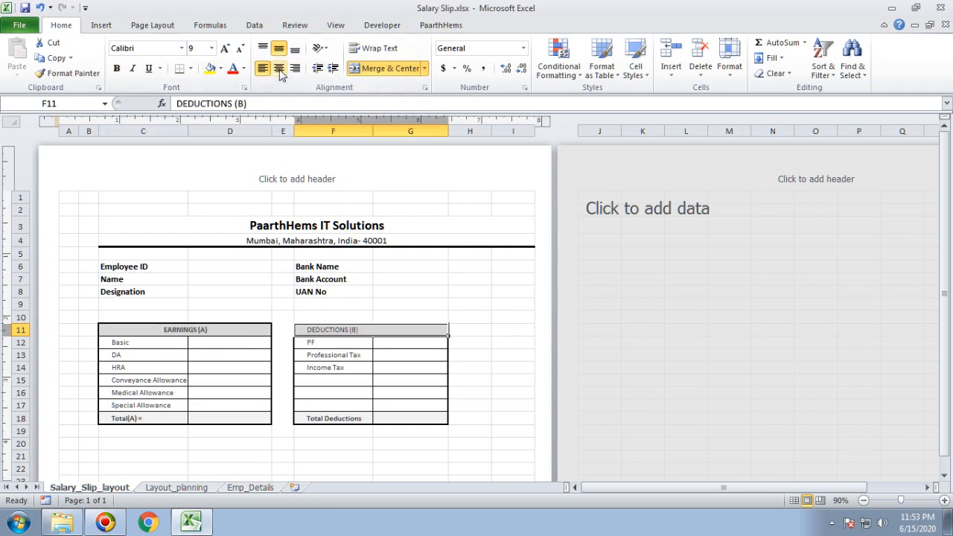
{"action": "left_click", "coordinate": [280, 68]}
{"action": "key", "text": "ctrl+b"}
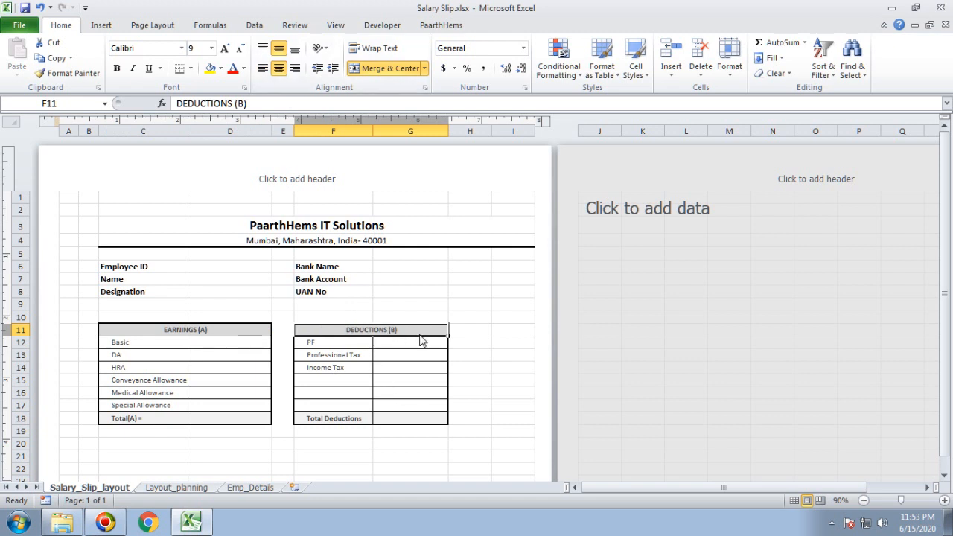
{"action": "left_click", "coordinate": [260, 385]}
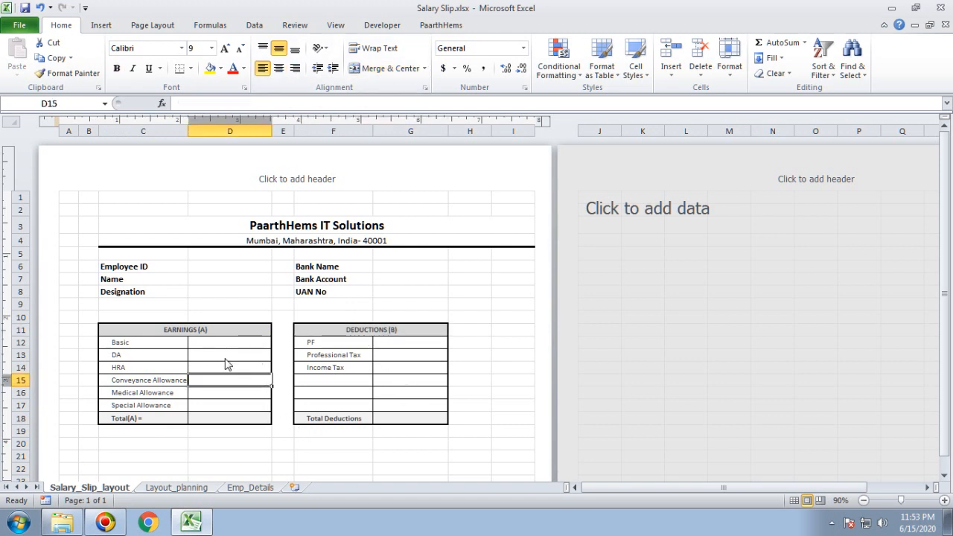
Apply the grey fill of the EARNINGS (A) heading to the total rows C18:D18 and F18:G18.
{"action": "left_click", "coordinate": [145, 331]}
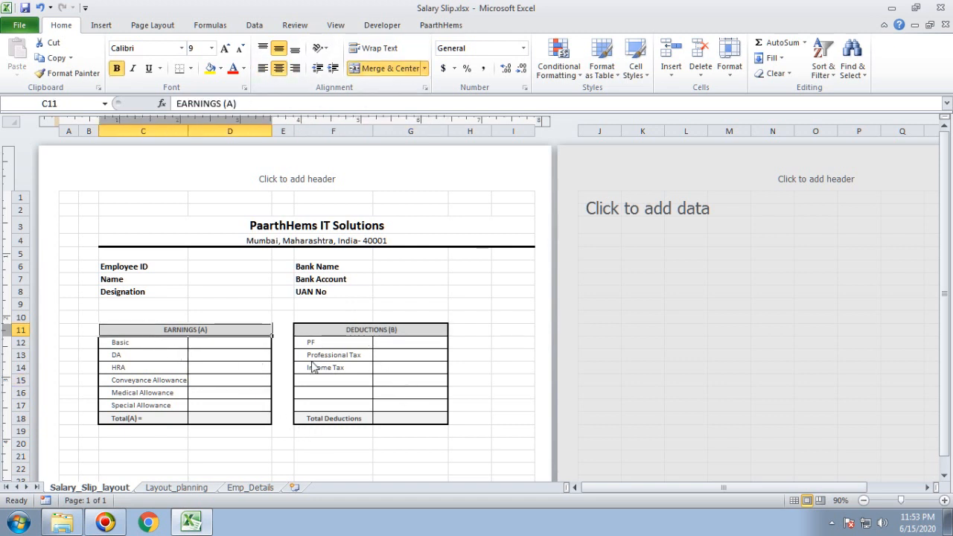
{"action": "left_click", "coordinate": [221, 69]}
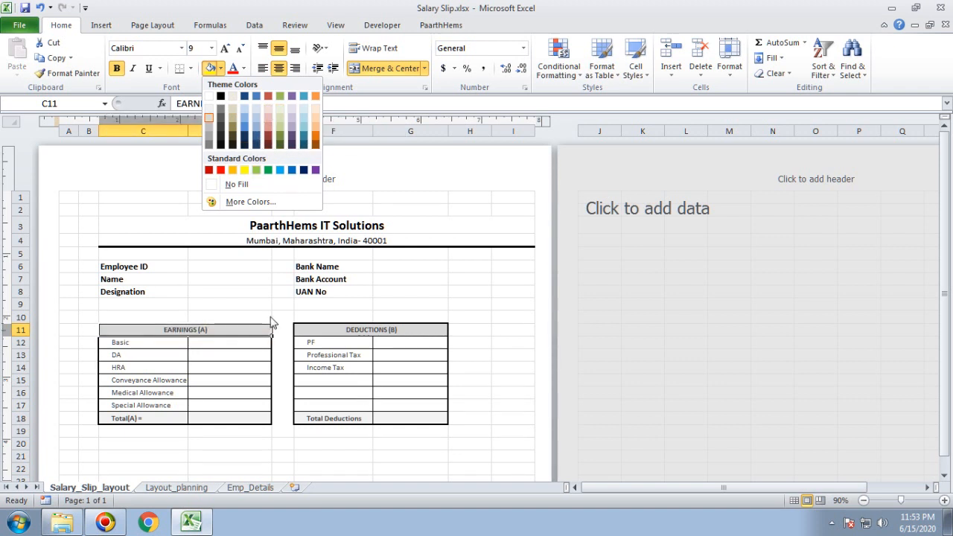
{"action": "left_click", "coordinate": [302, 300]}
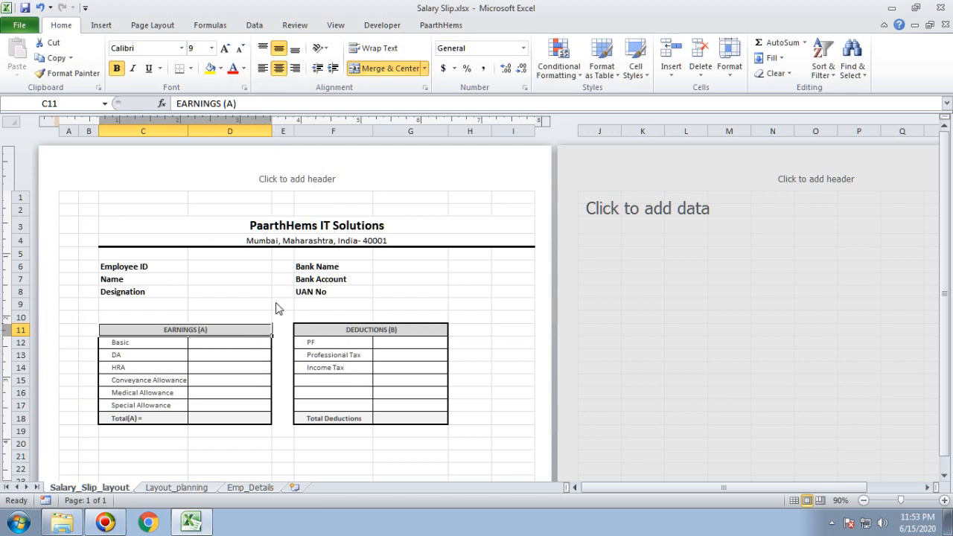
{"action": "left_click", "coordinate": [220, 68]}
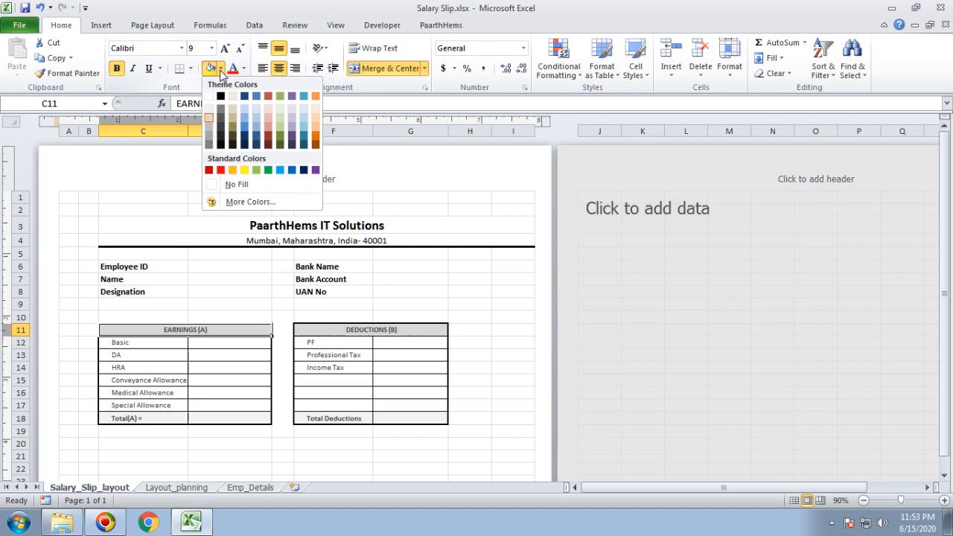
{"action": "left_click", "coordinate": [208, 119]}
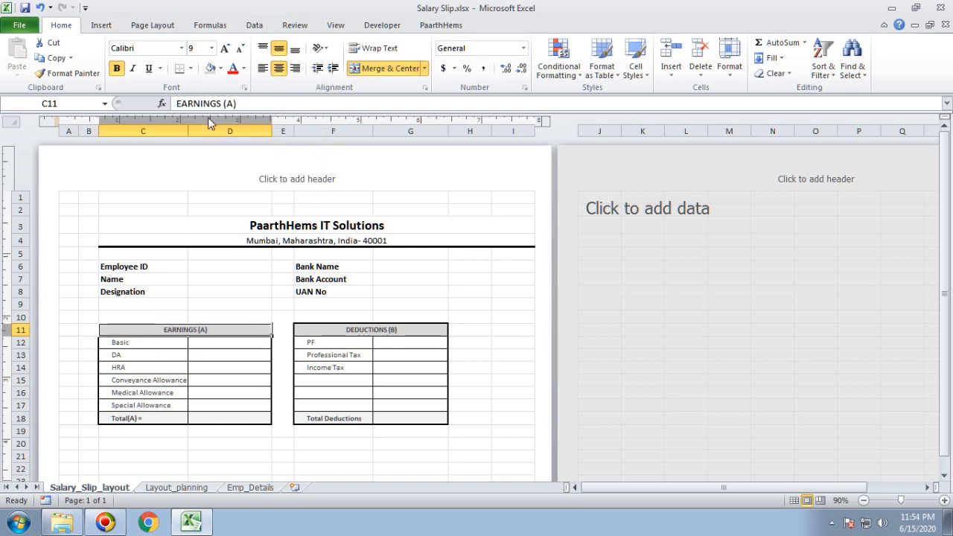
{"action": "left_click", "coordinate": [325, 331]}
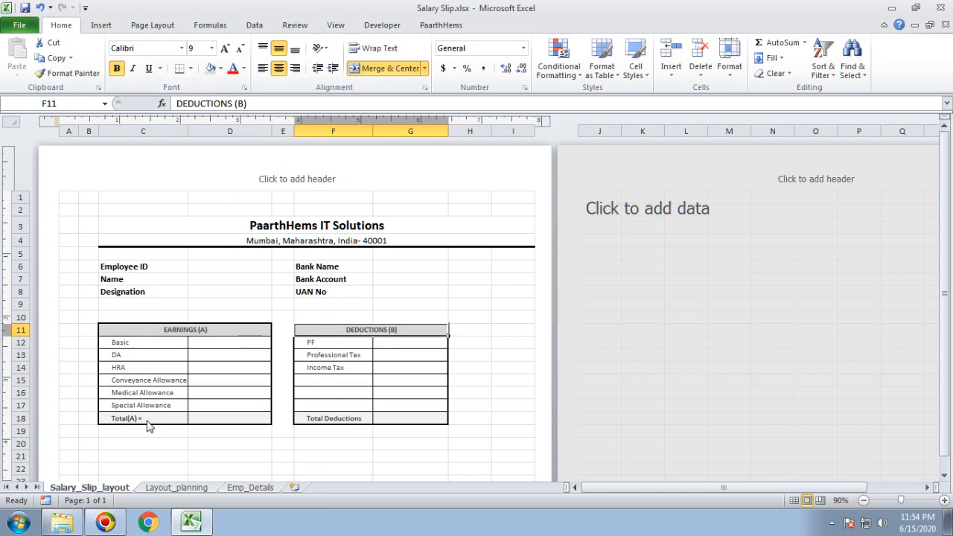
{"action": "left_click_drag", "start_coordinate": [149, 426], "coordinate": [209, 427]}
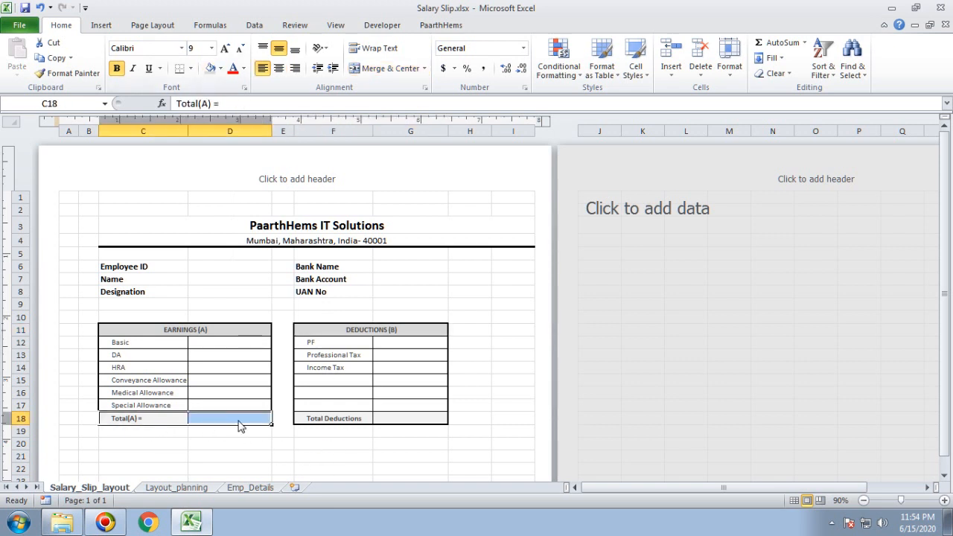
{"action": "left_click", "coordinate": [211, 68]}
{"action": "left_click_drag", "start_coordinate": [334, 419], "coordinate": [385, 420]}
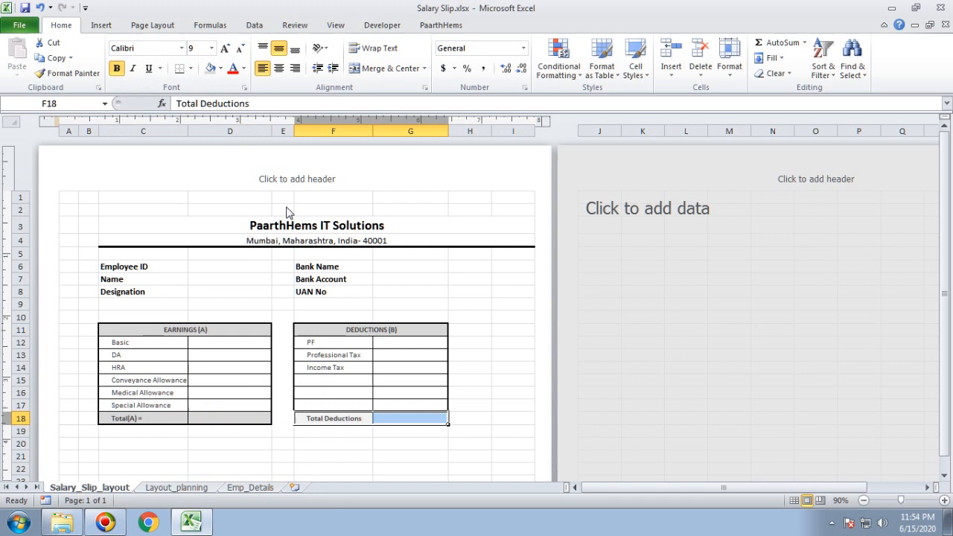
{"action": "left_click", "coordinate": [210, 68]}
Change the earnings total label in C18 to Total Earning.
{"action": "double_click", "coordinate": [168, 418]}
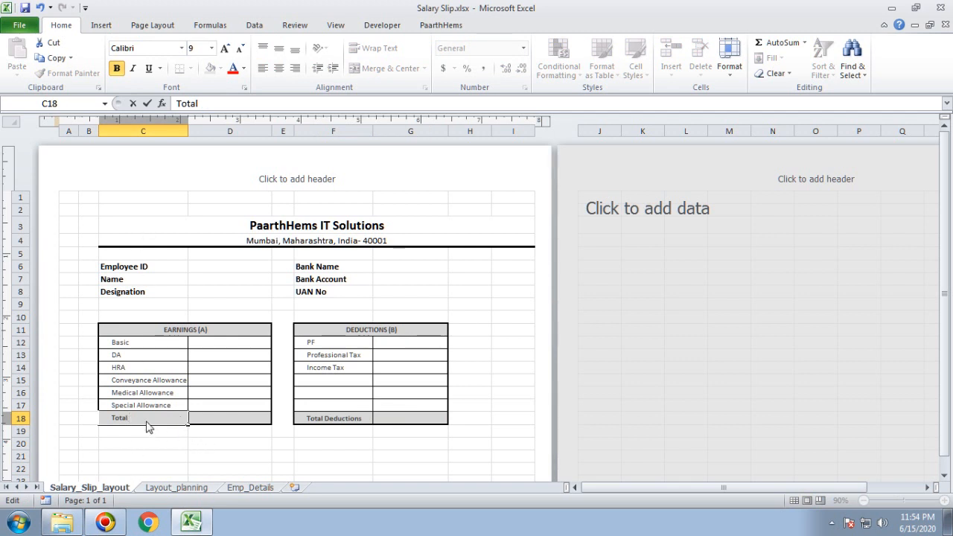
{"action": "type", "text": "Earning"}
{"action": "key", "text": "Return"}
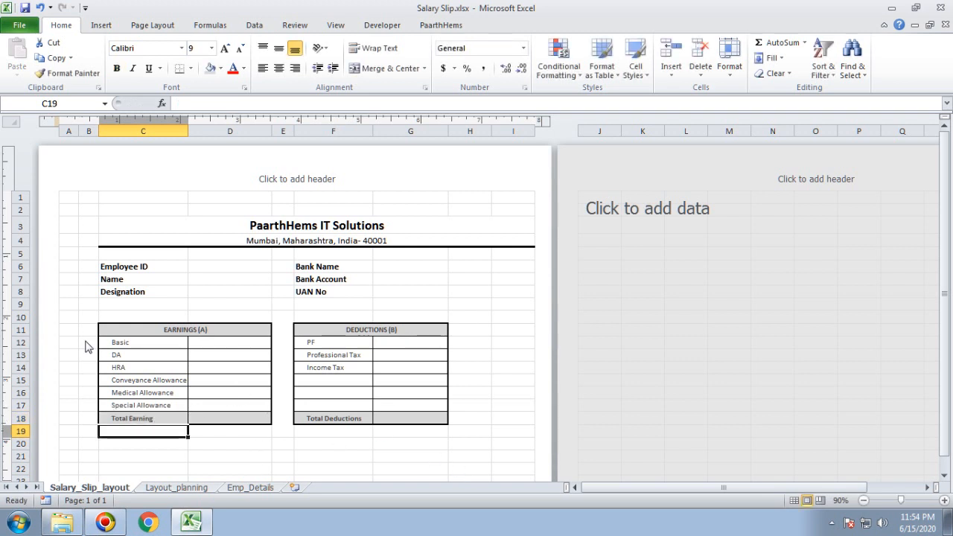
Bold the earnings labels in C12:C17 and the deductions labels in F12:F17.
{"action": "left_click_drag", "start_coordinate": [130, 346], "coordinate": [159, 408]}
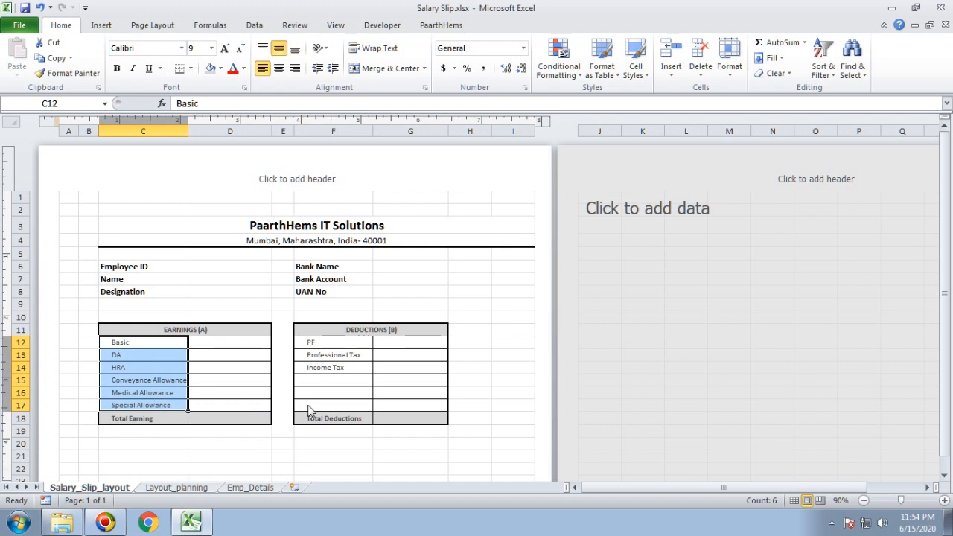
{"action": "left_click", "coordinate": [336, 383]}
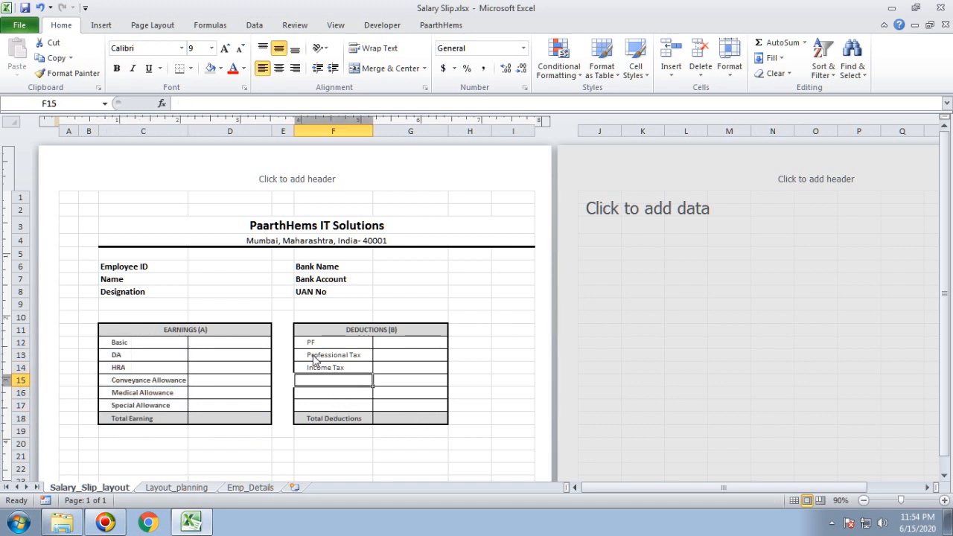
{"action": "left_click_drag", "start_coordinate": [319, 343], "coordinate": [330, 406]}
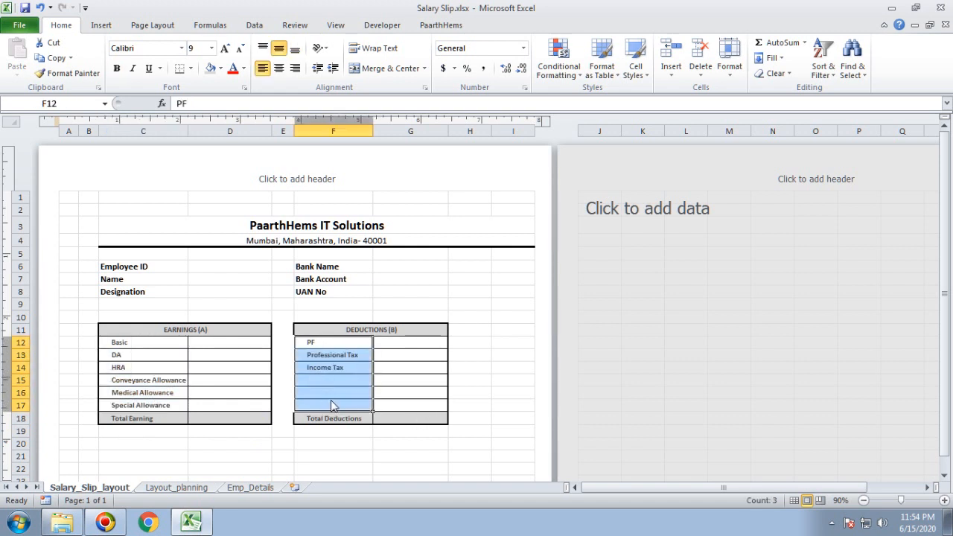
{"action": "left_click", "coordinate": [291, 468]}
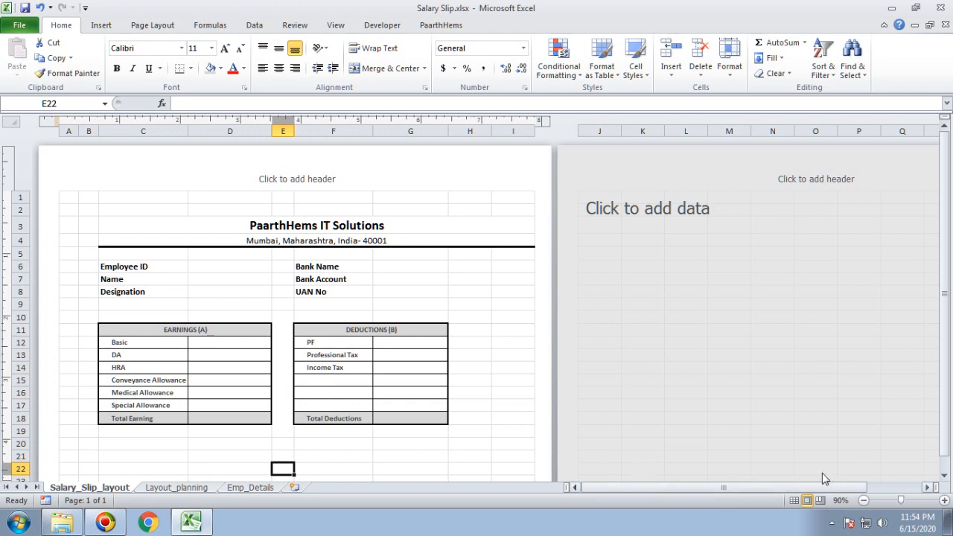
Try widening column G slightly, and undo the change.
{"action": "left_click", "coordinate": [944, 479]}
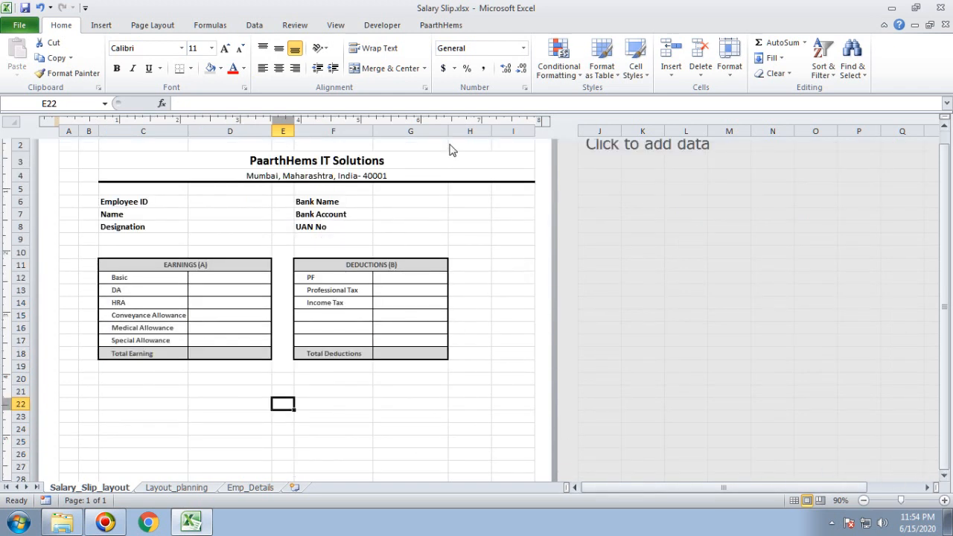
{"action": "left_click_drag", "start_coordinate": [449, 135], "coordinate": [461, 138]}
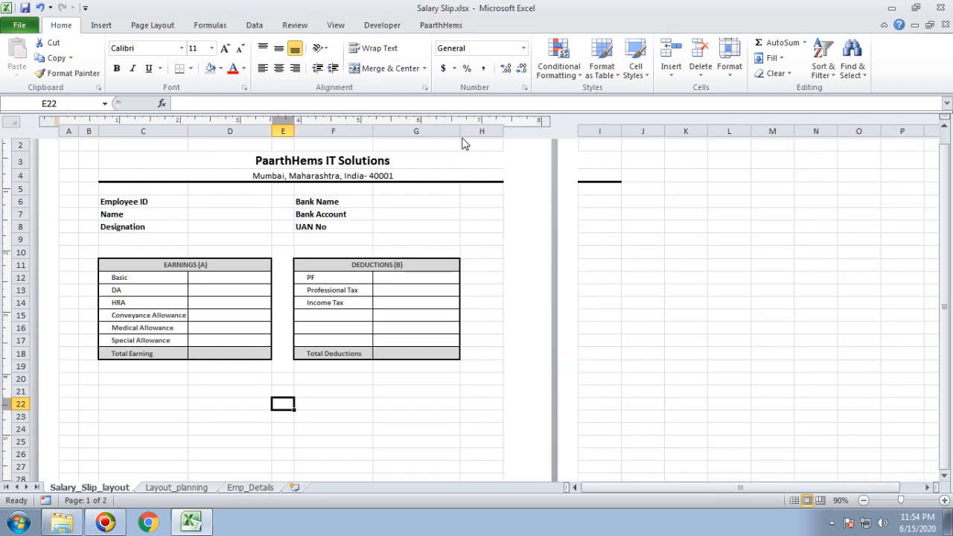
{"action": "key", "text": "ctrl+z"}
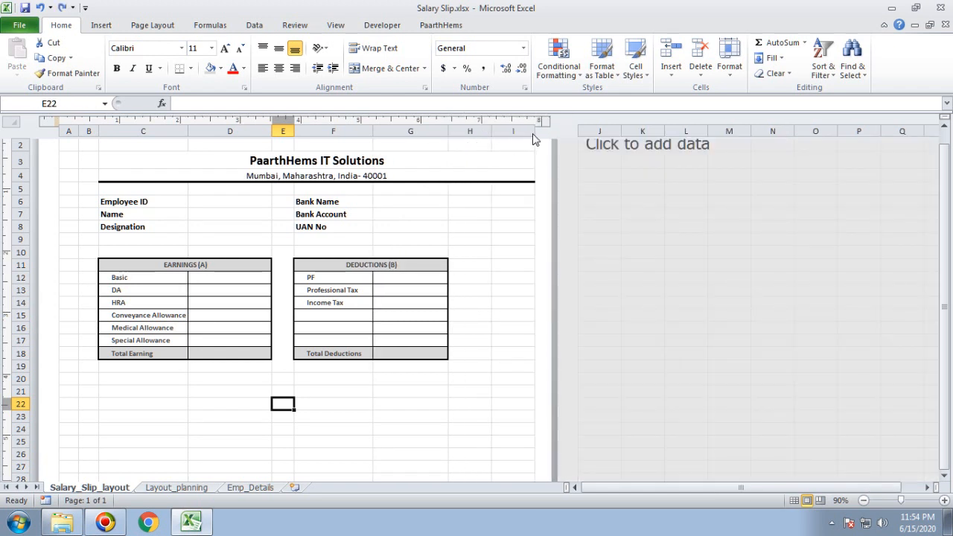
Narrow columns I and H and widen column G, keeping the slip on one page.
{"action": "left_click_drag", "start_coordinate": [529, 137], "coordinate": [519, 137]}
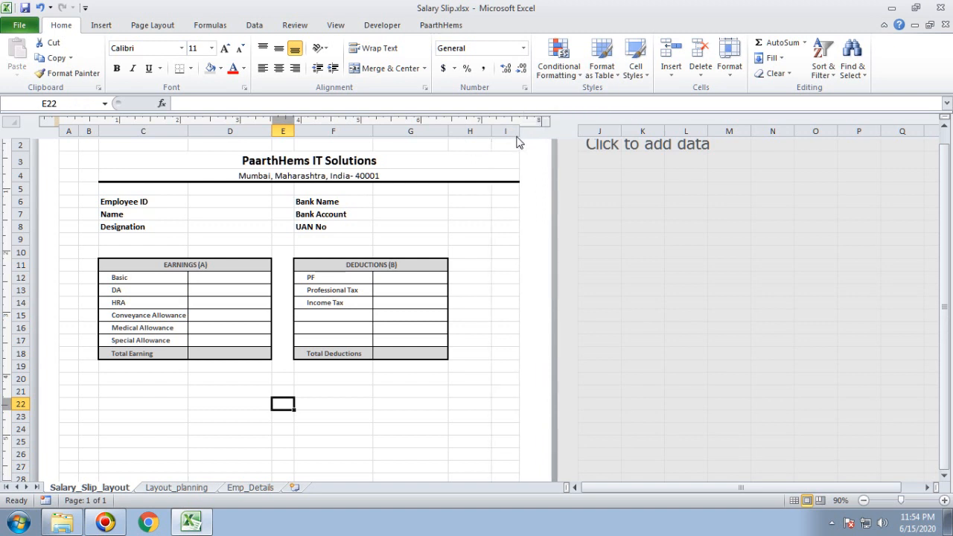
{"action": "left_click_drag", "start_coordinate": [452, 136], "coordinate": [466, 142]}
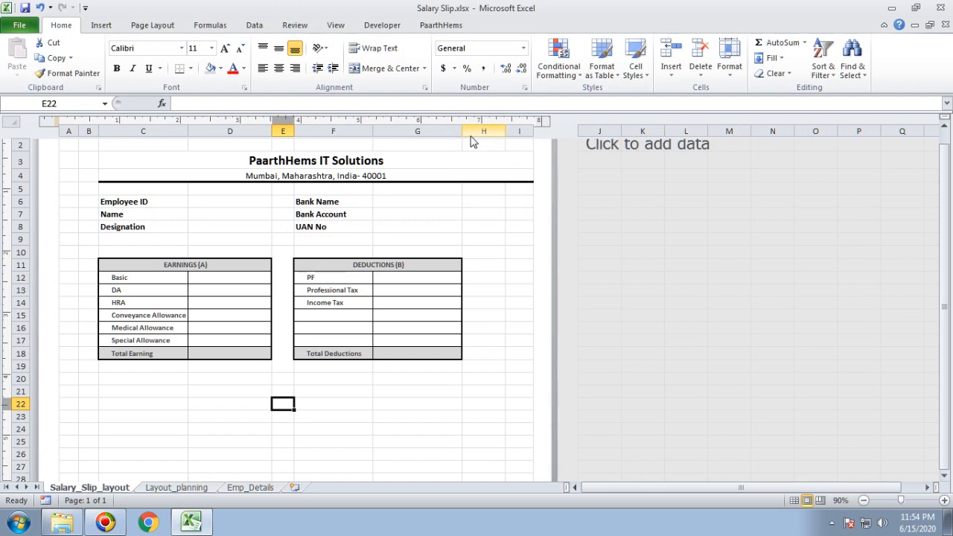
{"action": "left_click_drag", "start_coordinate": [463, 141], "coordinate": [502, 142]}
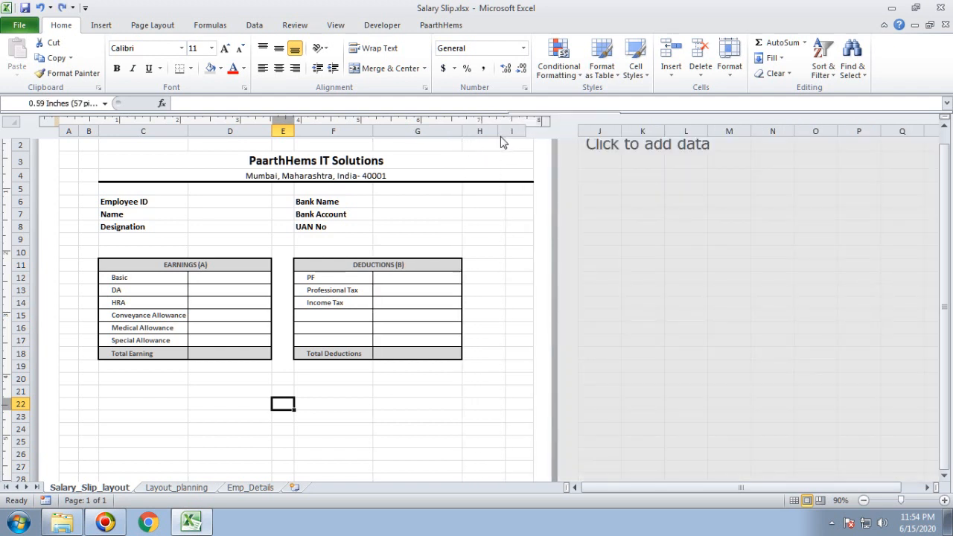
{"action": "left_click", "coordinate": [507, 277]}
Unmerge the company address in row 4, and merge and centre it across C4:G4 only.
{"action": "scroll", "coordinate": [465, 370], "scroll_direction": "up", "scroll_amount": 1}
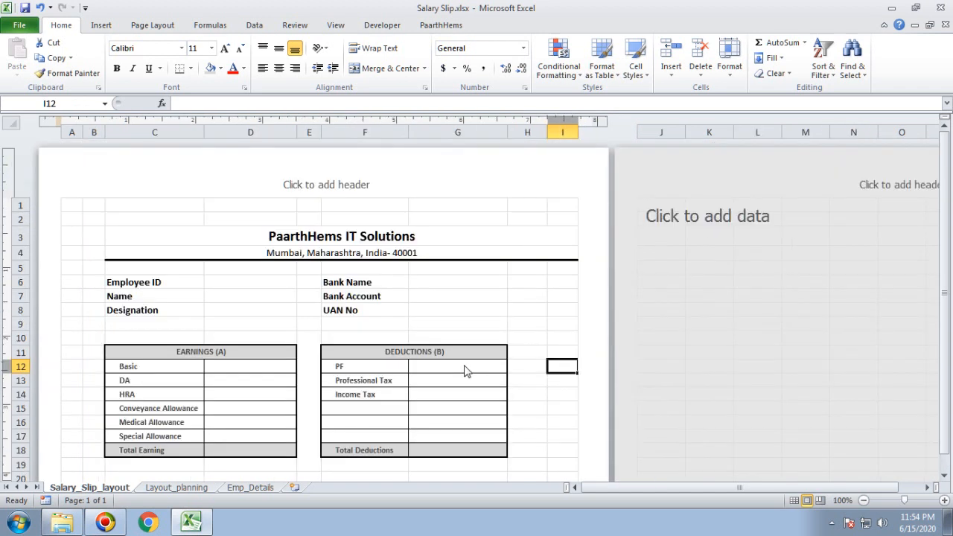
{"action": "left_click", "coordinate": [389, 257]}
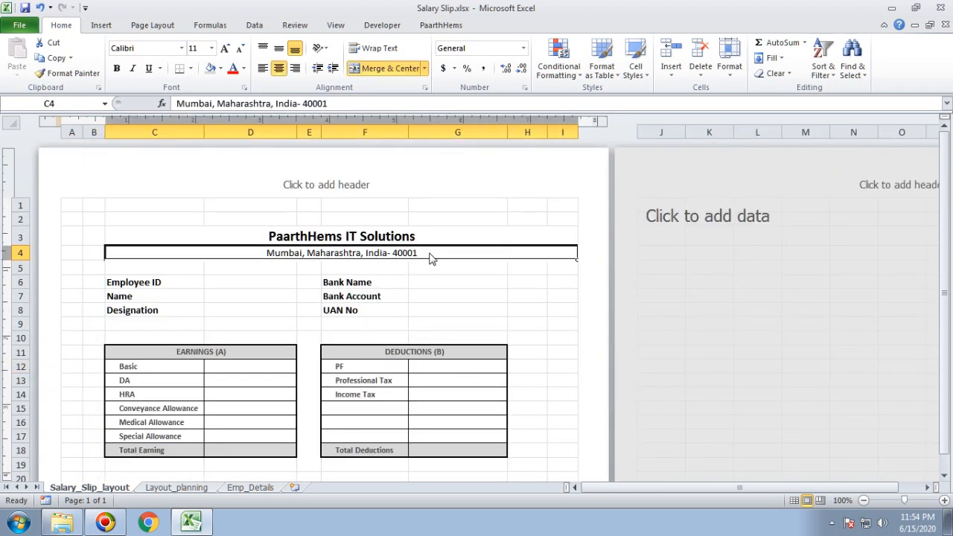
{"action": "left_click", "coordinate": [389, 71]}
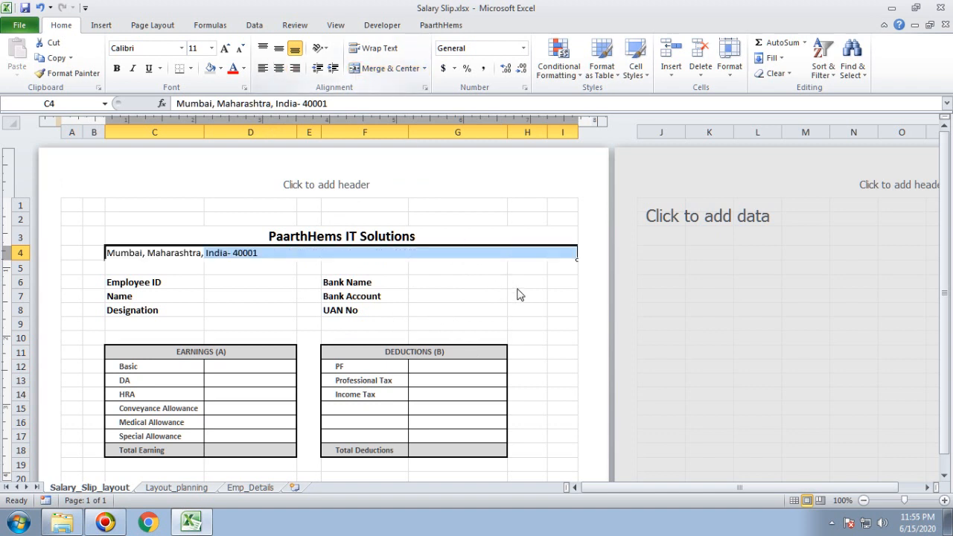
{"action": "left_click", "coordinate": [481, 255]}
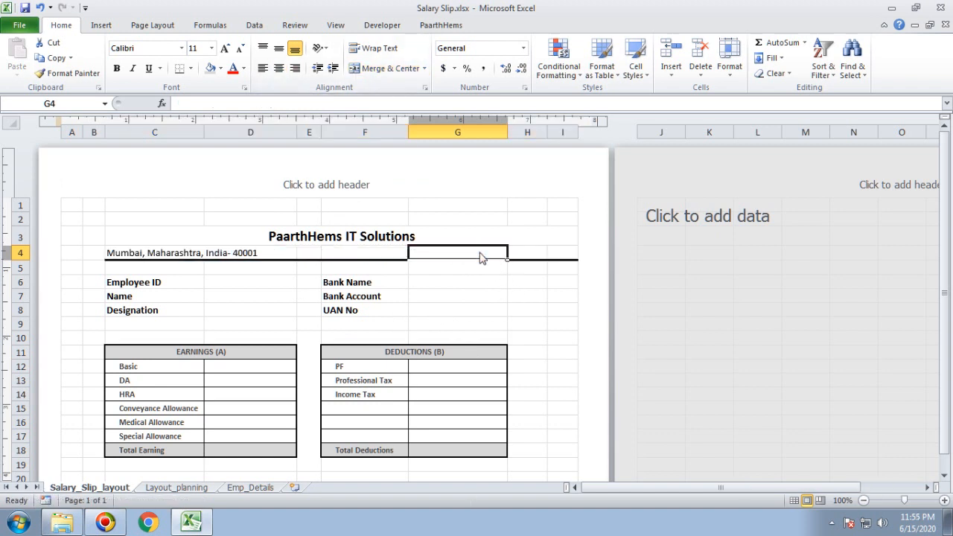
{"action": "left_click", "coordinate": [153, 255], "text": "shift"}
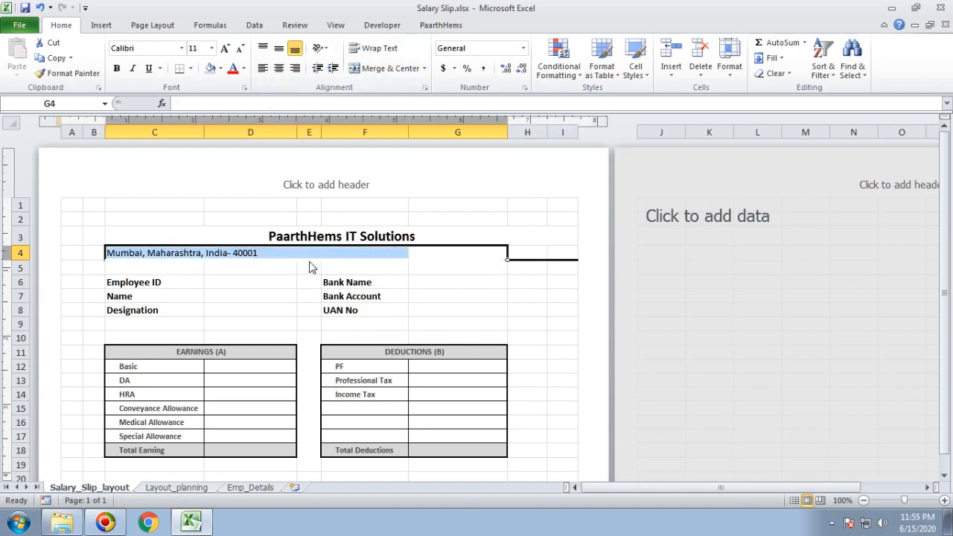
{"action": "left_click", "coordinate": [362, 74]}
{"action": "left_click", "coordinate": [432, 325]}
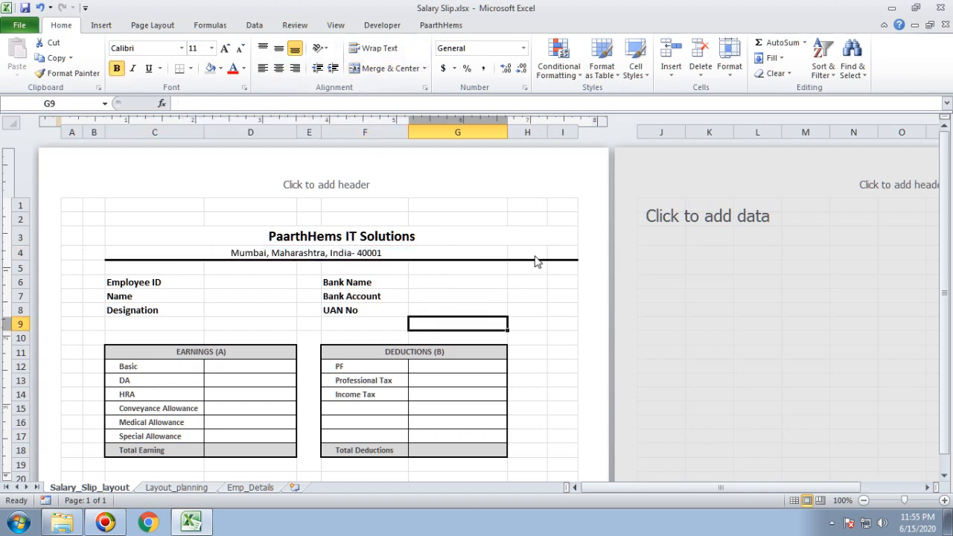
Remove the leftover thick bottom border from cells H4:I4.
{"action": "left_click_drag", "start_coordinate": [535, 256], "coordinate": [557, 257]}
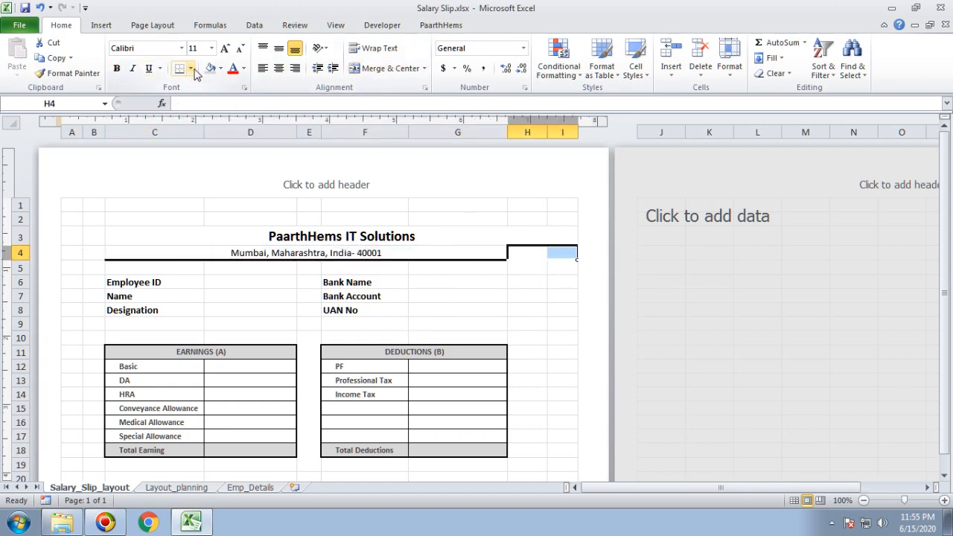
{"action": "left_click", "coordinate": [192, 68]}
{"action": "left_click", "coordinate": [226, 173]}
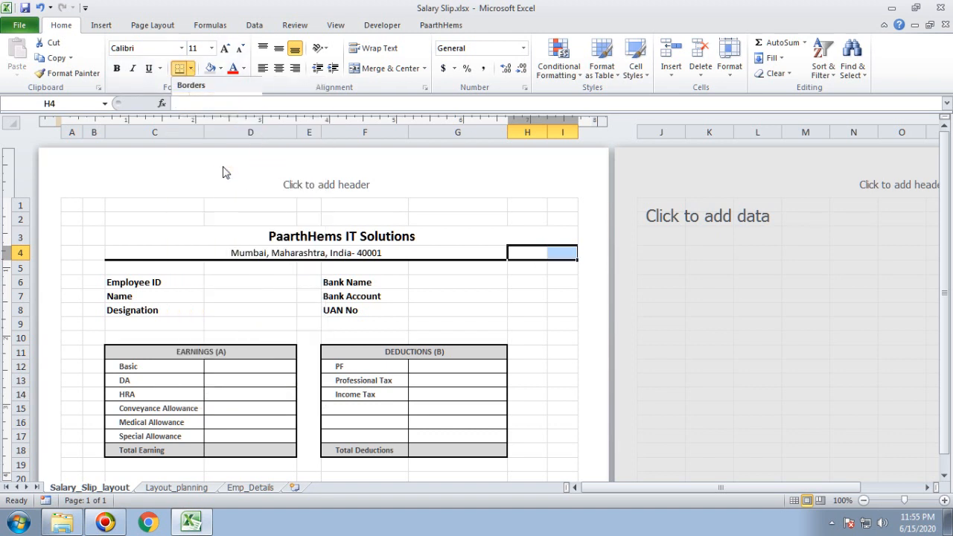
{"action": "left_click", "coordinate": [490, 283]}
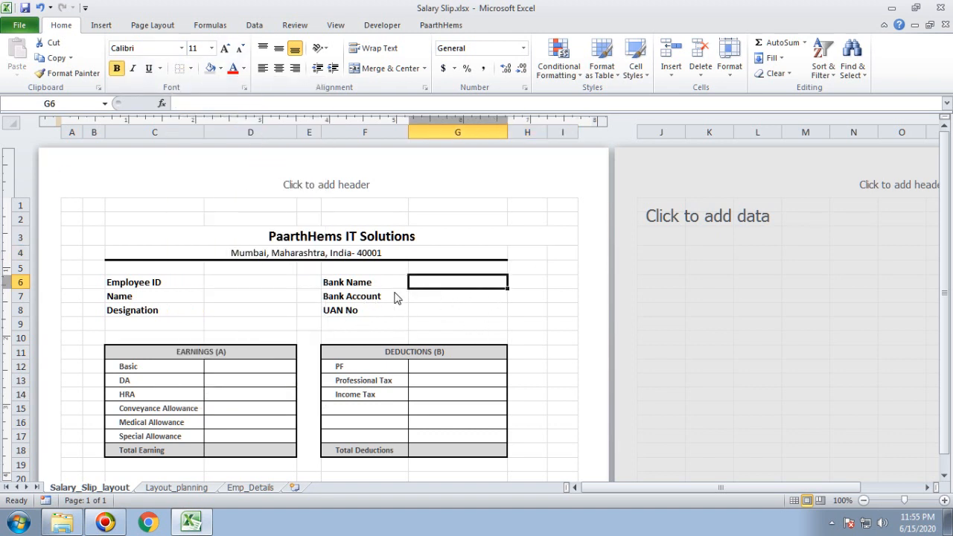
Unmerge the company name in row 3, and merge and centre it across C3:G3 only.
{"action": "left_click", "coordinate": [248, 243]}
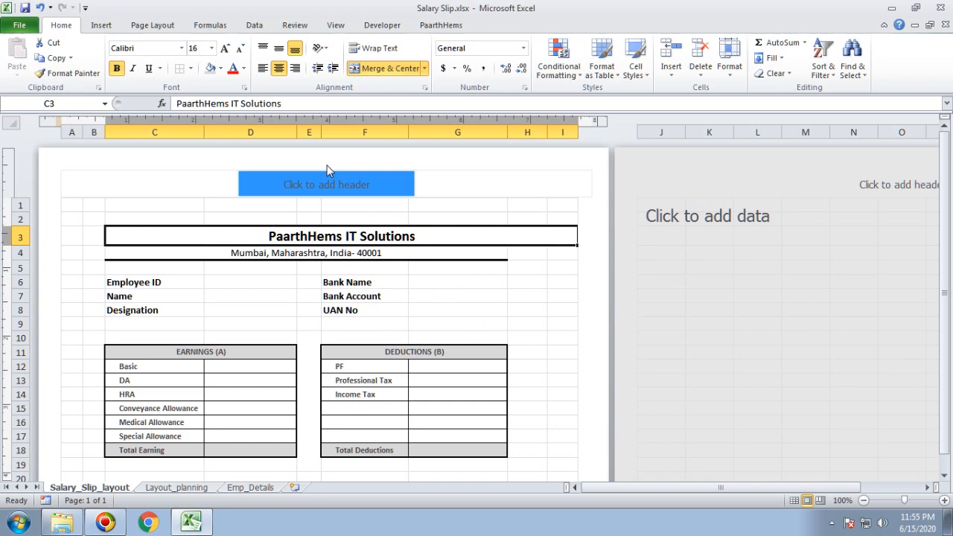
{"action": "left_click", "coordinate": [370, 69]}
{"action": "left_click", "coordinate": [370, 68]}
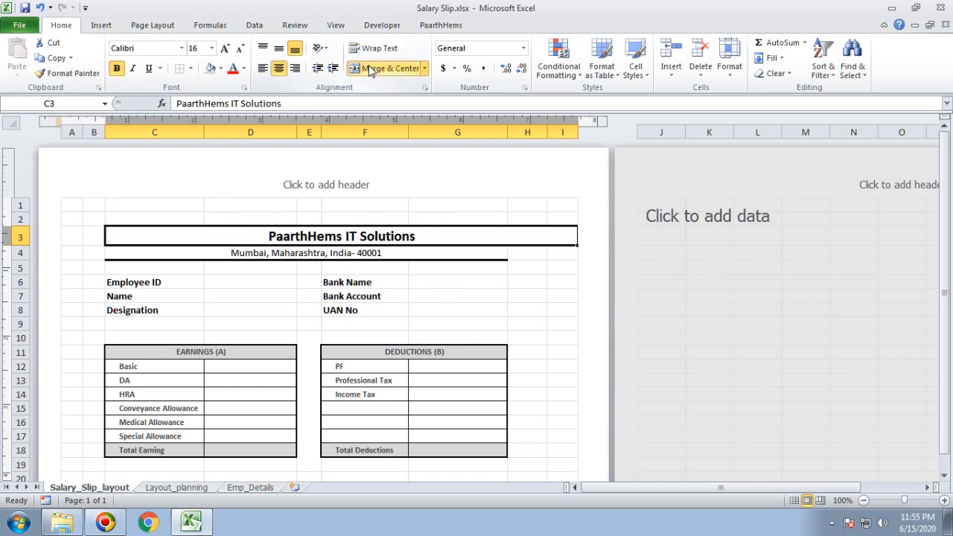
{"action": "left_click", "coordinate": [370, 68]}
{"action": "left_click_drag", "start_coordinate": [529, 237], "coordinate": [561, 246]}
{"action": "left_click_drag", "start_coordinate": [464, 242], "coordinate": [106, 243]}
{"action": "left_click", "coordinate": [392, 69]}
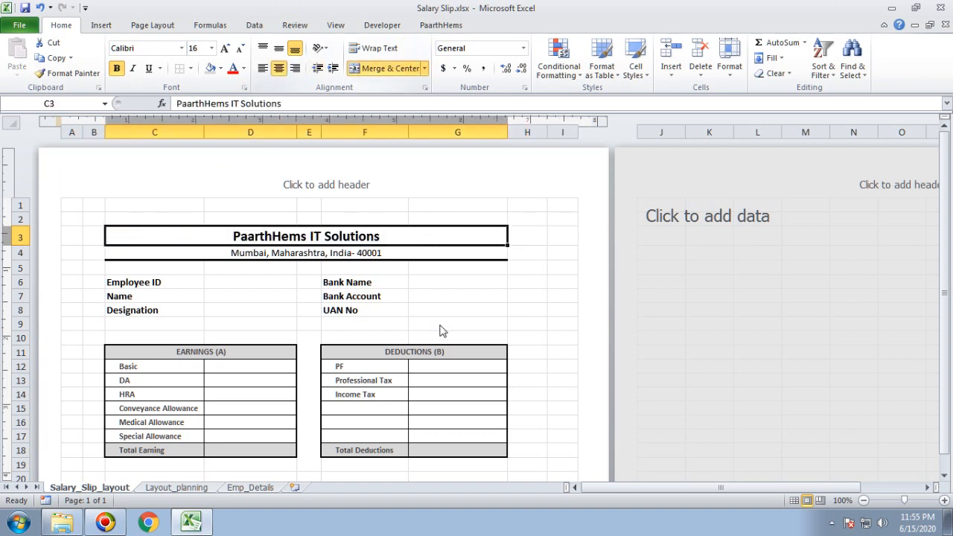
{"action": "left_click", "coordinate": [526, 310]}
{"action": "left_click", "coordinate": [541, 240]}
{"action": "left_click", "coordinate": [537, 309]}
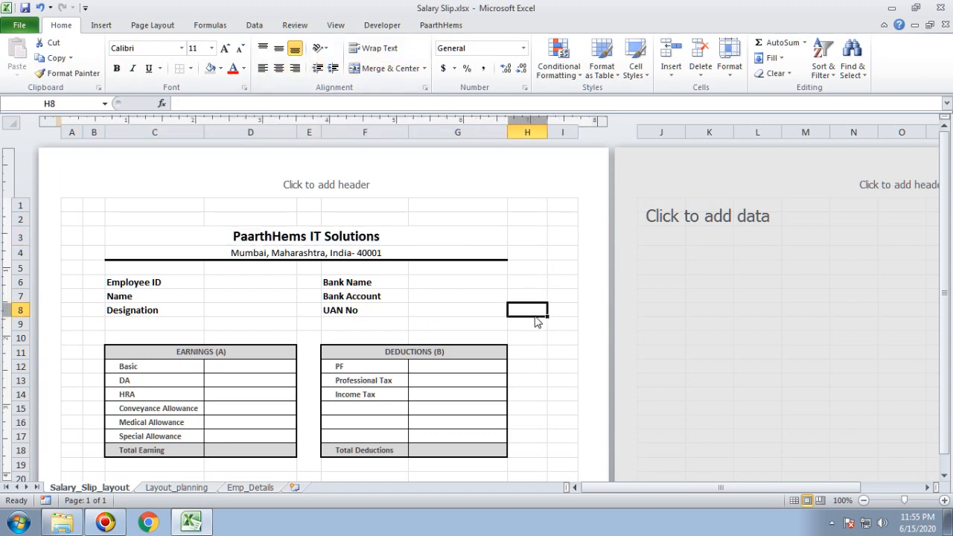
Widen column F slightly to make room for the deduction labels.
{"action": "scroll", "coordinate": [275, 290], "scroll_direction": "down", "scroll_amount": 1}
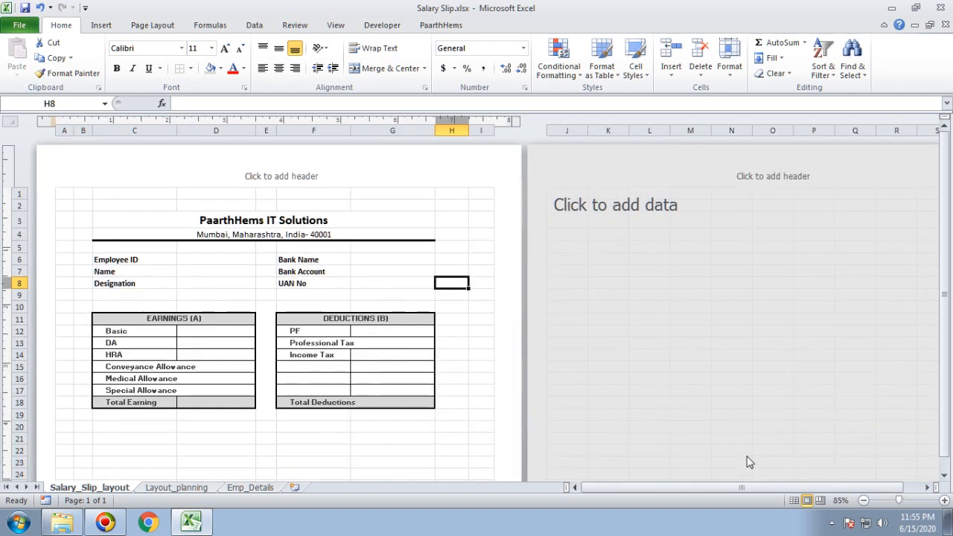
{"action": "left_click_drag", "start_coordinate": [352, 135], "coordinate": [356, 137]}
{"action": "left_click", "coordinate": [397, 402]}
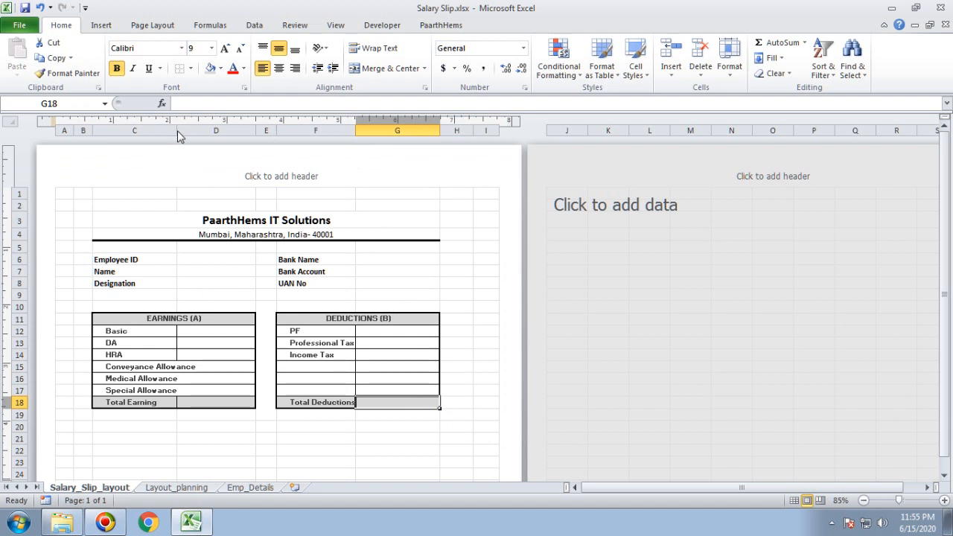
Try widening column C and top-aligning the Basic label in C12, and undo the alignment change.
{"action": "left_click_drag", "start_coordinate": [177, 130], "coordinate": [187, 132]}
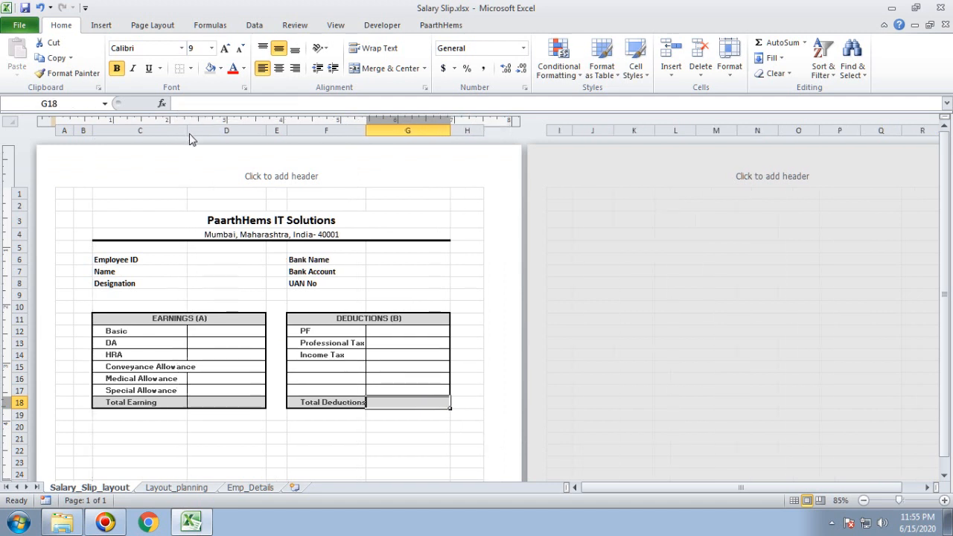
{"action": "left_click", "coordinate": [132, 334]}
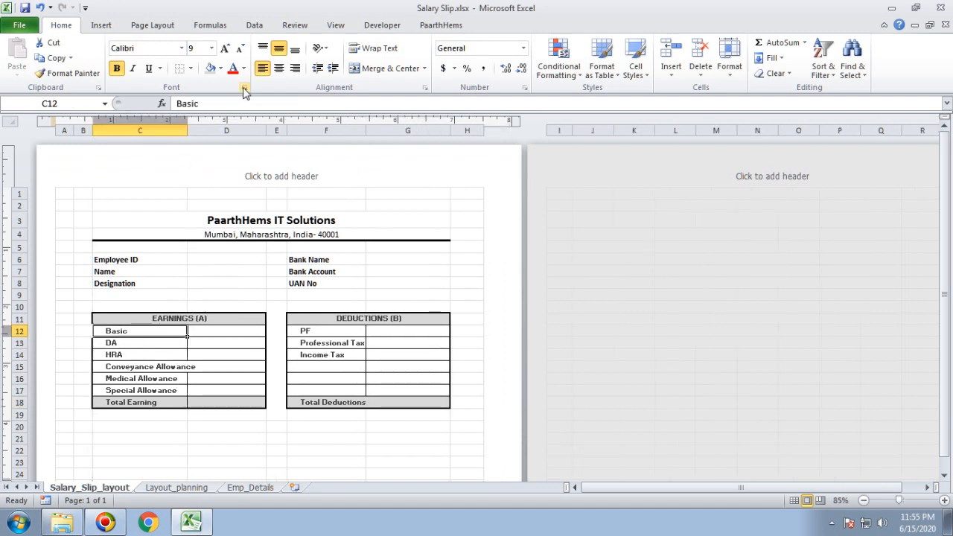
{"action": "left_click", "coordinate": [264, 50]}
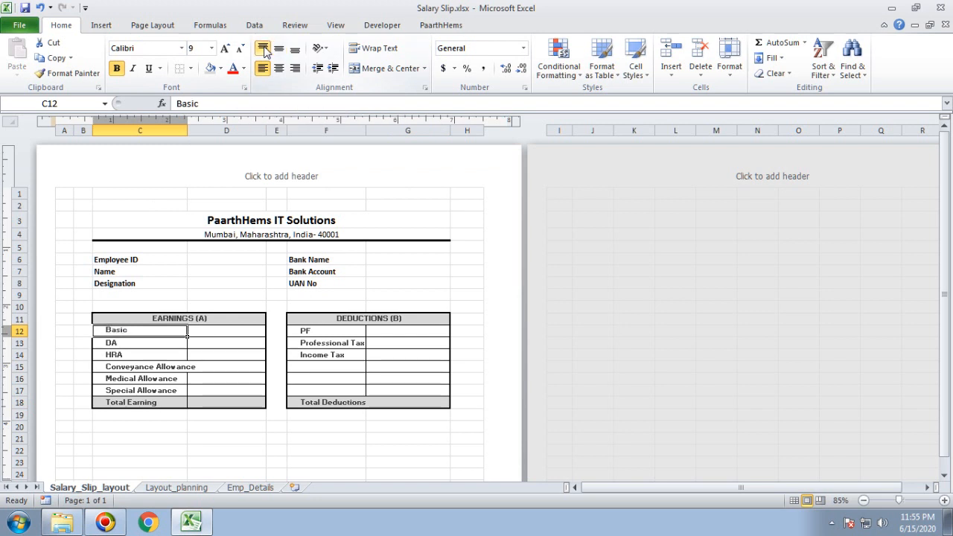
{"action": "left_click", "coordinate": [256, 419]}
{"action": "left_click", "coordinate": [303, 461]}
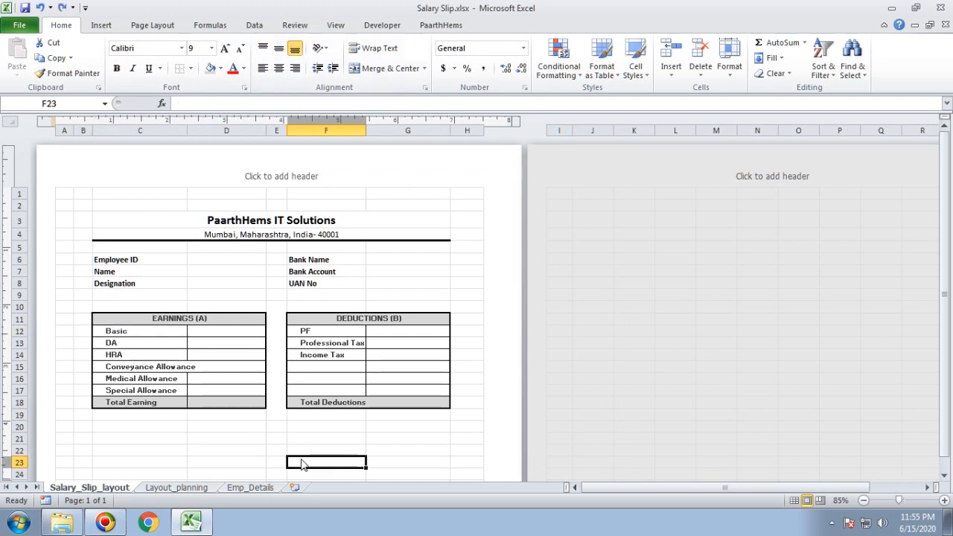
Try widening column F further for the deduction labels, and undo this change and the column C widening.
{"action": "double_click", "coordinate": [302, 332]}
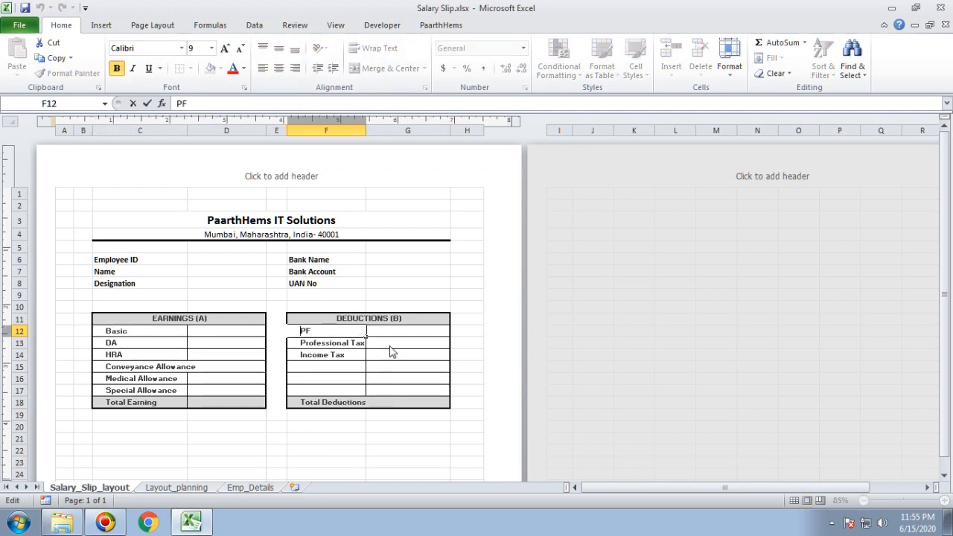
{"action": "key", "text": "Return"}
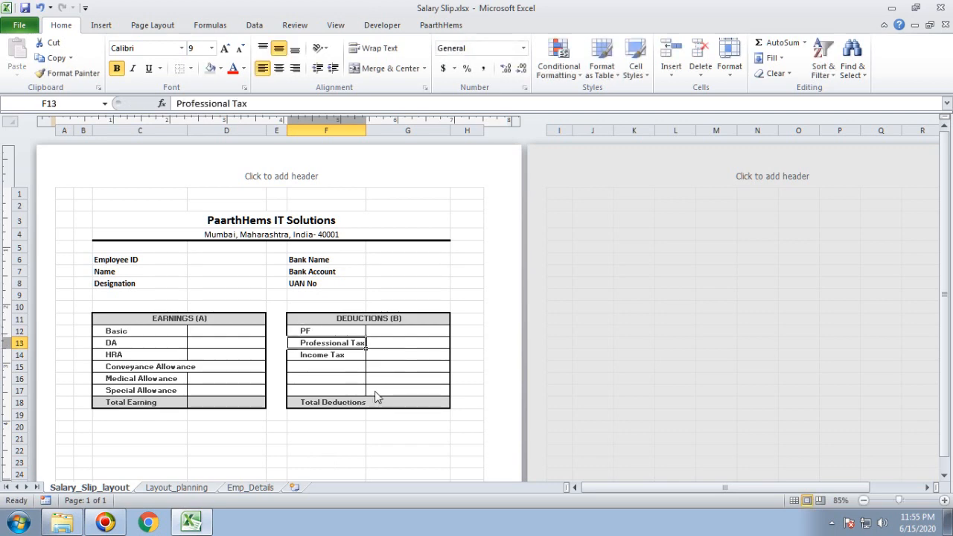
{"action": "left_click", "coordinate": [374, 391]}
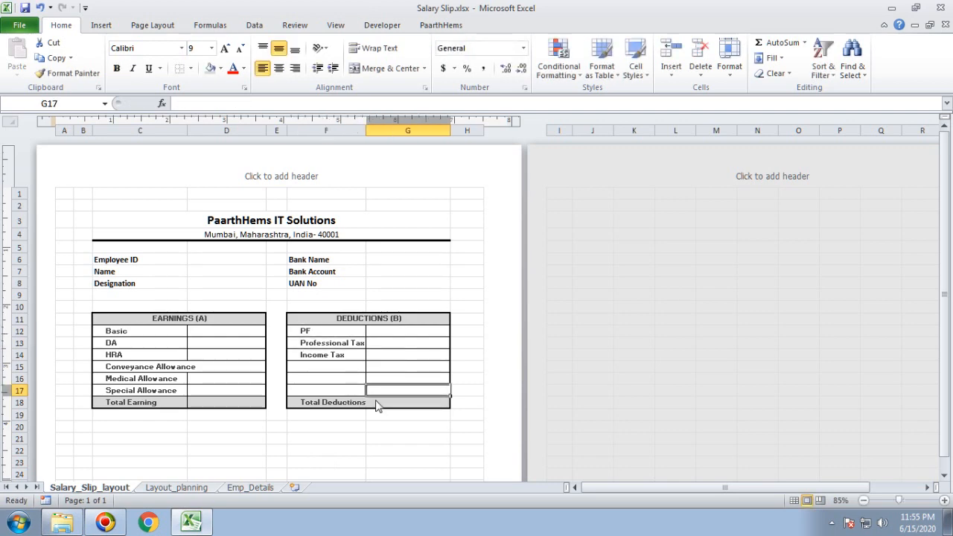
{"action": "double_click", "coordinate": [366, 131]}
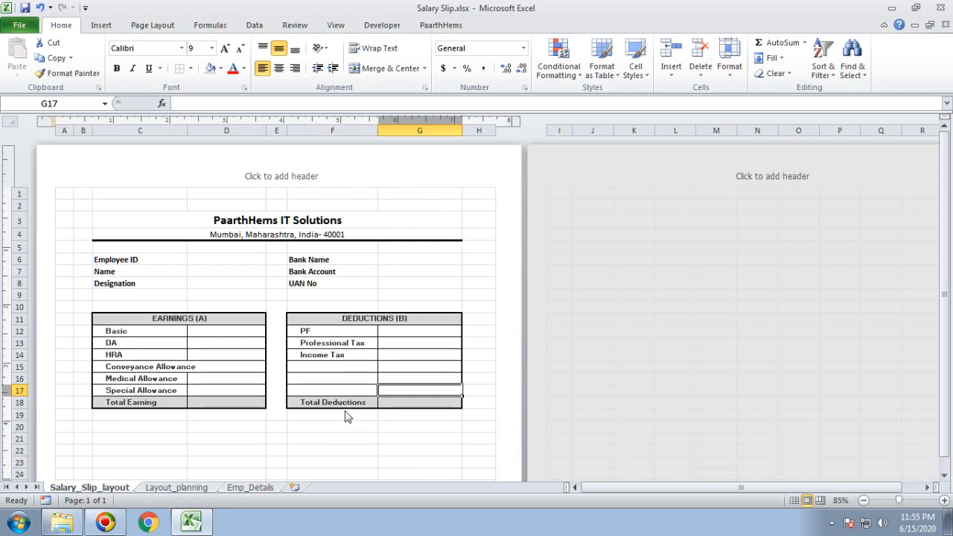
{"action": "left_click", "coordinate": [348, 441]}
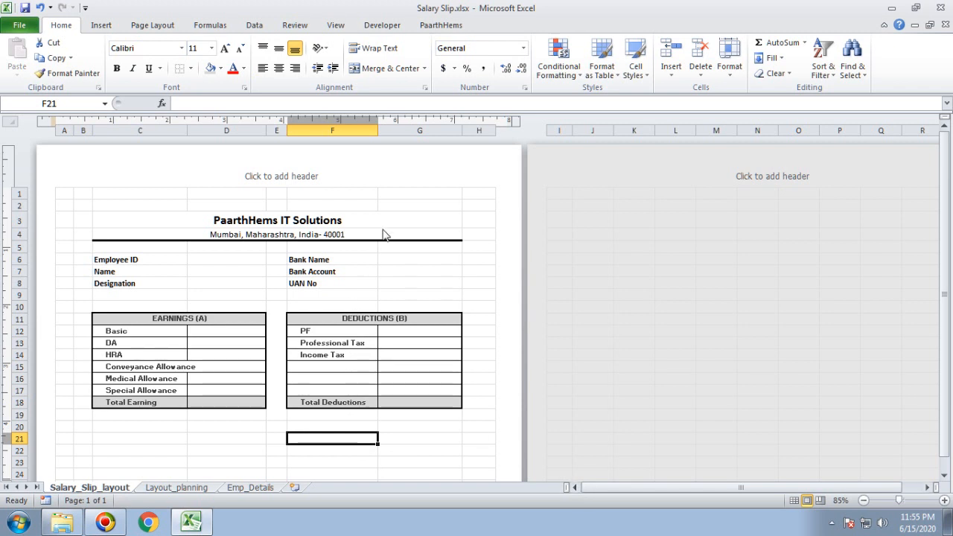
{"action": "key", "text": "ctrl+z"}
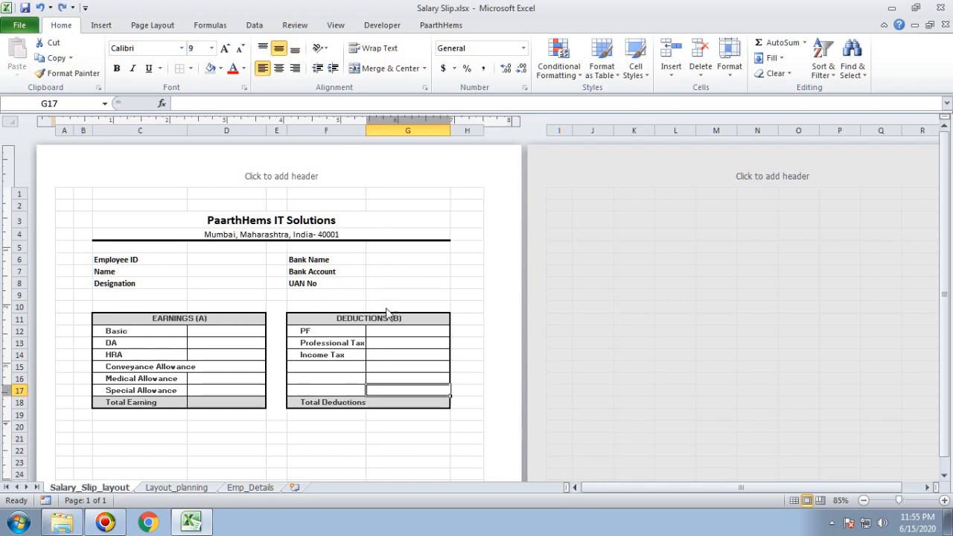
{"action": "key", "text": "ctrl+z"}
{"action": "left_click", "coordinate": [438, 276]}
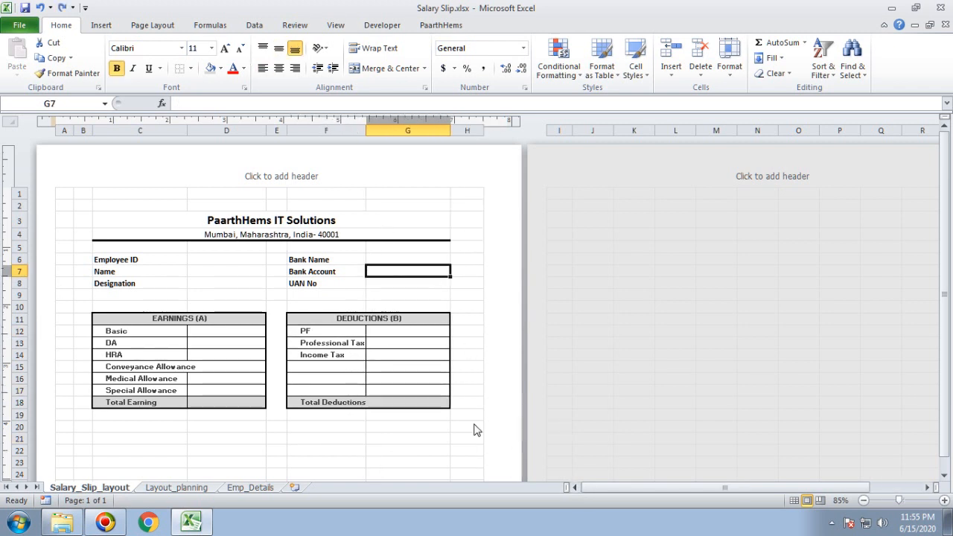
{"action": "key", "text": "ctrl+z"}
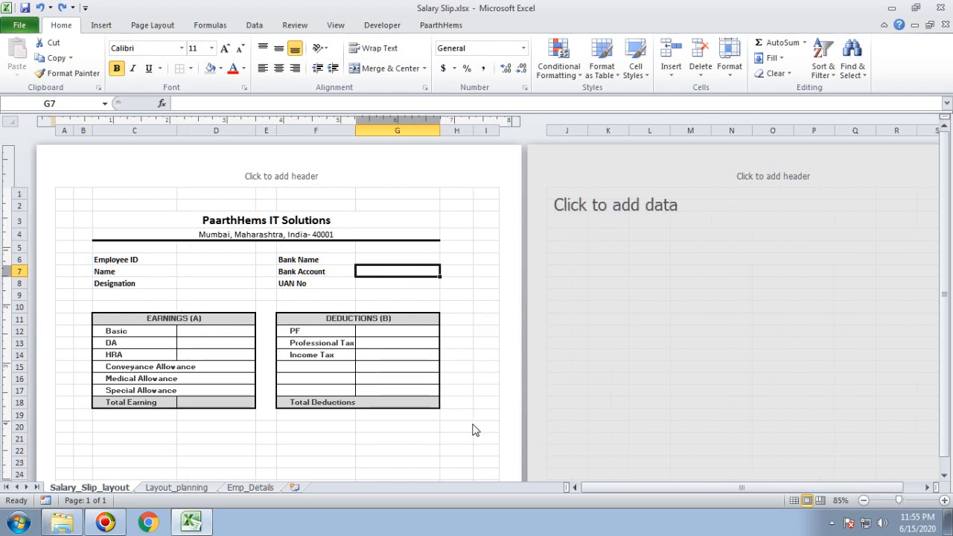
{"action": "left_click", "coordinate": [449, 332]}
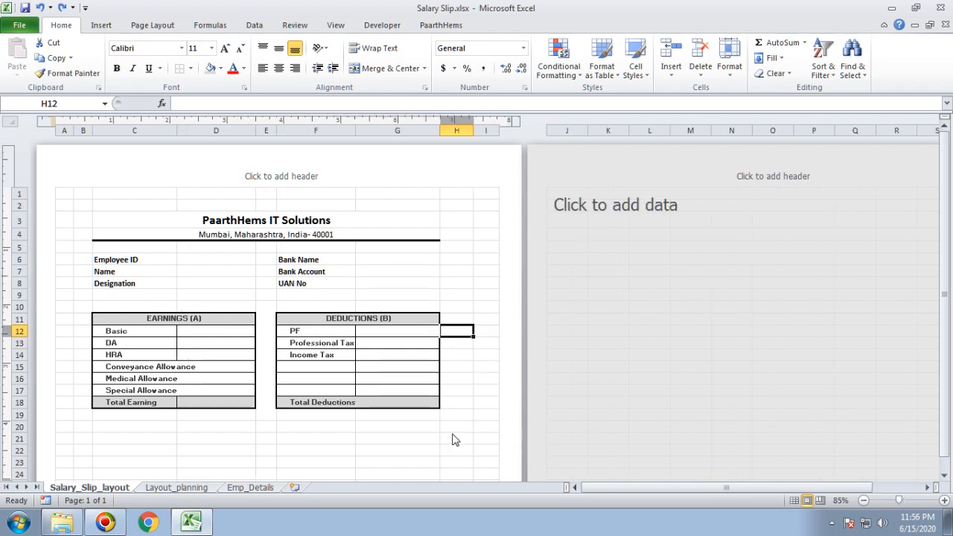
Remove the bold formatting from the earnings labels in C12:C17.
{"action": "left_click", "coordinate": [113, 368]}
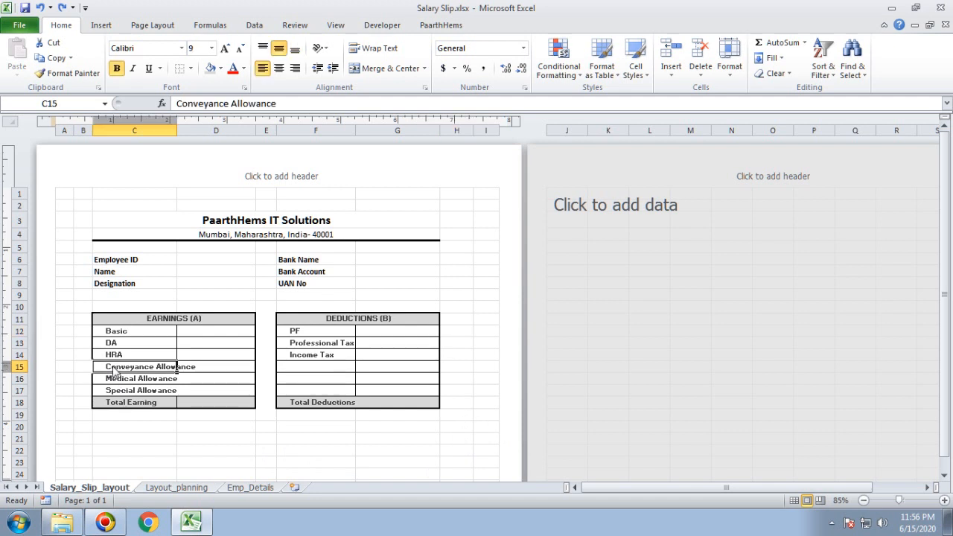
{"action": "left_click_drag", "start_coordinate": [136, 334], "coordinate": [140, 393]}
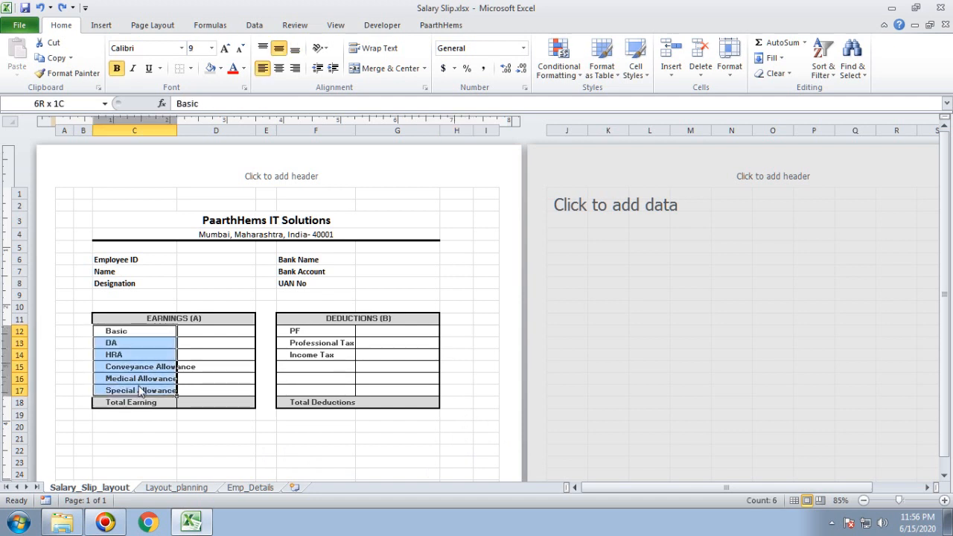
{"action": "key", "text": "ctrl+b"}
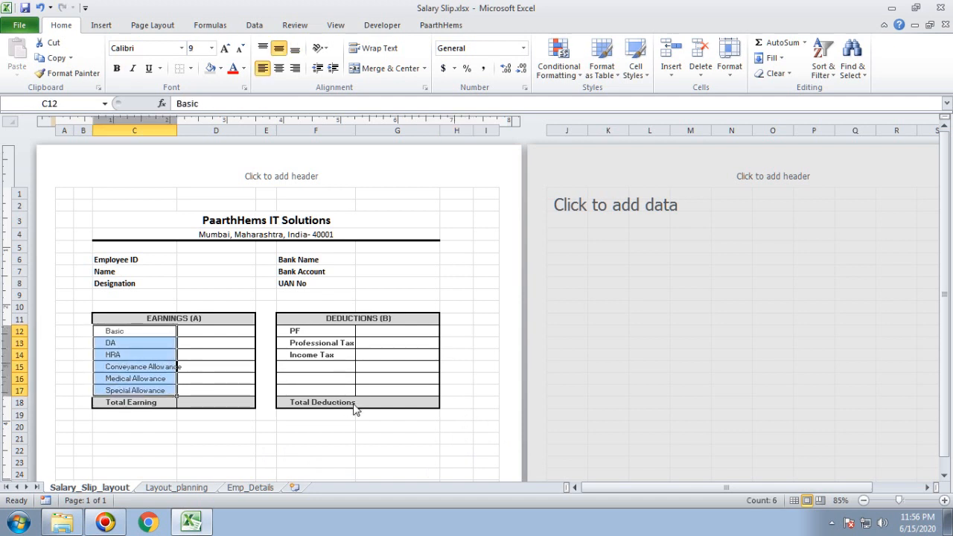
Widen column C slightly for the Conveyance Allowance label while keeping columns A to I on the first page.
{"action": "left_click", "coordinate": [145, 368]}
{"action": "left_click_drag", "start_coordinate": [179, 137], "coordinate": [187, 138]}
{"action": "left_click", "coordinate": [181, 449]}
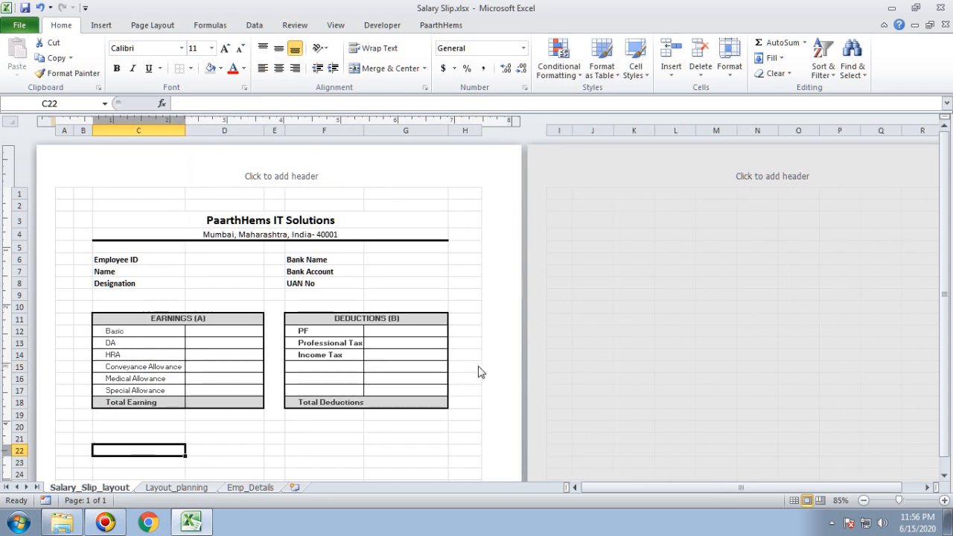
{"action": "left_click", "coordinate": [246, 402]}
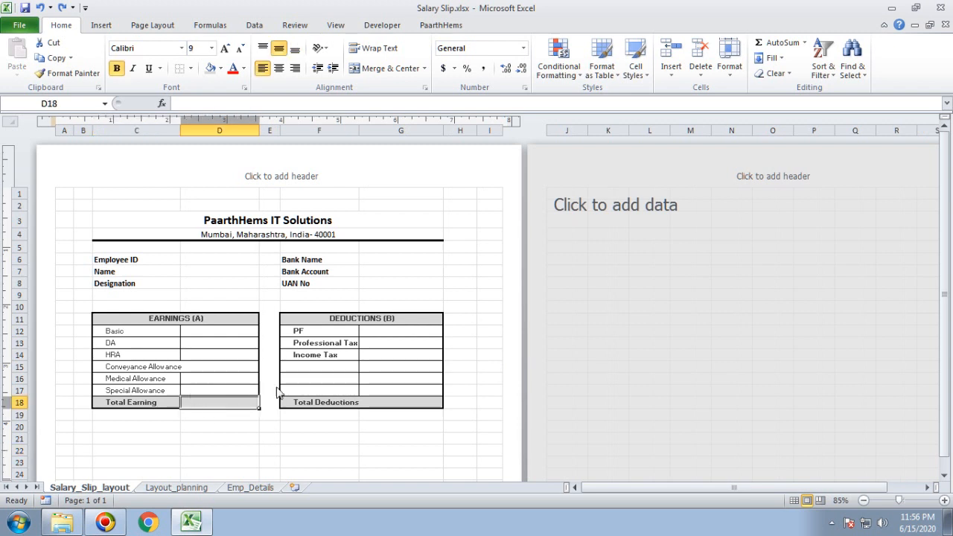
{"action": "left_click", "coordinate": [158, 369]}
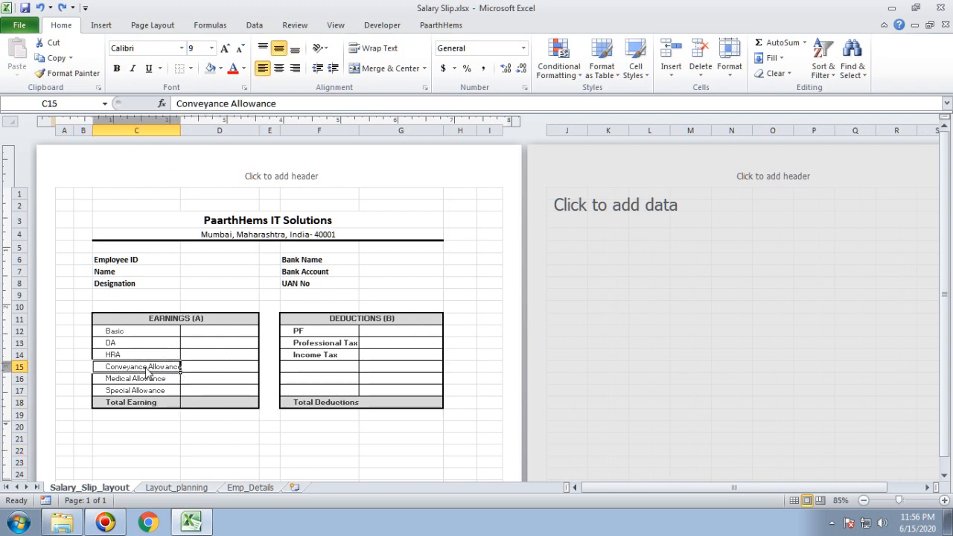
{"action": "key", "text": "Down"}
{"action": "key", "text": "Down"}
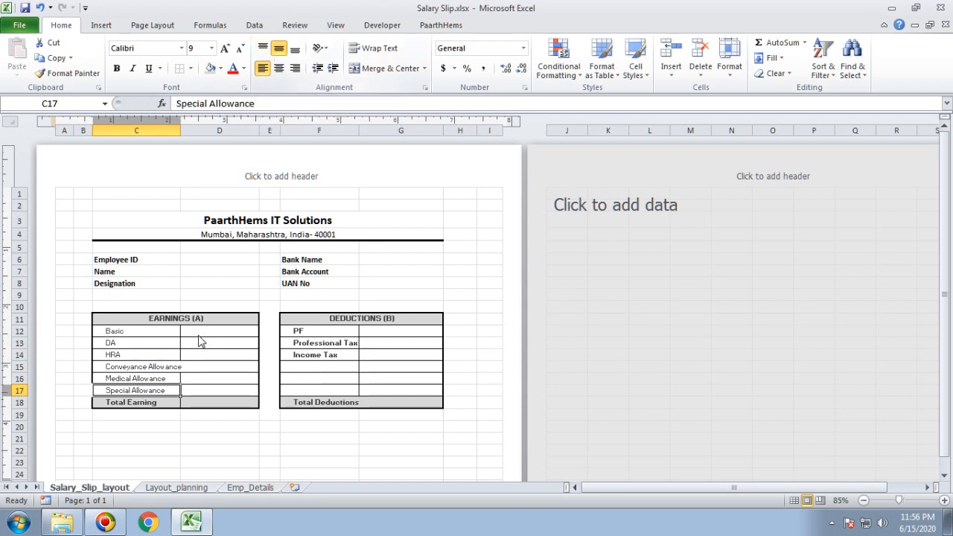
{"action": "left_click_drag", "start_coordinate": [176, 332], "coordinate": [174, 393]}
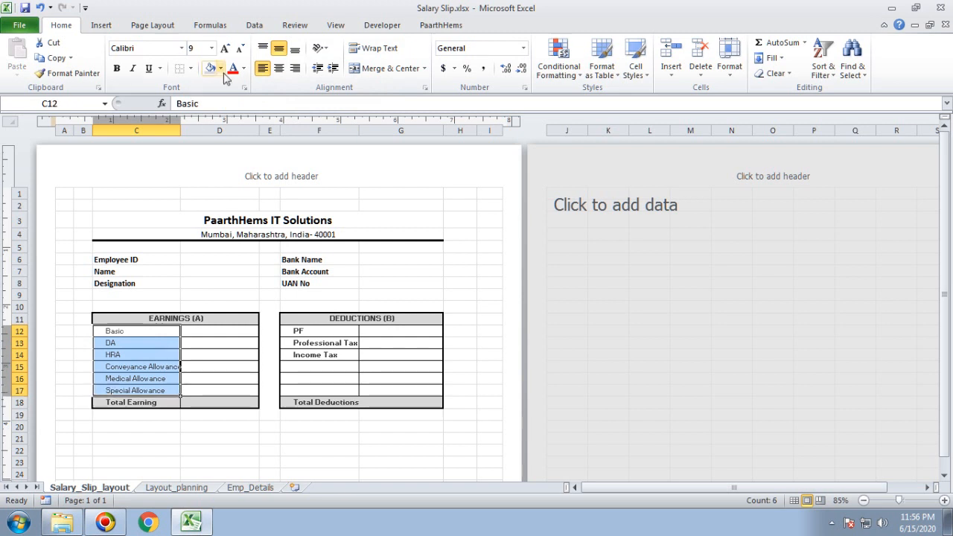
{"action": "left_click", "coordinate": [219, 443]}
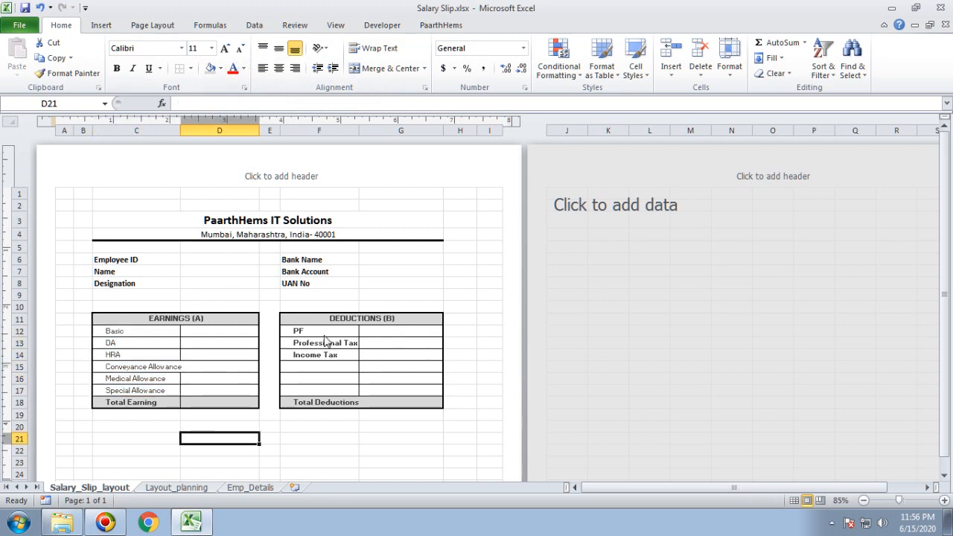
Remove the bold formatting from the deduction labels in F12:F17.
{"action": "left_click_drag", "start_coordinate": [325, 330], "coordinate": [324, 387]}
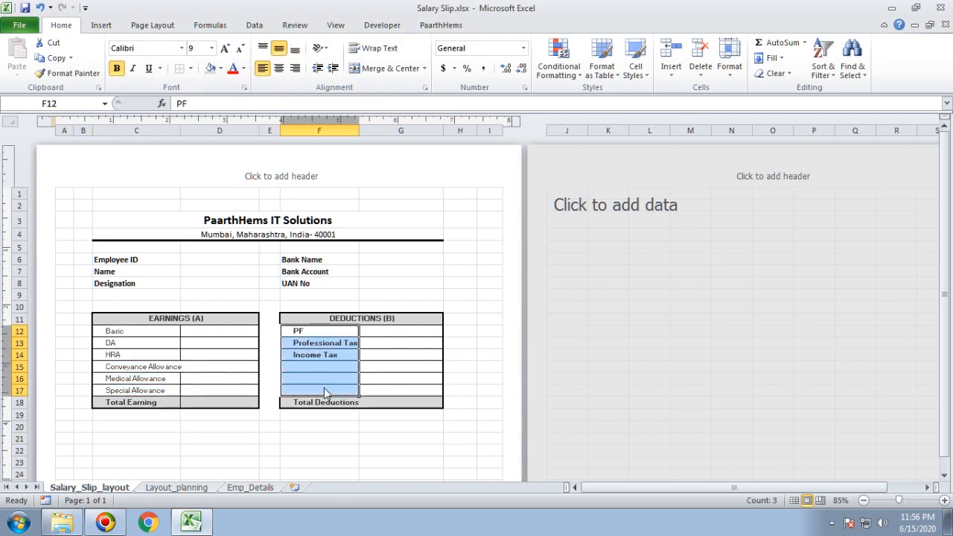
{"action": "key", "text": "ctrl+b"}
{"action": "left_click", "coordinate": [270, 439]}
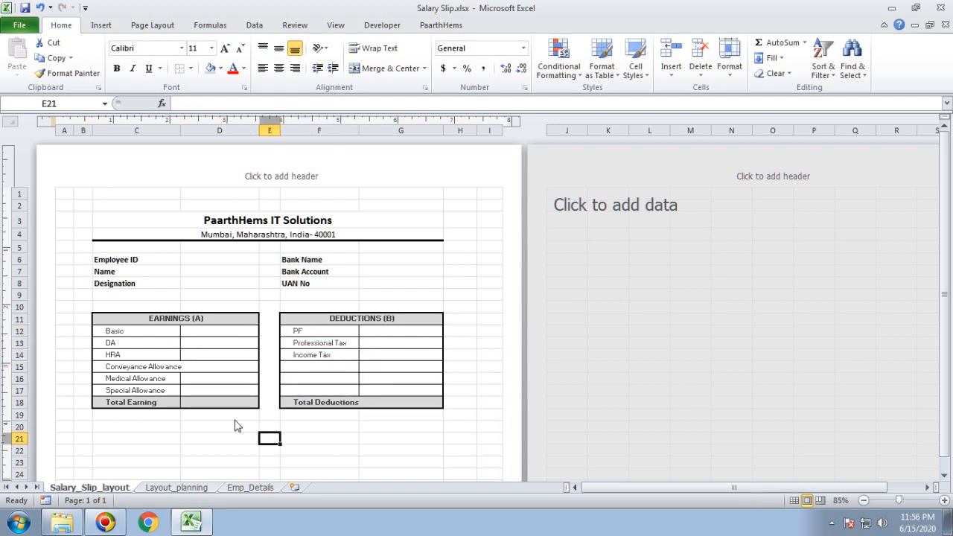
Merge and centre cells C20:G20 below the two tables and fill the merged cell with light grey.
{"action": "left_click_drag", "start_coordinate": [170, 428], "coordinate": [414, 437]}
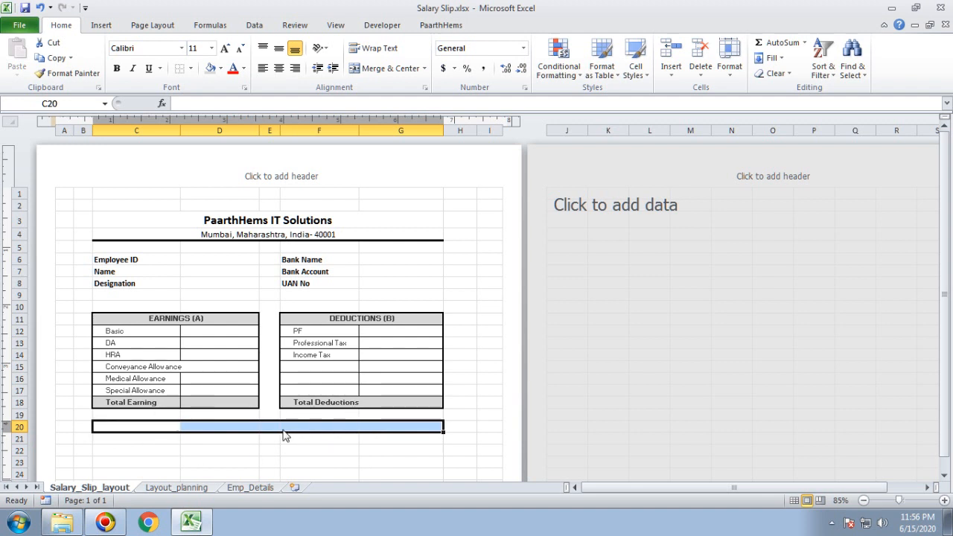
{"action": "left_click", "coordinate": [375, 72]}
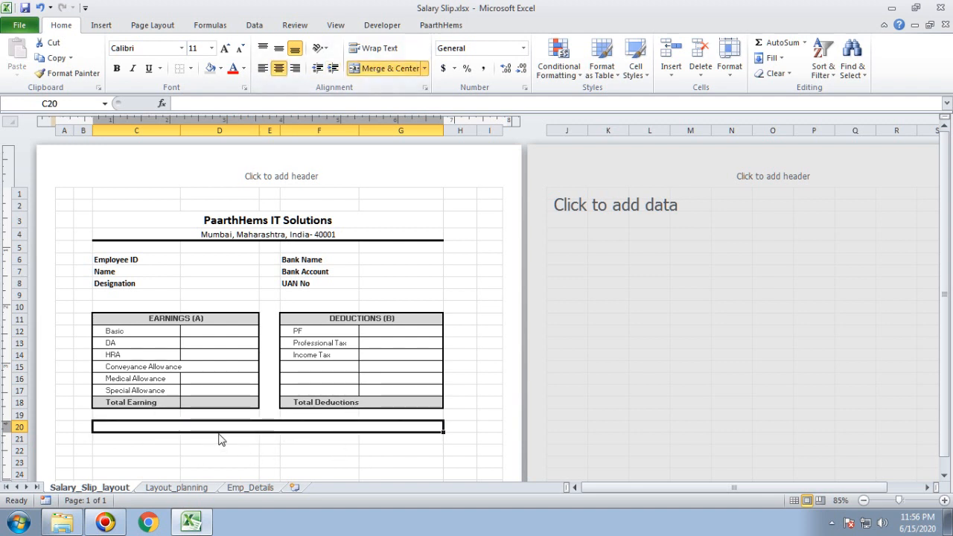
{"action": "left_click", "coordinate": [208, 69]}
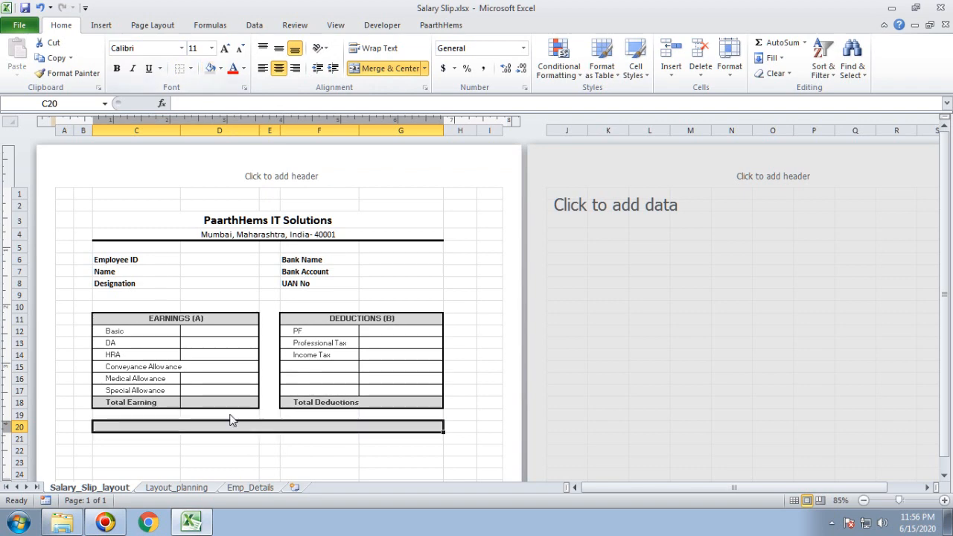
Enter the label "NET SALARY=" in the merged grey cell C20.
{"action": "double_click", "coordinate": [246, 432]}
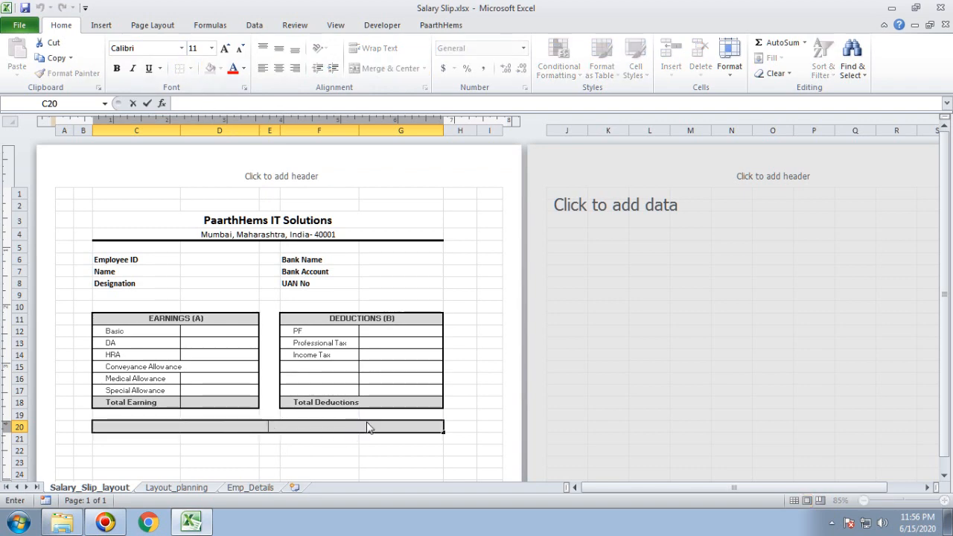
{"action": "type", "text": "NETY"}
{"action": "key", "text": "BackSpace"}
{"action": "type", "text": "SALARY"}
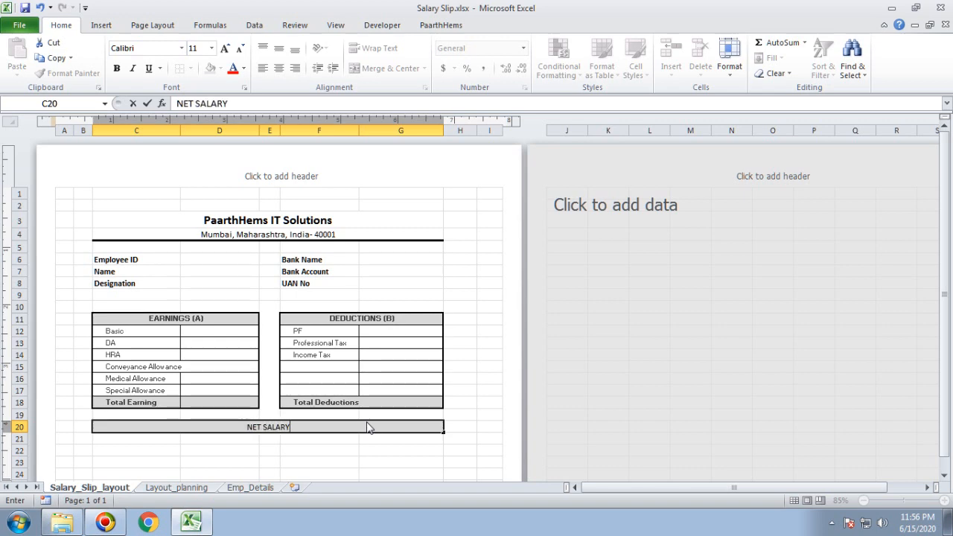
{"action": "type", "text": "="}
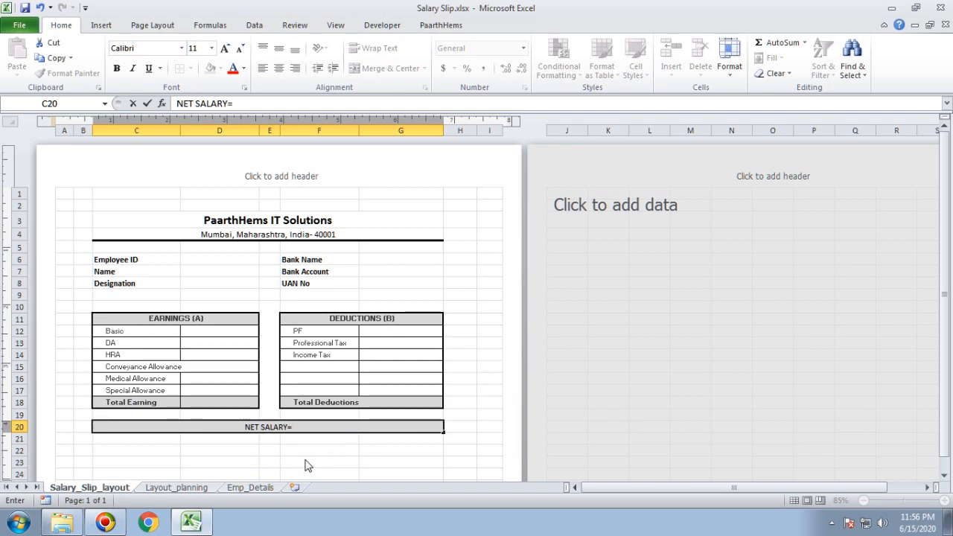
{"action": "left_click", "coordinate": [273, 462]}
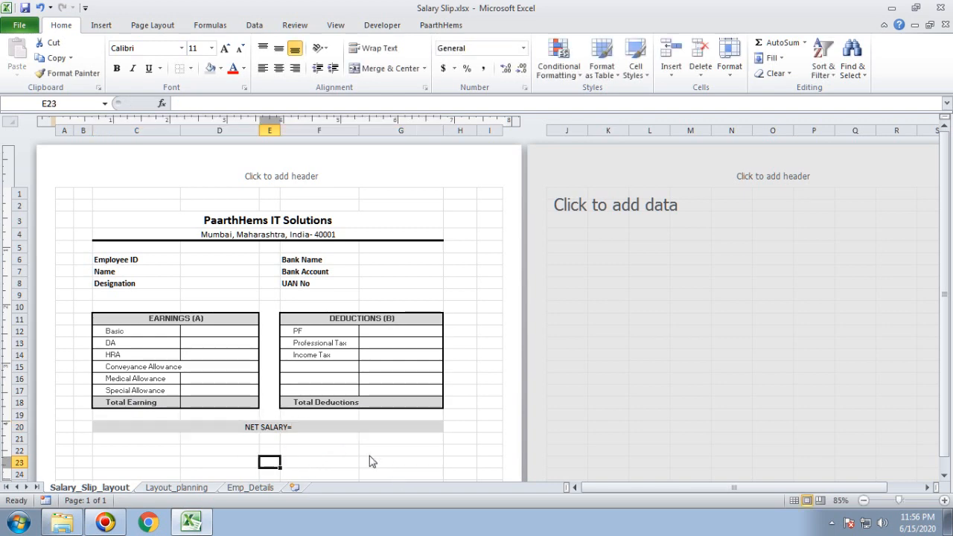
Unmerge the net salary cell C20:G20 back into separate cells.
{"action": "left_click", "coordinate": [321, 429]}
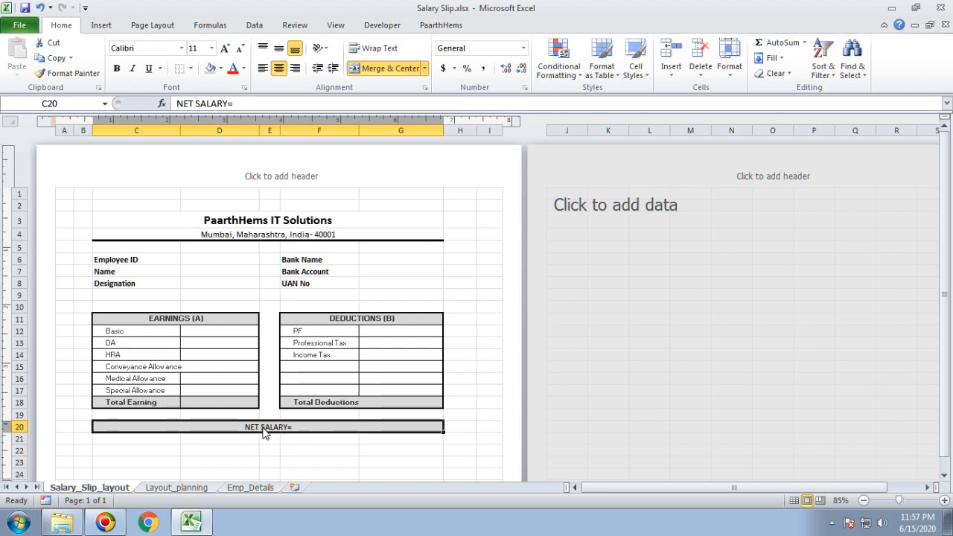
{"action": "double_click", "coordinate": [314, 432]}
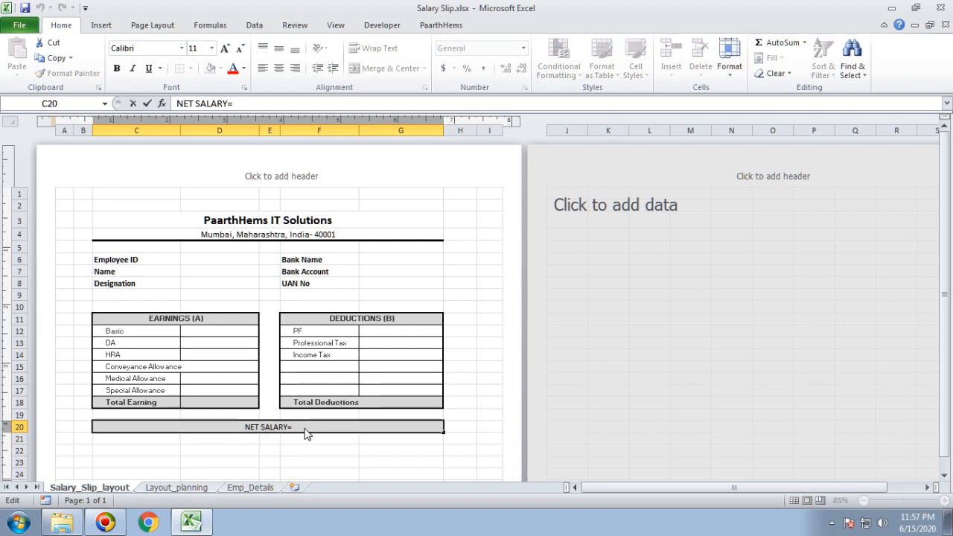
{"action": "left_click_drag", "start_coordinate": [305, 430], "coordinate": [204, 441]}
{"action": "left_click", "coordinate": [215, 459]}
{"action": "left_click", "coordinate": [244, 430]}
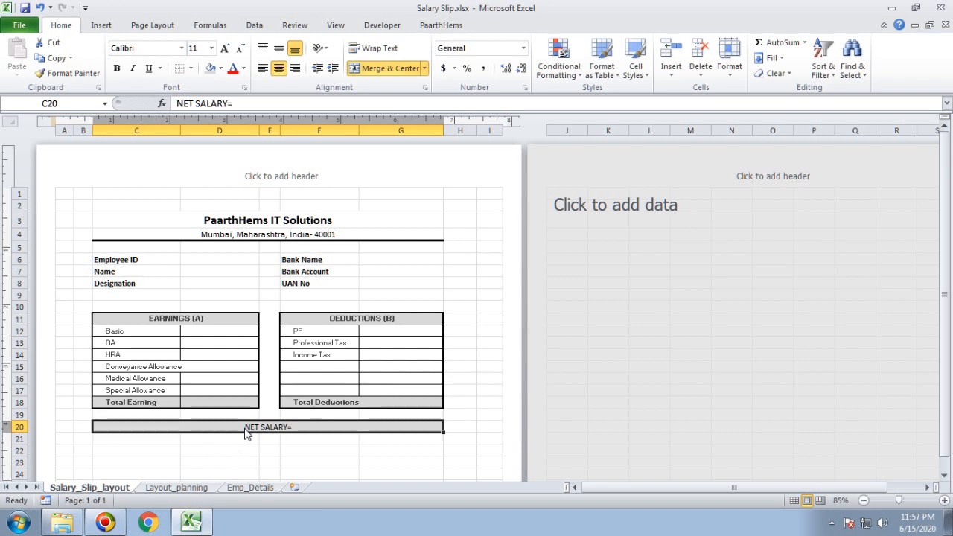
{"action": "left_click", "coordinate": [291, 453]}
{"action": "left_click", "coordinate": [248, 437]}
{"action": "left_click", "coordinate": [380, 69]}
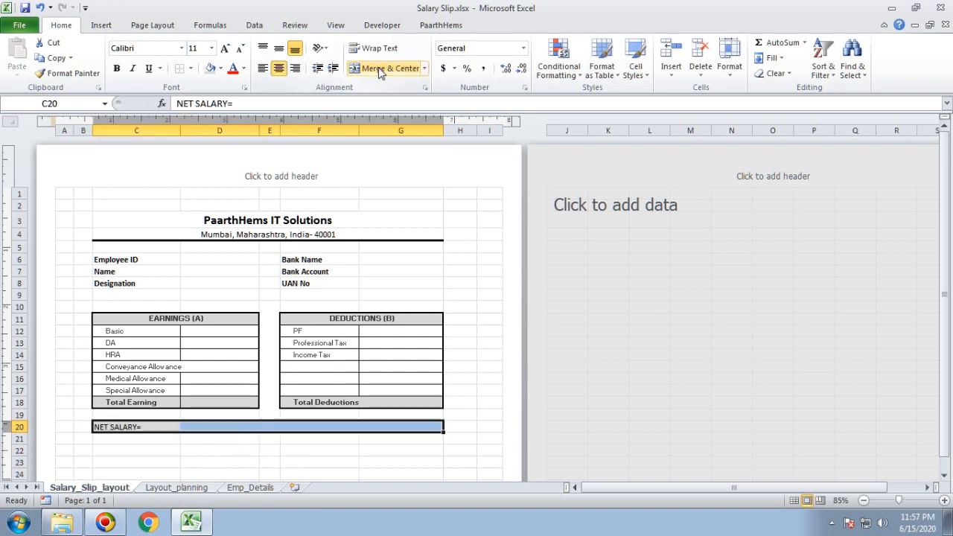
Merge cells C20:E20 and right-align the NET SALARY= label in the merged cell.
{"action": "left_click", "coordinate": [272, 430]}
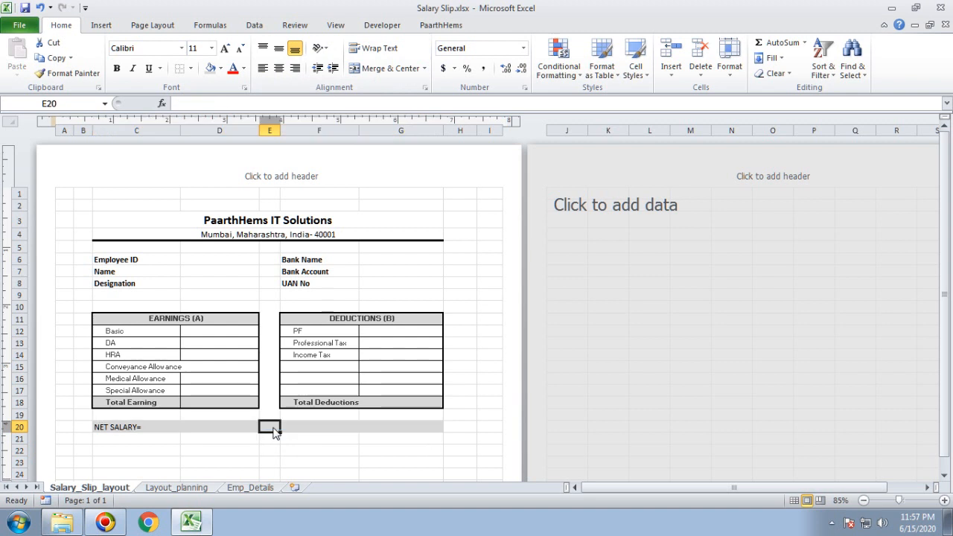
{"action": "left_click", "coordinate": [144, 434], "text": "shift"}
{"action": "left_click", "coordinate": [387, 68]}
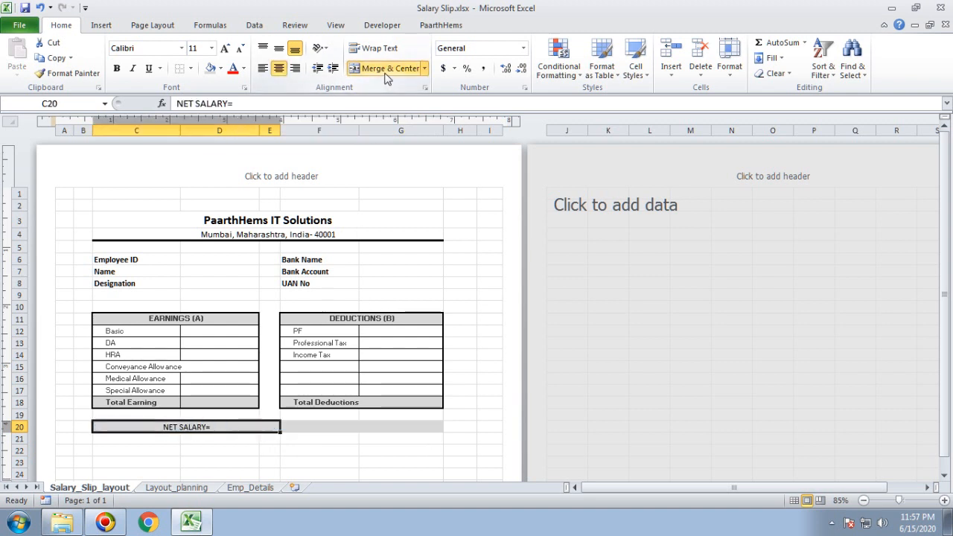
{"action": "left_click", "coordinate": [295, 68]}
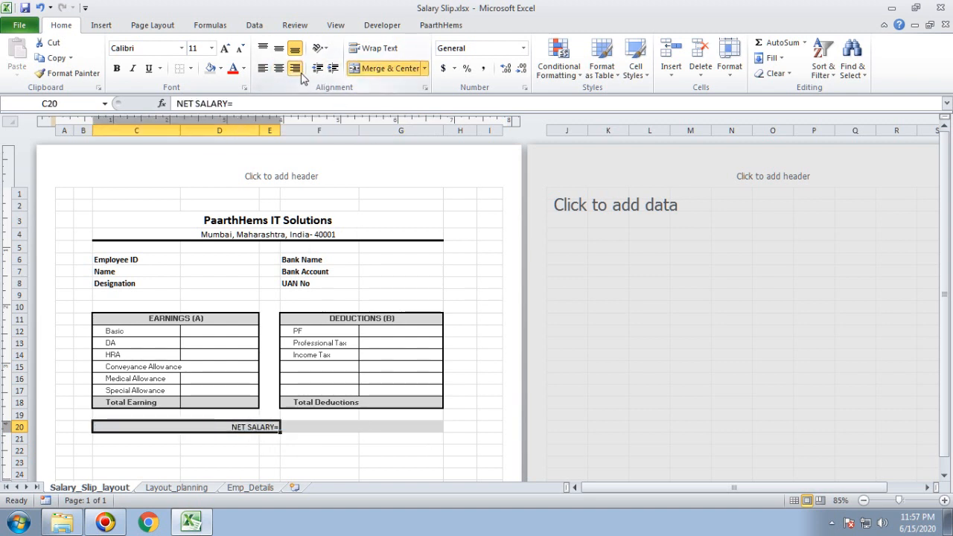
Merge and centre cells F20:G20 beside the NET SALARY= label.
{"action": "left_click", "coordinate": [325, 430]}
{"action": "left_click", "coordinate": [390, 433], "text": "shift"}
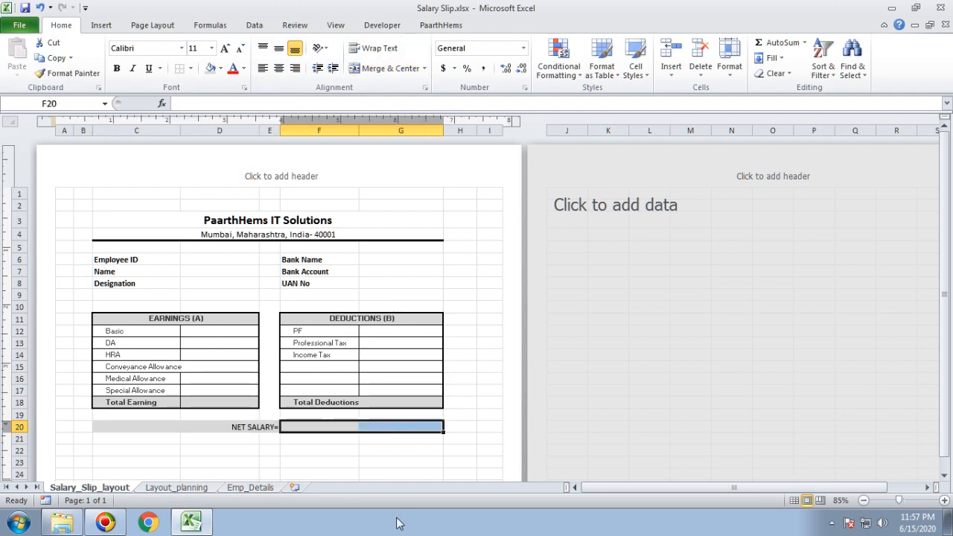
{"action": "left_click", "coordinate": [376, 73]}
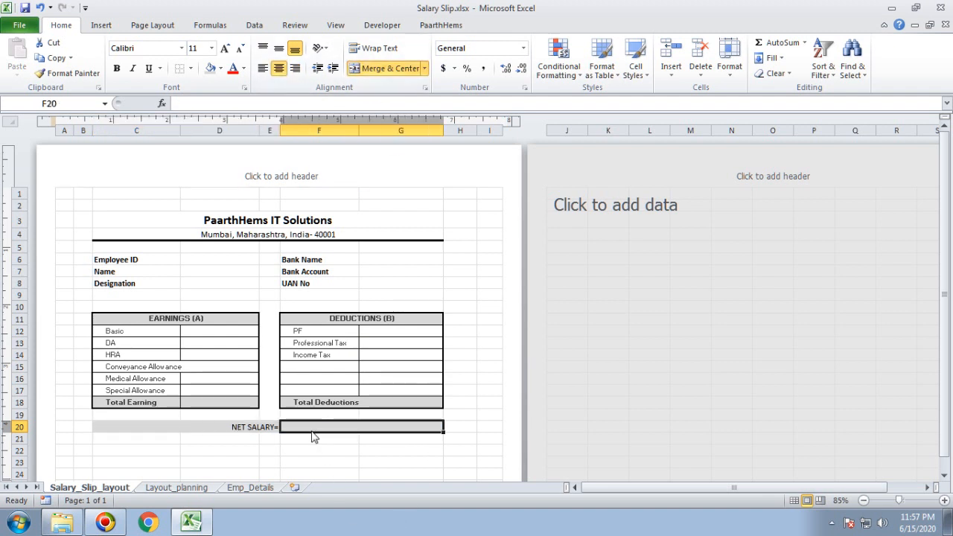
Enter the formula =D18-G18 in merged cell F20 to subtract total deductions from total earnings.
{"action": "double_click", "coordinate": [377, 427]}
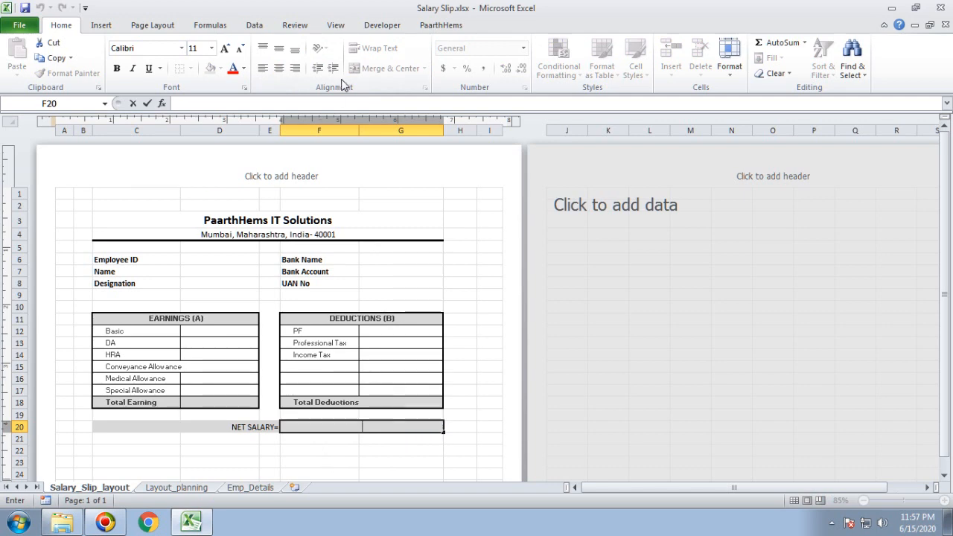
{"action": "left_click", "coordinate": [323, 442]}
{"action": "left_click", "coordinate": [336, 425]}
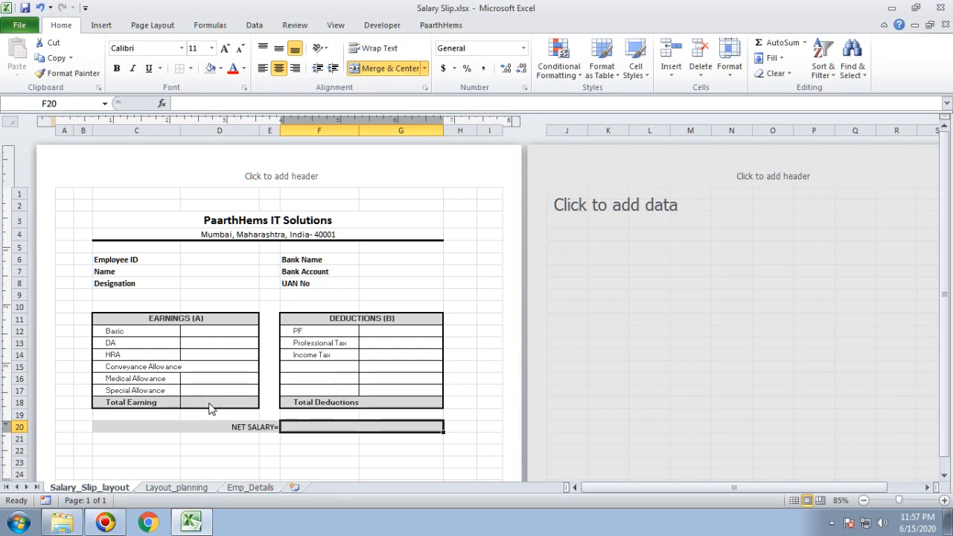
{"action": "left_click", "coordinate": [210, 408]}
{"action": "left_click", "coordinate": [347, 429]}
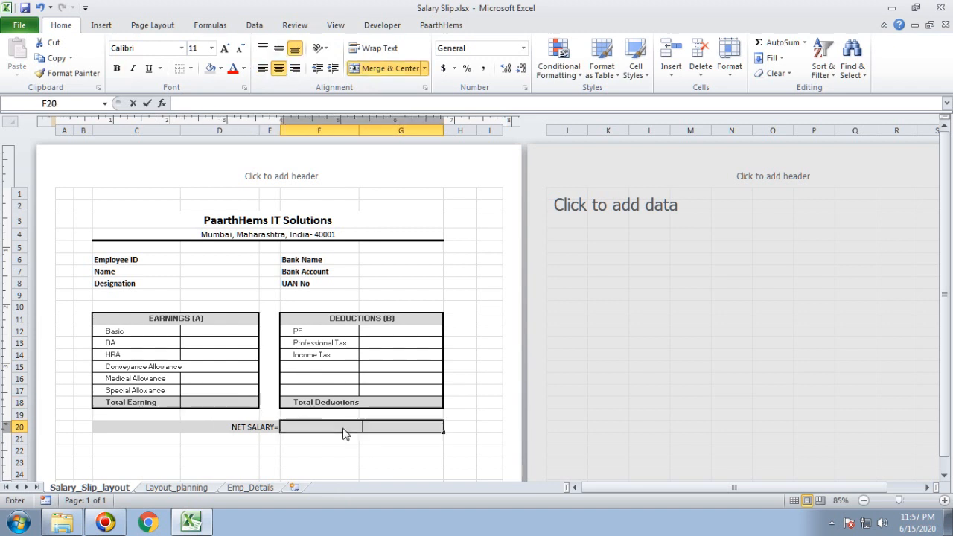
{"action": "double_click", "coordinate": [349, 429]}
{"action": "type", "text": "="}
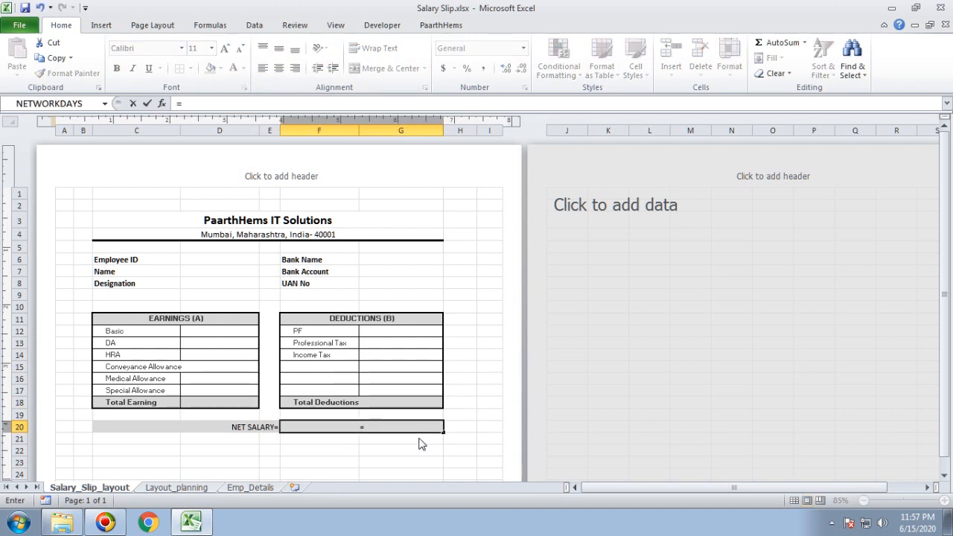
{"action": "left_click", "coordinate": [243, 403]}
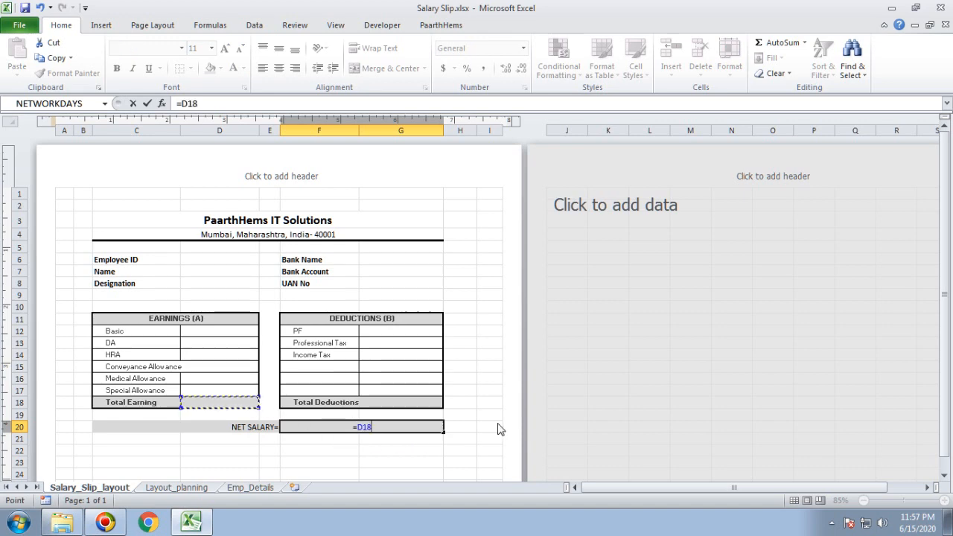
{"action": "type", "text": "-"}
{"action": "left_click", "coordinate": [403, 404]}
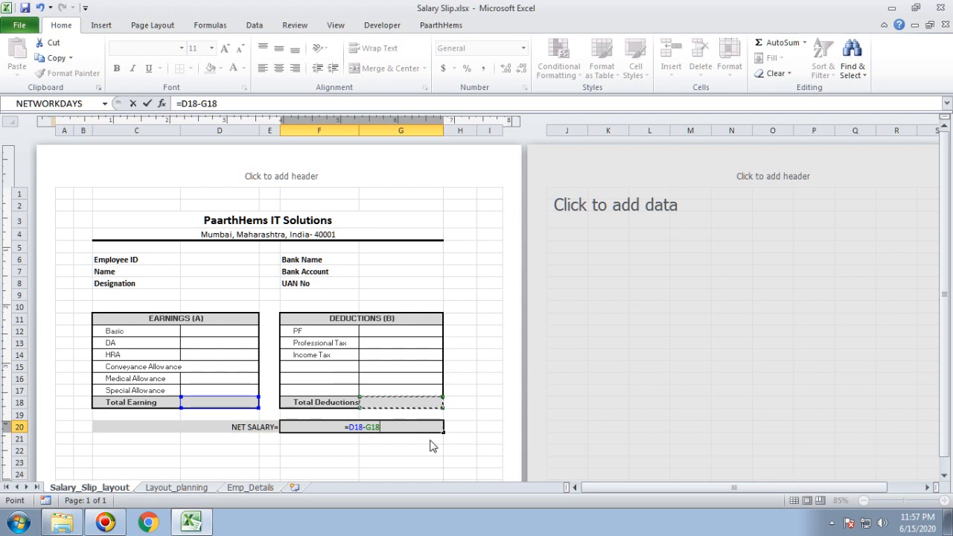
{"action": "key", "text": "Return"}
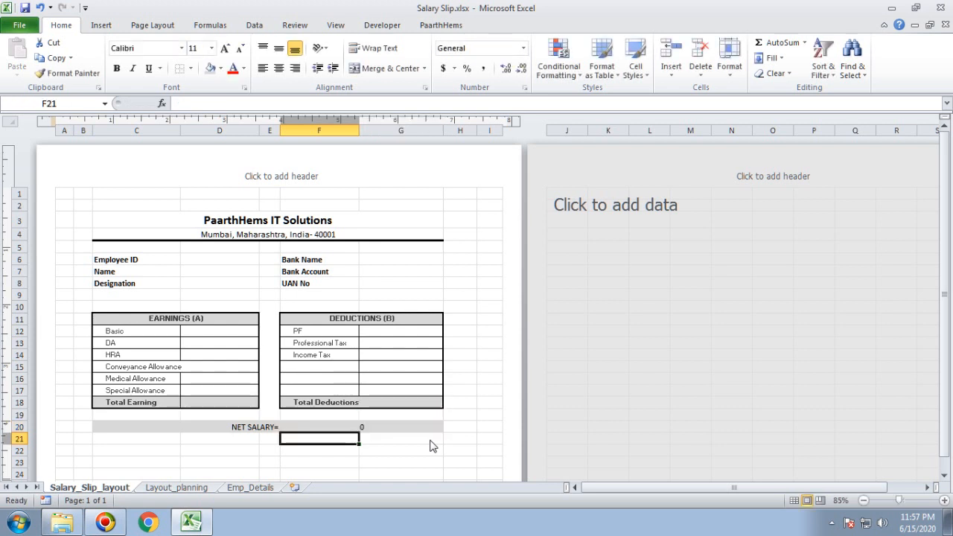
Left-align the net salary result in merged cell F20.
{"action": "left_click", "coordinate": [389, 428]}
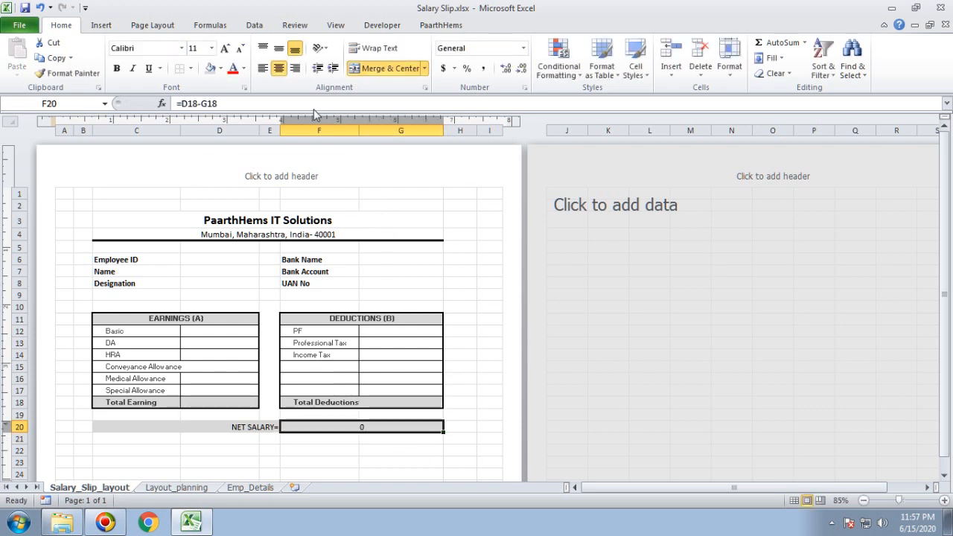
{"action": "left_click", "coordinate": [262, 68]}
{"action": "left_click", "coordinate": [356, 451]}
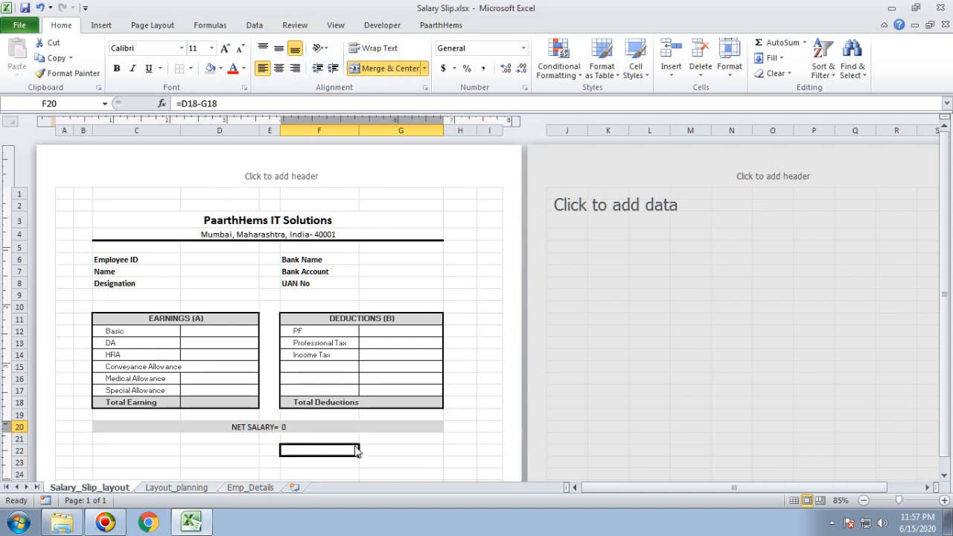
Make the NET SALARY= label and its result in C20:G20 bold.
{"action": "left_click", "coordinate": [239, 432]}
{"action": "left_click", "coordinate": [319, 431], "text": "shift"}
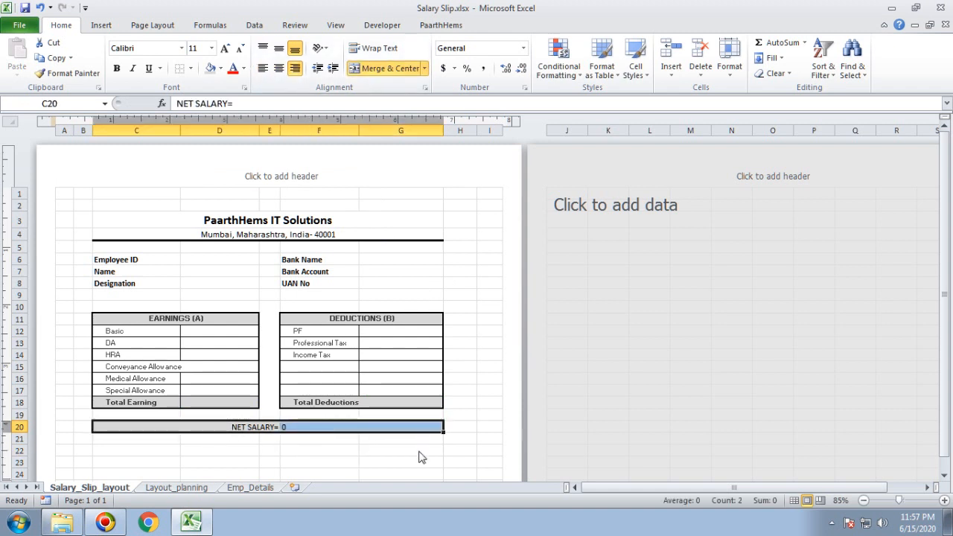
{"action": "key", "text": "ctrl+b"}
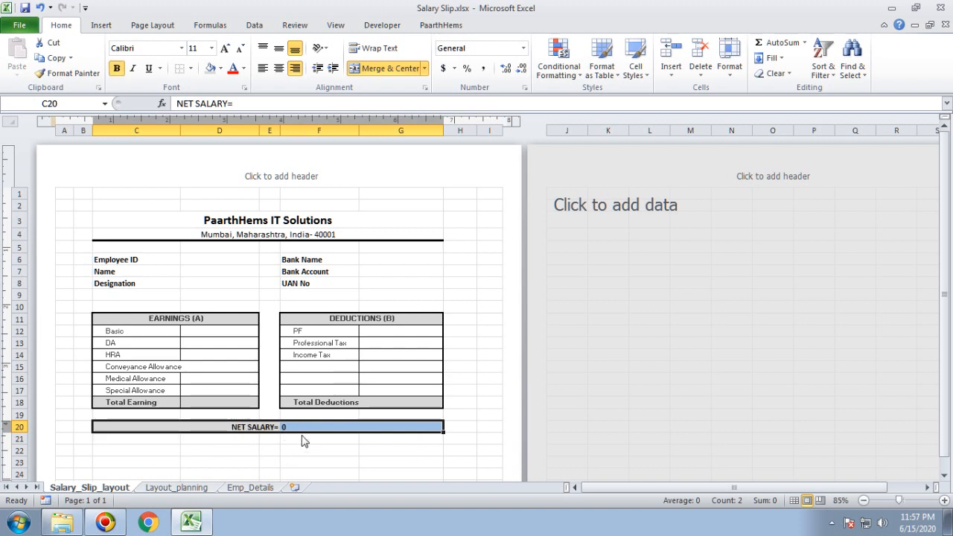
{"action": "left_click", "coordinate": [146, 452]}
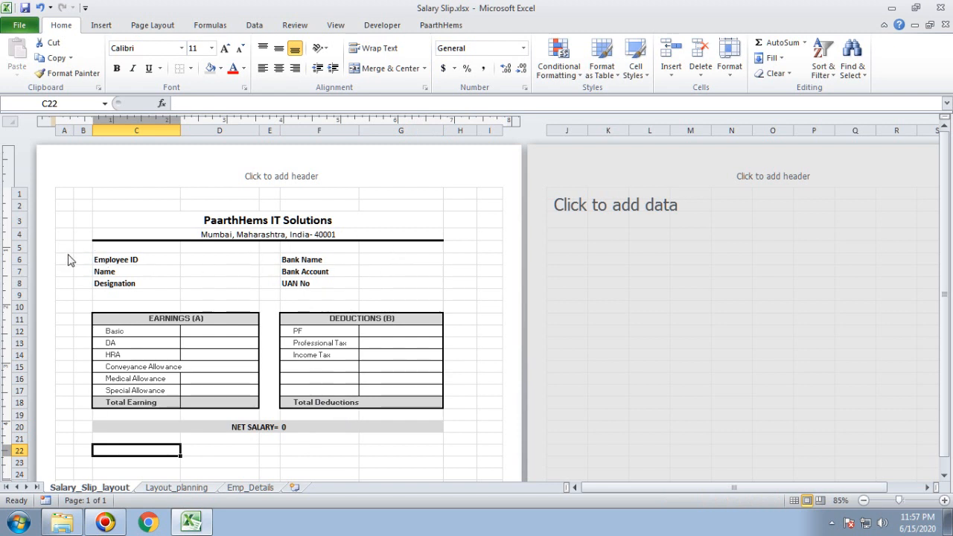
Insert two blank rows between the company header and the employee details, one at row 5 and one at row 6.
{"action": "right_click", "coordinate": [22, 248]}
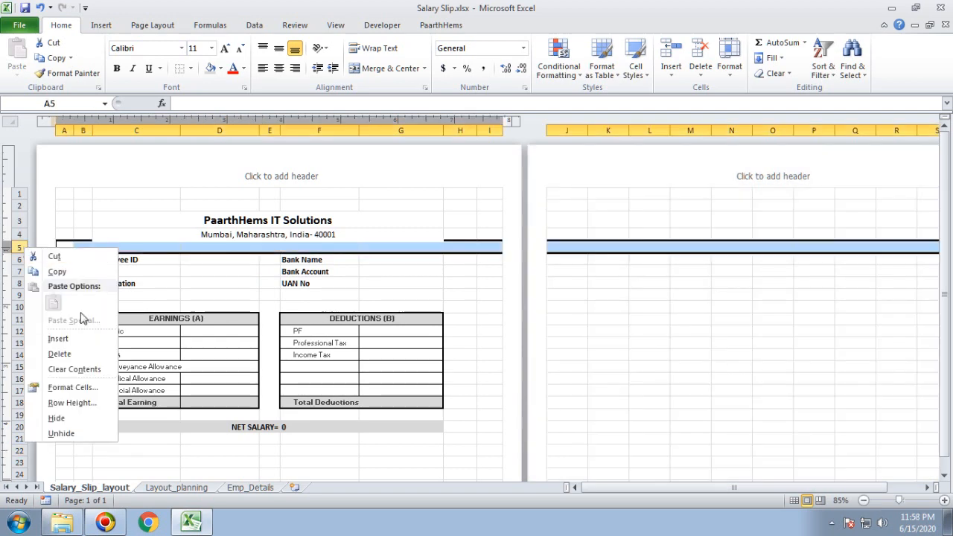
{"action": "left_click", "coordinate": [58, 338]}
{"action": "left_click", "coordinate": [240, 276]}
{"action": "left_click", "coordinate": [218, 254]}
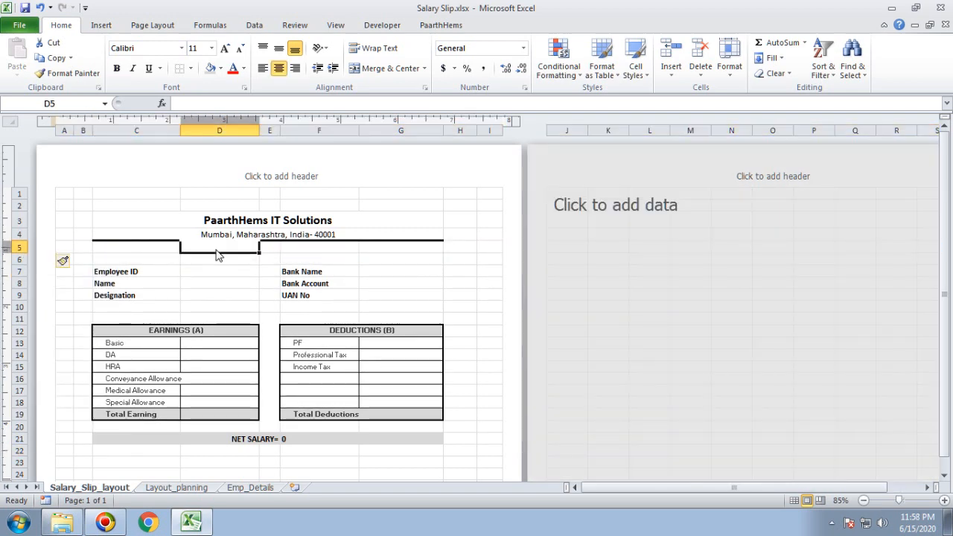
{"action": "left_click", "coordinate": [313, 255]}
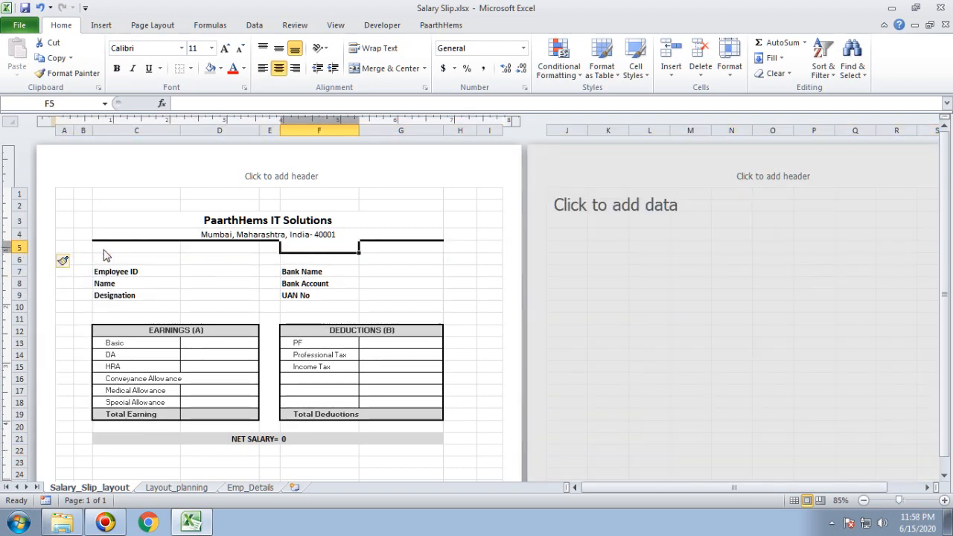
{"action": "left_click", "coordinate": [210, 265]}
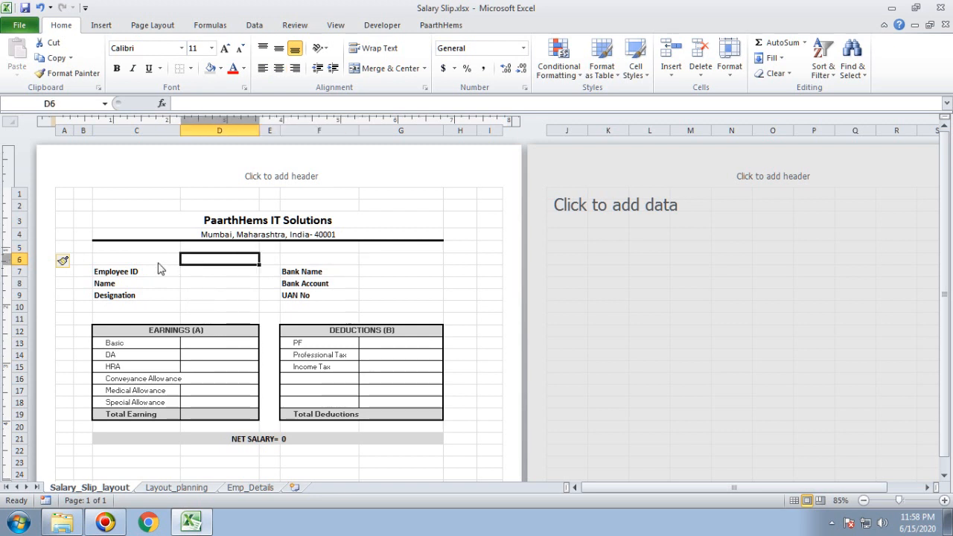
{"action": "left_click_drag", "start_coordinate": [158, 266], "coordinate": [395, 261]}
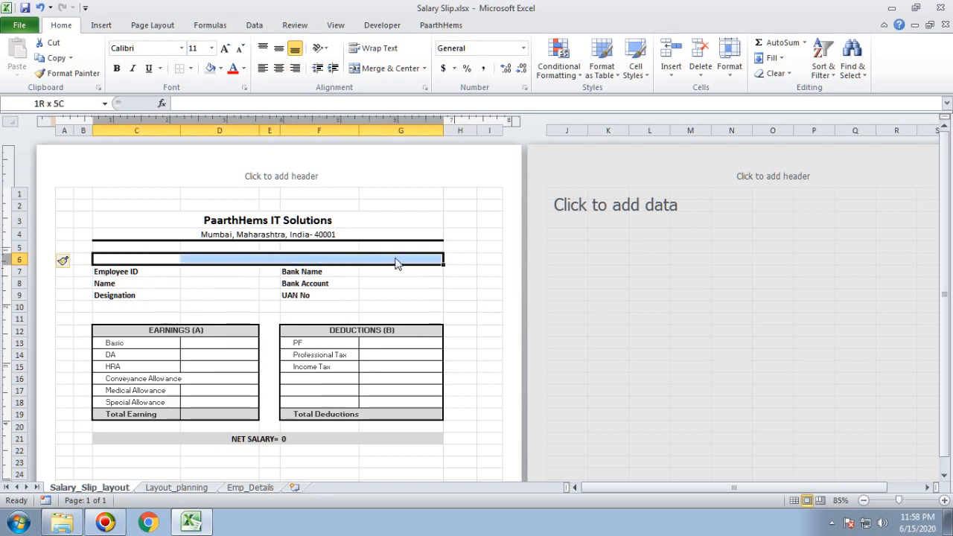
{"action": "left_click", "coordinate": [251, 264]}
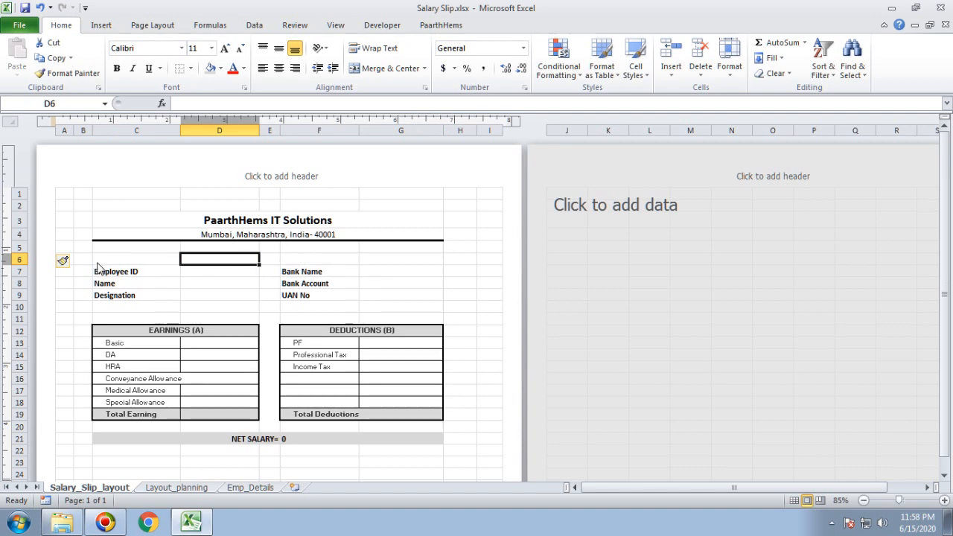
{"action": "right_click", "coordinate": [24, 259]}
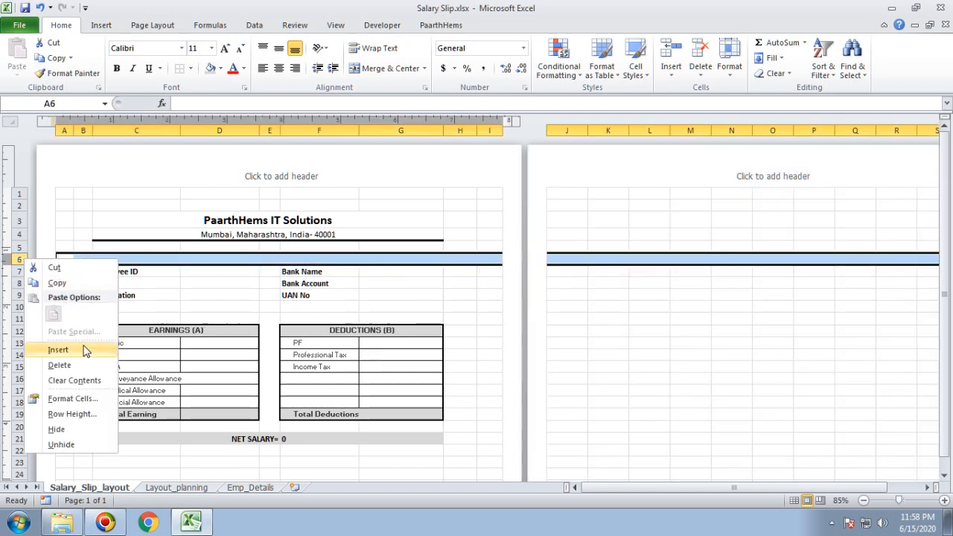
{"action": "left_click", "coordinate": [30, 349]}
Merge and center cells D6:F6 below the company header and enter the title "Salary Slip May 2020" there.
{"action": "left_click_drag", "start_coordinate": [203, 262], "coordinate": [350, 261]}
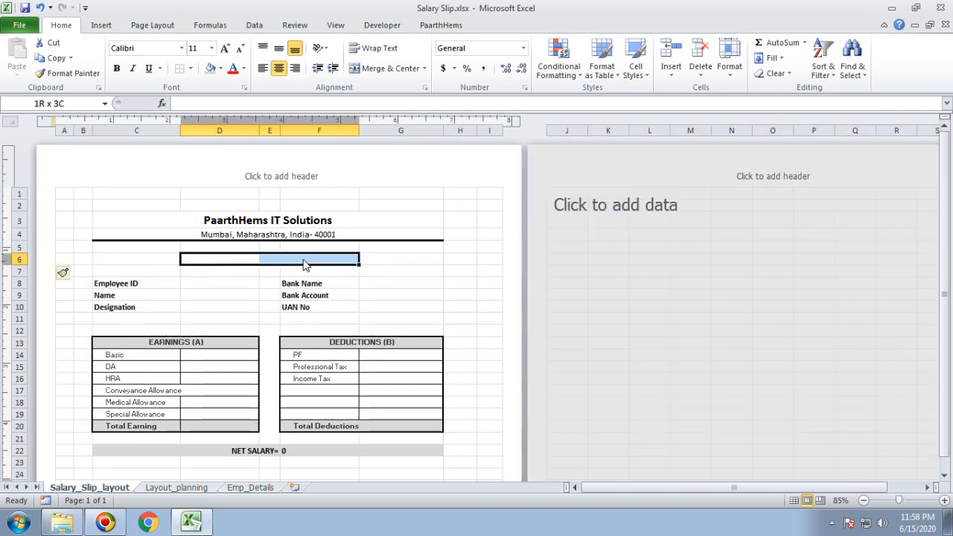
{"action": "left_click", "coordinate": [388, 68]}
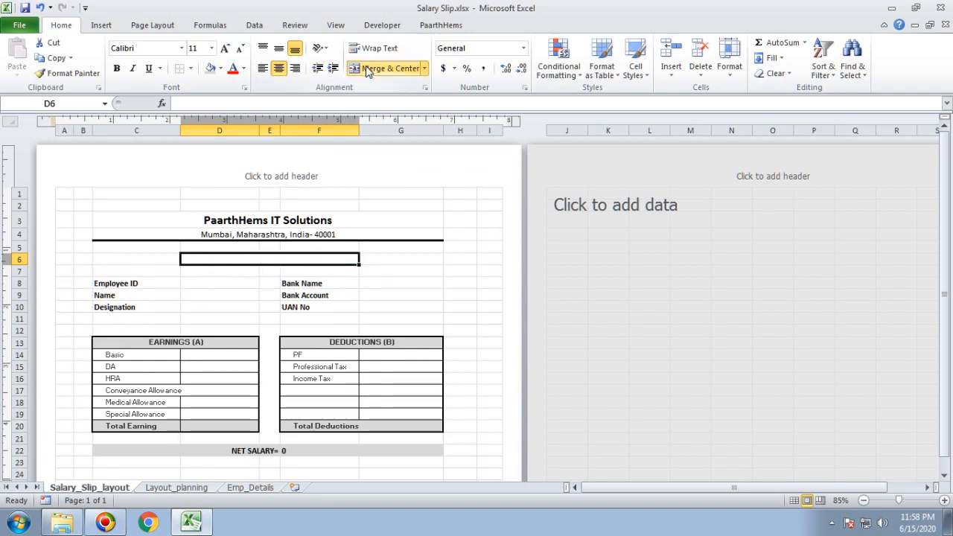
{"action": "double_click", "coordinate": [272, 266]}
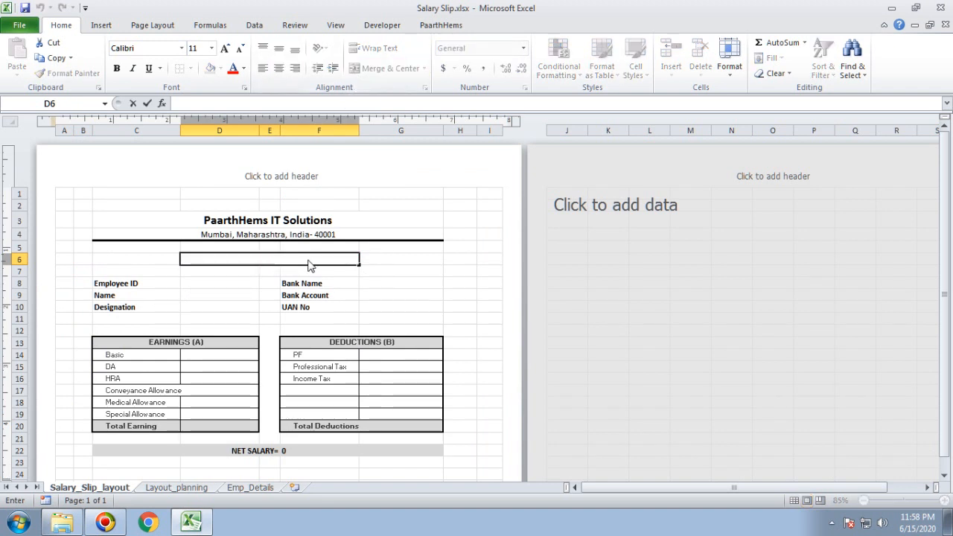
{"action": "type", "text": "Salary"}
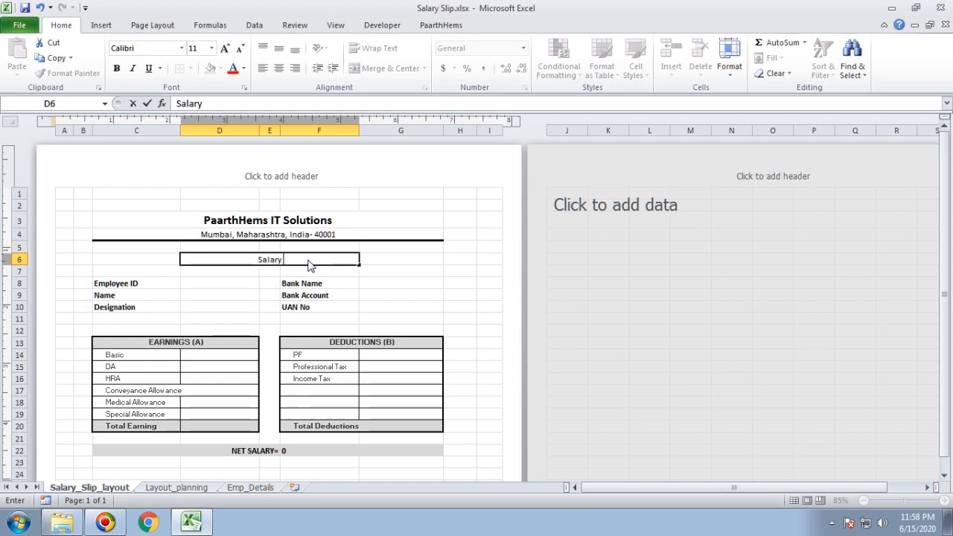
{"action": "type", "text": " Slip For"}
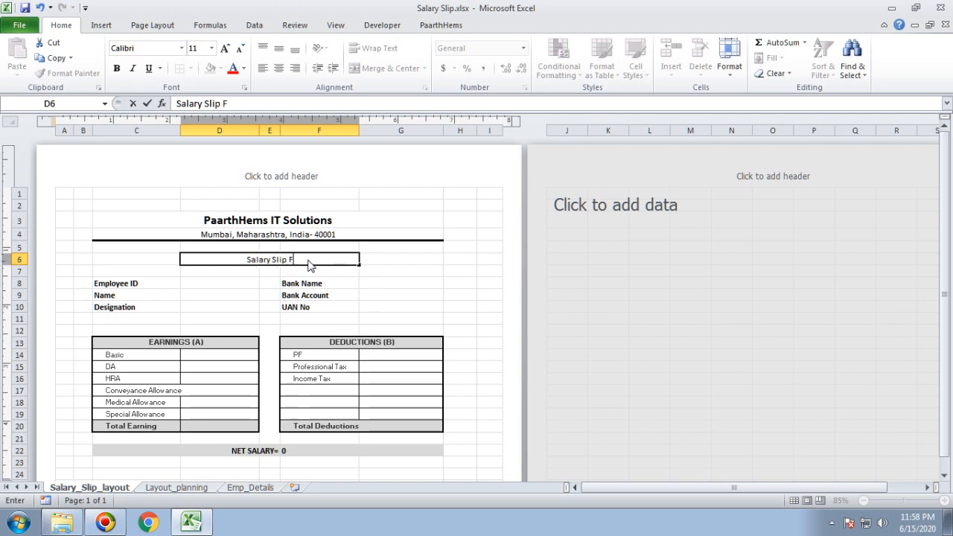
{"action": "key", "text": "BackSpace"}
{"action": "key", "text": "BackSpace"}
{"action": "key", "text": "BackSpace"}
{"action": "type", "text": ":"}
{"action": "key", "text": "BackSpace"}
{"action": "type", "text": "May"}
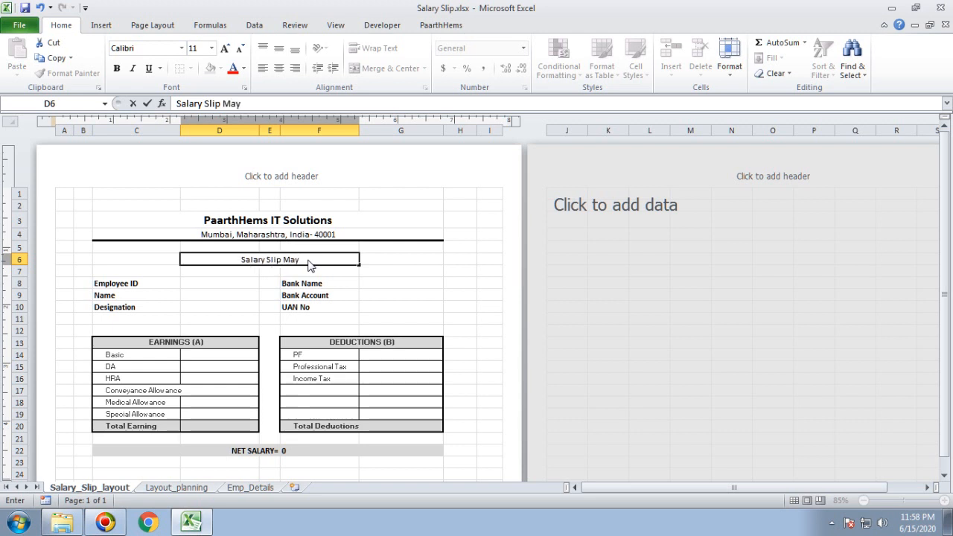
{"action": "type", "text": "2020"}
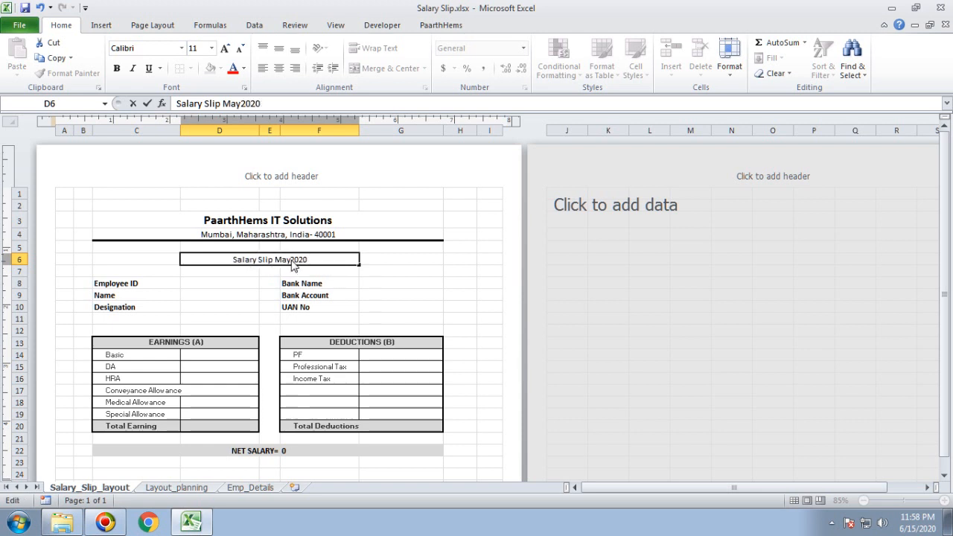
{"action": "left_click", "coordinate": [334, 344]}
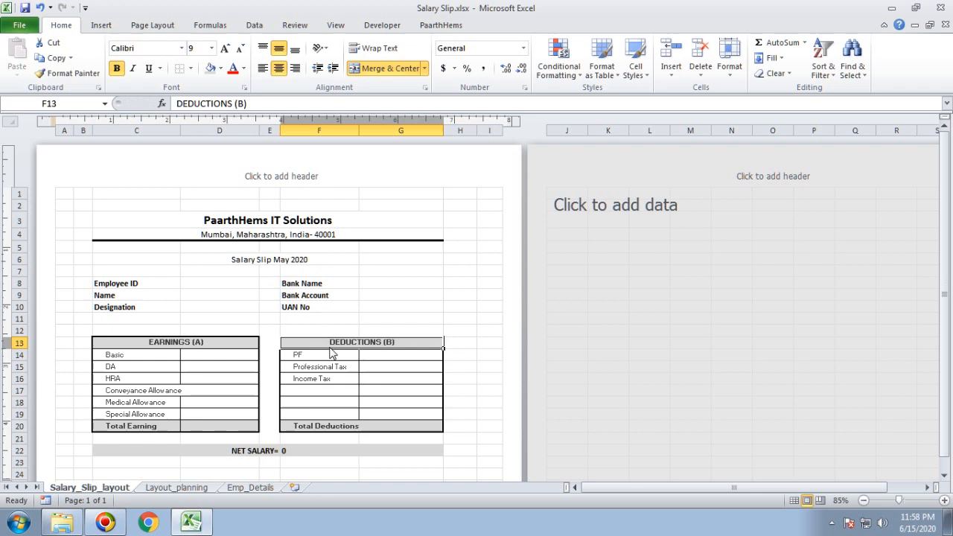
Make the salary slip title in merged cell D6 bold and give it a light gray fill.
{"action": "left_click", "coordinate": [306, 263]}
{"action": "key", "text": "ctrl+b"}
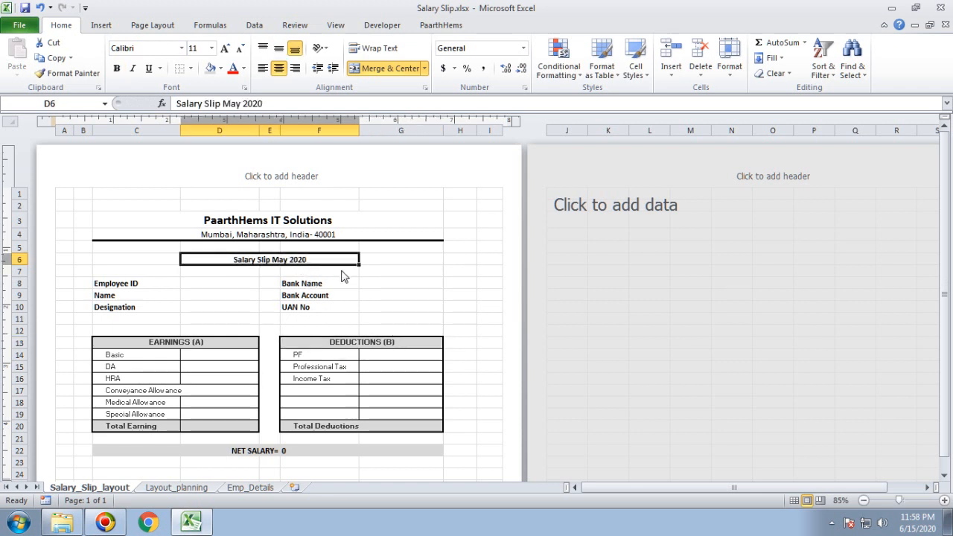
{"action": "left_click", "coordinate": [208, 69]}
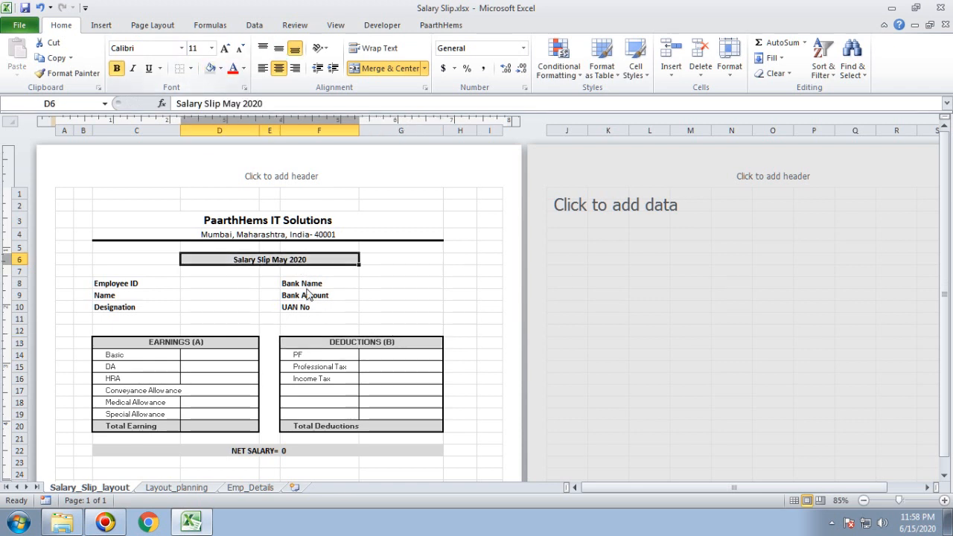
Fill C6:G6 across the full slip width with the grey used for the Salary Slip May 2020 title.
{"action": "left_click", "coordinate": [309, 295]}
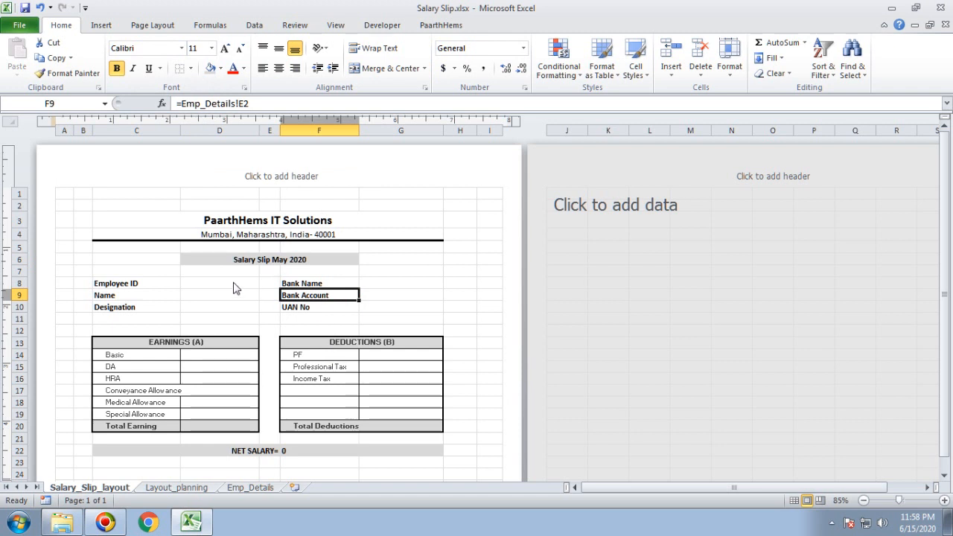
{"action": "left_click_drag", "start_coordinate": [159, 263], "coordinate": [410, 266]}
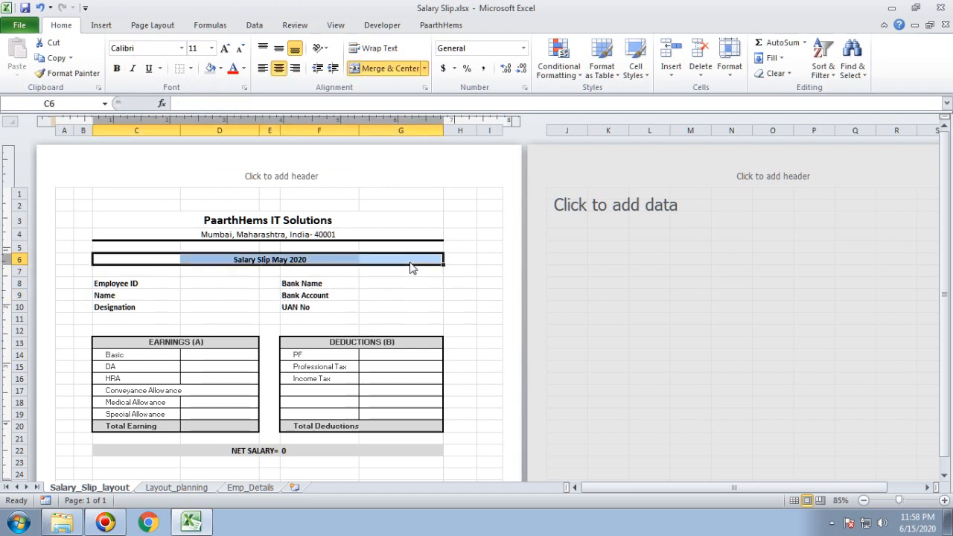
{"action": "left_click", "coordinate": [210, 69]}
{"action": "left_click", "coordinate": [296, 307]}
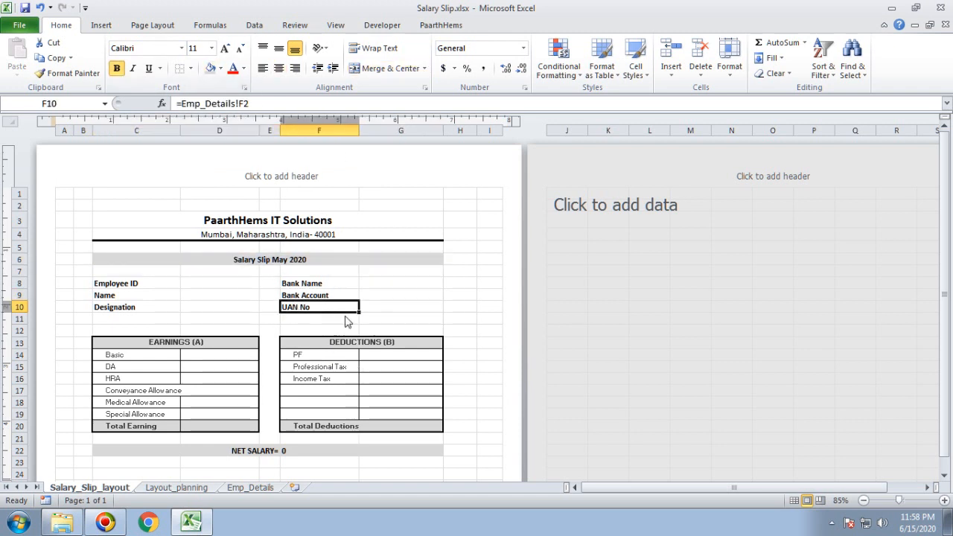
Merge and center the Salary Slip May 2020 title across C6:G6.
{"action": "left_click", "coordinate": [144, 261]}
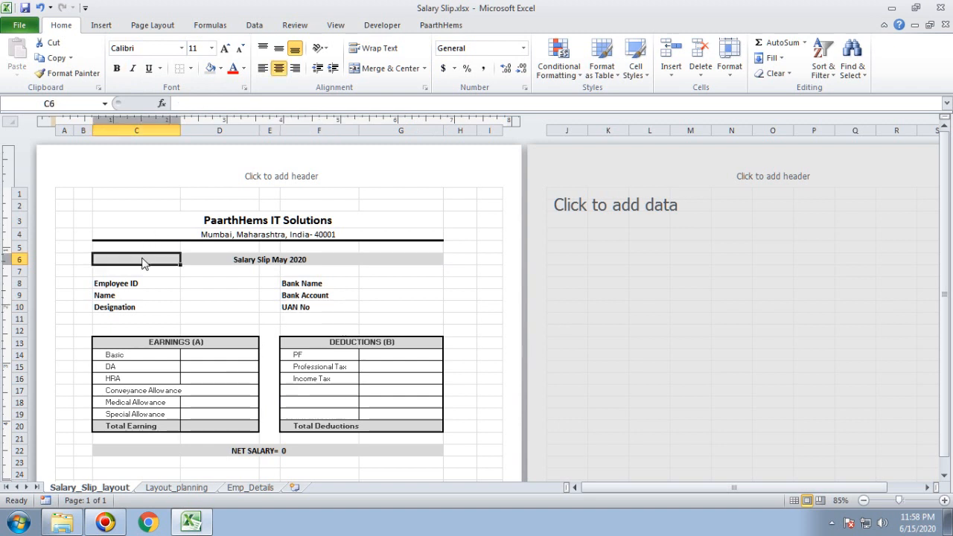
{"action": "left_click", "coordinate": [392, 262]}
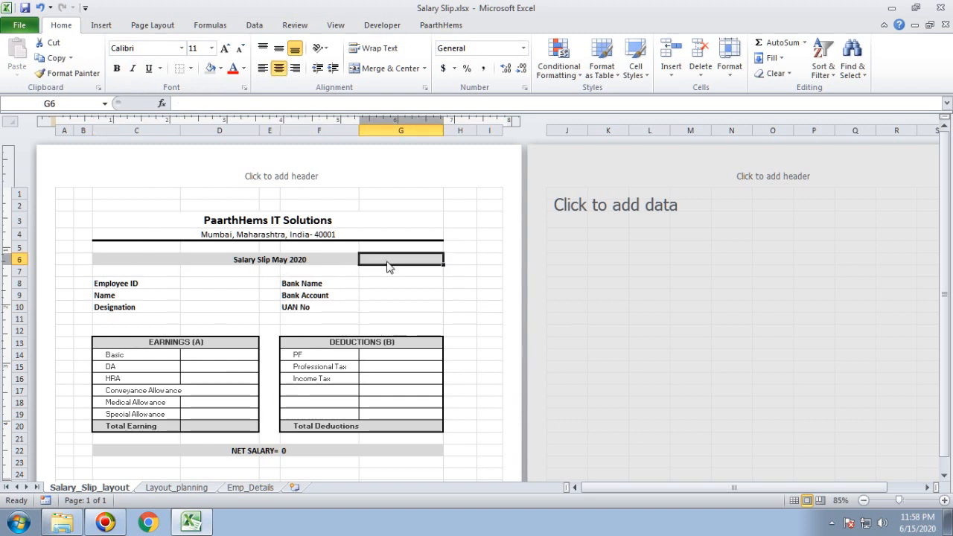
{"action": "left_click", "coordinate": [148, 263], "text": "shift"}
{"action": "left_click", "coordinate": [374, 70]}
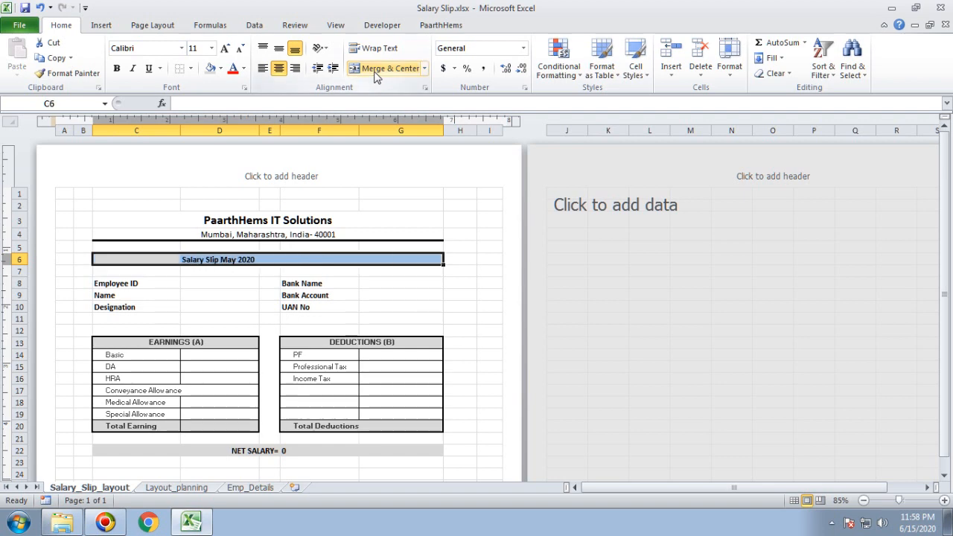
{"action": "left_click", "coordinate": [349, 318]}
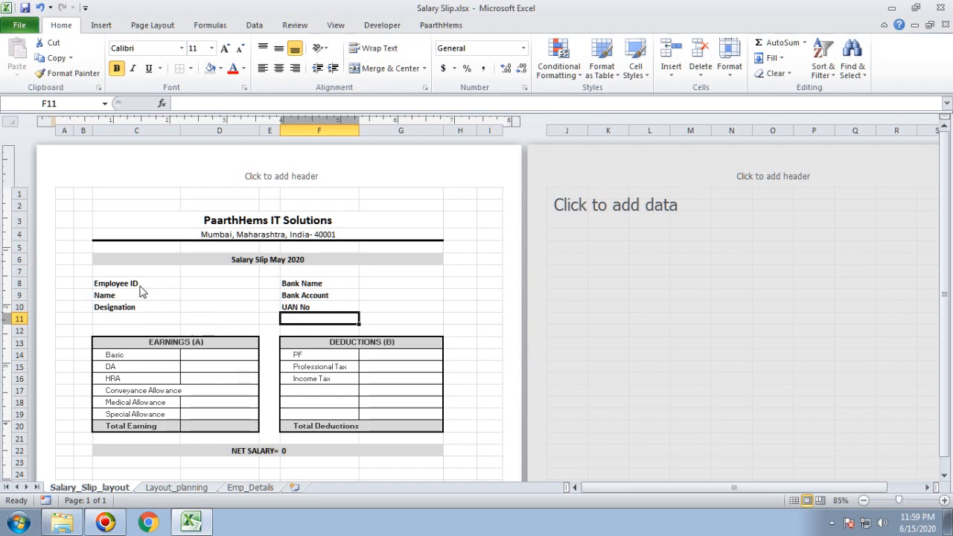
Try to apply All Borders to the employee details block C8:D10.
{"action": "left_click_drag", "start_coordinate": [141, 287], "coordinate": [323, 312]}
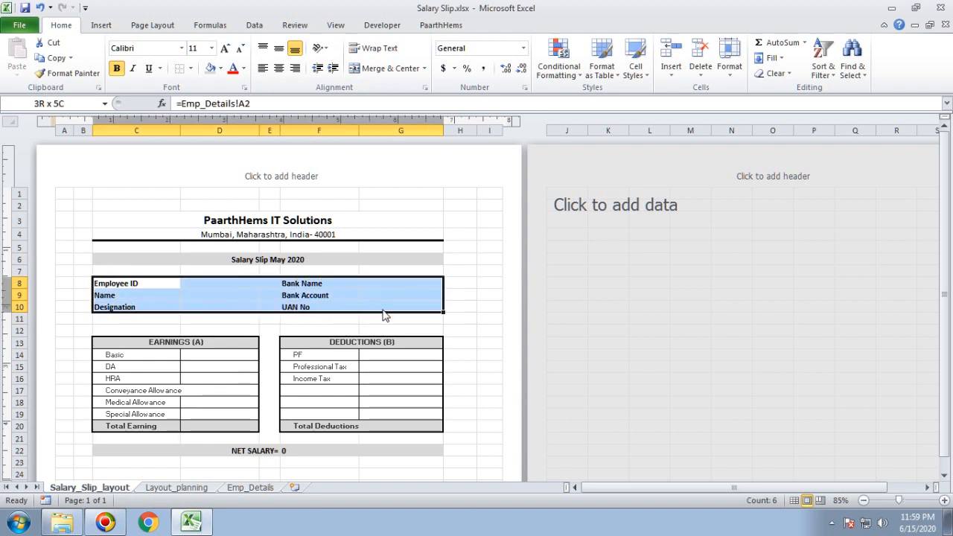
{"action": "left_click_drag", "start_coordinate": [160, 284], "coordinate": [219, 311]}
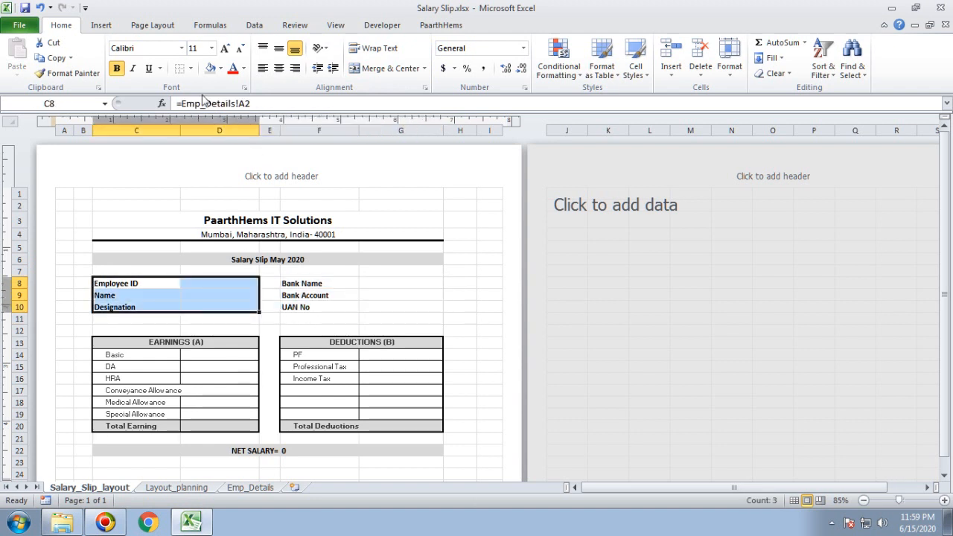
{"action": "left_click", "coordinate": [190, 68]}
{"action": "left_click", "coordinate": [213, 179]}
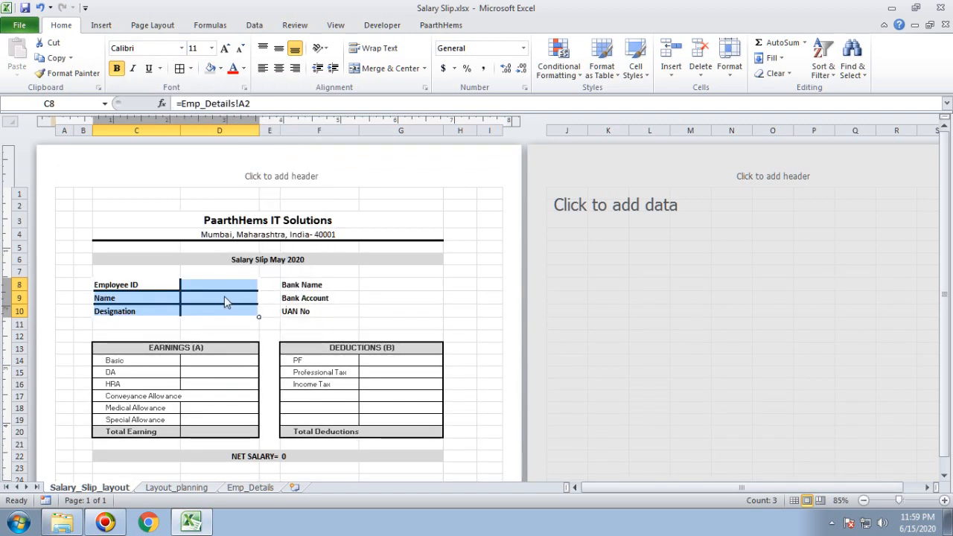
{"action": "left_click", "coordinate": [179, 68]}
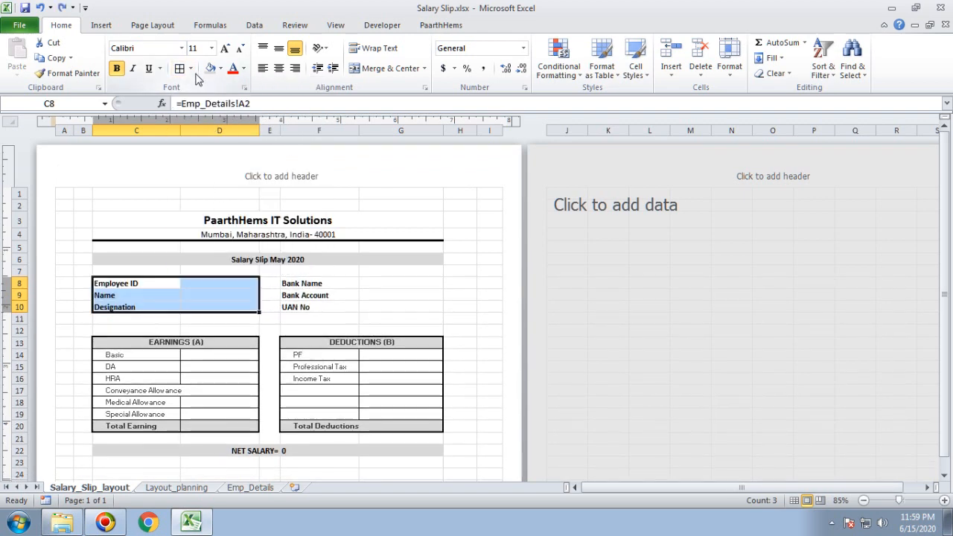
Set the border line style to No Border and apply All Borders to the employee details block C8:D10.
{"action": "left_click", "coordinate": [191, 68]}
{"action": "mouse_move", "coordinate": [250, 382]}
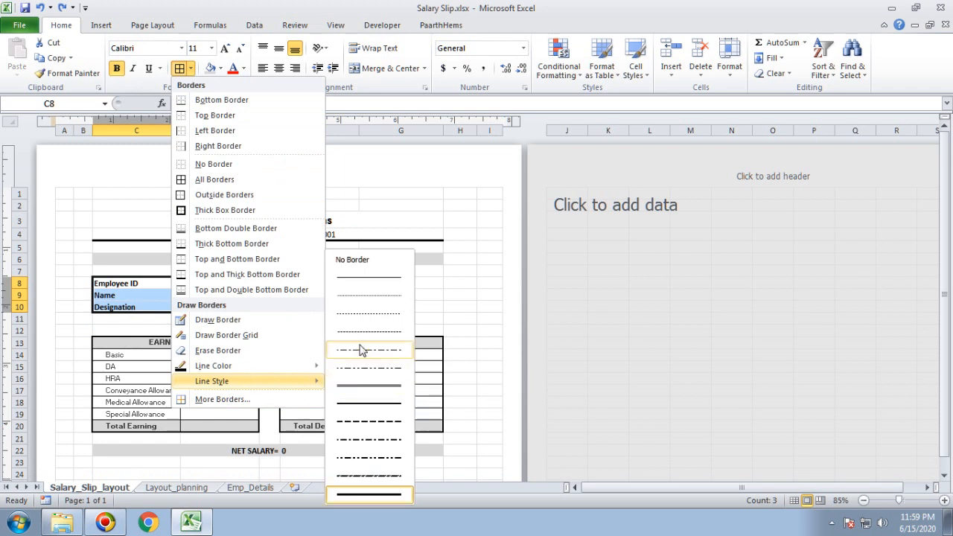
{"action": "left_click", "coordinate": [350, 260]}
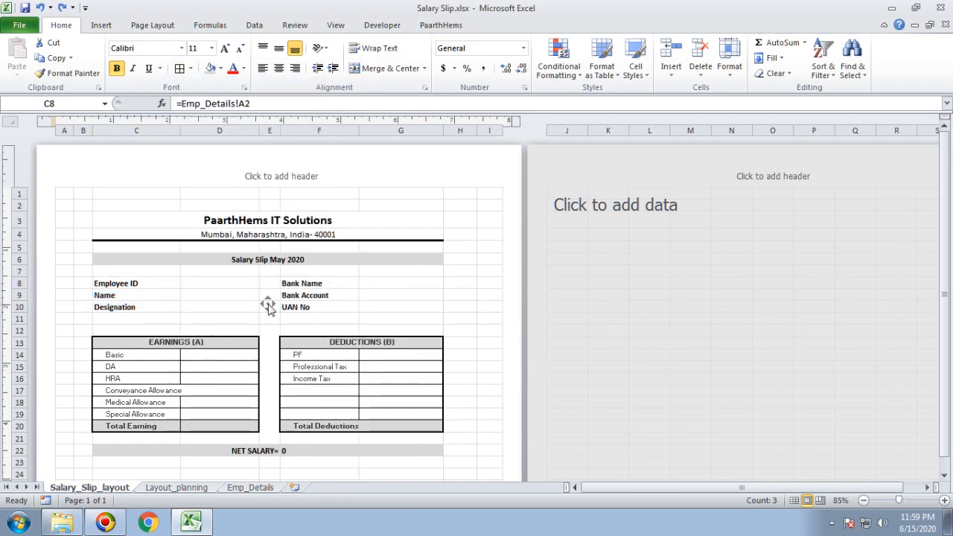
{"action": "left_click", "coordinate": [191, 68]}
{"action": "left_click", "coordinate": [201, 181]}
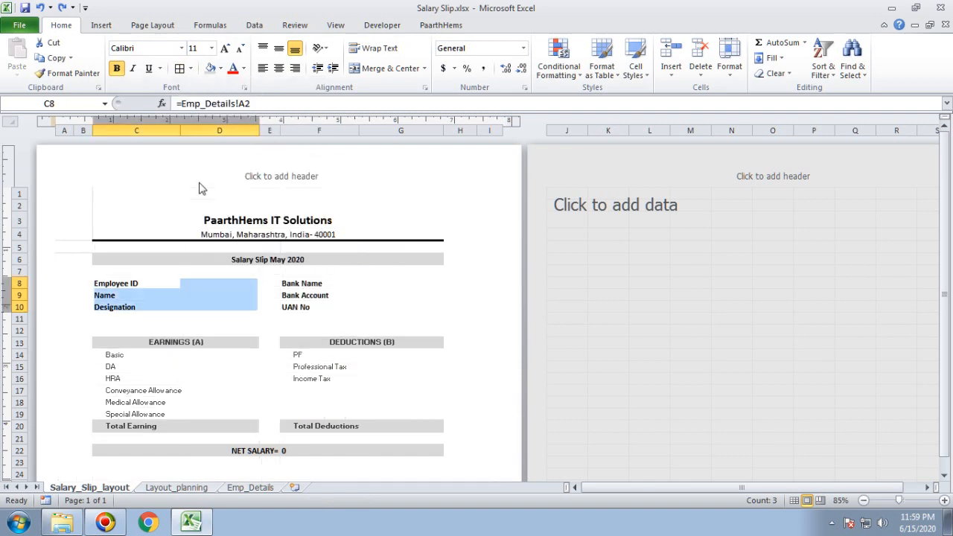
{"action": "left_click", "coordinate": [198, 308]}
Apply All Borders to the bank details block F8:G10.
{"action": "left_click_drag", "start_coordinate": [302, 288], "coordinate": [367, 308]}
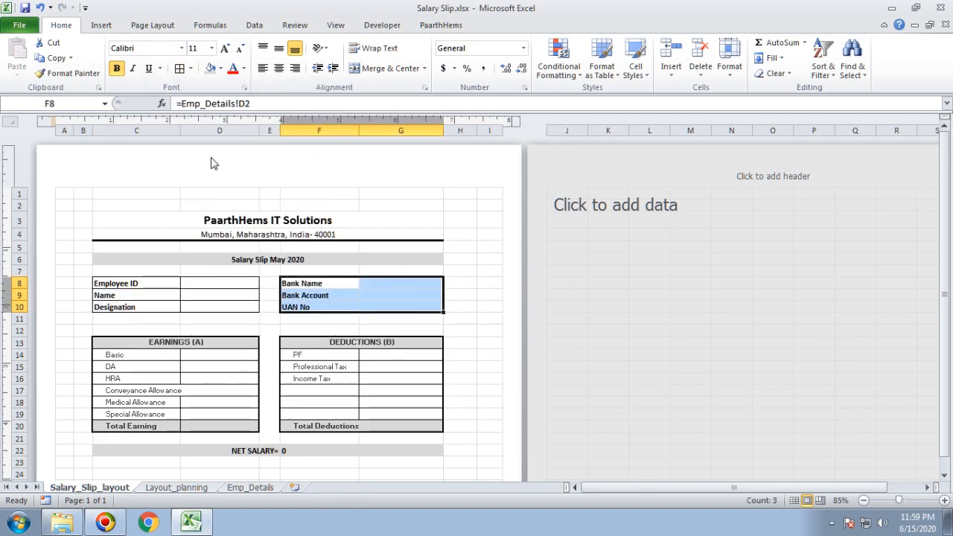
{"action": "left_click", "coordinate": [179, 69]}
{"action": "left_click", "coordinate": [216, 298]}
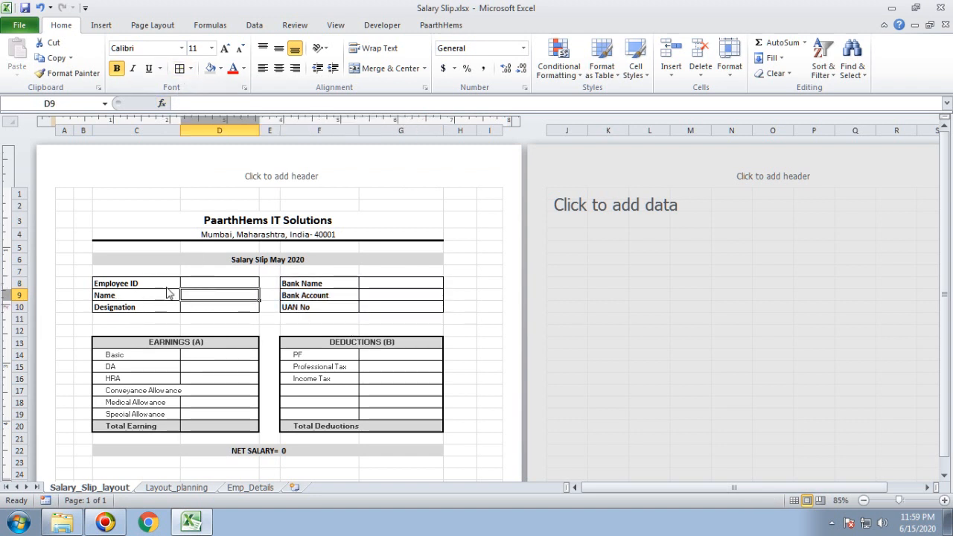
Add a Thick Box Border around both the employee details block C8:D10 and the bank details block F8:G10.
{"action": "left_click_drag", "start_coordinate": [174, 287], "coordinate": [233, 314]}
{"action": "left_click", "coordinate": [191, 68]}
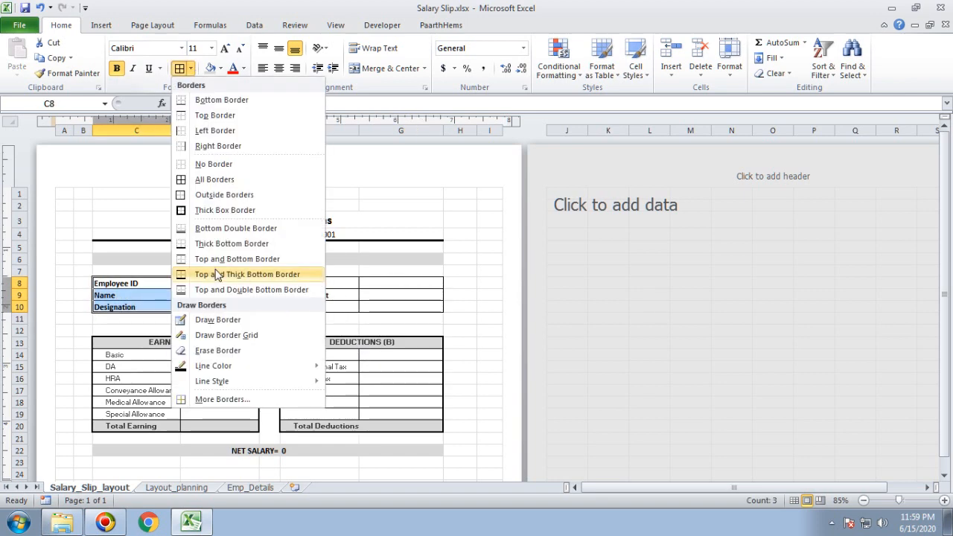
{"action": "left_click", "coordinate": [205, 212]}
{"action": "left_click_drag", "start_coordinate": [306, 286], "coordinate": [398, 314]}
{"action": "left_click", "coordinate": [179, 69]}
{"action": "left_click", "coordinate": [228, 334]}
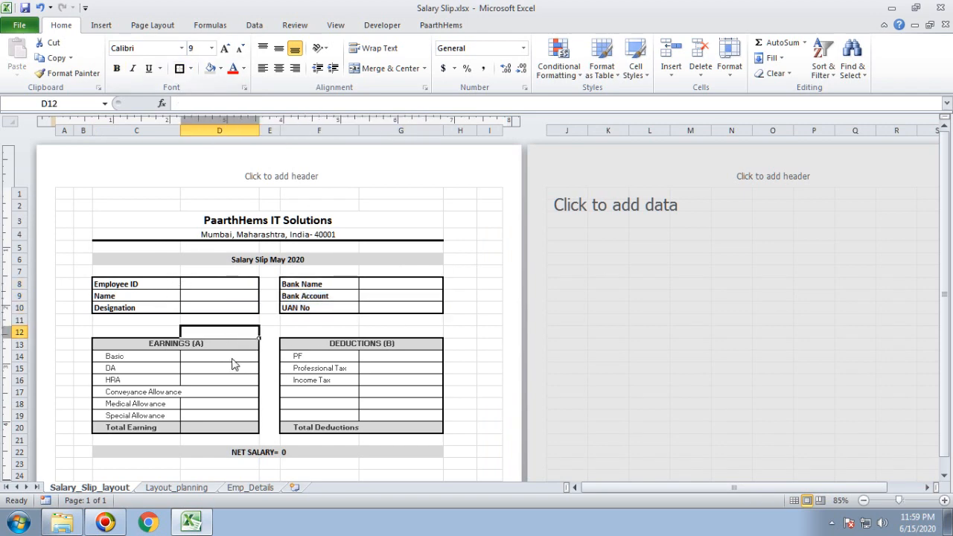
Merge and center F27:G27 below the net salary row for the signature line.
{"action": "left_click", "coordinate": [234, 409]}
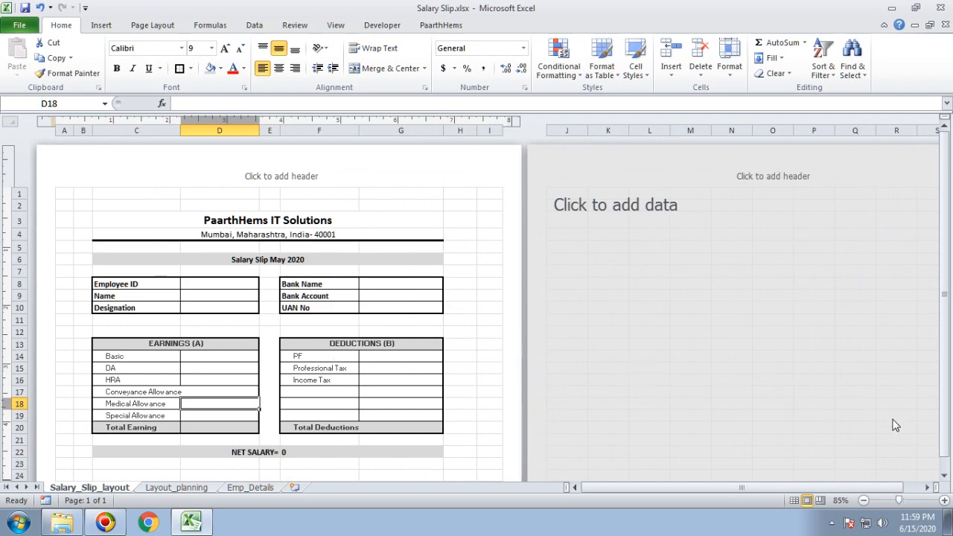
{"action": "left_click", "coordinate": [945, 476]}
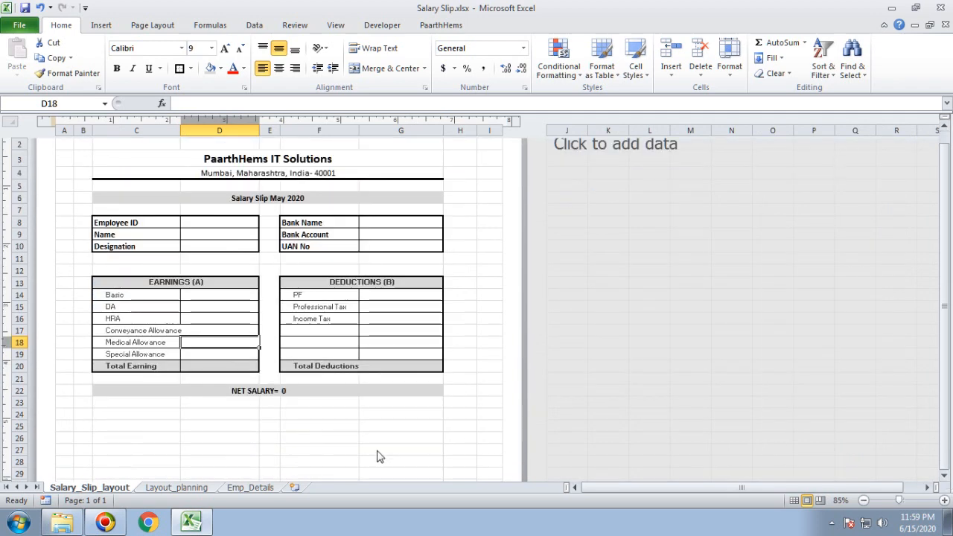
{"action": "left_click", "coordinate": [141, 431]}
{"action": "left_click", "coordinate": [333, 430]}
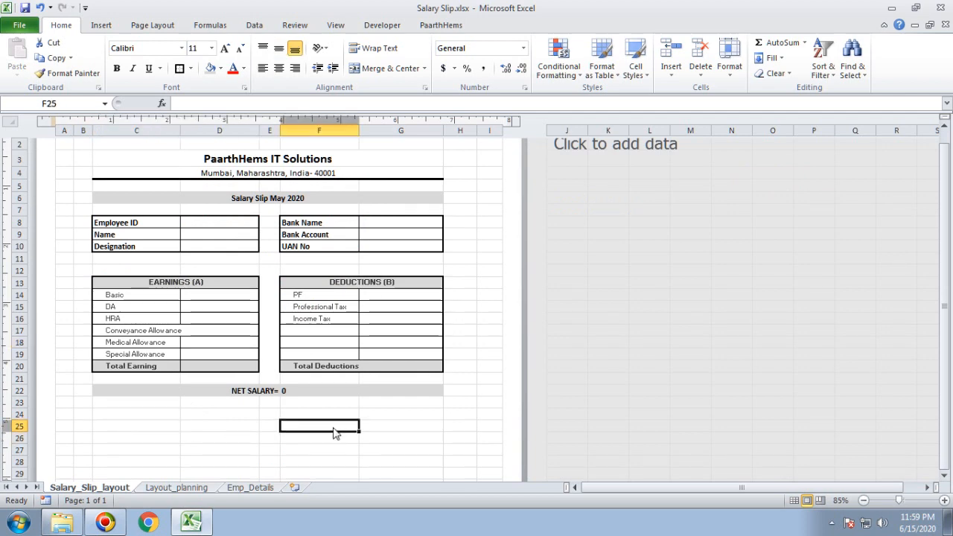
{"action": "left_click_drag", "start_coordinate": [327, 438], "coordinate": [402, 439]}
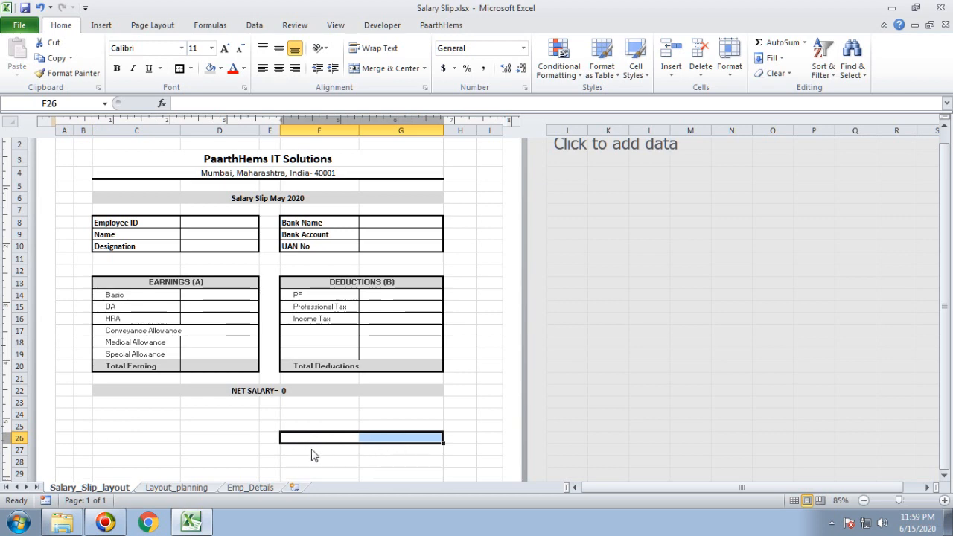
{"action": "left_click_drag", "start_coordinate": [313, 452], "coordinate": [378, 455]}
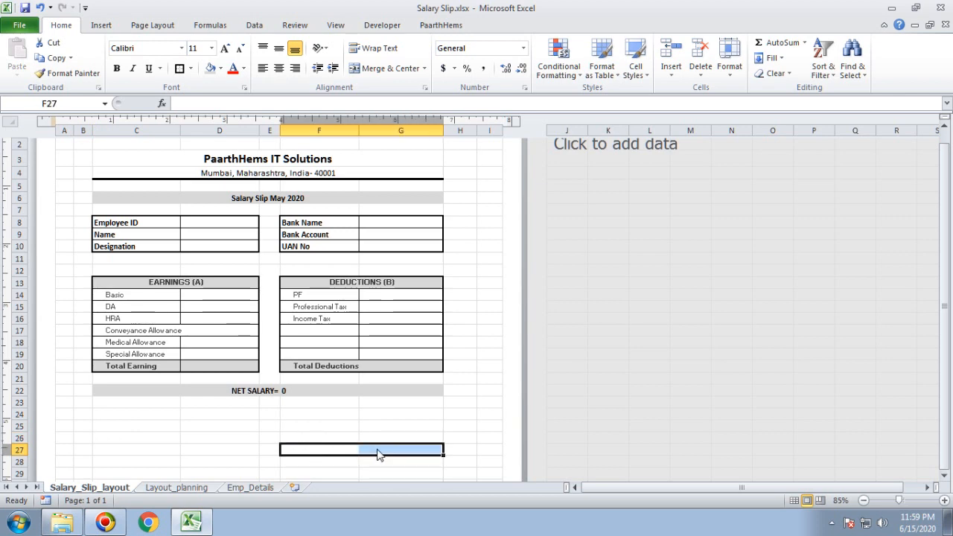
{"action": "right_click", "coordinate": [357, 84]}
{"action": "left_click", "coordinate": [364, 69]}
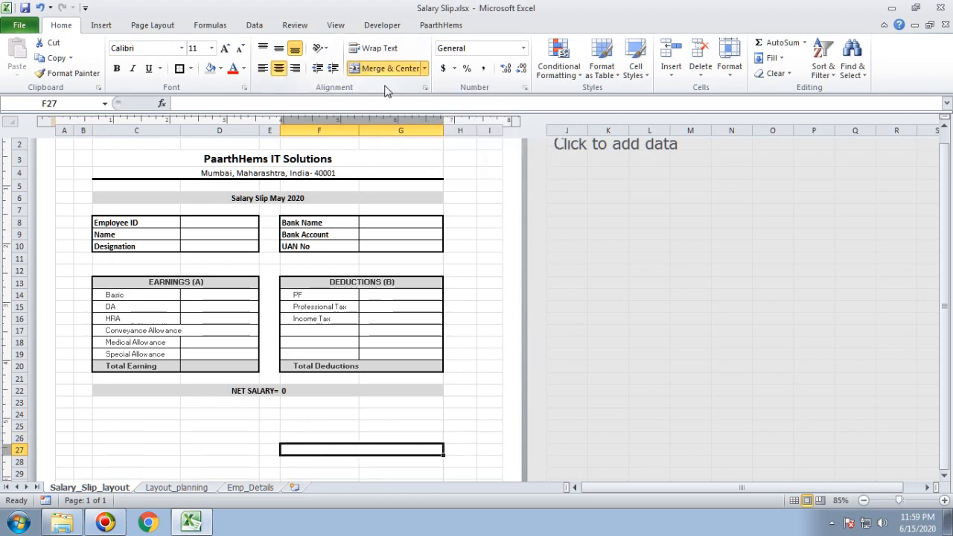
{"action": "left_click", "coordinate": [387, 68]}
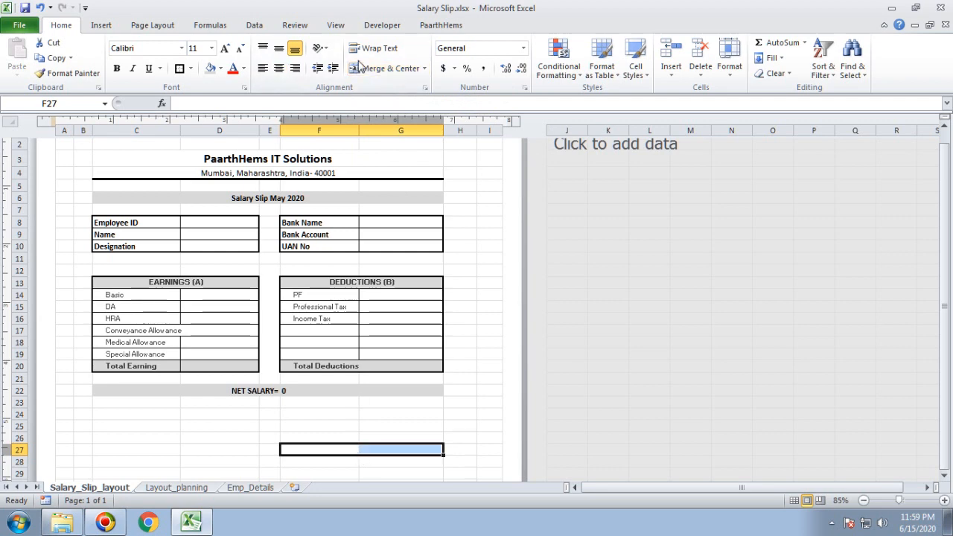
{"action": "left_click", "coordinate": [364, 67]}
Enter "Signature(HR)" followed by a line of underscores in the merged cell F27.
{"action": "double_click", "coordinate": [381, 453]}
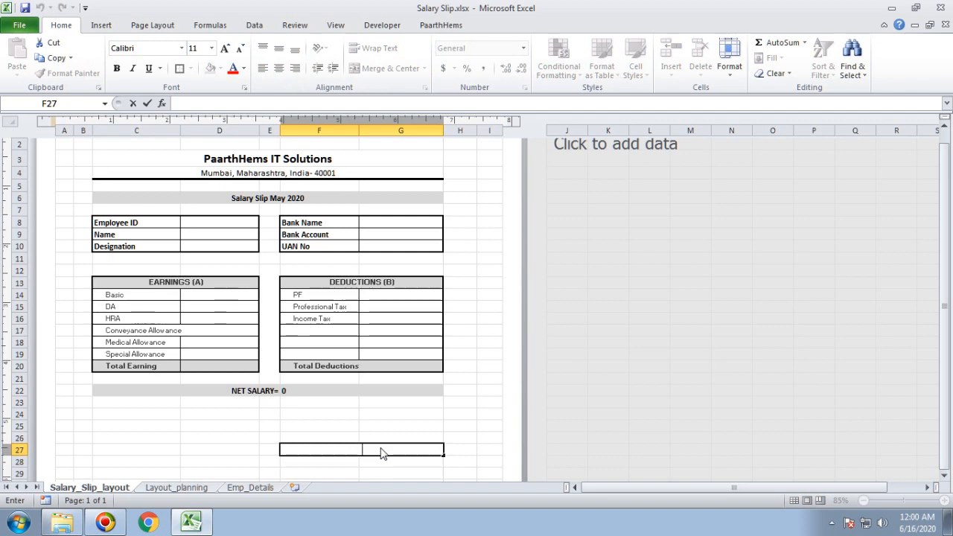
{"action": "type", "text": "Signature"}
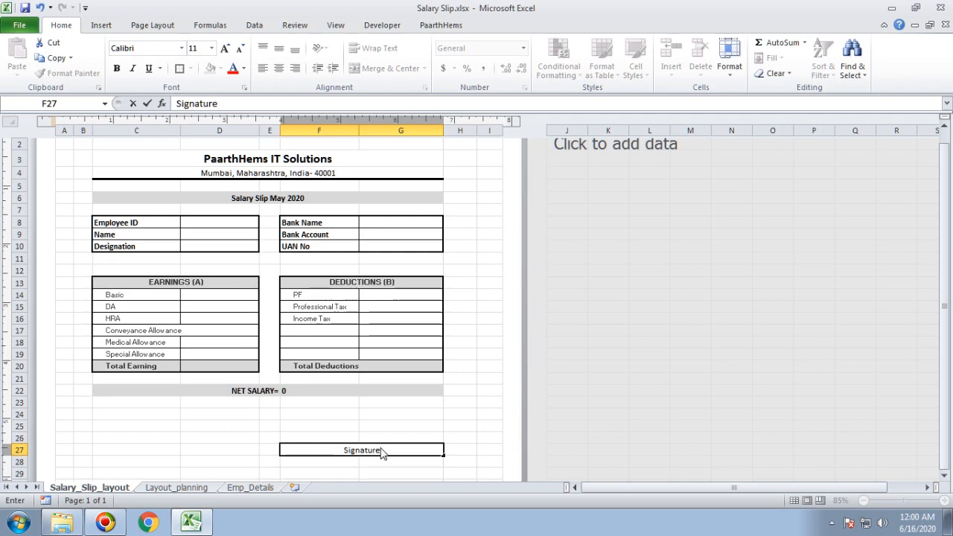
{"action": "type", "text": "(HR)_____"}
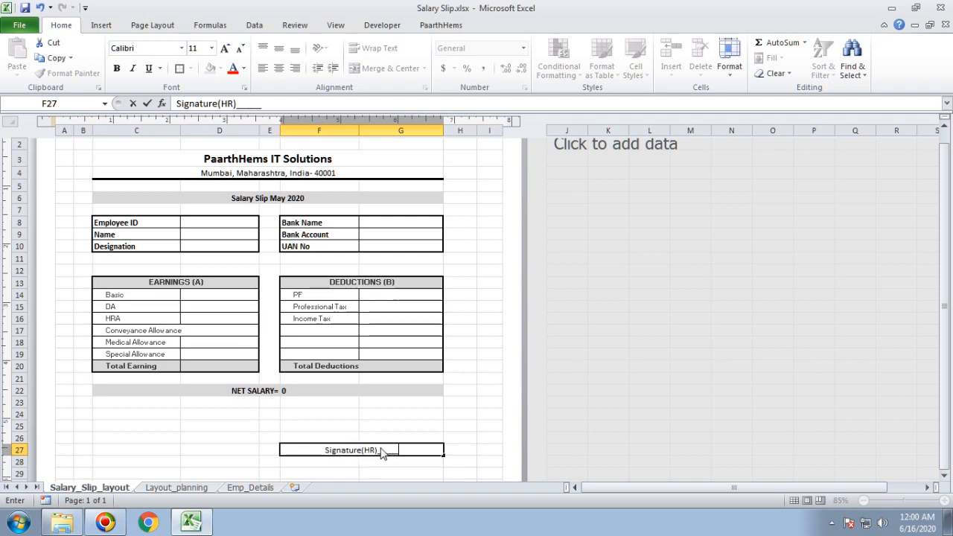
{"action": "type", "text": "_________"}
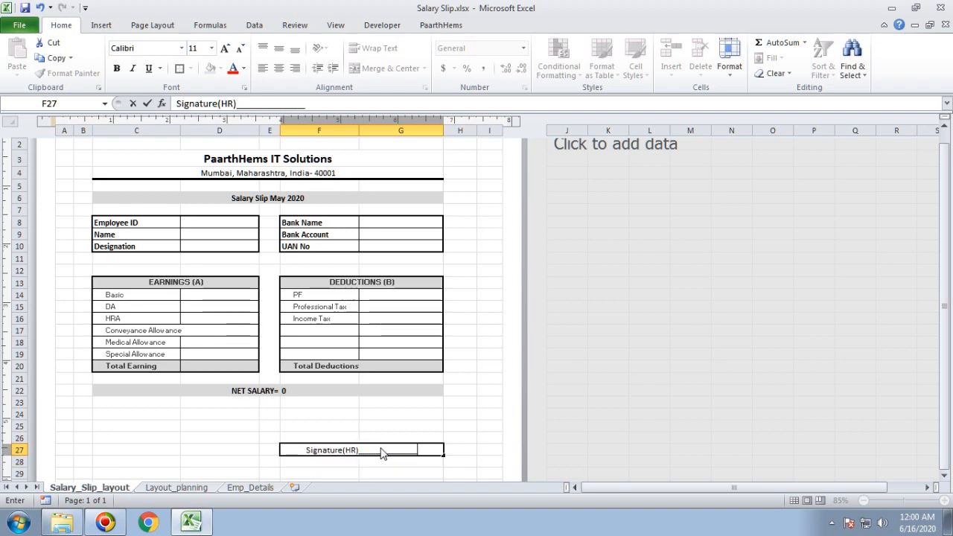
{"action": "type", "text": "__"}
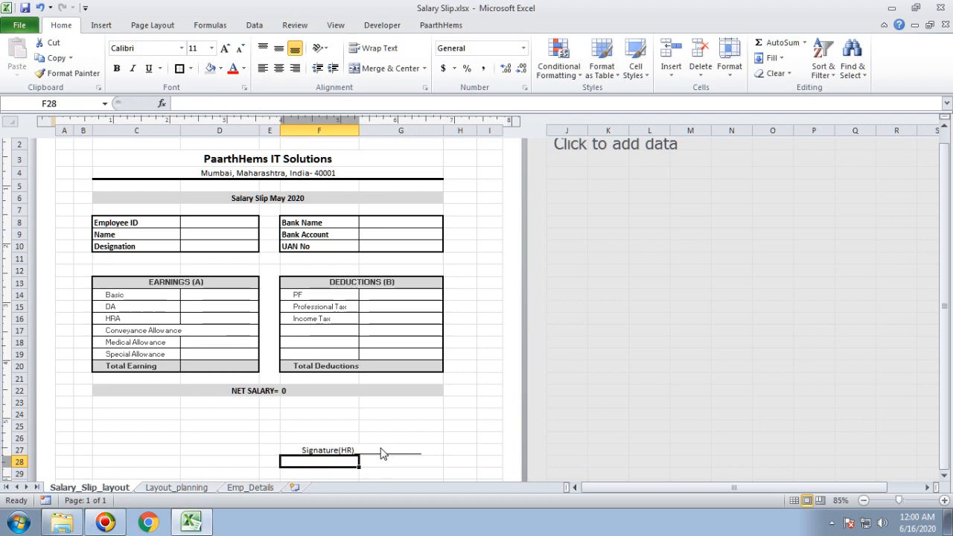
{"action": "key", "text": "ctrl+Return"}
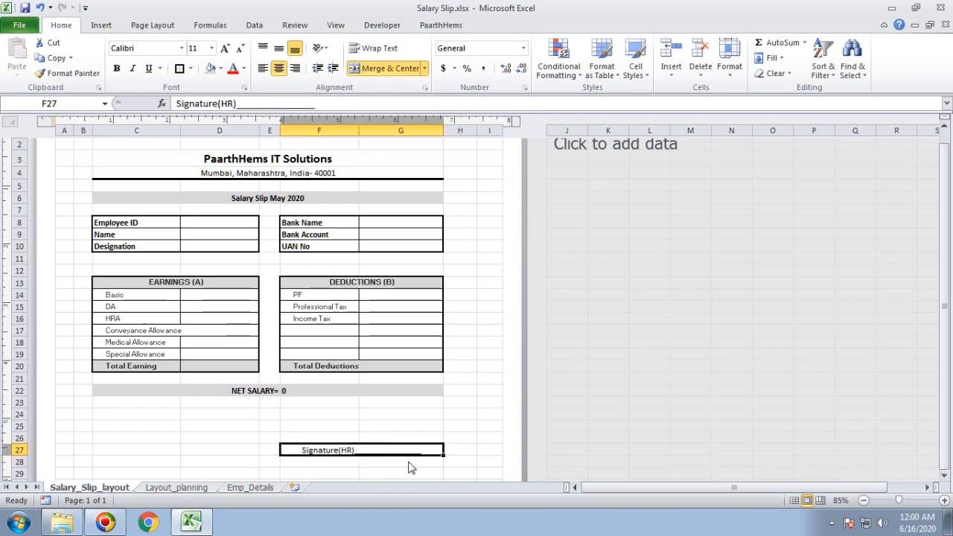
Merge and center F28:G28 directly below the signature line.
{"action": "left_click", "coordinate": [340, 463]}
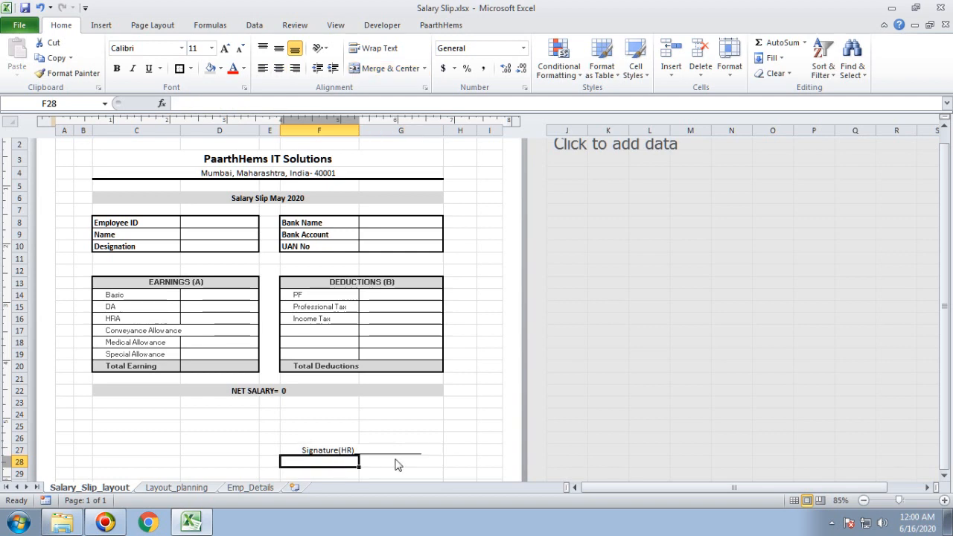
{"action": "left_click_drag", "start_coordinate": [340, 464], "coordinate": [396, 464]}
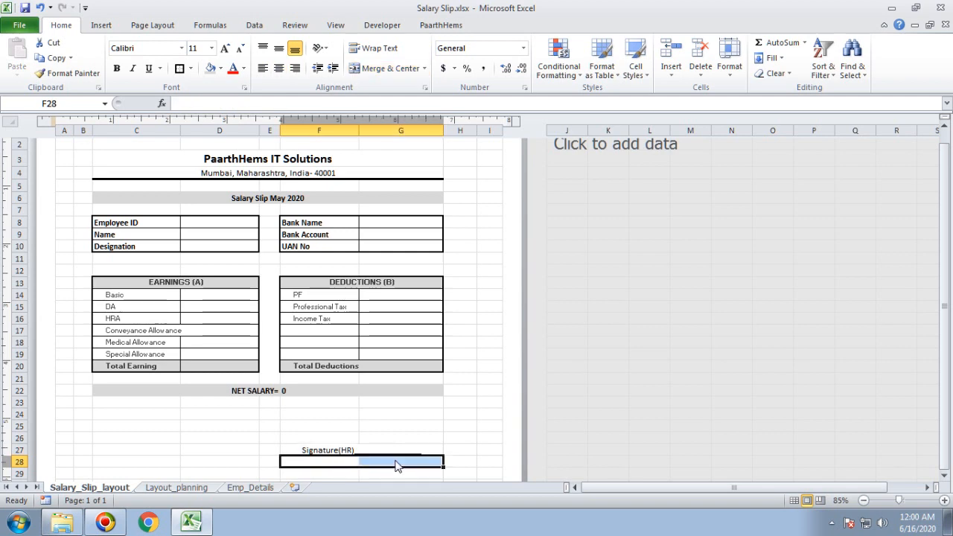
{"action": "left_click", "coordinate": [374, 69]}
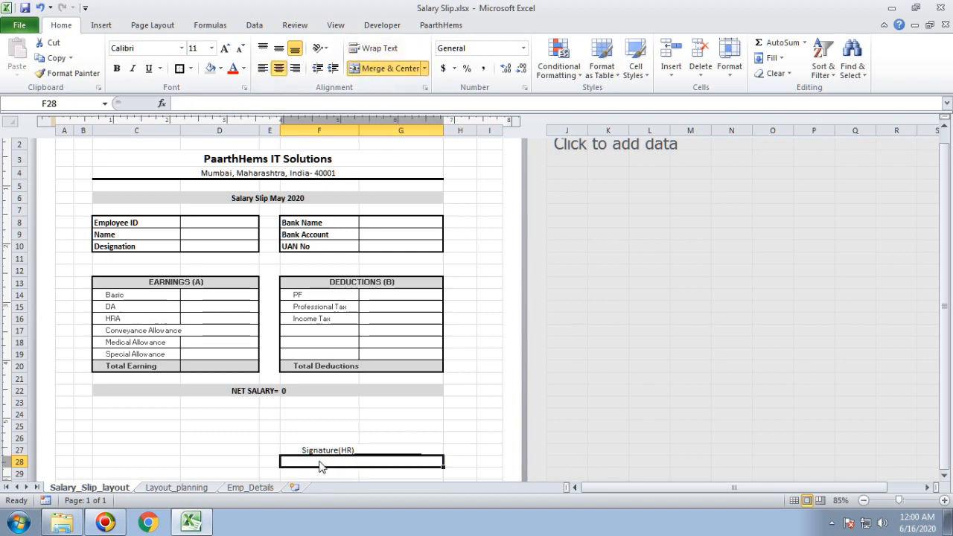
Enter the HR head's full name followed by "(HR Head)" in the merged cell F28.
{"action": "double_click", "coordinate": [392, 464]}
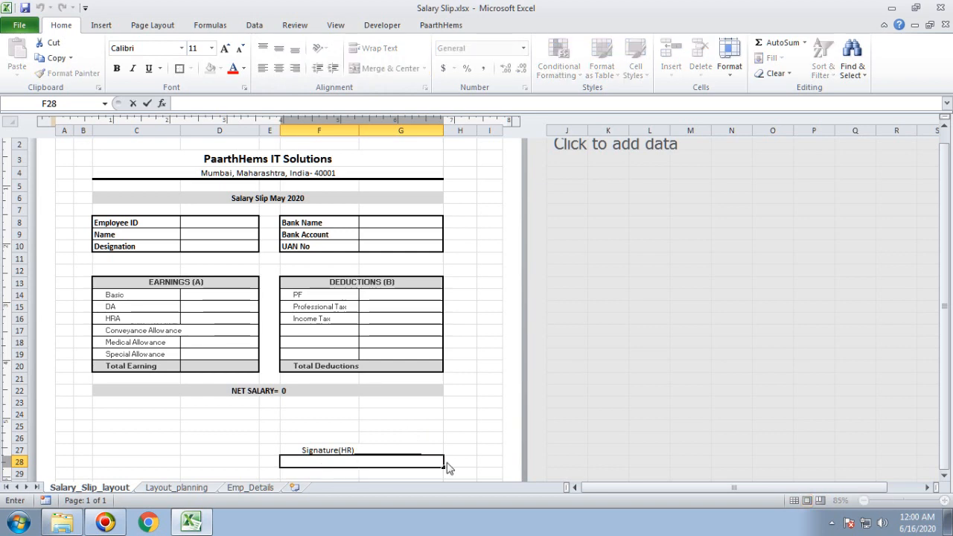
{"action": "type", "text": "HR"}
{"action": "type", "text": "Paart"}
{"action": "type", "text": "h Hemant"}
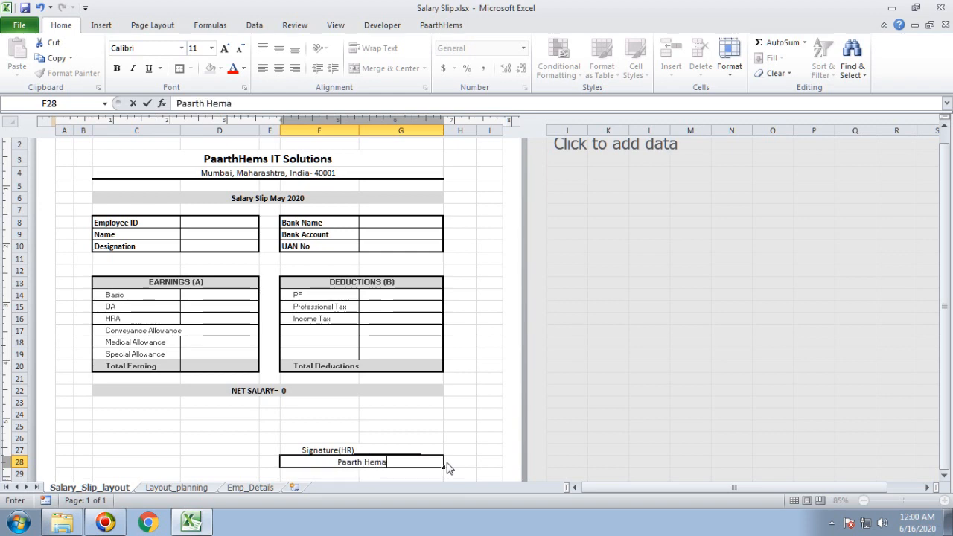
{"action": "key", "text": "BackSpace"}
{"action": "key", "text": "BackSpace"}
{"action": "key", "text": "BackSpace"}
{"action": "type", "text": "s (HR Head)"}
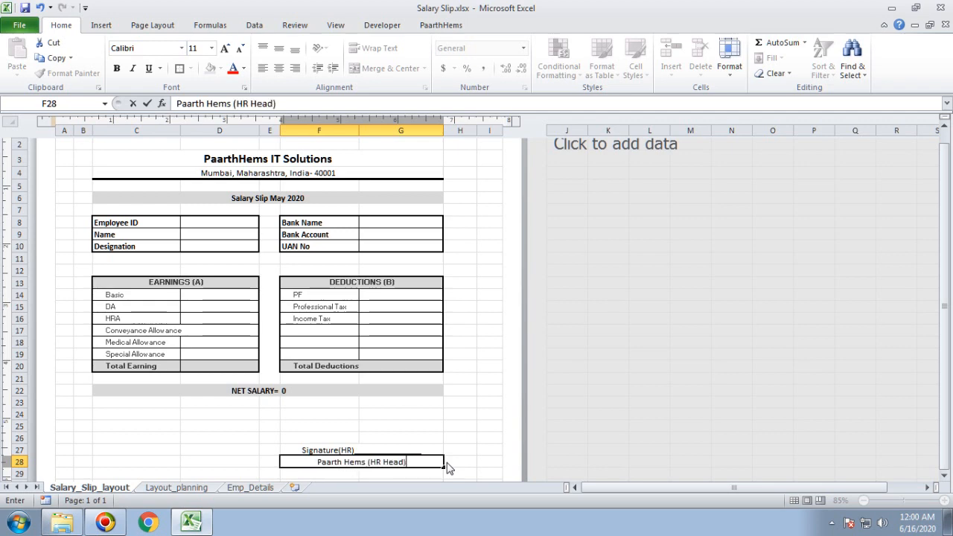
{"action": "key", "text": "Return"}
{"action": "key", "text": "Up"}
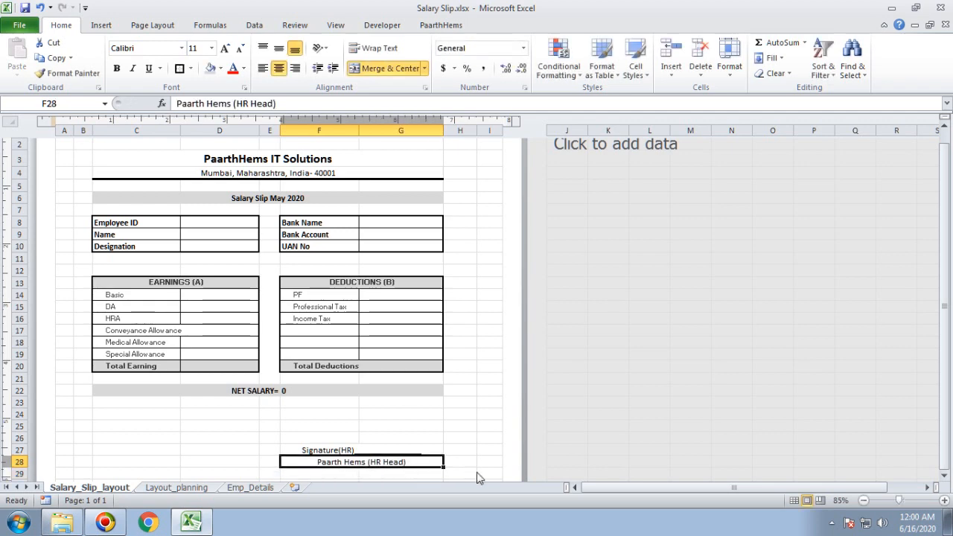
Left-align the signature line and the HR head's name in F27:G28.
{"action": "left_click", "coordinate": [313, 451]}
{"action": "left_click", "coordinate": [330, 475]}
{"action": "left_click_drag", "start_coordinate": [333, 455], "coordinate": [338, 468]}
{"action": "left_click", "coordinate": [264, 69]}
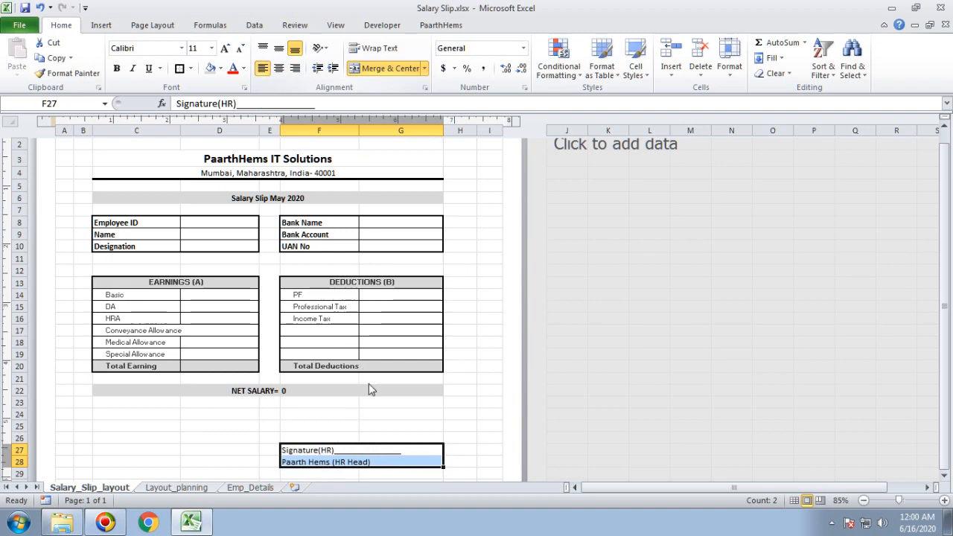
{"action": "left_click", "coordinate": [380, 425]}
Insert a space before and after "(HR)" in the signature text of cell F27.
{"action": "left_click", "coordinate": [370, 464]}
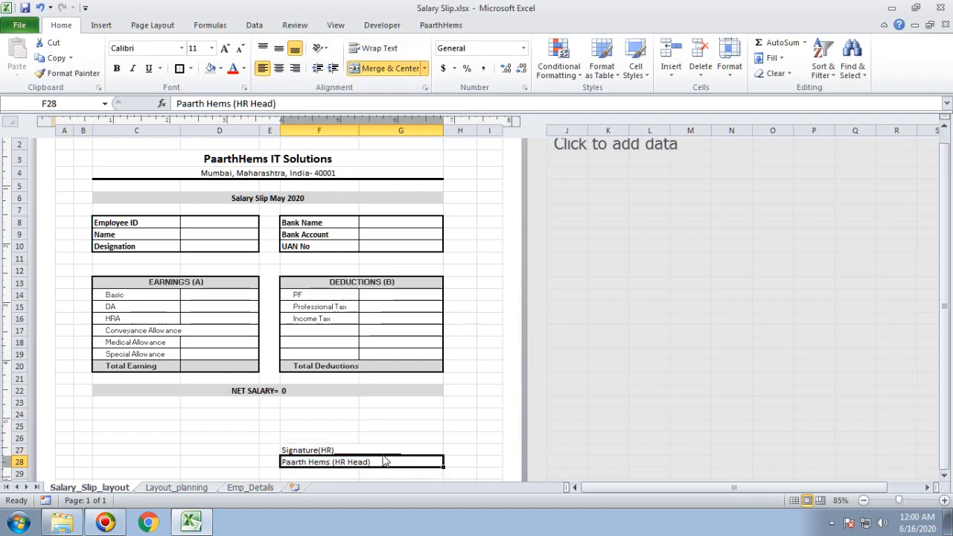
{"action": "key", "text": "Up"}
{"action": "double_click", "coordinate": [414, 456]}
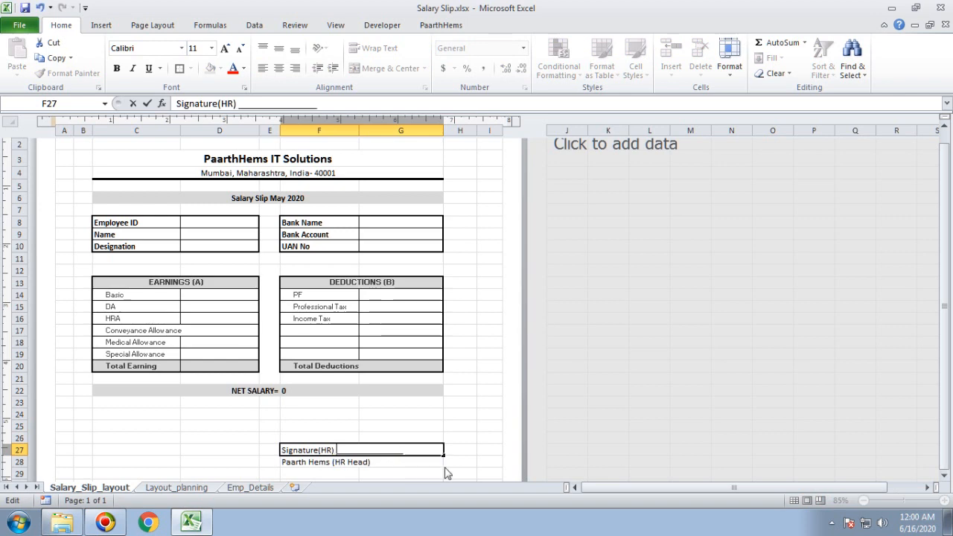
{"action": "left_click", "coordinate": [319, 450]}
{"action": "key", "text": "Return"}
{"action": "left_click", "coordinate": [356, 415]}
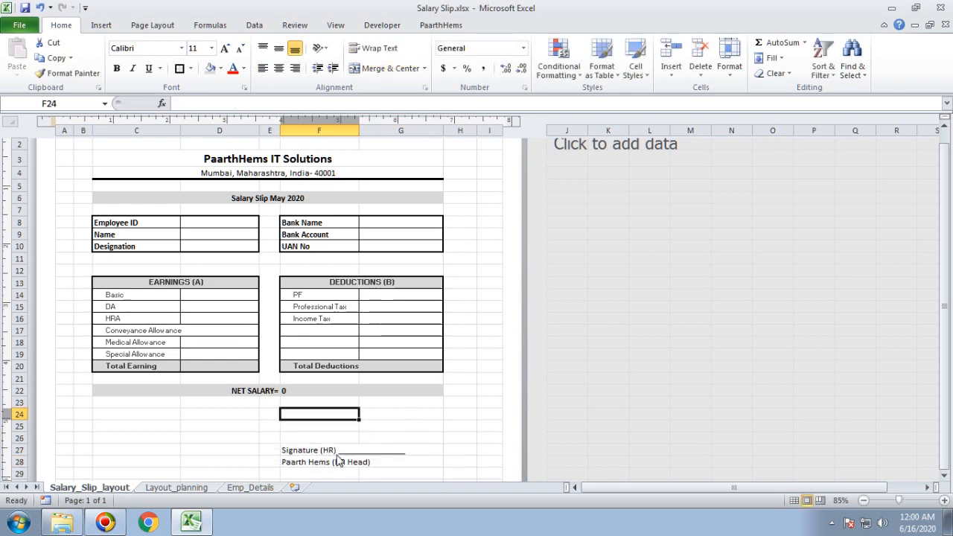
Make both signature rows in F27:G28 bold.
{"action": "left_click_drag", "start_coordinate": [335, 451], "coordinate": [393, 466]}
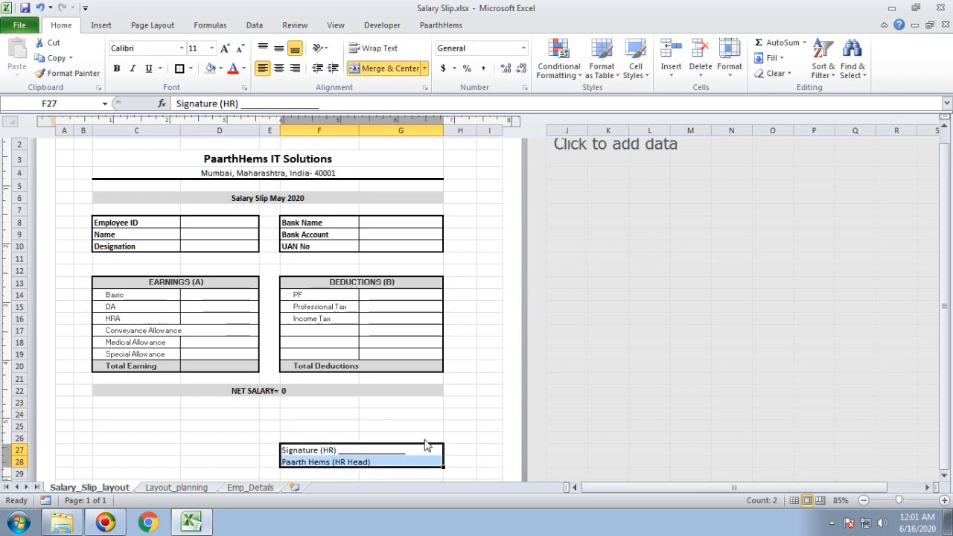
{"action": "left_click", "coordinate": [408, 428]}
{"action": "left_click_drag", "start_coordinate": [316, 451], "coordinate": [365, 466]}
{"action": "key", "text": "ctrl+b"}
{"action": "key", "text": "Up"}
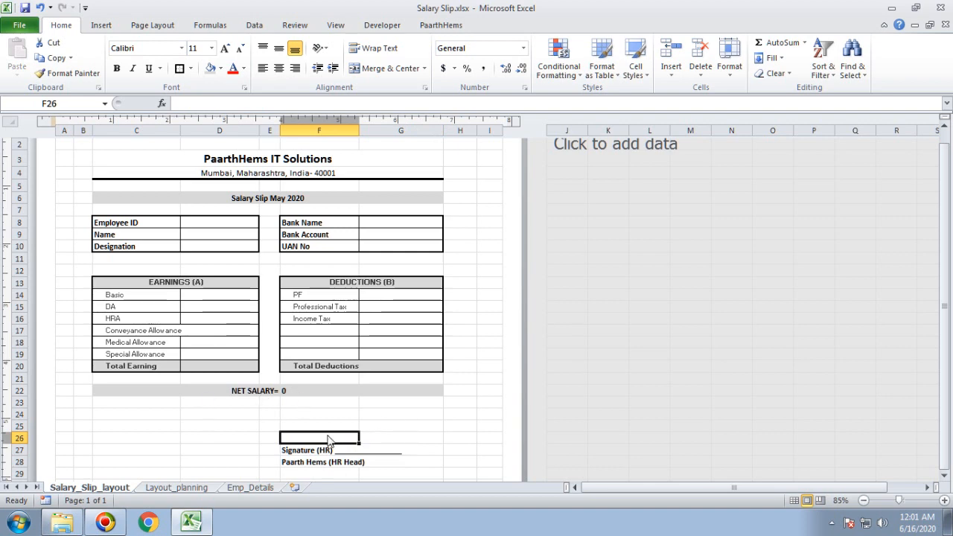
Add a Thick Box Border around the net salary row C22:G22.
{"action": "left_click", "coordinate": [244, 395]}
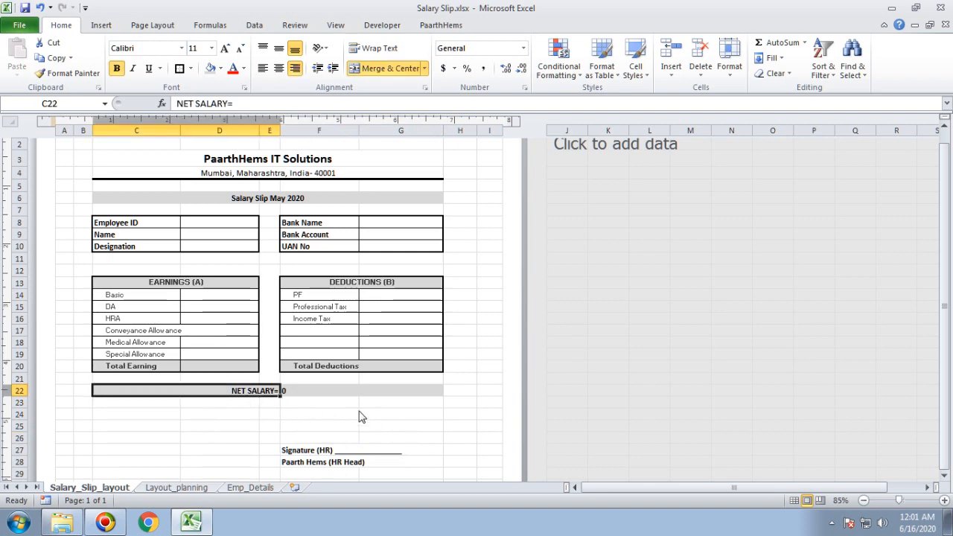
{"action": "left_click", "coordinate": [315, 395]}
{"action": "left_click", "coordinate": [176, 395], "text": "shift"}
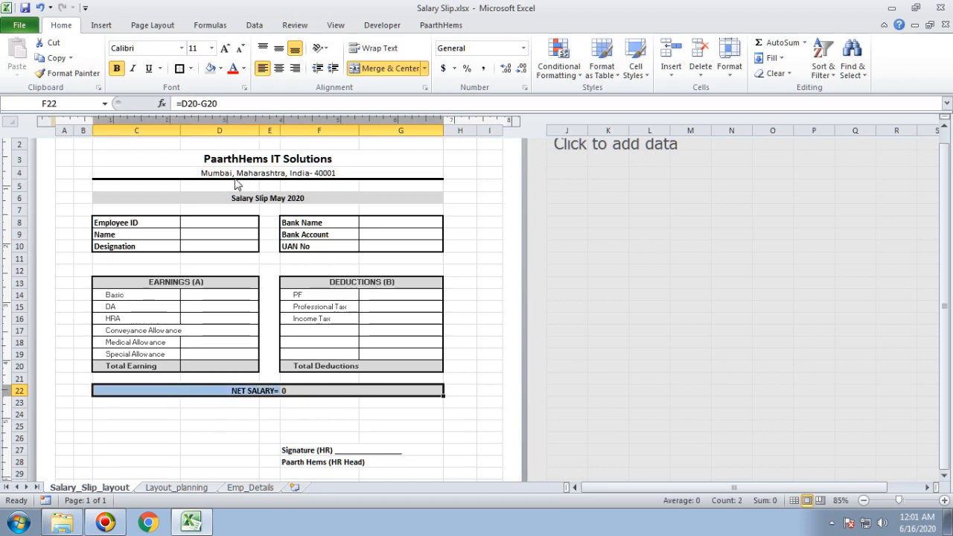
{"action": "left_click", "coordinate": [179, 67]}
{"action": "left_click", "coordinate": [221, 403]}
{"action": "left_click", "coordinate": [237, 451]}
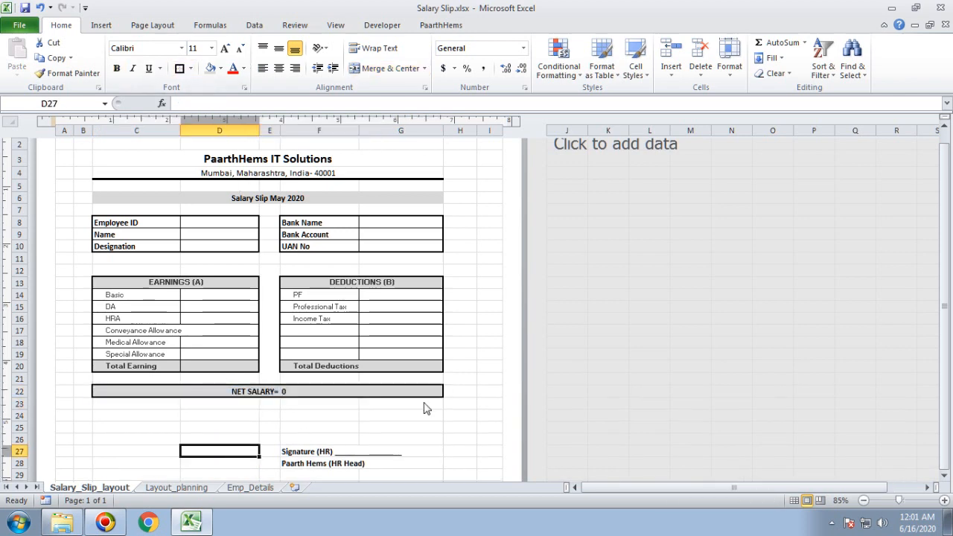
{"action": "left_click", "coordinate": [437, 428]}
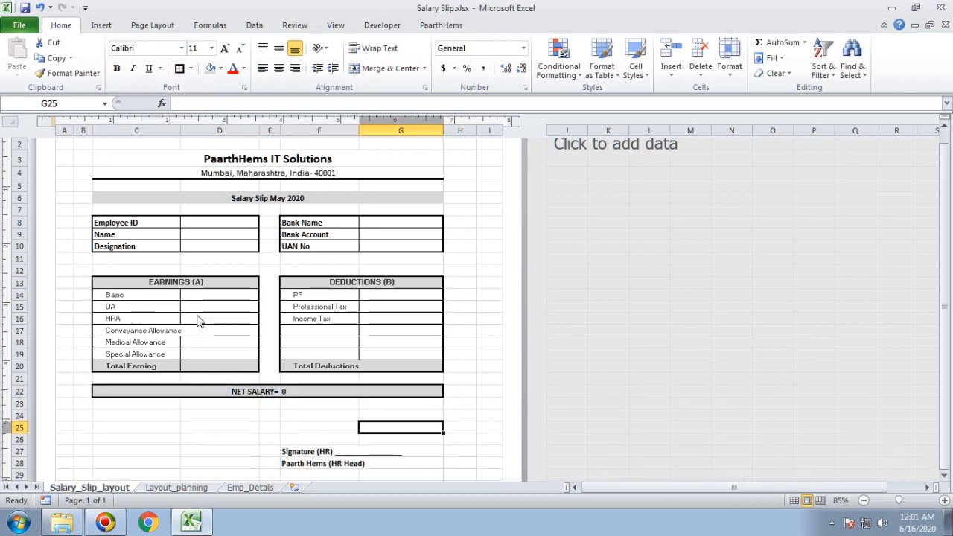
Examine the employee IDs on the Emp_Details sheet as possible entries for the Employee ID cell D8 on Salary_Slip_layout.
{"action": "left_click", "coordinate": [231, 229]}
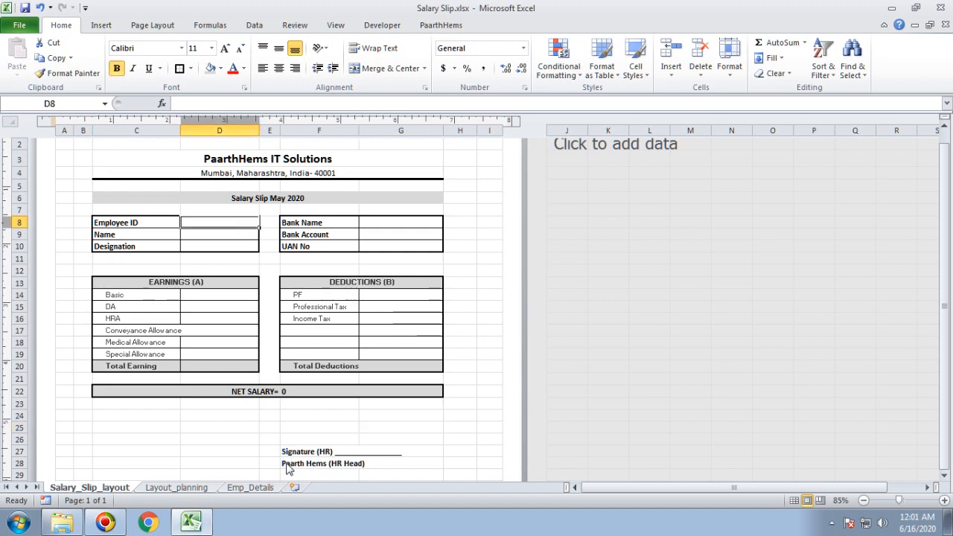
{"action": "left_click", "coordinate": [253, 487]}
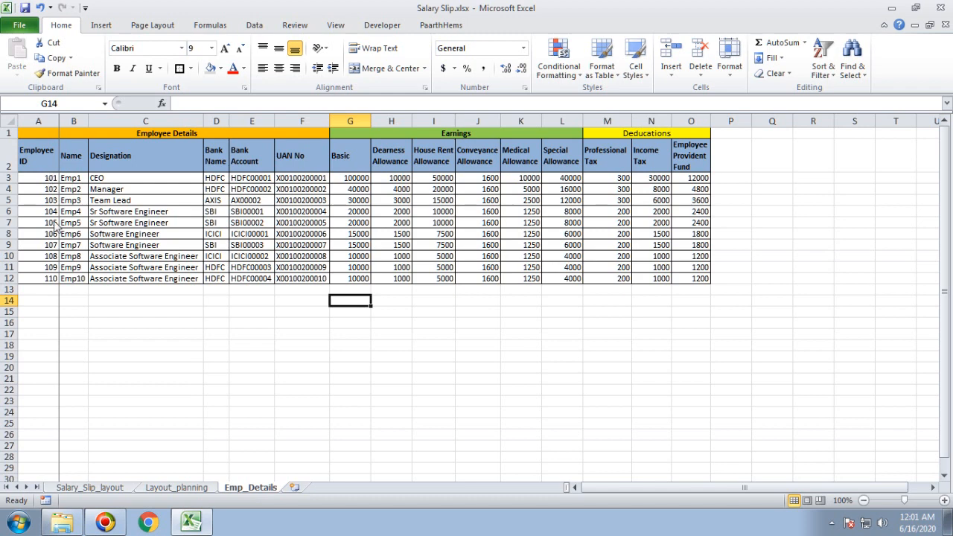
{"action": "left_click", "coordinate": [90, 488]}
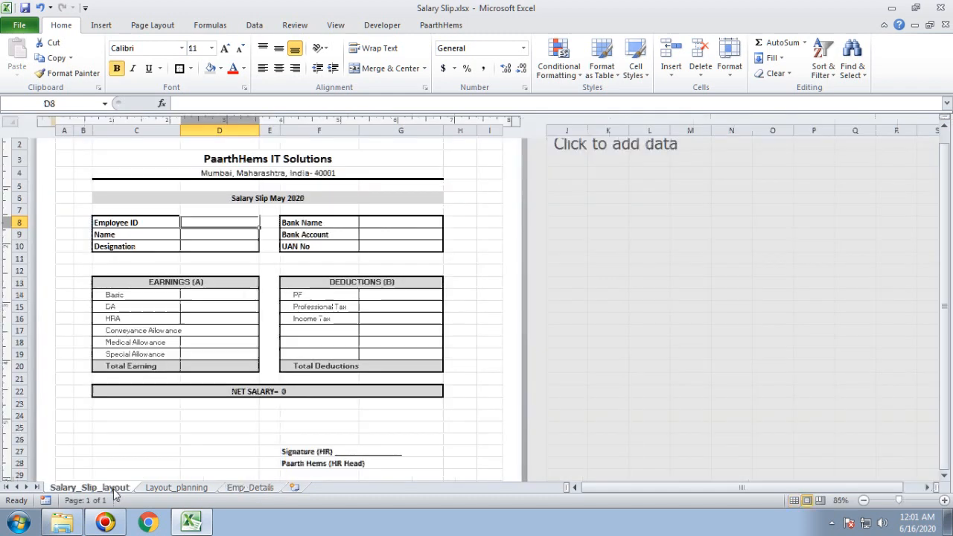
{"action": "double_click", "coordinate": [247, 224]}
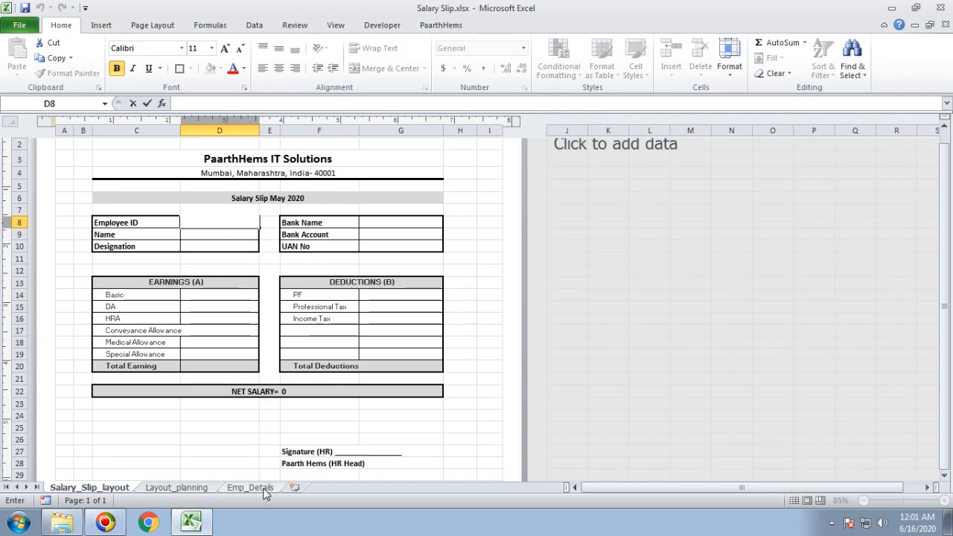
{"action": "left_click", "coordinate": [491, 355]}
{"action": "left_click", "coordinate": [252, 226]}
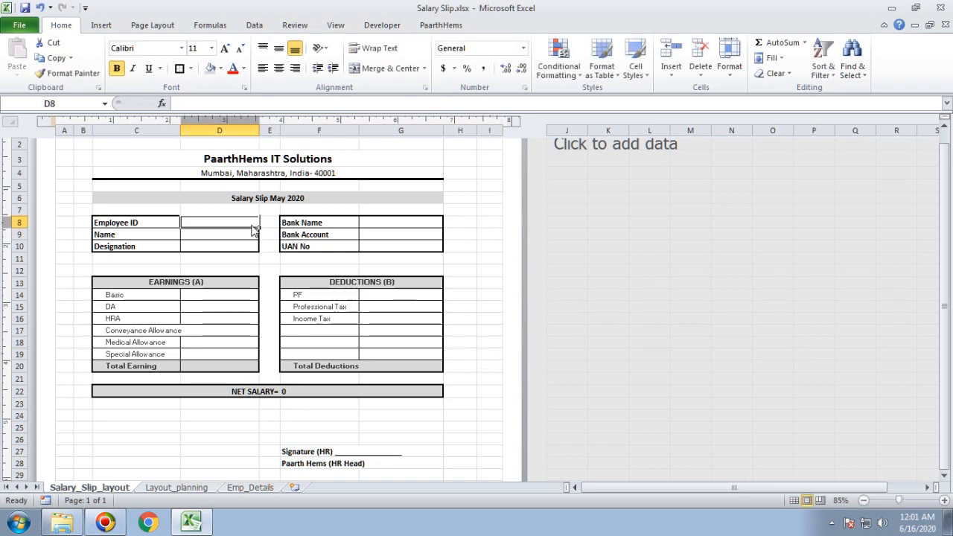
{"action": "left_click", "coordinate": [259, 489]}
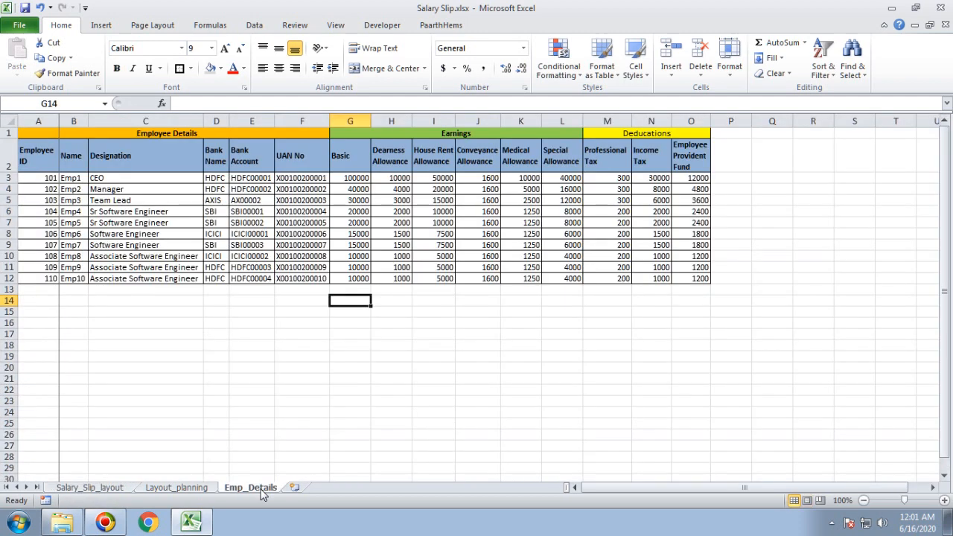
{"action": "left_click", "coordinate": [95, 488]}
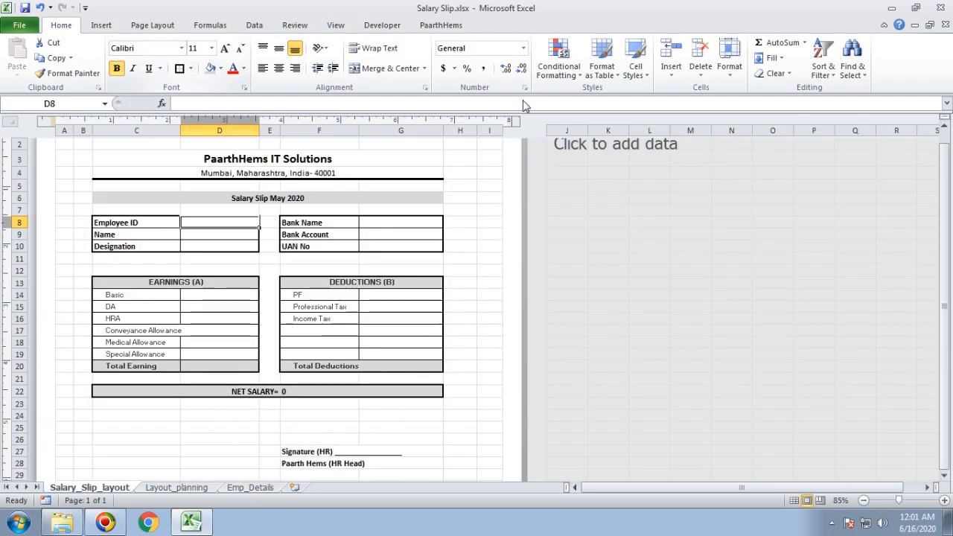
{"action": "left_click", "coordinate": [574, 81]}
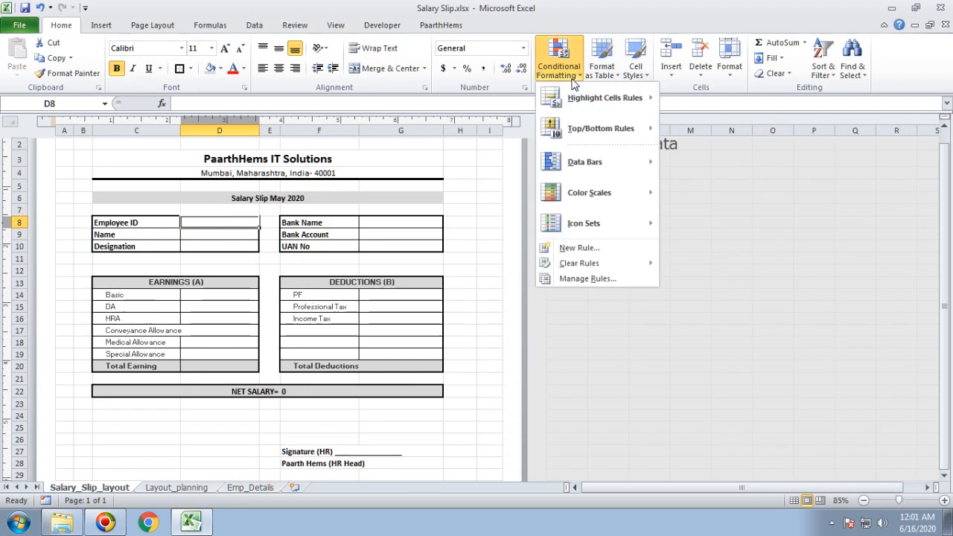
{"action": "left_click", "coordinate": [496, 330]}
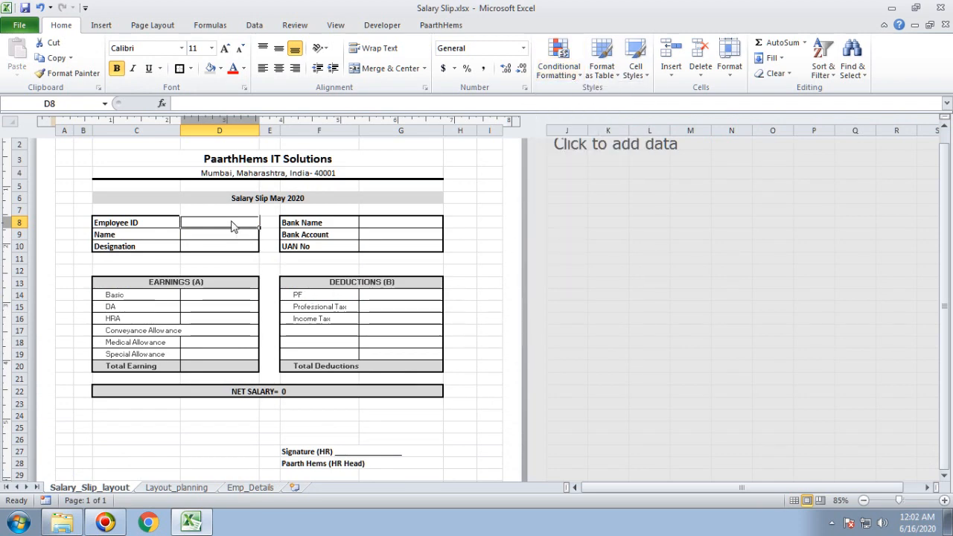
{"action": "left_click", "coordinate": [318, 343]}
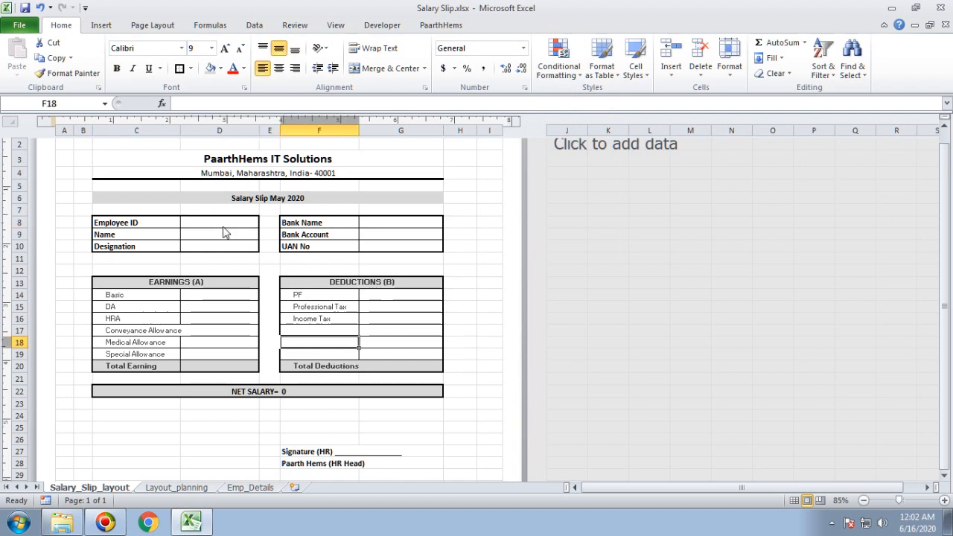
Apply List data validation to the employee IDs in A3:A12 on the Emp_Details sheet, with =$A$3:$A$12 as the source.
{"action": "left_click", "coordinate": [239, 488]}
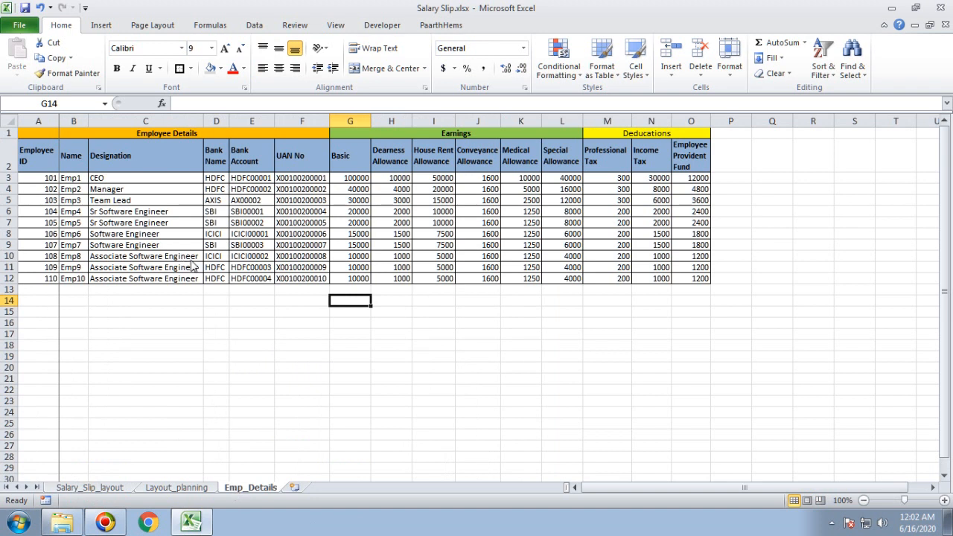
{"action": "left_click_drag", "start_coordinate": [54, 185], "coordinate": [47, 281]}
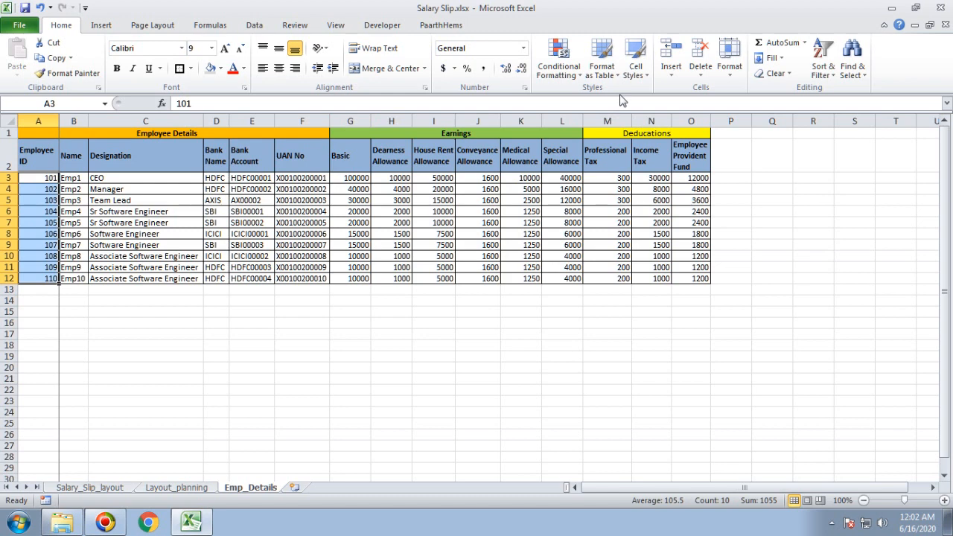
{"action": "left_click", "coordinate": [569, 80]}
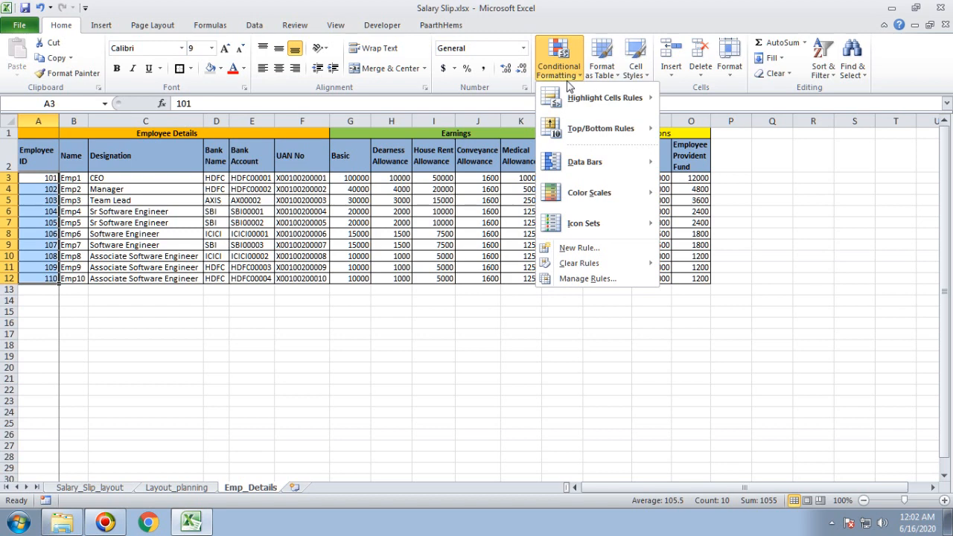
{"action": "left_click", "coordinate": [246, 25]}
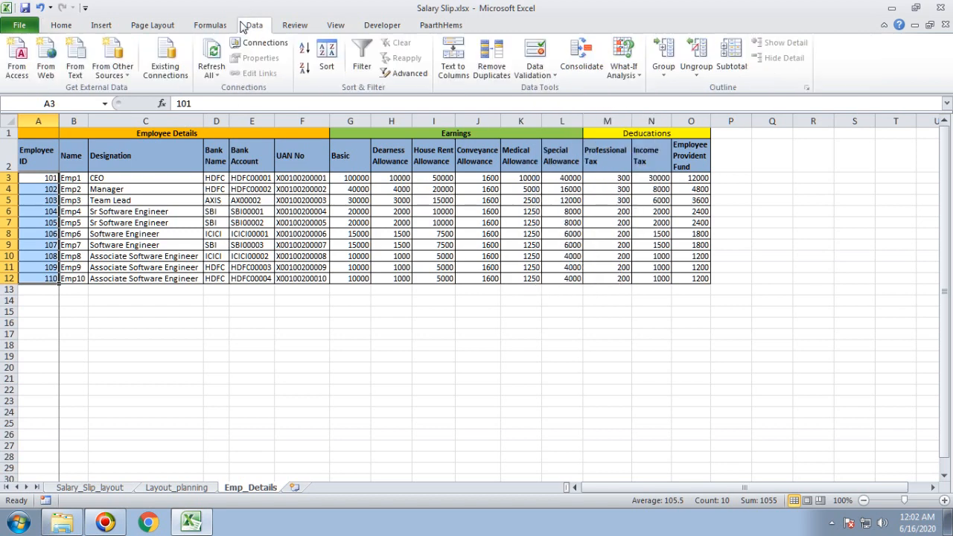
{"action": "left_click", "coordinate": [552, 75]}
{"action": "left_click", "coordinate": [557, 92]}
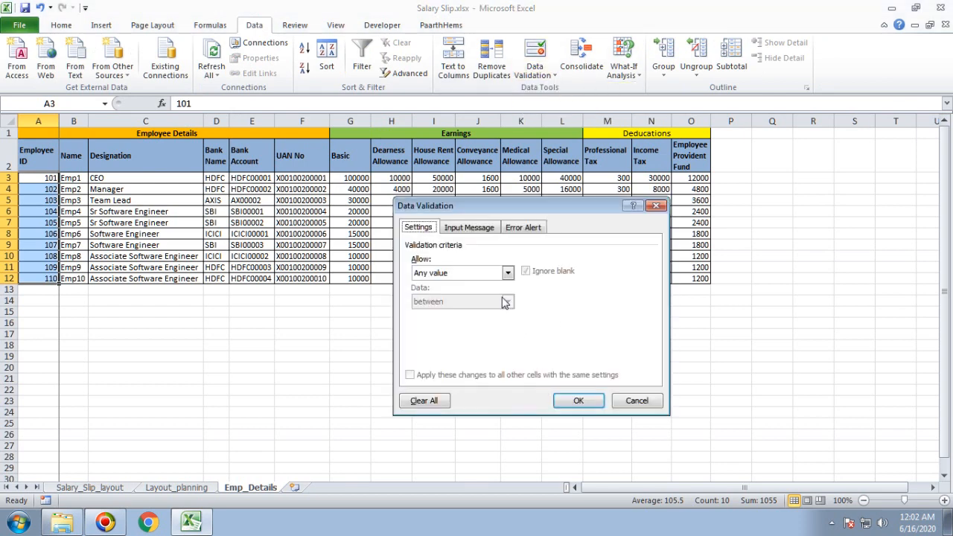
{"action": "left_click", "coordinate": [507, 274]}
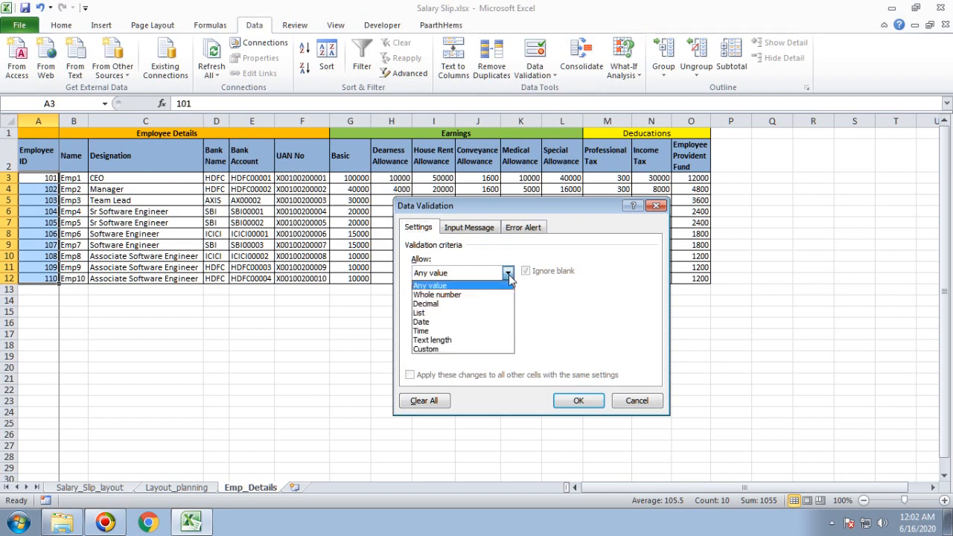
{"action": "left_click", "coordinate": [438, 313]}
{"action": "left_click", "coordinate": [582, 330]}
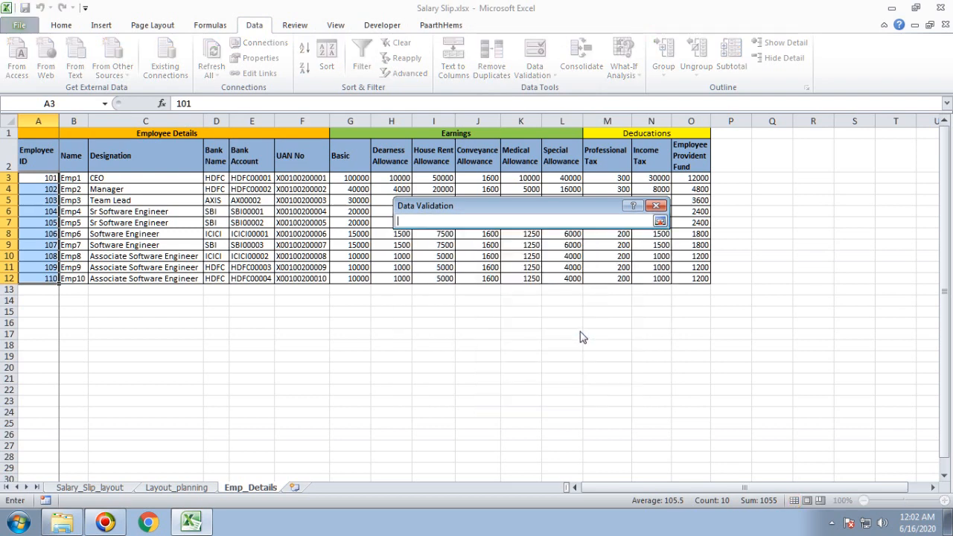
{"action": "left_click", "coordinate": [659, 221]}
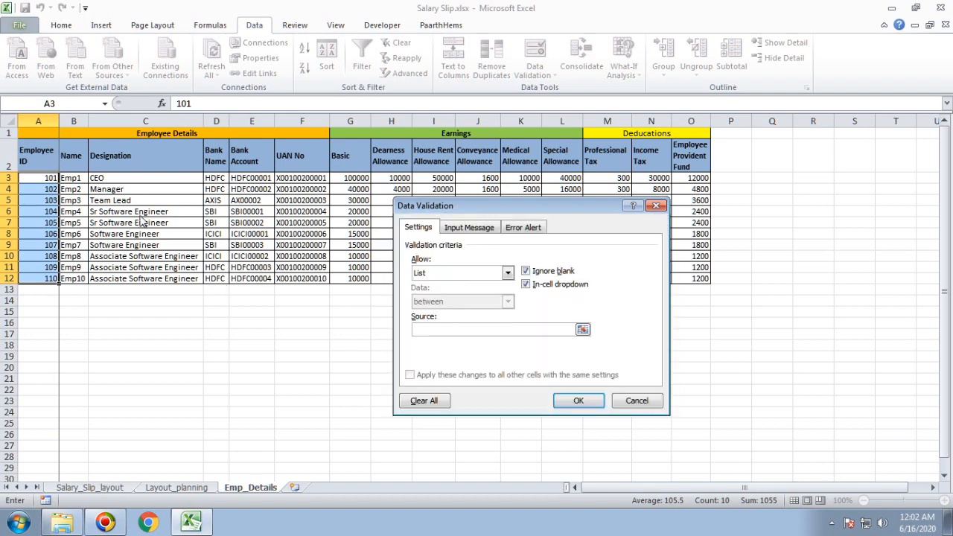
{"action": "left_click_drag", "start_coordinate": [47, 179], "coordinate": [48, 278]}
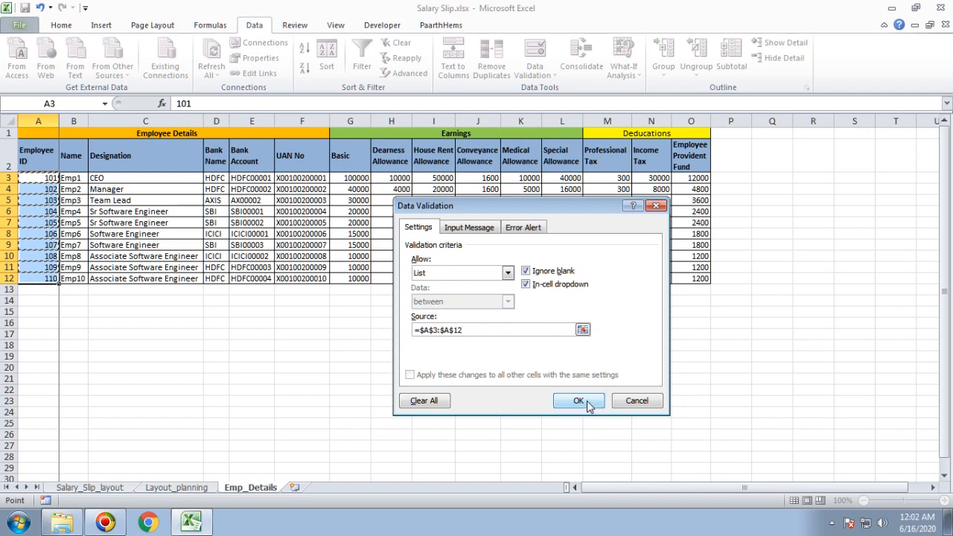
{"action": "left_click", "coordinate": [578, 401]}
{"action": "left_click", "coordinate": [195, 312]}
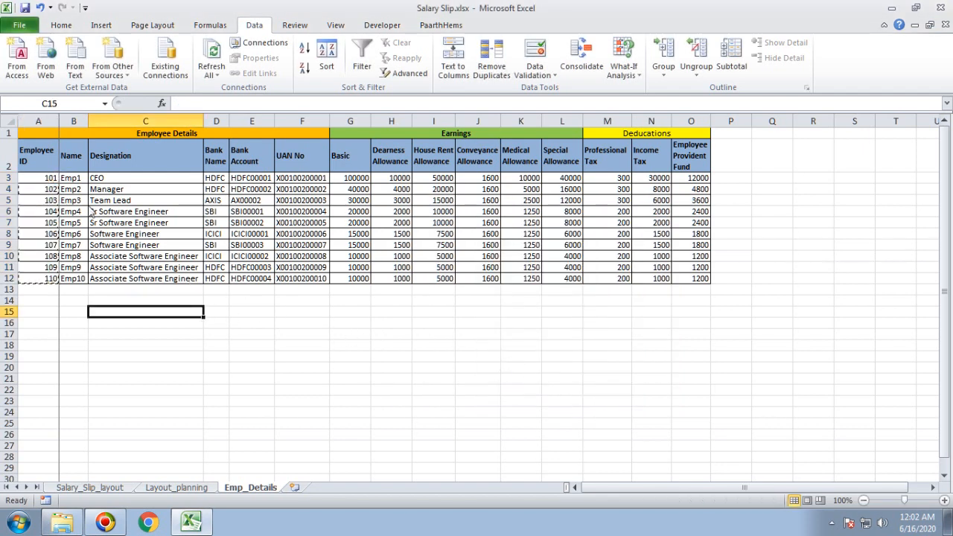
Copy the validated cell A3 from Emp_Details into the Employee ID cell D8 on Salary_Slip_layout.
{"action": "left_click", "coordinate": [48, 180]}
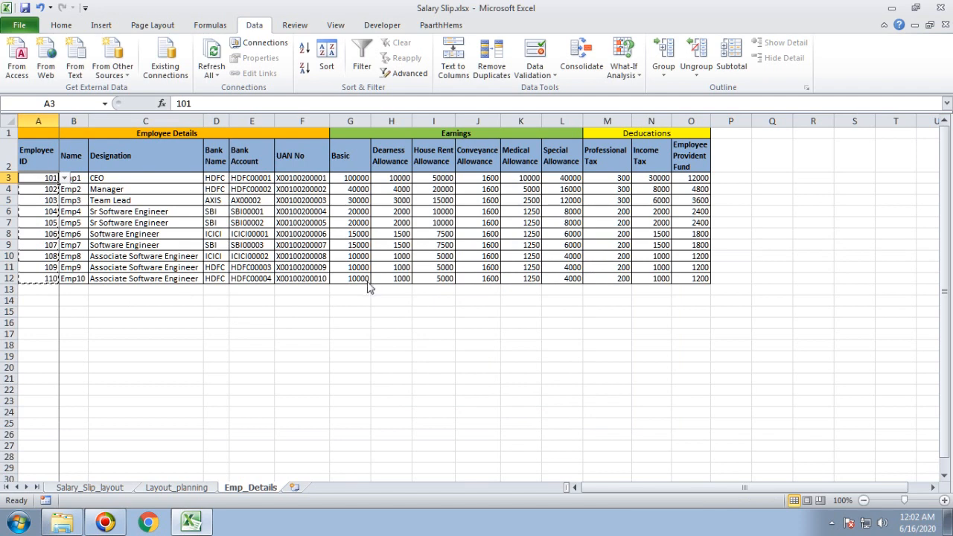
{"action": "key", "text": "ctrl+c"}
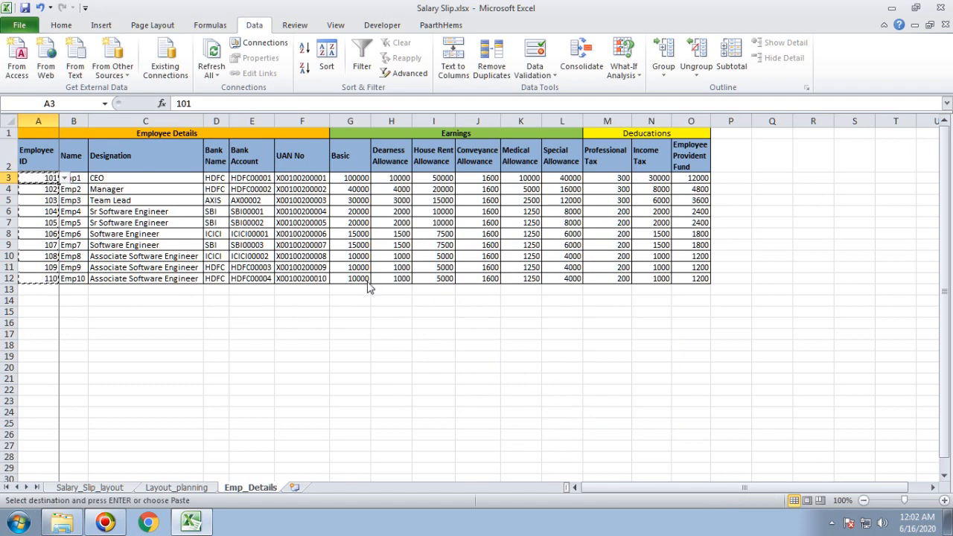
{"action": "left_click", "coordinate": [73, 490]}
{"action": "left_click", "coordinate": [236, 223]}
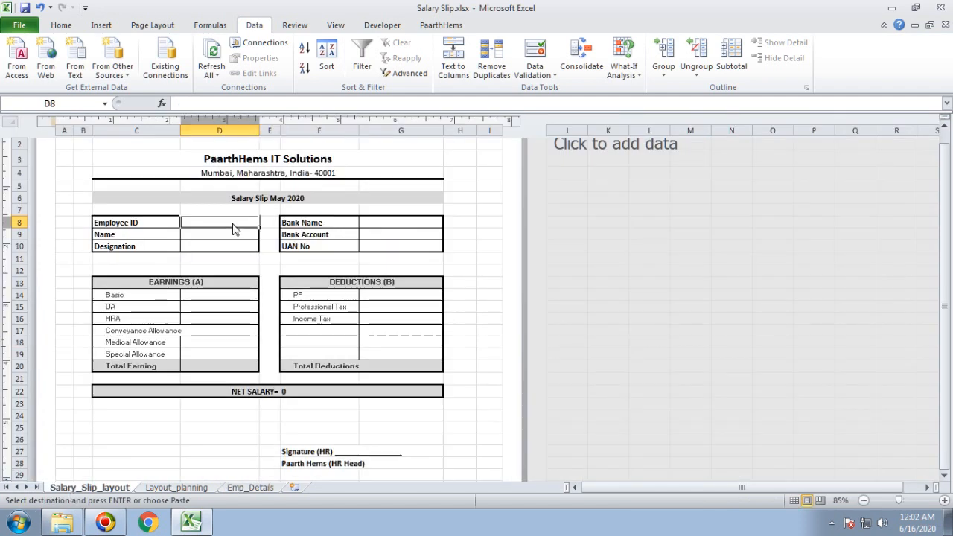
{"action": "key", "text": "ctrl+v"}
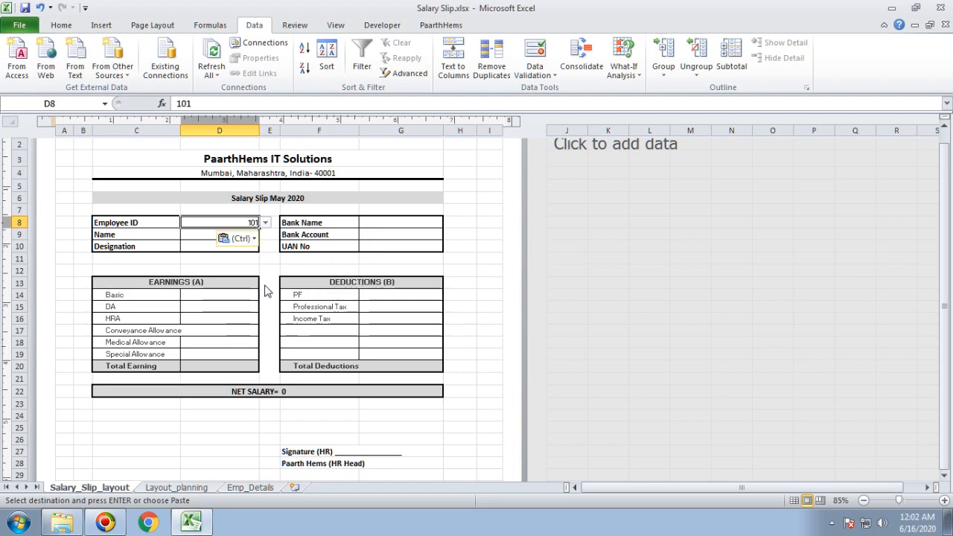
Center the employee ID in cell D8 both vertically and horizontally.
{"action": "left_click", "coordinate": [60, 27]}
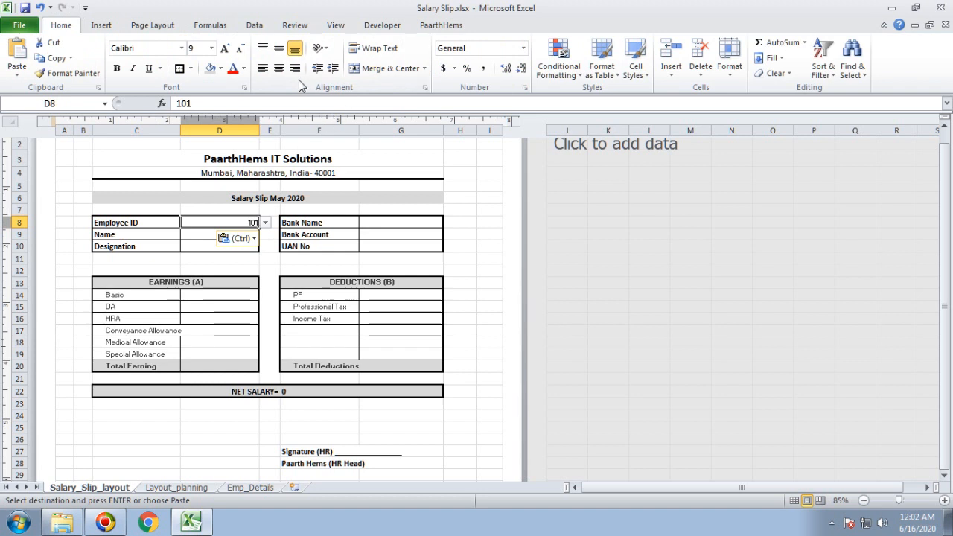
{"action": "left_click", "coordinate": [278, 47]}
{"action": "left_click", "coordinate": [279, 67]}
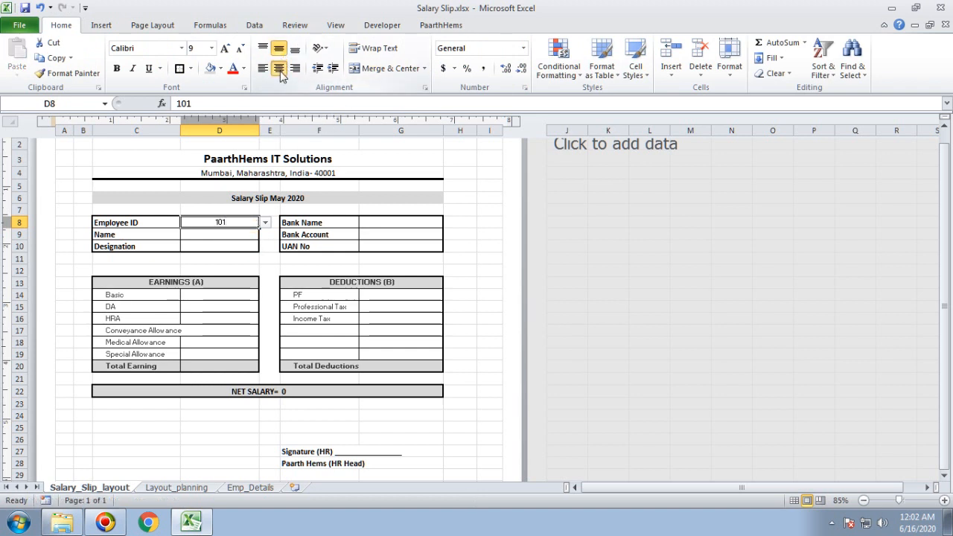
Make the Employee ID, Name and Designation value cells D8:D10 bold.
{"action": "left_click", "coordinate": [238, 277]}
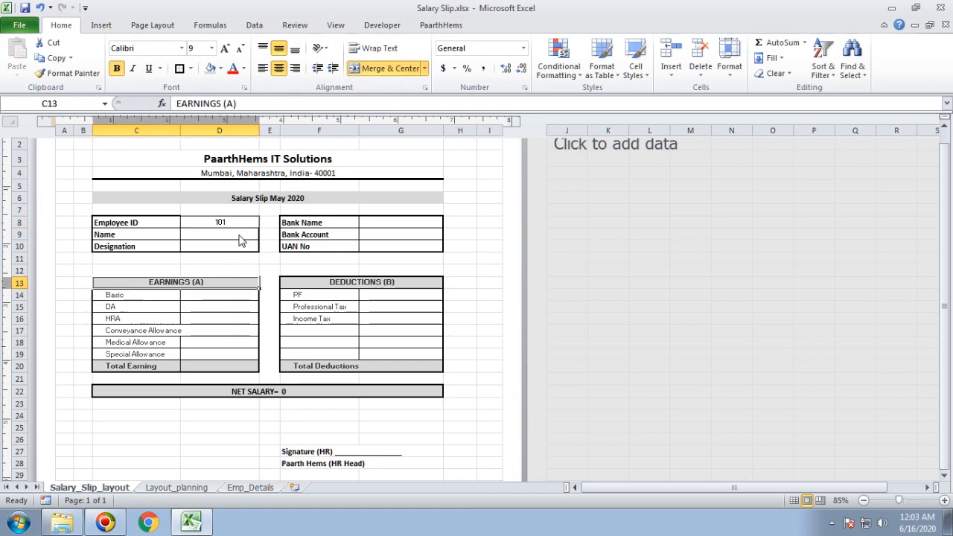
{"action": "left_click", "coordinate": [233, 224]}
{"action": "left_click_drag", "start_coordinate": [233, 223], "coordinate": [234, 246]}
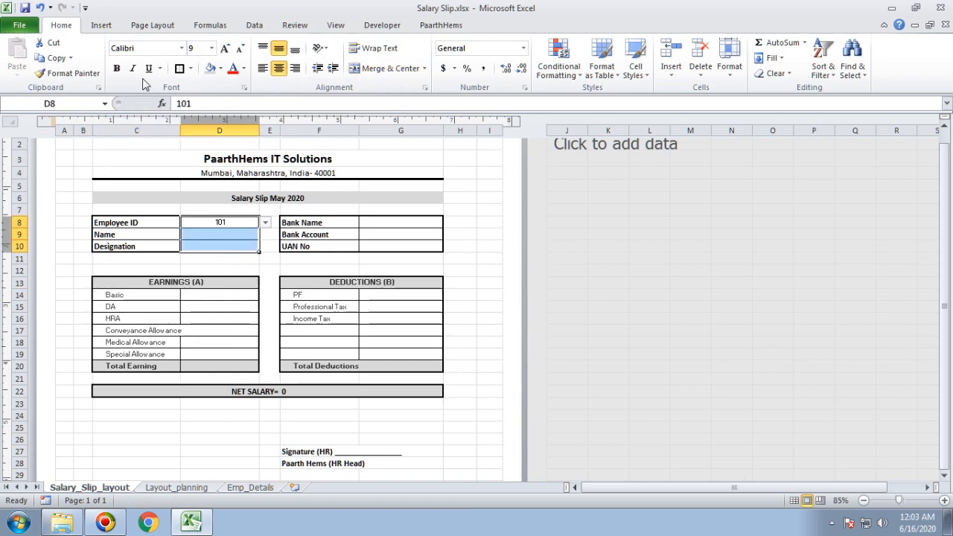
{"action": "left_click", "coordinate": [117, 68]}
{"action": "left_click_drag", "start_coordinate": [399, 224], "coordinate": [393, 248]}
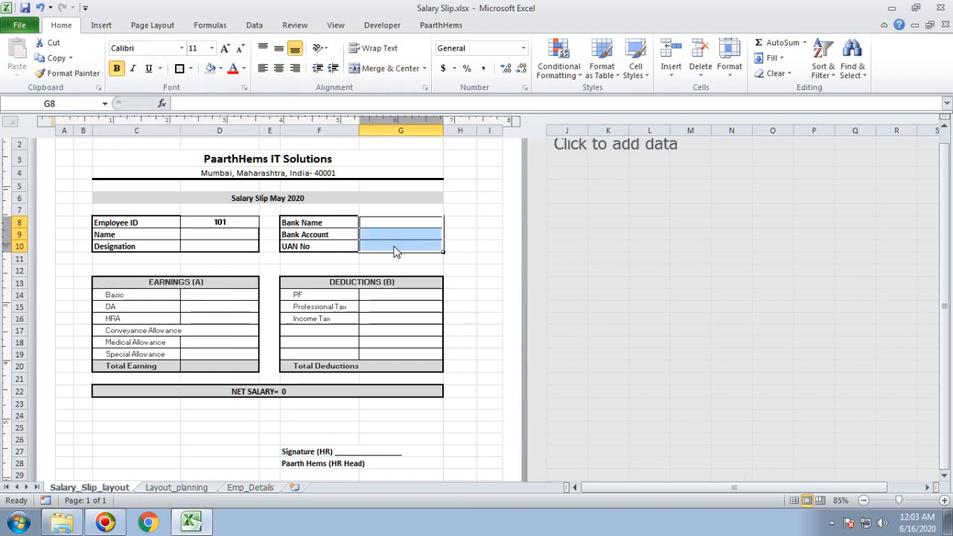
{"action": "left_click", "coordinate": [386, 266]}
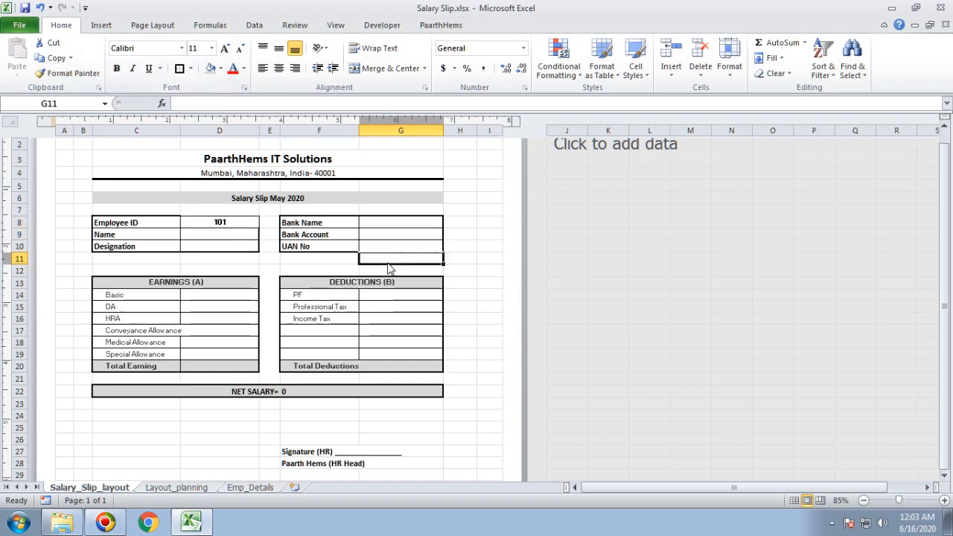
{"action": "left_click", "coordinate": [376, 226]}
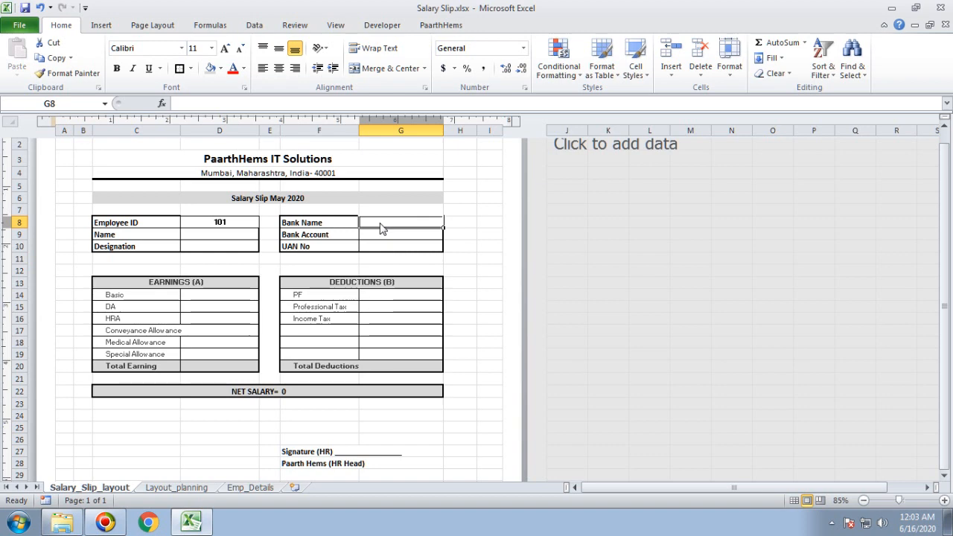
{"action": "left_click", "coordinate": [210, 237]}
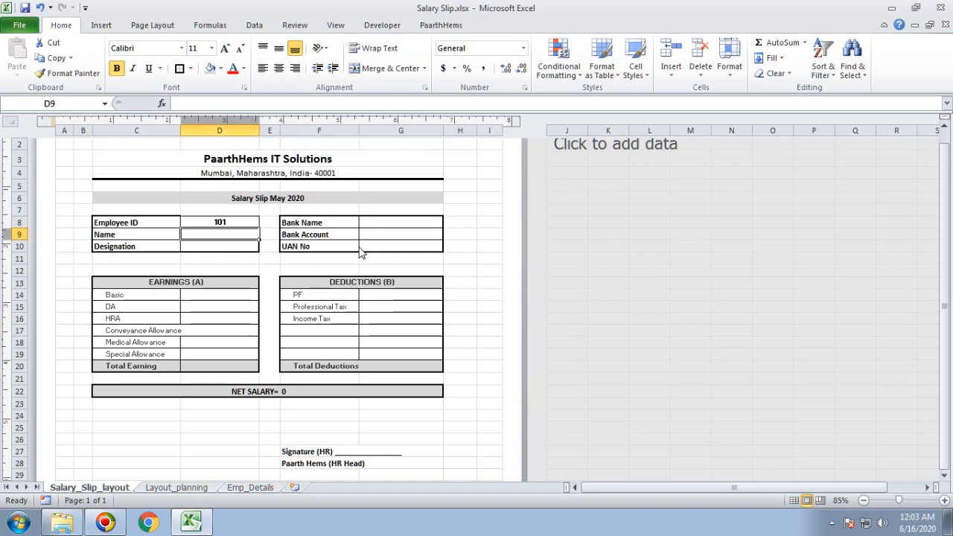
{"action": "left_click_drag", "start_coordinate": [360, 246], "coordinate": [358, 246]}
Begin a VLOOKUP formula in the Name cell D9 with D8 as the lookup value.
{"action": "left_click", "coordinate": [216, 240]}
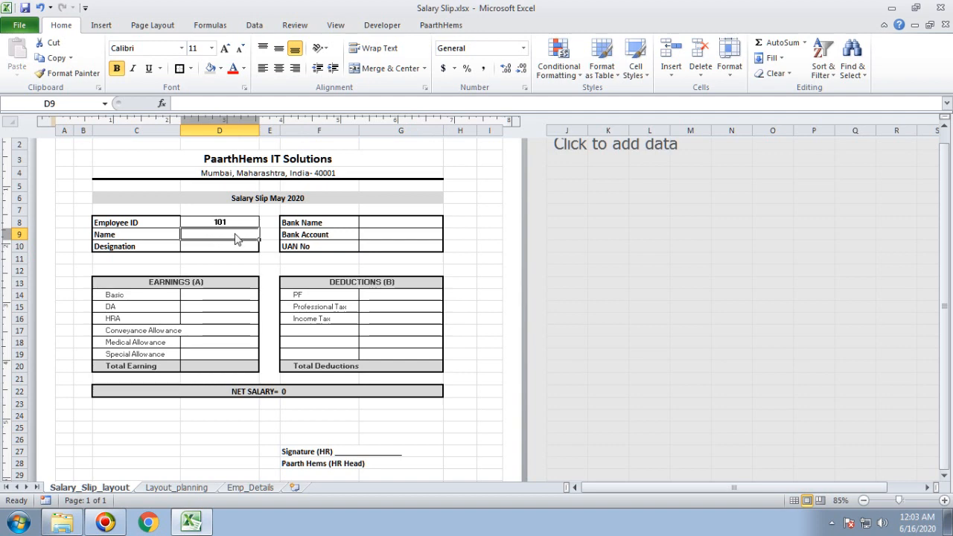
{"action": "double_click", "coordinate": [235, 237]}
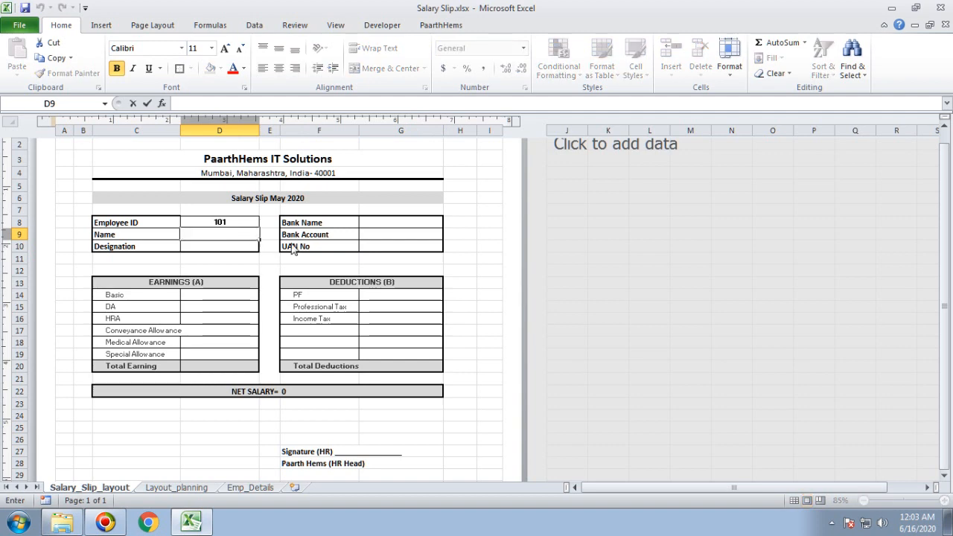
{"action": "type", "text": "="}
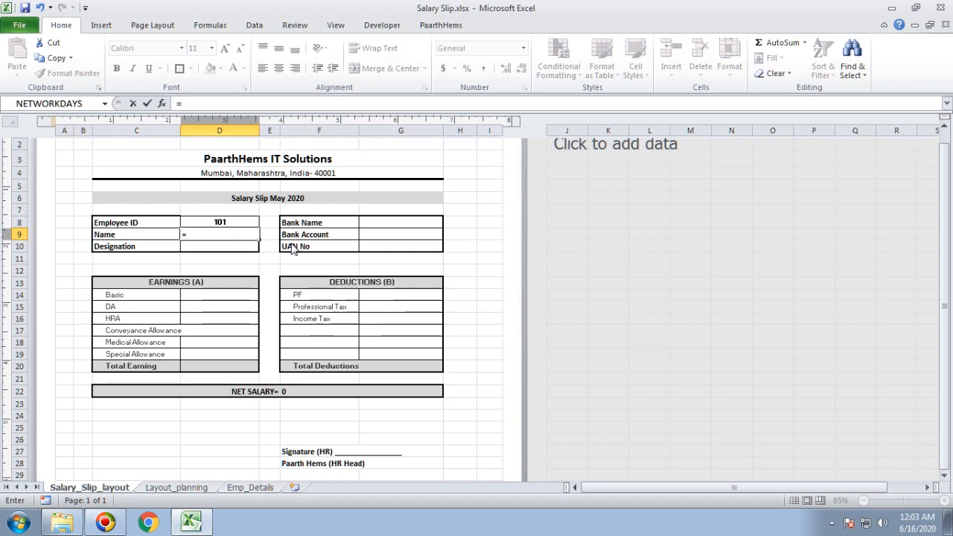
{"action": "type", "text": "vlook"}
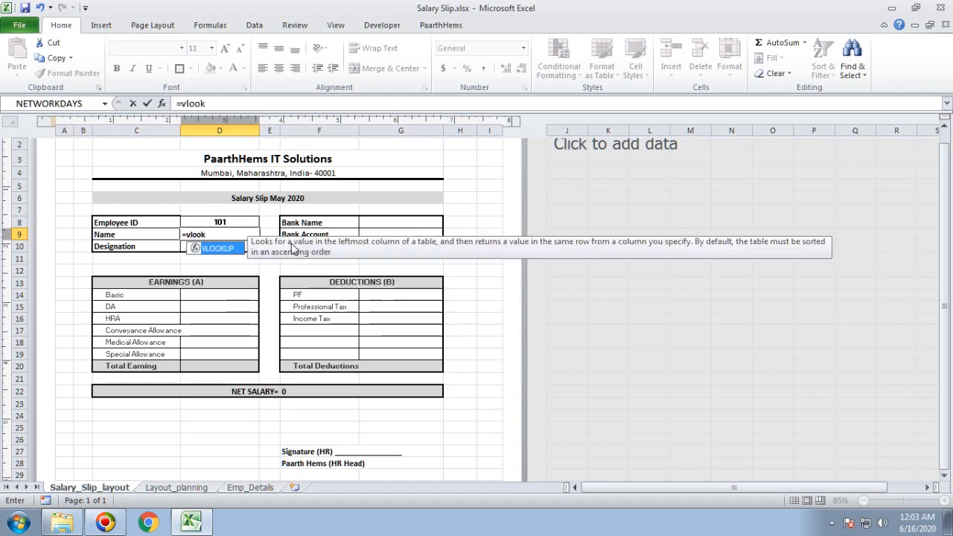
{"action": "key", "text": "Tab"}
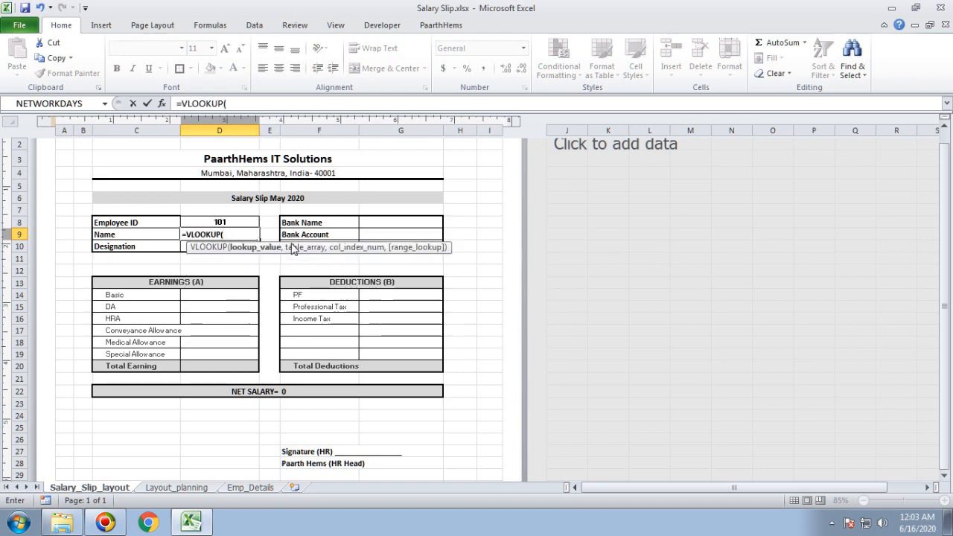
{"action": "left_click", "coordinate": [229, 224]}
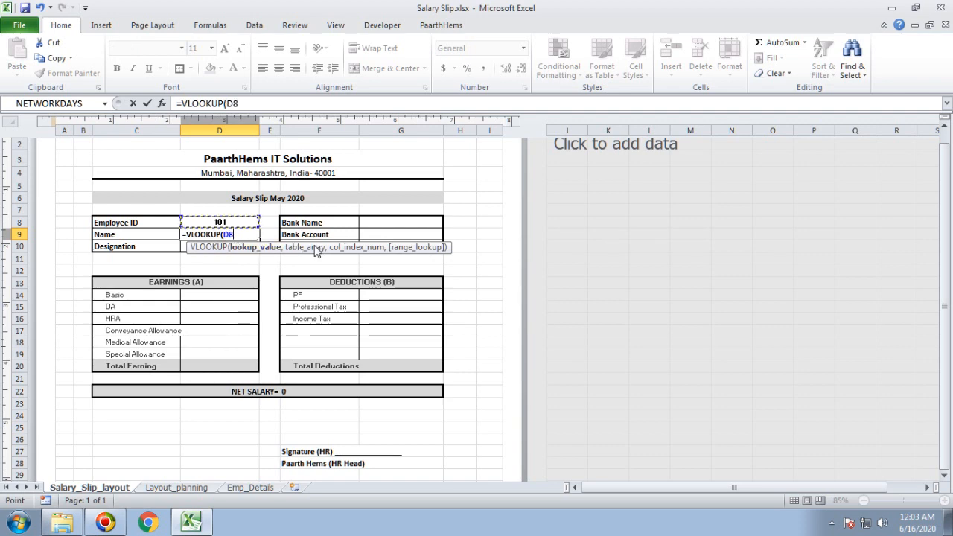
{"action": "type", "text": ","}
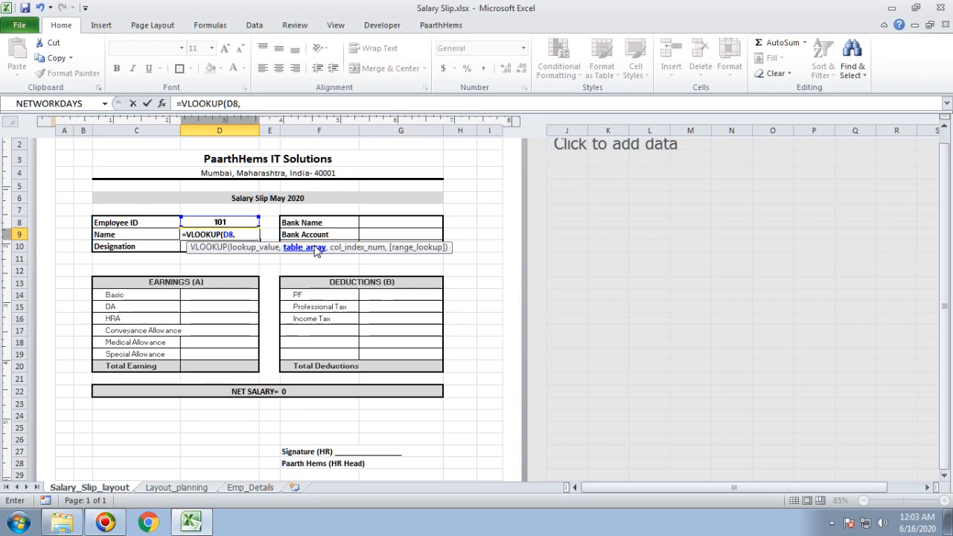
Try to use the defined name Emp as the table array of the VLOOKUP formula.
{"action": "type", "text": "emp"}
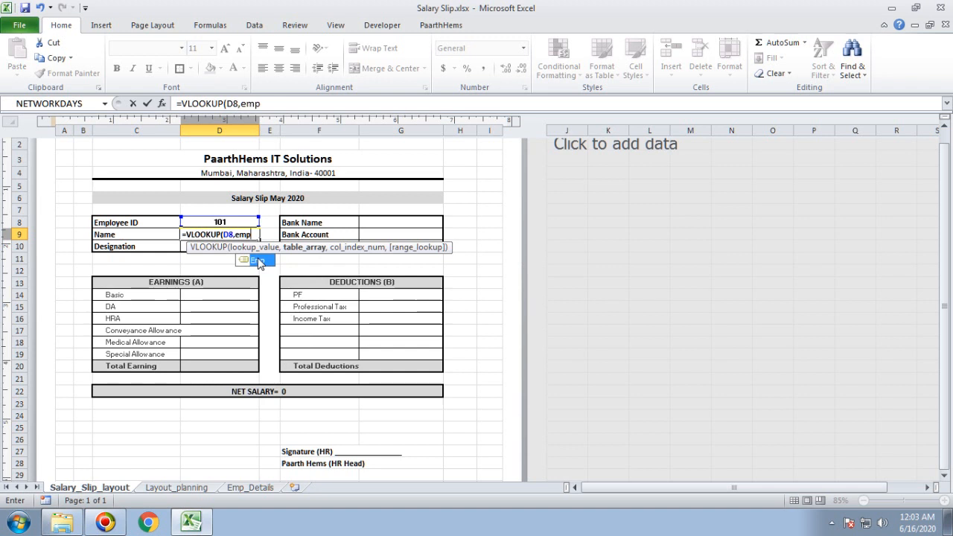
{"action": "left_click", "coordinate": [258, 262]}
{"action": "double_click", "coordinate": [257, 262]}
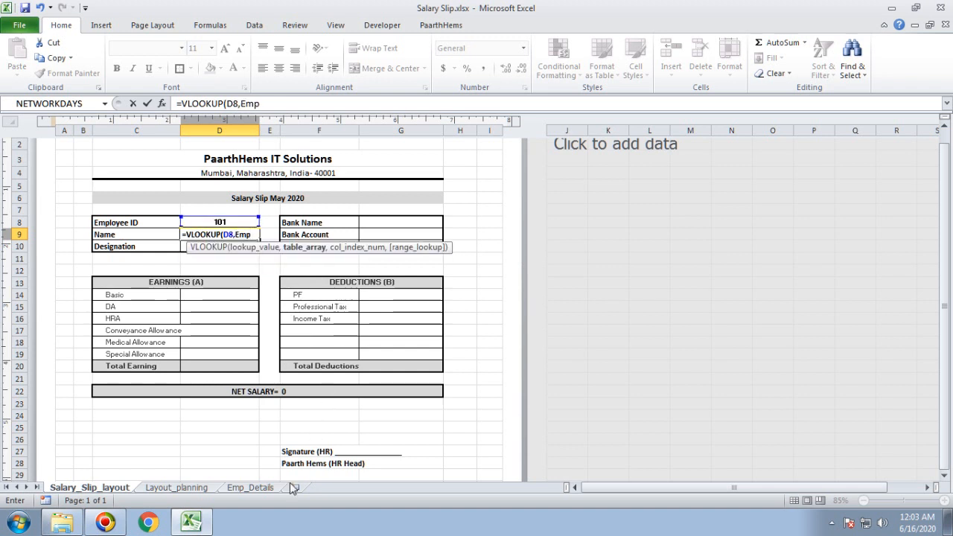
{"action": "left_click", "coordinate": [262, 491]}
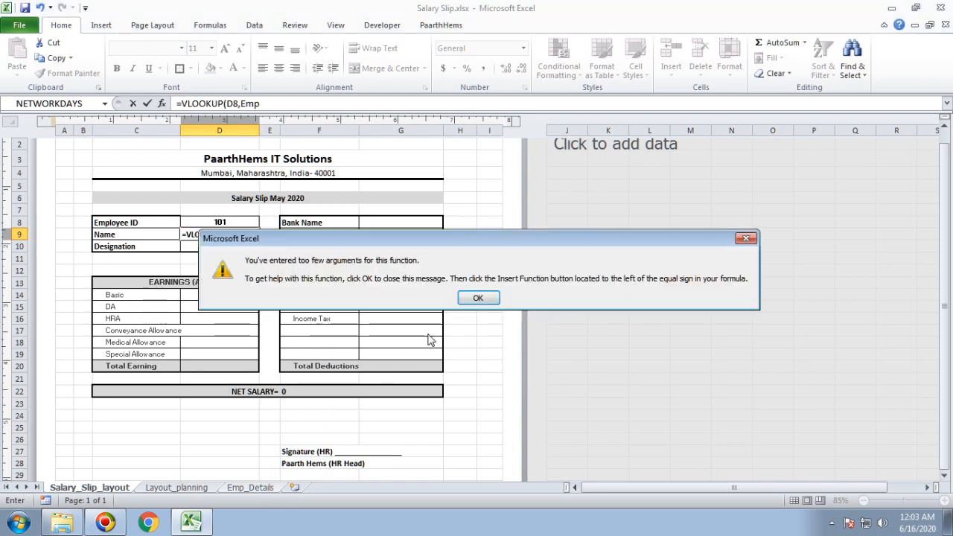
{"action": "left_click", "coordinate": [475, 299]}
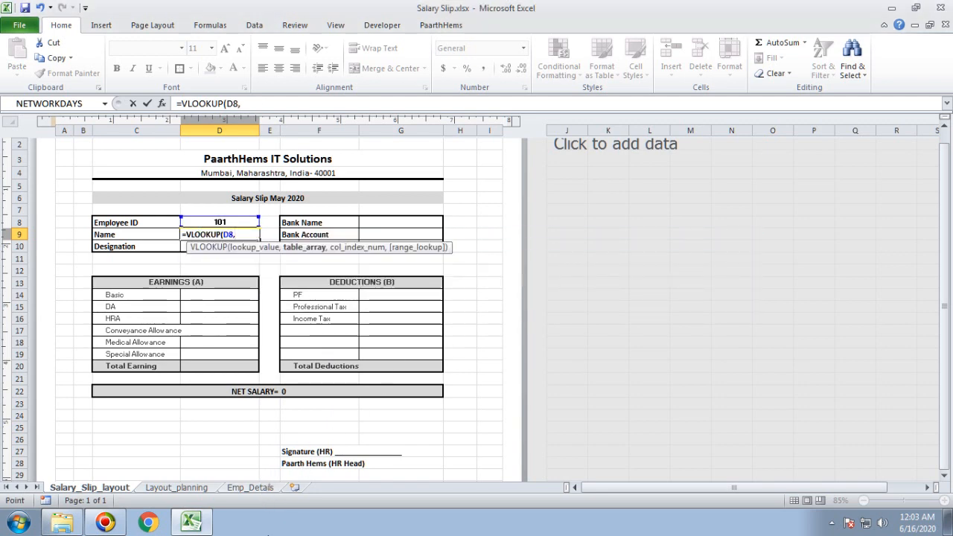
Complete the Name cell's VLOOKUP formula with table array Emp_Details!A3:O12, column index 2 and FALSE for an exact match.
{"action": "left_click", "coordinate": [252, 490]}
{"action": "left_click_drag", "start_coordinate": [52, 181], "coordinate": [692, 289]}
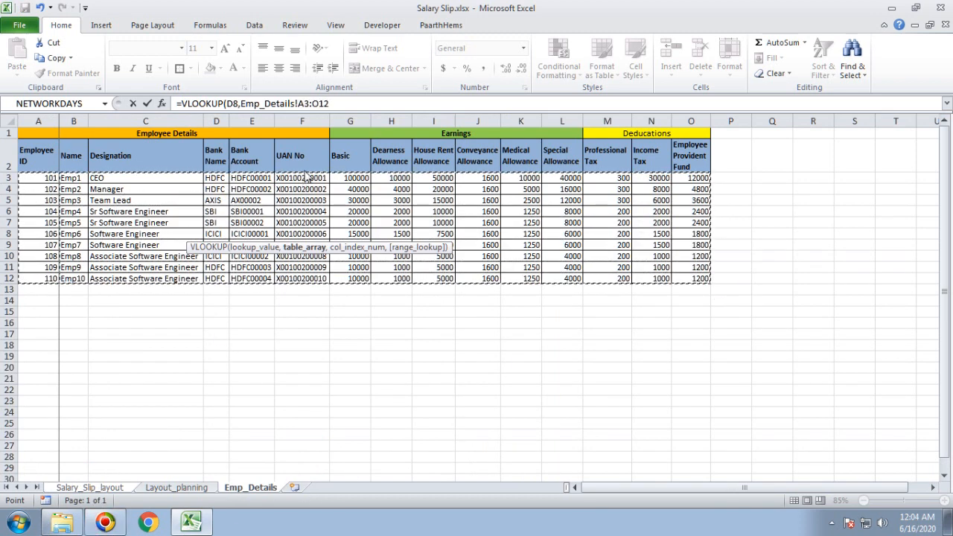
{"action": "left_click", "coordinate": [365, 105]}
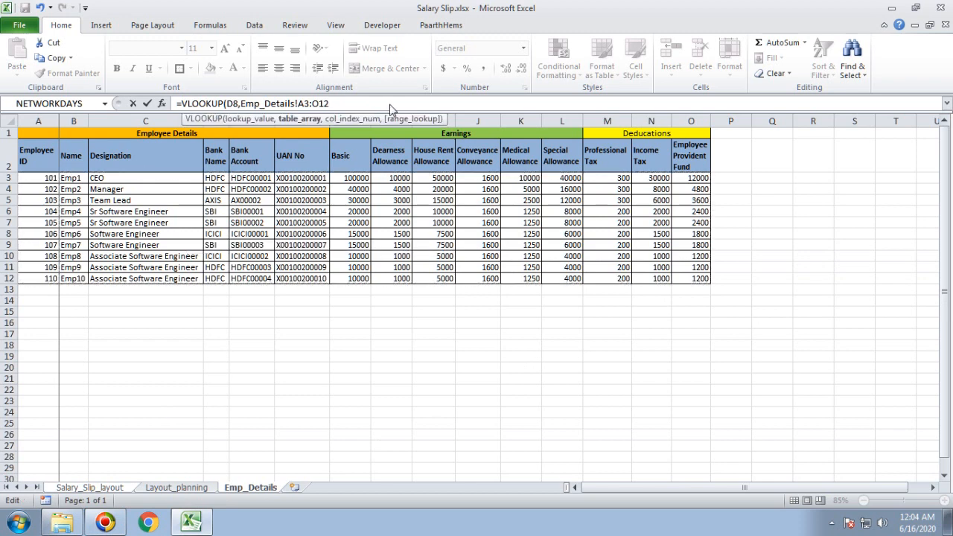
{"action": "type", "text": ",2,"}
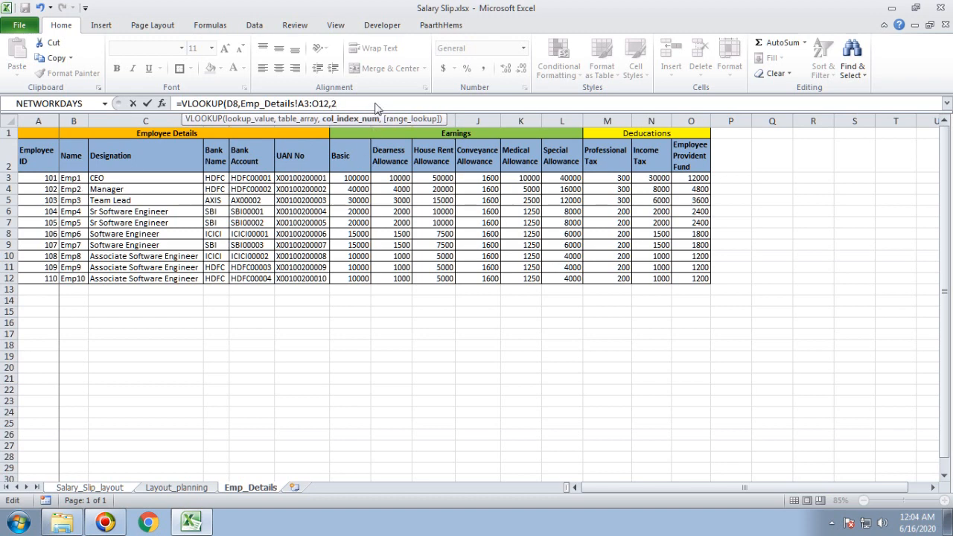
{"action": "type", "text": ","}
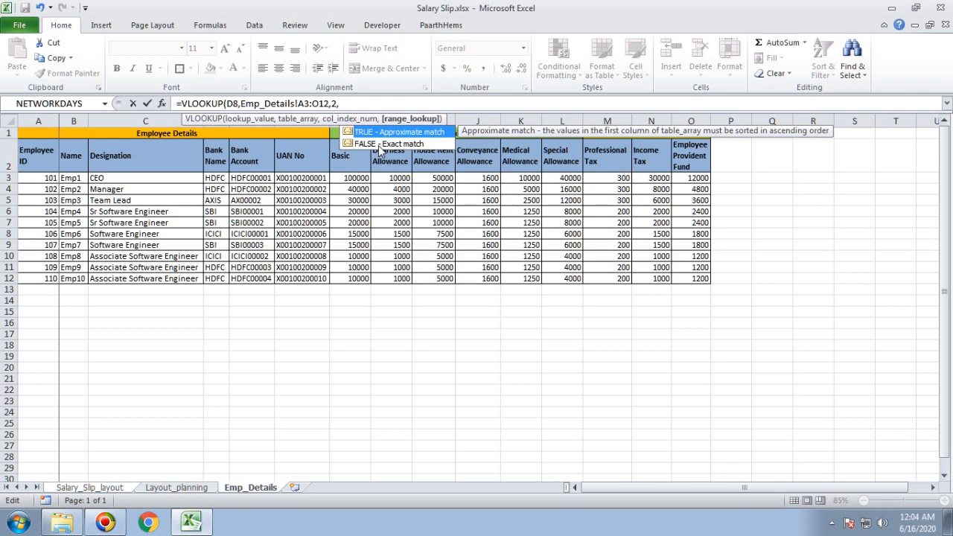
{"action": "double_click", "coordinate": [379, 145]}
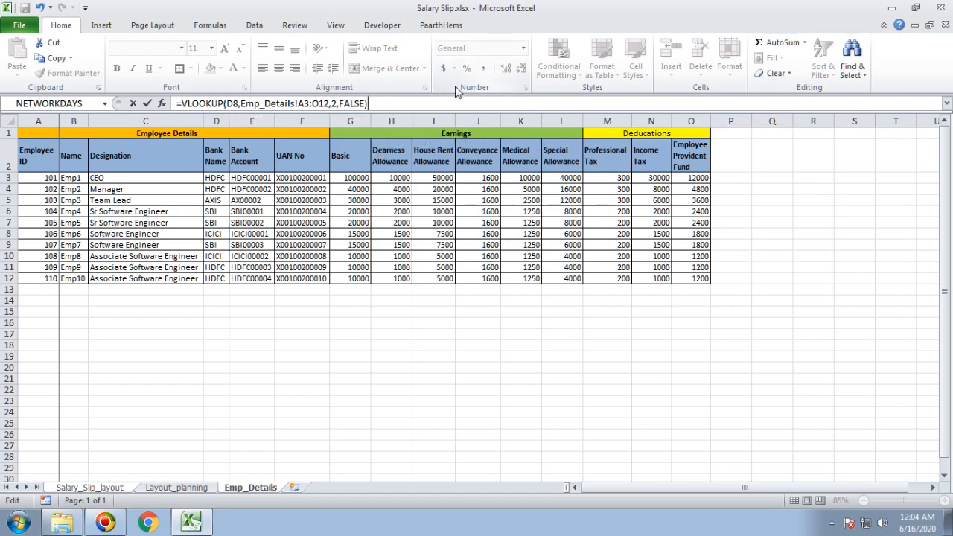
{"action": "key", "text": "Return"}
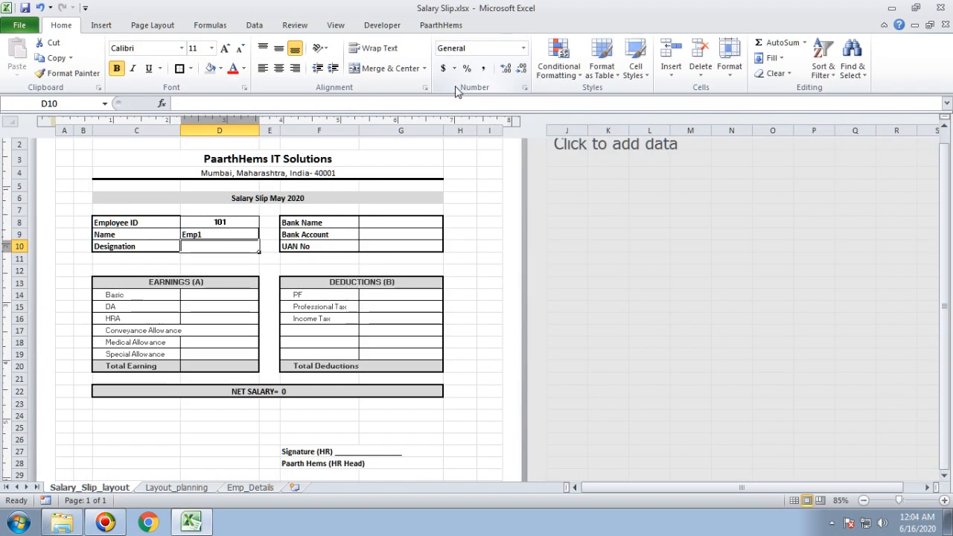
Check the Name formula in D9 and the drop-down list of the Employee ID cell D8.
{"action": "left_click", "coordinate": [234, 239]}
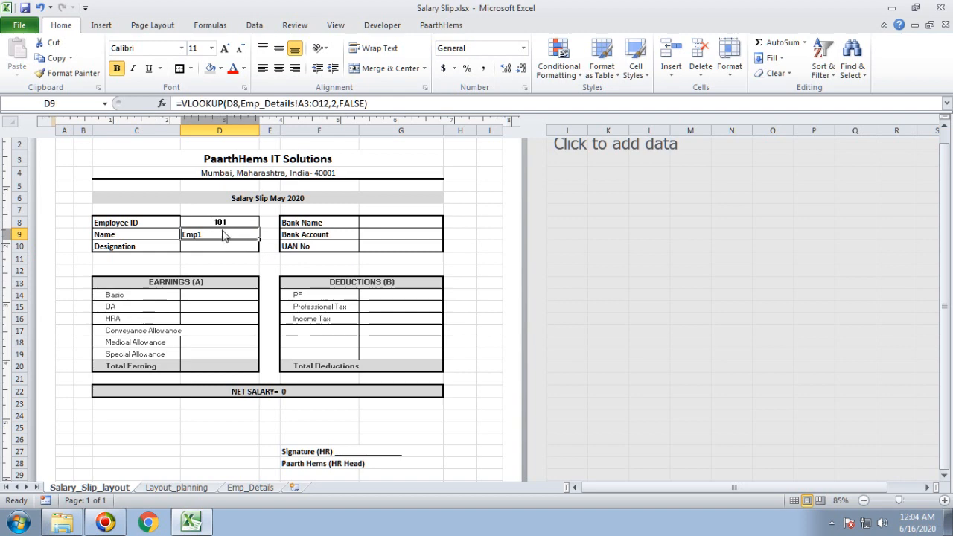
{"action": "left_click", "coordinate": [248, 227]}
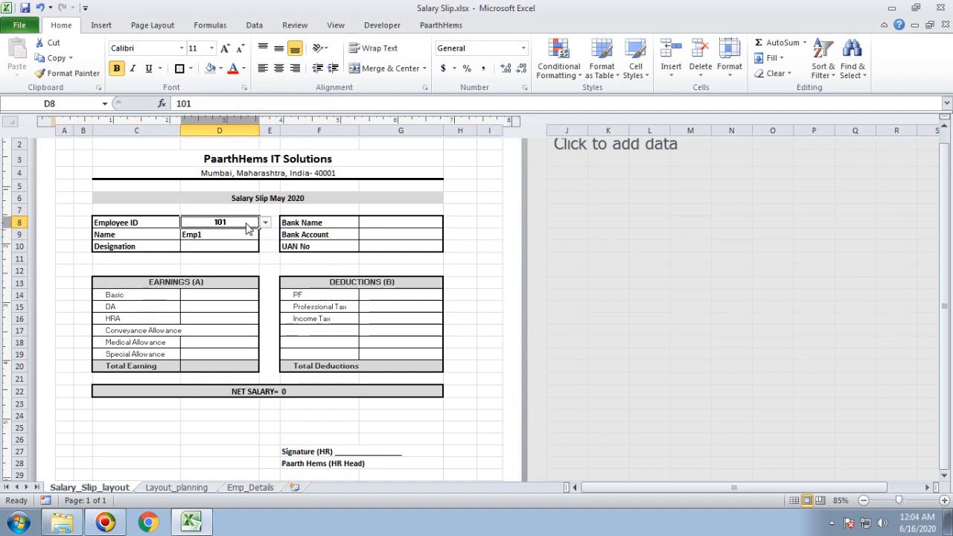
{"action": "left_click", "coordinate": [267, 224]}
{"action": "left_click", "coordinate": [267, 224]}
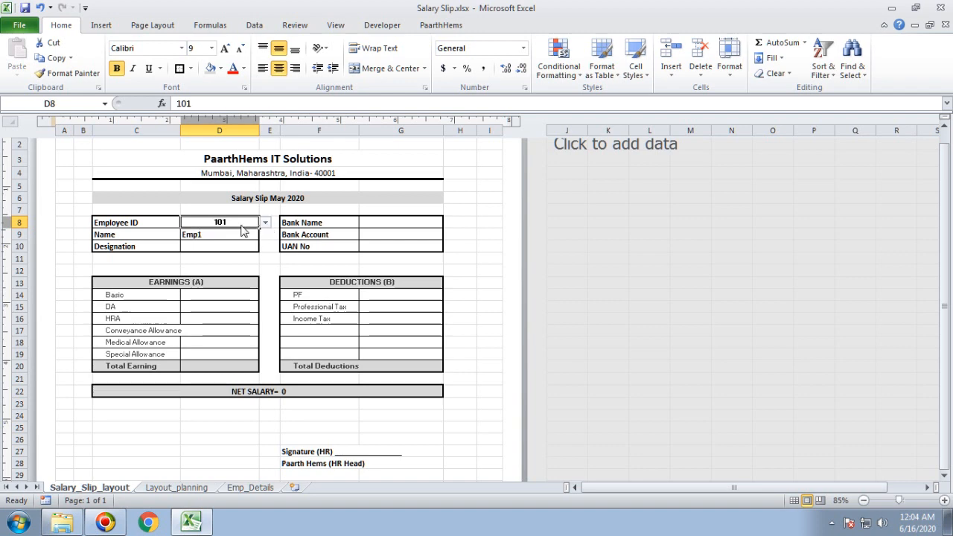
{"action": "left_click", "coordinate": [265, 222]}
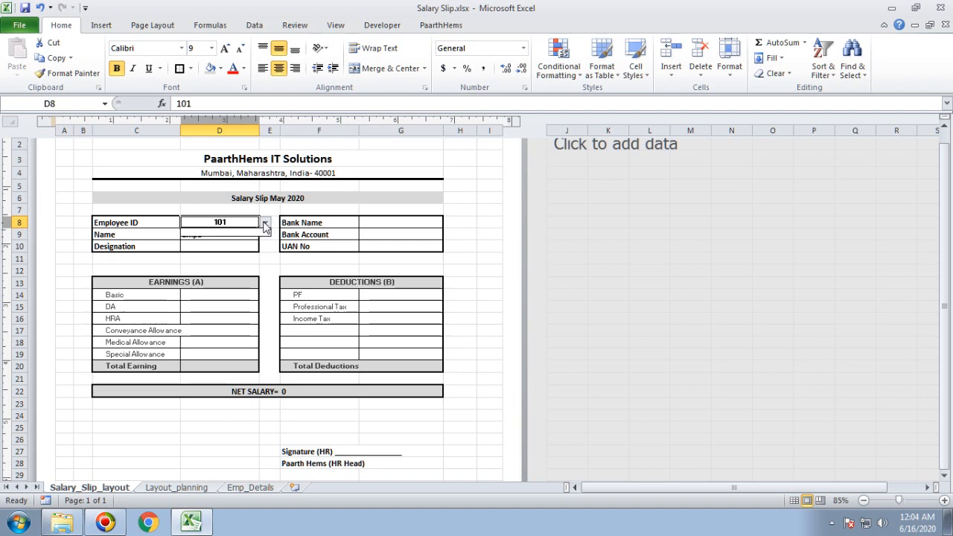
{"action": "left_click", "coordinate": [265, 223]}
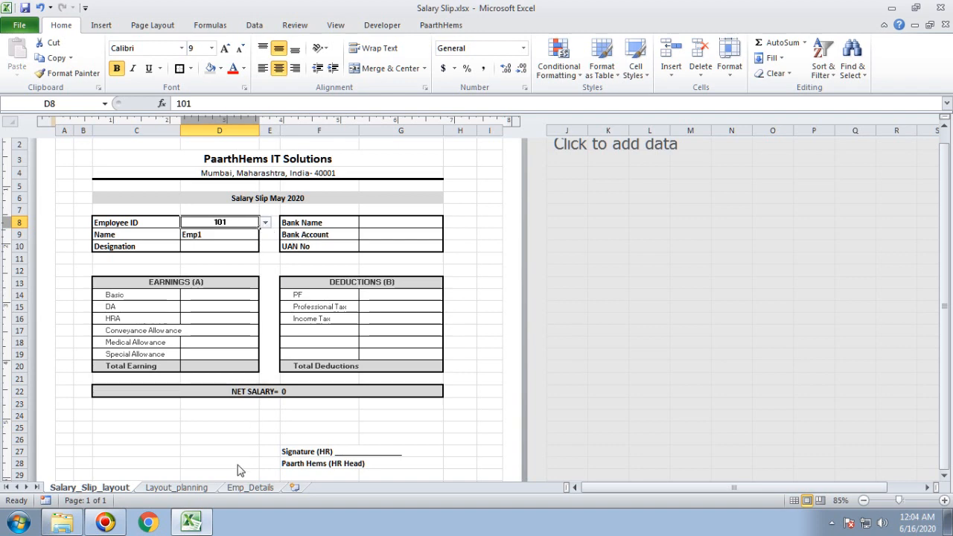
Try to fix the Employee ID drop-down by copying cell A3 of Emp_Details into D8, and clear D8.
{"action": "left_click", "coordinate": [251, 487]}
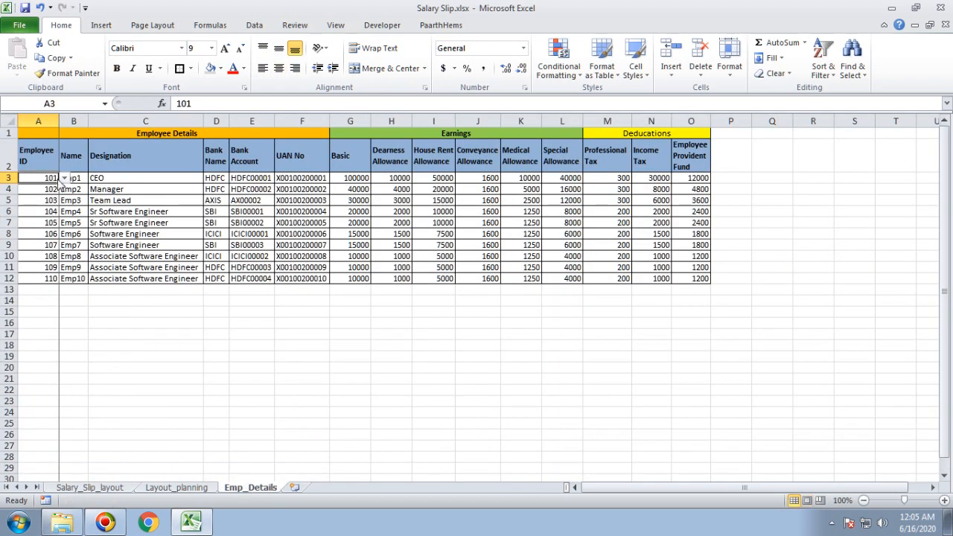
{"action": "left_click", "coordinate": [64, 178]}
{"action": "left_click", "coordinate": [67, 181]}
{"action": "key", "text": "ctrl+c"}
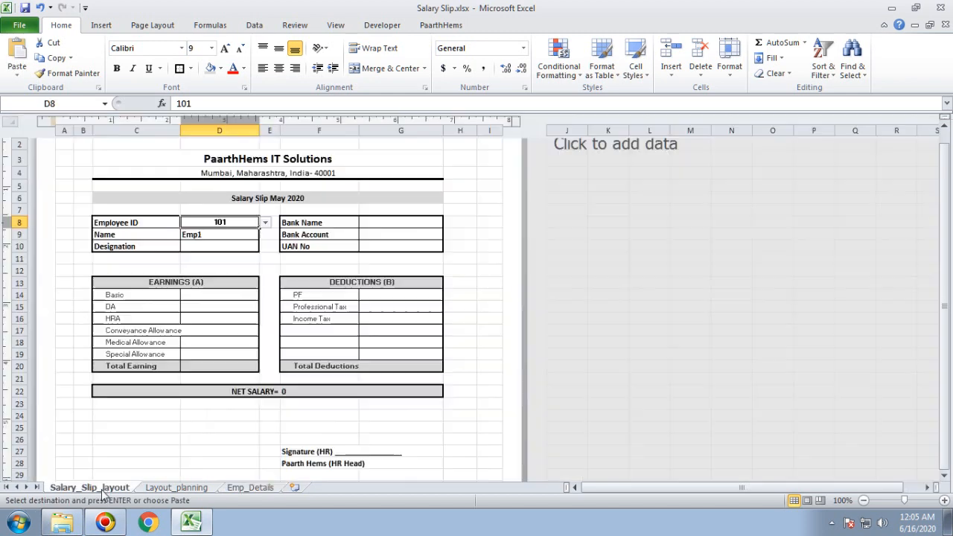
{"action": "left_click", "coordinate": [95, 488]}
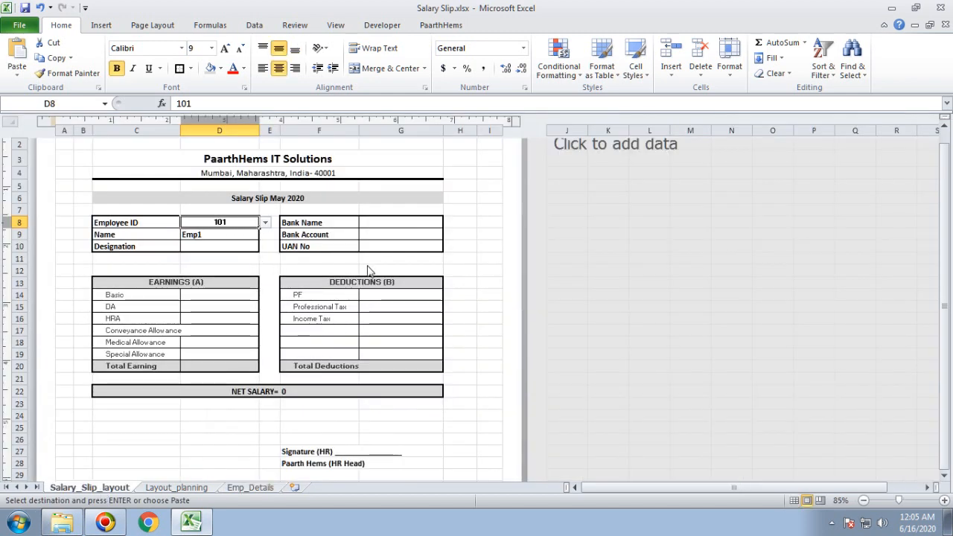
{"action": "key", "text": "ctrl+v"}
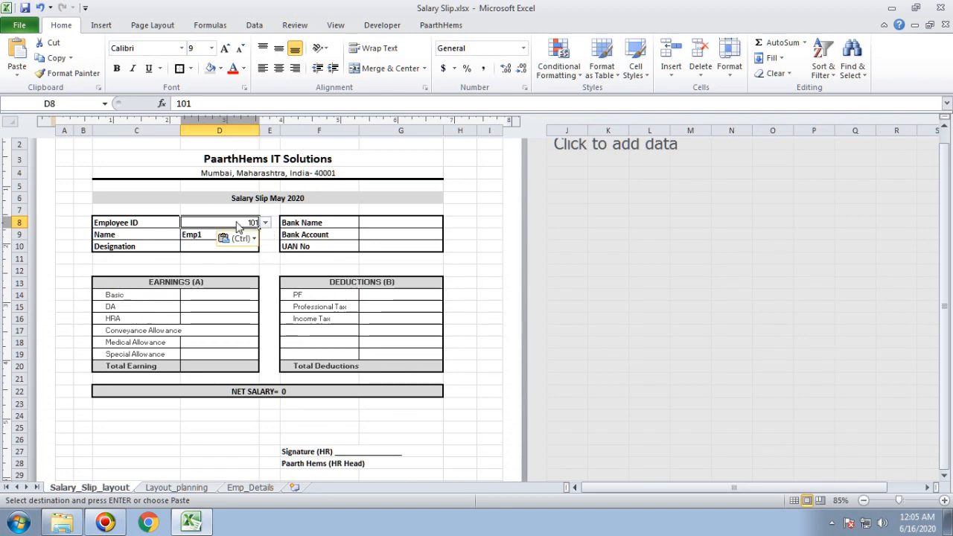
{"action": "key", "text": "Delete"}
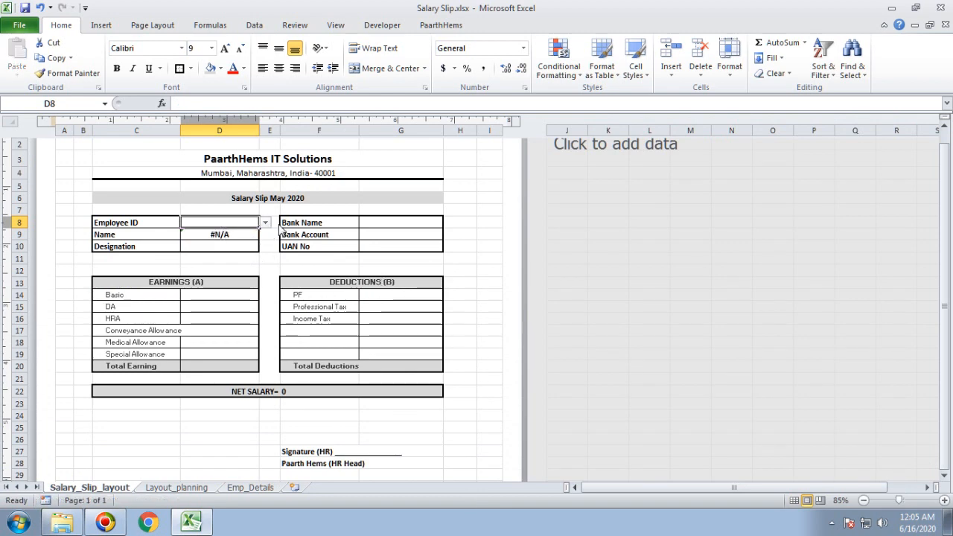
Set the source of D8's list data validation to =Emp_Details!$A$3:$A$12.
{"action": "left_click", "coordinate": [255, 26]}
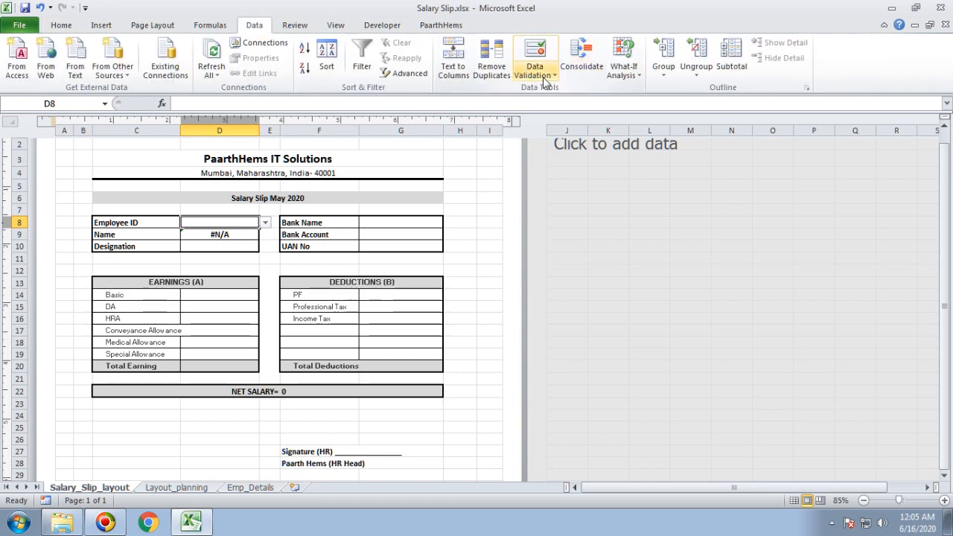
{"action": "left_click", "coordinate": [545, 82]}
{"action": "left_click", "coordinate": [568, 93]}
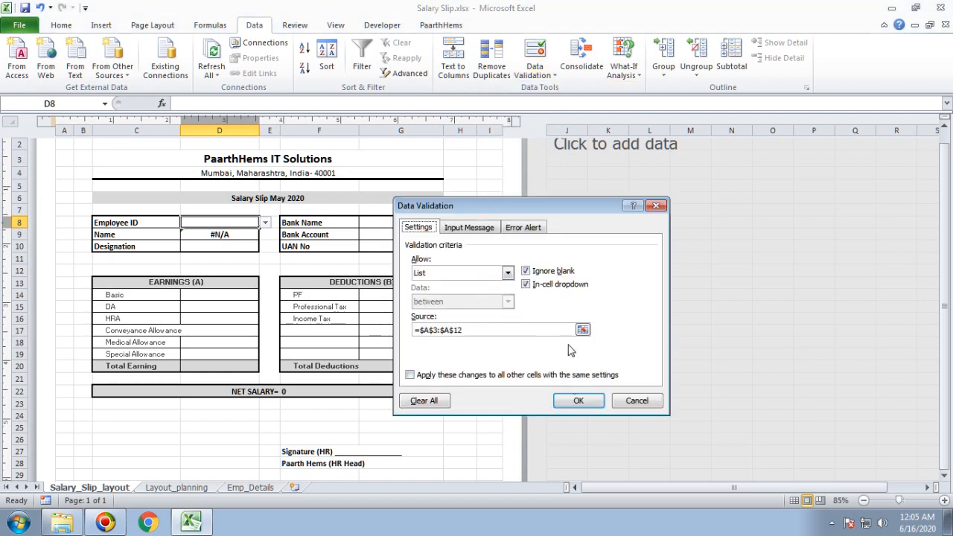
{"action": "left_click", "coordinate": [583, 329]}
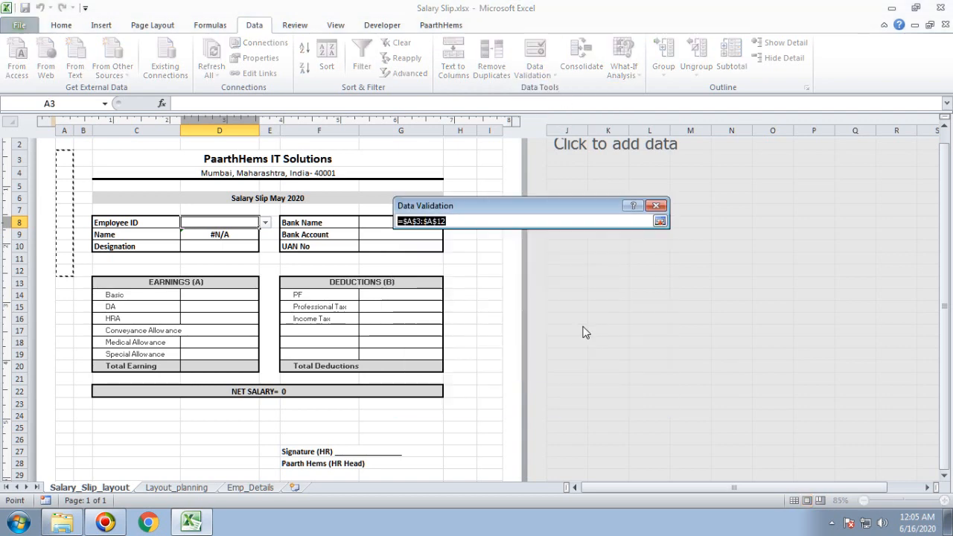
{"action": "left_click", "coordinate": [660, 222]}
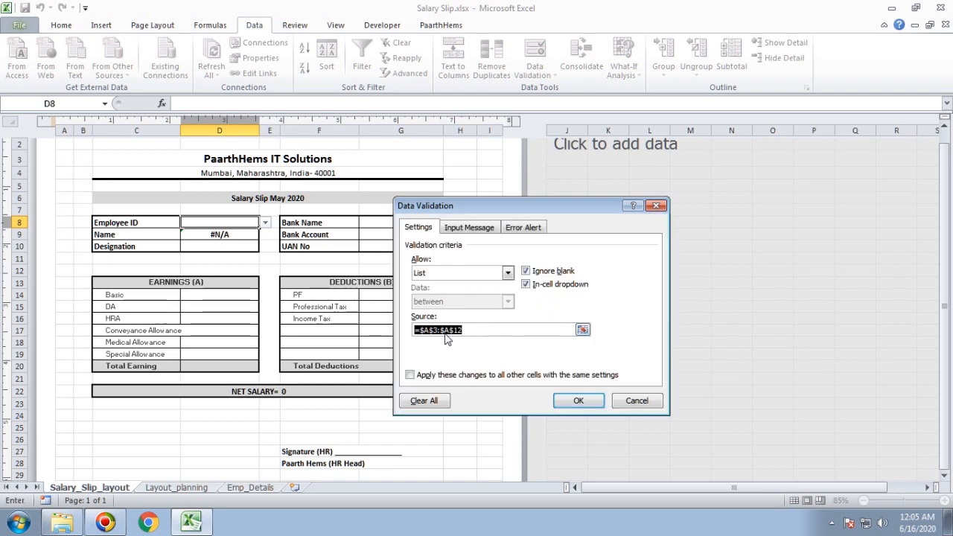
{"action": "key", "text": "Delete"}
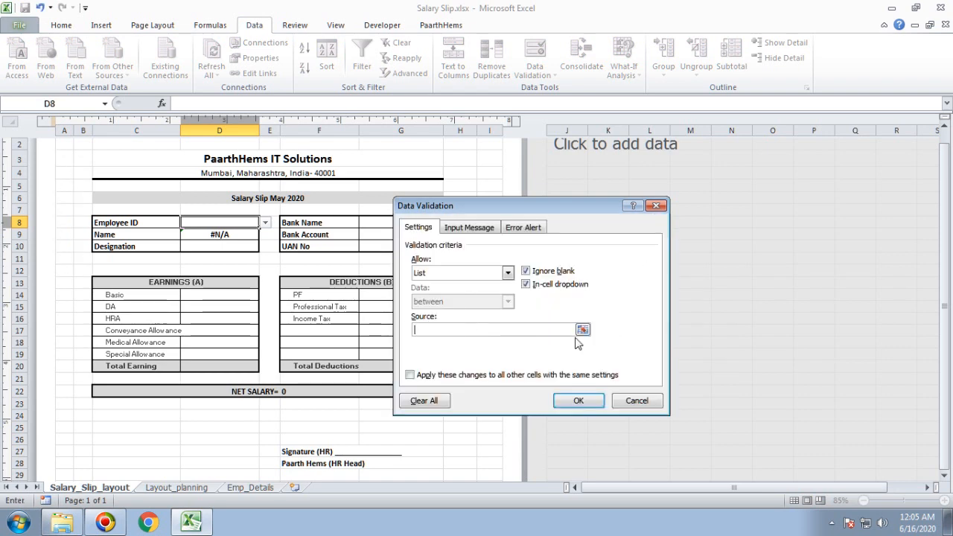
{"action": "left_click", "coordinate": [270, 490]}
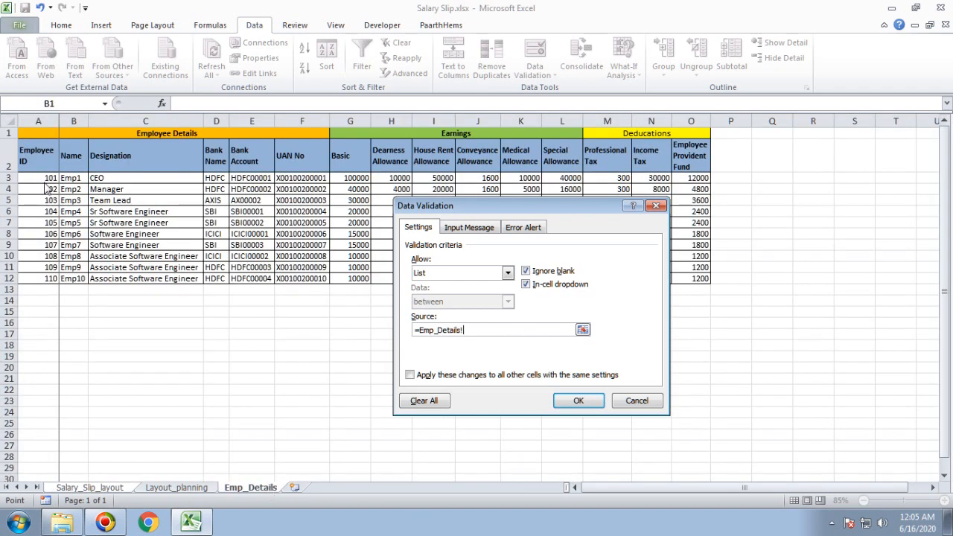
{"action": "left_click_drag", "start_coordinate": [47, 180], "coordinate": [49, 280]}
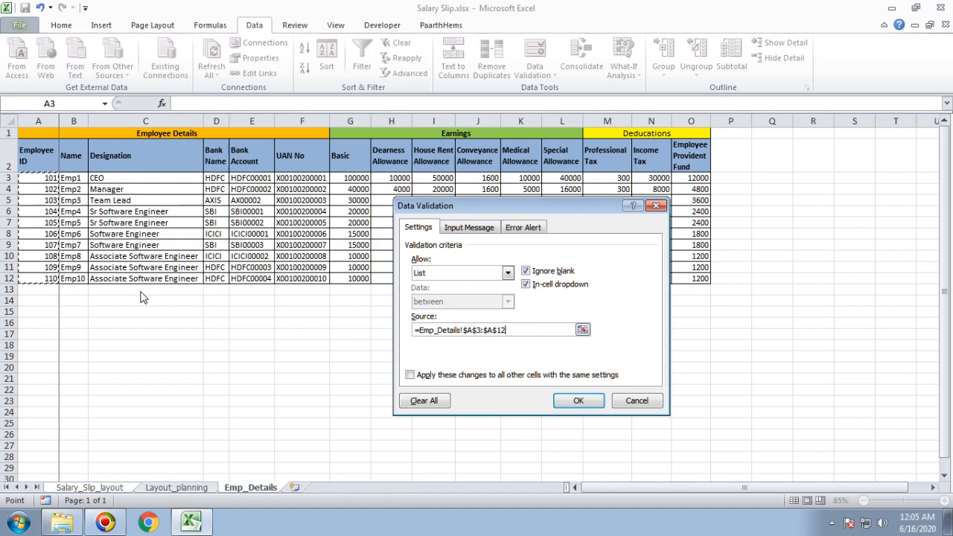
{"action": "left_click", "coordinate": [564, 402]}
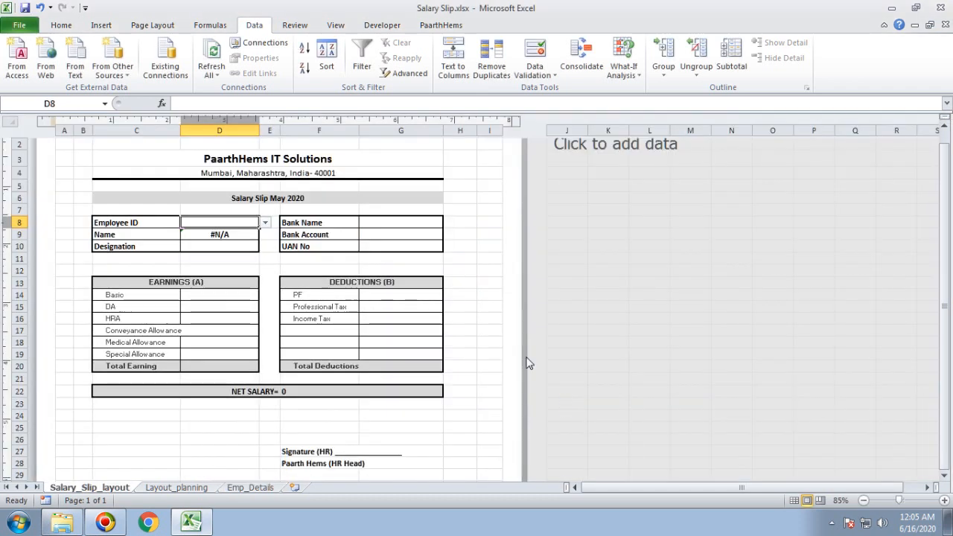
Choose employee ID 101 from the drop-down list in D8 and check the list's entries.
{"action": "left_click", "coordinate": [265, 223]}
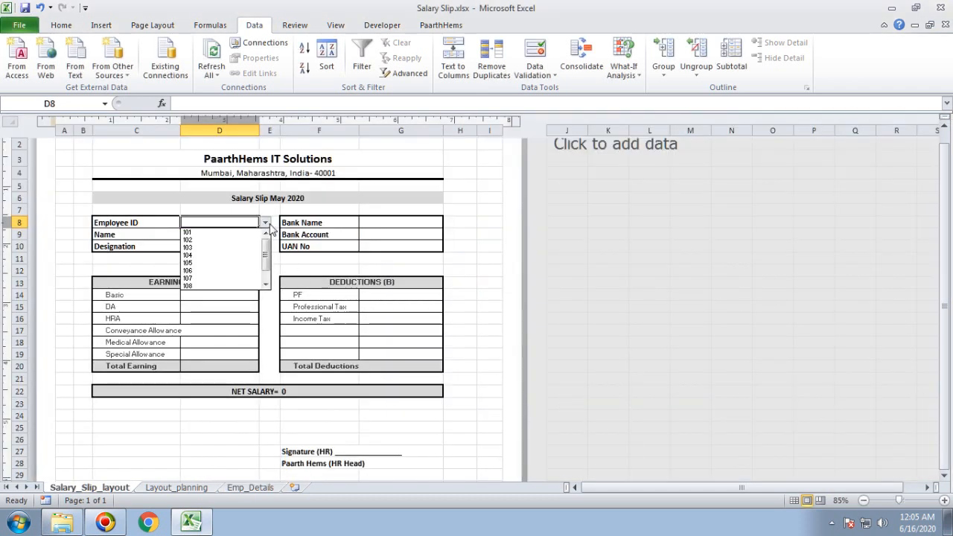
{"action": "left_click", "coordinate": [240, 233]}
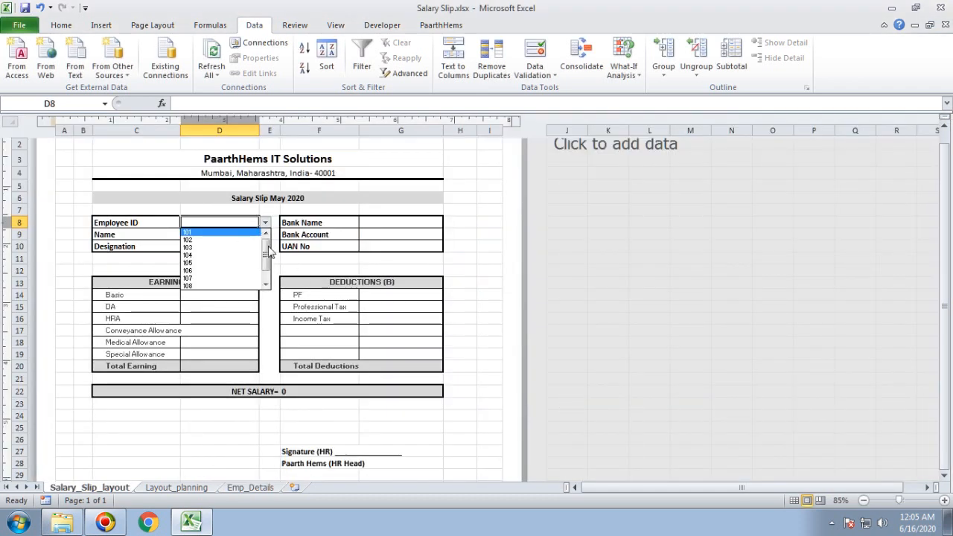
{"action": "left_click", "coordinate": [265, 222]}
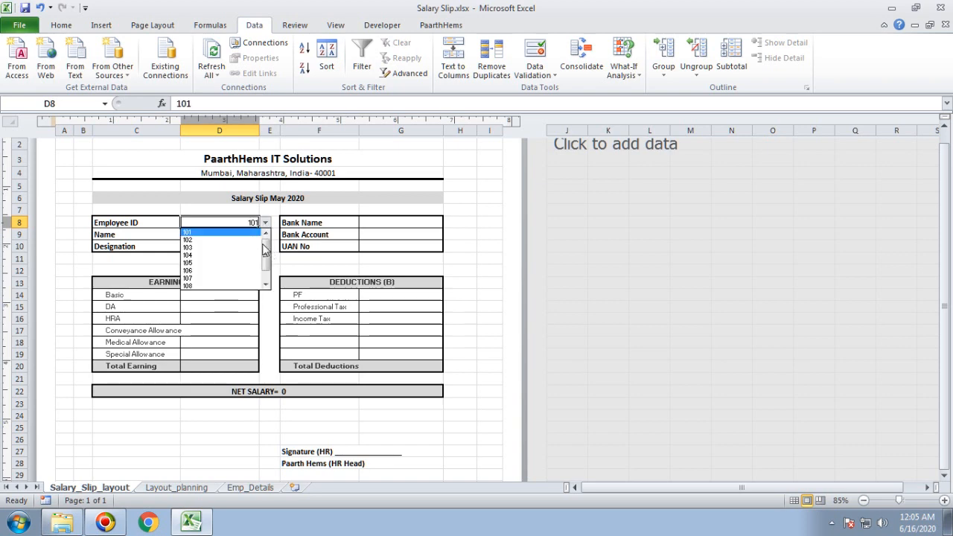
{"action": "mouse_move", "coordinate": [267, 250]}
{"action": "left_mouse_down"}
{"action": "mouse_move", "coordinate": [267, 258]}
{"action": "mouse_move", "coordinate": [272, 234]}
{"action": "left_mouse_up"}
{"action": "left_click", "coordinate": [315, 256]}
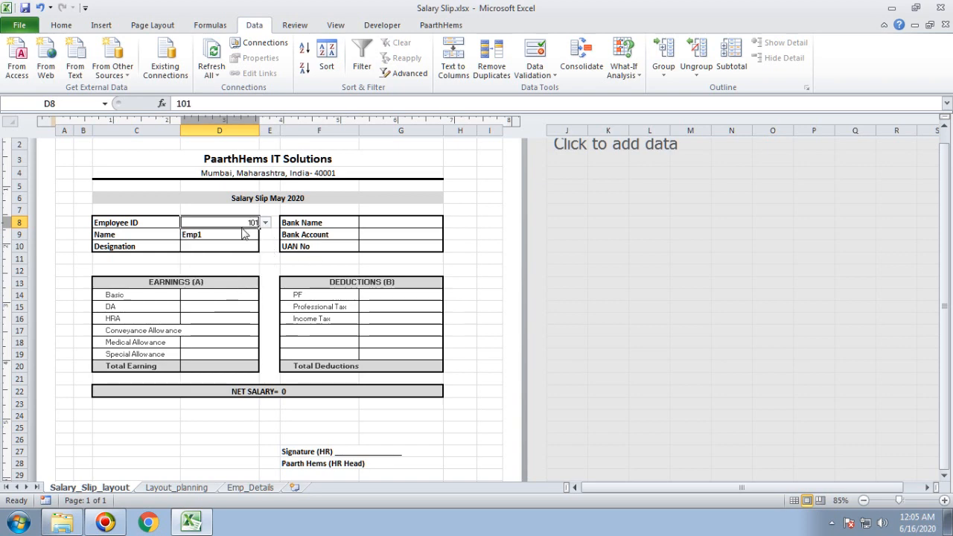
Make the Employee ID, Name and Designation value cells D8:D10 bold and align them top and left.
{"action": "left_click", "coordinate": [235, 254], "text": "shift"}
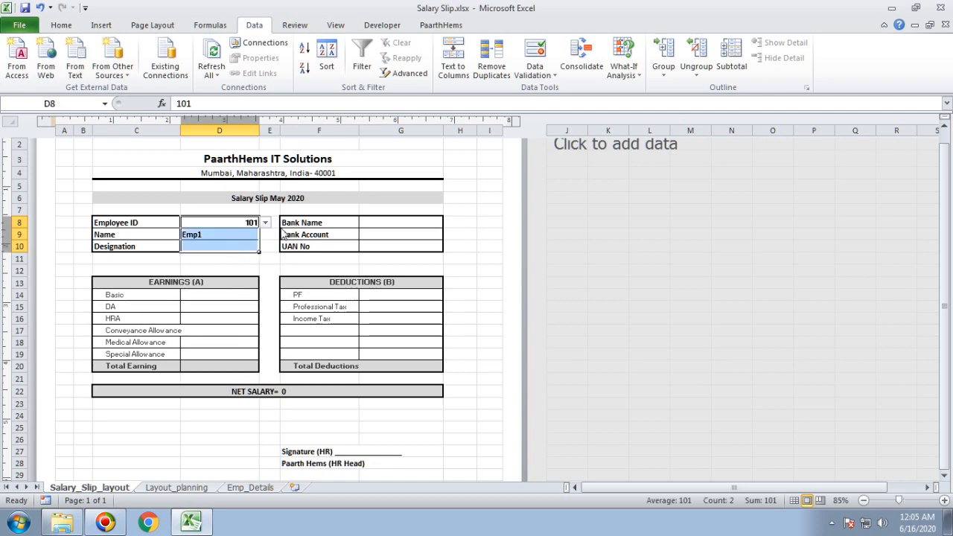
{"action": "left_click", "coordinate": [61, 24]}
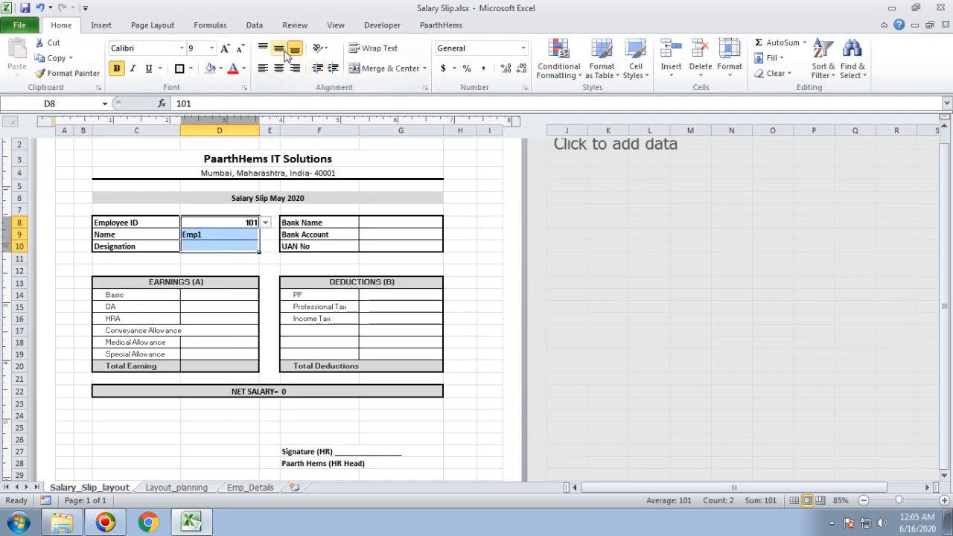
{"action": "left_click", "coordinate": [279, 48]}
{"action": "left_click", "coordinate": [278, 68]}
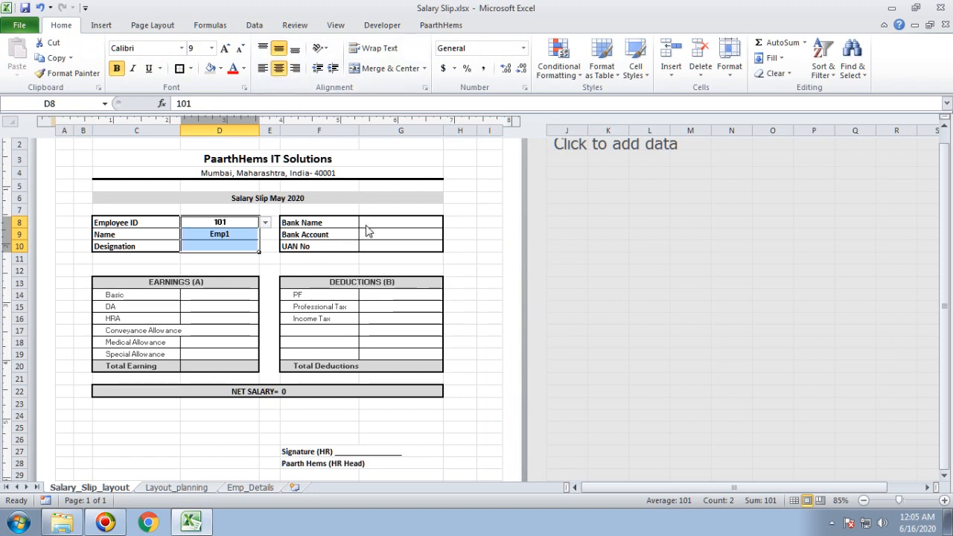
{"action": "left_click", "coordinate": [263, 48]}
{"action": "left_click", "coordinate": [262, 67]}
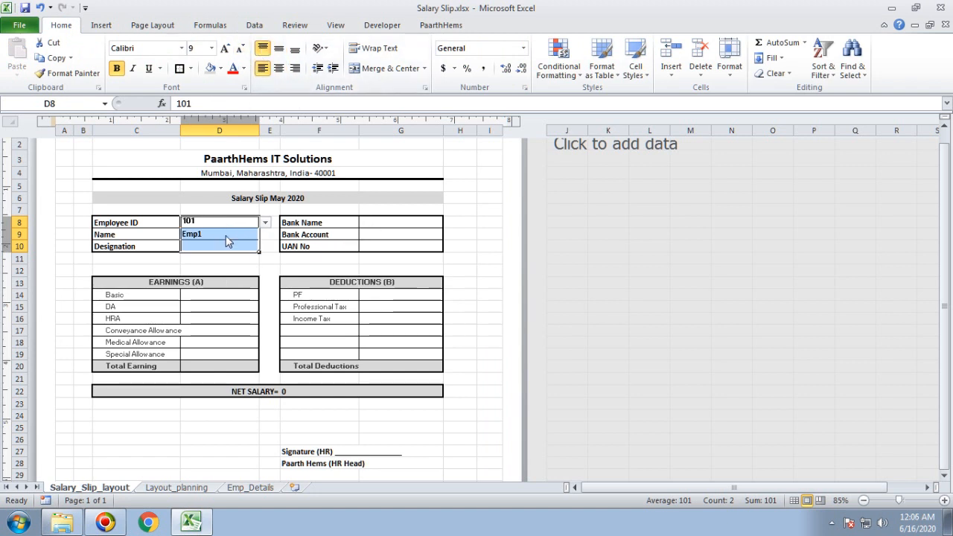
Align the Bank Name, Bank Account and UAN No value cells G8:G10 top and left.
{"action": "left_click_drag", "start_coordinate": [397, 221], "coordinate": [398, 246]}
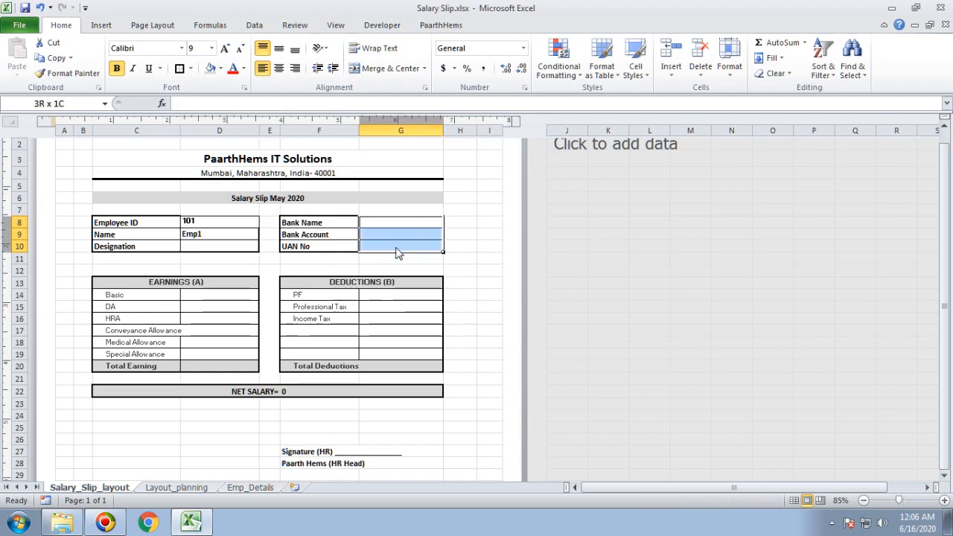
{"action": "left_click", "coordinate": [262, 48]}
{"action": "left_click", "coordinate": [263, 69]}
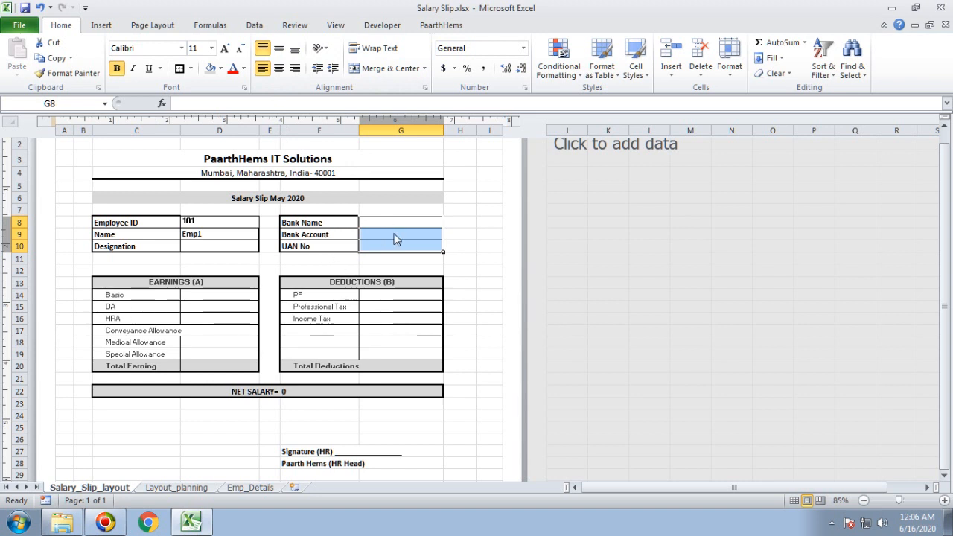
Copy the full text of the VLOOKUP formula in Name cell D9, leaving the cell itself unedited.
{"action": "left_click", "coordinate": [253, 251]}
{"action": "left_click", "coordinate": [225, 236]}
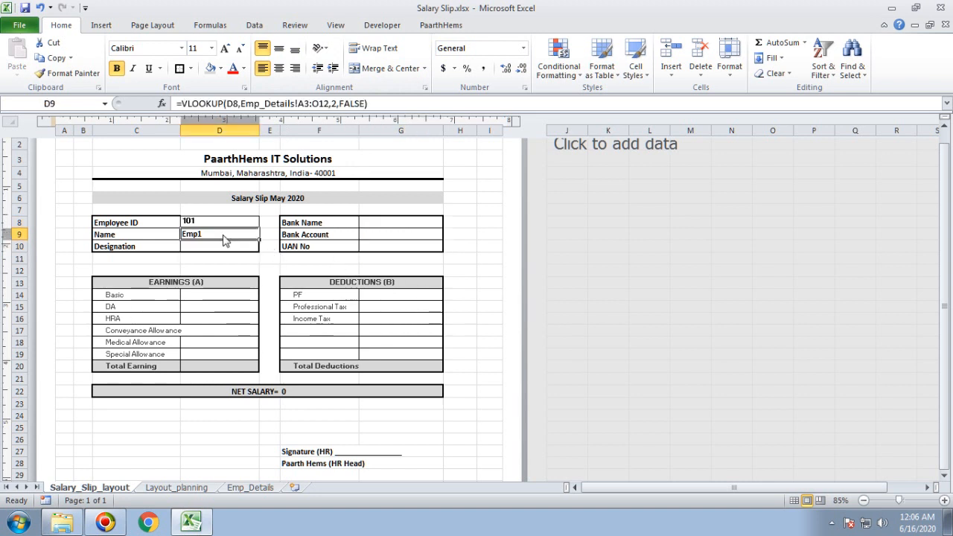
{"action": "left_click_drag", "start_coordinate": [387, 103], "coordinate": [299, 106]}
{"action": "left_click", "coordinate": [332, 106]}
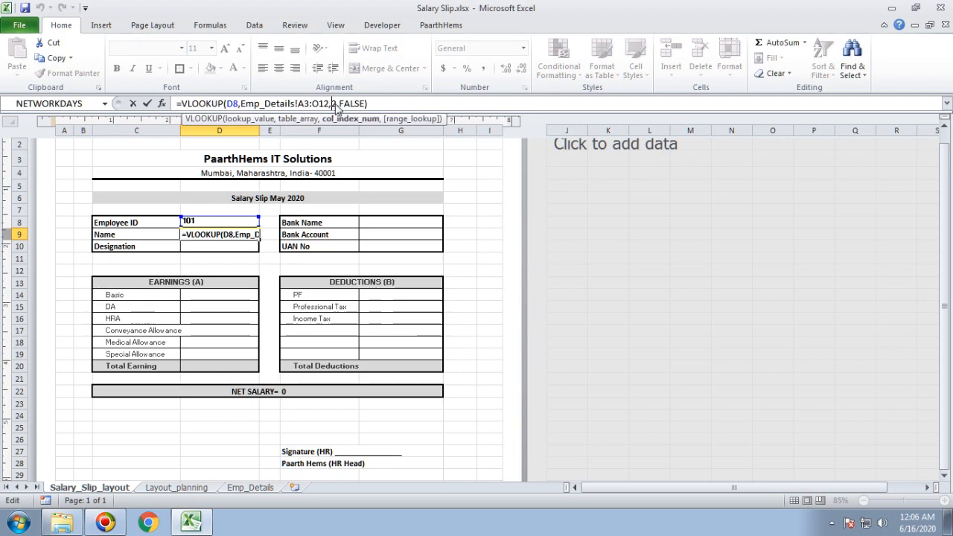
{"action": "left_click", "coordinate": [338, 105]}
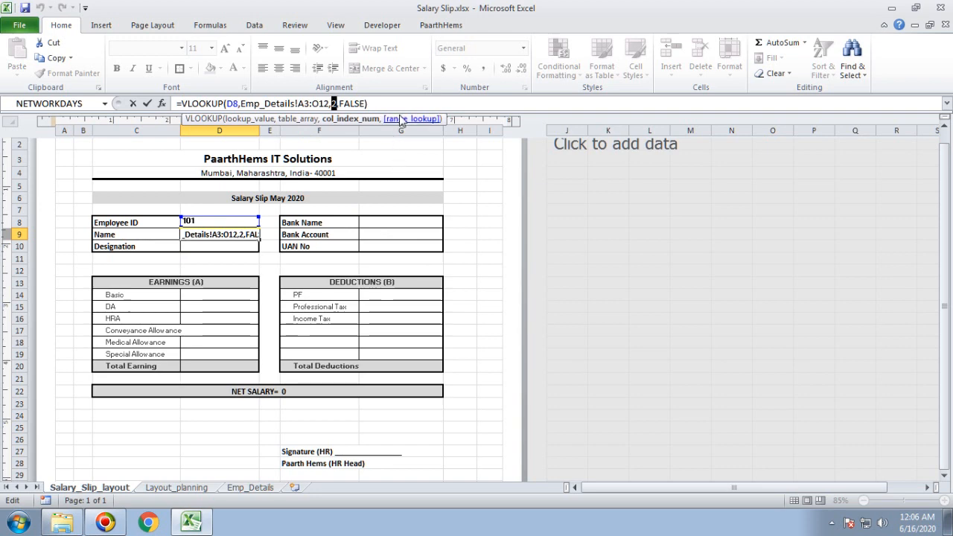
{"action": "left_click_drag", "start_coordinate": [383, 108], "coordinate": [134, 73]}
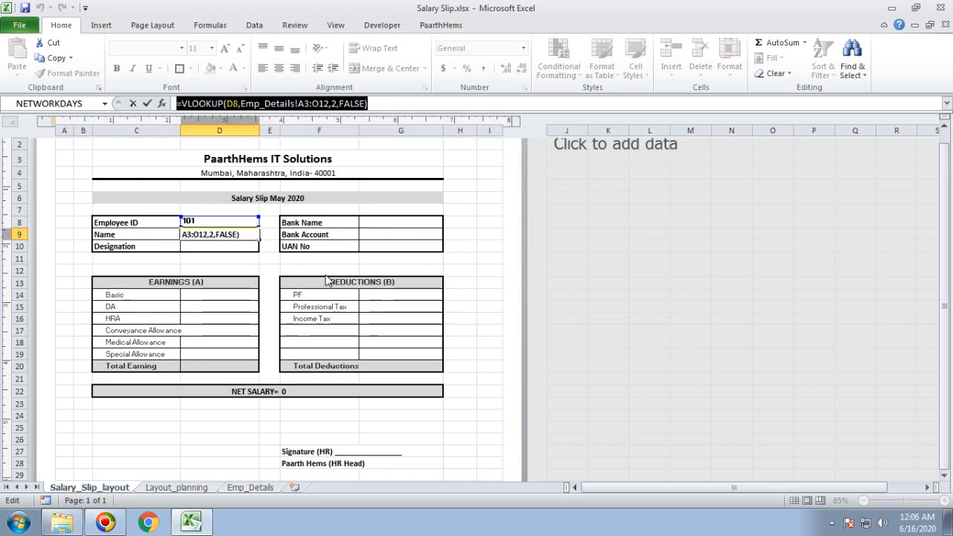
{"action": "key", "text": "ctrl+c"}
{"action": "key", "text": "Escape"}
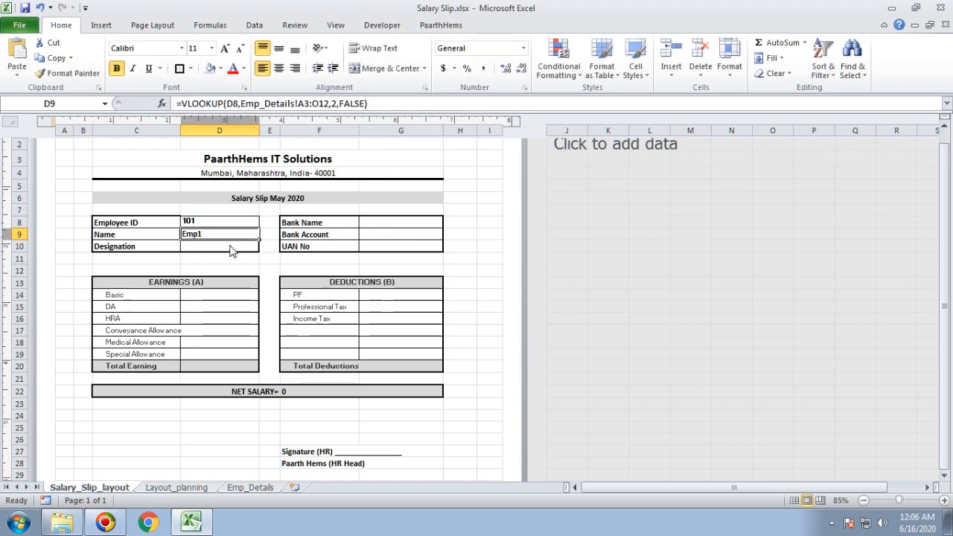
Paste the copied formula into Designation cell D10 with column index 3: =VLOOKUP(D8,Emp_Details!A3:O12,3,FALSE).
{"action": "left_click", "coordinate": [230, 251]}
{"action": "key", "text": "ctrl+v"}
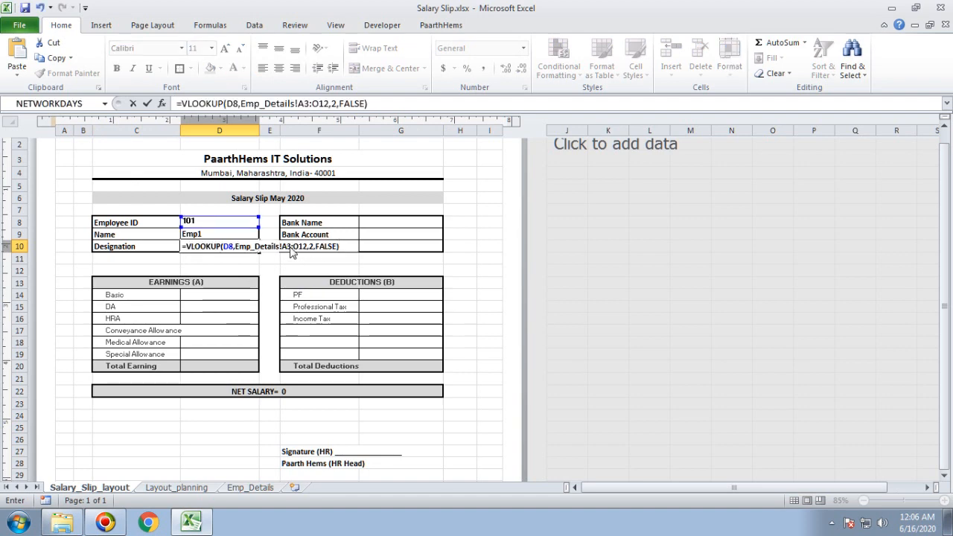
{"action": "left_click", "coordinate": [314, 248]}
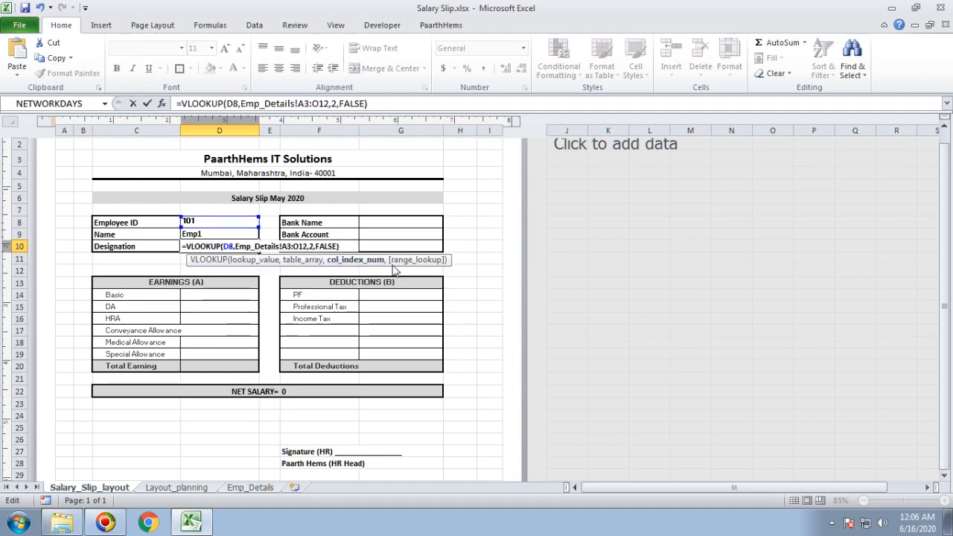
{"action": "double_click", "coordinate": [335, 103]}
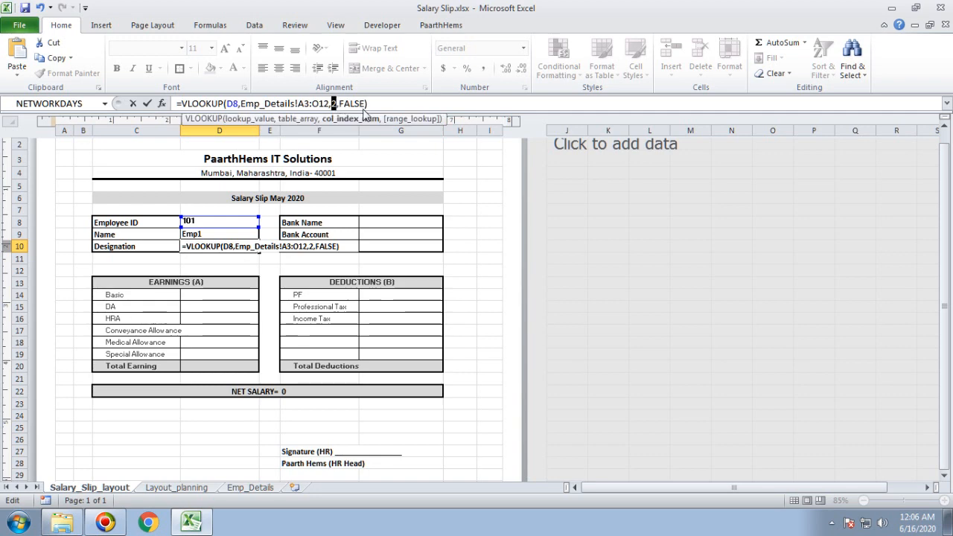
{"action": "type", "text": "3"}
{"action": "key", "text": "Return"}
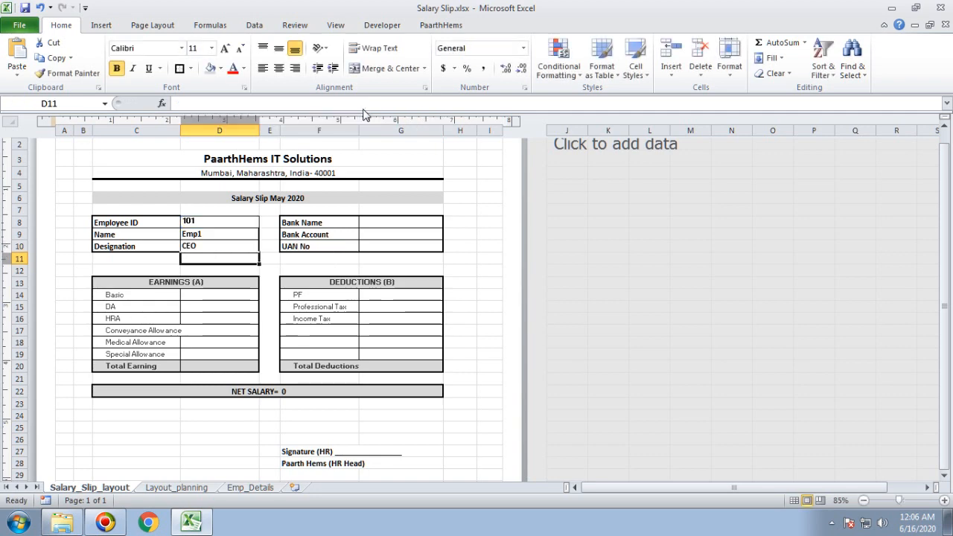
Paste the copied VLOOKUP formula into Bank Name cell G8 and point its column index to the Bank Name column of Emp_Details.
{"action": "left_click", "coordinate": [227, 247]}
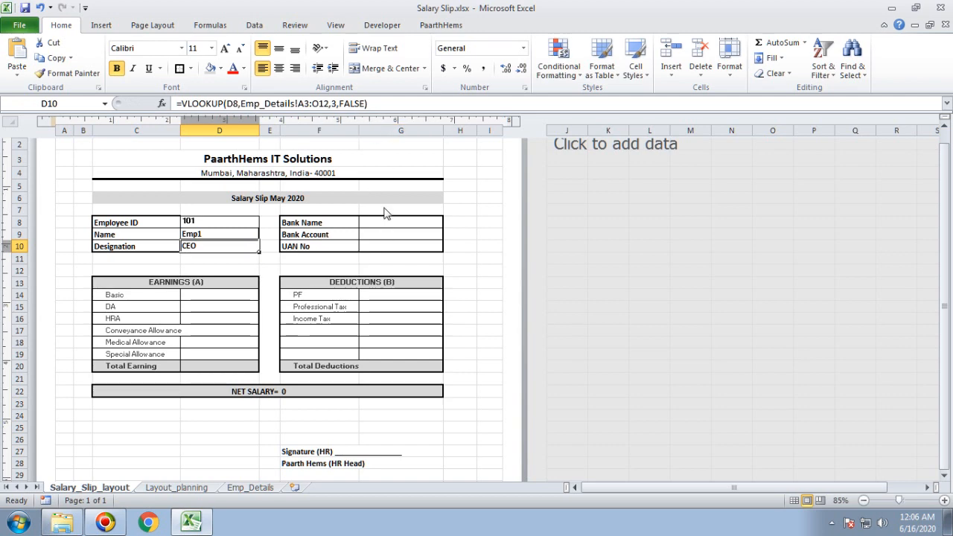
{"action": "left_click", "coordinate": [383, 223]}
{"action": "double_click", "coordinate": [393, 225]}
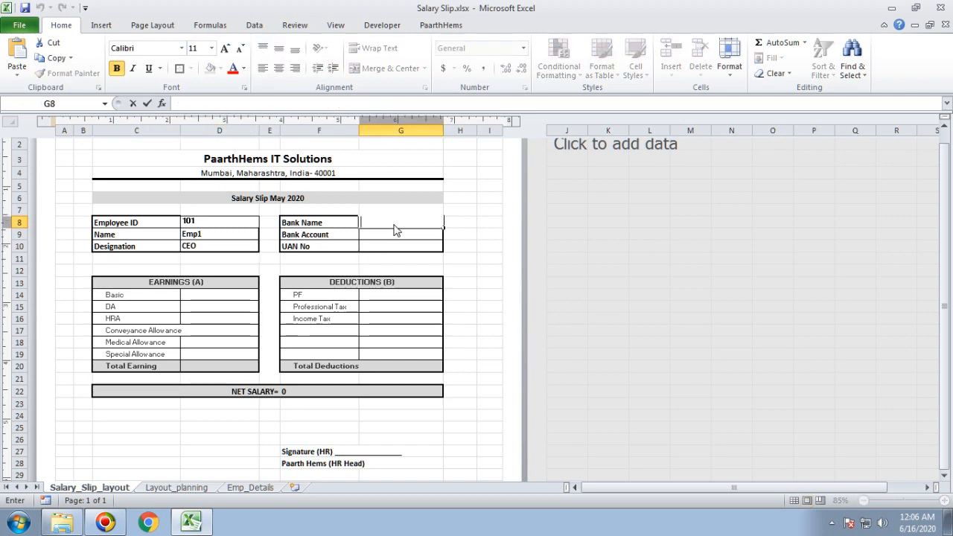
{"action": "key", "text": "ctrl+v"}
{"action": "left_click", "coordinate": [489, 224]}
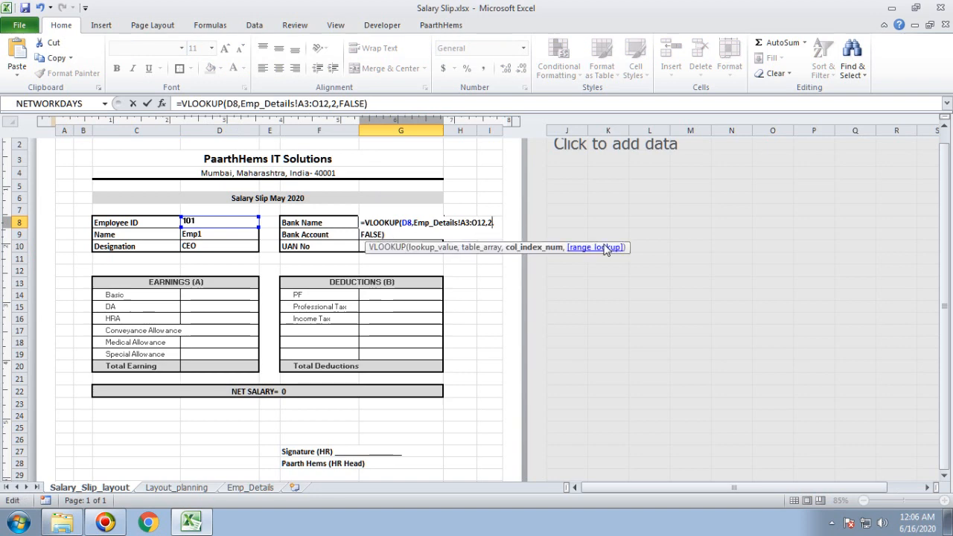
{"action": "key", "text": "Return"}
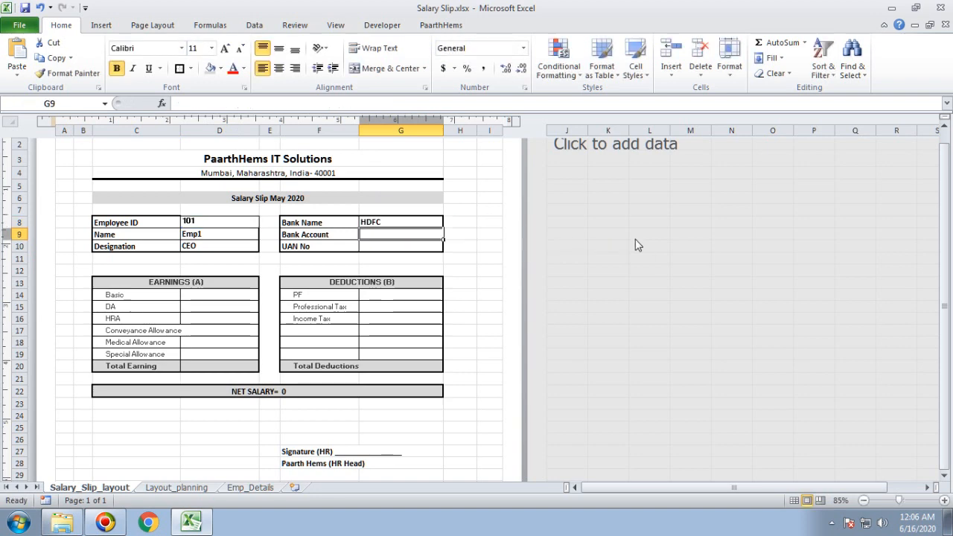
Fill Bank Account cell G9 with the copied formula using column index 5: =VLOOKUP(D8,Emp_Details!A3:O12,5,FALSE).
{"action": "type", "text": "="}
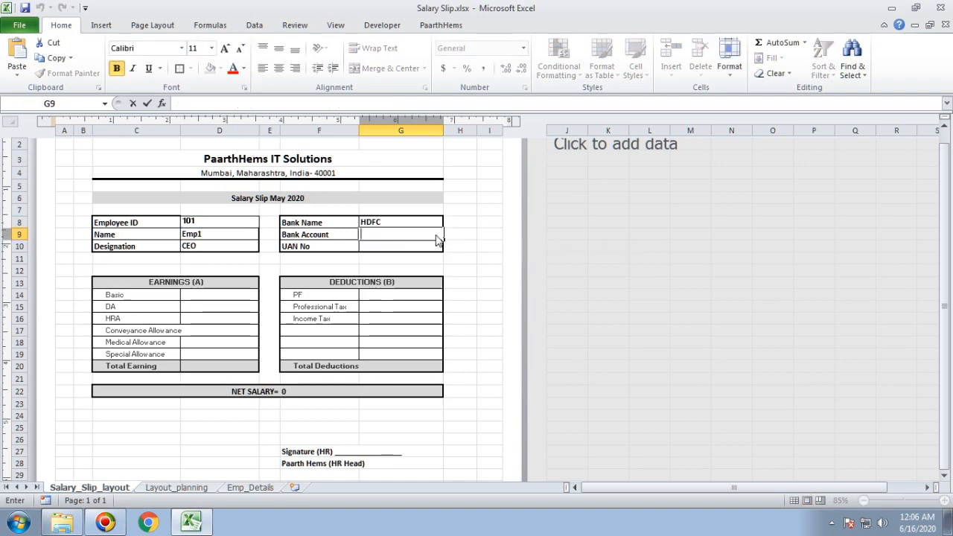
{"action": "key", "text": "ctrl+v"}
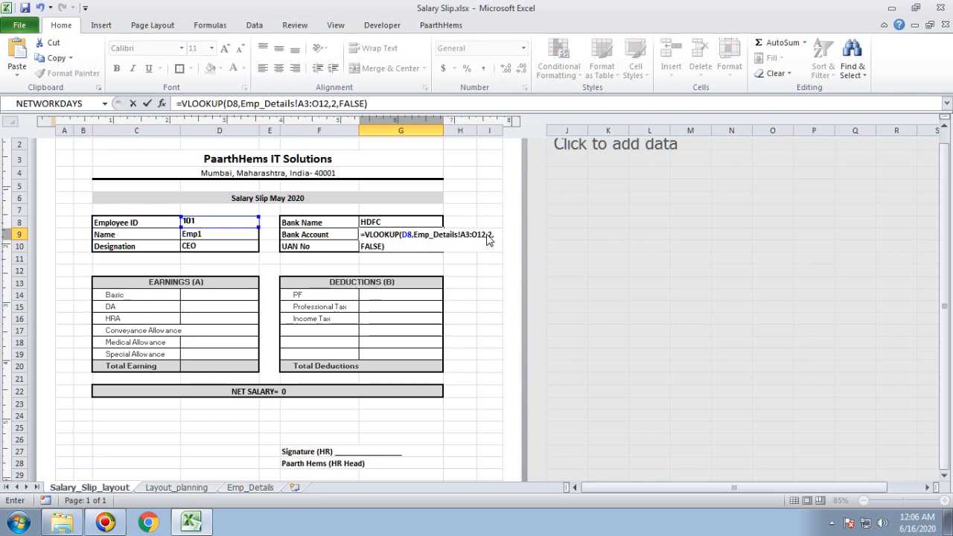
{"action": "left_click", "coordinate": [491, 235]}
{"action": "key", "text": "BackSpace"}
{"action": "type", "text": "3"}
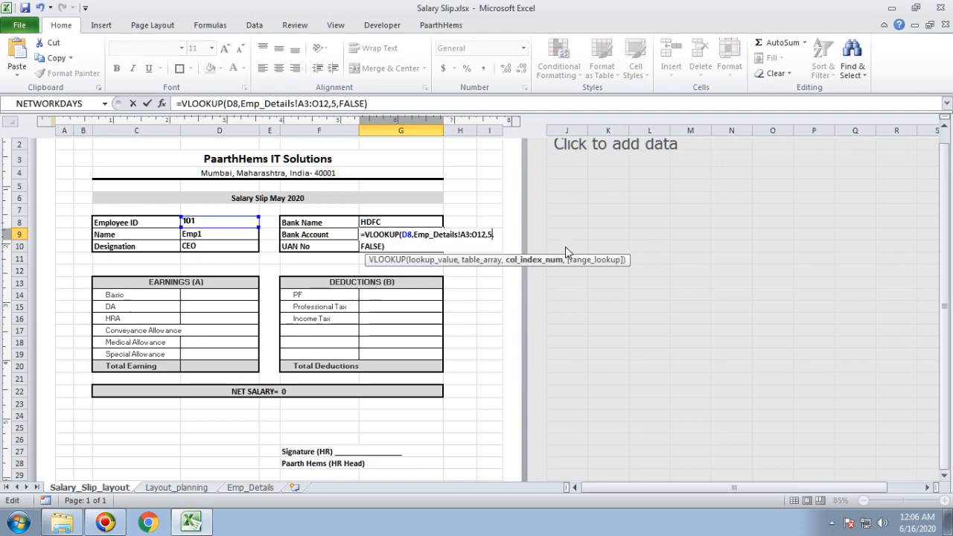
{"action": "key", "text": "Return"}
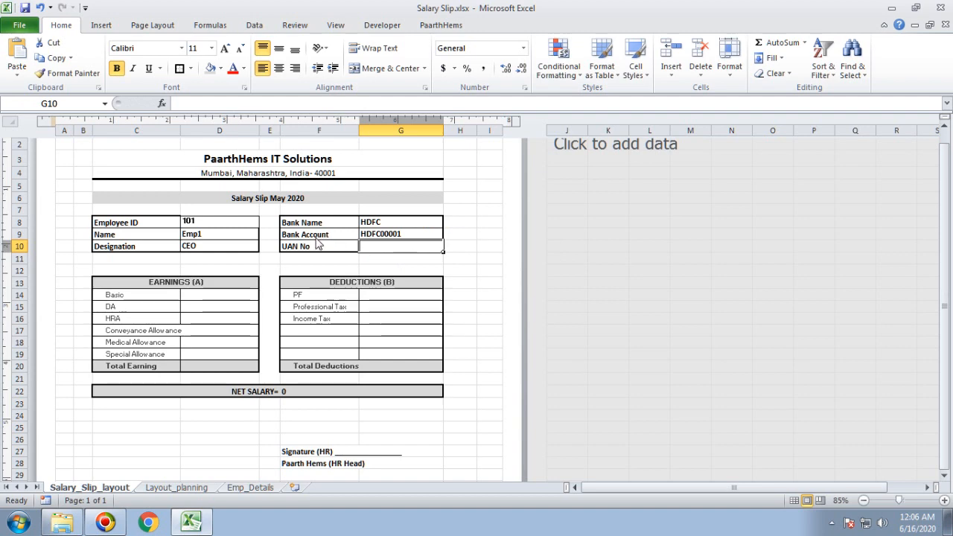
{"action": "left_click", "coordinate": [316, 237]}
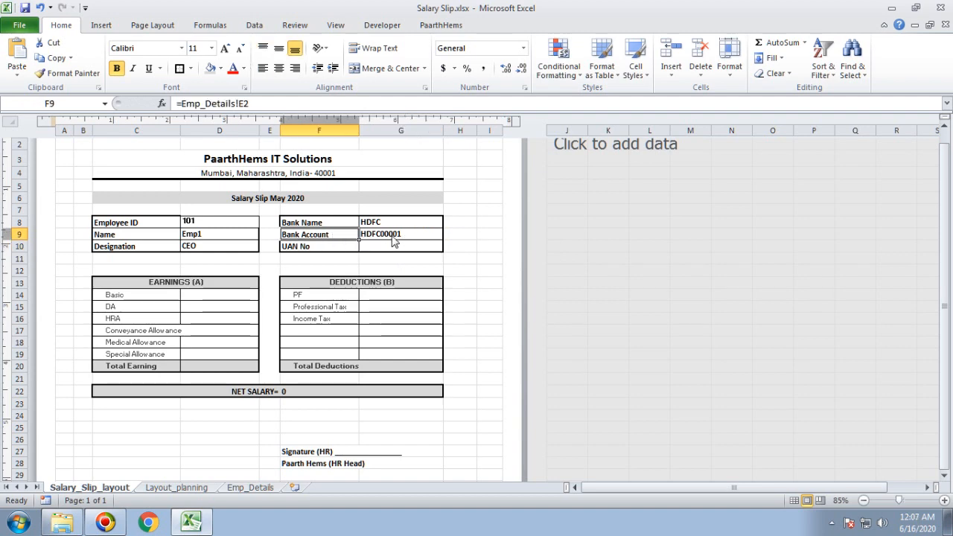
{"action": "left_click", "coordinate": [406, 239]}
{"action": "double_click", "coordinate": [391, 254]}
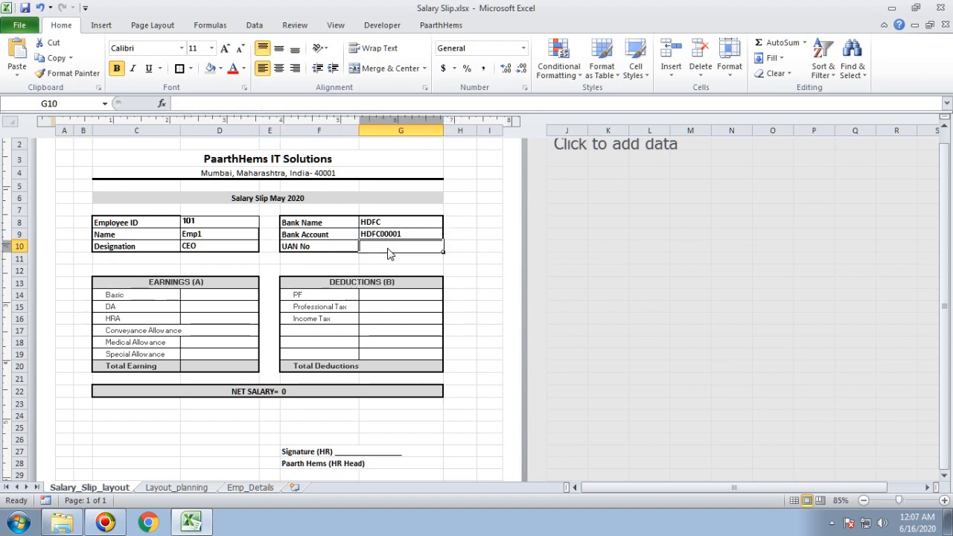
{"action": "key", "text": "ctrl+v"}
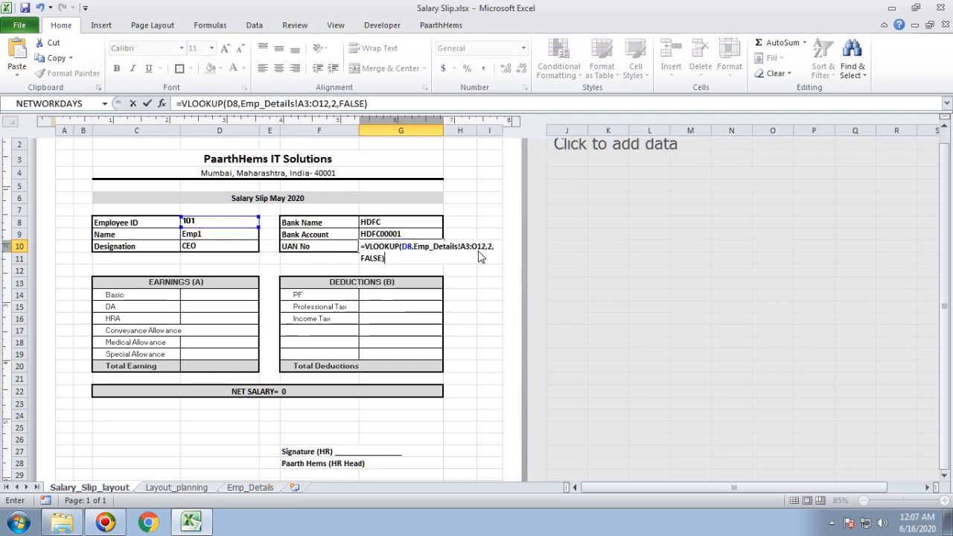
{"action": "key", "text": "Escape"}
{"action": "left_click", "coordinate": [429, 233]}
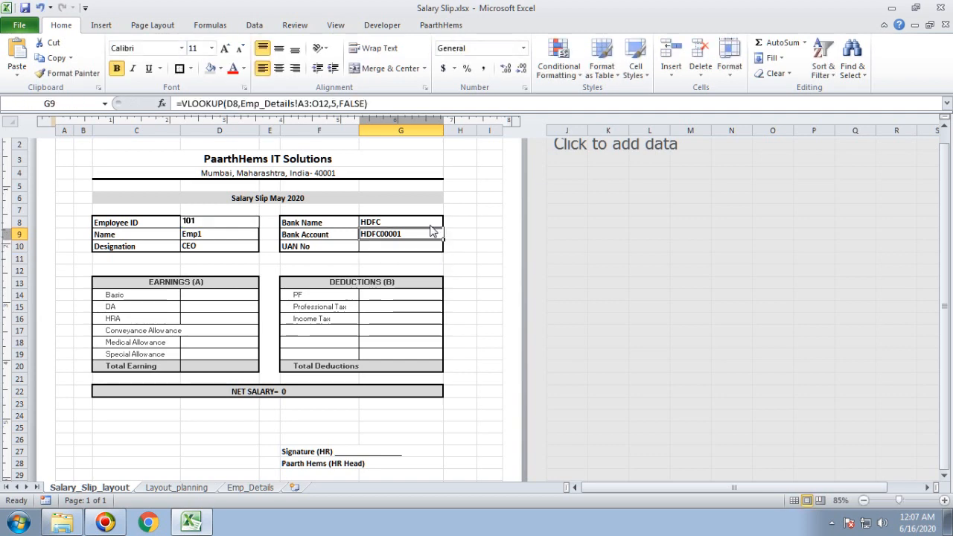
{"action": "double_click", "coordinate": [335, 103]}
{"action": "left_click", "coordinate": [402, 248]}
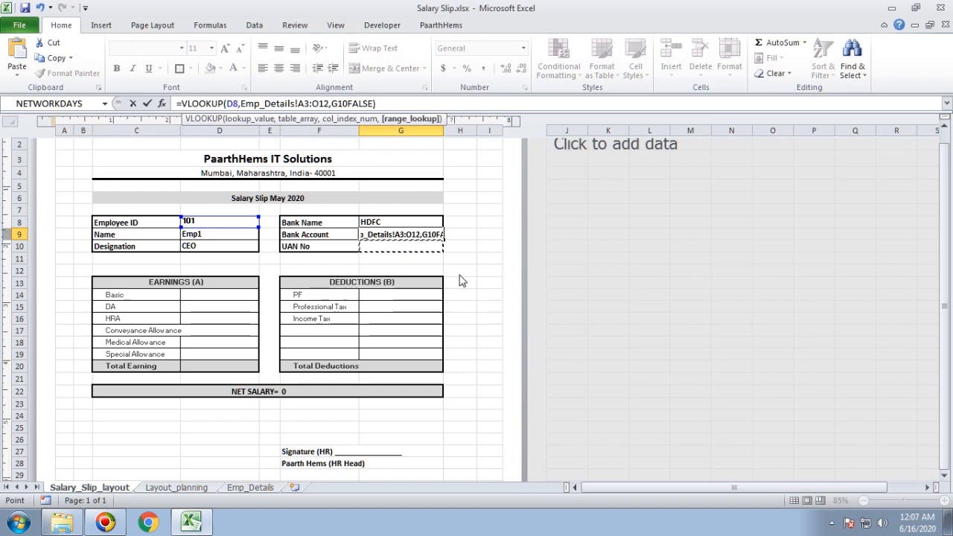
{"action": "key", "text": "Escape"}
Paste the copied VLOOKUP formula into UAN No cell G10 and set its column index to 6.
{"action": "double_click", "coordinate": [399, 248]}
{"action": "key", "text": "ctrl+v"}
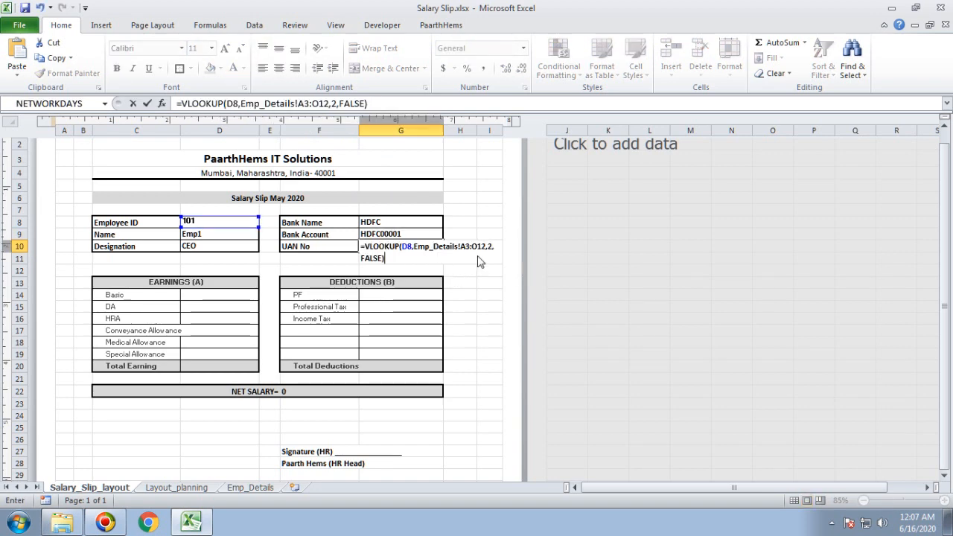
{"action": "left_click", "coordinate": [493, 248]}
{"action": "key", "text": "BackSpace"}
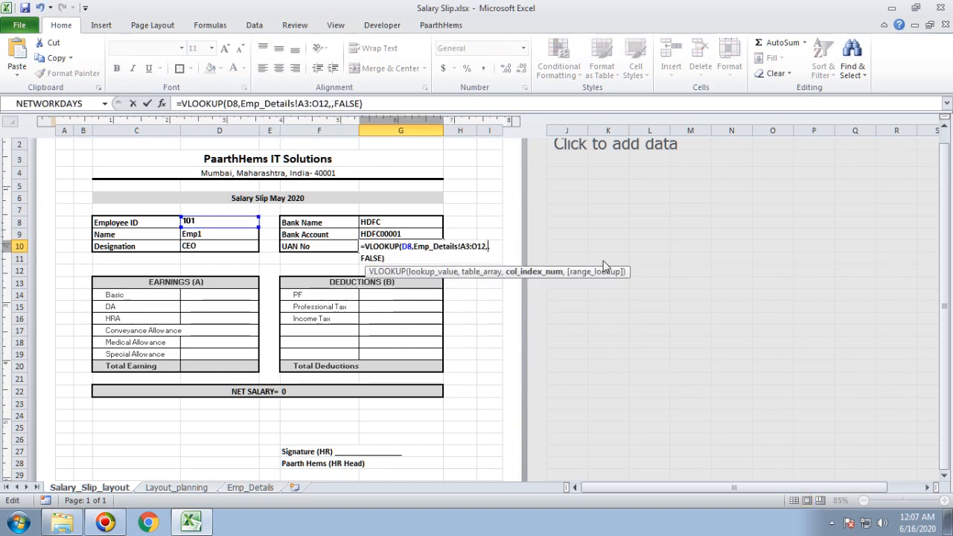
{"action": "type", "text": "6"}
{"action": "key", "text": "Return"}
{"action": "left_click", "coordinate": [271, 269]}
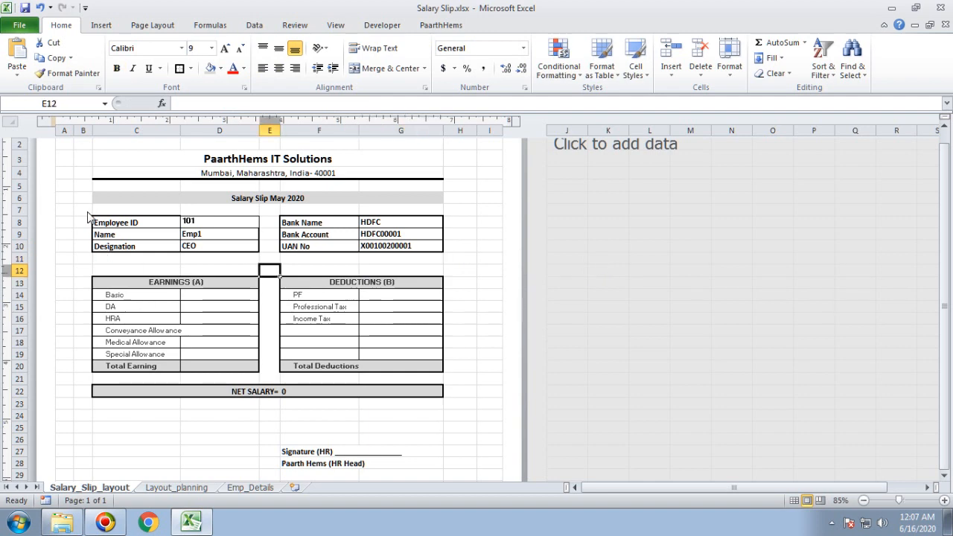
Reapply the outer border around the employee details block C8:D10.
{"action": "left_click", "coordinate": [305, 238]}
{"action": "left_click_drag", "start_coordinate": [166, 223], "coordinate": [227, 249]}
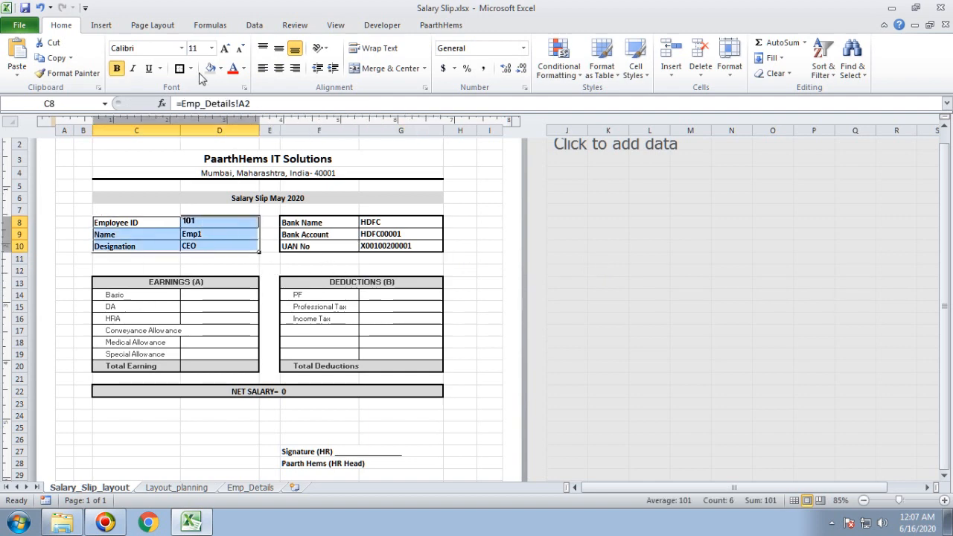
{"action": "left_click", "coordinate": [273, 272]}
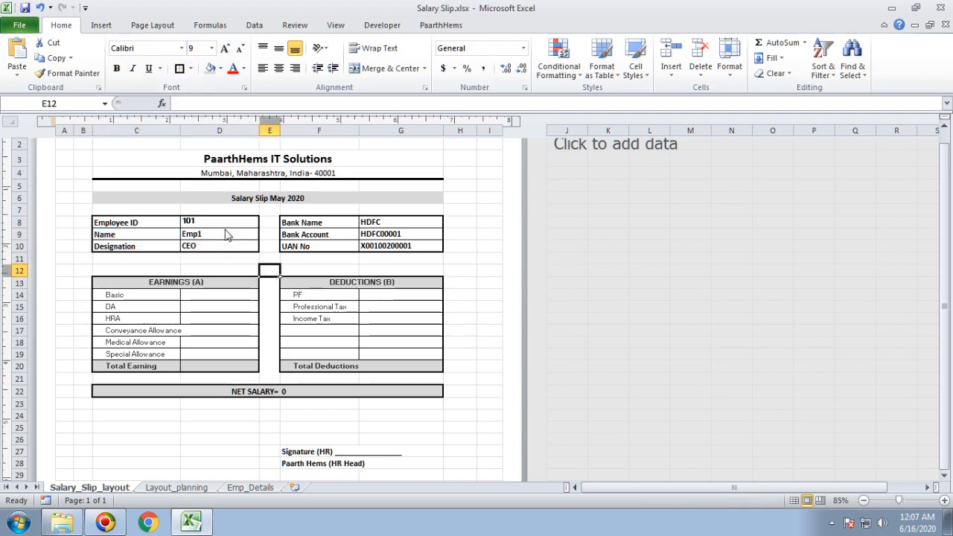
Test the lookups by choosing employee ID 102 and finally 109 from the drop-down list in D8.
{"action": "left_click", "coordinate": [257, 222]}
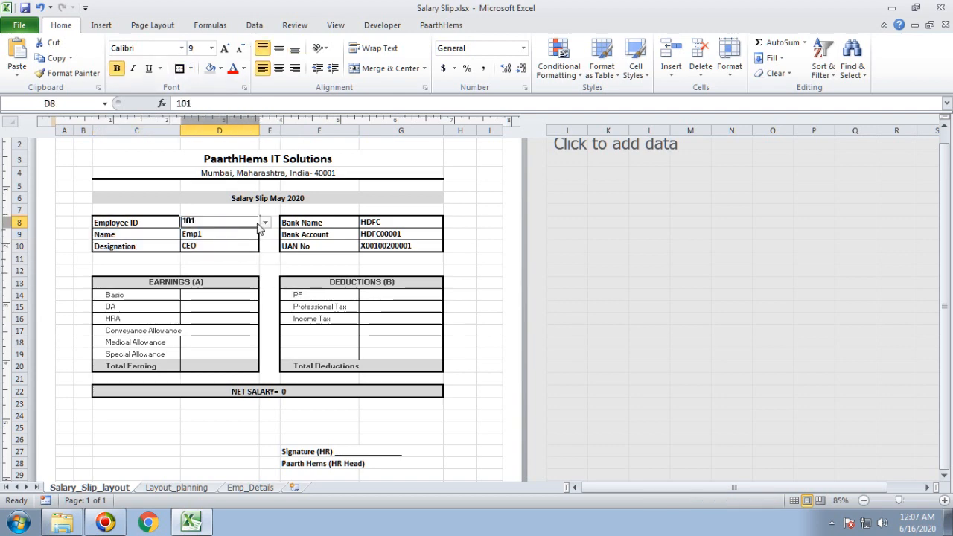
{"action": "left_click", "coordinate": [264, 224]}
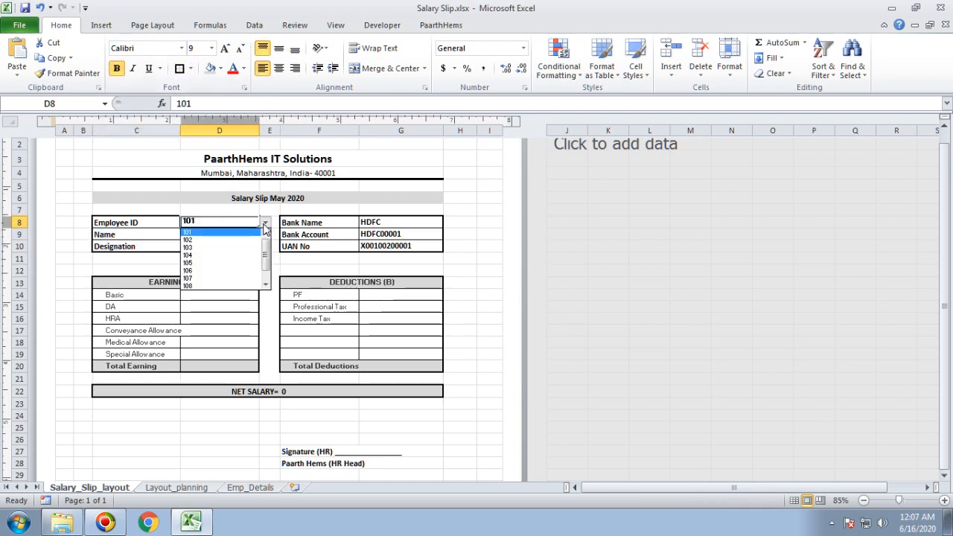
{"action": "left_click", "coordinate": [240, 240]}
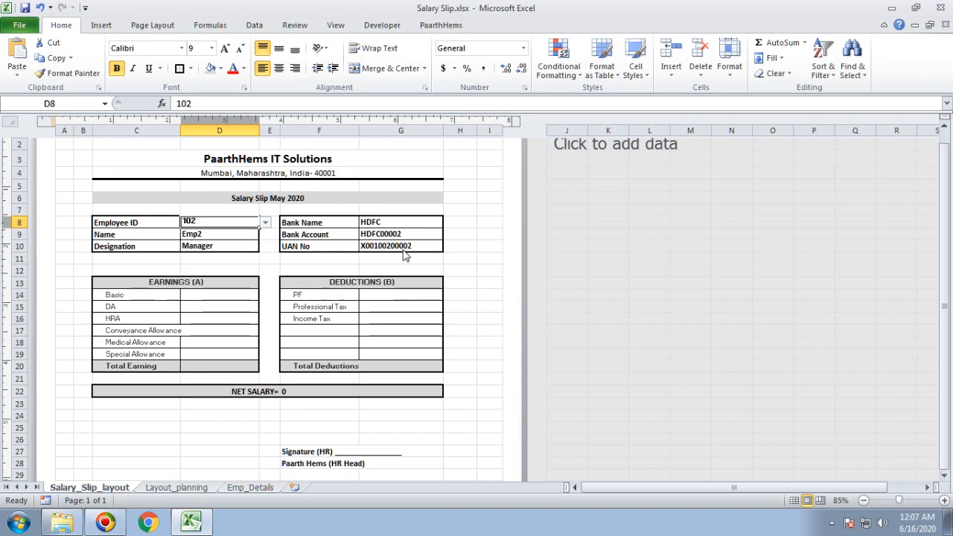
{"action": "left_click", "coordinate": [265, 223]}
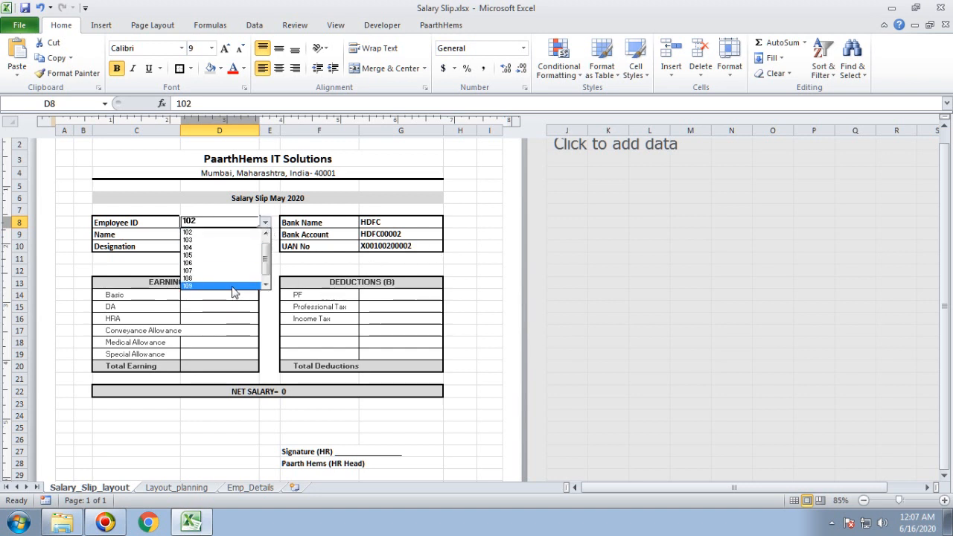
{"action": "left_click", "coordinate": [233, 287]}
{"action": "left_click", "coordinate": [269, 259]}
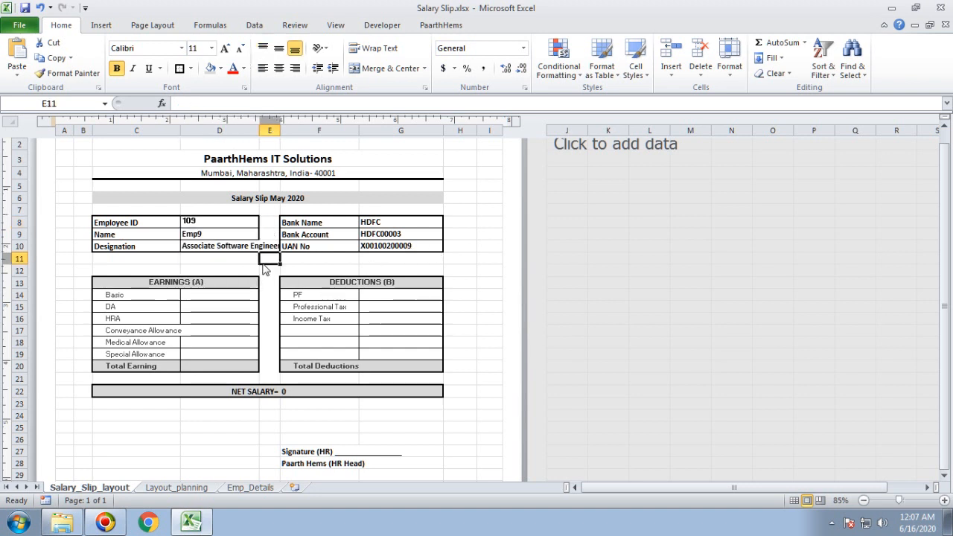
Replace the Associate Software Engineer designations in C10:C12 of the Emp_Details sheet with ASE.
{"action": "left_click", "coordinate": [242, 249]}
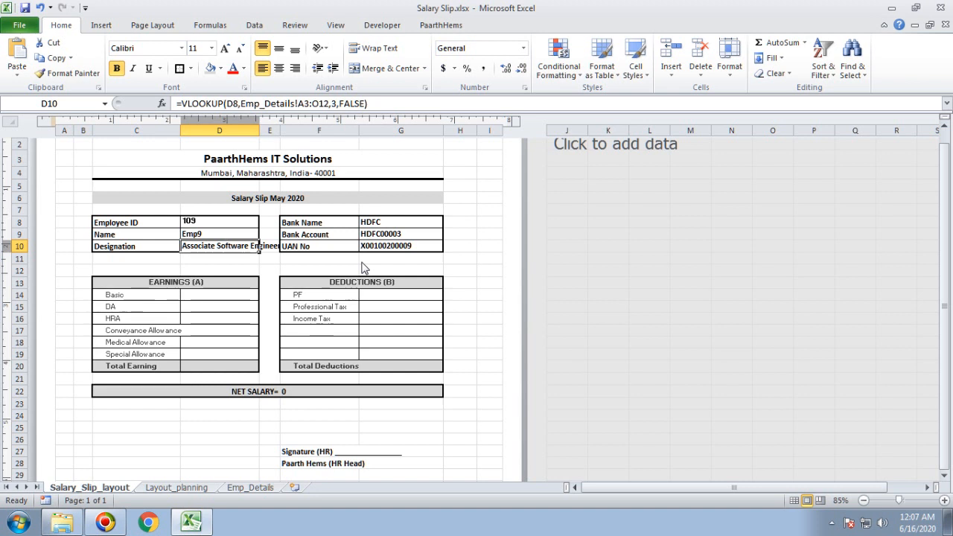
{"action": "left_click", "coordinate": [272, 488]}
{"action": "left_click", "coordinate": [199, 258]}
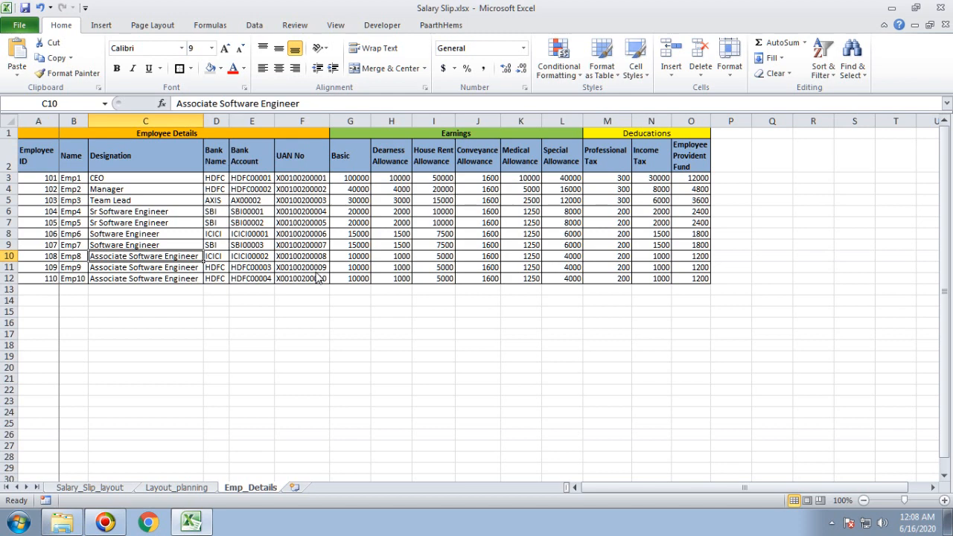
{"action": "type", "text": "ASE"}
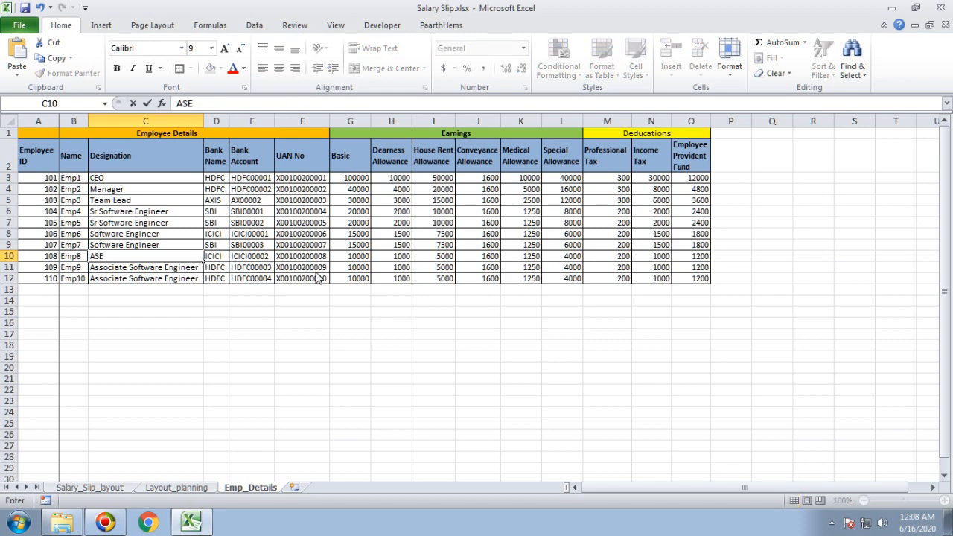
{"action": "key", "text": "Return"}
{"action": "type", "text": "A"}
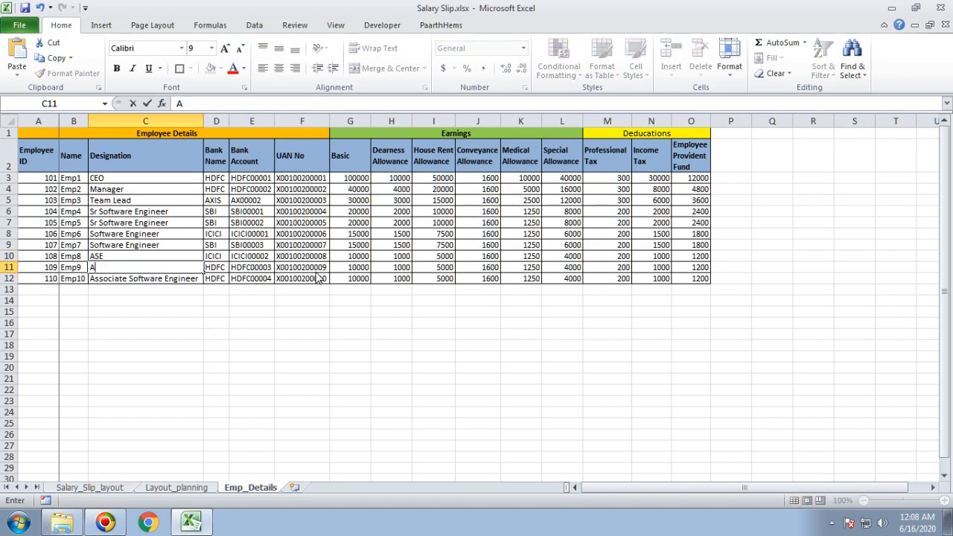
{"action": "type", "text": "SE"}
{"action": "key", "text": "Return"}
{"action": "type", "text": "ASE"}
{"action": "key", "text": "Return"}
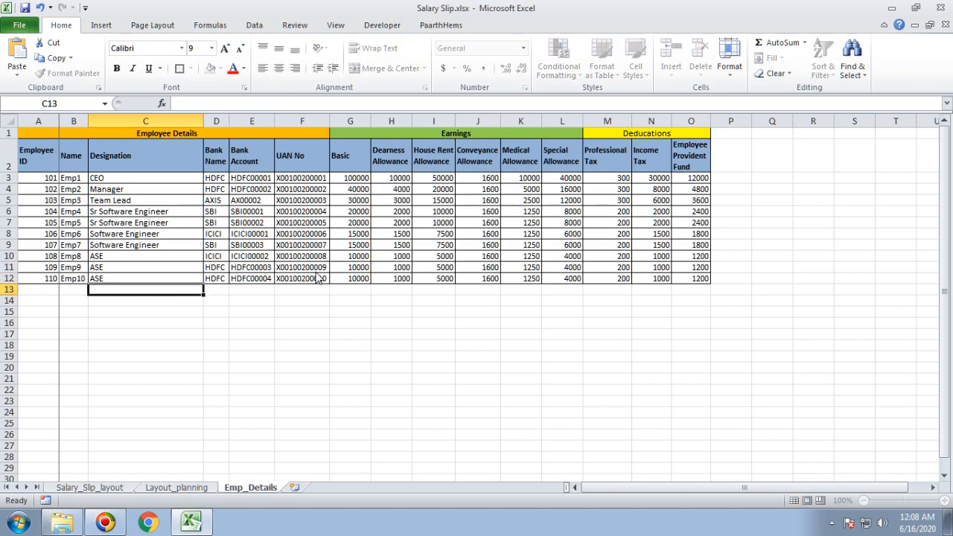
Enter SSE as the designation in cells C7 and C8 of Emp_Details.
{"action": "left_click", "coordinate": [147, 223]}
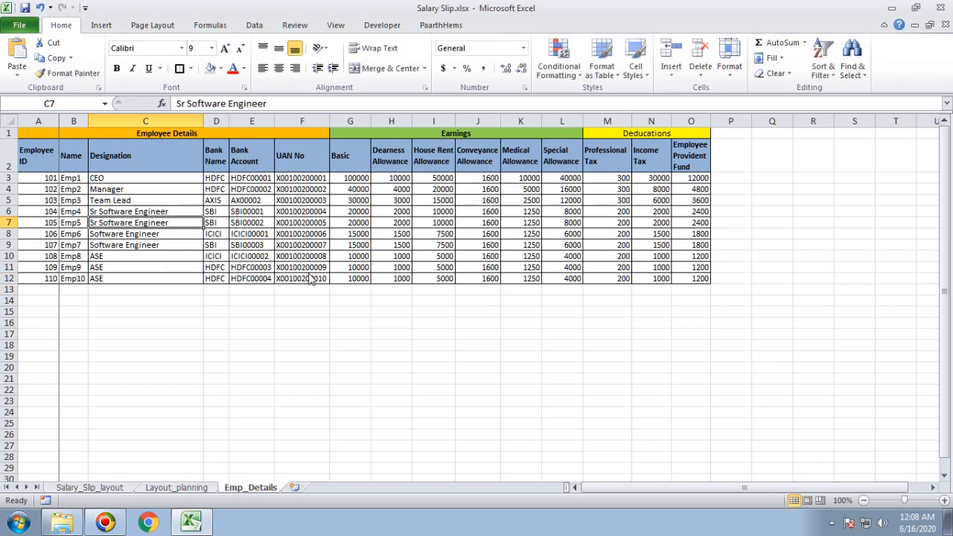
{"action": "double_click", "coordinate": [183, 227]}
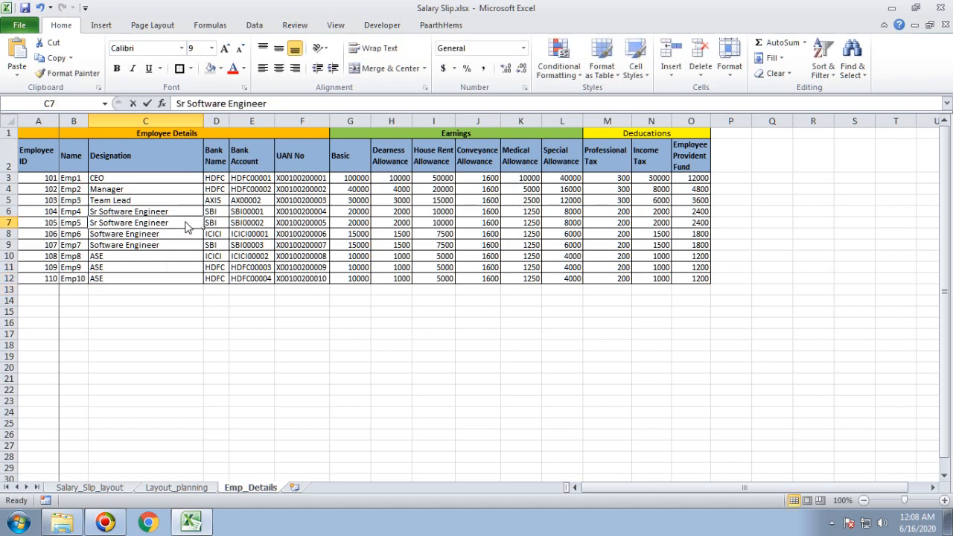
{"action": "left_click_drag", "start_coordinate": [186, 225], "coordinate": [90, 223]}
{"action": "type", "text": "SS"}
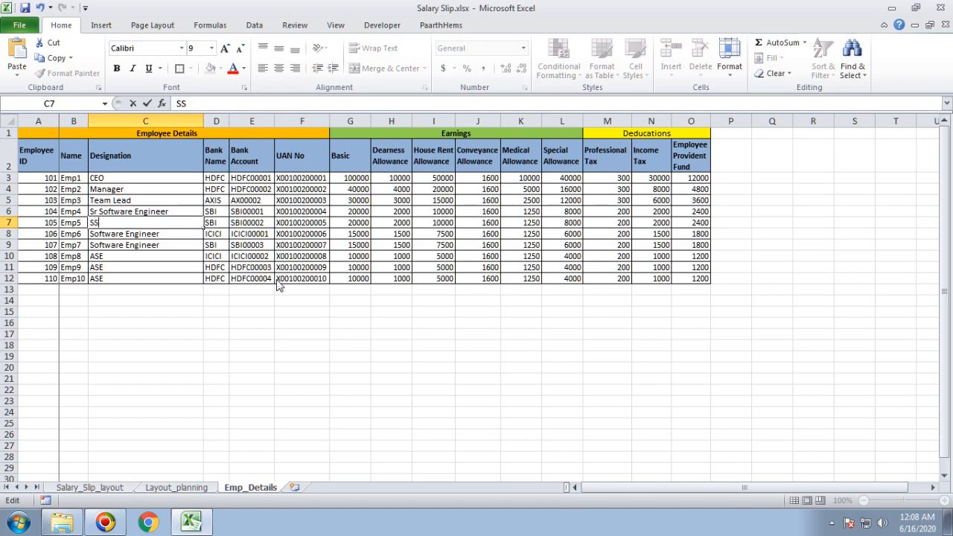
{"action": "type", "text": "E"}
{"action": "key", "text": "Return"}
{"action": "type", "text": "SSE"}
{"action": "key", "text": "Return"}
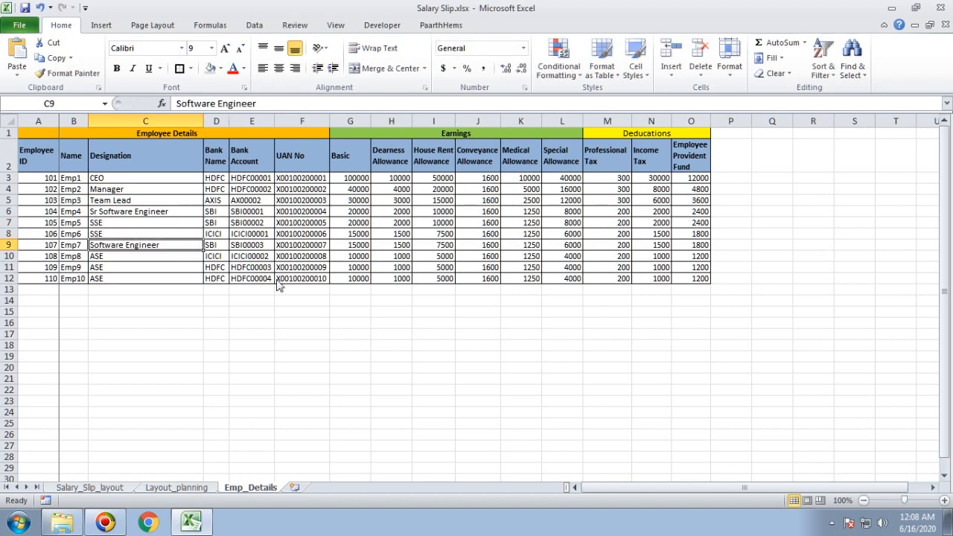
Set the designations of employees 107 and 106 in cells C9 and C8 to SE.
{"action": "type", "text": "SSE"}
{"action": "key", "text": "BackSpace"}
{"action": "key", "text": "BackSpace"}
{"action": "key", "text": "BackSpace"}
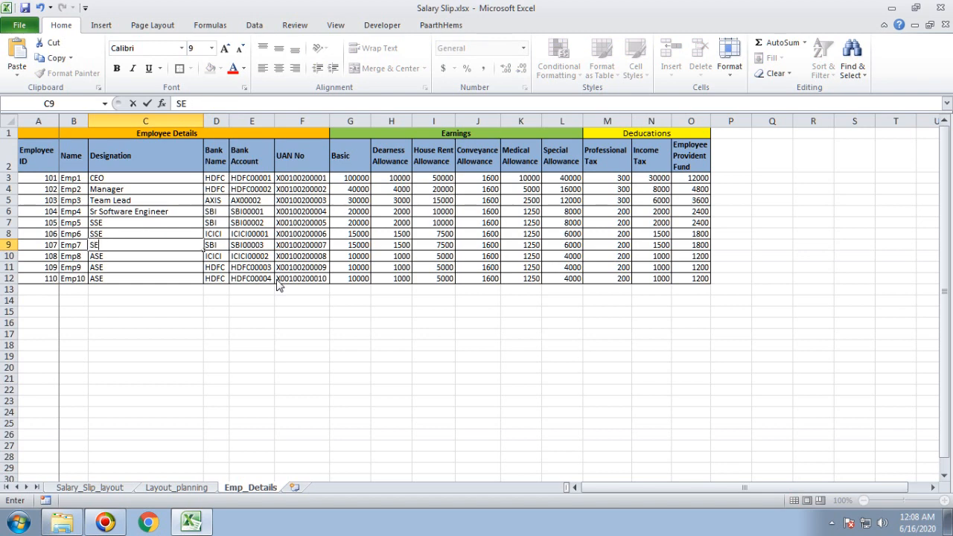
{"action": "key", "text": "Return"}
{"action": "key", "text": "Up"}
{"action": "key", "text": "Up"}
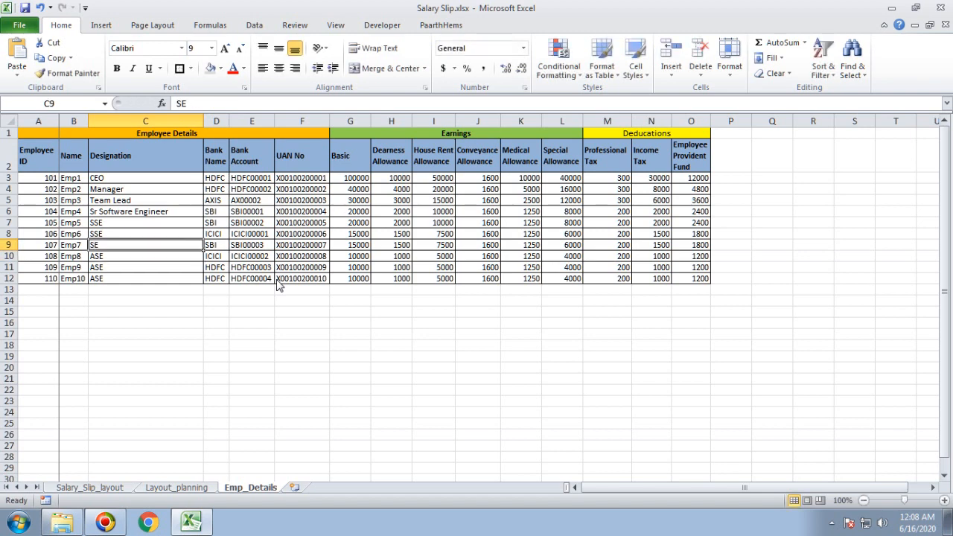
{"action": "type", "text": "SE"}
{"action": "key", "text": "Return"}
Set the designation of employee 104 in cell C6 to SSE.
{"action": "key", "text": "Up"}
{"action": "key", "text": "Up"}
{"action": "key", "text": "Up"}
{"action": "type", "text": "SSE"}
{"action": "key", "text": "Return"}
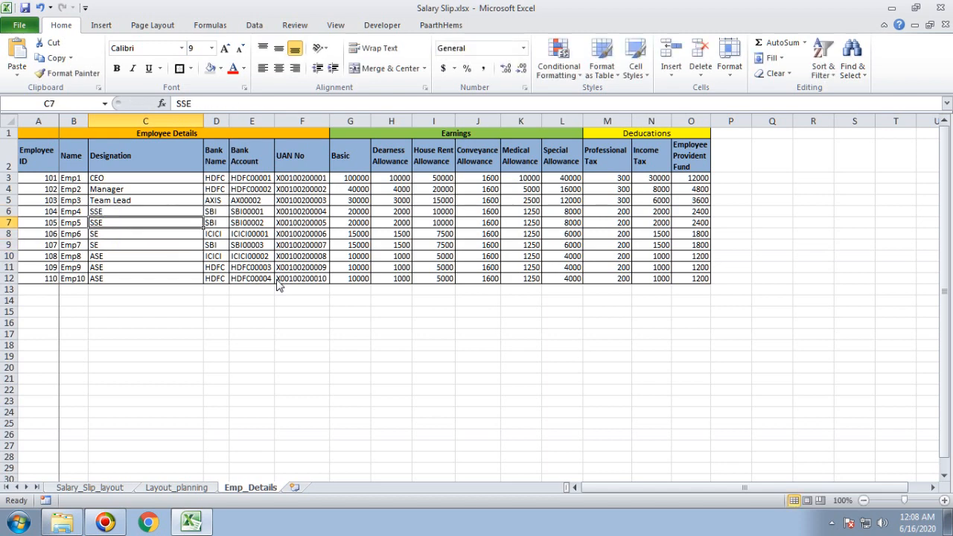
Widen column C on the Salary_Slip_layout sheet slightly so the Conveyance Allowance label fits.
{"action": "left_click", "coordinate": [108, 488]}
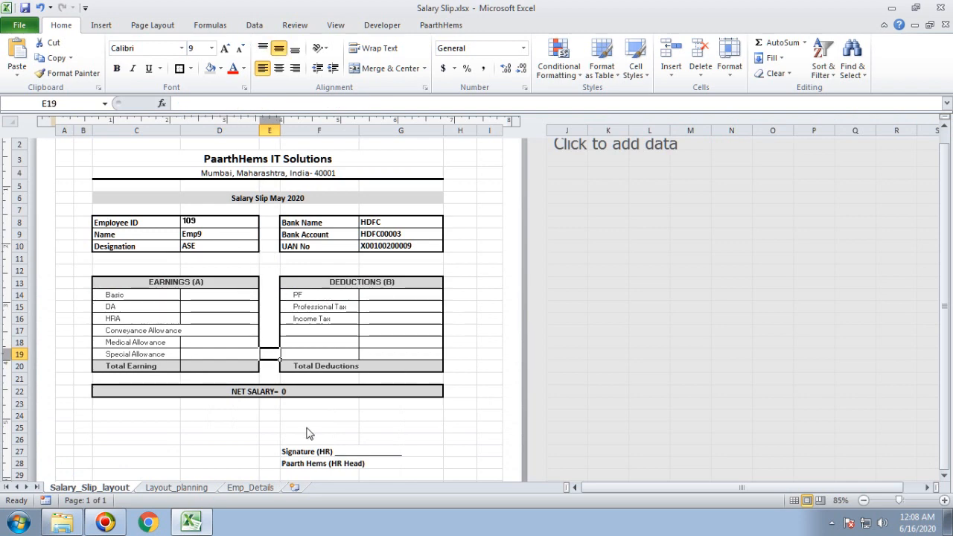
{"action": "left_click", "coordinate": [274, 343]}
{"action": "left_click_drag", "start_coordinate": [181, 133], "coordinate": [184, 133]}
Review the VLOOKUP formulas behind the Name cell D9 and the Designation cell D10.
{"action": "left_click", "coordinate": [221, 260]}
{"action": "left_click", "coordinate": [228, 237]}
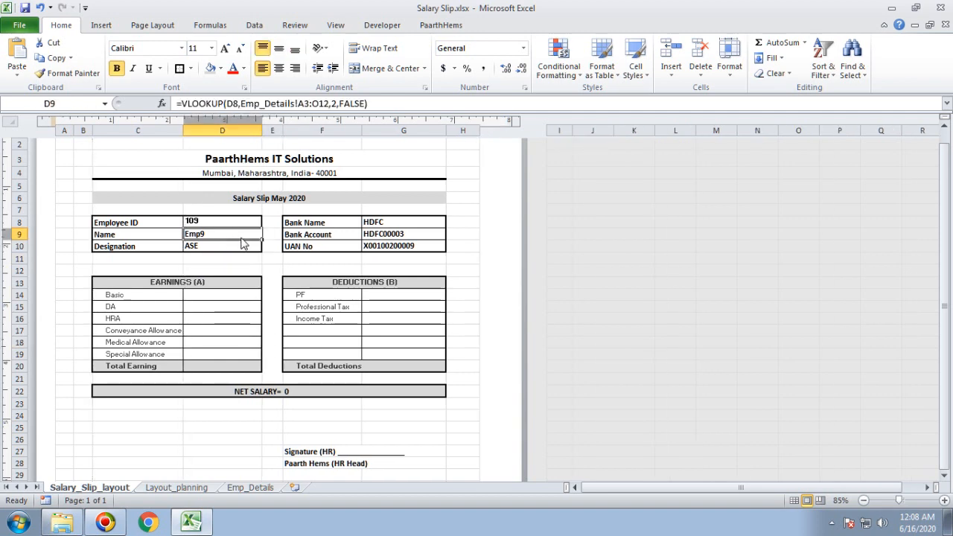
{"action": "left_click", "coordinate": [260, 249]}
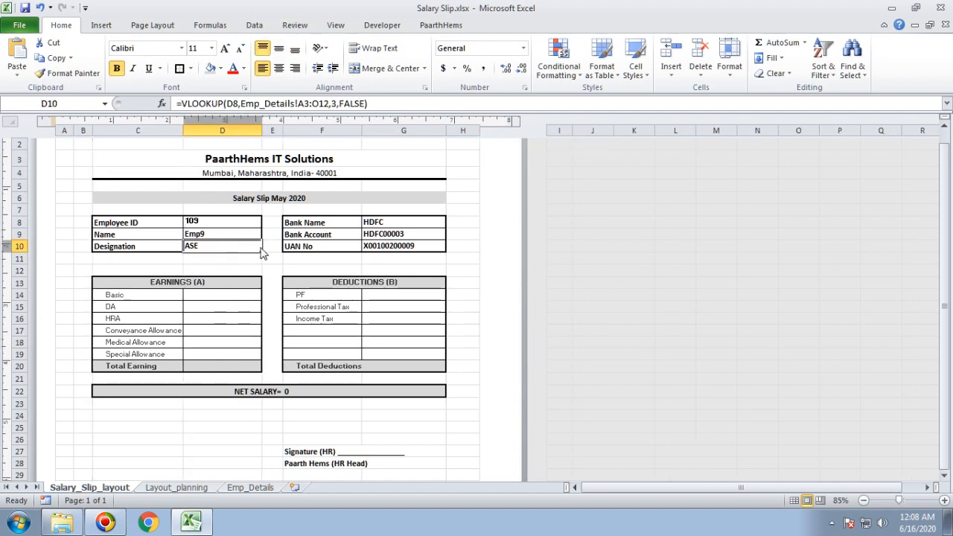
{"action": "left_click", "coordinate": [245, 226]}
{"action": "left_click", "coordinate": [246, 235]}
{"action": "double_click", "coordinate": [246, 236]}
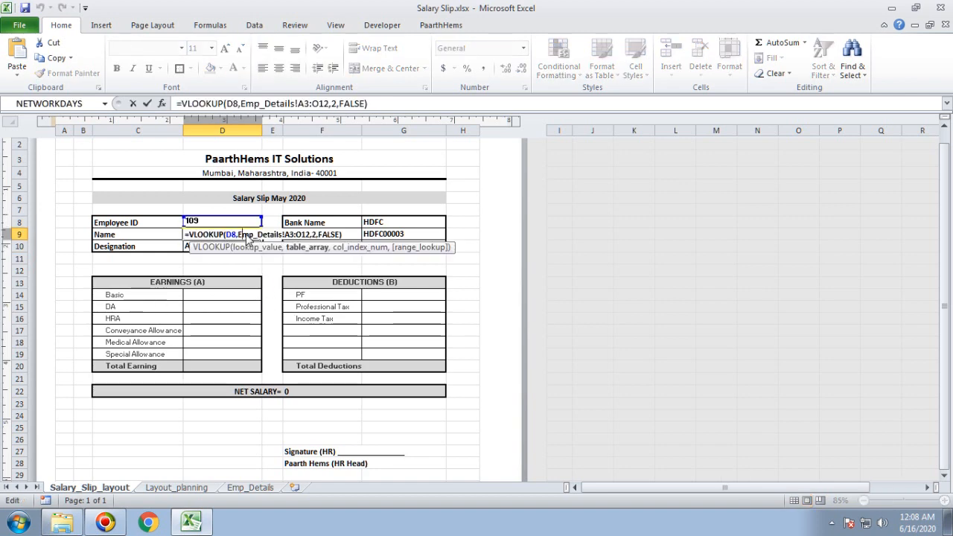
{"action": "key", "text": "Return"}
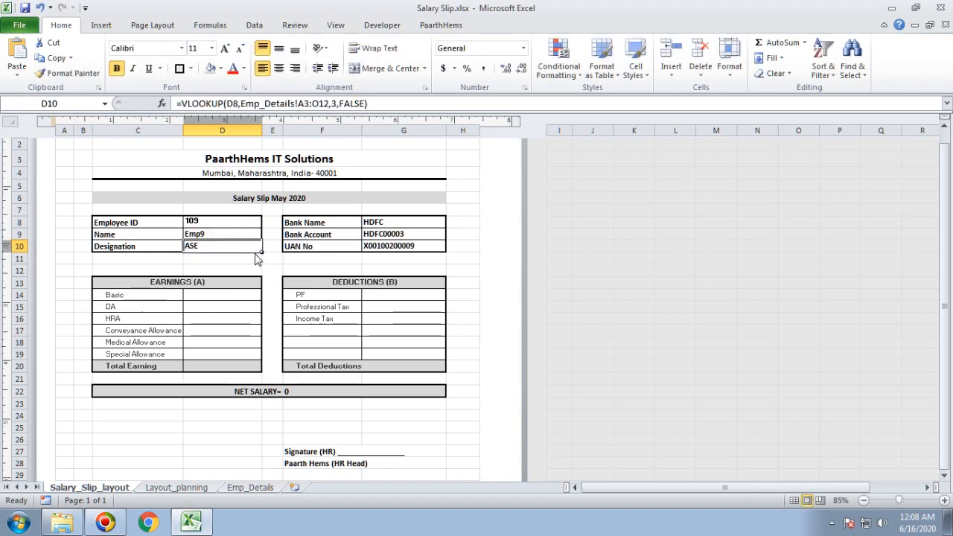
{"action": "left_click", "coordinate": [253, 239]}
{"action": "double_click", "coordinate": [253, 239]}
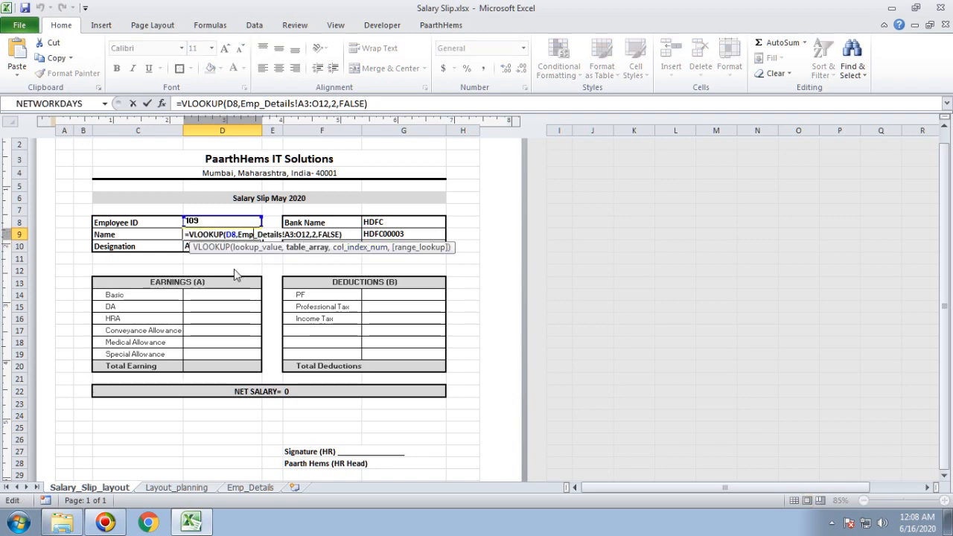
{"action": "key", "text": "Return"}
Test the lookups by choosing employee ID 106 and finally 104 from the drop-down list in D8.
{"action": "left_click", "coordinate": [248, 223]}
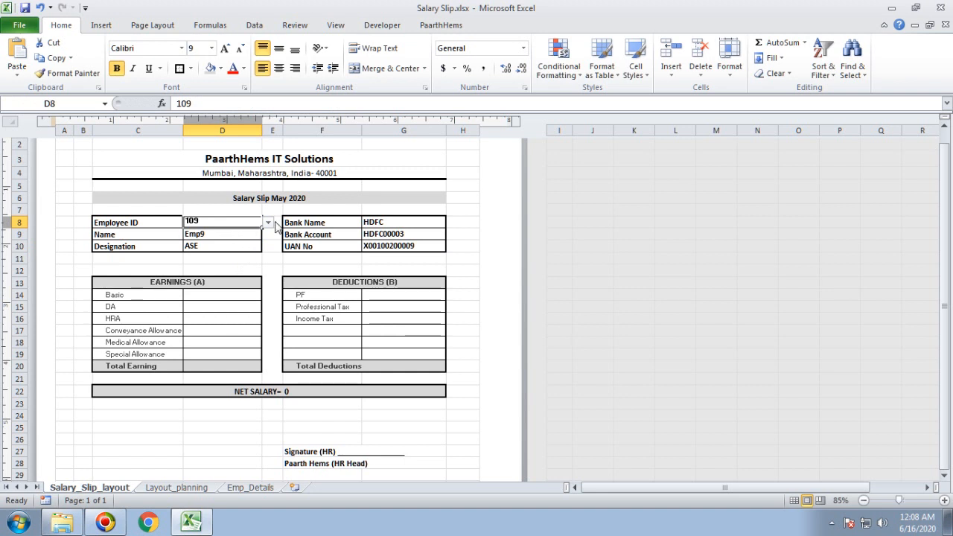
{"action": "left_click", "coordinate": [267, 222]}
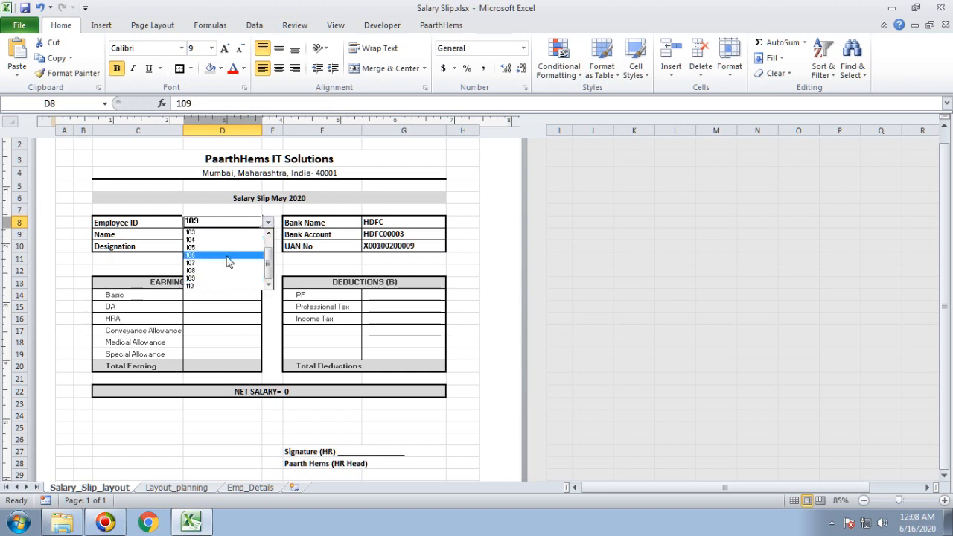
{"action": "left_click", "coordinate": [228, 256]}
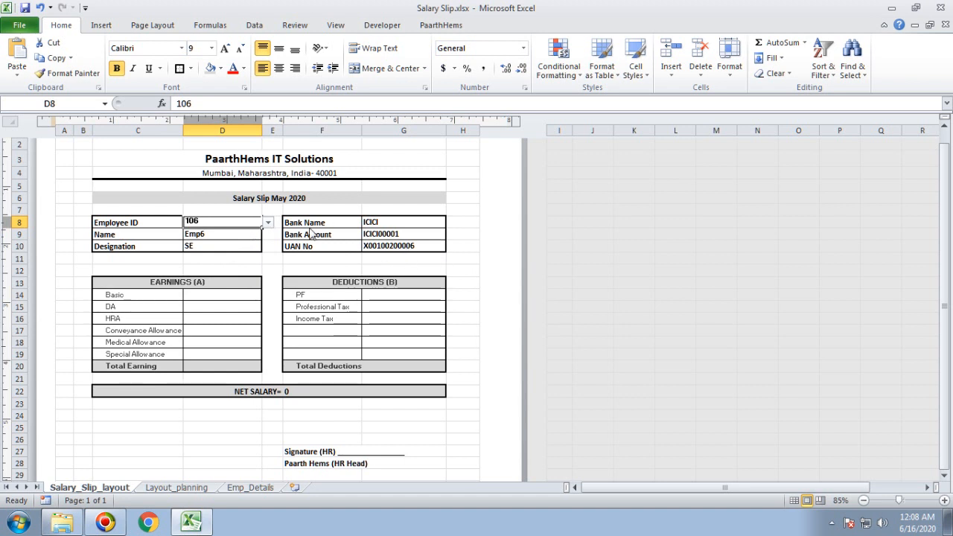
{"action": "left_click", "coordinate": [268, 222]}
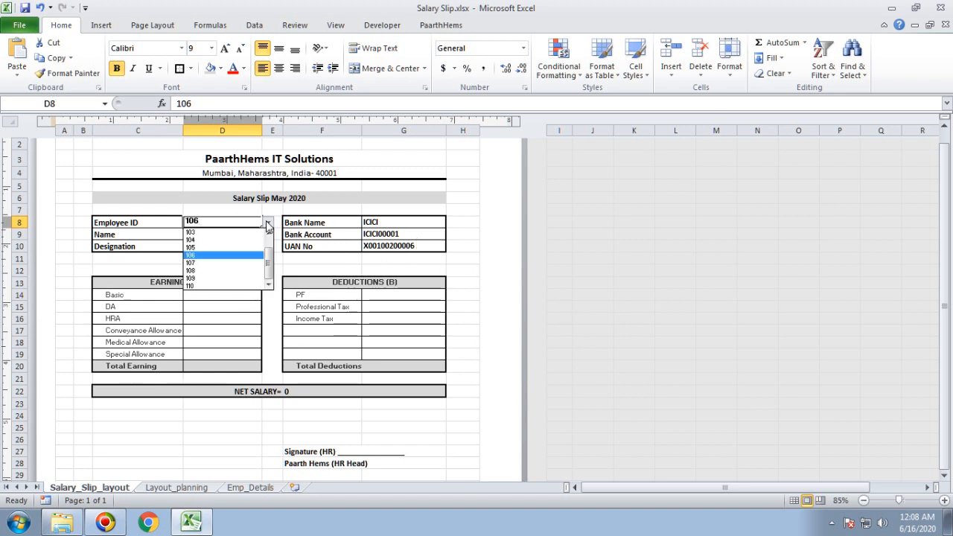
{"action": "left_click", "coordinate": [236, 240]}
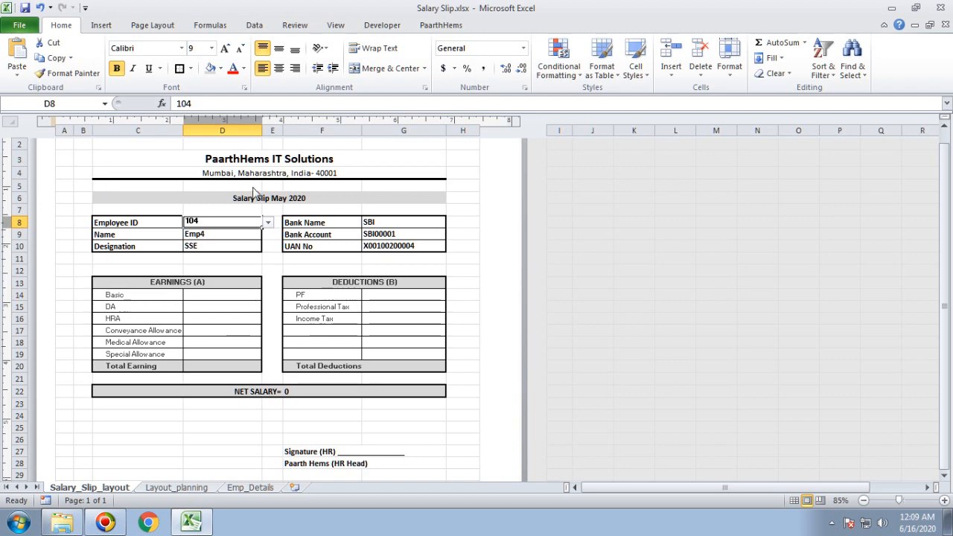
Compare the slip's earnings and deductions labels with the column headings on the Emp_Details sheet.
{"action": "left_click", "coordinate": [422, 250]}
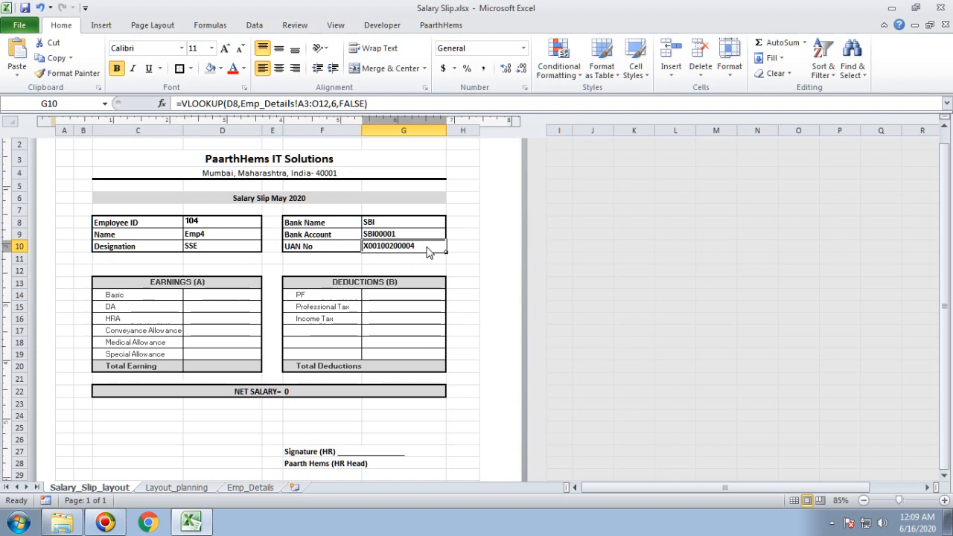
{"action": "left_click", "coordinate": [139, 297]}
{"action": "left_click", "coordinate": [143, 308]}
{"action": "left_click", "coordinate": [144, 319]}
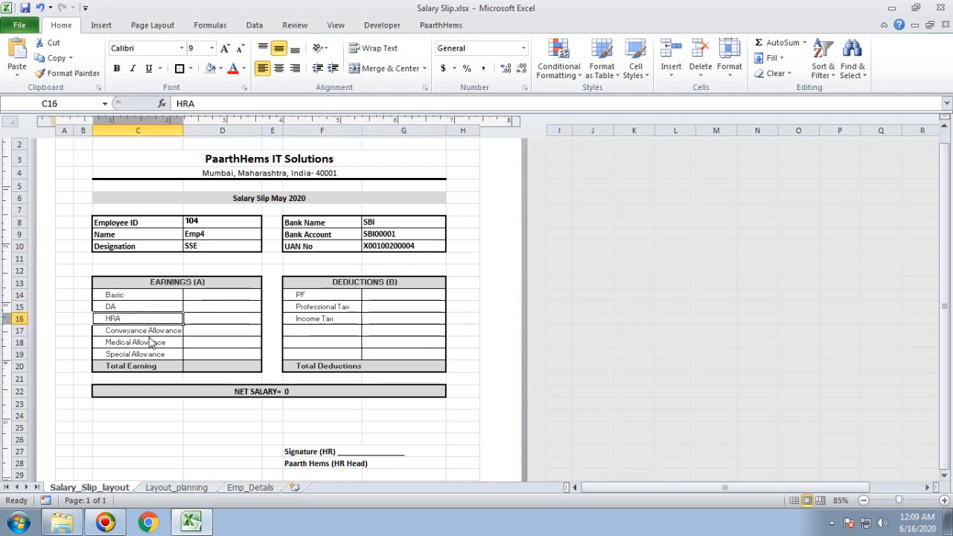
{"action": "left_click", "coordinate": [153, 344]}
{"action": "left_click", "coordinate": [170, 332]}
{"action": "left_click", "coordinate": [170, 342]}
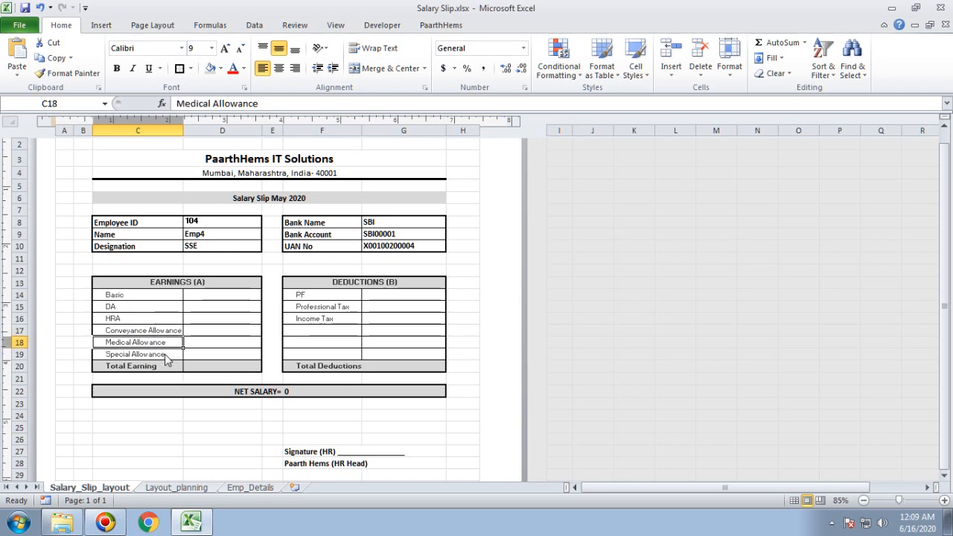
{"action": "left_click", "coordinate": [170, 355]}
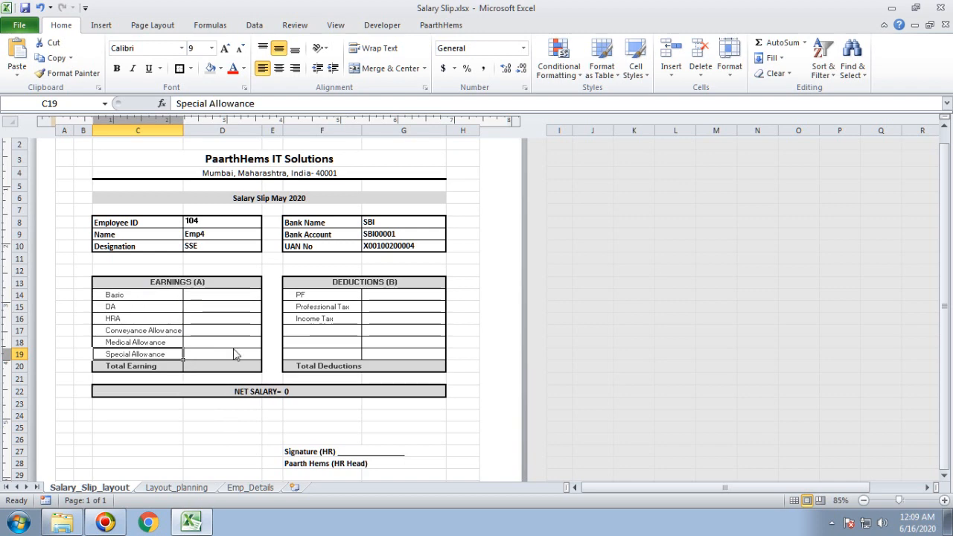
{"action": "left_click", "coordinate": [246, 489]}
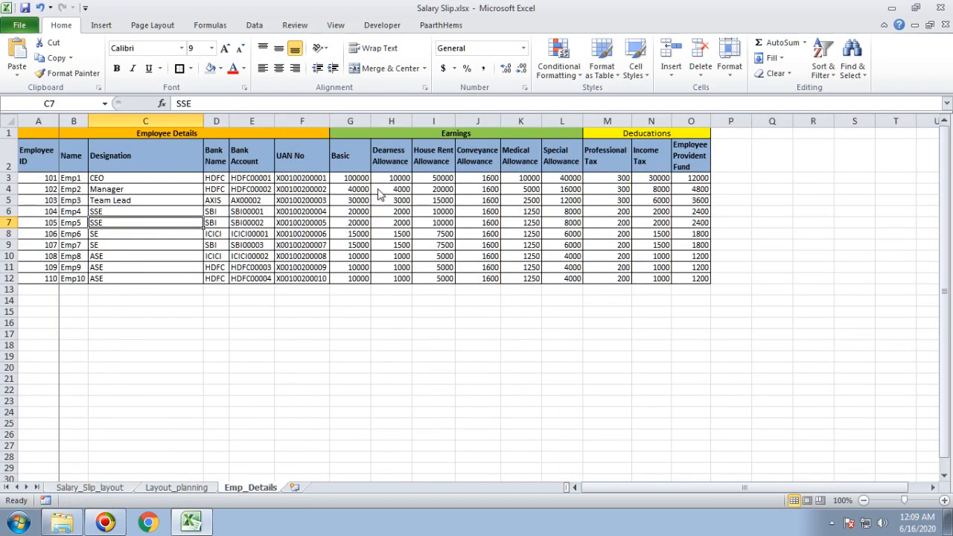
{"action": "left_click", "coordinate": [88, 489]}
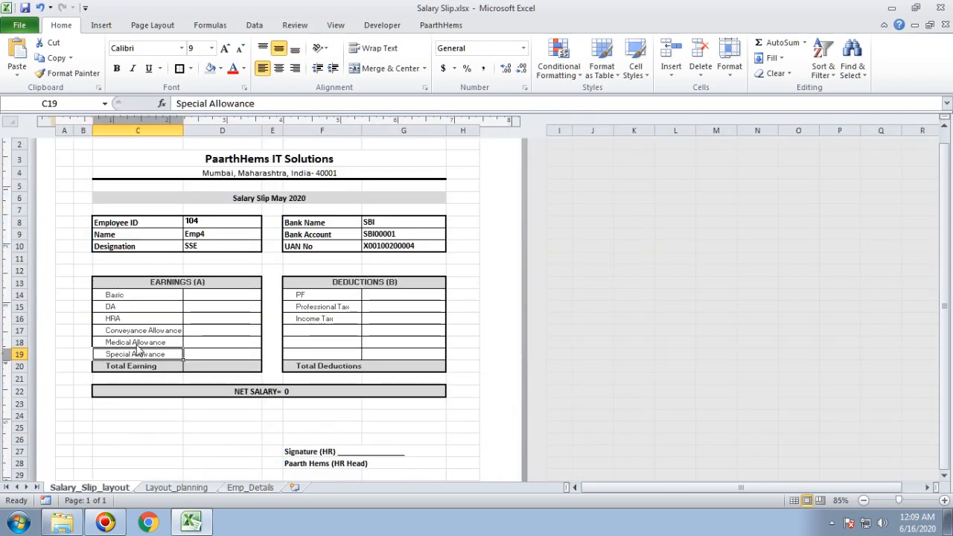
{"action": "left_click", "coordinate": [237, 488]}
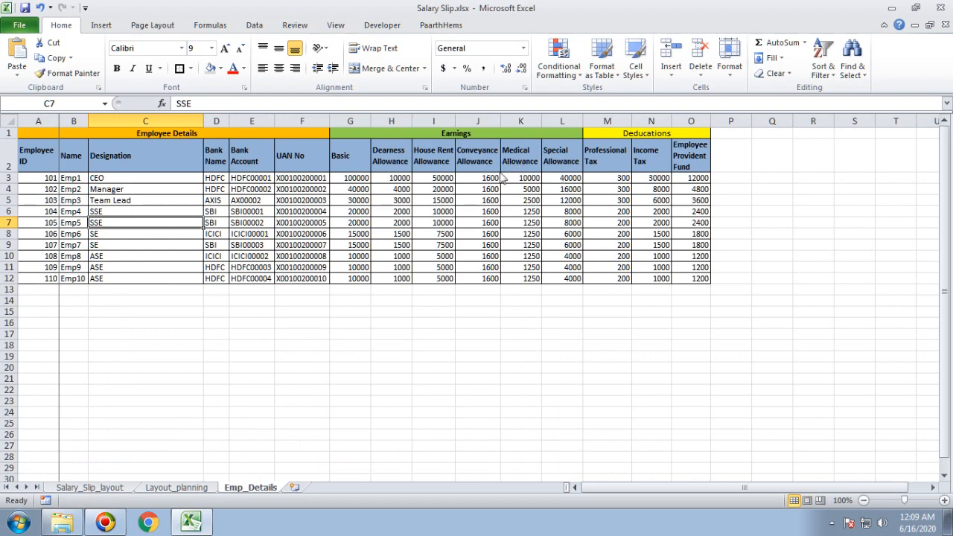
{"action": "left_click", "coordinate": [90, 488]}
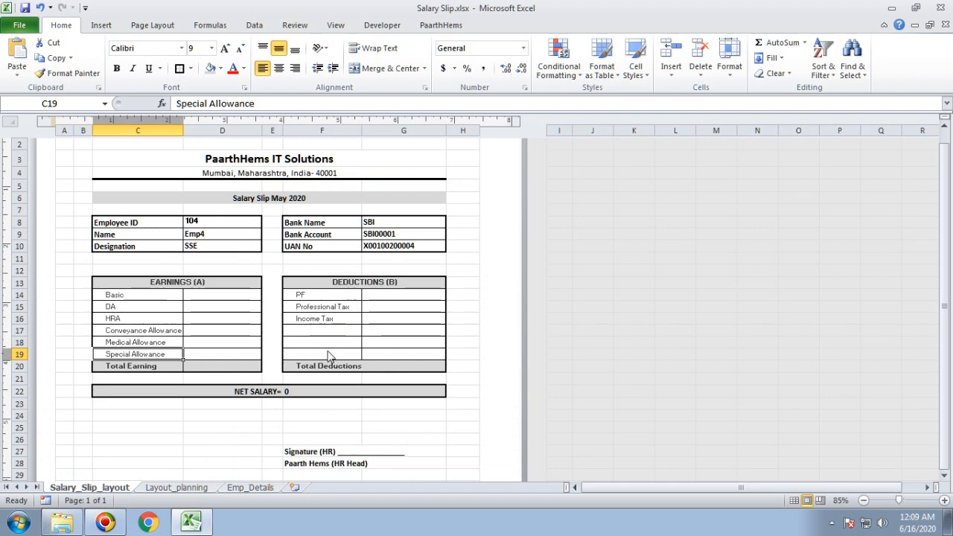
{"action": "left_click", "coordinate": [252, 488]}
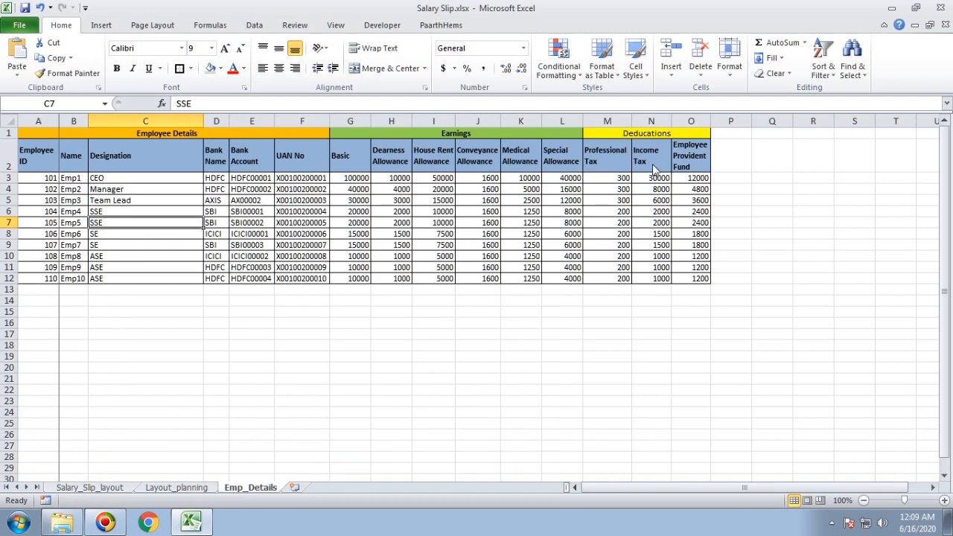
Clear the PF label from cell F14 in the deductions table of the Salary_Slip_layout sheet.
{"action": "left_click", "coordinate": [104, 488]}
{"action": "left_click", "coordinate": [322, 298]}
{"action": "double_click", "coordinate": [322, 297]}
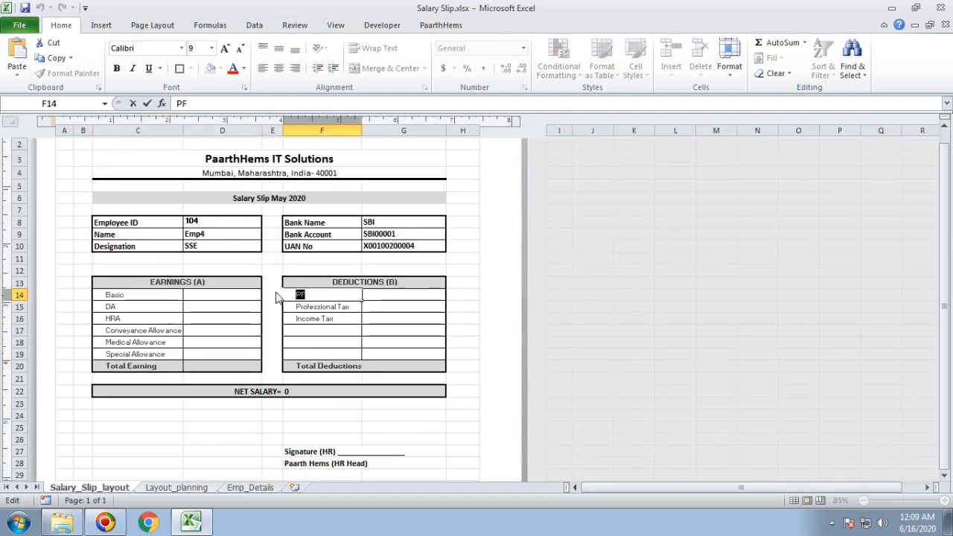
{"action": "key", "text": "BackSpace"}
{"action": "left_click", "coordinate": [354, 321]}
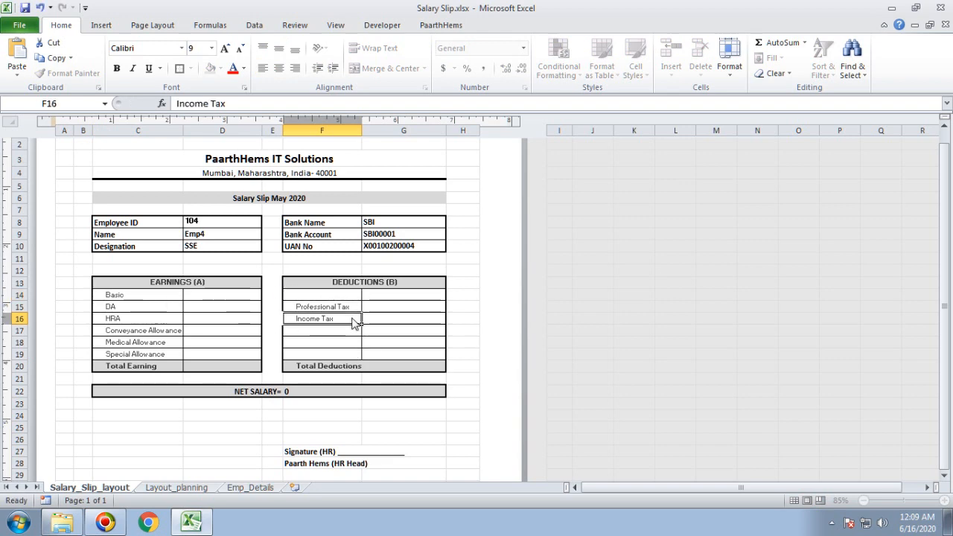
{"action": "left_click_drag", "start_coordinate": [351, 319], "coordinate": [292, 321]}
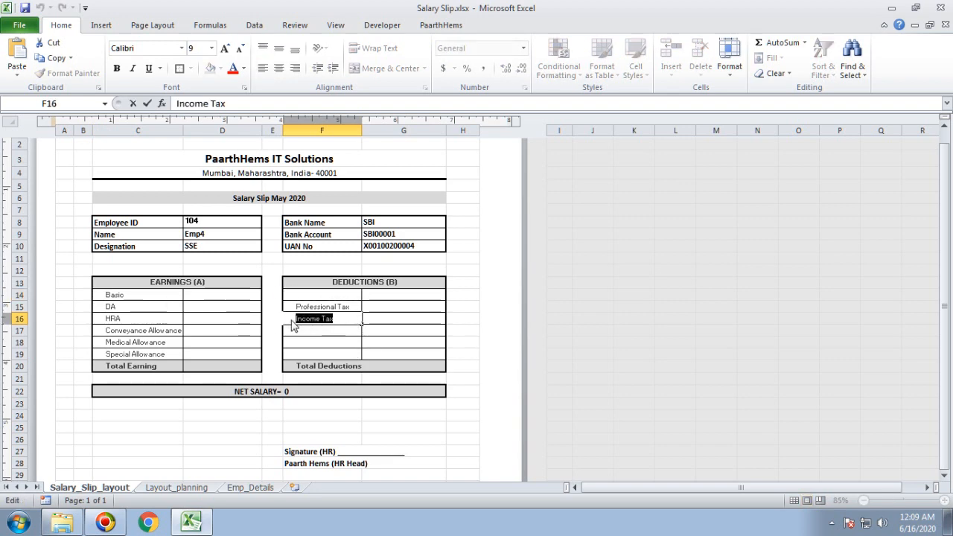
{"action": "left_click", "coordinate": [299, 321]}
{"action": "left_click", "coordinate": [308, 295]}
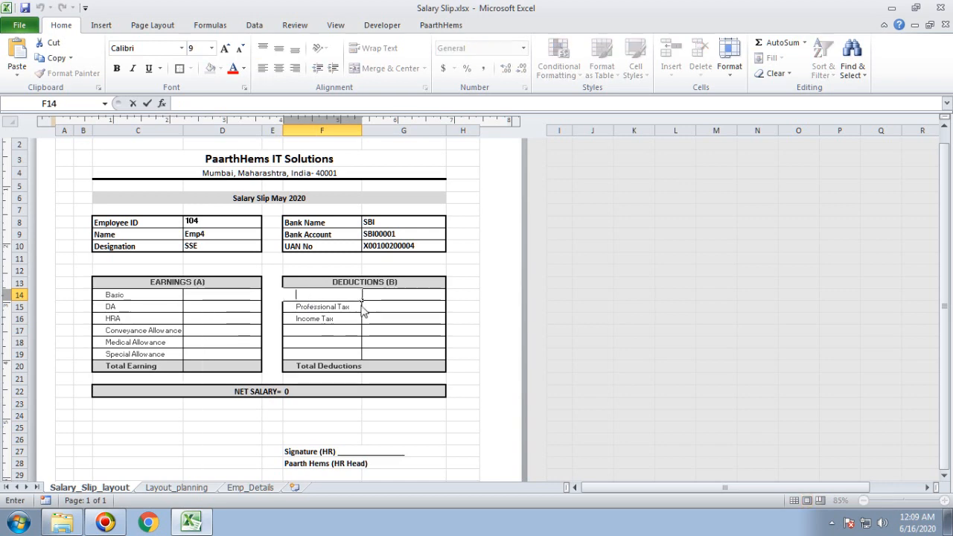
Check the deductions column order on Emp_Details and move the Professional Tax label from F15 to F14 on the slip.
{"action": "left_click", "coordinate": [251, 487]}
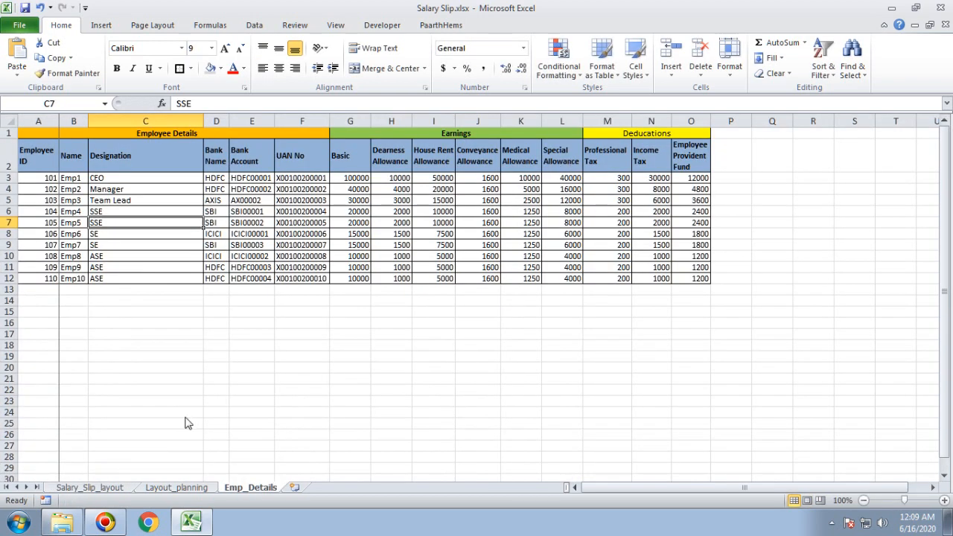
{"action": "left_click", "coordinate": [89, 488]}
{"action": "left_click", "coordinate": [351, 311]}
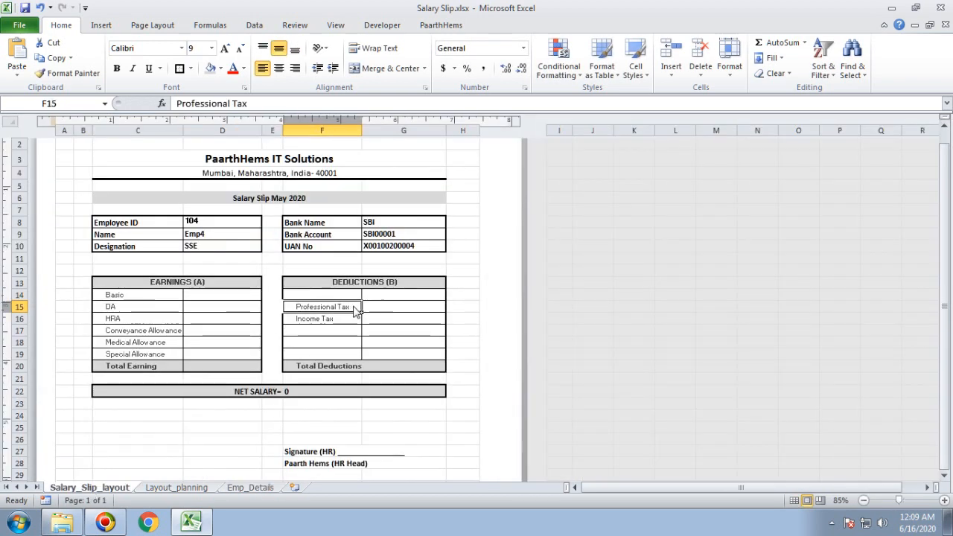
{"action": "double_click", "coordinate": [354, 311]}
{"action": "left_click_drag", "start_coordinate": [354, 311], "coordinate": [291, 314]}
{"action": "key", "text": "BackSpace"}
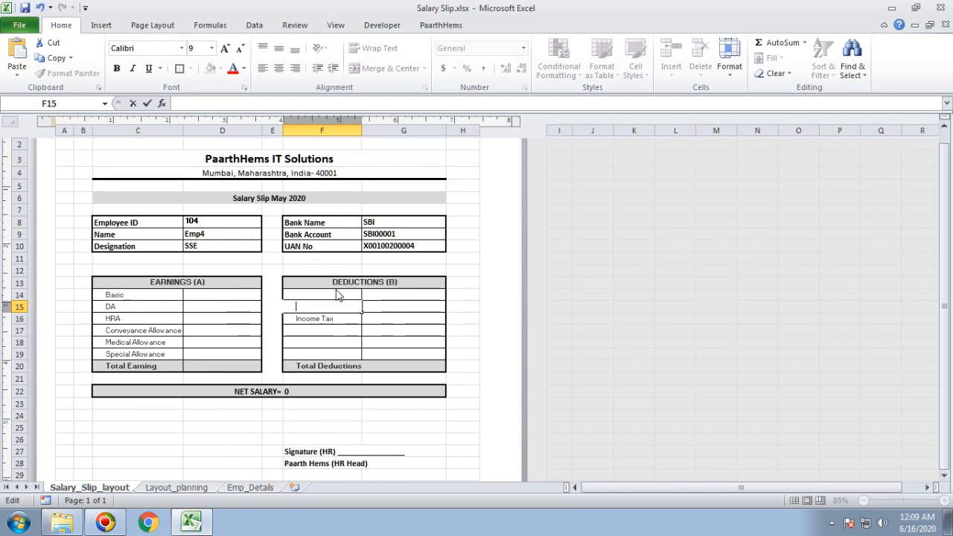
{"action": "left_click", "coordinate": [328, 298]}
{"action": "key", "text": "ctrl+z"}
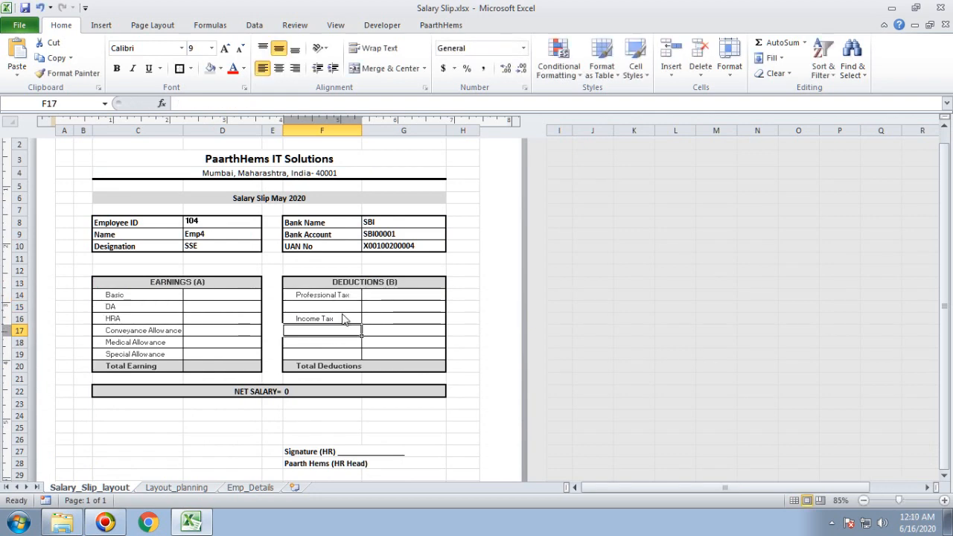
Move the Income Tax label from F16 up to F15 in the deductions table.
{"action": "left_click", "coordinate": [341, 322]}
{"action": "left_click_drag", "start_coordinate": [341, 319], "coordinate": [273, 319]}
{"action": "key", "text": "ctrl+x"}
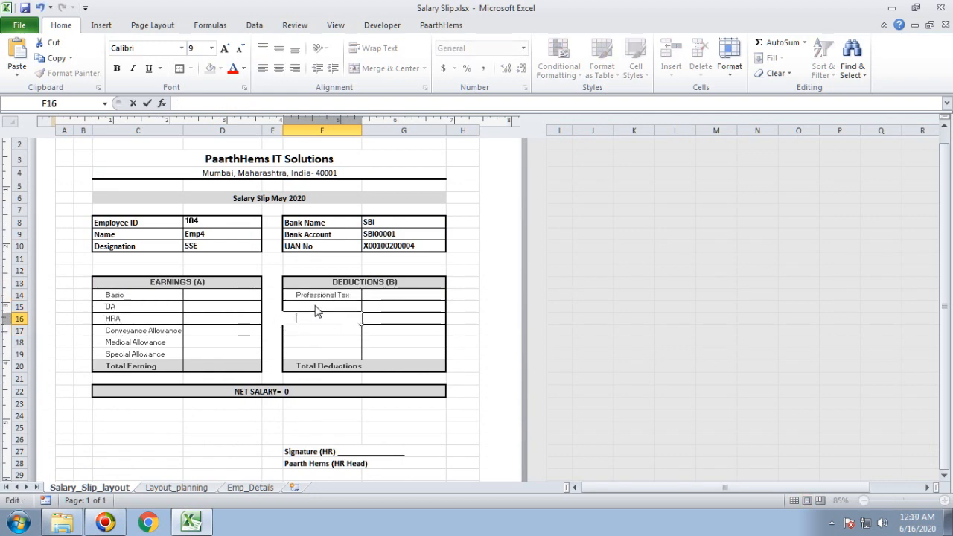
{"action": "double_click", "coordinate": [315, 307]}
{"action": "key", "text": "ctrl+v"}
{"action": "left_click", "coordinate": [326, 320]}
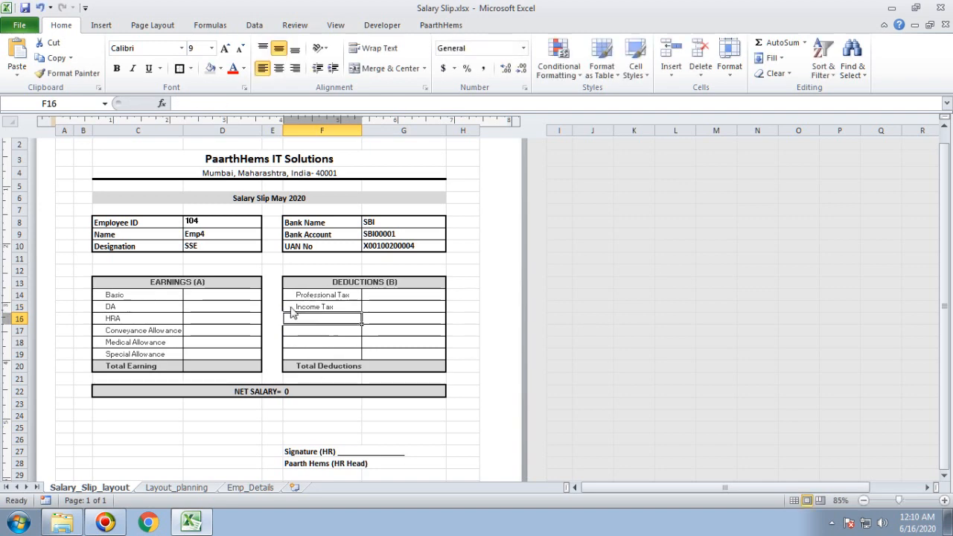
Check the Emp_Details headings again and enter PF in cell F16 of the slip's deductions table.
{"action": "left_click", "coordinate": [243, 489]}
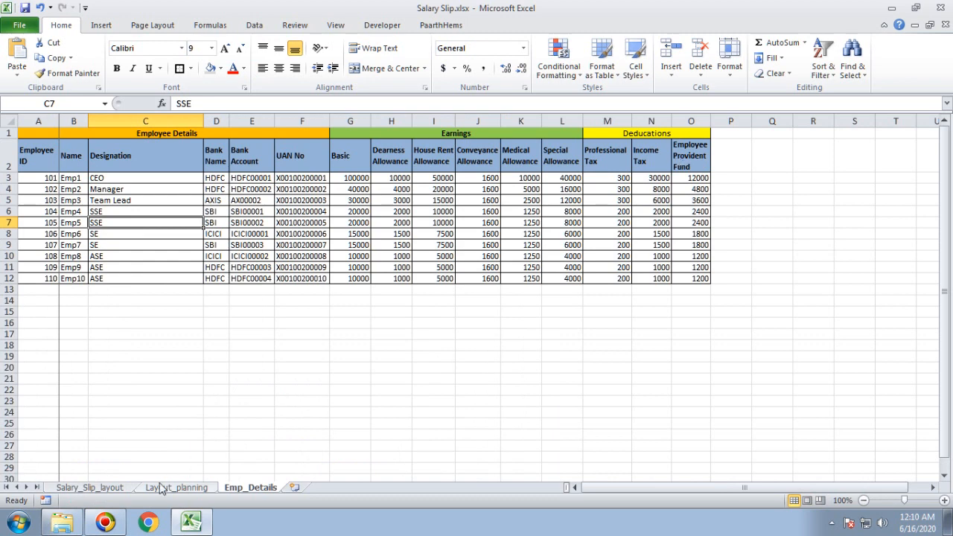
{"action": "left_click", "coordinate": [109, 490]}
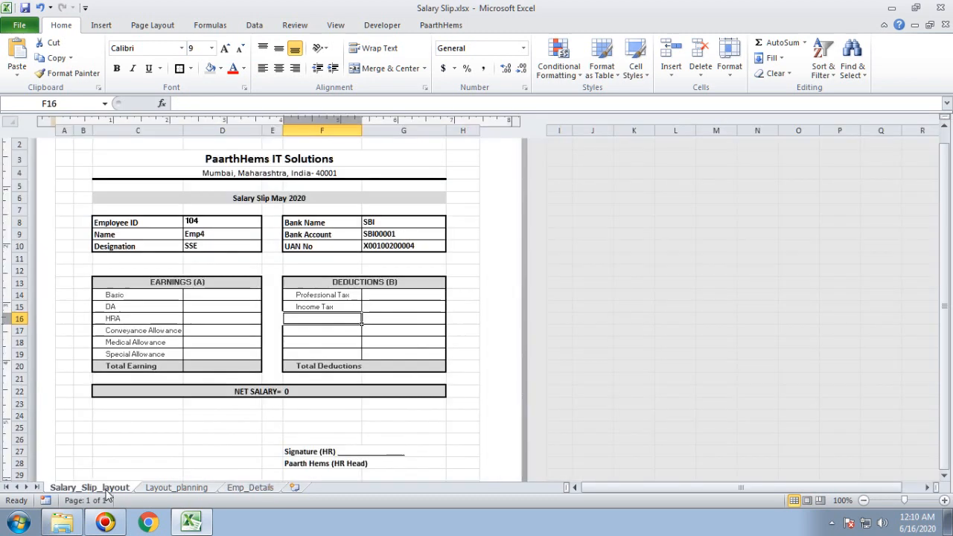
{"action": "double_click", "coordinate": [340, 320]}
{"action": "type", "text": "PF"}
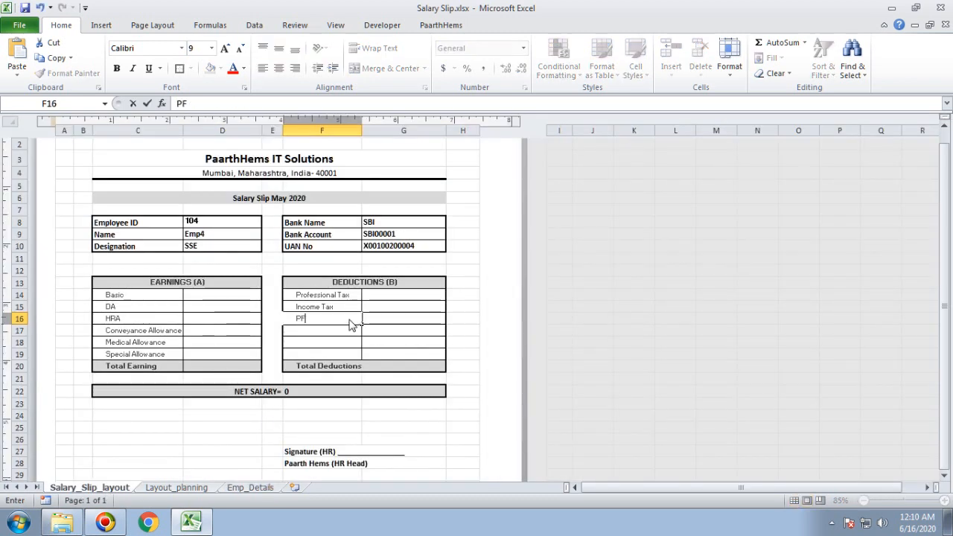
{"action": "key", "text": "Return"}
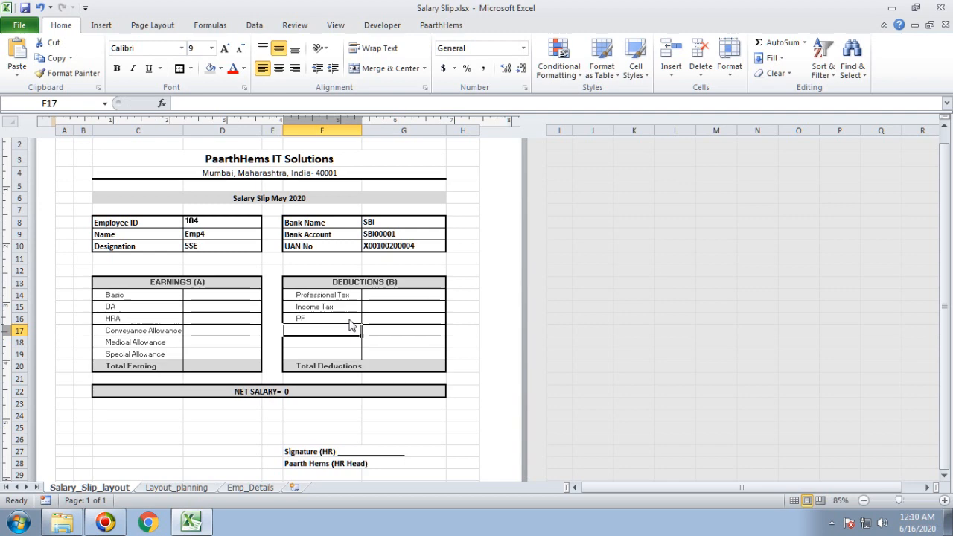
Copy the UAN No formula from G10 into the Basic cell D14 as text and set its column index to 7.
{"action": "left_click", "coordinate": [429, 249]}
{"action": "left_click_drag", "start_coordinate": [387, 106], "coordinate": [178, 104]}
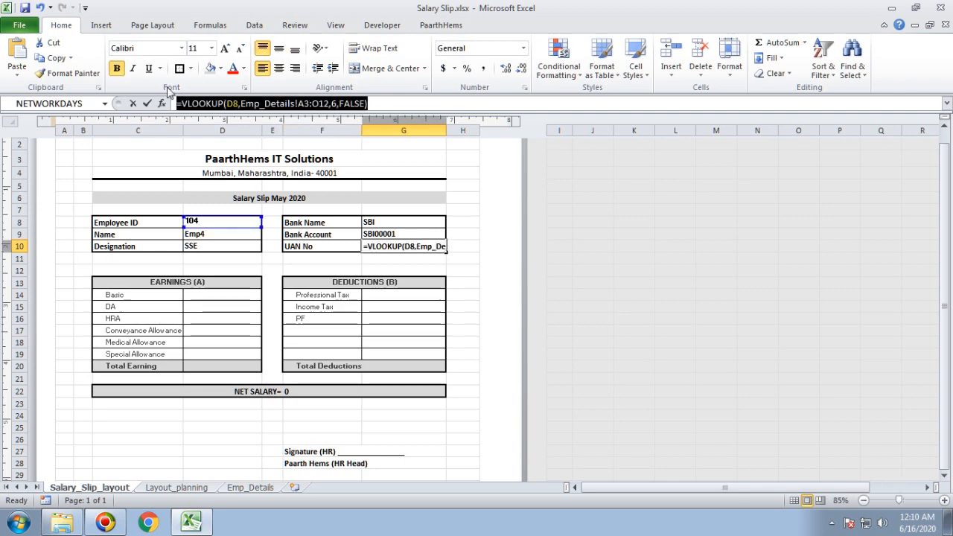
{"action": "type", "text": "="}
{"action": "left_click", "coordinate": [239, 299]}
{"action": "key", "text": "Escape"}
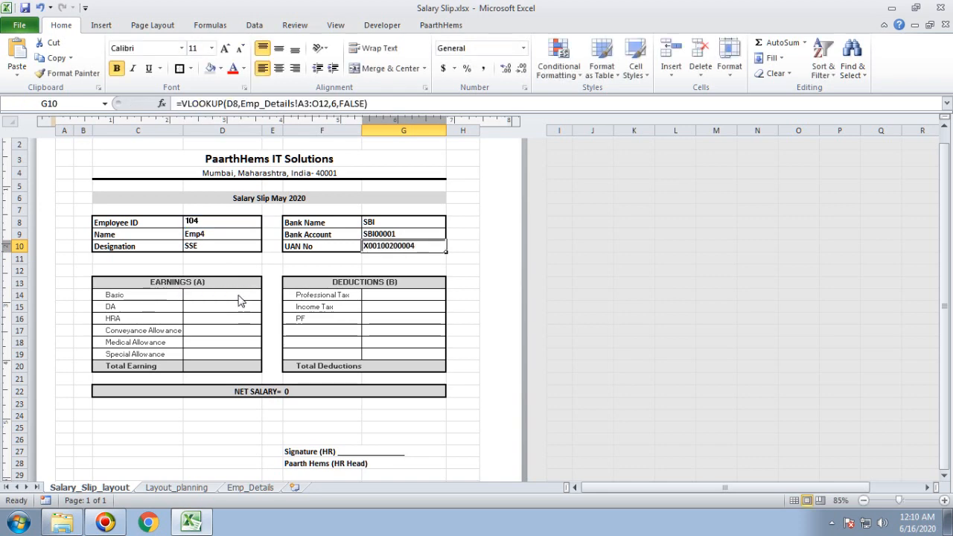
{"action": "left_click", "coordinate": [238, 298]}
{"action": "key", "text": "ctrl+v"}
{"action": "left_click", "coordinate": [334, 296]}
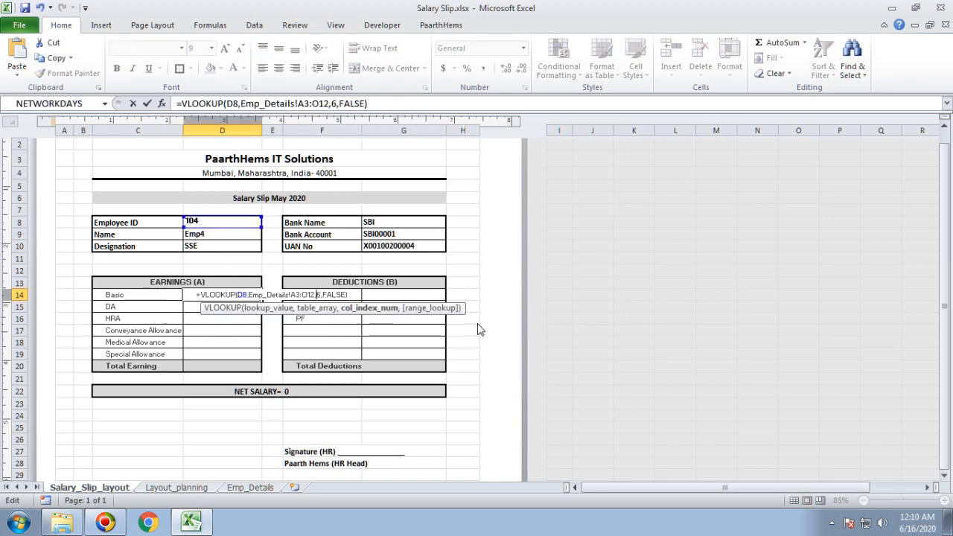
{"action": "key", "text": "BackSpace"}
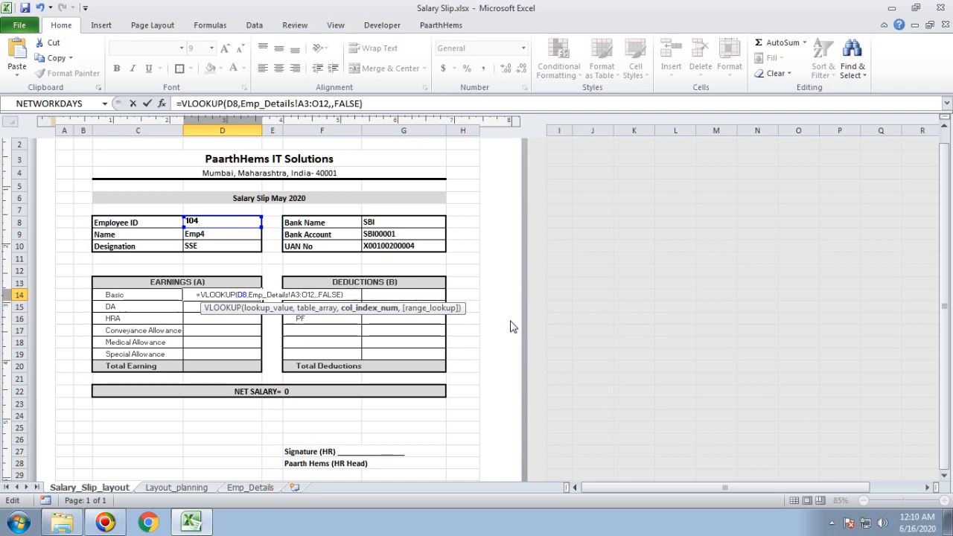
{"action": "type", "text": "7"}
{"action": "key", "text": "Return"}
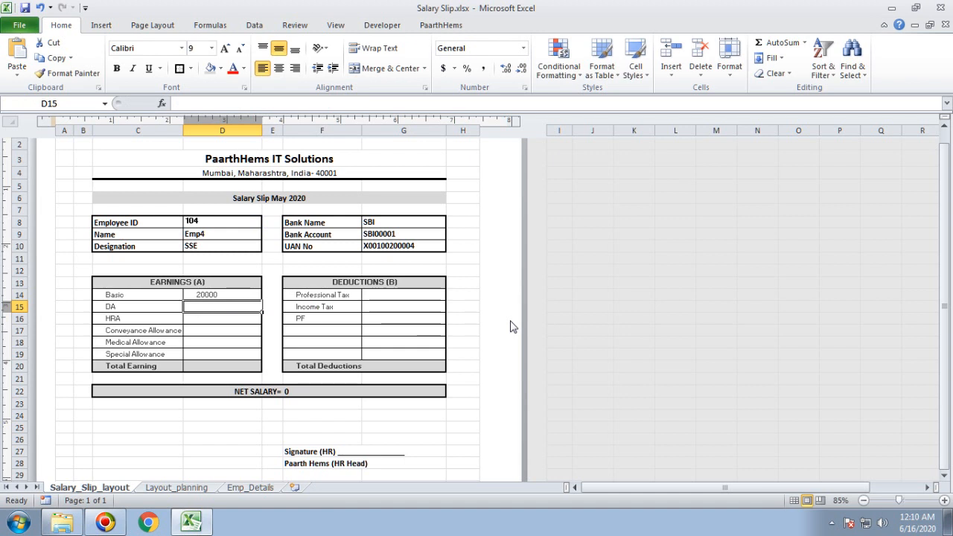
Copy the Basic formula text from D14 into the DA cell D15 and set its column index to 8.
{"action": "left_click", "coordinate": [229, 298]}
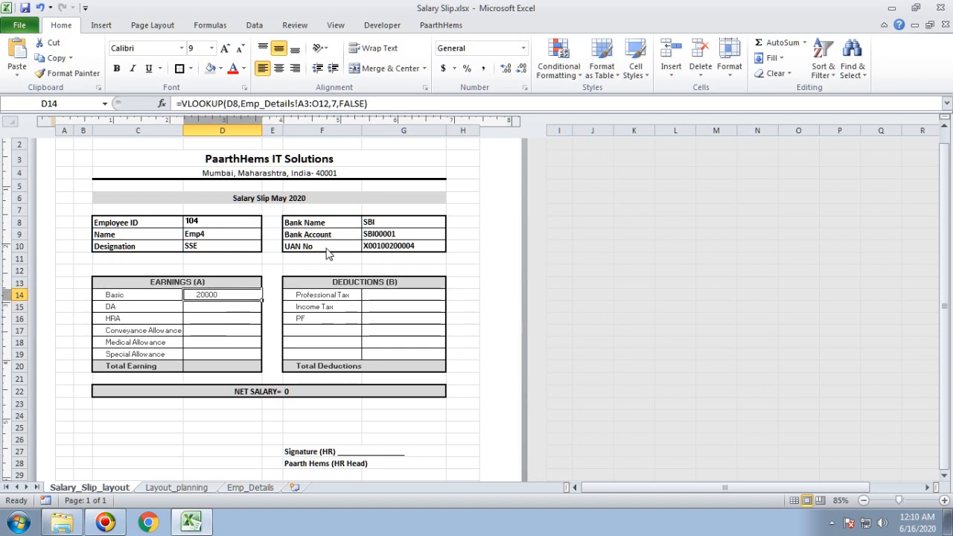
{"action": "left_click_drag", "start_coordinate": [372, 103], "coordinate": [177, 104]}
{"action": "key", "text": "ctrl+c"}
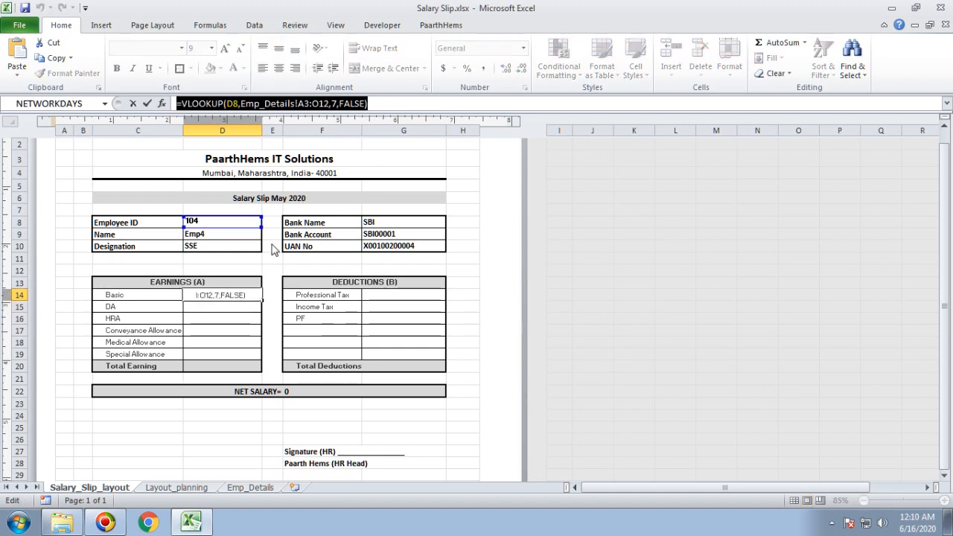
{"action": "key", "text": "Escape"}
{"action": "left_click", "coordinate": [233, 312]}
{"action": "double_click", "coordinate": [233, 312]}
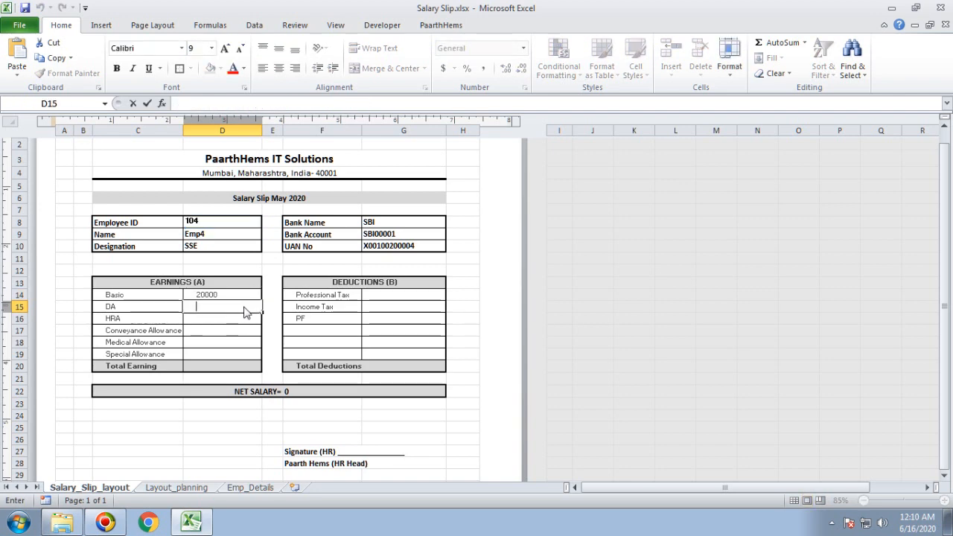
{"action": "key", "text": "ctrl+v"}
{"action": "left_click", "coordinate": [321, 310]}
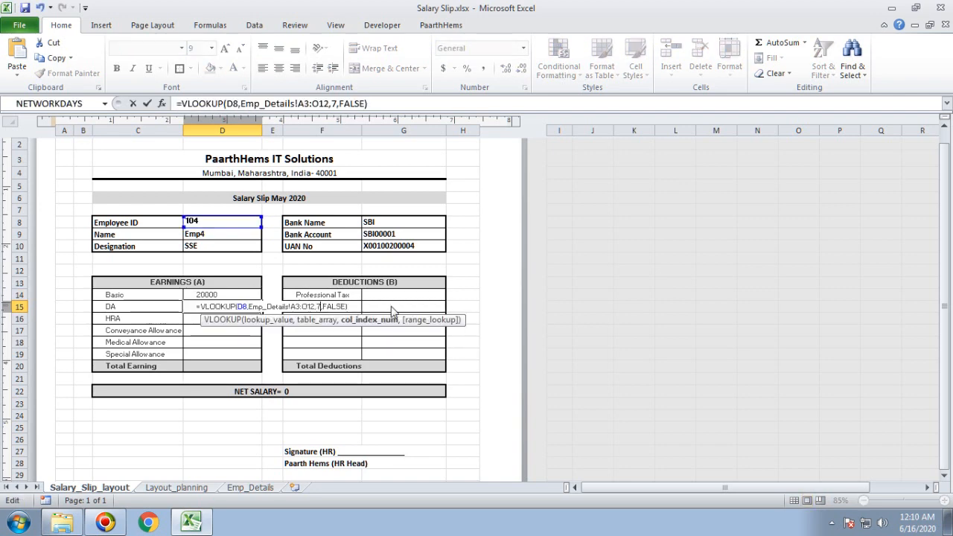
{"action": "key", "text": "BackSpace"}
{"action": "type", "text": "8"}
{"action": "key", "text": "Return"}
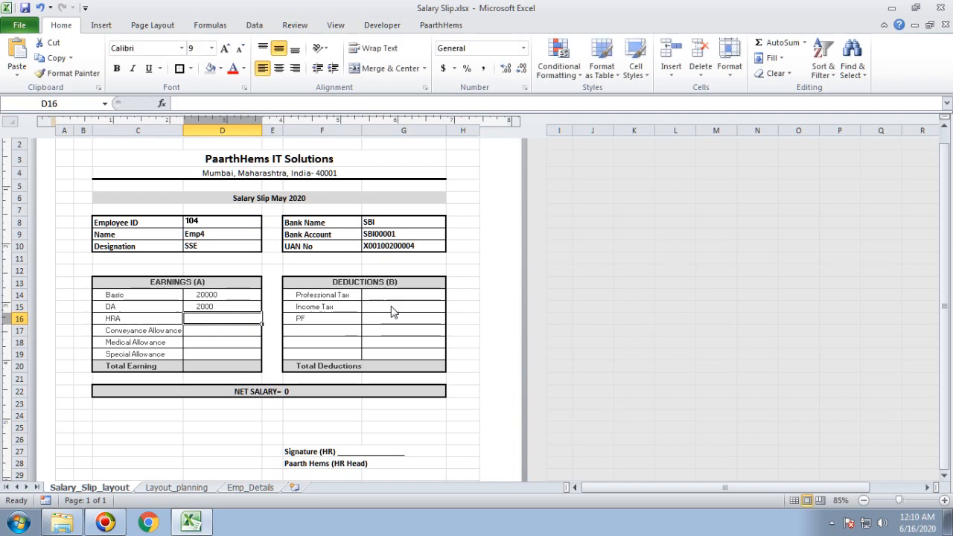
Paste the copied VLOOKUP formula into the HRA cell D16 and set its column index to 9.
{"action": "double_click", "coordinate": [218, 322]}
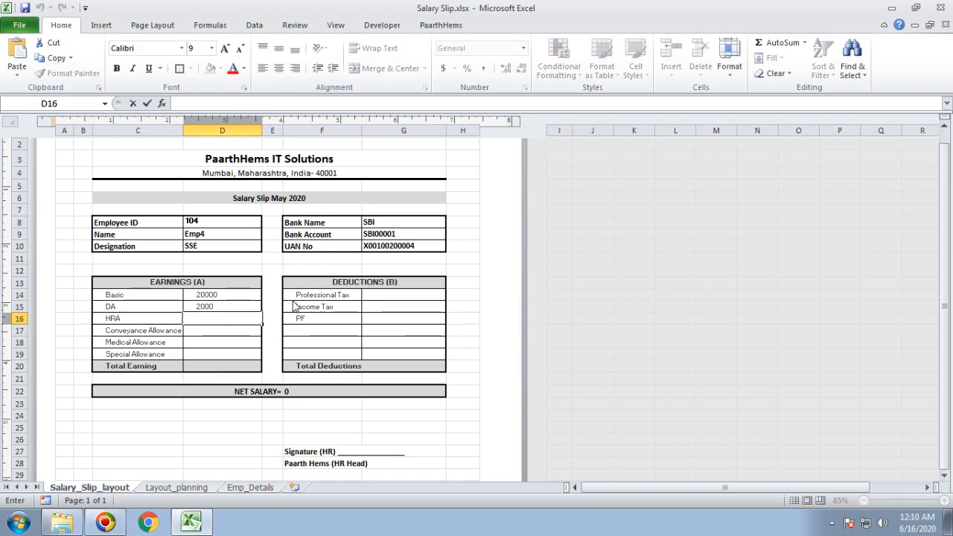
{"action": "key", "text": "ctrl+v"}
{"action": "left_click", "coordinate": [319, 319]}
{"action": "key", "text": "BackSpace"}
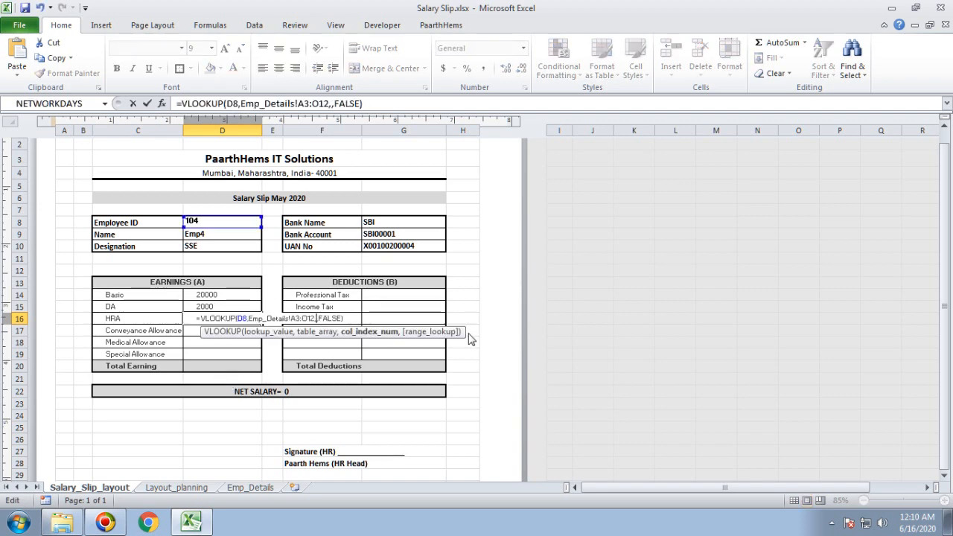
{"action": "type", "text": "9"}
{"action": "key", "text": "Return"}
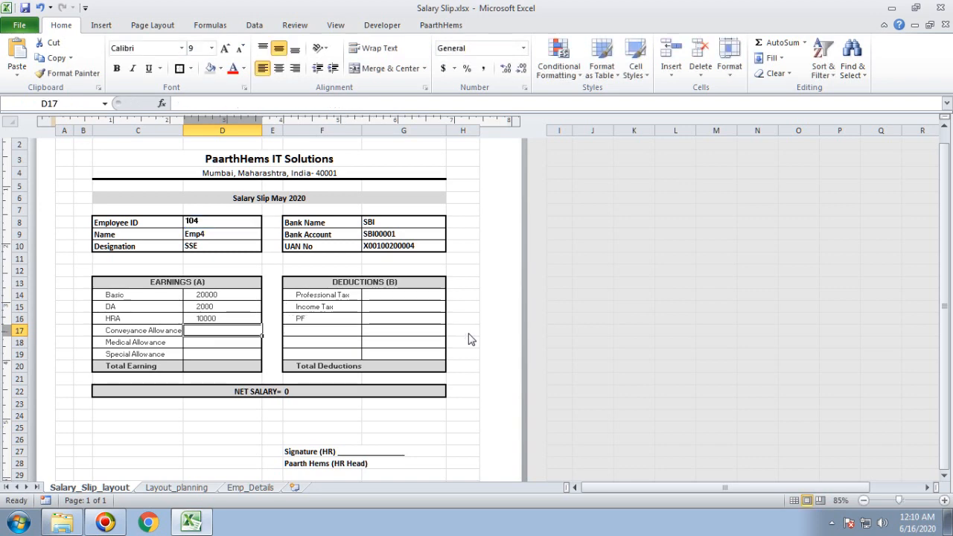
Paste the copied VLOOKUP formula into the Conveyance Allowance cell D17 and set its column index to 10.
{"action": "double_click", "coordinate": [221, 333]}
{"action": "key", "text": "ctrl+v"}
{"action": "left_click", "coordinate": [321, 332]}
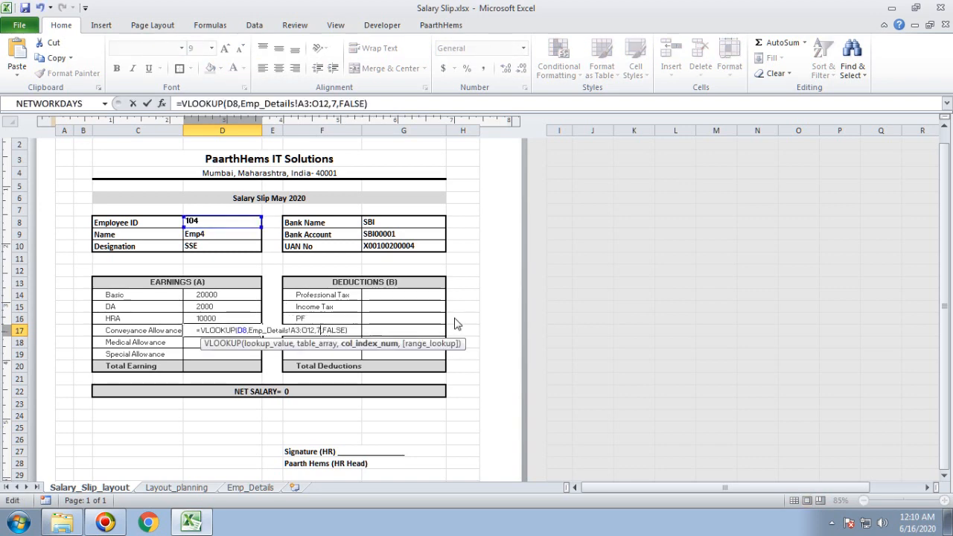
{"action": "key", "text": "BackSpace"}
{"action": "type", "text": "10"}
{"action": "key", "text": "Return"}
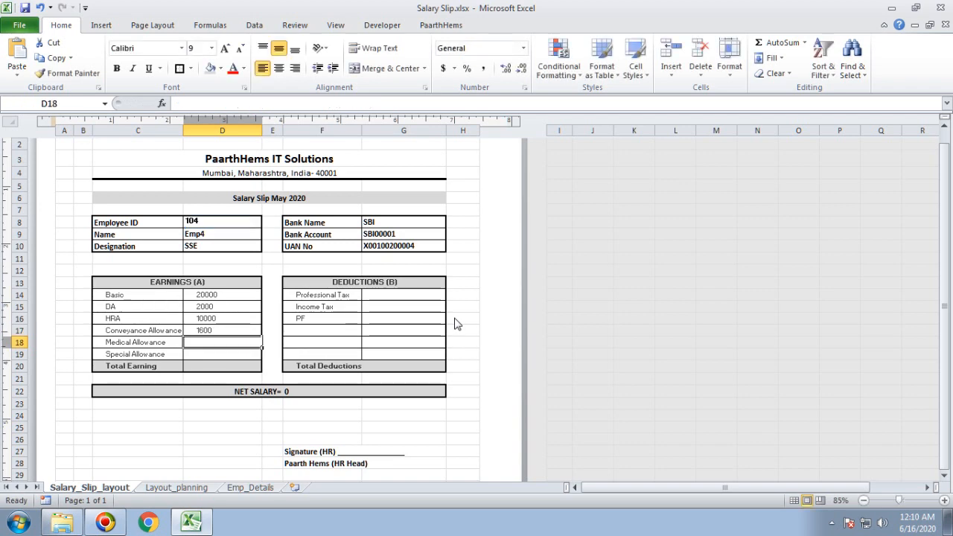
Paste the copied VLOOKUP formula into the Medical Allowance cell D18 and set its column index to 11.
{"action": "double_click", "coordinate": [218, 344]}
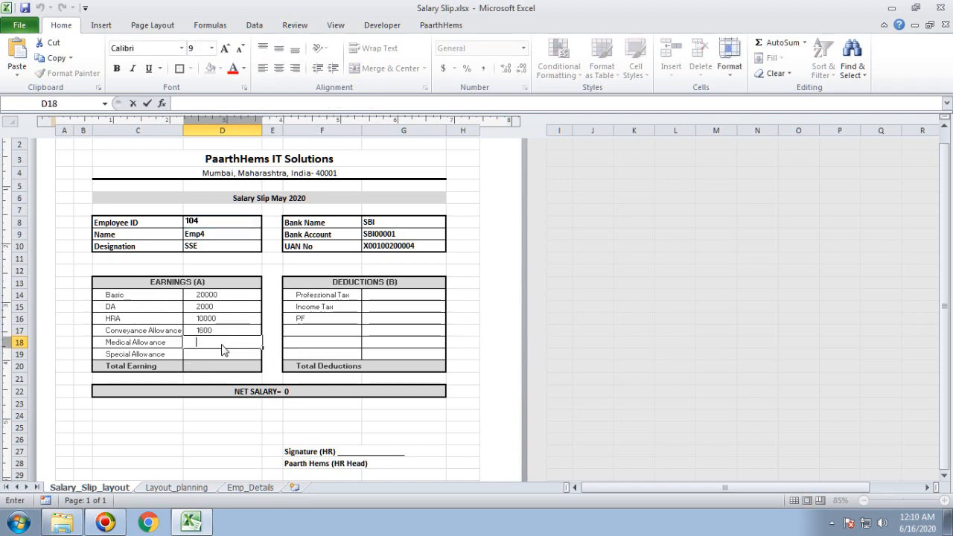
{"action": "key", "text": "ctrl+v"}
{"action": "left_click", "coordinate": [321, 344]}
{"action": "key", "text": "BackSpace"}
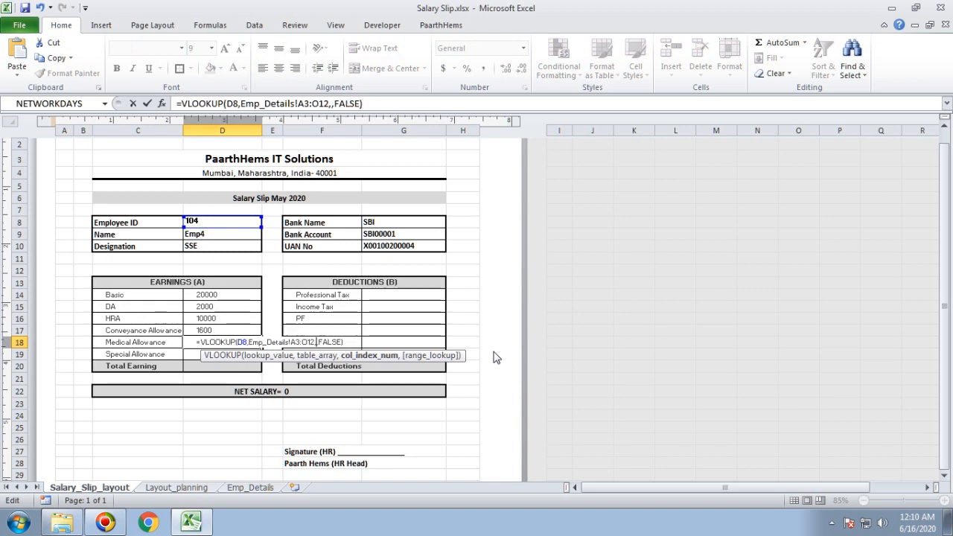
{"action": "type", "text": "11"}
{"action": "key", "text": "Return"}
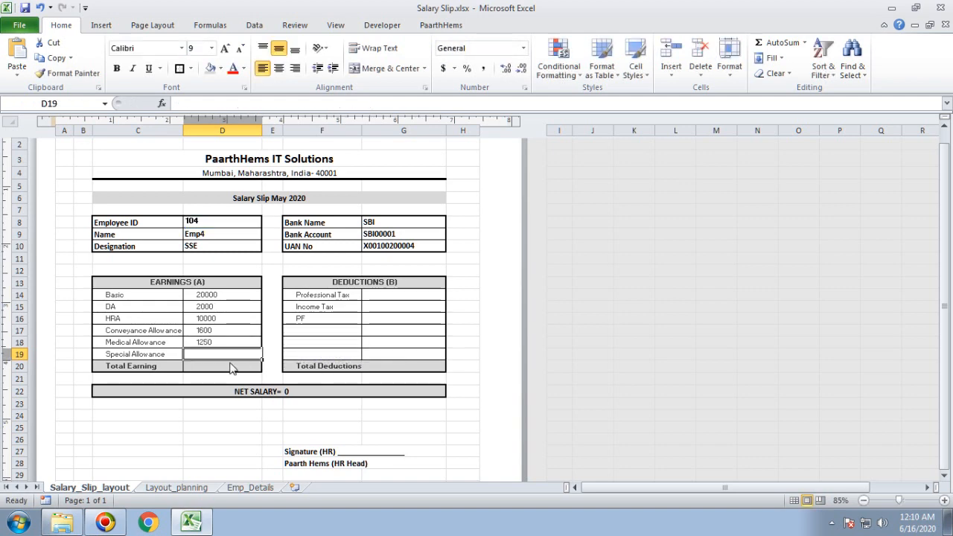
Paste the copied VLOOKUP formula into the Special Allowance cell D19 and set its column index to 12.
{"action": "double_click", "coordinate": [230, 356]}
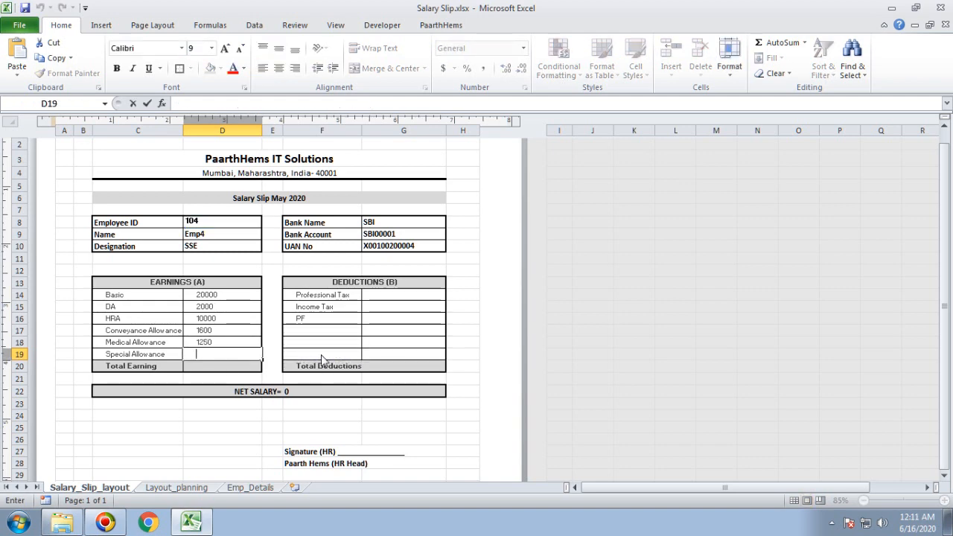
{"action": "key", "text": "ctrl+v"}
{"action": "left_click", "coordinate": [320, 355]}
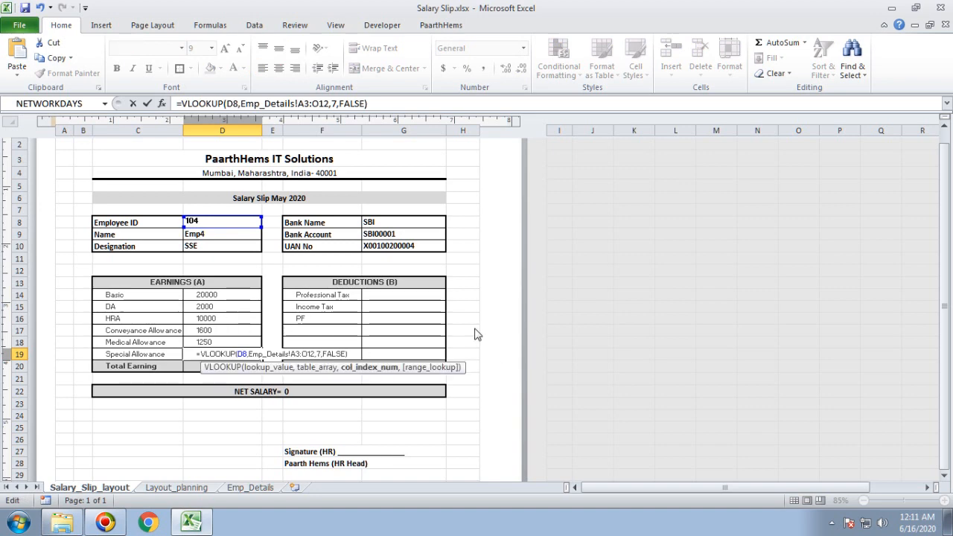
{"action": "key", "text": "BackSpace"}
{"action": "type", "text": "12"}
{"action": "key", "text": "Return"}
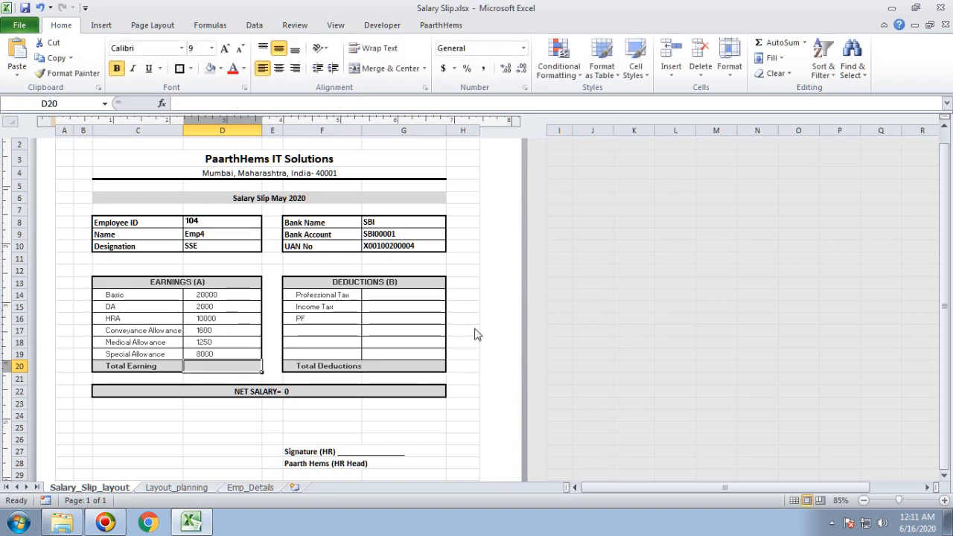
Paste the copied VLOOKUP formula into the Professional Tax cell G14 and set its column index to 13.
{"action": "double_click", "coordinate": [401, 299]}
{"action": "key", "text": "ctrl+v"}
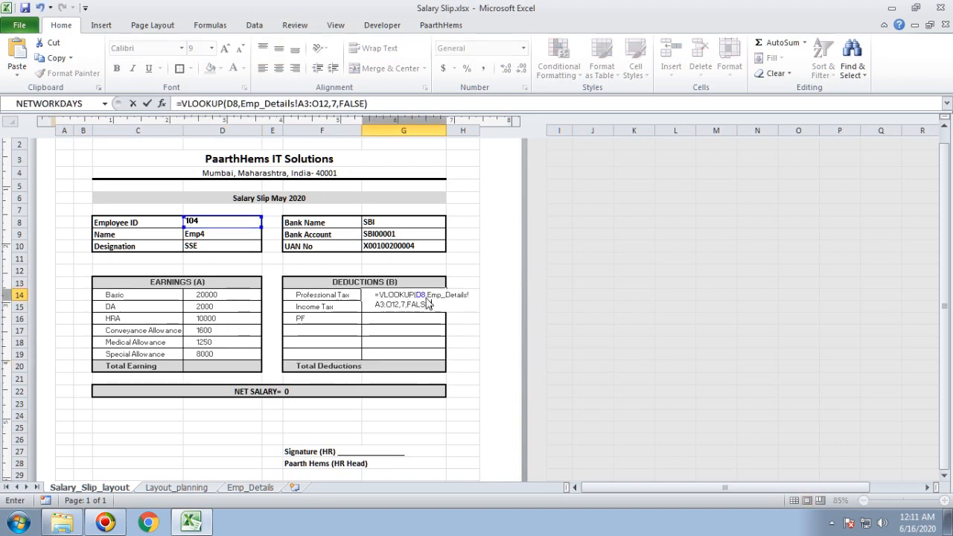
{"action": "left_click", "coordinate": [405, 305]}
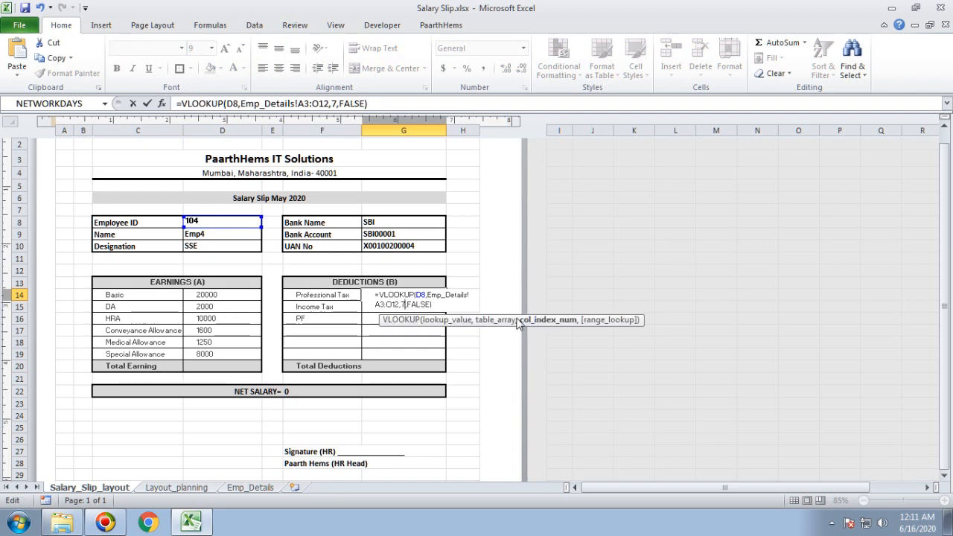
{"action": "key", "text": "BackSpace"}
{"action": "type", "text": "13"}
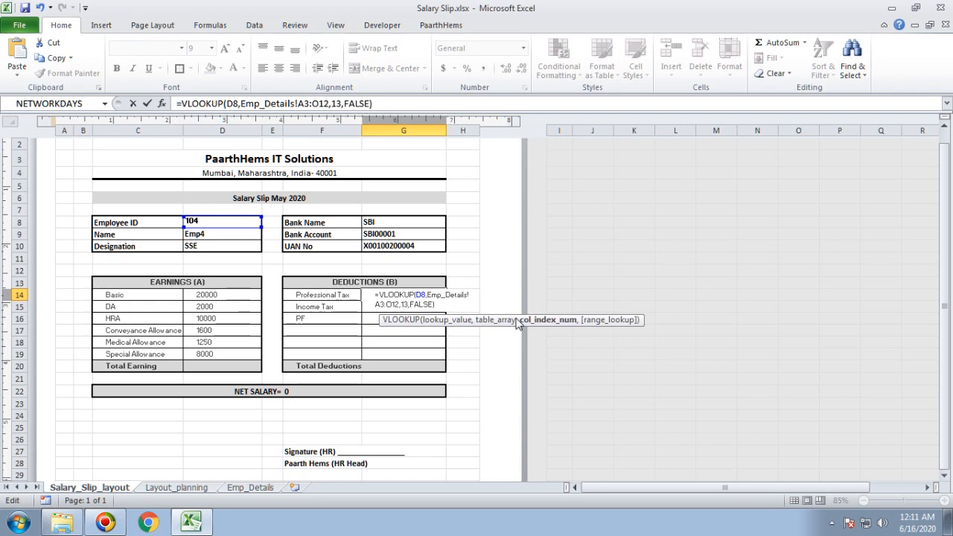
{"action": "key", "text": "Return"}
Paste the copied VLOOKUP formula into the Income Tax cell G15 and set its column index to 14.
{"action": "left_click", "coordinate": [404, 306]}
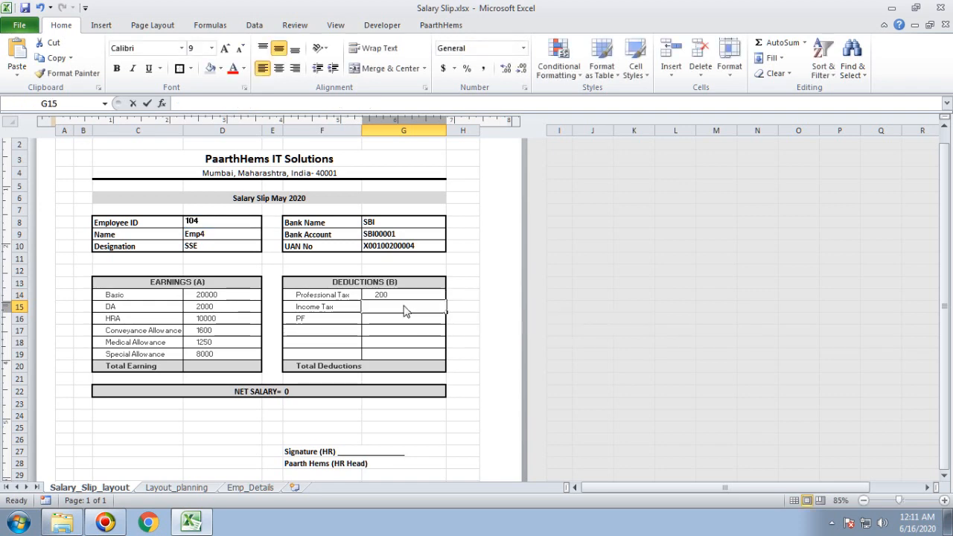
{"action": "type", "text": "=VLOOKUP(D8,Emp_Details!A3:O12,7,FALSE)"}
{"action": "left_click", "coordinate": [408, 319]}
{"action": "key", "text": "BackSpace"}
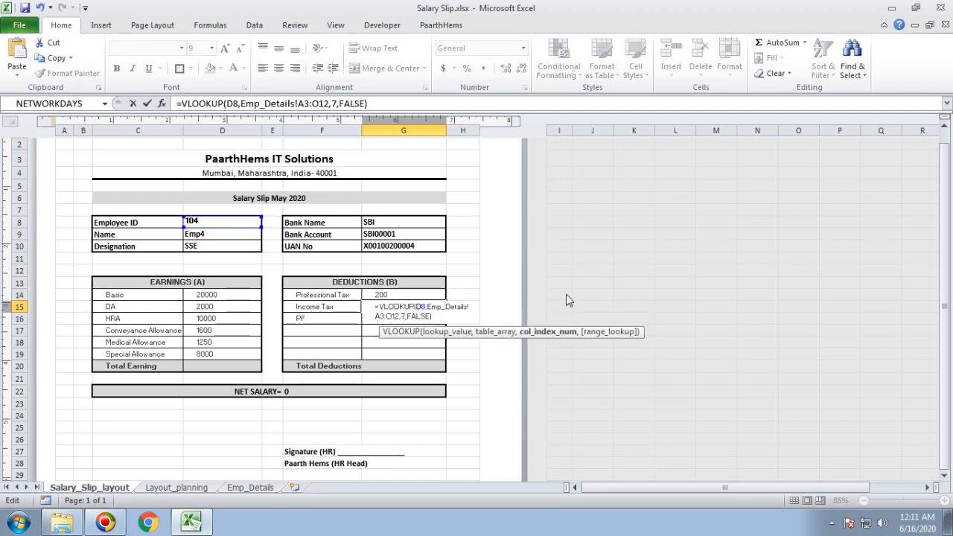
{"action": "type", "text": "14"}
{"action": "key", "text": "Return"}
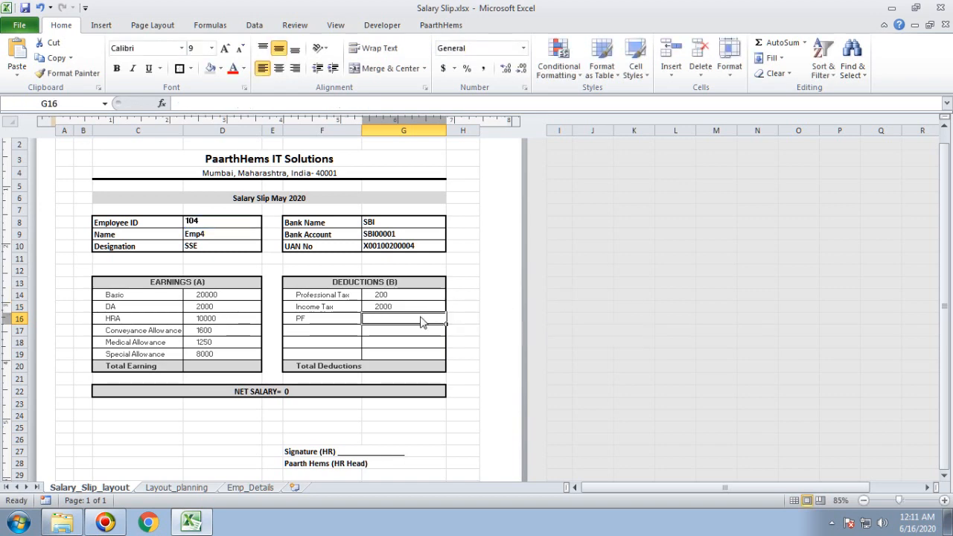
Paste the copied VLOOKUP formula into the PF cell G16 and set its column index to 15.
{"action": "type", "text": "=VLOOKUP(D8,Emp_Details!A3:O12,7,FALSE)"}
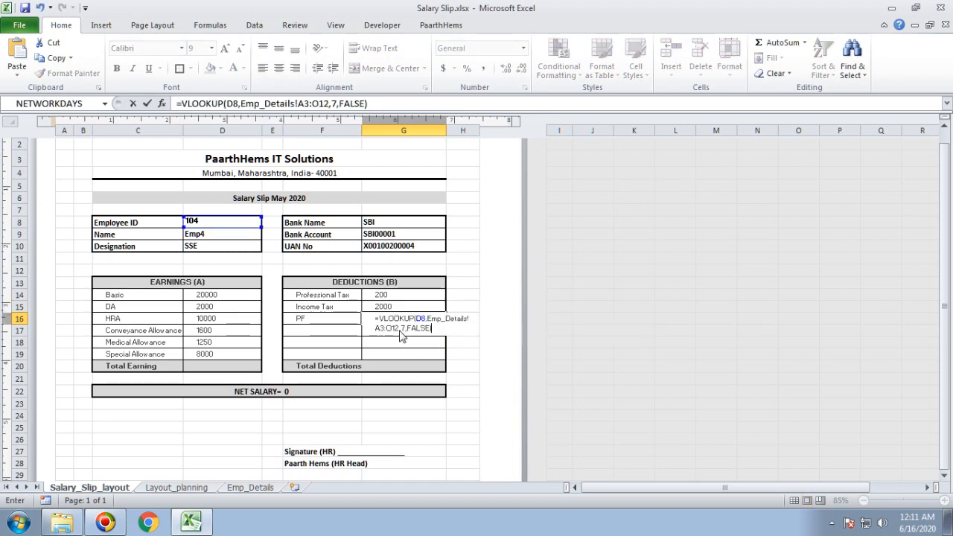
{"action": "left_click", "coordinate": [405, 329]}
{"action": "key", "text": "BackSpace"}
{"action": "type", "text": "15"}
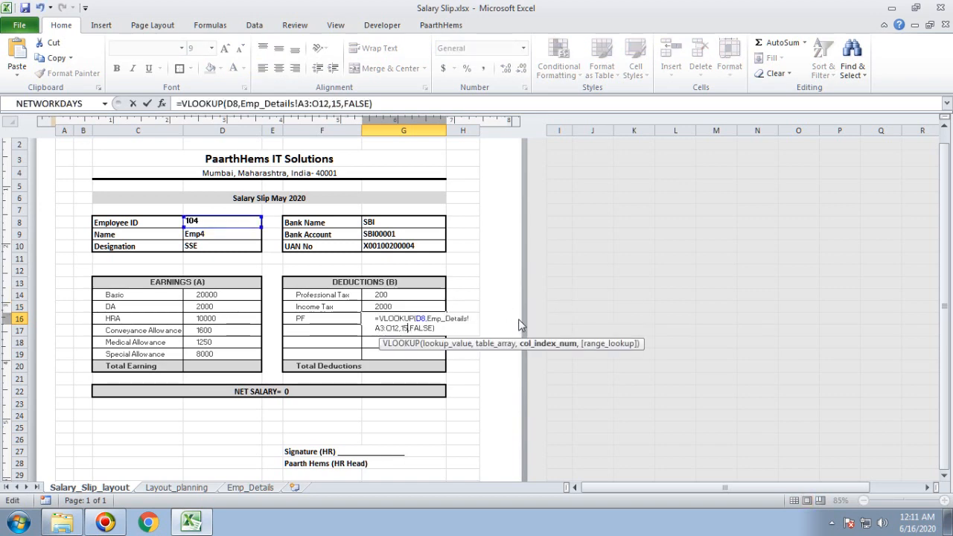
{"action": "key", "text": "Return"}
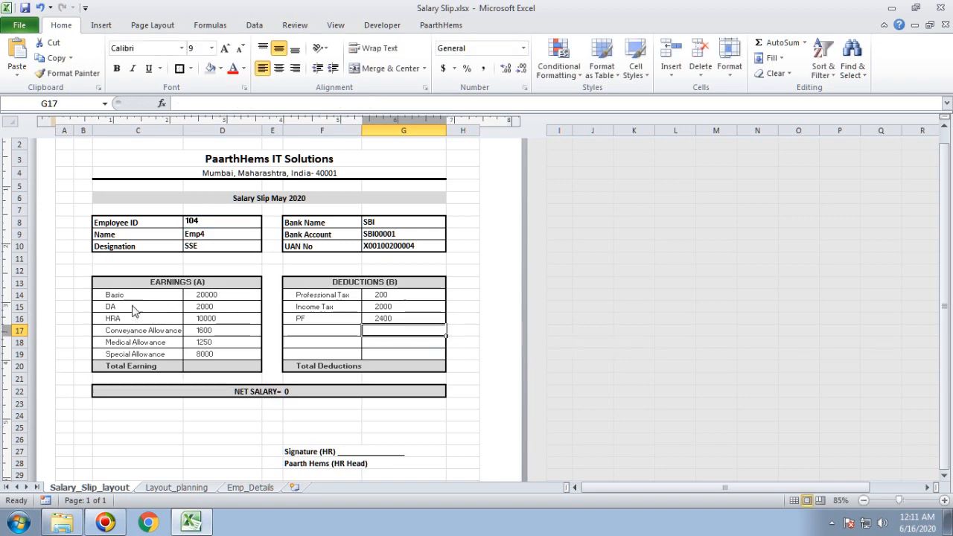
Try bold formatting on the earnings labels in C14:C19 and revert it.
{"action": "left_click_drag", "start_coordinate": [132, 296], "coordinate": [130, 355]}
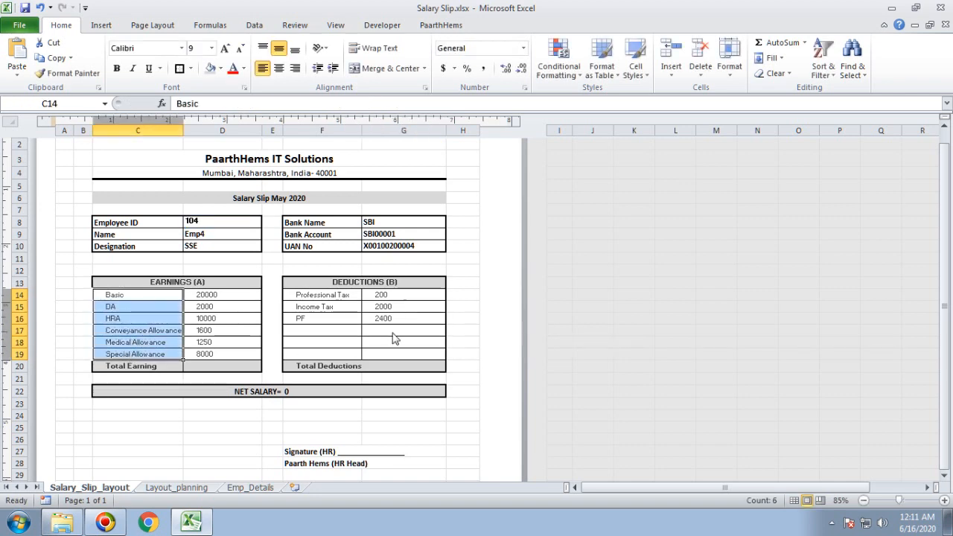
{"action": "key", "text": "ctrl+b"}
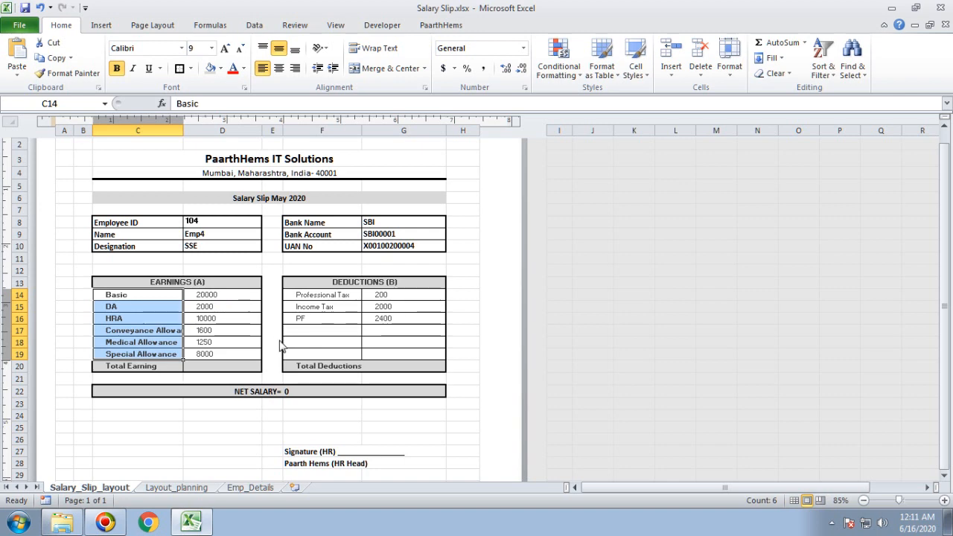
{"action": "key", "text": "ctrl+b"}
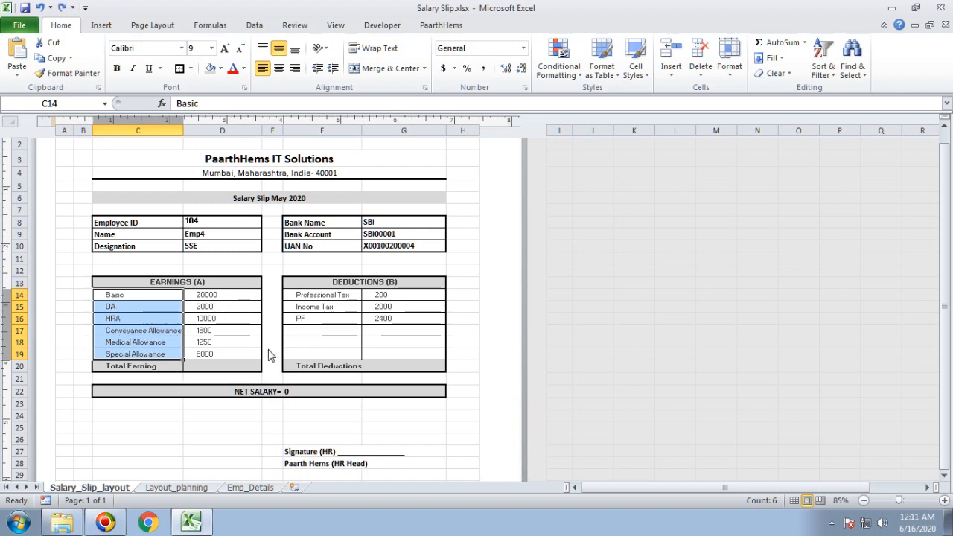
{"action": "left_click", "coordinate": [314, 343]}
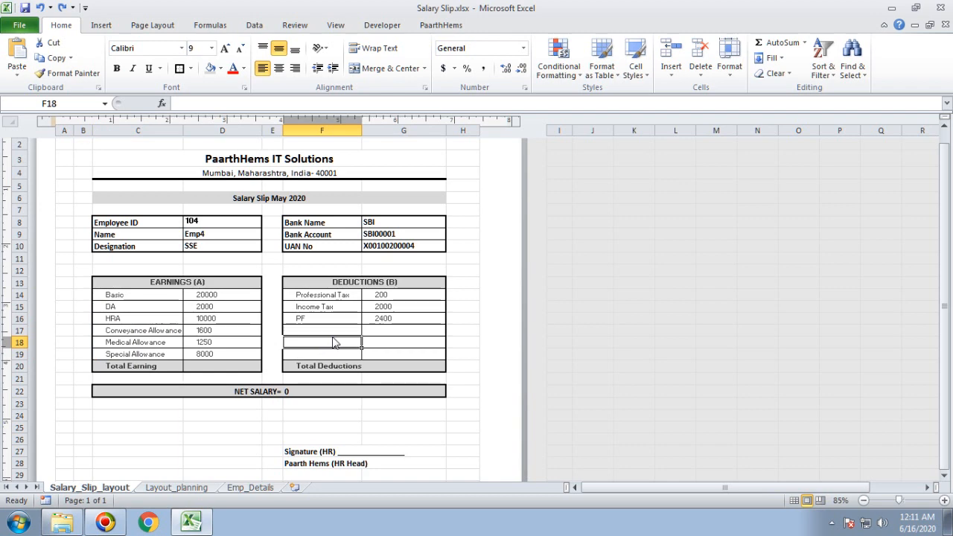
Enter =SUM(D14:D19) in the Total Earning cell D20 to add up the earnings.
{"action": "double_click", "coordinate": [222, 365]}
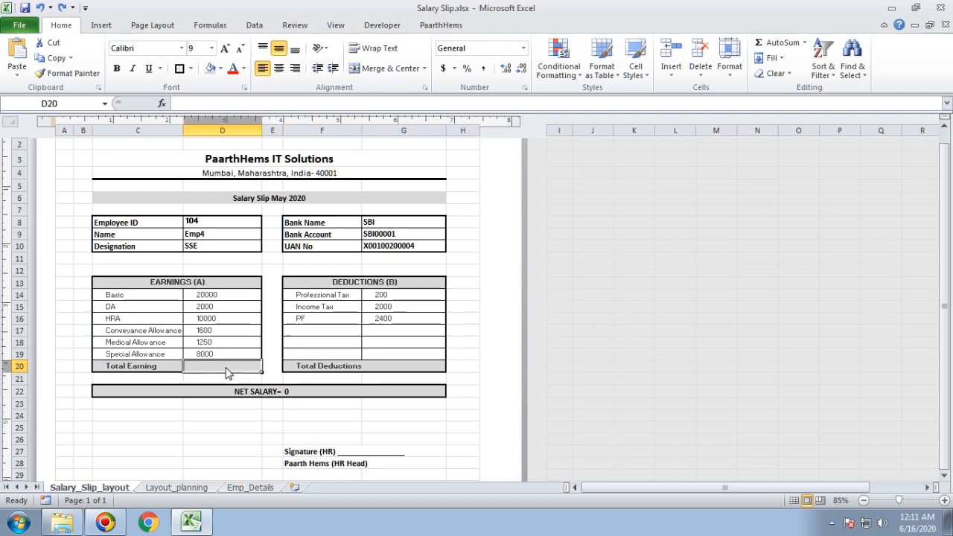
{"action": "type", "text": "="}
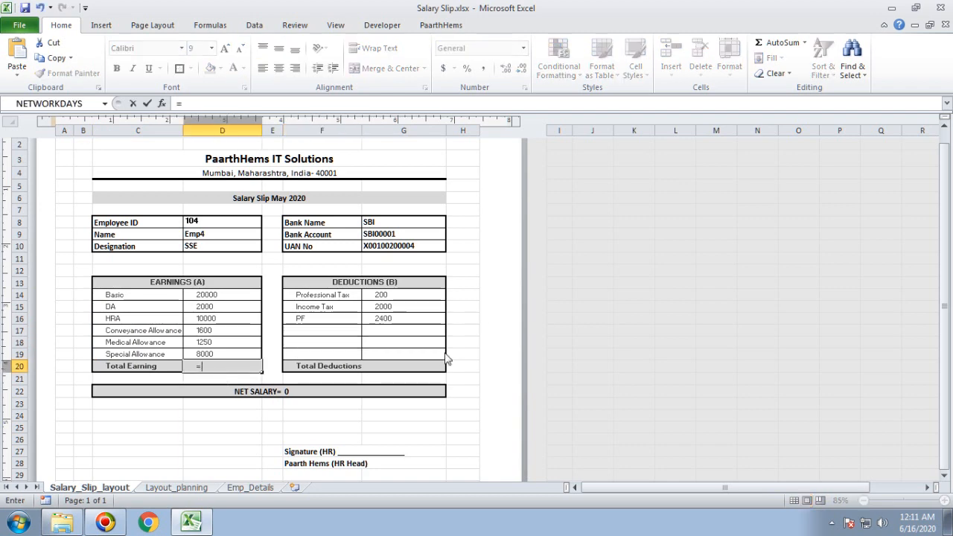
{"action": "type", "text": "sum"}
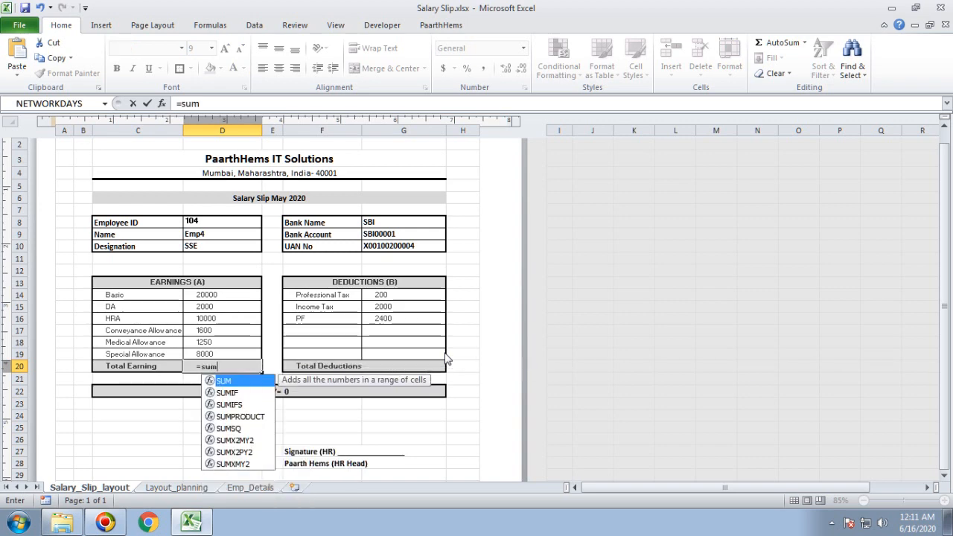
{"action": "type", "text": "("}
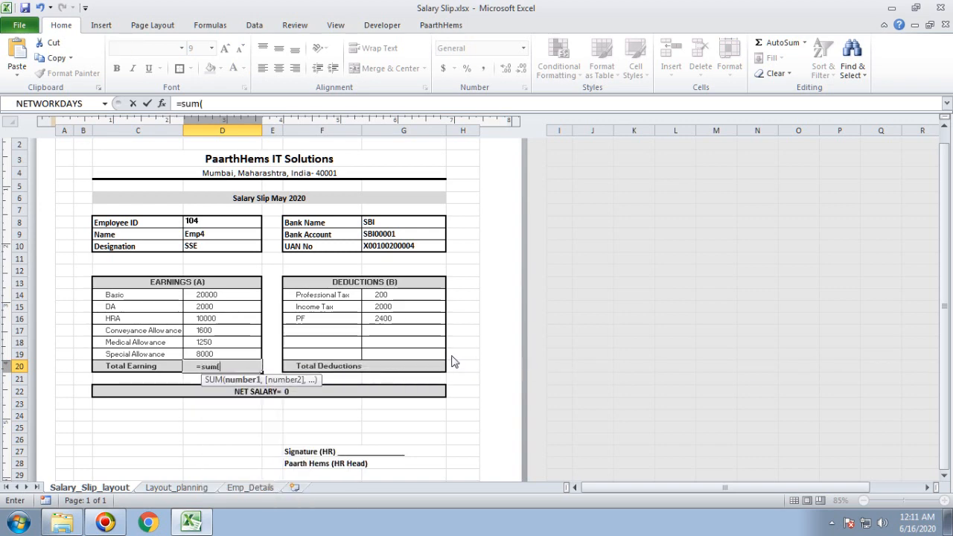
{"action": "left_click_drag", "start_coordinate": [210, 296], "coordinate": [213, 355]}
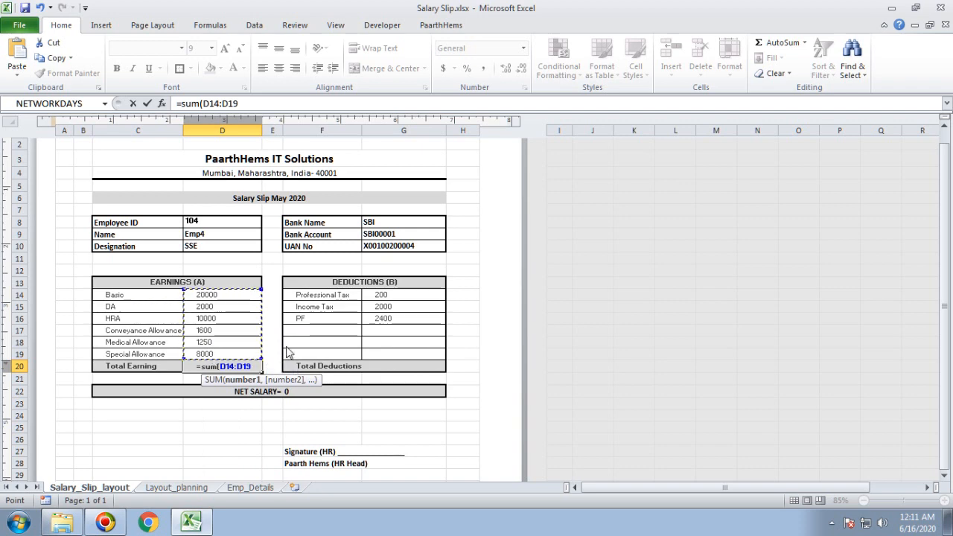
{"action": "type", "text": ")"}
{"action": "key", "text": "Return"}
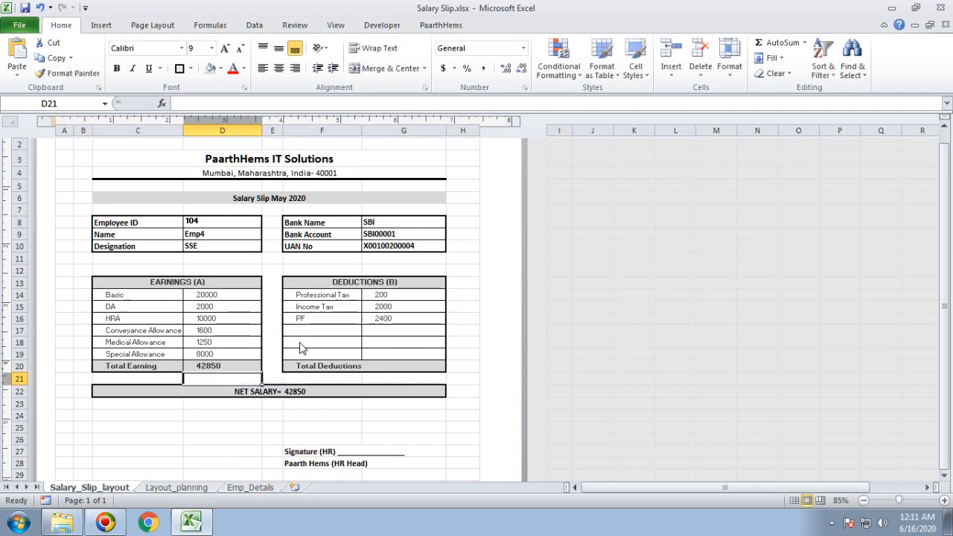
Try to sum the deduction amounts in the Total Deductions cell G20 with "sum(" lacking an equals sign.
{"action": "double_click", "coordinate": [406, 367]}
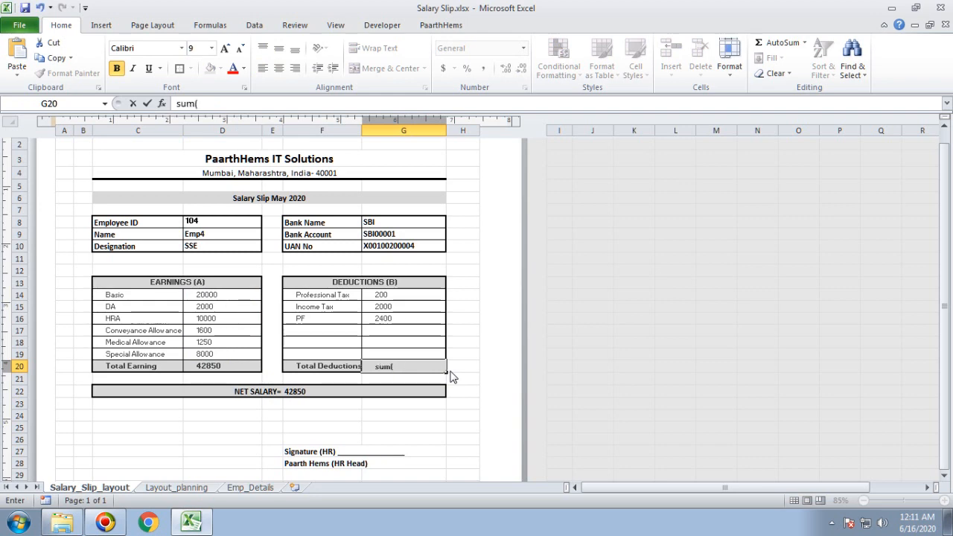
{"action": "left_click_drag", "start_coordinate": [396, 294], "coordinate": [397, 323]}
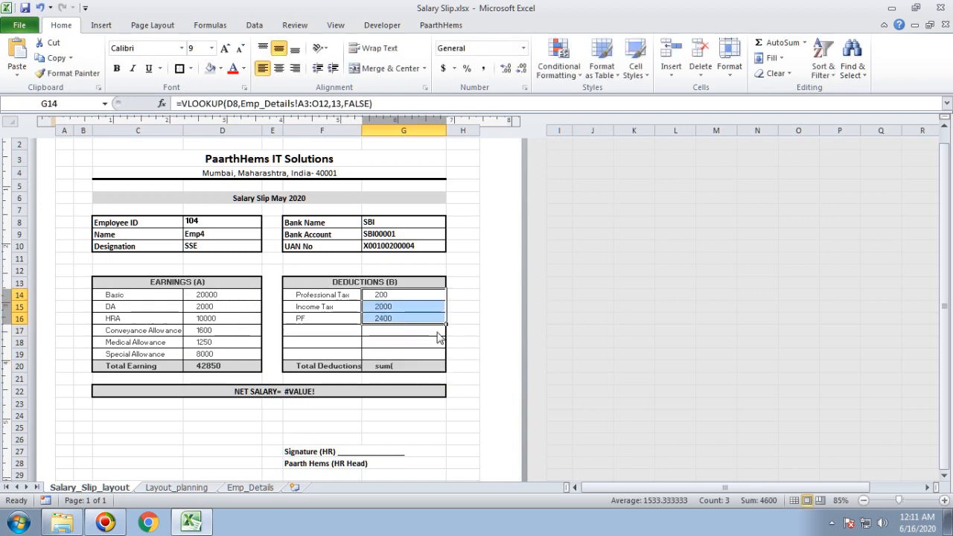
{"action": "left_click", "coordinate": [427, 373]}
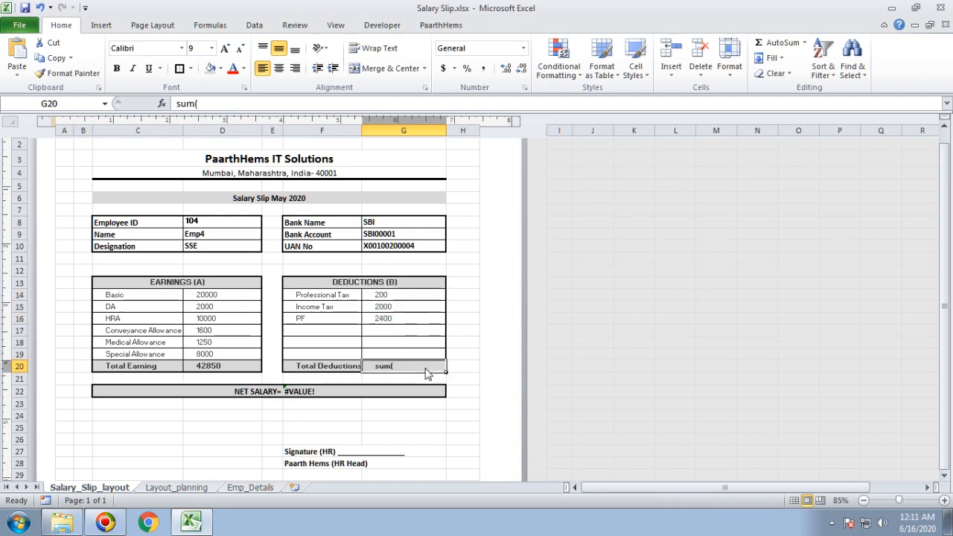
{"action": "left_click_drag", "start_coordinate": [403, 295], "coordinate": [402, 321]}
{"action": "left_click", "coordinate": [402, 366]}
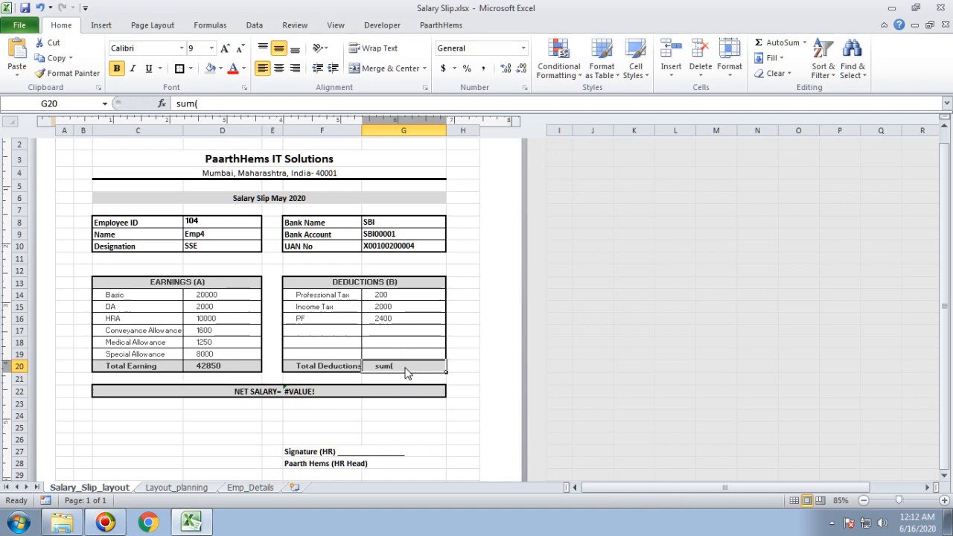
{"action": "double_click", "coordinate": [408, 370]}
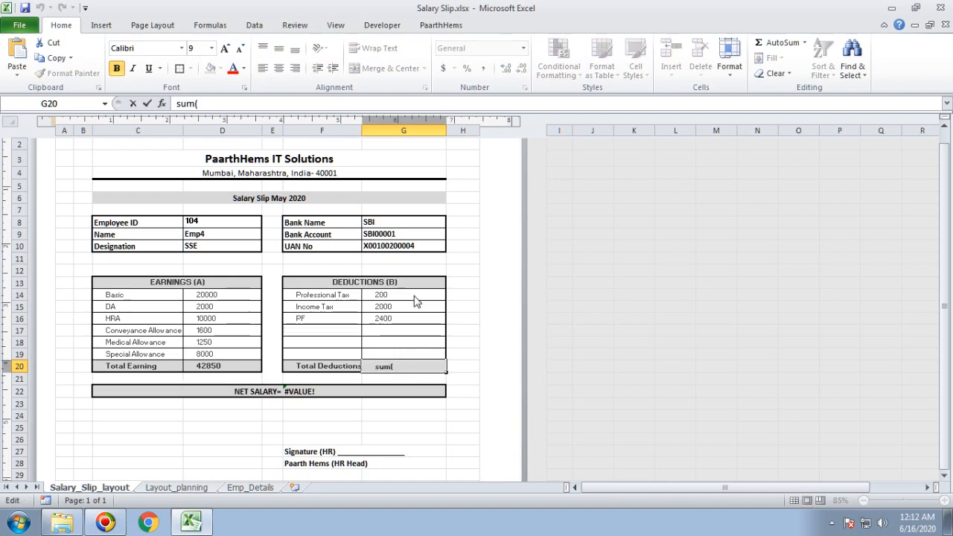
{"action": "left_click", "coordinate": [416, 301]}
{"action": "left_click", "coordinate": [410, 370]}
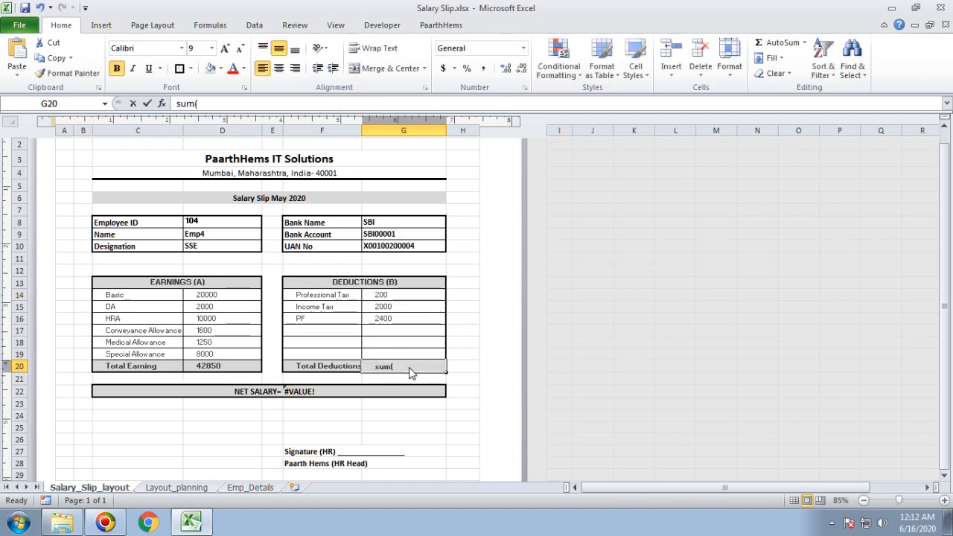
Replace the content of the Total Deductions cell G20 with =SUM(G14:G19).
{"action": "double_click", "coordinate": [411, 372]}
{"action": "type", "text": "="}
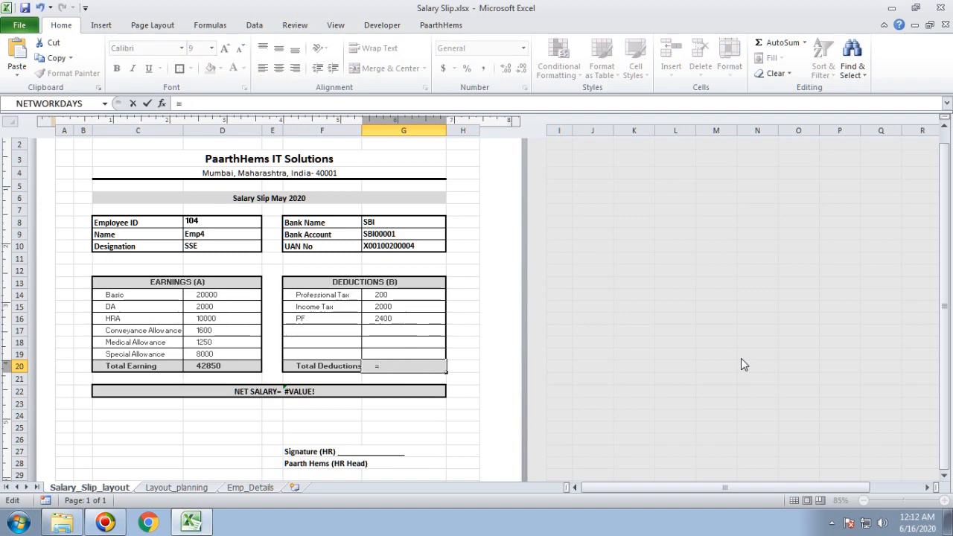
{"action": "type", "text": "sum"}
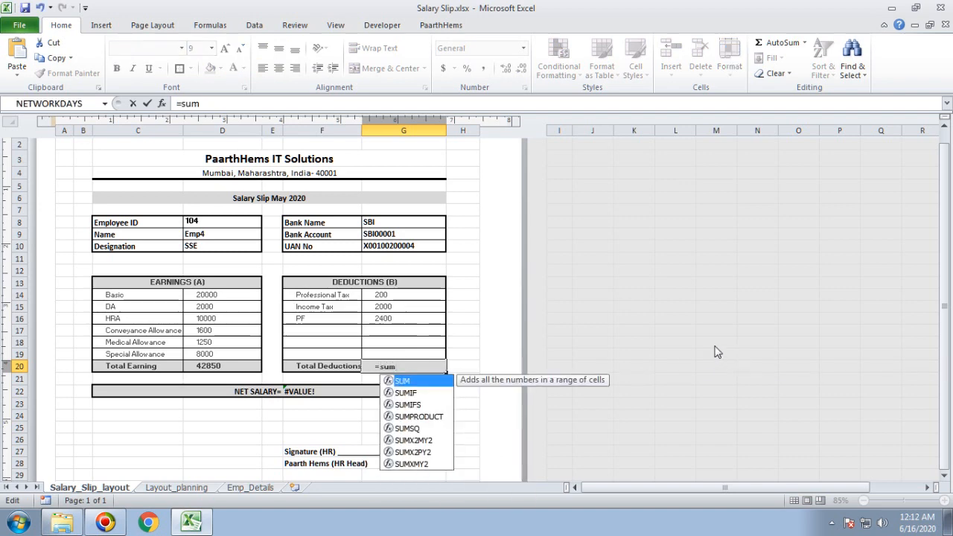
{"action": "type", "text": "("}
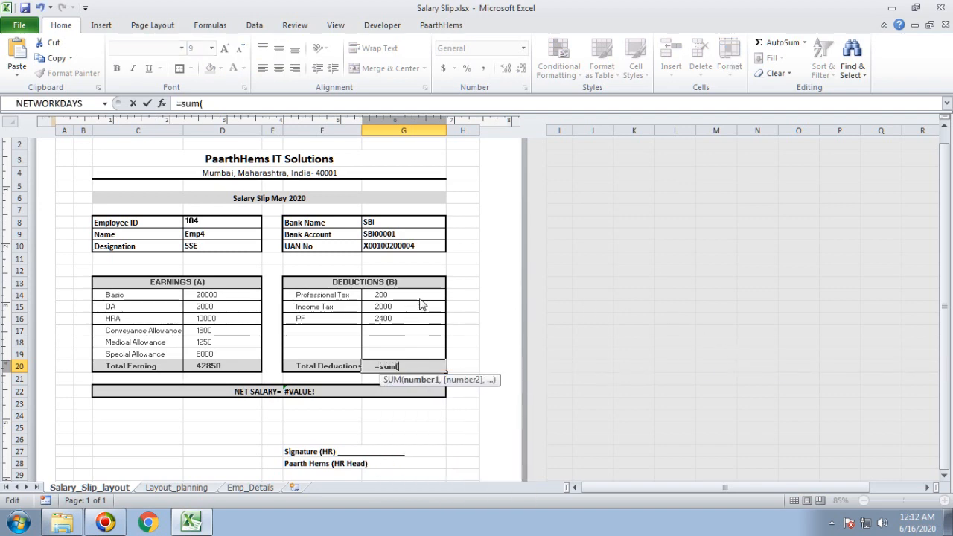
{"action": "left_click_drag", "start_coordinate": [417, 295], "coordinate": [404, 348]}
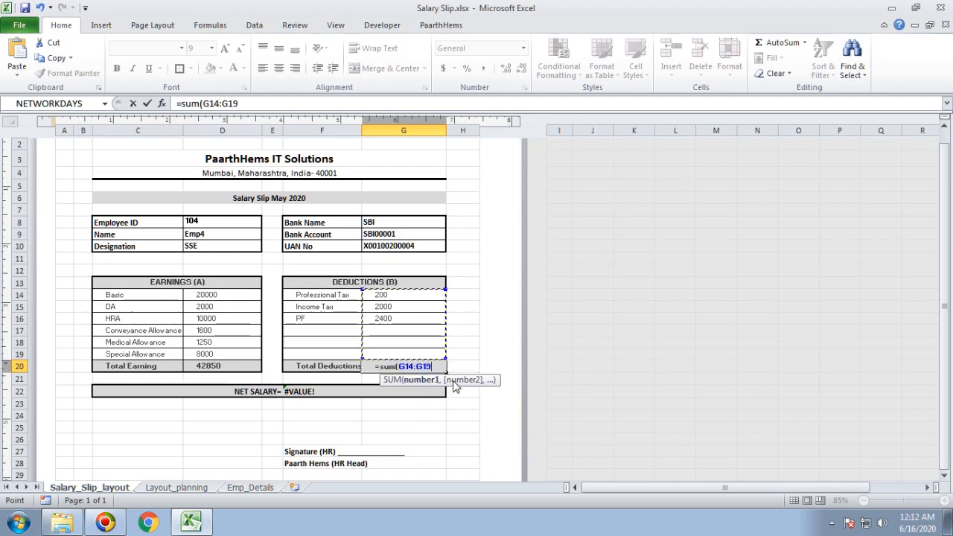
{"action": "type", "text": ")"}
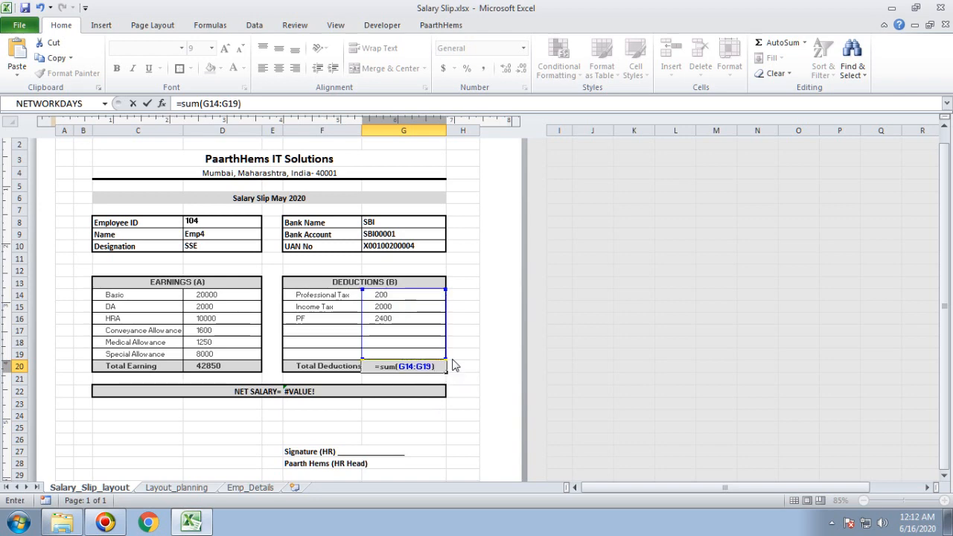
{"action": "key", "text": "Return"}
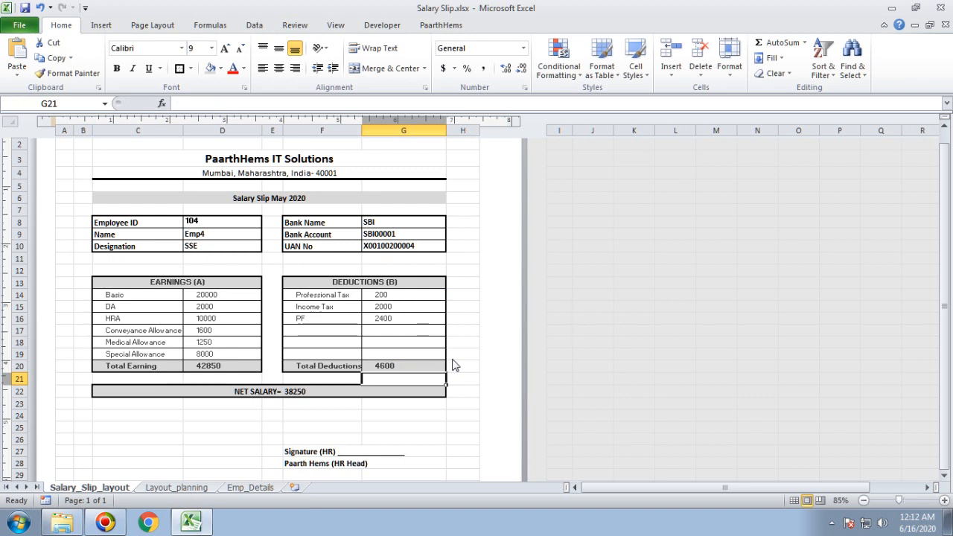
Add an Advance deduction of 5000 in row 17, below PF.
{"action": "double_click", "coordinate": [342, 332]}
{"action": "type", "text": "Ad"}
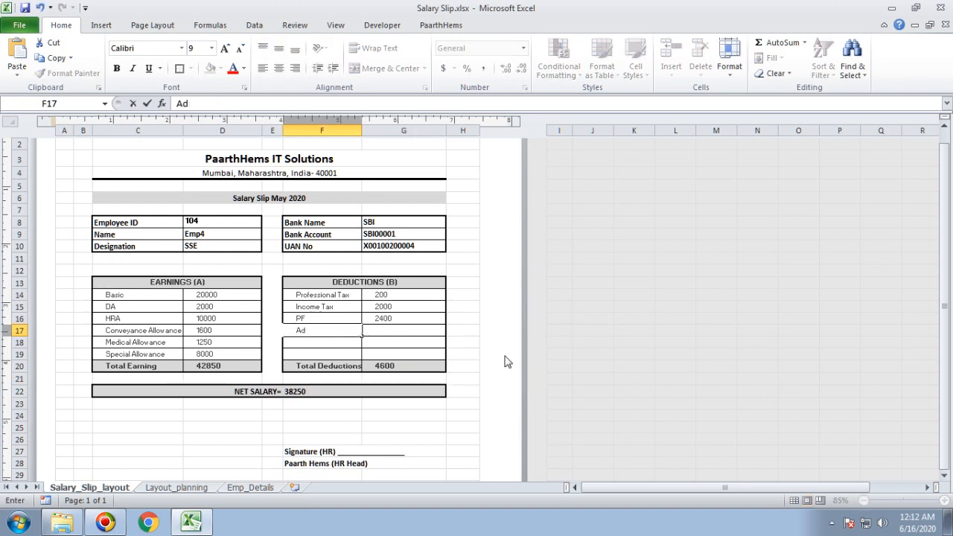
{"action": "type", "text": "vance"}
{"action": "key", "text": "Tab"}
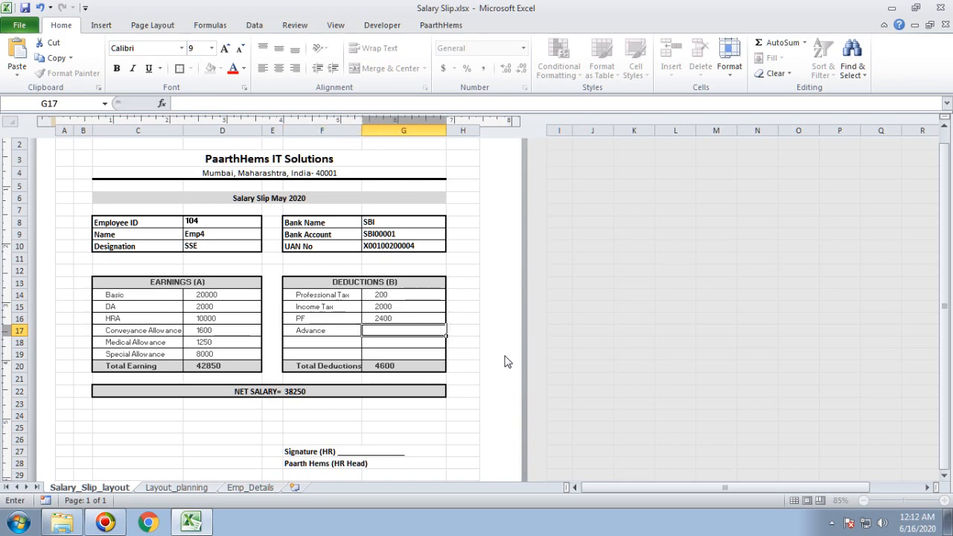
{"action": "type", "text": "5000"}
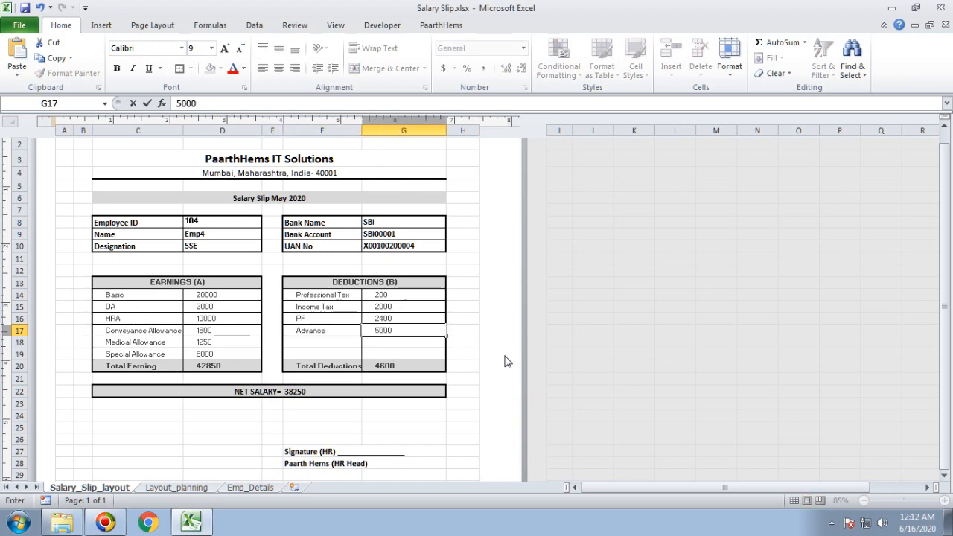
{"action": "key", "text": "Return"}
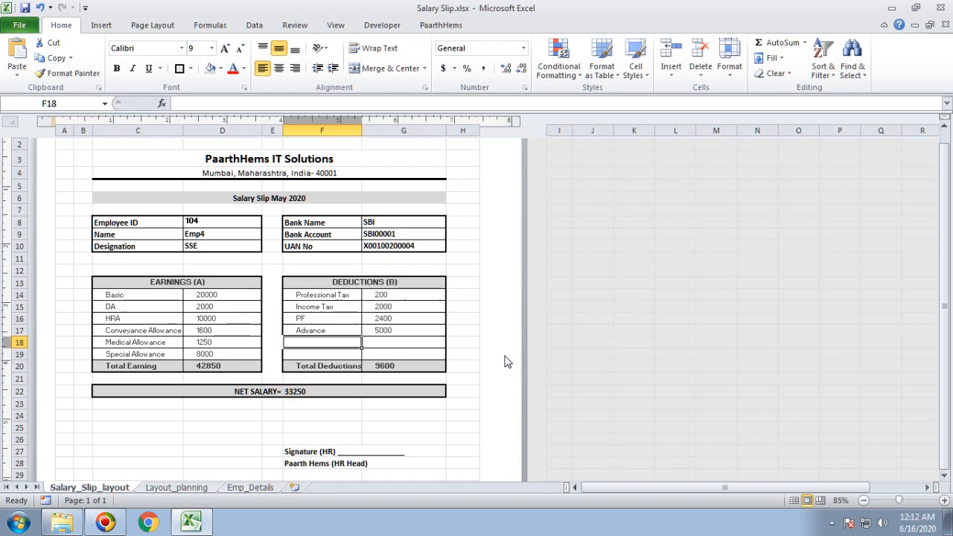
Check the formula behind the net salary amount in cell F22.
{"action": "left_click", "coordinate": [324, 394]}
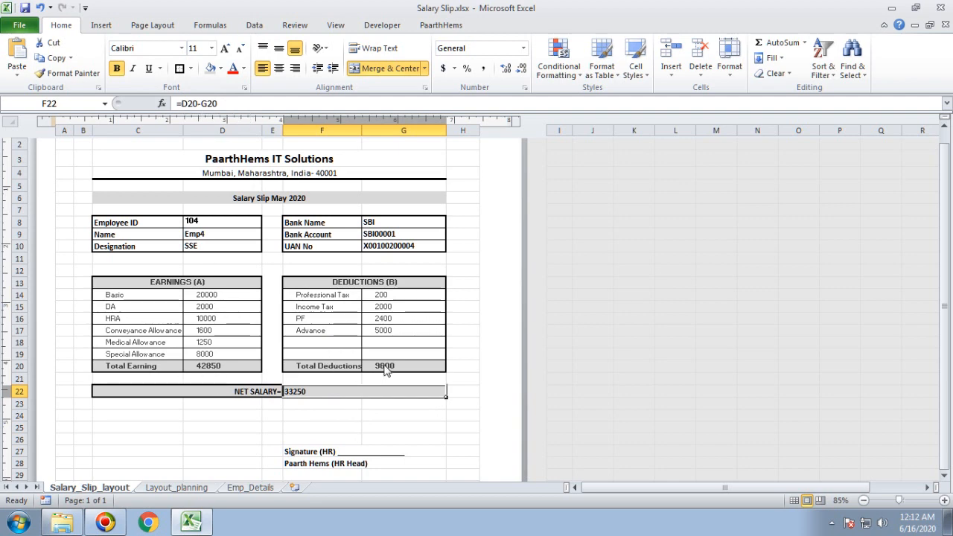
{"action": "left_click", "coordinate": [273, 419]}
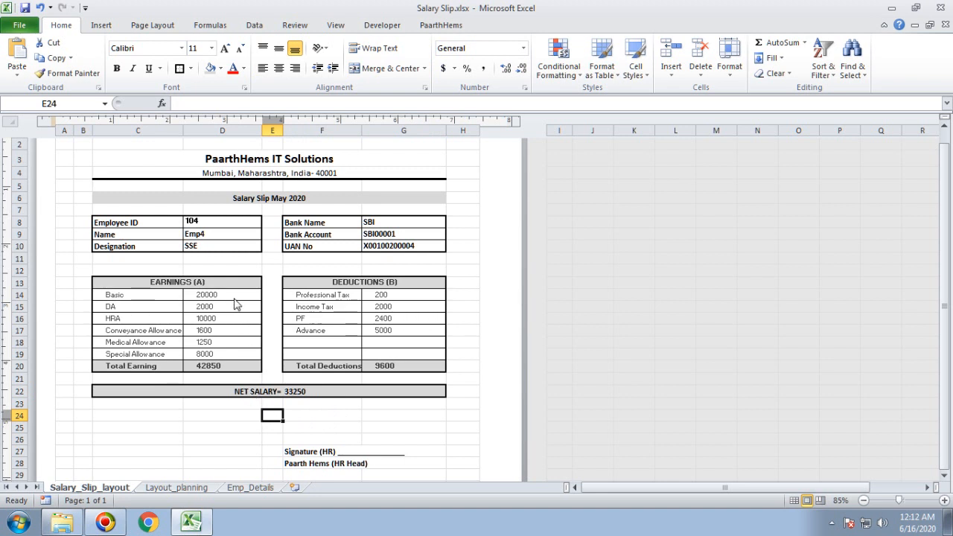
Right-align the earnings amounts in D14:D19 and the deduction amounts with their total in G14:G20.
{"action": "left_click_drag", "start_coordinate": [235, 296], "coordinate": [235, 355]}
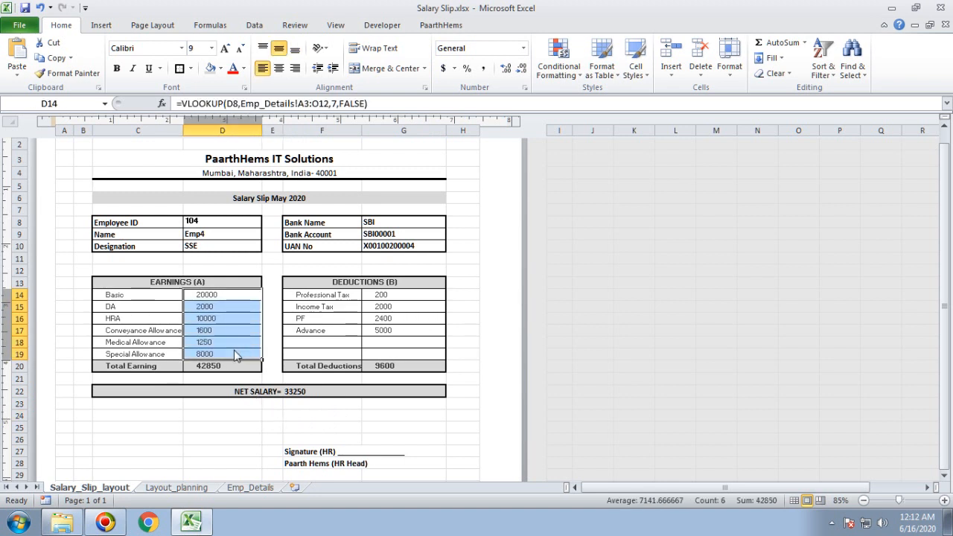
{"action": "left_click", "coordinate": [295, 68]}
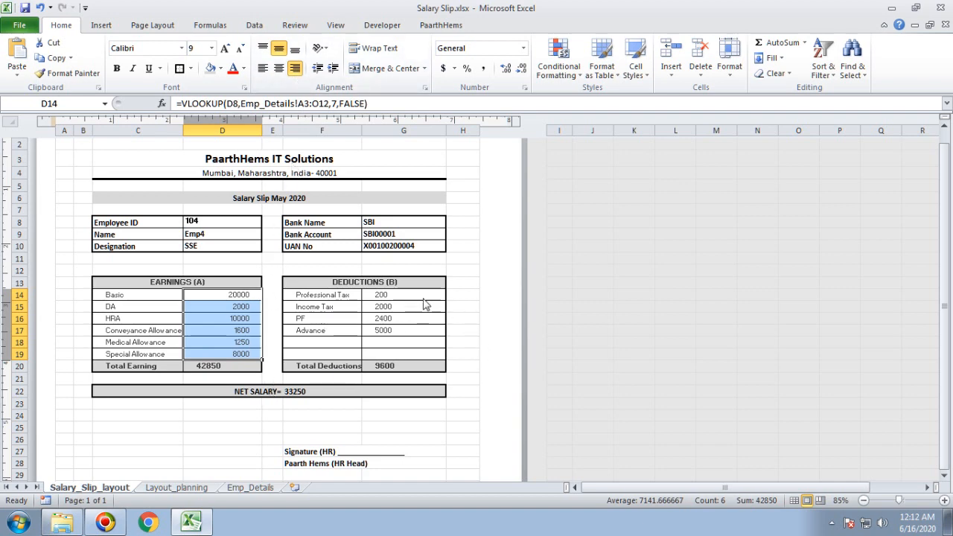
{"action": "left_click_drag", "start_coordinate": [423, 306], "coordinate": [410, 355]}
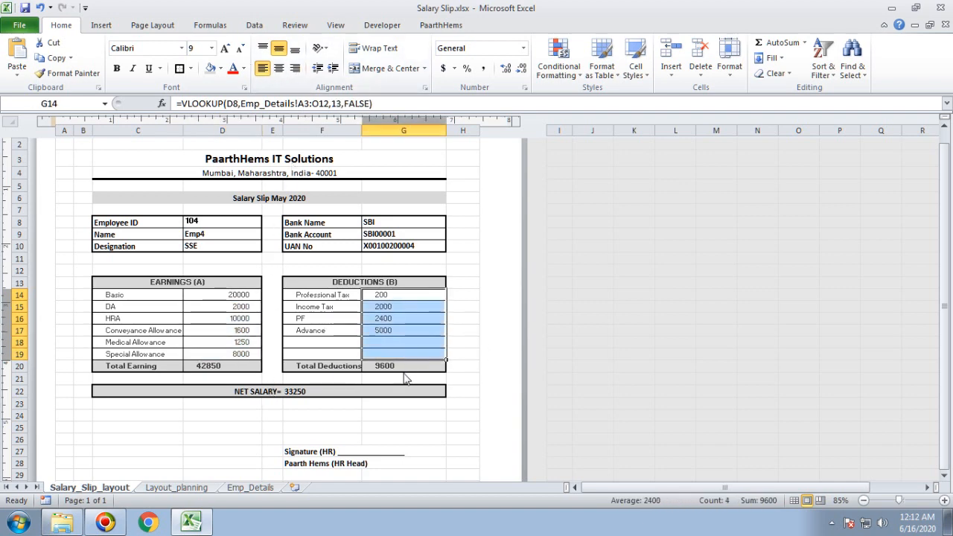
{"action": "left_click", "coordinate": [400, 367], "text": "shift"}
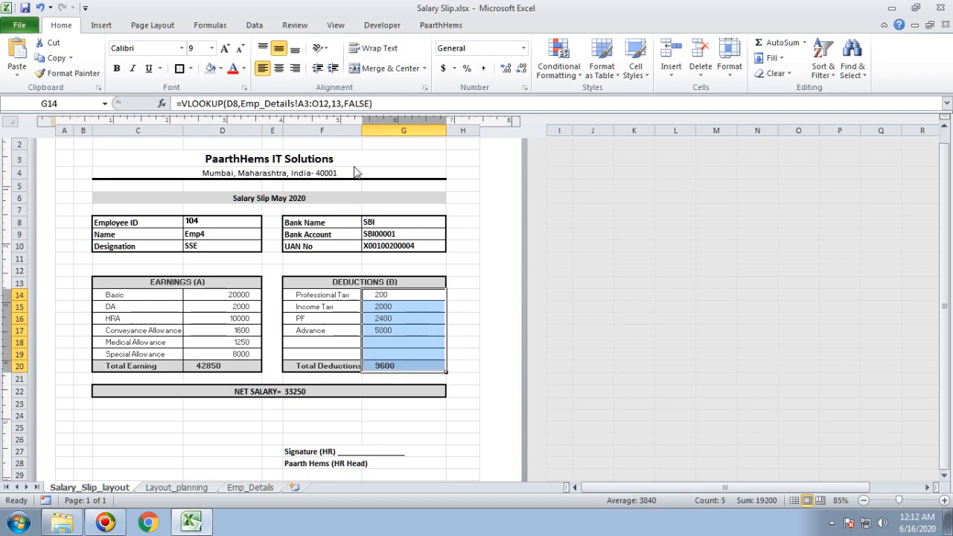
{"action": "left_click", "coordinate": [295, 68]}
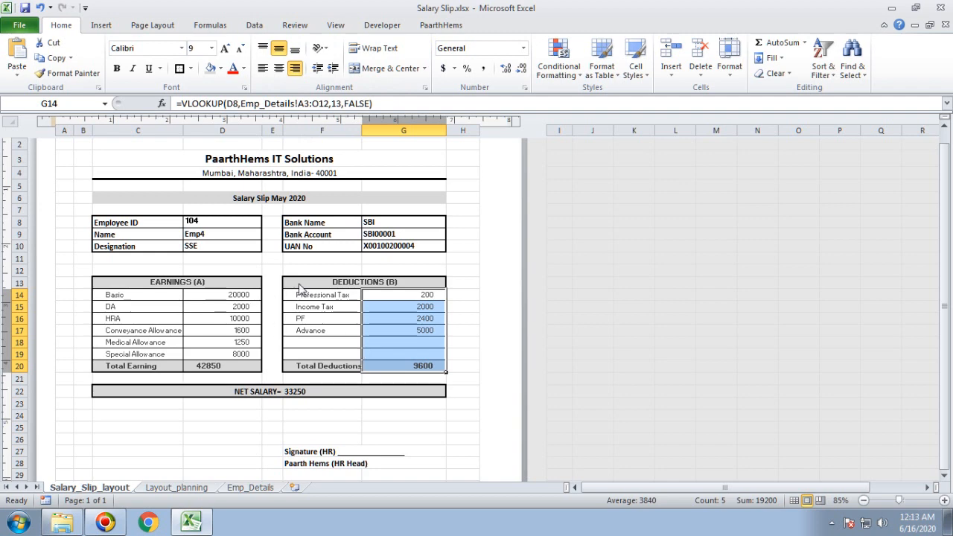
{"action": "left_click", "coordinate": [403, 427]}
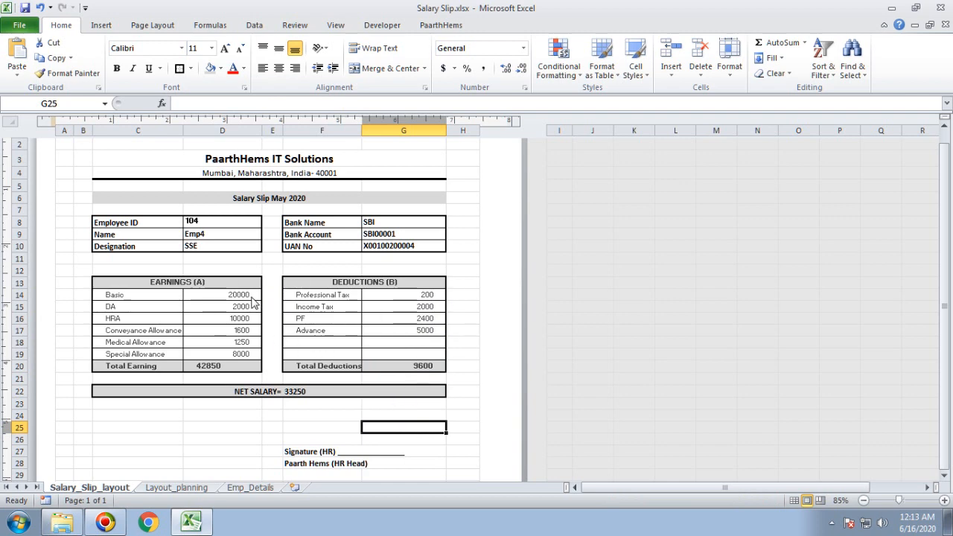
Choose employee ID 101 from the drop-down list in cell D8 of the salary slip.
{"action": "left_click", "coordinate": [227, 223]}
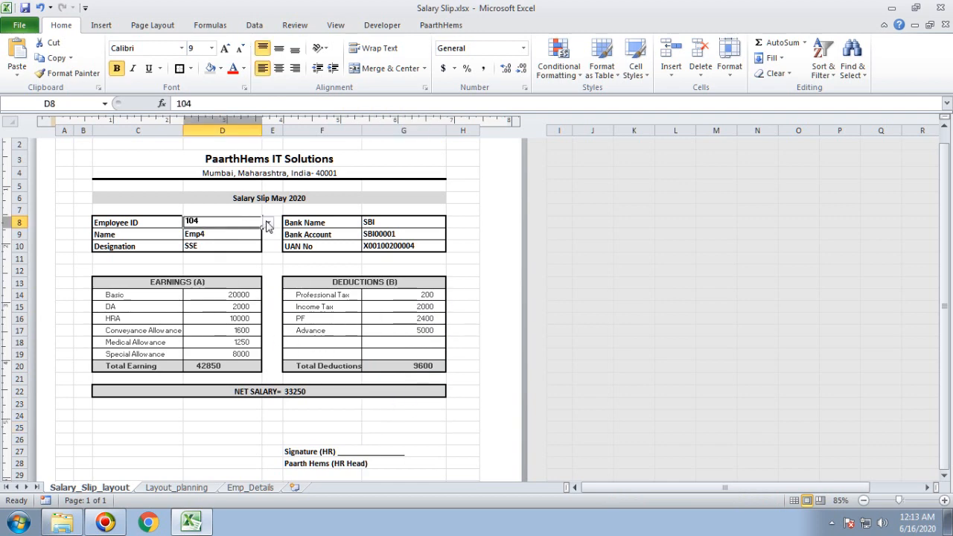
{"action": "left_click", "coordinate": [267, 225]}
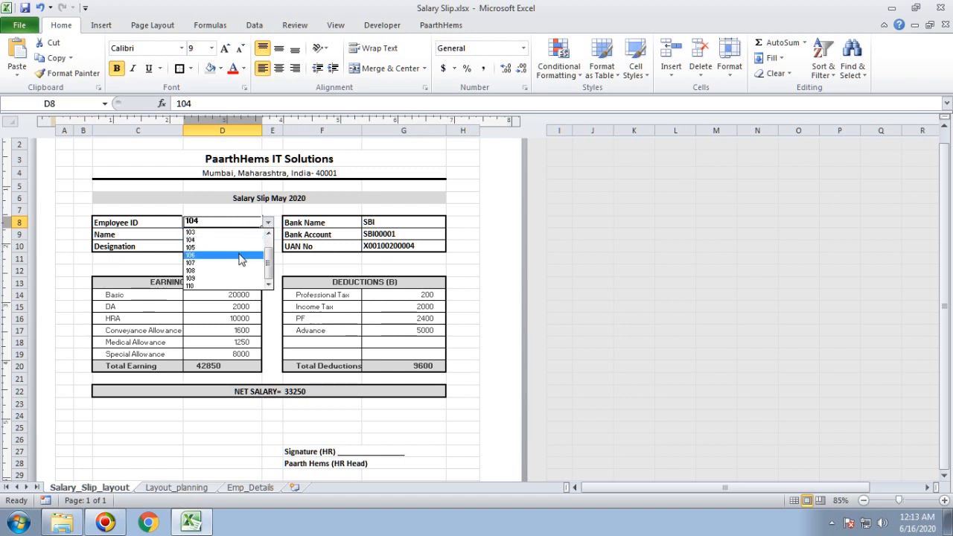
{"action": "scroll", "coordinate": [237, 249], "scroll_direction": "up", "scroll_amount": 2}
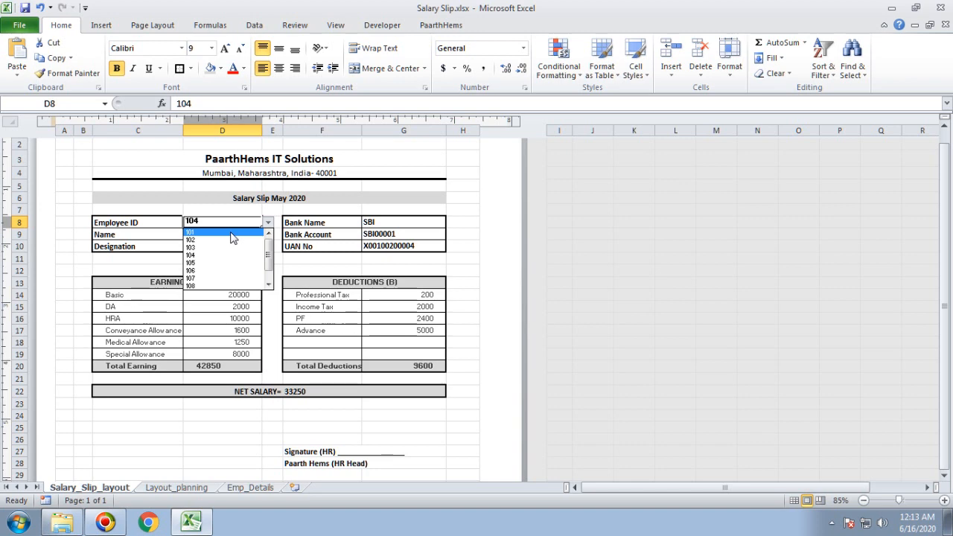
{"action": "left_click", "coordinate": [233, 238]}
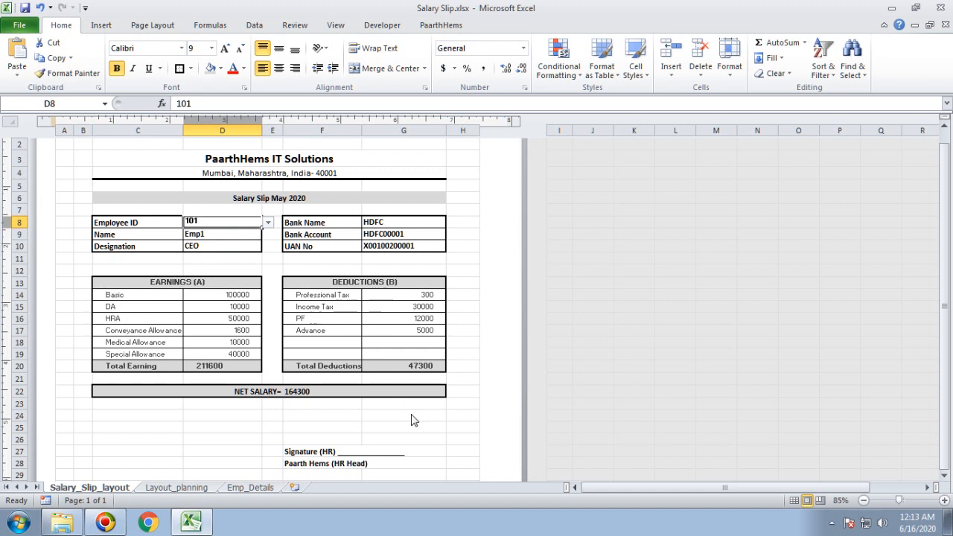
Examine the slip's Basic and deduction formulas and the Professional Tax and Income Tax entries on the Emp_Details sheet, returning to the slip.
{"action": "left_click", "coordinate": [254, 298]}
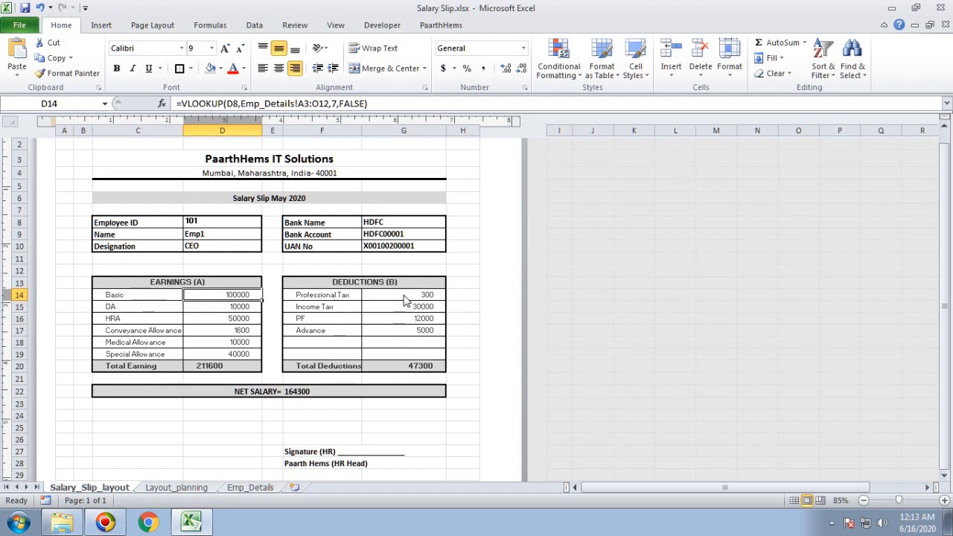
{"action": "left_click_drag", "start_coordinate": [412, 295], "coordinate": [409, 338]}
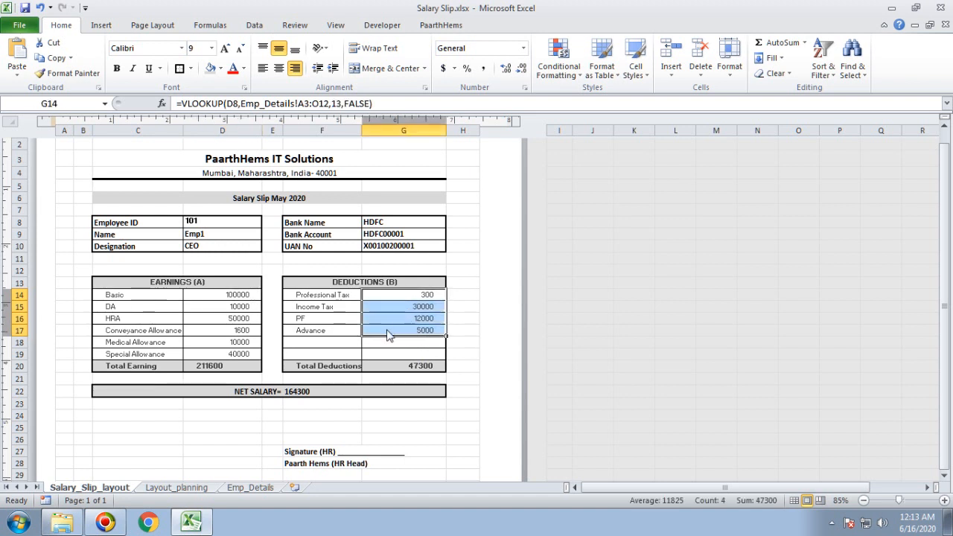
{"action": "left_click", "coordinate": [400, 311]}
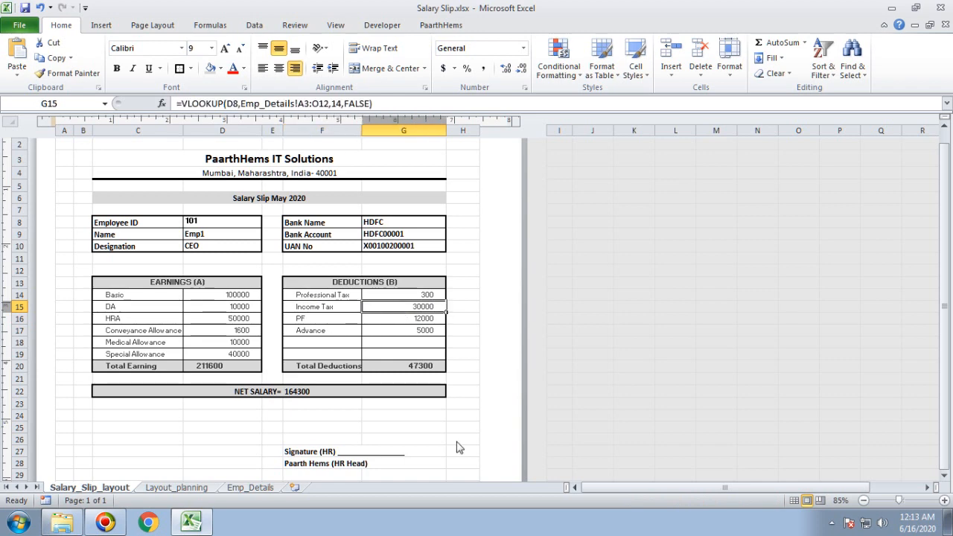
{"action": "left_click", "coordinate": [255, 491]}
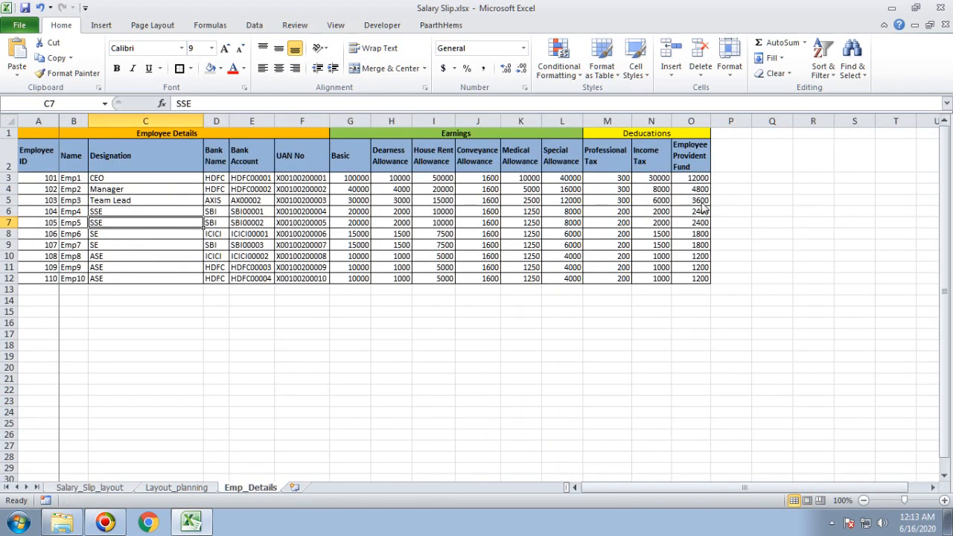
{"action": "left_click", "coordinate": [618, 212]}
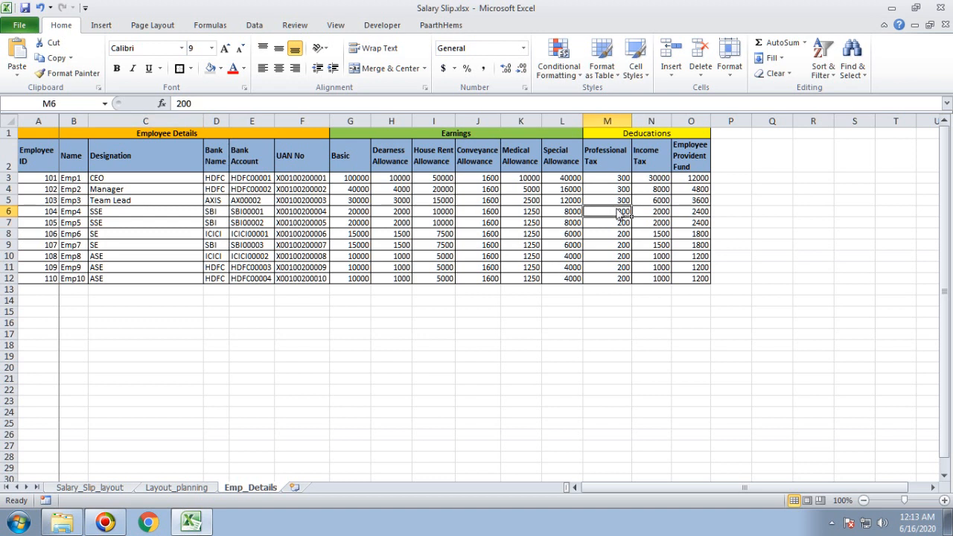
{"action": "left_click", "coordinate": [659, 193]}
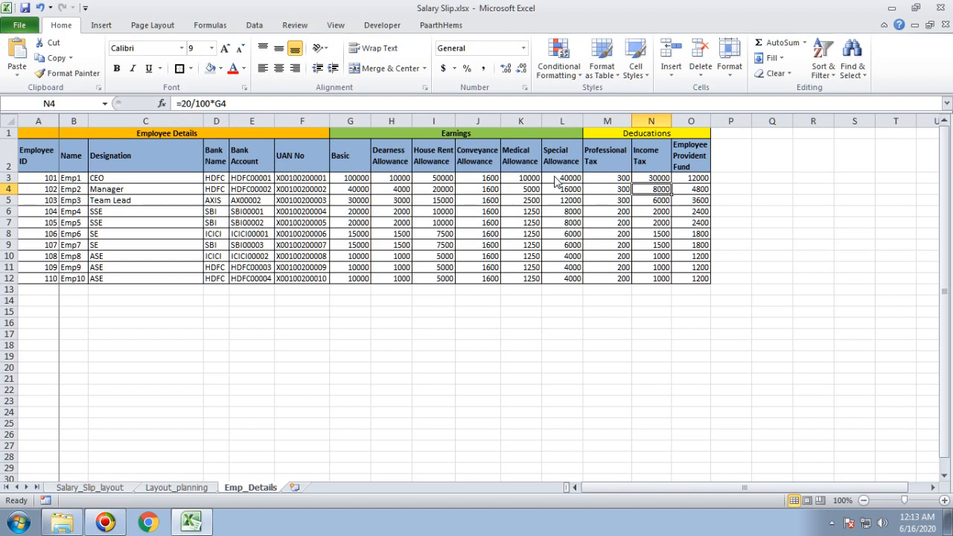
{"action": "left_click", "coordinate": [651, 180]}
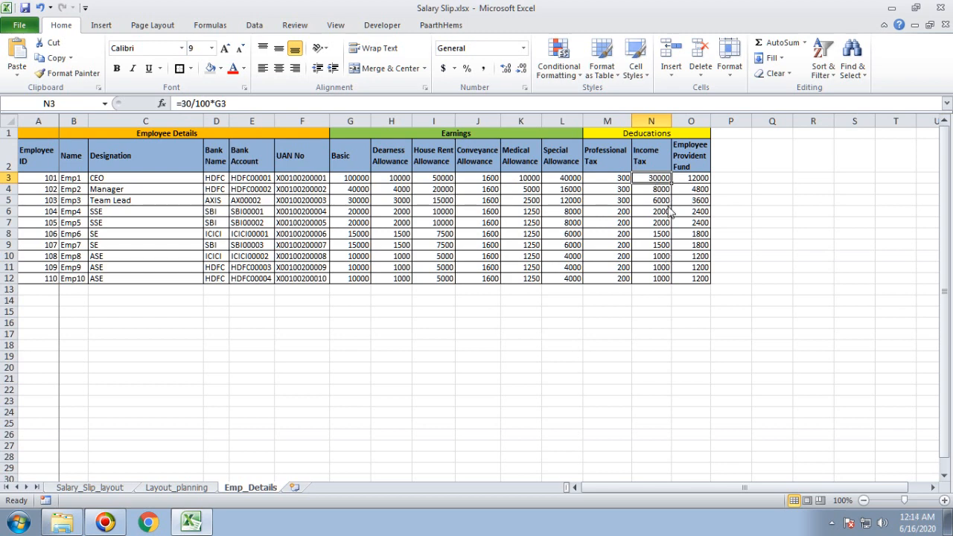
{"action": "left_click_drag", "start_coordinate": [660, 279], "coordinate": [664, 227]}
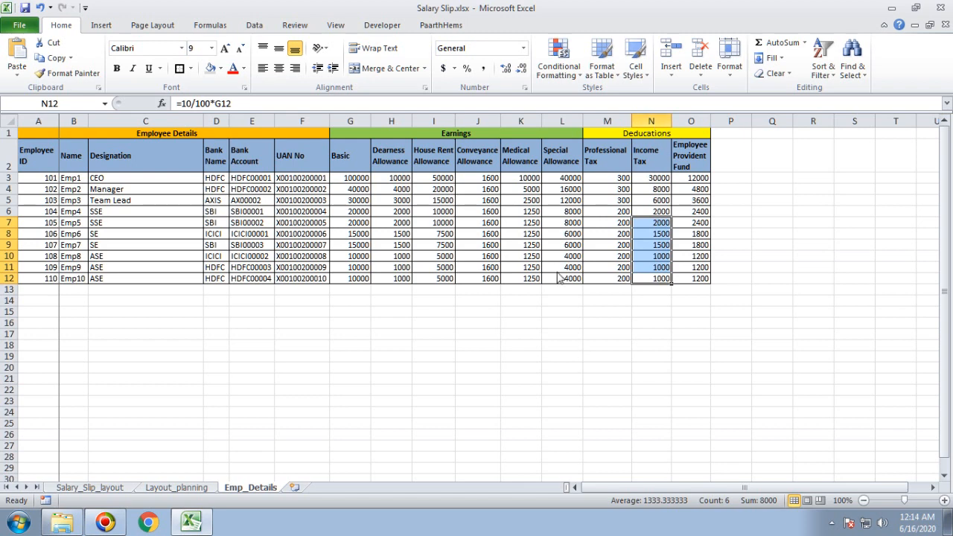
{"action": "left_click", "coordinate": [70, 487]}
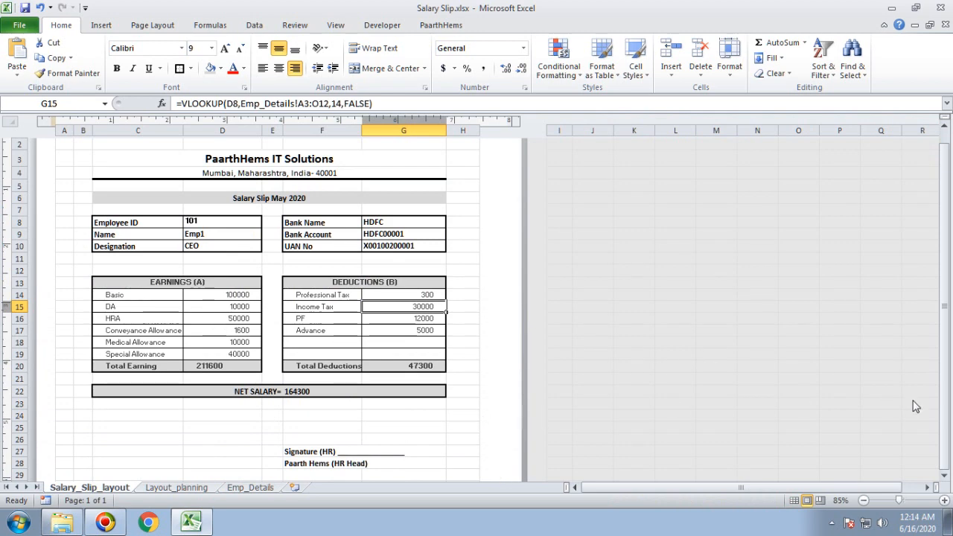
{"action": "left_click", "coordinate": [469, 396]}
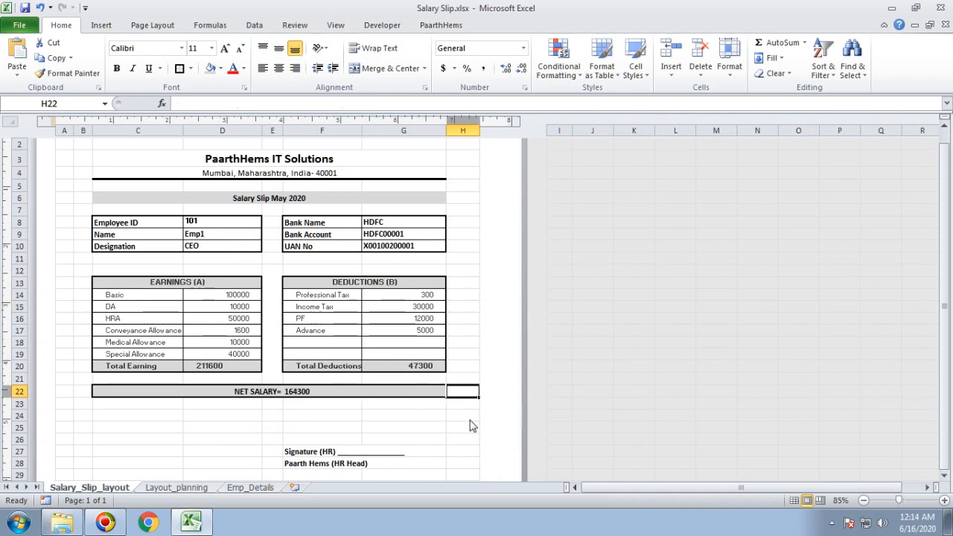
{"action": "left_click", "coordinate": [226, 225]}
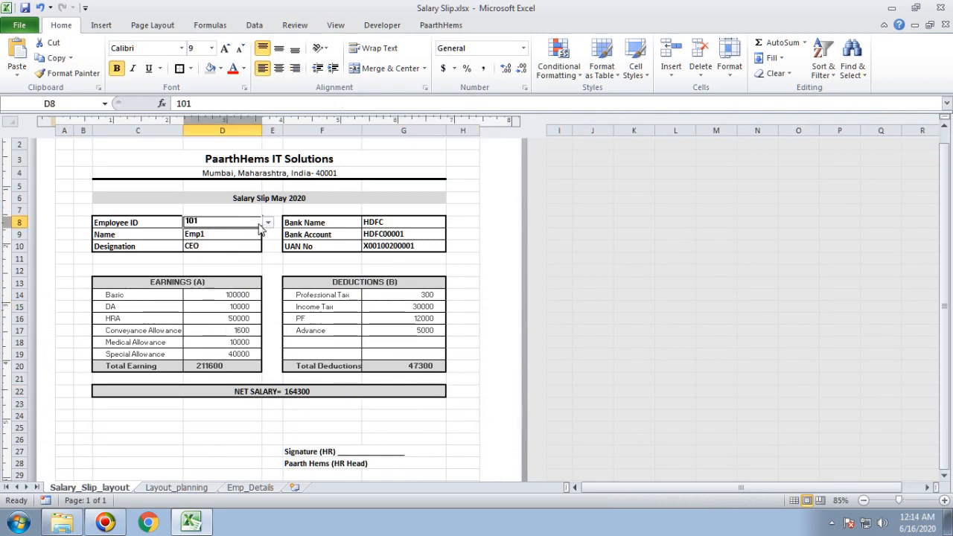
{"action": "left_click", "coordinate": [268, 222]}
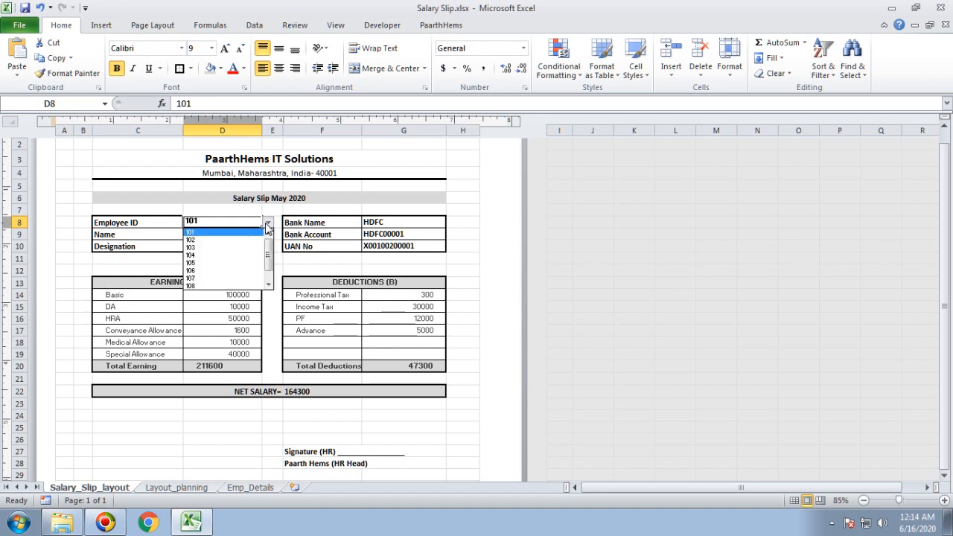
{"action": "left_click", "coordinate": [236, 368]}
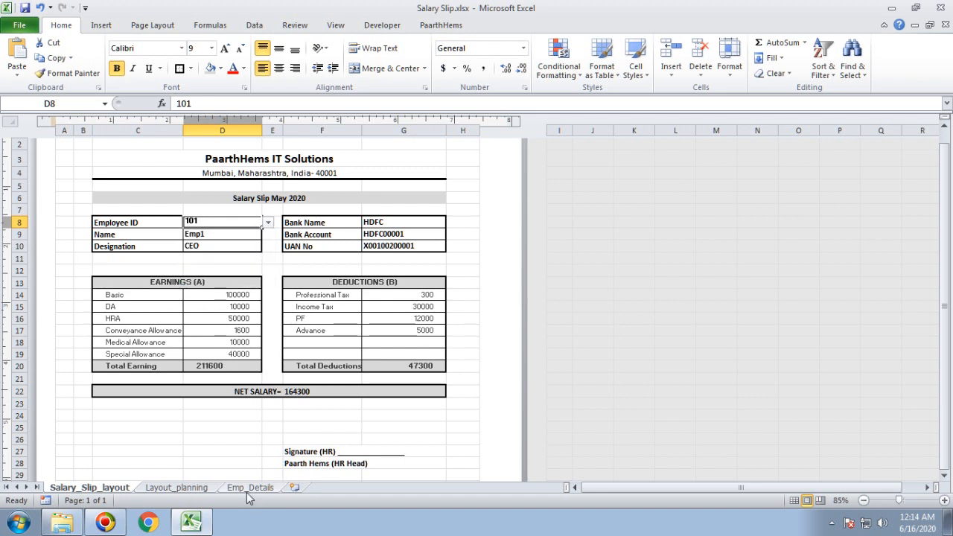
{"action": "left_click", "coordinate": [304, 202]}
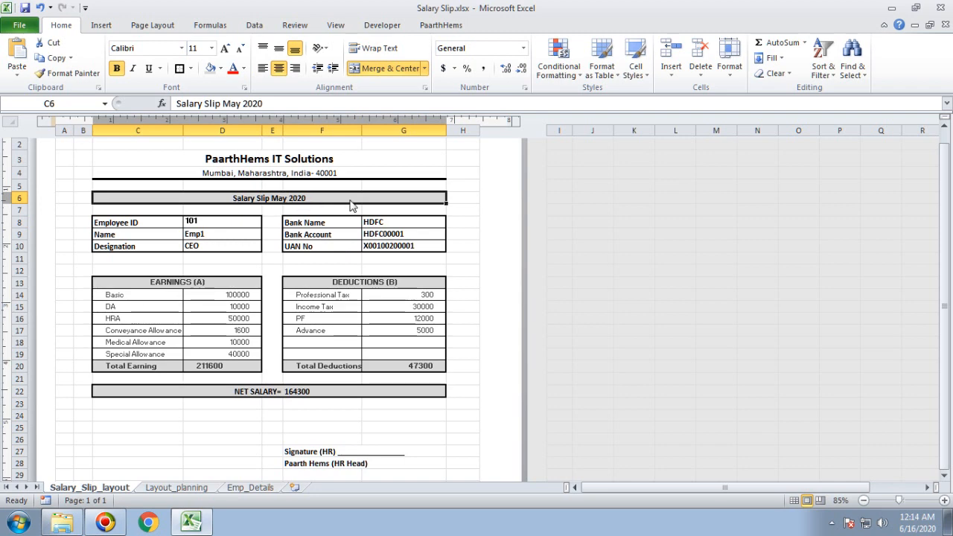
{"action": "double_click", "coordinate": [290, 203]}
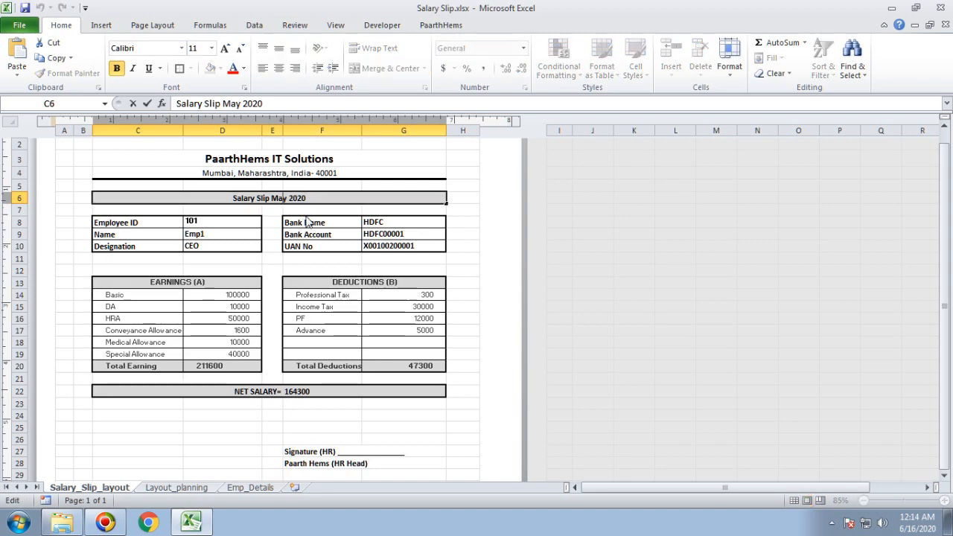
{"action": "left_click_drag", "start_coordinate": [286, 201], "coordinate": [272, 201]}
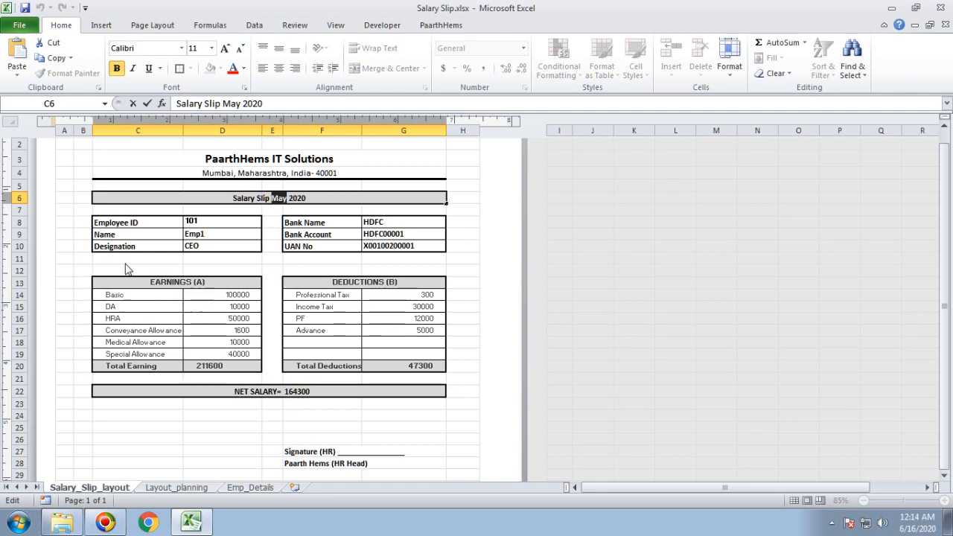
Enter the label "no Of Day Served" in cell C11, below Designation.
{"action": "left_click_drag", "start_coordinate": [133, 260], "coordinate": [175, 261]}
{"action": "double_click", "coordinate": [176, 261]}
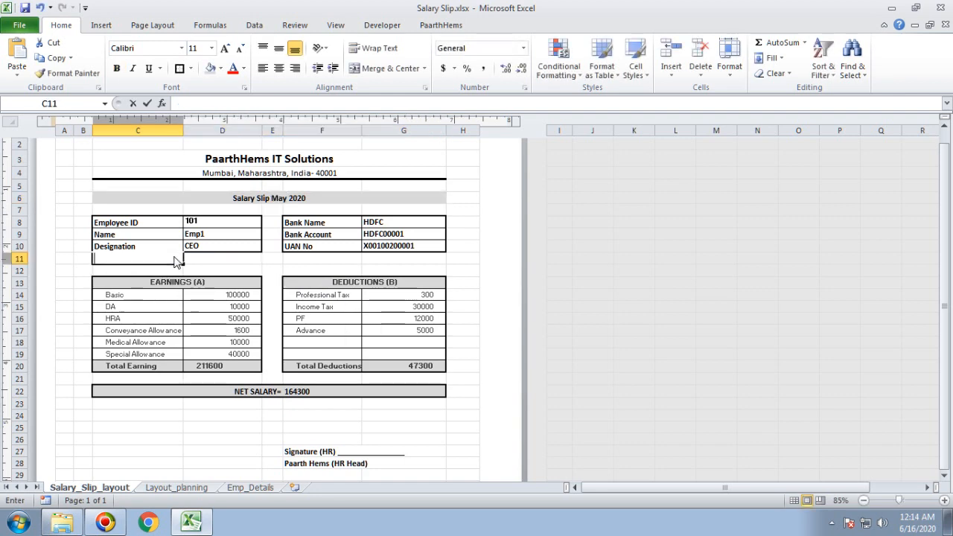
{"action": "type", "text": "no O"}
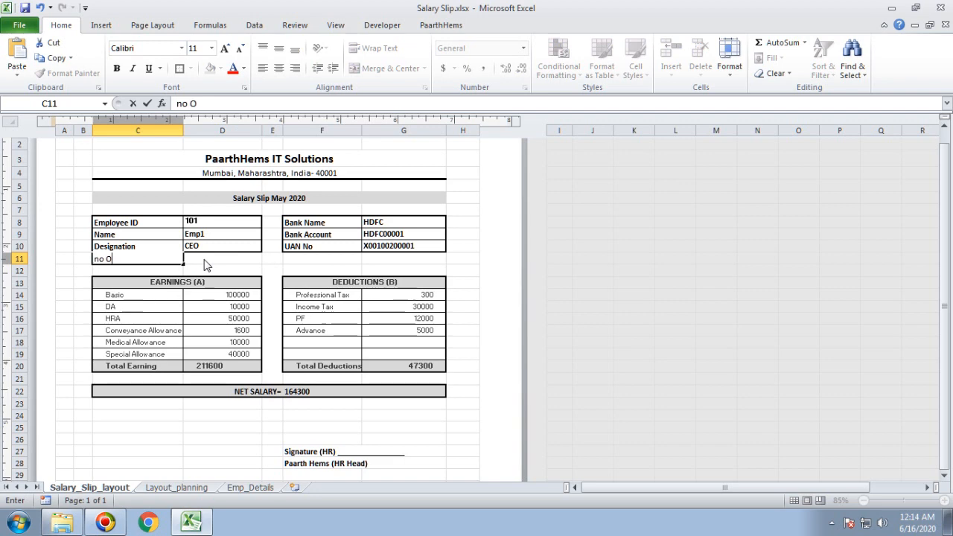
{"action": "type", "text": "f Day Serve"}
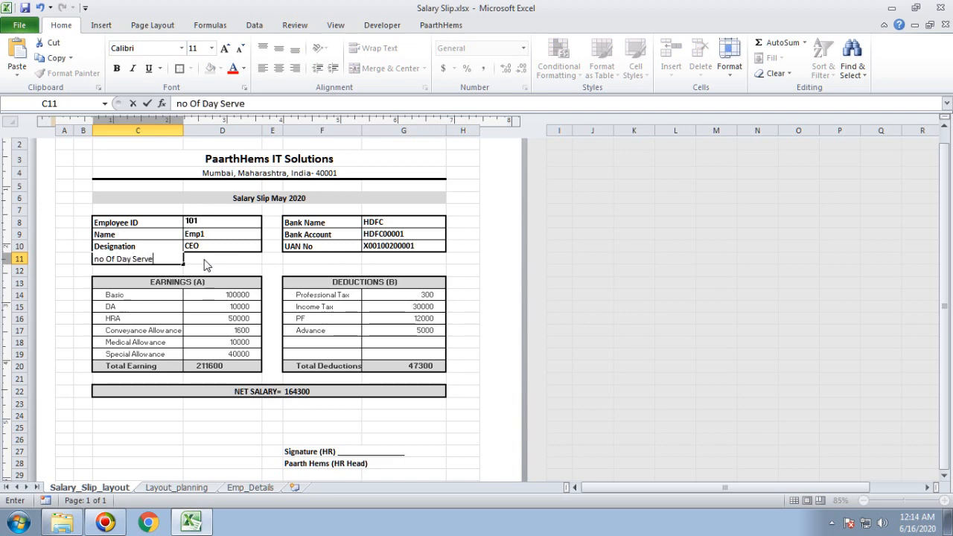
{"action": "type", "text": "d"}
{"action": "left_click", "coordinate": [206, 265]}
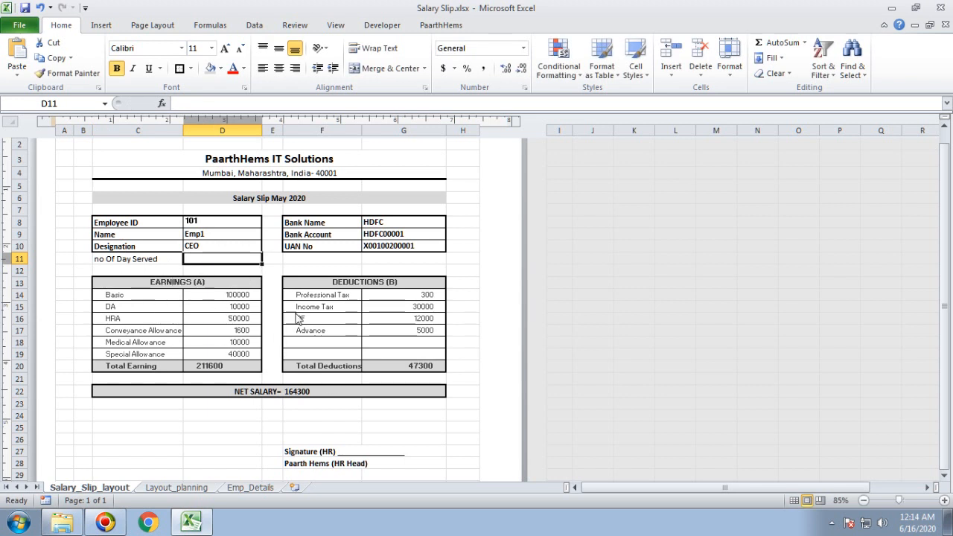
Clear the contents of C11:D11 below the Designation row.
{"action": "left_click", "coordinate": [121, 266]}
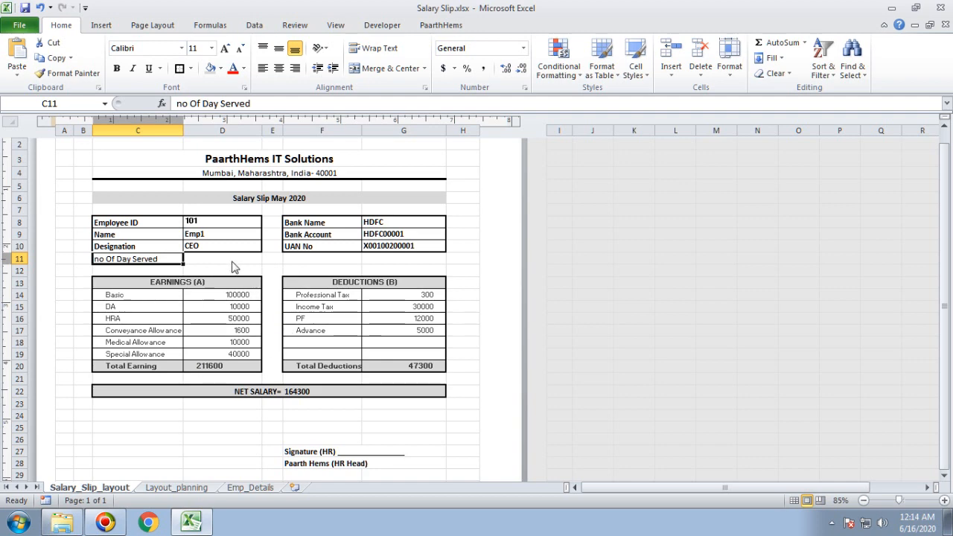
{"action": "key", "text": "shift+Right"}
{"action": "key", "text": "Delete"}
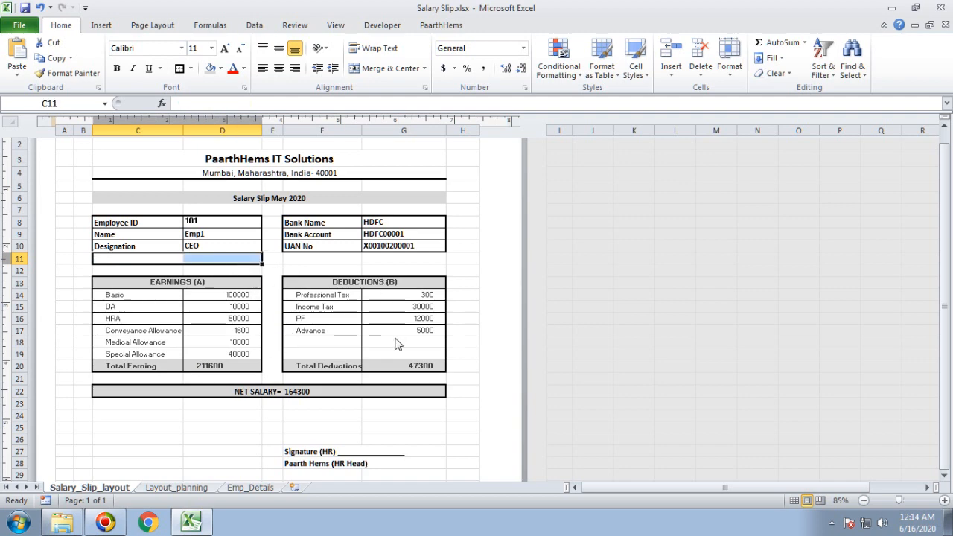
Set the Advance deduction amount in G17 to 0.
{"action": "left_click", "coordinate": [413, 332]}
{"action": "type", "text": "0"}
{"action": "key", "text": "Return"}
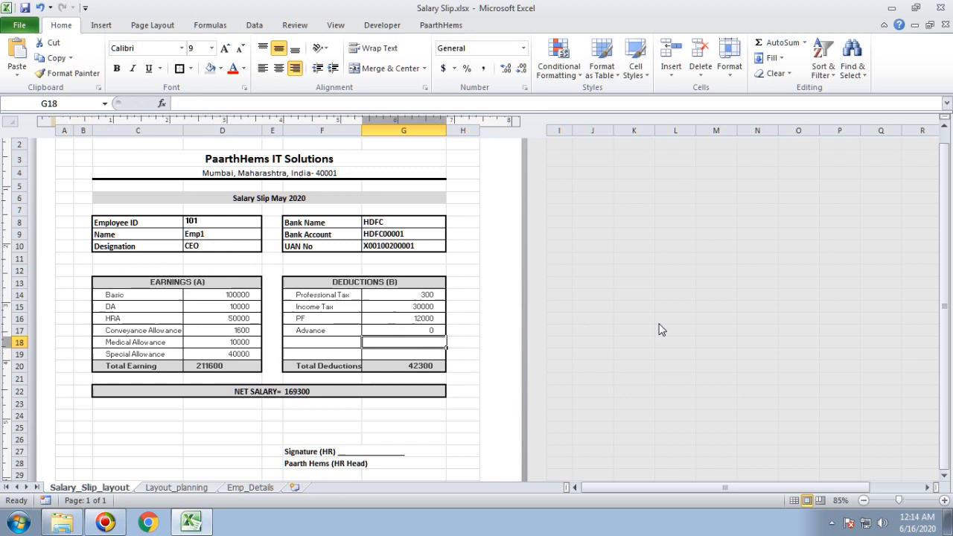
Review the salary slip's print preview and the list of available printers, and return to the sheet without printing.
{"action": "left_click", "coordinate": [434, 439]}
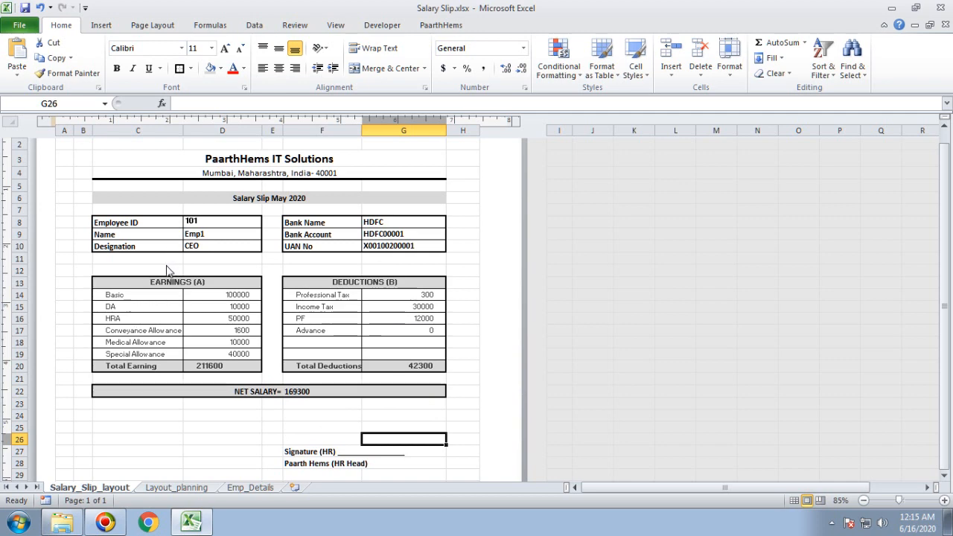
{"action": "left_click", "coordinate": [20, 25]}
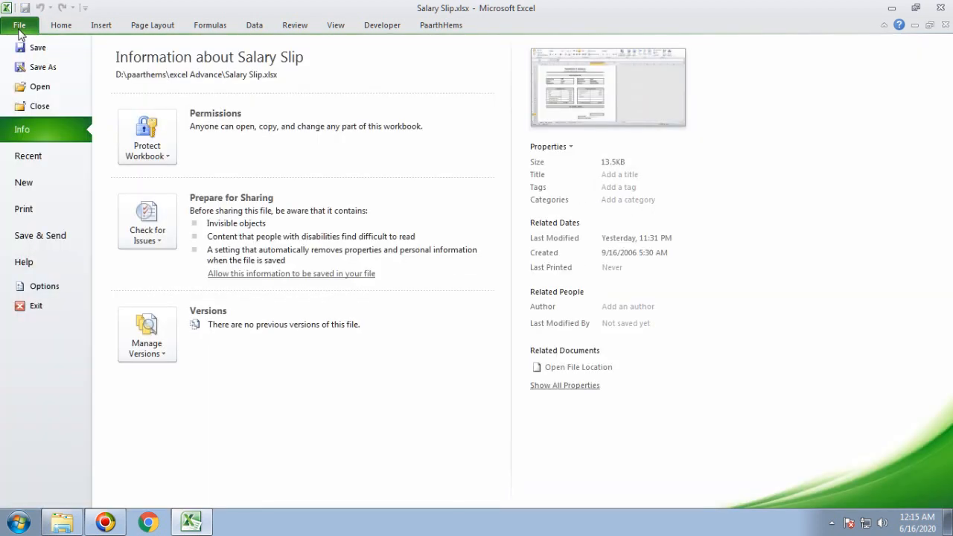
{"action": "left_click", "coordinate": [34, 219]}
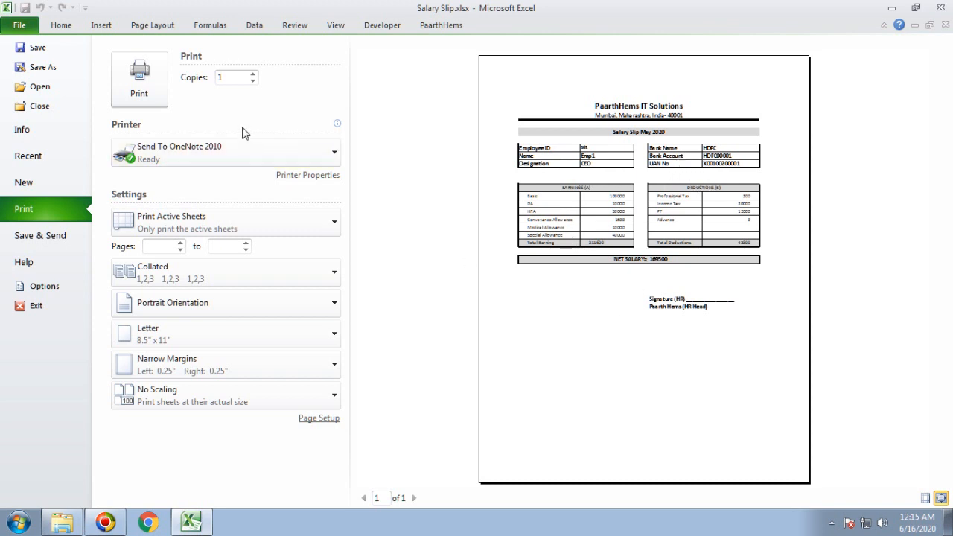
{"action": "left_click", "coordinate": [199, 148]}
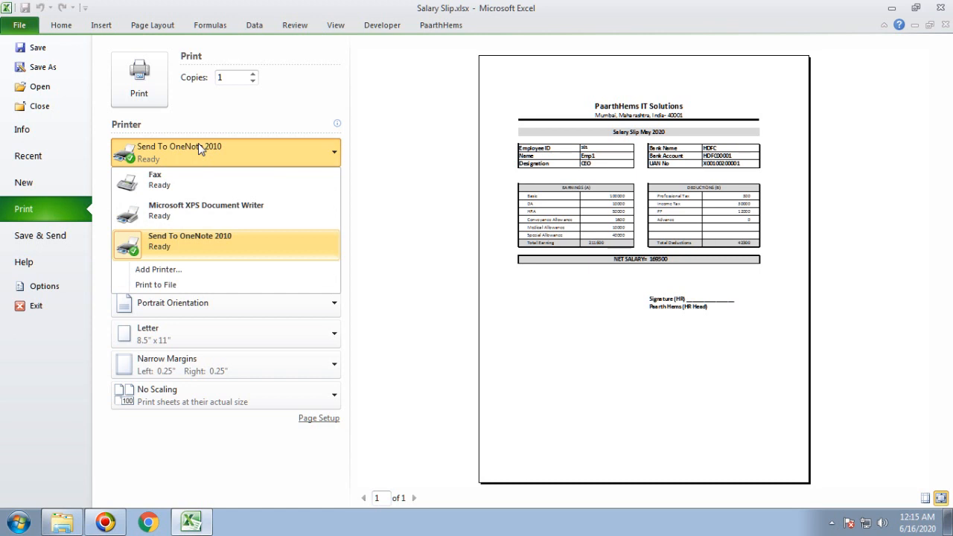
{"action": "left_click", "coordinate": [399, 260]}
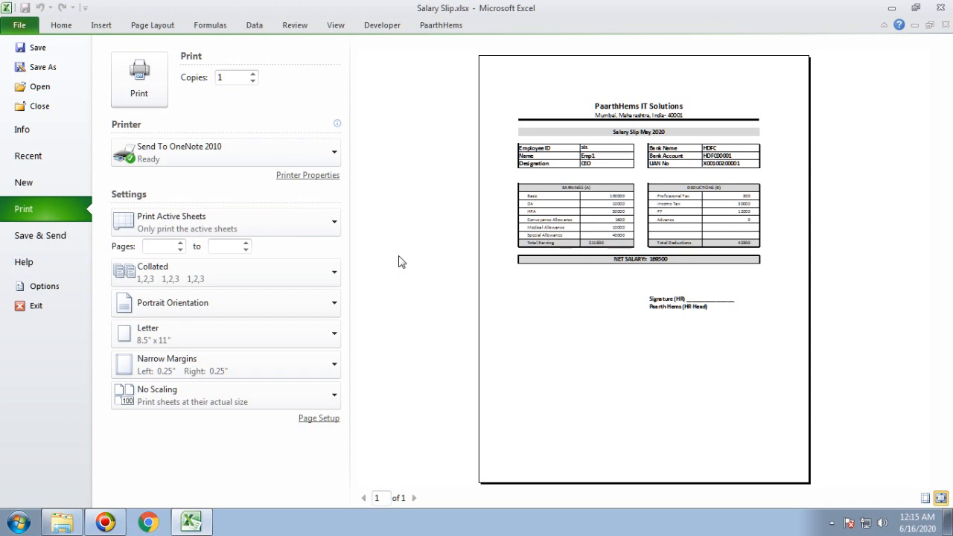
{"action": "left_click", "coordinate": [242, 162]}
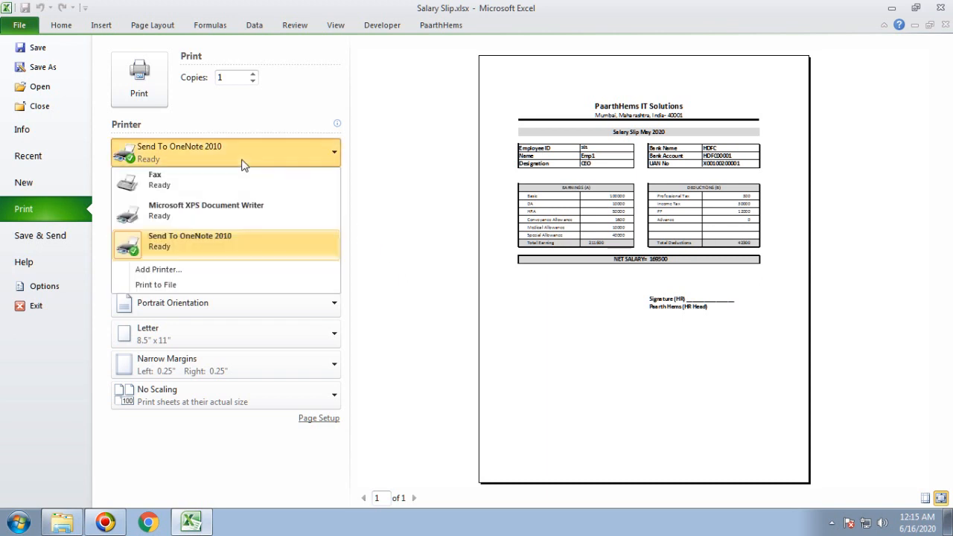
{"action": "left_click", "coordinate": [216, 121]}
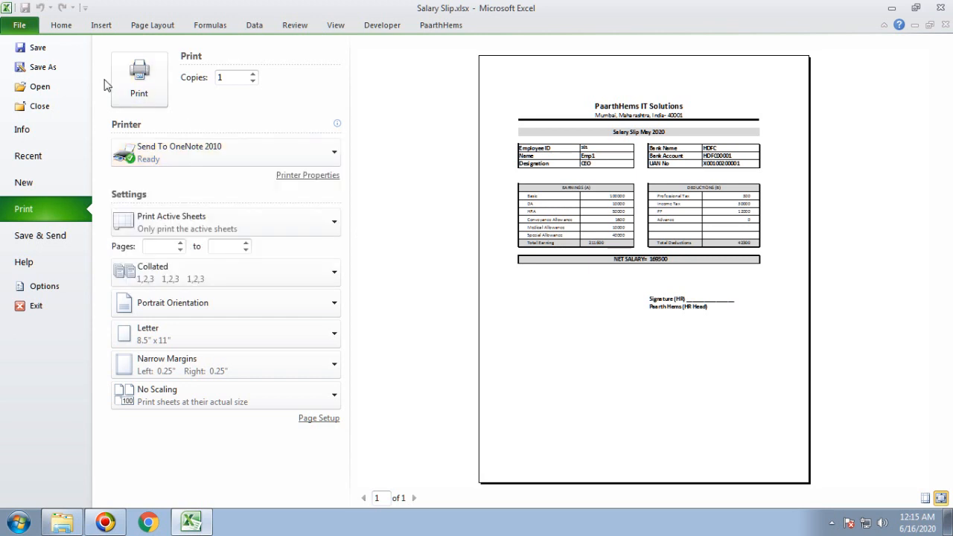
{"action": "key", "text": "Escape"}
Save the salary slip as the PDF file Salary Slip.pdf in the excel Advance folder and open it after publishing.
{"action": "key", "text": "F12"}
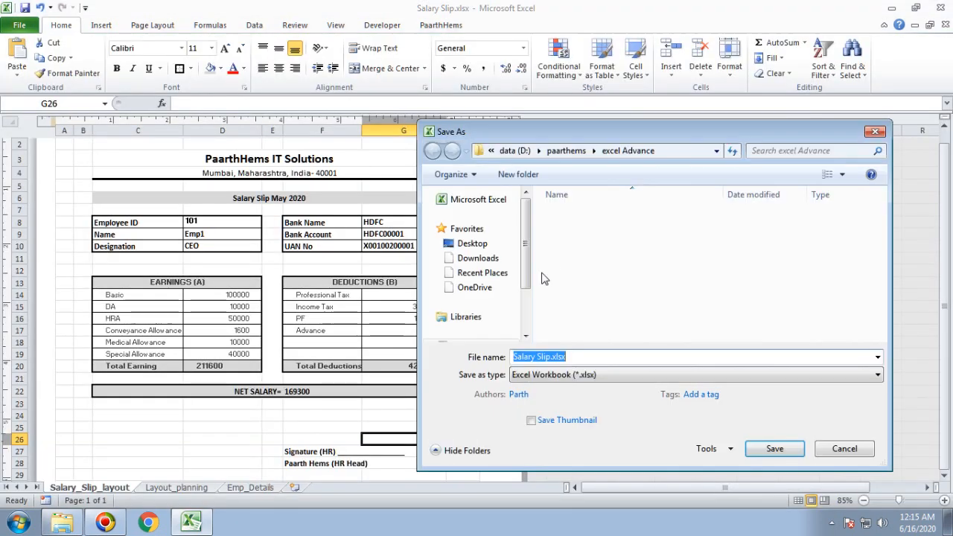
{"action": "left_click", "coordinate": [608, 369]}
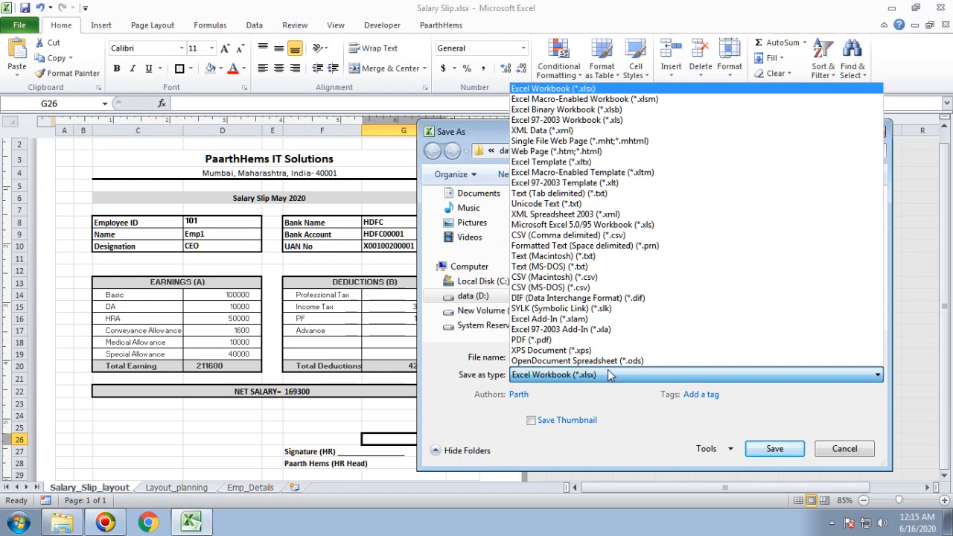
{"action": "left_click", "coordinate": [570, 341]}
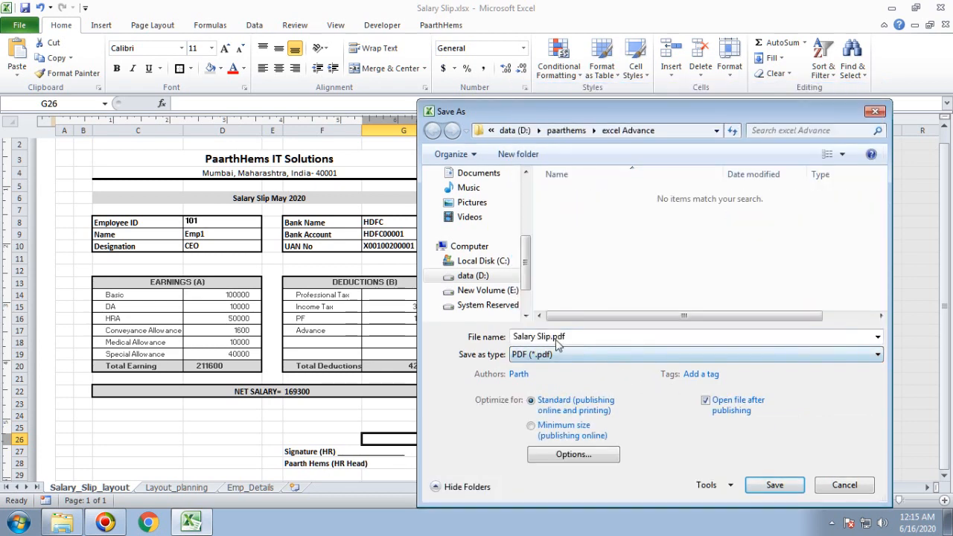
{"action": "left_click", "coordinate": [788, 492]}
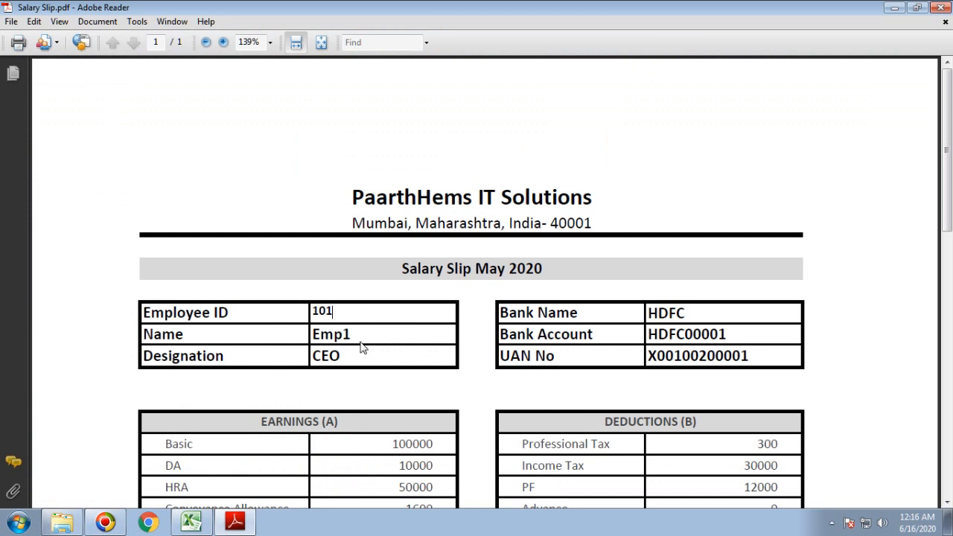
Examine the whole exported salary slip PDF, view it at 100%, and return to the workbook.
{"action": "scroll", "coordinate": [362, 348], "scroll_direction": "down", "scroll_amount": 2}
{"action": "scroll", "coordinate": [361, 348], "scroll_direction": "down", "scroll_amount": 1}
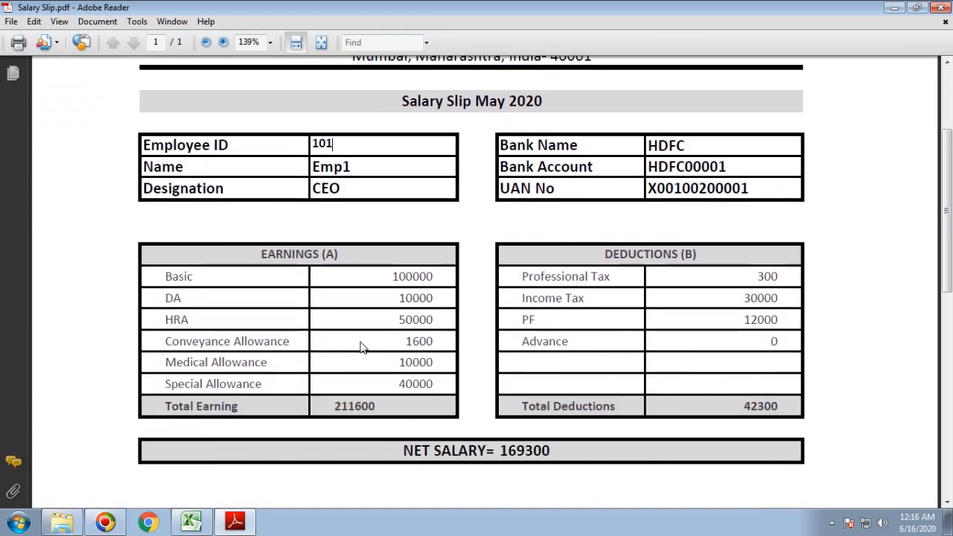
{"action": "scroll", "coordinate": [361, 348], "scroll_direction": "down", "scroll_amount": 5}
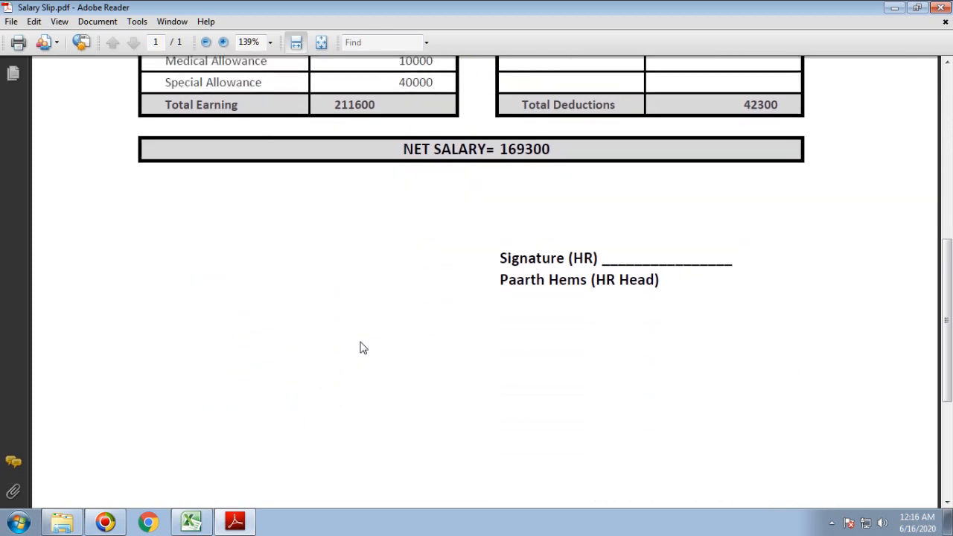
{"action": "scroll", "coordinate": [362, 348], "scroll_direction": "down", "scroll_amount": 3}
{"action": "scroll", "coordinate": [361, 348], "scroll_direction": "up", "scroll_amount": 7}
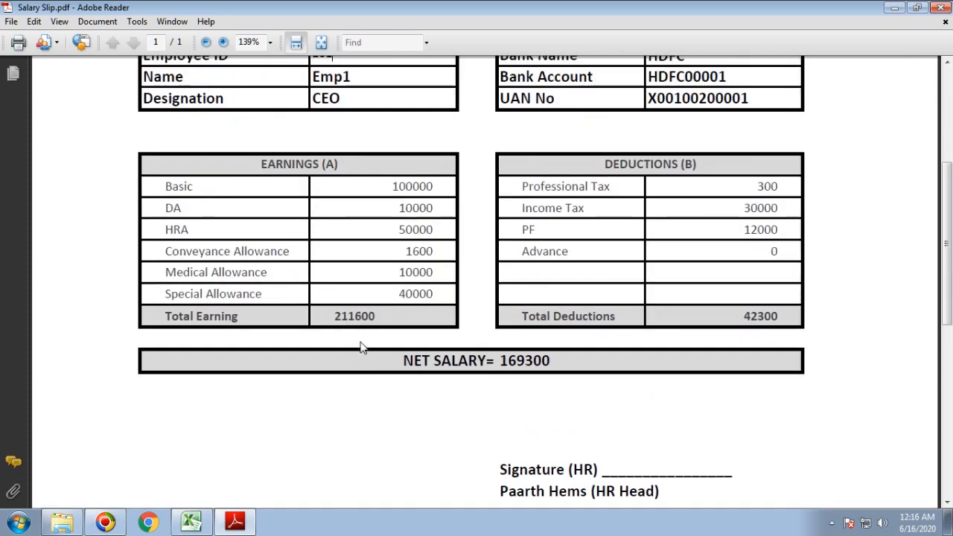
{"action": "scroll", "coordinate": [361, 348], "scroll_direction": "up", "scroll_amount": 4}
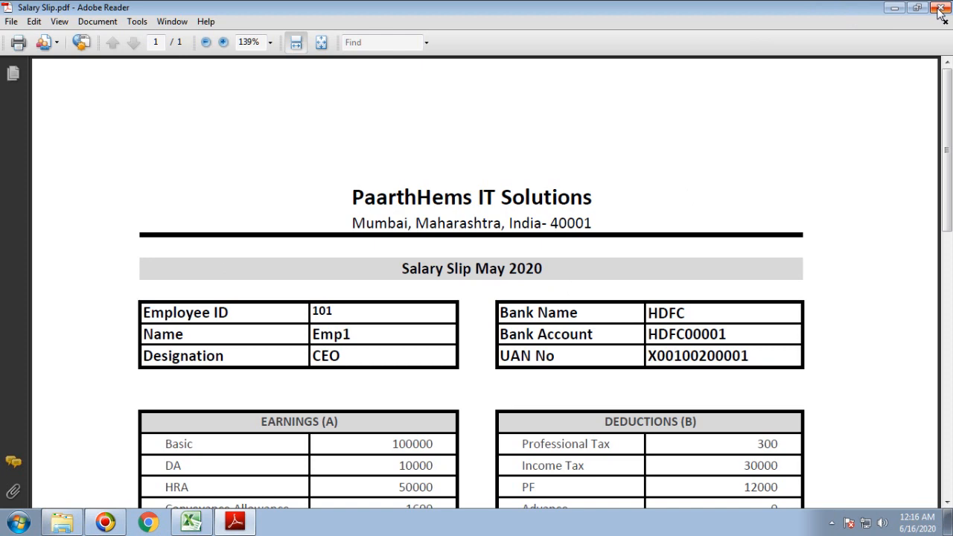
{"action": "left_click", "coordinate": [206, 42]}
{"action": "left_click", "coordinate": [205, 41]}
{"action": "scroll", "coordinate": [365, 250], "scroll_direction": "down", "scroll_amount": 2}
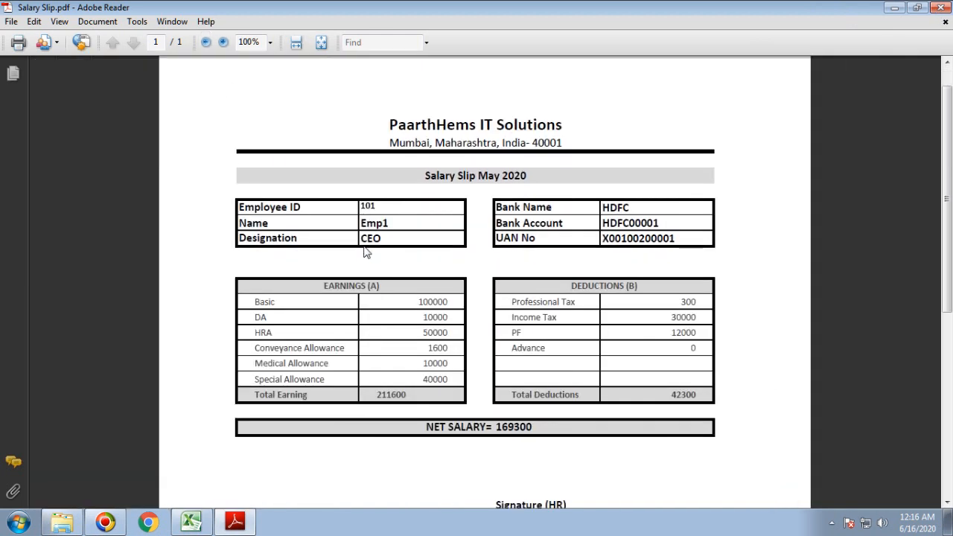
{"action": "left_click", "coordinate": [894, 7]}
Explore the border line styles available for the employee details block C8:D10.
{"action": "left_click", "coordinate": [301, 285]}
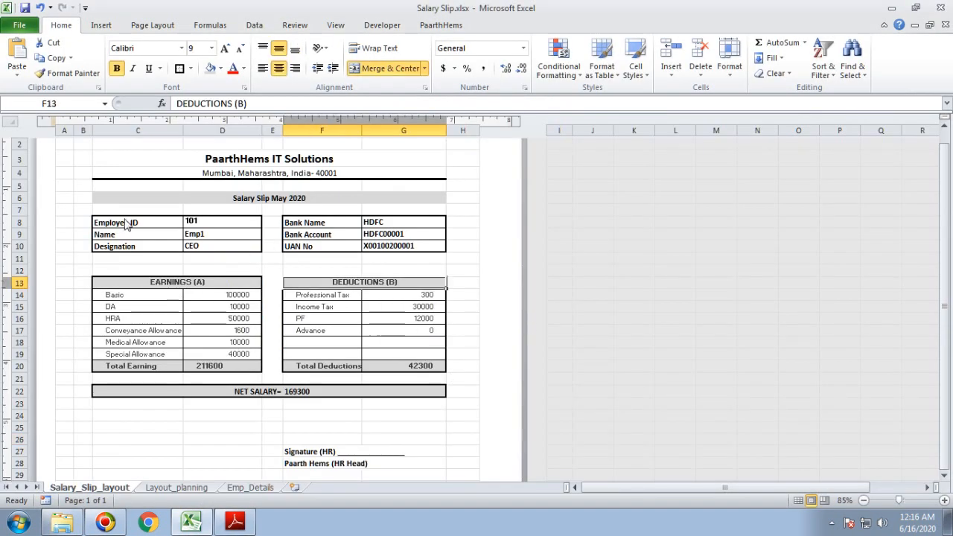
{"action": "left_click_drag", "start_coordinate": [117, 225], "coordinate": [224, 248]}
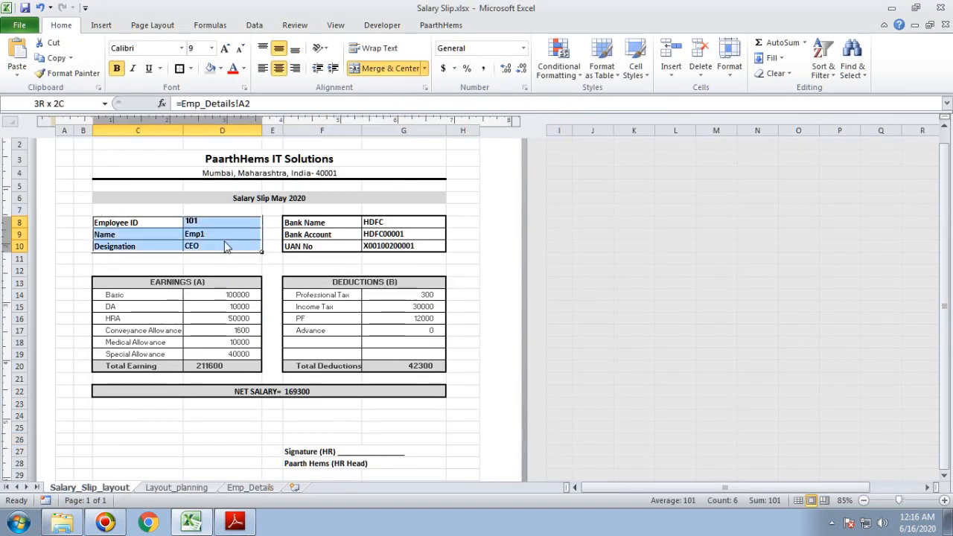
{"action": "left_click", "coordinate": [191, 68]}
{"action": "mouse_move", "coordinate": [266, 381]}
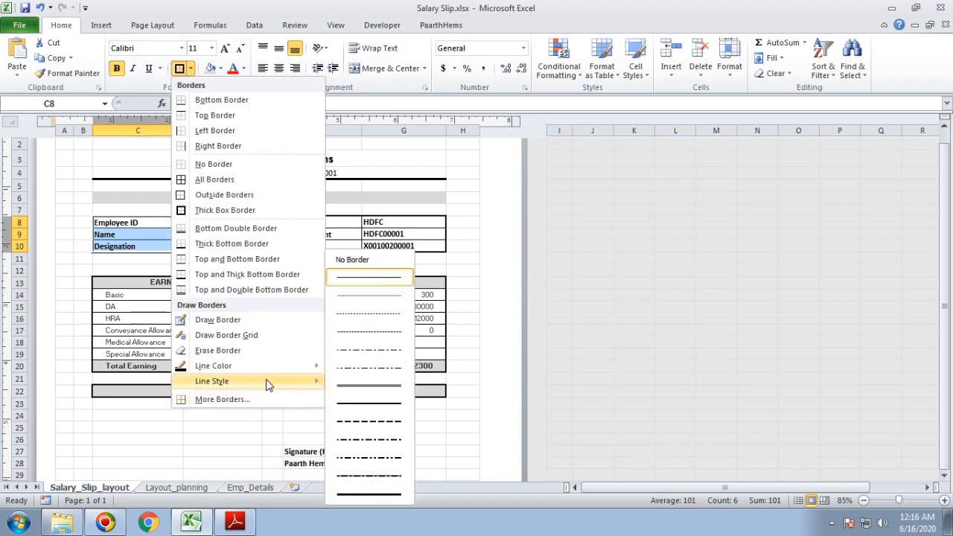
{"action": "left_click", "coordinate": [356, 405]}
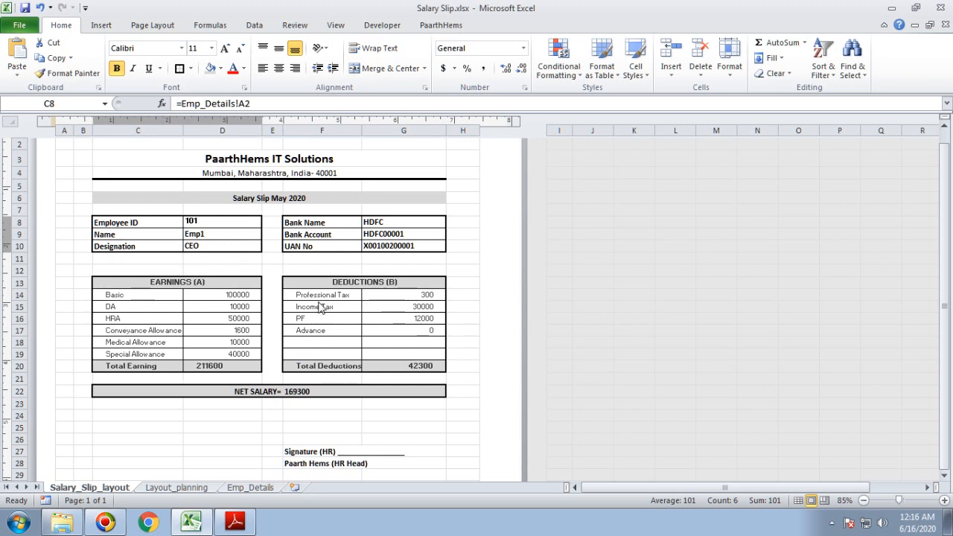
{"action": "left_click", "coordinate": [403, 443]}
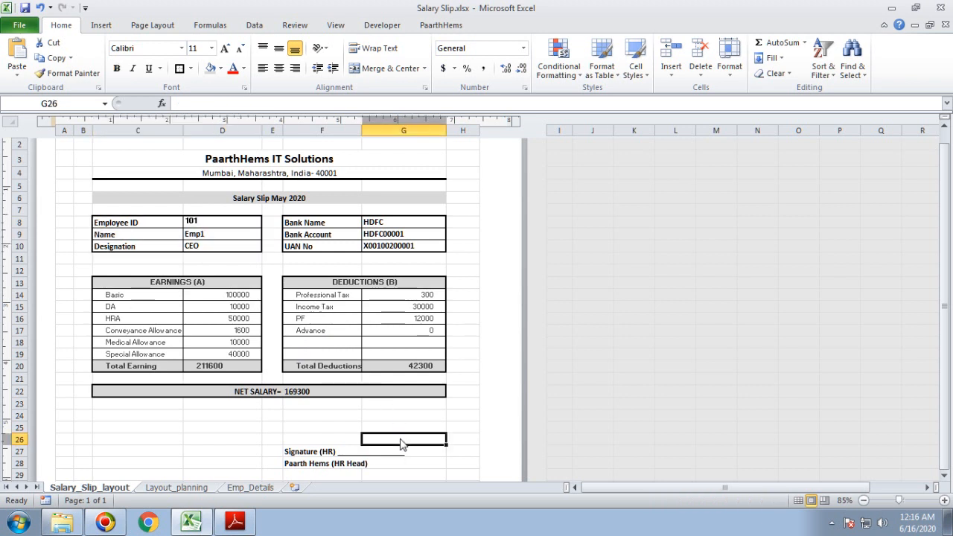
Preview fill colours for the "Salary Slip May 2020" heading bar in row 6 without applying one.
{"action": "left_click", "coordinate": [272, 310]}
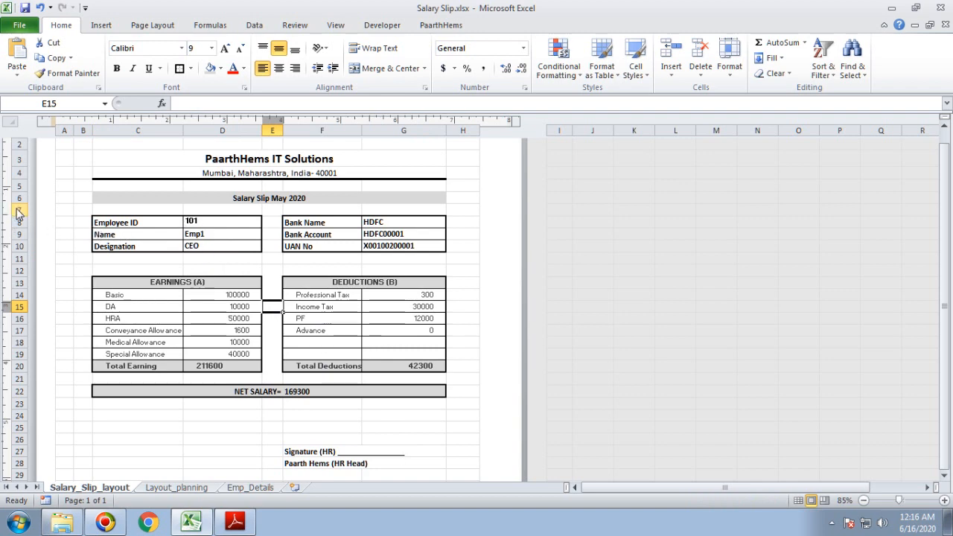
{"action": "left_click", "coordinate": [210, 201]}
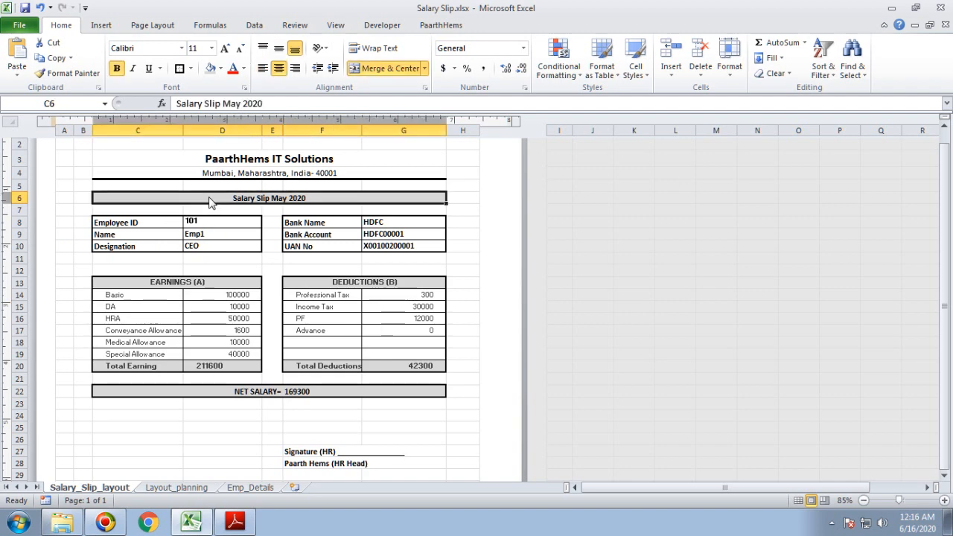
{"action": "left_click", "coordinate": [220, 68]}
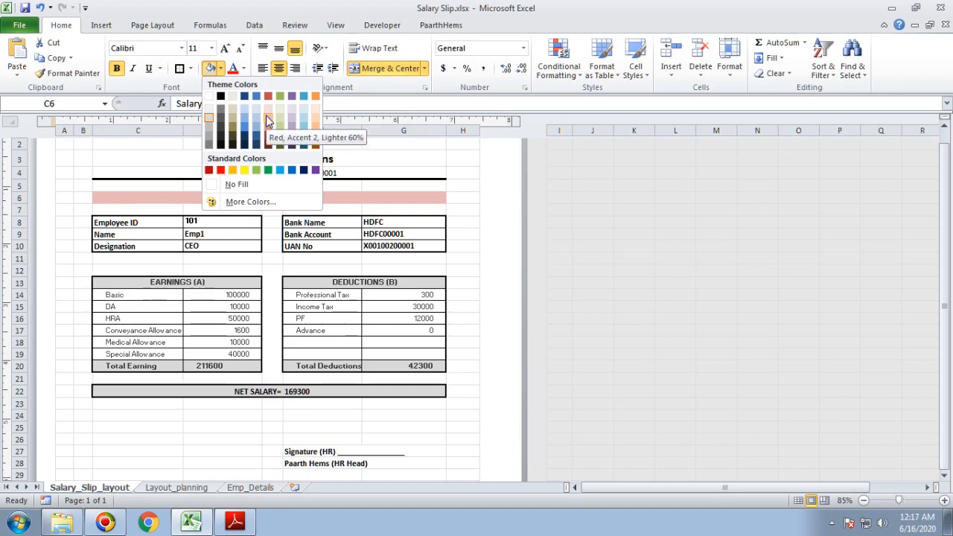
{"action": "left_click", "coordinate": [214, 197]}
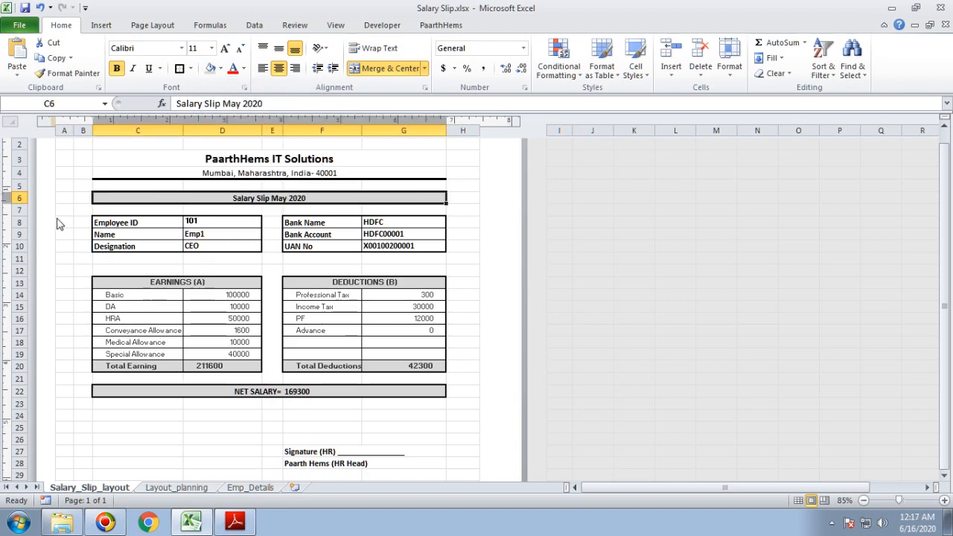
{"action": "left_click", "coordinate": [170, 189]}
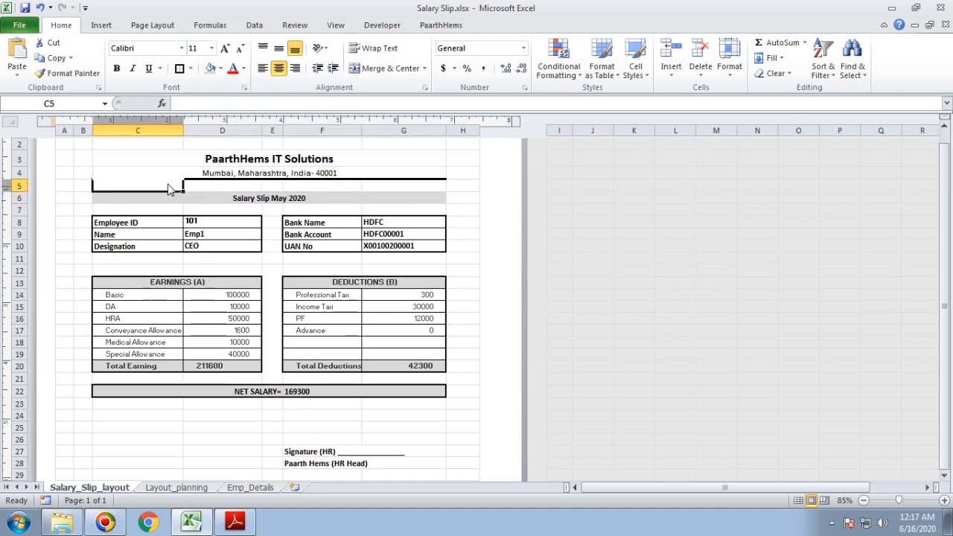
{"action": "left_click", "coordinate": [326, 222]}
Insert two blank rows between the company address and the "Salary Slip May 2020" heading.
{"action": "left_click", "coordinate": [22, 187]}
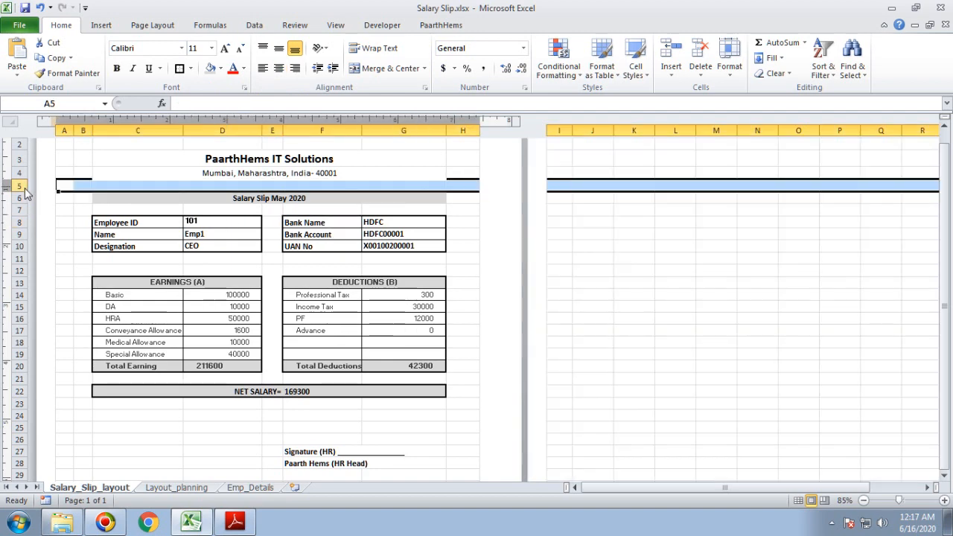
{"action": "right_click", "coordinate": [22, 187]}
{"action": "left_click", "coordinate": [84, 280]}
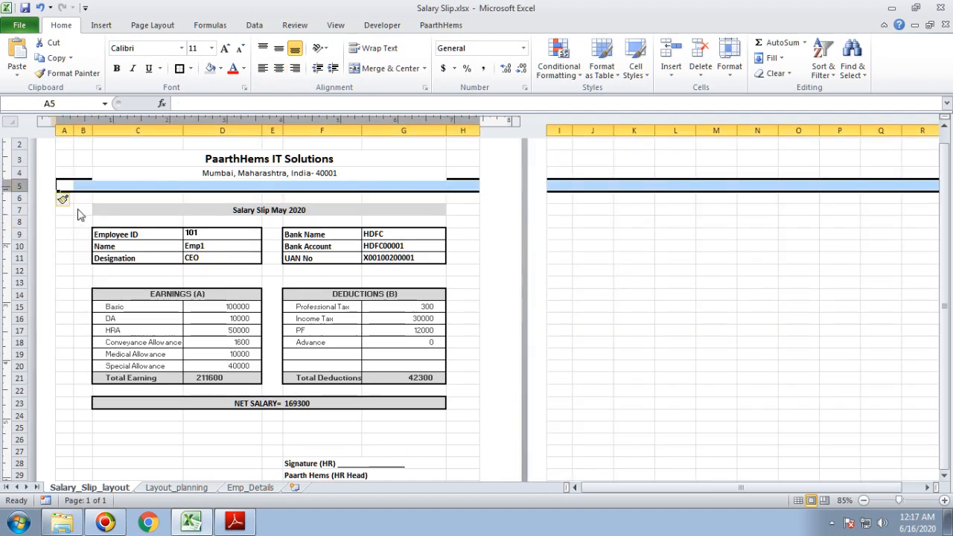
{"action": "right_click", "coordinate": [22, 187]}
{"action": "left_click", "coordinate": [277, 283]}
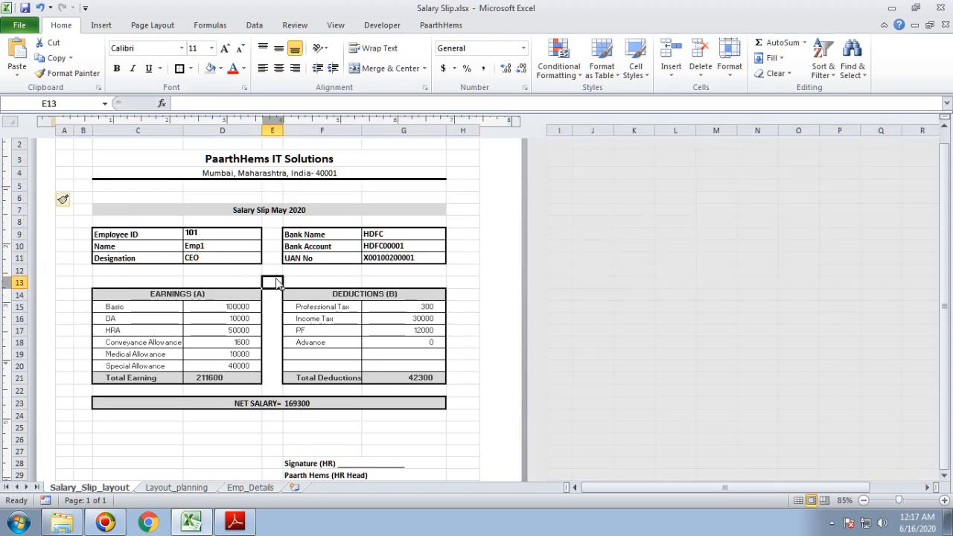
{"action": "right_click", "coordinate": [24, 198]}
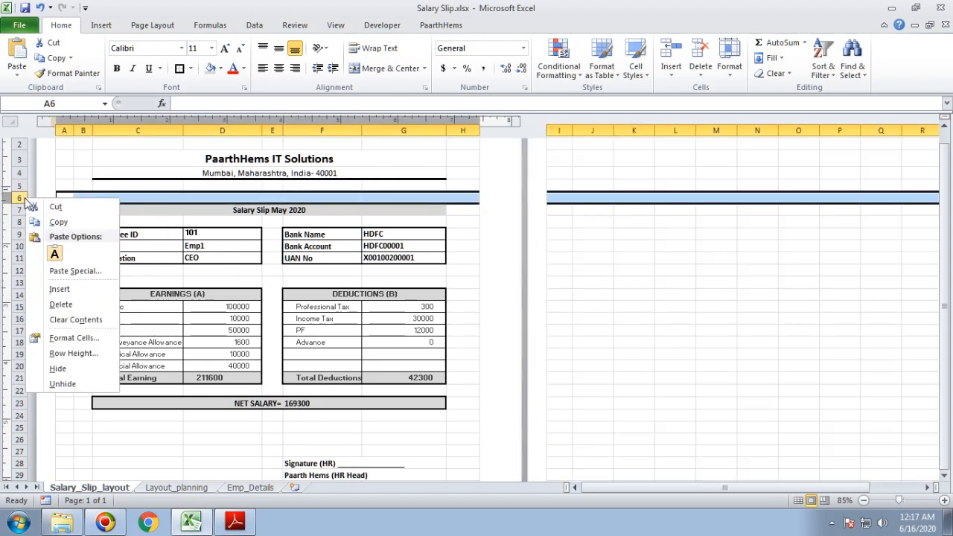
{"action": "left_click", "coordinate": [78, 291]}
{"action": "left_click", "coordinate": [315, 295]}
Insert a blank row at row 2, above the company name.
{"action": "scroll", "coordinate": [267, 315], "scroll_direction": "up", "scroll_amount": 1, "text": "ctrl"}
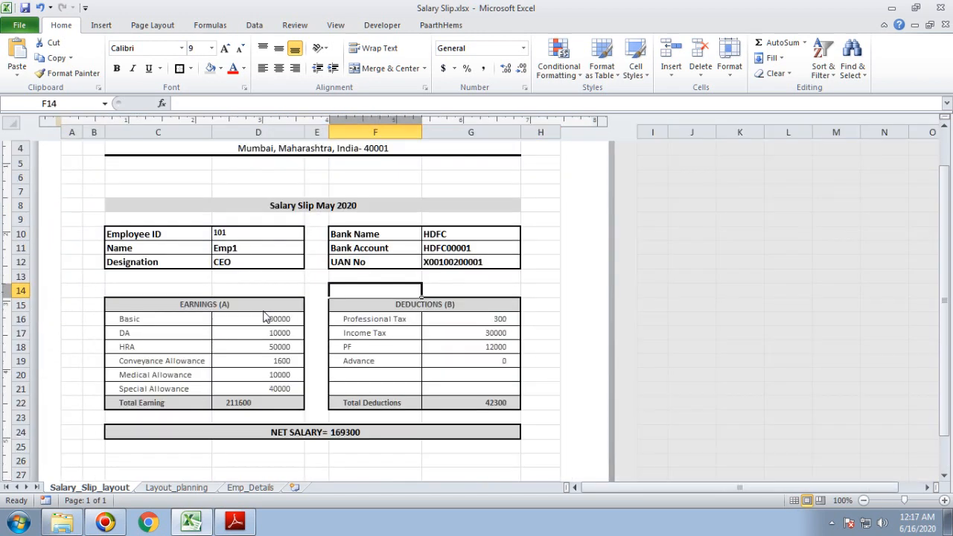
{"action": "scroll", "coordinate": [264, 316], "scroll_direction": "down", "scroll_amount": 1, "text": "ctrl"}
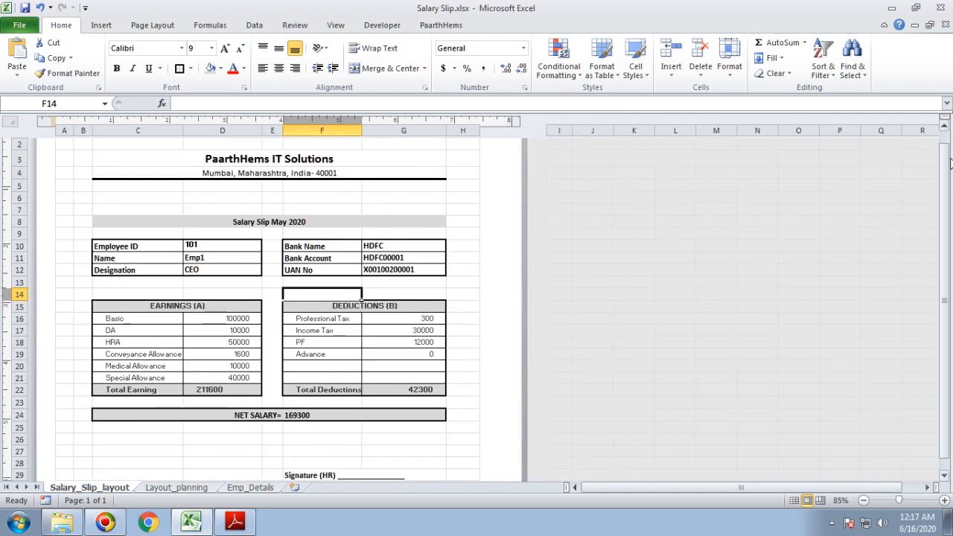
{"action": "left_click", "coordinate": [945, 125]}
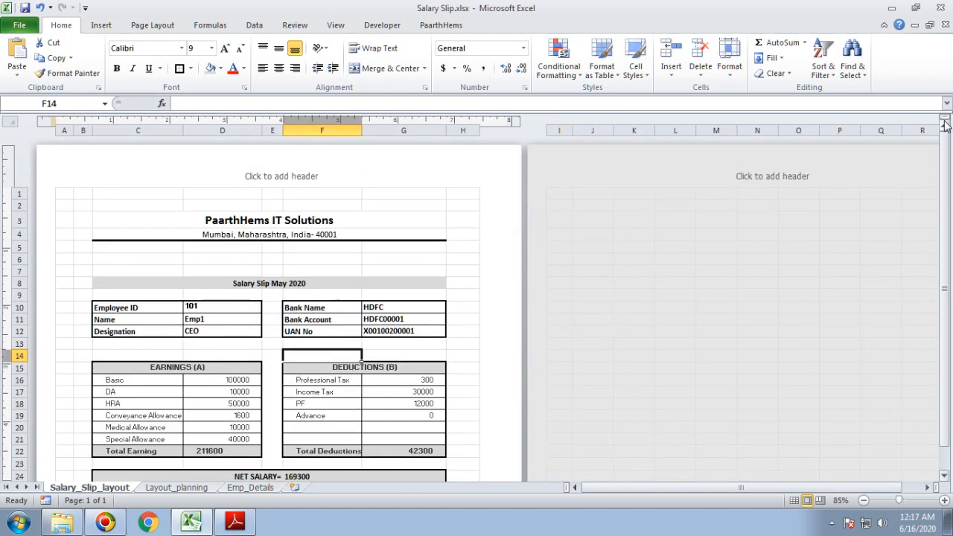
{"action": "right_click", "coordinate": [22, 207]}
{"action": "left_click", "coordinate": [74, 304]}
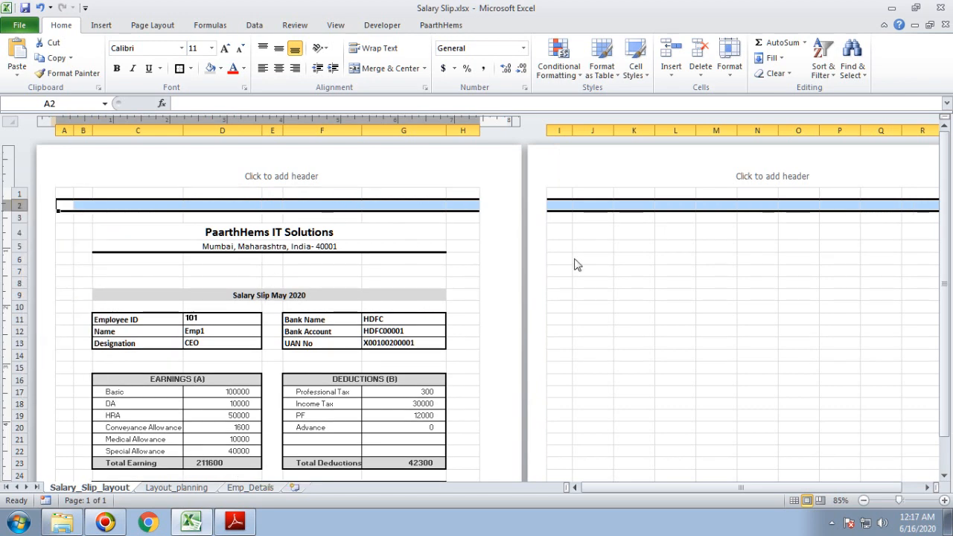
{"action": "left_click", "coordinate": [945, 466]}
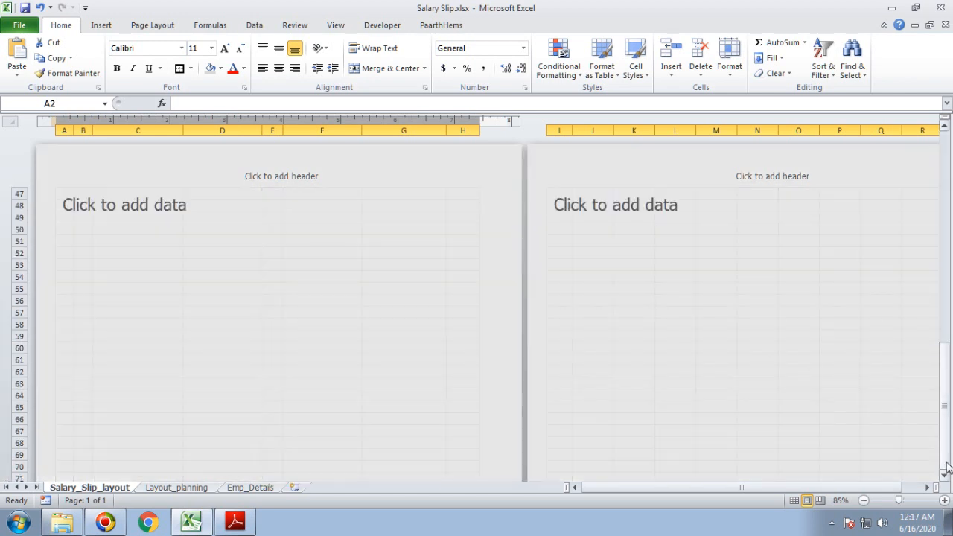
Examine the salary slip's page layout from the company heading down to the empty rows below the signature block.
{"action": "left_click", "coordinate": [946, 200]}
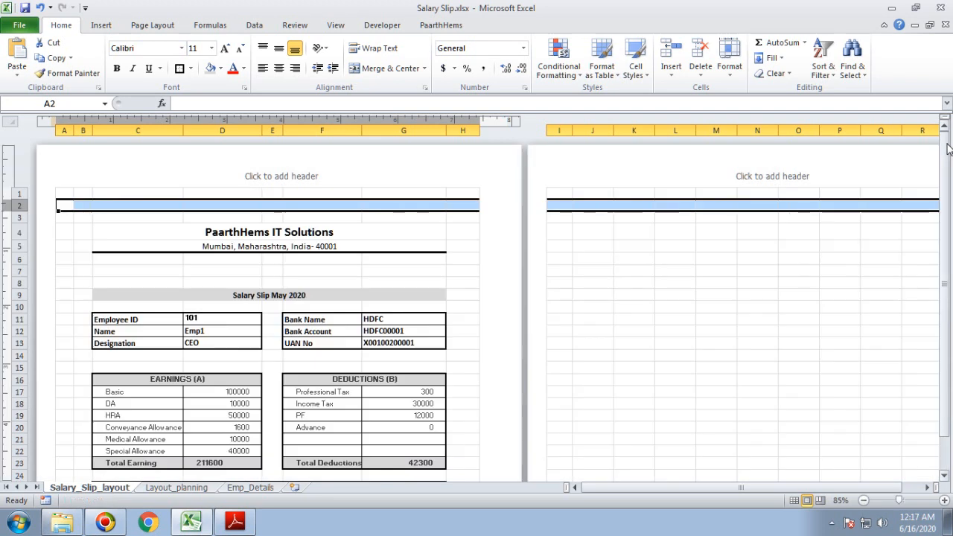
{"action": "left_click", "coordinate": [454, 217]}
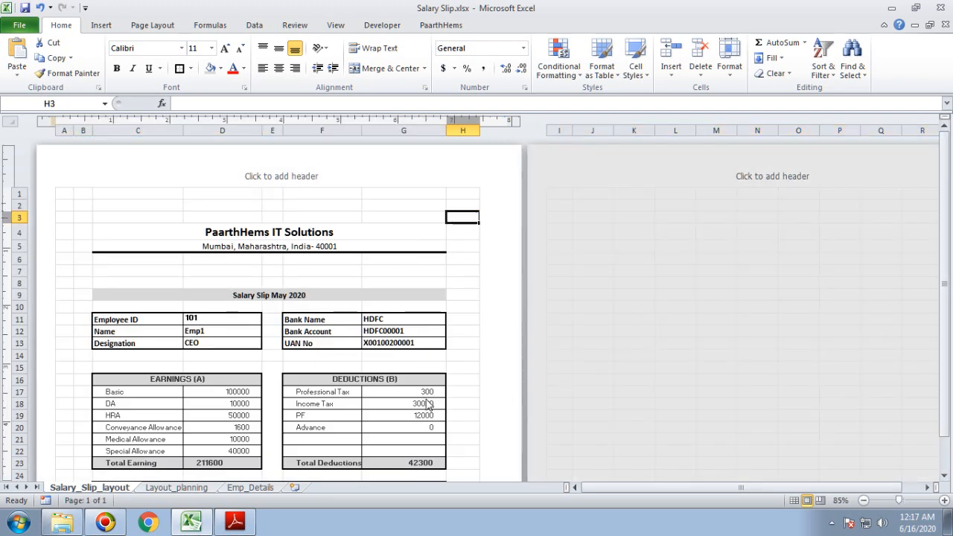
{"action": "scroll", "coordinate": [428, 404], "scroll_direction": "down", "scroll_amount": 1}
{"action": "left_click", "coordinate": [951, 467]}
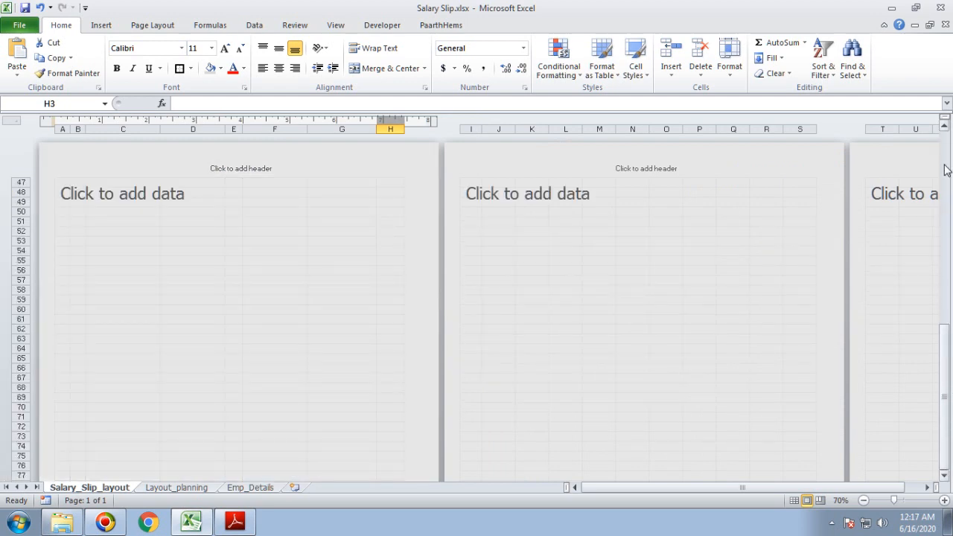
{"action": "left_click", "coordinate": [951, 214]}
{"action": "left_click", "coordinate": [365, 456]}
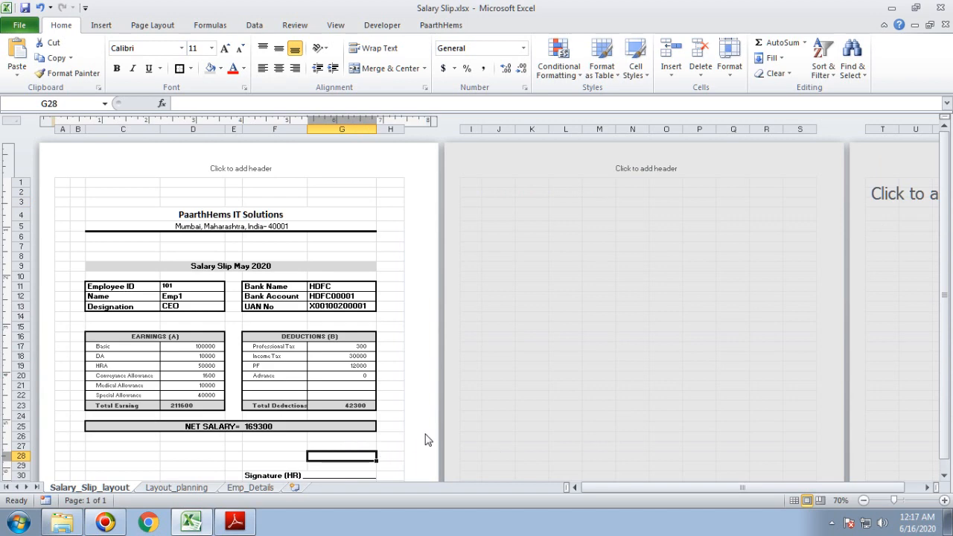
{"action": "key", "text": "Down"}
{"action": "key", "text": "Down"}
{"action": "key", "text": "Down"}
{"action": "key", "text": "Down"}
{"action": "key", "text": "Down"}
{"action": "key", "text": "Down"}
{"action": "key", "text": "Down"}
{"action": "key", "text": "Down"}
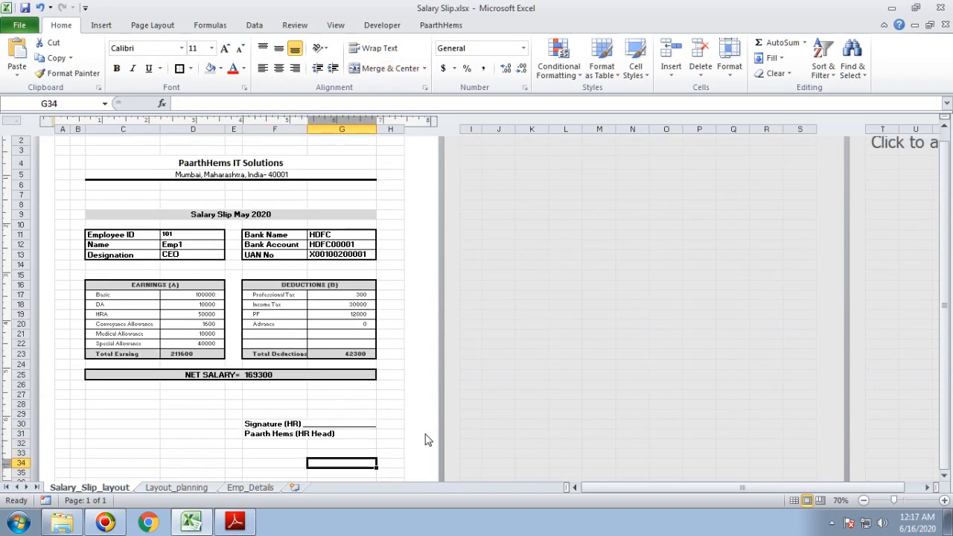
{"action": "key", "text": "Down"}
{"action": "key", "text": "Down"}
{"action": "key", "text": "Down"}
{"action": "key", "text": "Down"}
{"action": "key", "text": "Down"}
{"action": "key", "text": "Down"}
{"action": "key", "text": "Down"}
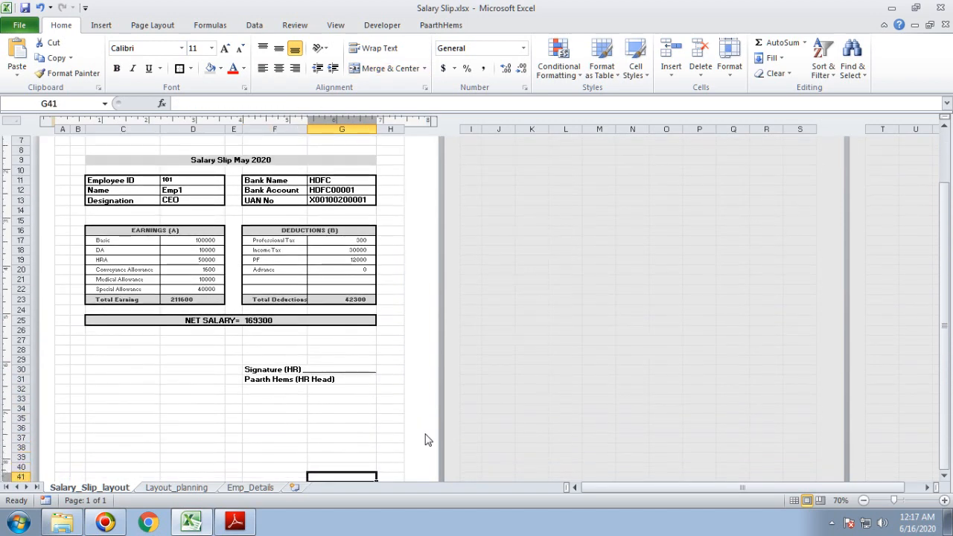
{"action": "key", "text": "Down"}
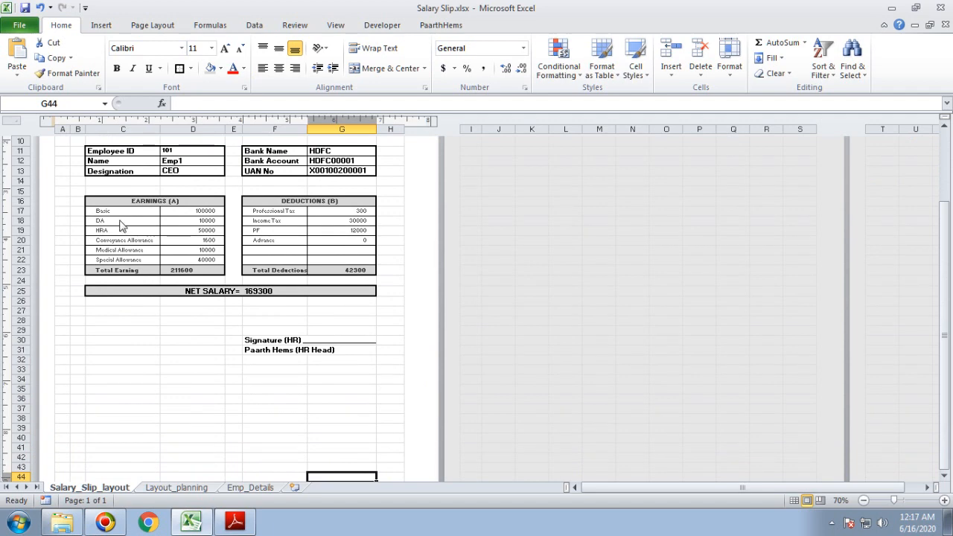
Try inserting an entire blank row at row 24 above the NET SALARY bar, and undo the insertion.
{"action": "right_click", "coordinate": [26, 281]}
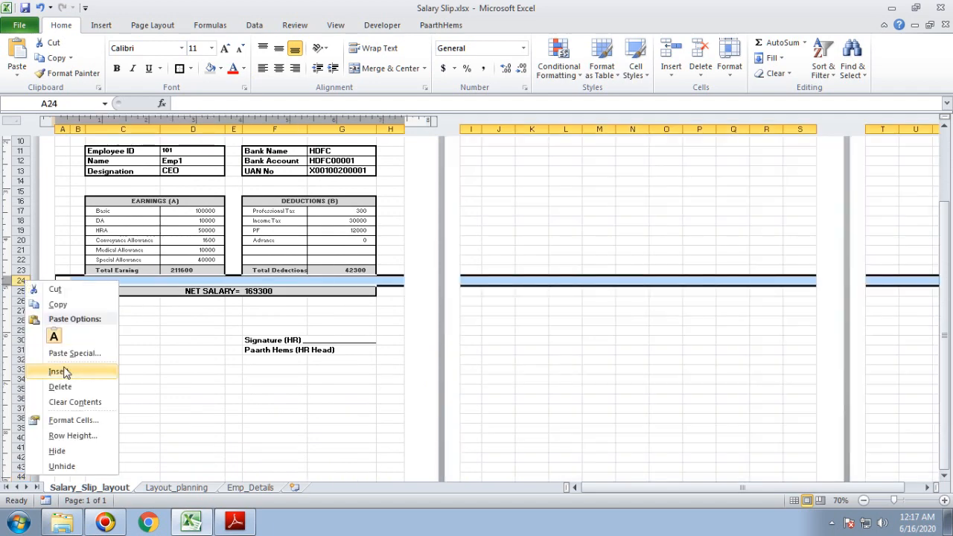
{"action": "left_click", "coordinate": [60, 371]}
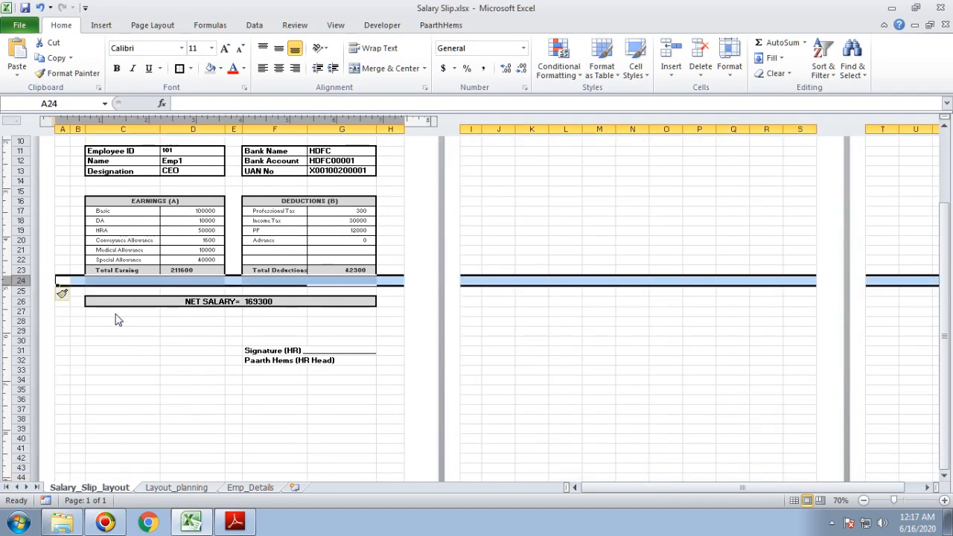
{"action": "right_click", "coordinate": [26, 285]}
{"action": "key", "text": "Escape"}
{"action": "left_click", "coordinate": [314, 283]}
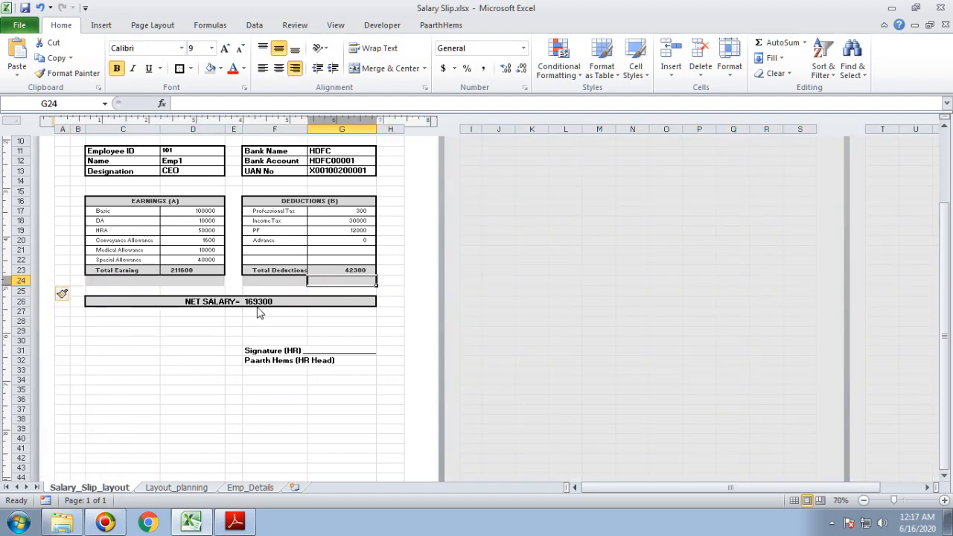
{"action": "key", "text": "ctrl+z"}
{"action": "left_click", "coordinate": [211, 330]}
Insert two rows of blank cells across C24:G25, between the totals and the NET SALARY bar, shifting the cells down.
{"action": "left_click", "coordinate": [127, 285]}
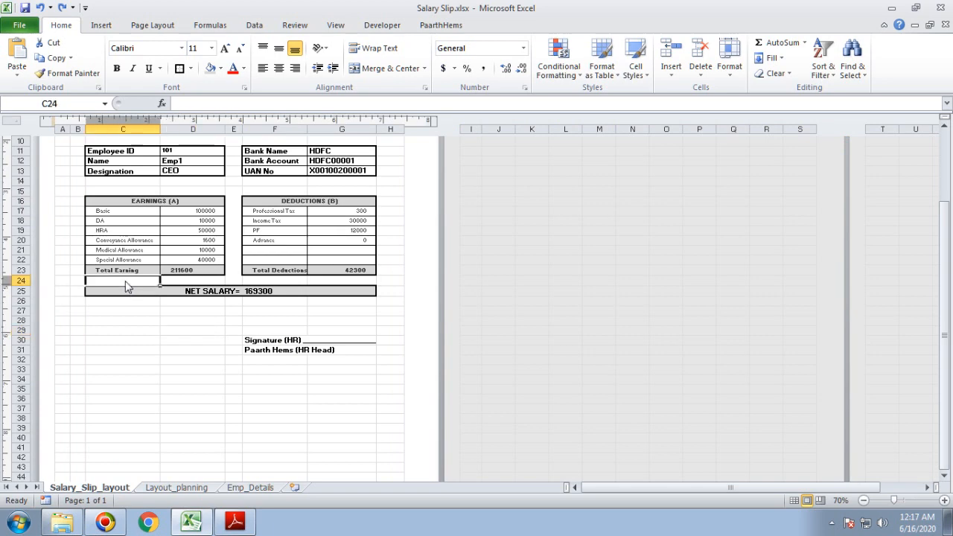
{"action": "left_click", "coordinate": [346, 280], "text": "shift"}
{"action": "right_click", "coordinate": [346, 281]}
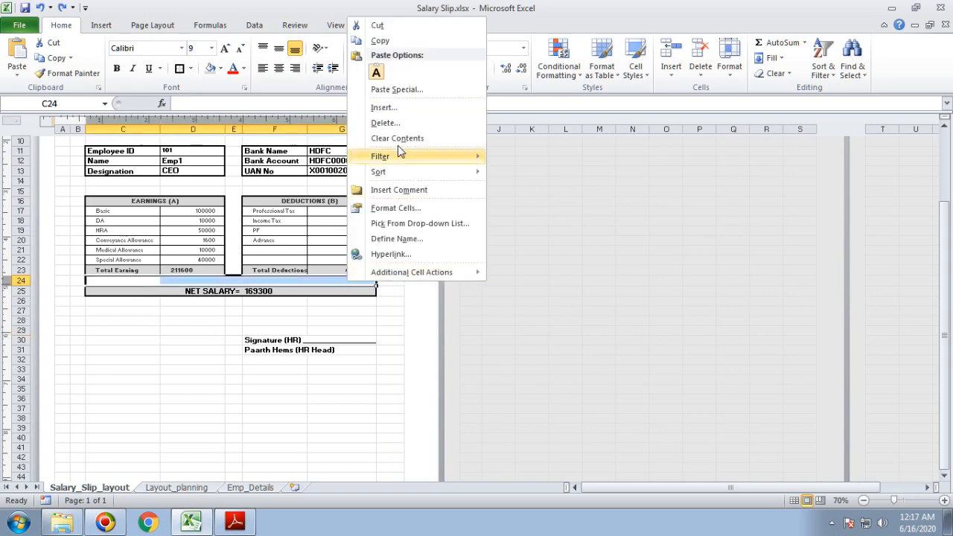
{"action": "left_click", "coordinate": [384, 110]}
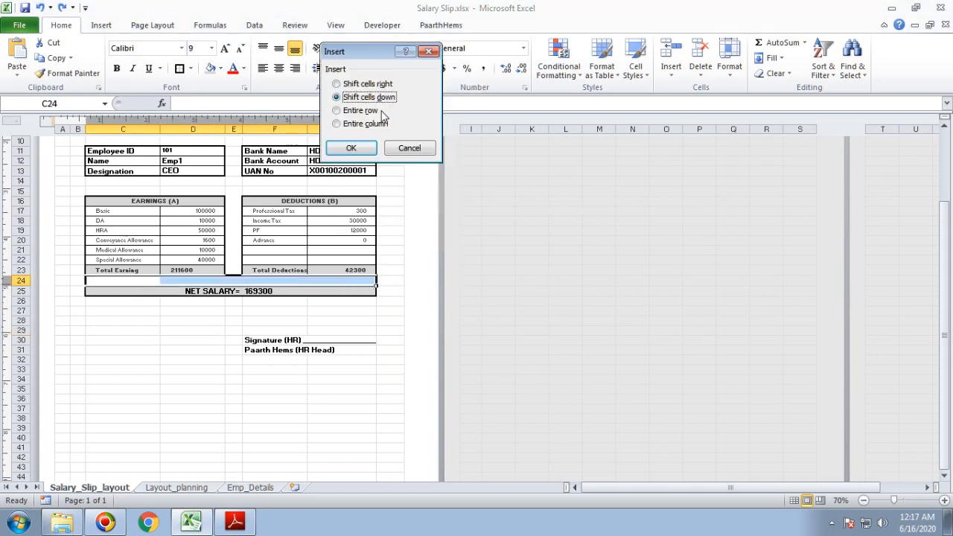
{"action": "left_click", "coordinate": [352, 149]}
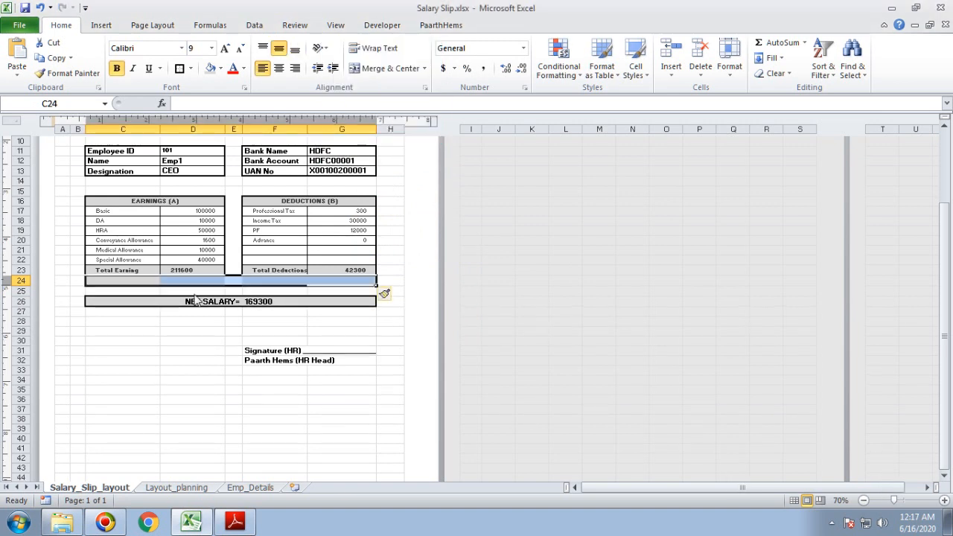
{"action": "left_click_drag", "start_coordinate": [120, 295], "coordinate": [337, 289]}
{"action": "right_click", "coordinate": [303, 292]}
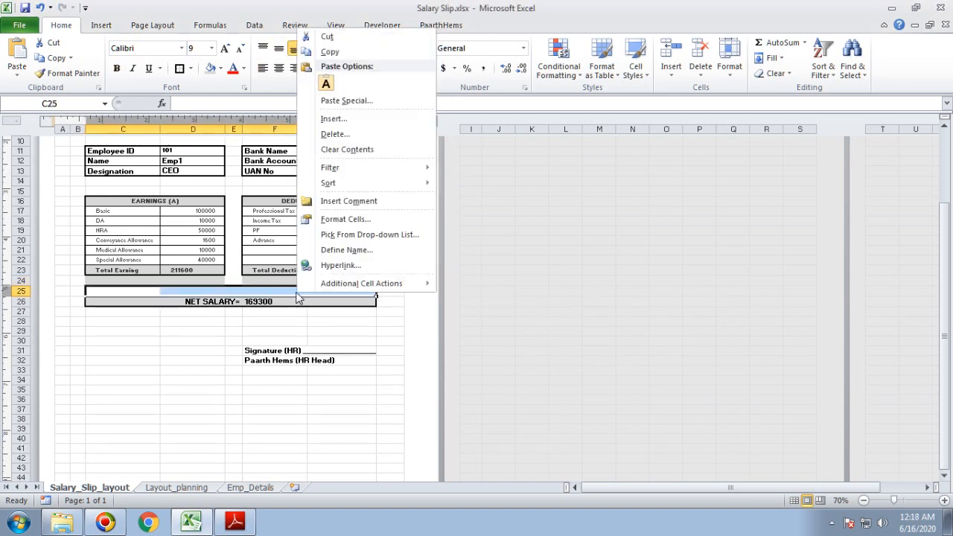
{"action": "left_click", "coordinate": [331, 118]}
{"action": "left_click", "coordinate": [315, 151]}
{"action": "left_click", "coordinate": [223, 332]}
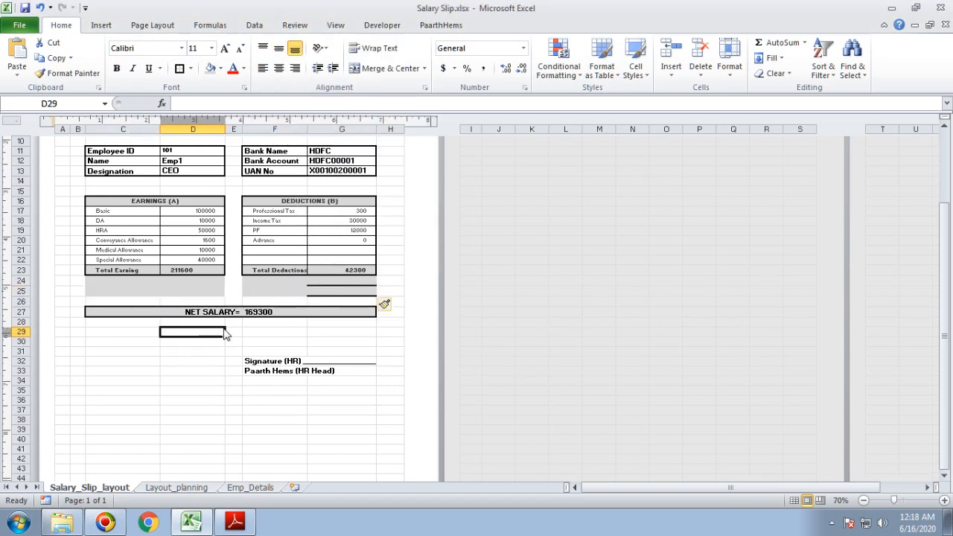
Remove the fill colour and all borders from the inserted cells C24:G25.
{"action": "left_click_drag", "start_coordinate": [149, 285], "coordinate": [334, 292]}
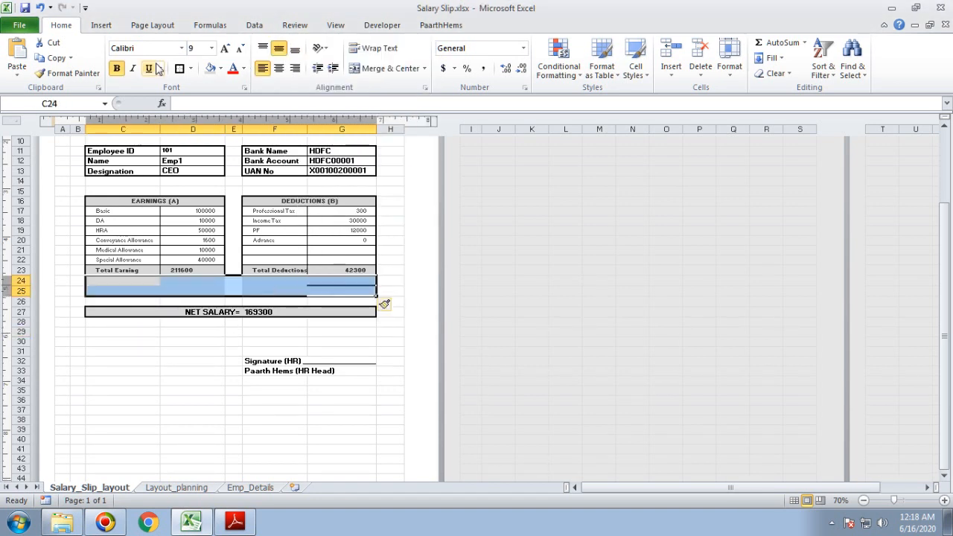
{"action": "left_click", "coordinate": [221, 68]}
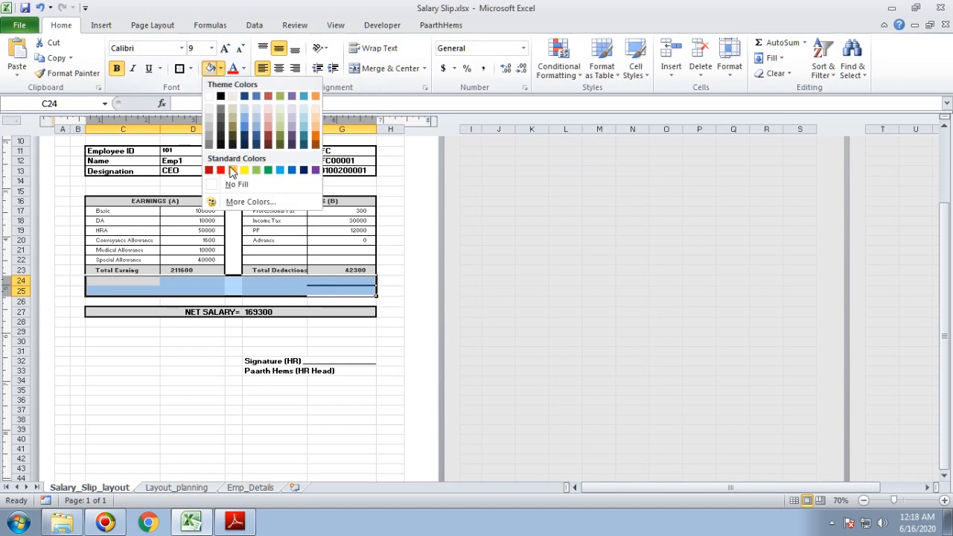
{"action": "left_click", "coordinate": [232, 188]}
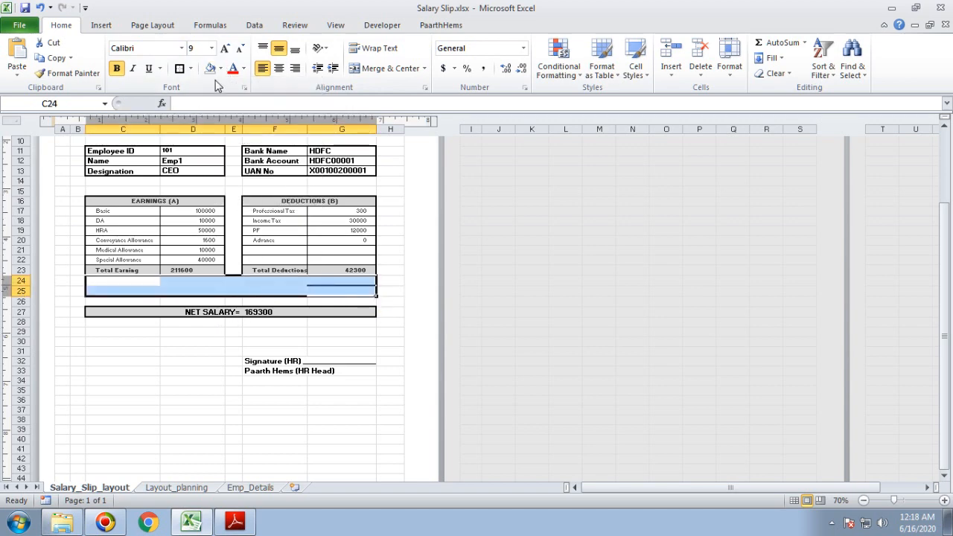
{"action": "left_click", "coordinate": [190, 69]}
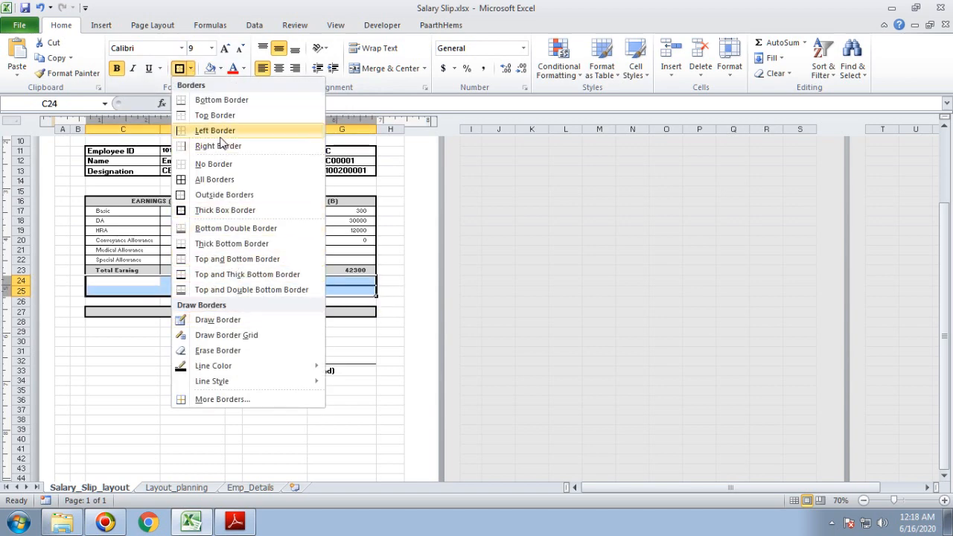
{"action": "left_click", "coordinate": [214, 163]}
{"action": "left_click", "coordinate": [191, 361]}
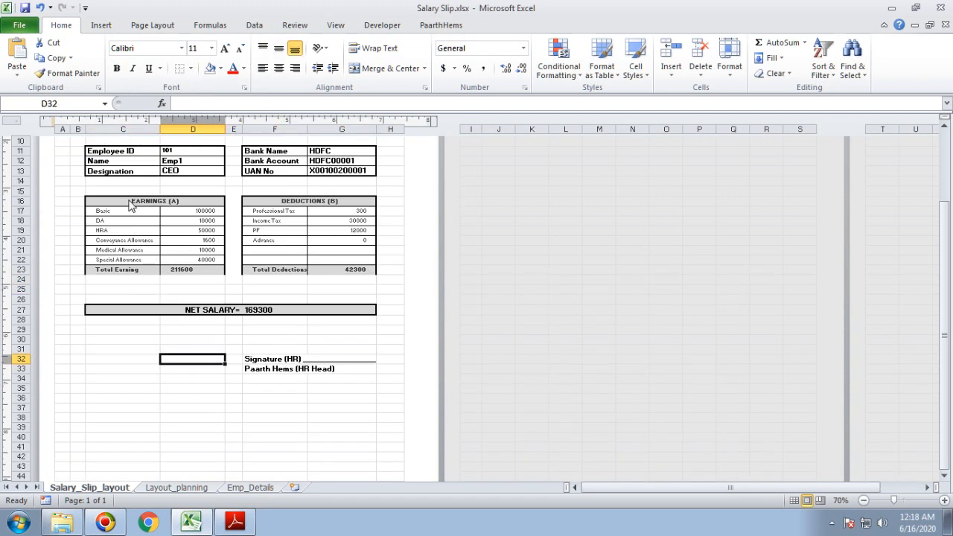
Apply a thick box border around the Earnings table C16:D23 and the Deductions table F16:G23.
{"action": "left_click_drag", "start_coordinate": [131, 206], "coordinate": [191, 269]}
{"action": "left_click", "coordinate": [191, 68]}
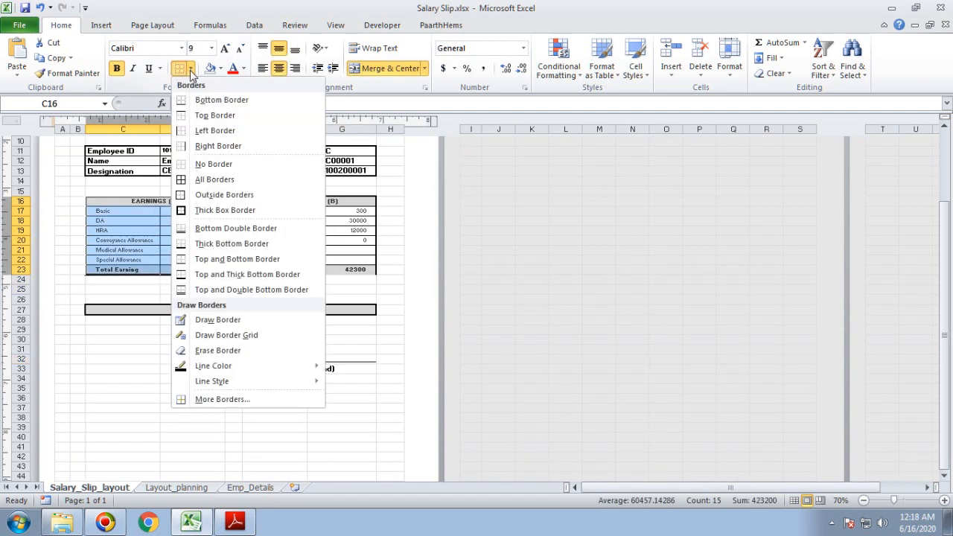
{"action": "left_click", "coordinate": [225, 210]}
{"action": "left_click_drag", "start_coordinate": [281, 203], "coordinate": [339, 271]}
{"action": "left_click", "coordinate": [180, 68]}
{"action": "left_click", "coordinate": [205, 310]}
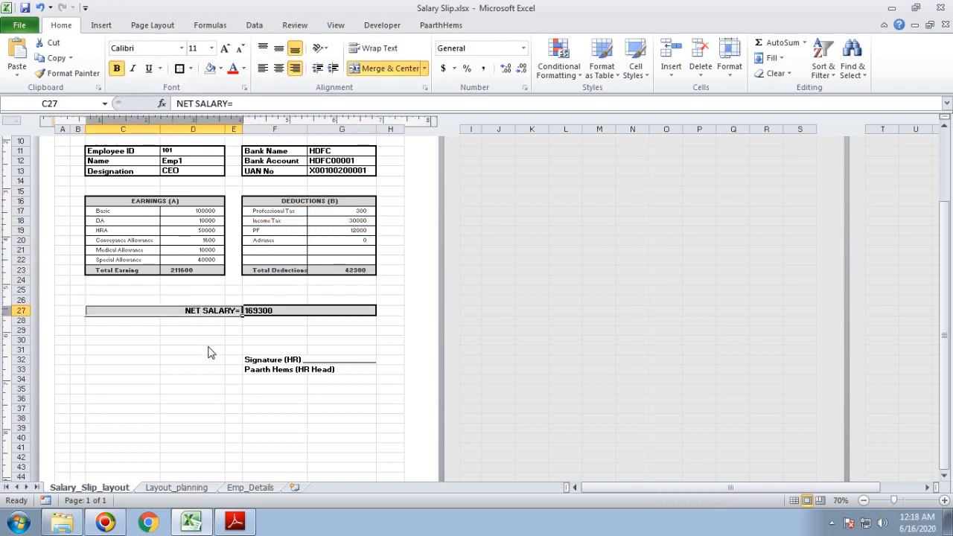
{"action": "left_click", "coordinate": [192, 363]}
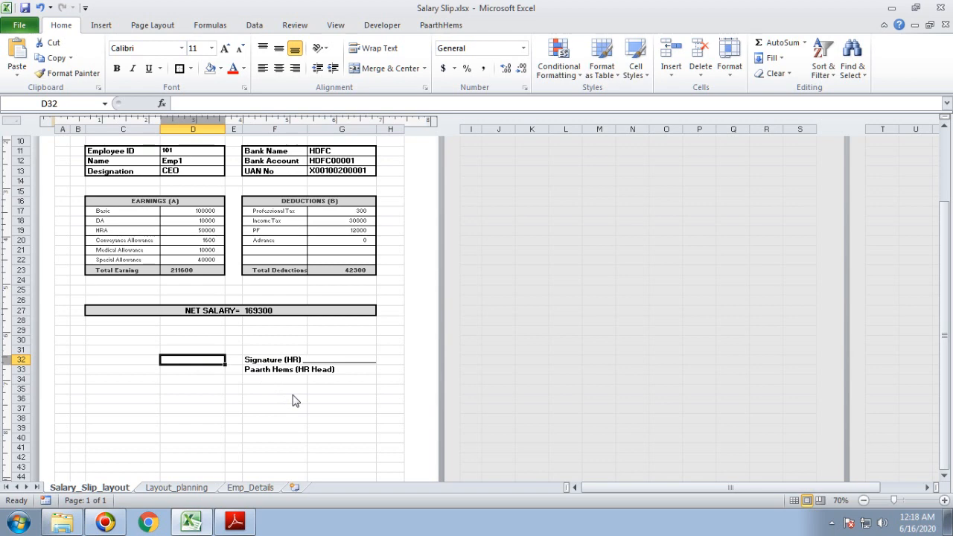
Choose employee ID 104 from the drop-down list in D11.
{"action": "scroll", "coordinate": [293, 401], "scroll_direction": "up", "scroll_amount": 1, "text": "ctrl"}
{"action": "left_click", "coordinate": [208, 207]}
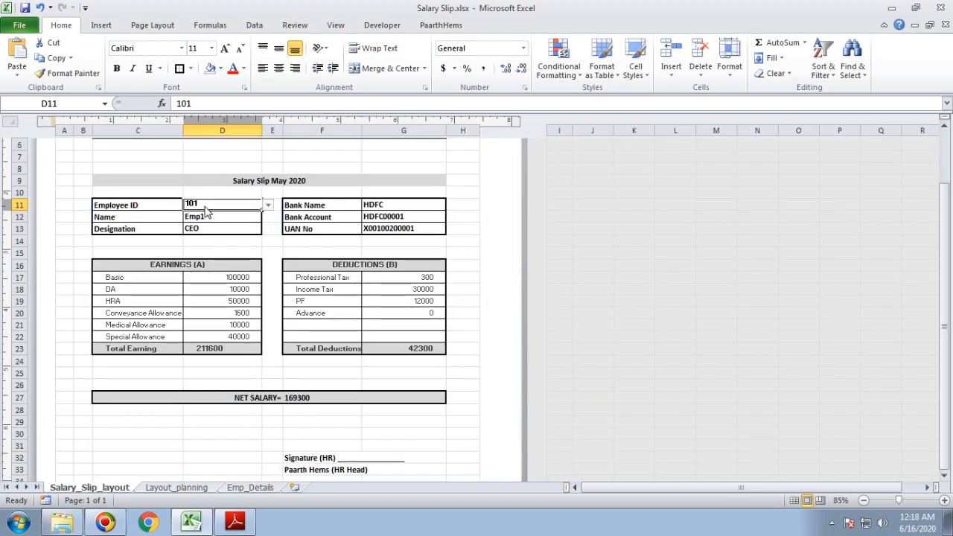
{"action": "left_click", "coordinate": [268, 205]}
{"action": "left_click", "coordinate": [232, 240]}
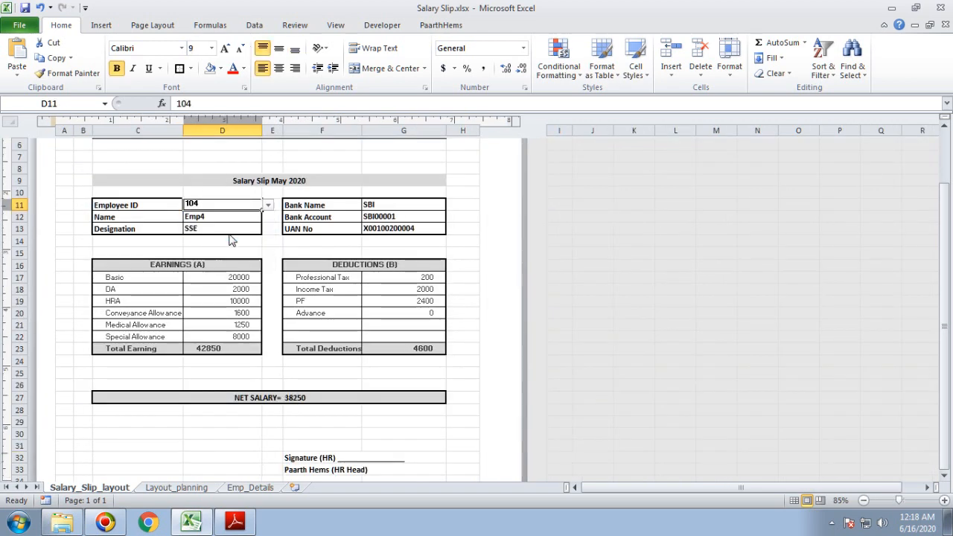
{"action": "left_click", "coordinate": [251, 373]}
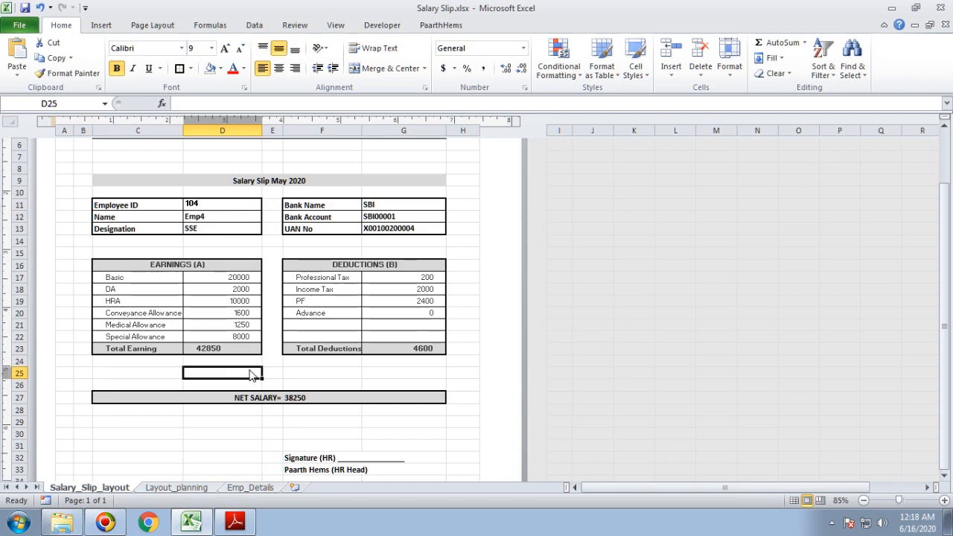
Save the workbook under the new name Salary Slip_new.xlsx in the excel Advance folder.
{"action": "left_click", "coordinate": [20, 26]}
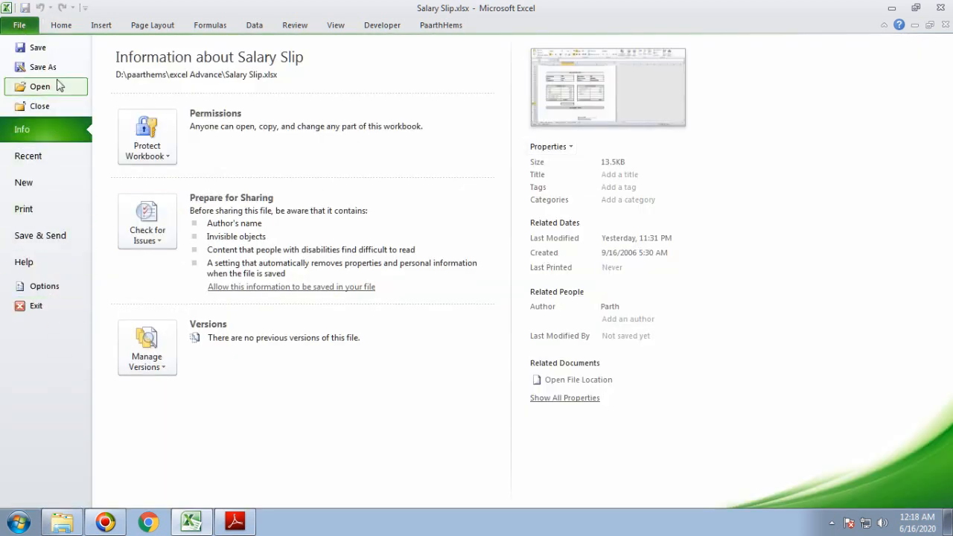
{"action": "key", "text": "Escape"}
{"action": "key", "text": "F12"}
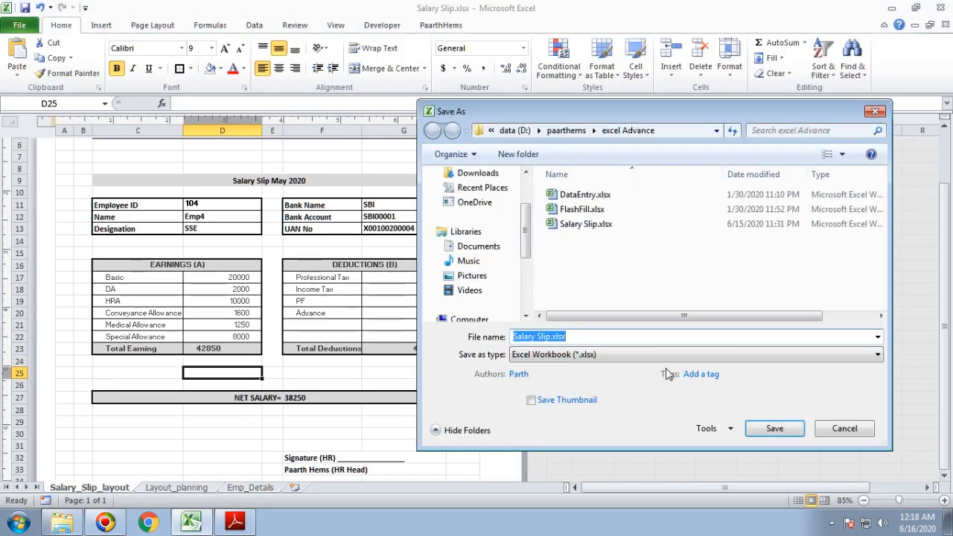
{"action": "left_click", "coordinate": [552, 339]}
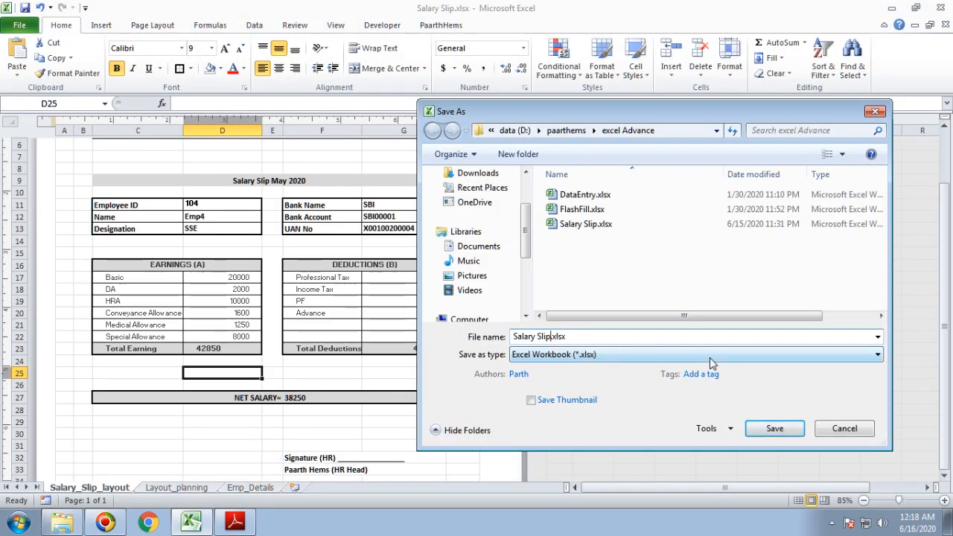
{"action": "type", "text": "_new"}
{"action": "left_click", "coordinate": [774, 430]}
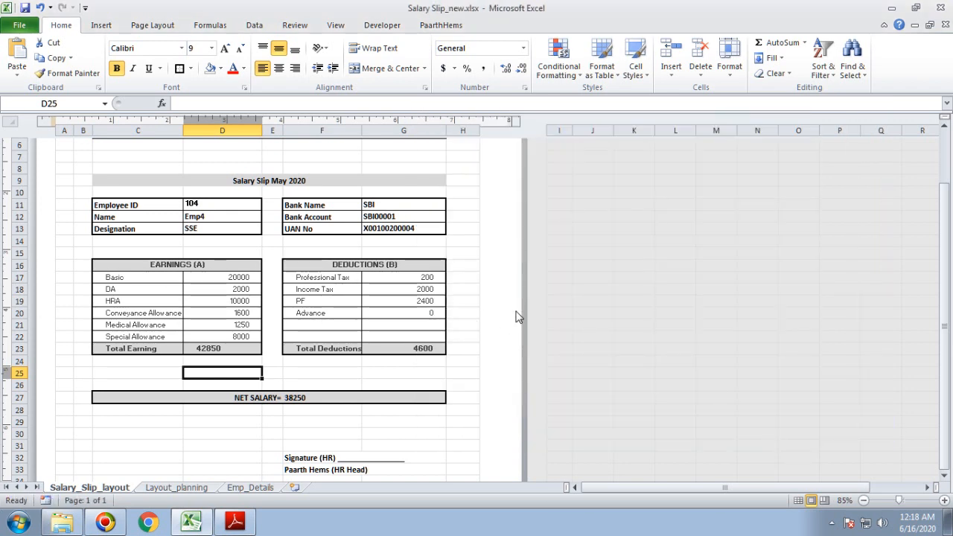
{"action": "left_click", "coordinate": [610, 210]}
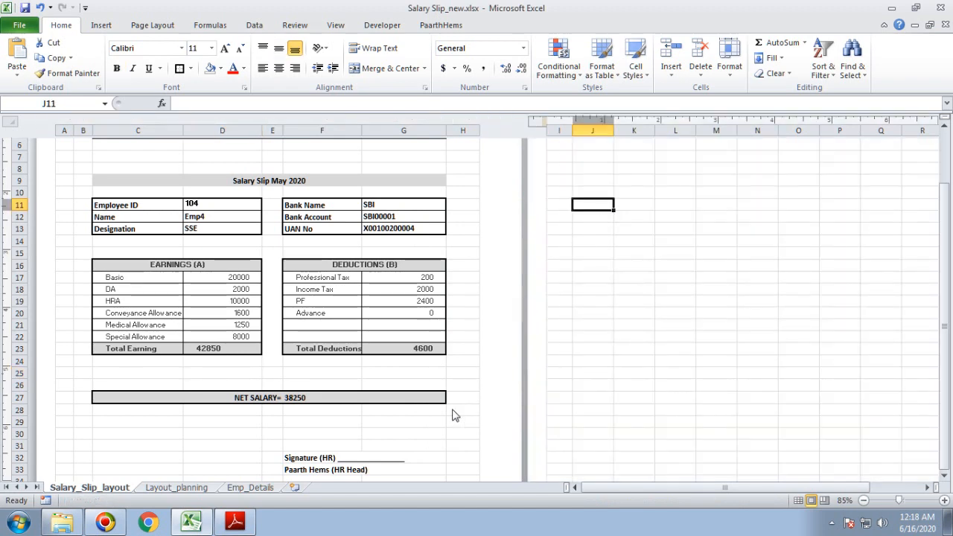
Look at Salary Slip.pdf in Adobe Reader and switch to the excel Advance folder in Windows Explorer.
{"action": "left_click", "coordinate": [234, 522]}
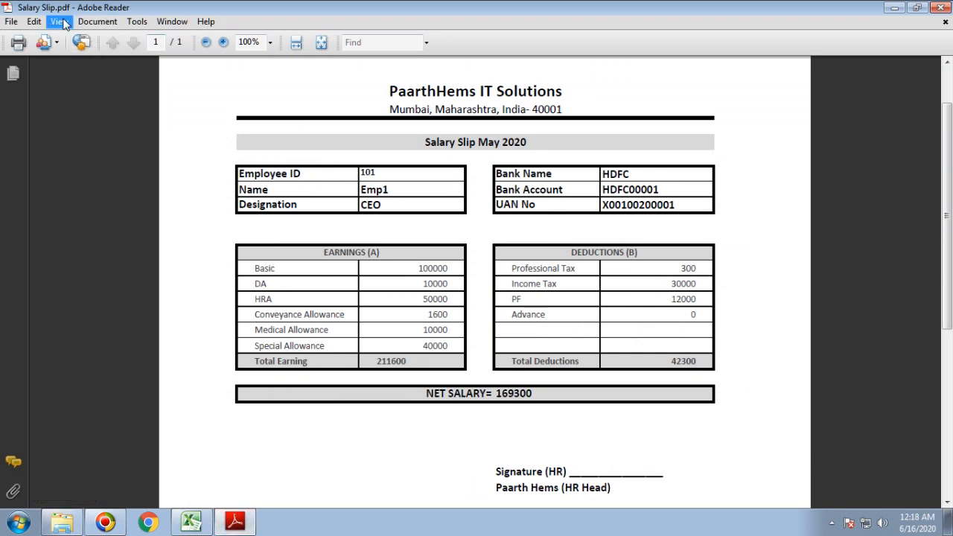
{"action": "left_click", "coordinate": [195, 524]}
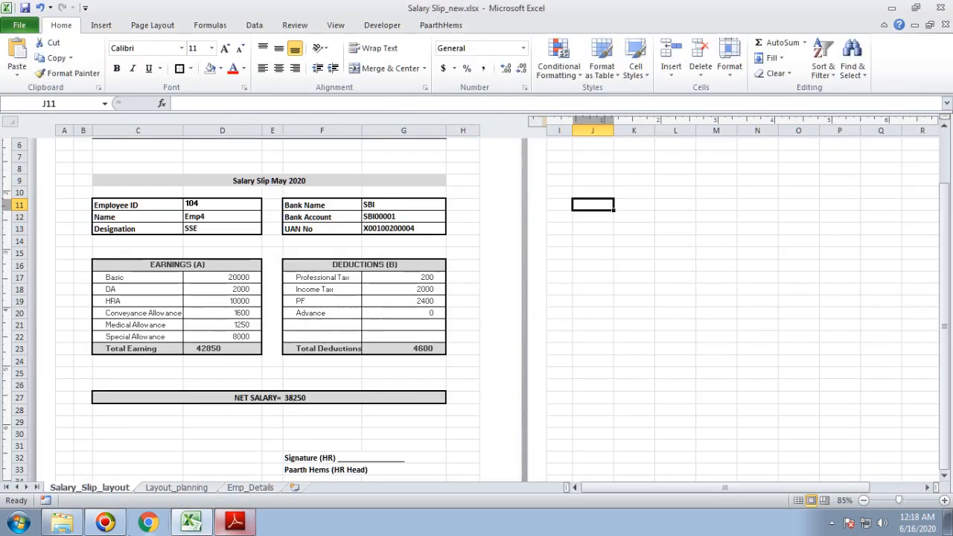
{"action": "left_click", "coordinate": [76, 527]}
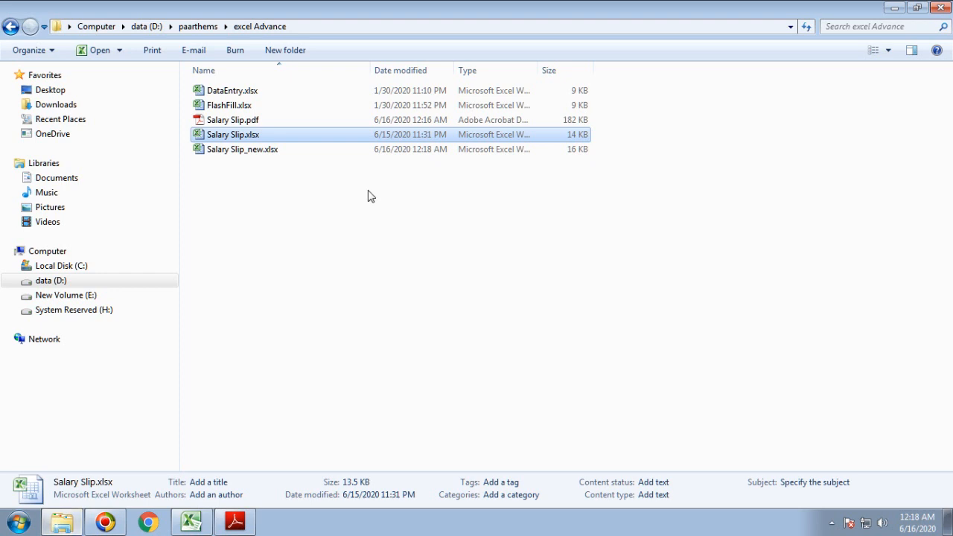
Switch back to the Salary Slip_new.xlsx workbook in Excel and set up a save of the slip in PDF format.
{"action": "left_click", "coordinate": [891, 8]}
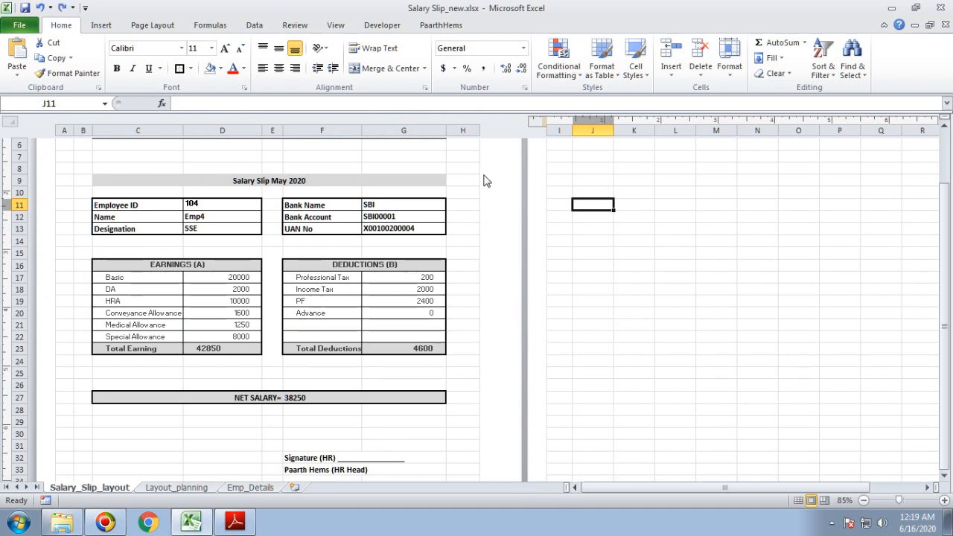
{"action": "left_click", "coordinate": [438, 325]}
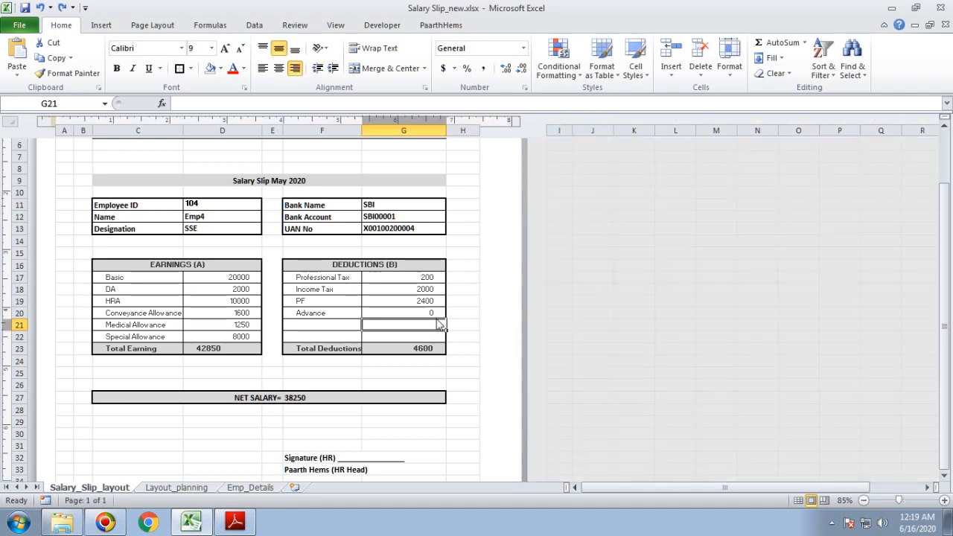
{"action": "left_click", "coordinate": [24, 28]}
{"action": "key", "text": "Escape"}
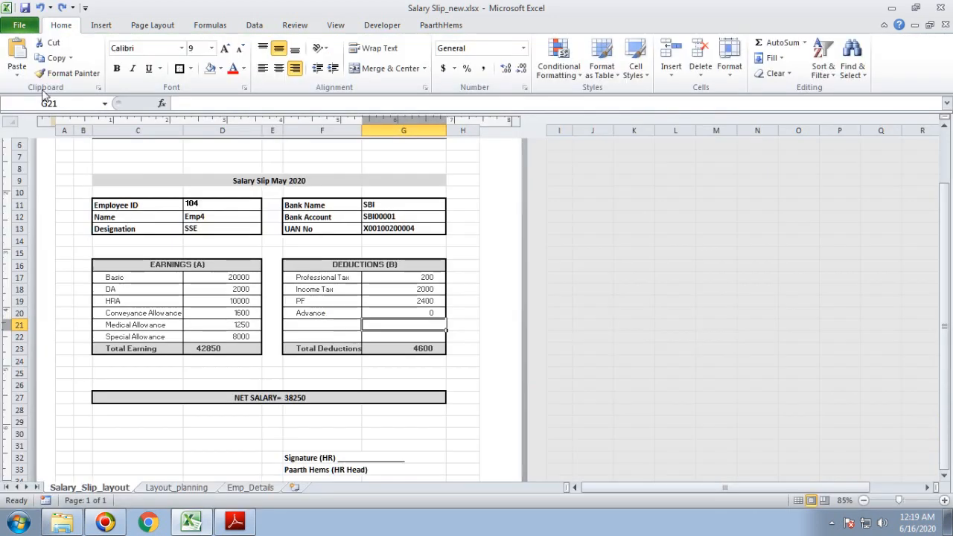
{"action": "left_click", "coordinate": [668, 356]}
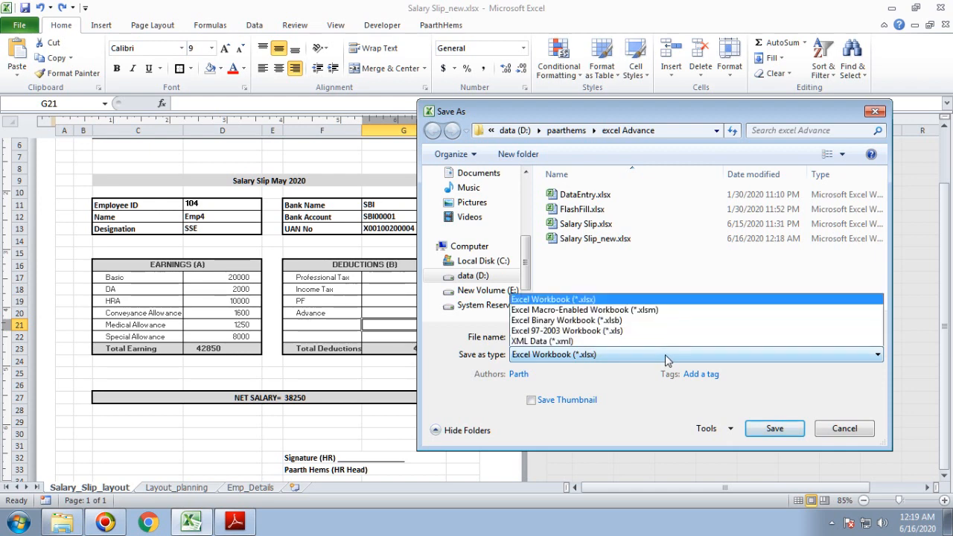
{"action": "left_click", "coordinate": [637, 323]}
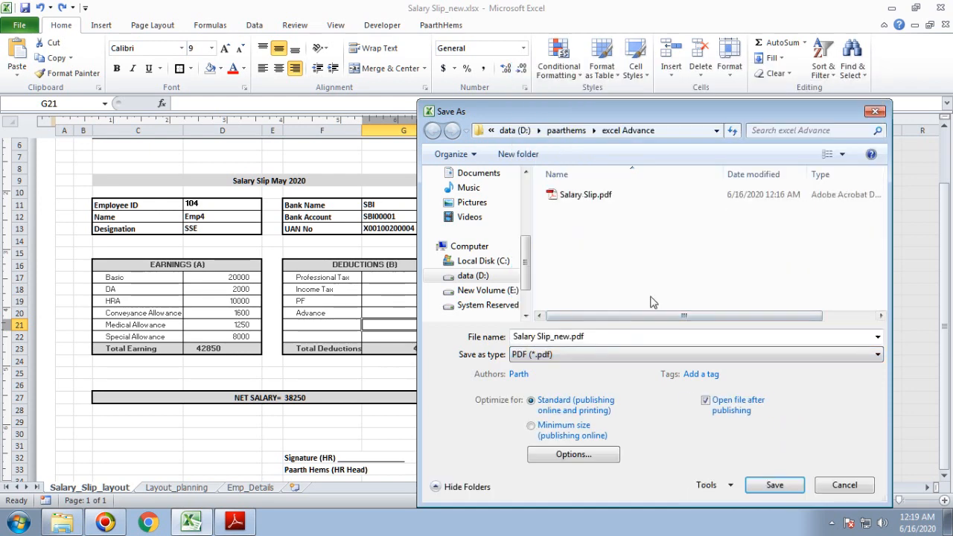
Name the PDF Salary Slip_latest.pdf and save it in the excel Advance folder.
{"action": "left_click", "coordinate": [585, 194]}
{"action": "left_click", "coordinate": [552, 339]}
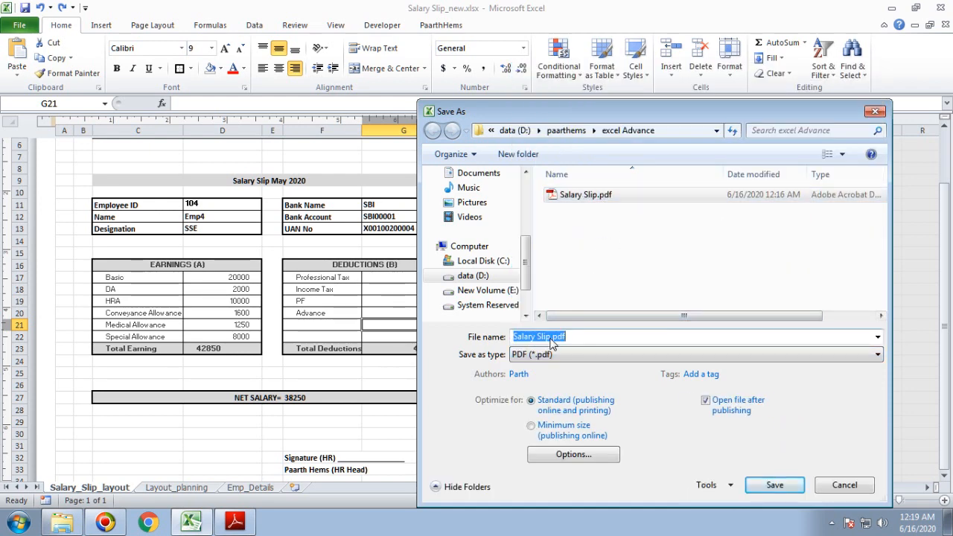
{"action": "left_click", "coordinate": [552, 338]}
{"action": "type", "text": "_"}
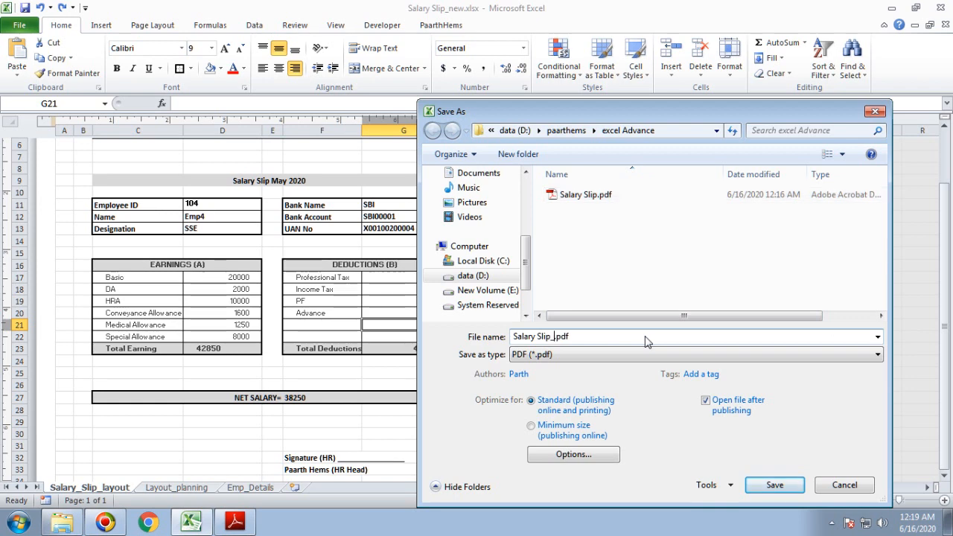
{"action": "type", "text": "latest"}
{"action": "left_click", "coordinate": [759, 489]}
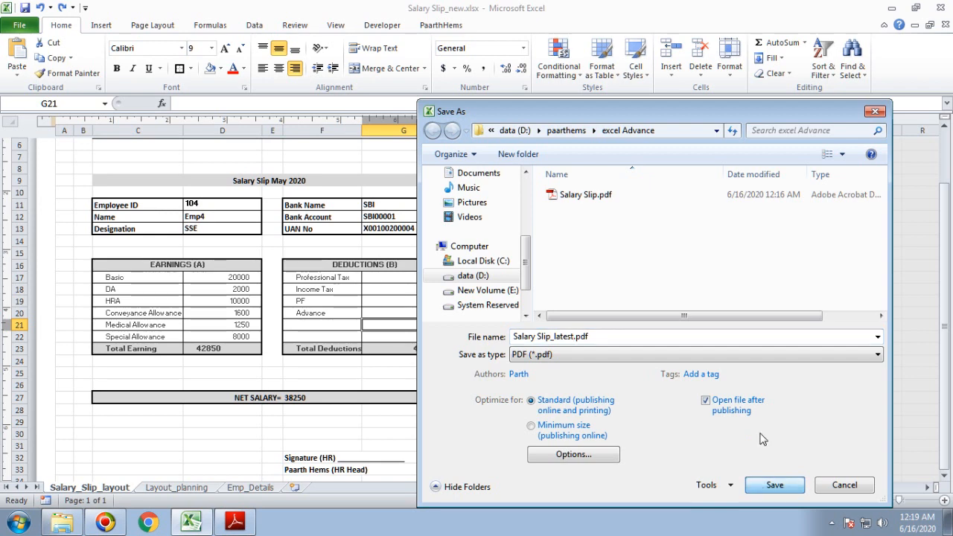
{"action": "left_click", "coordinate": [789, 489]}
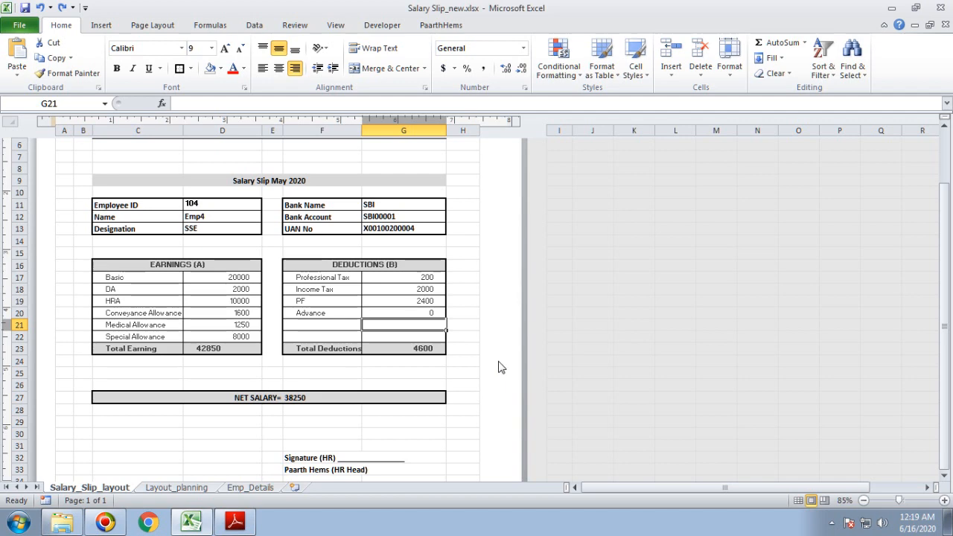
Examine the whole page of Salary Slip_latest.pdf in Adobe Reader, from company heading to HR signature, and close it.
{"action": "scroll", "coordinate": [501, 365], "scroll_direction": "down", "scroll_amount": 3}
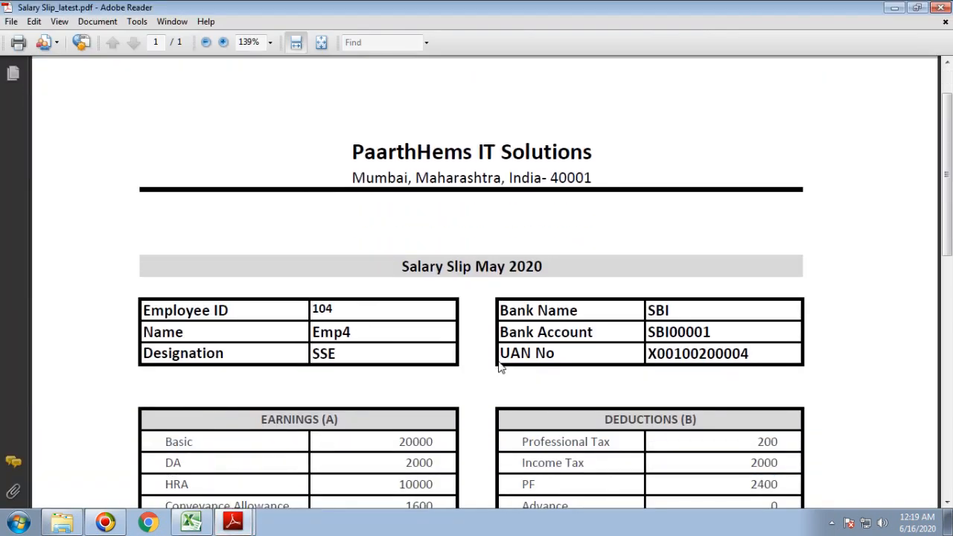
{"action": "scroll", "coordinate": [501, 367], "scroll_direction": "down", "scroll_amount": 4}
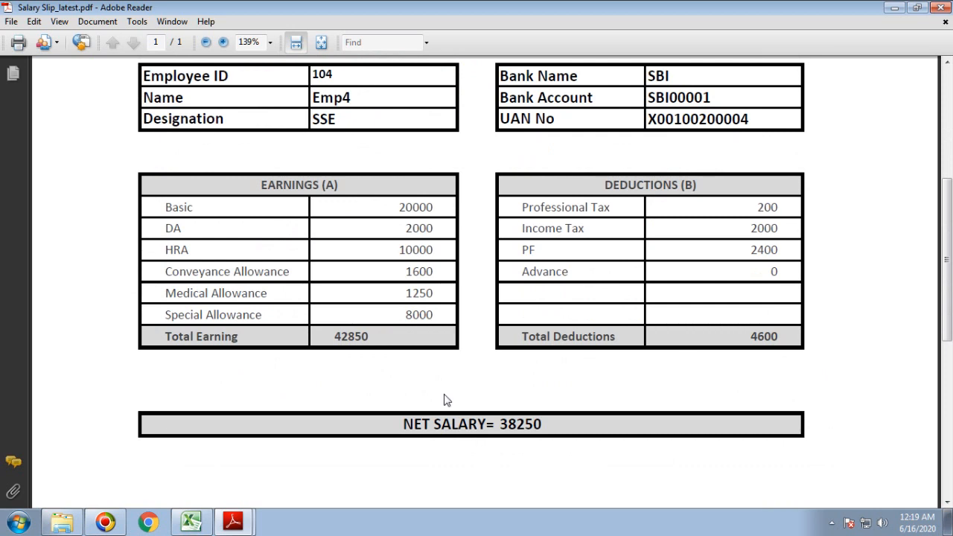
{"action": "scroll", "coordinate": [447, 401], "scroll_direction": "down", "scroll_amount": 2}
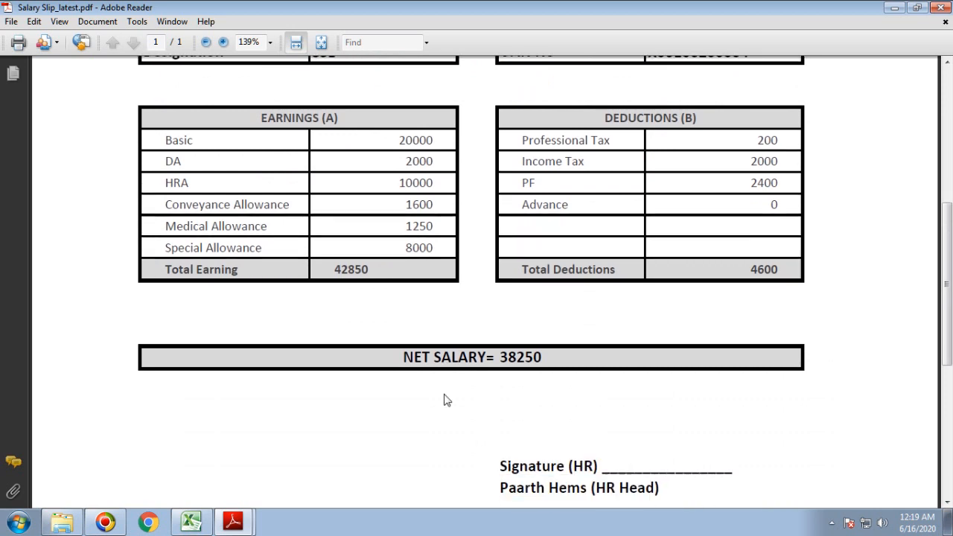
{"action": "scroll", "coordinate": [446, 401], "scroll_direction": "down", "scroll_amount": 1}
{"action": "scroll", "coordinate": [447, 400], "scroll_direction": "down", "scroll_amount": 4}
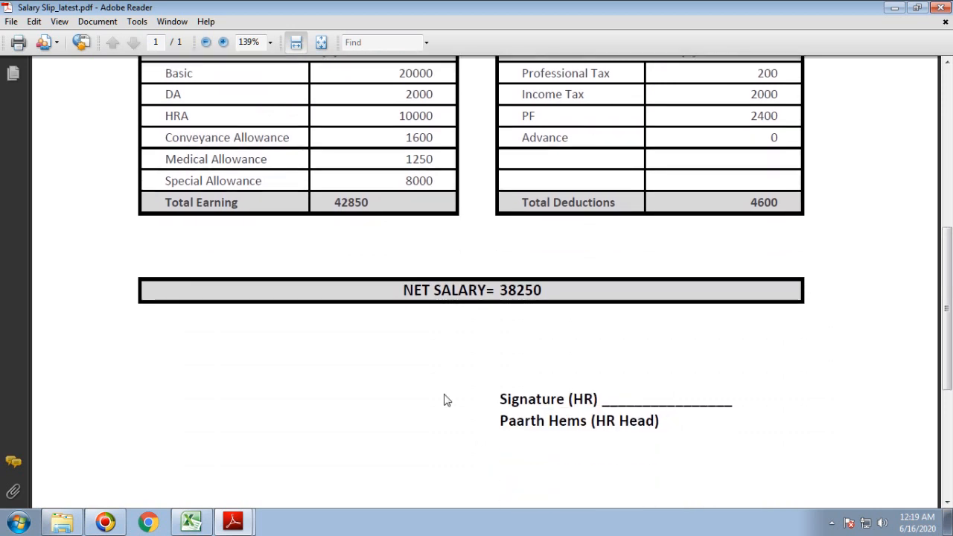
{"action": "scroll", "coordinate": [447, 400], "scroll_direction": "up", "scroll_amount": 1}
{"action": "scroll", "coordinate": [444, 401], "scroll_direction": "up", "scroll_amount": 15}
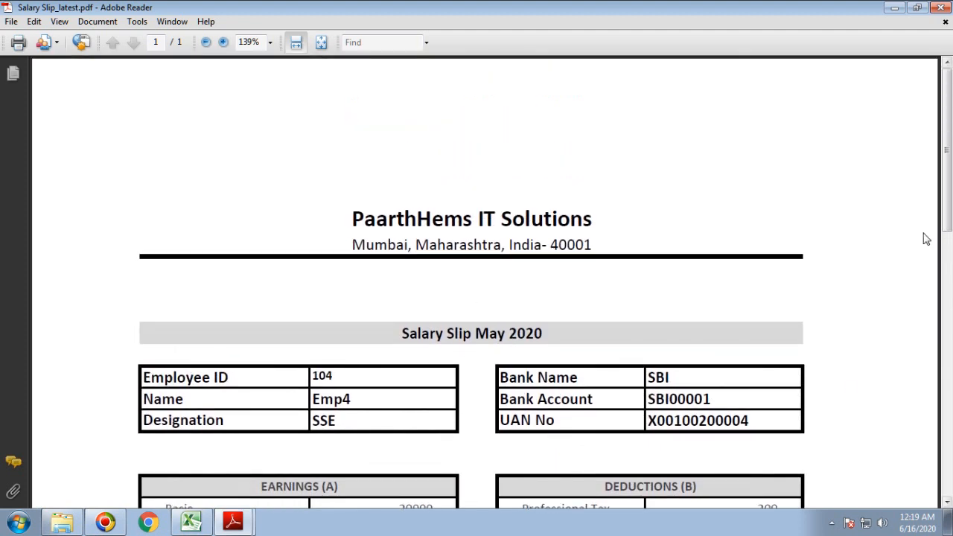
{"action": "left_click", "coordinate": [944, 8]}
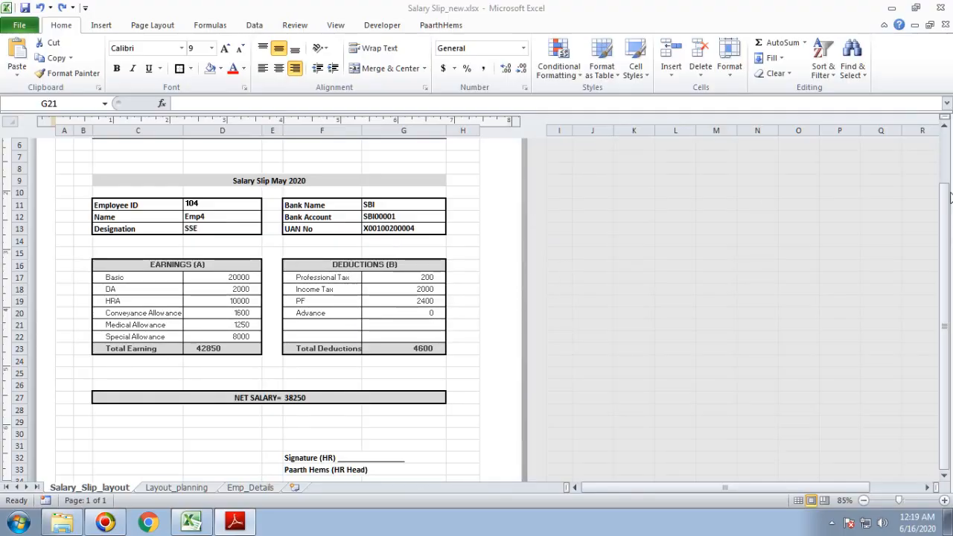
Choose employee ID 107 for the salary slip in cell D11.
{"action": "left_click", "coordinate": [945, 158]}
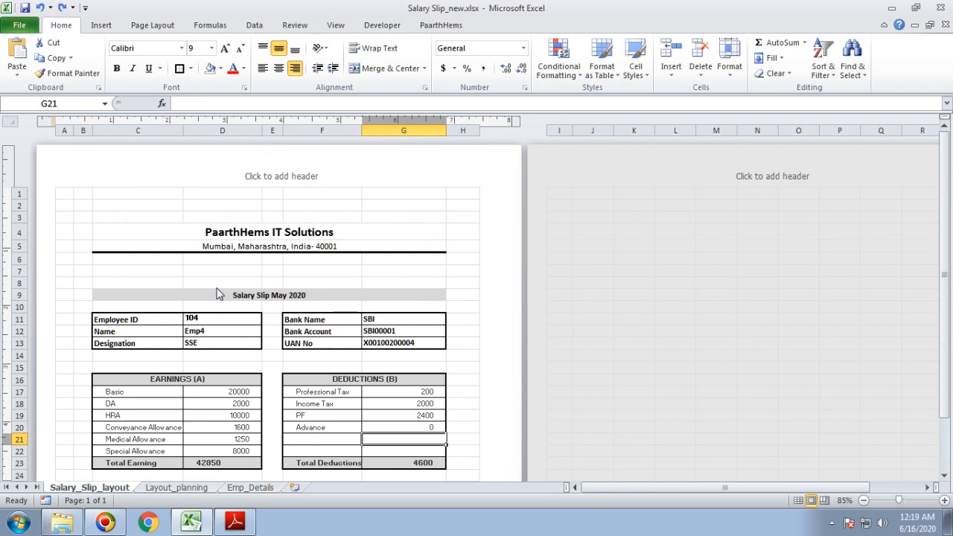
{"action": "left_click", "coordinate": [230, 324]}
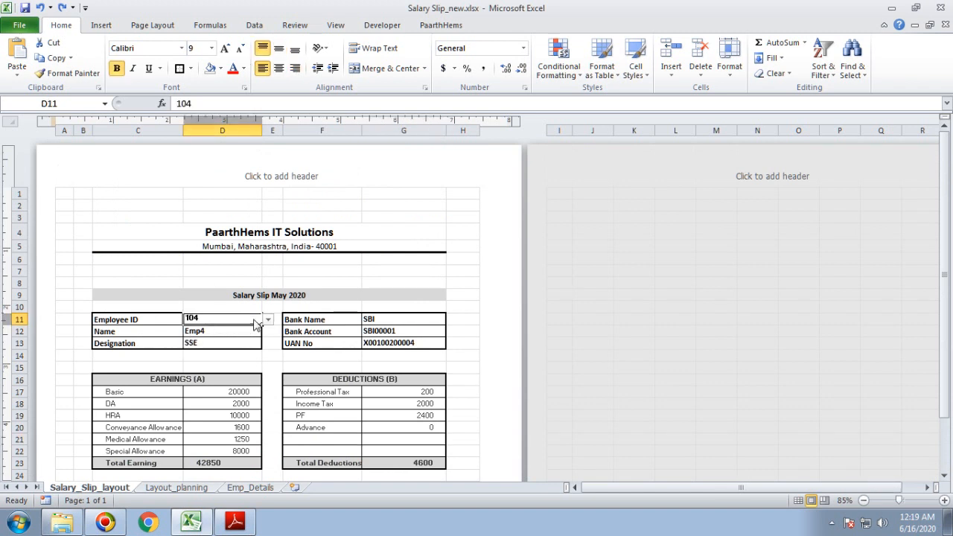
{"action": "left_click", "coordinate": [268, 320]}
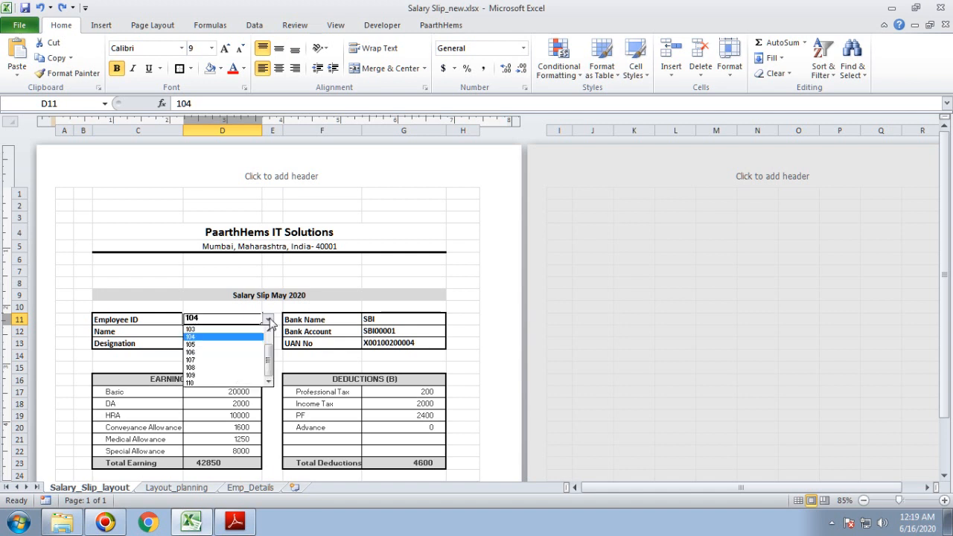
{"action": "left_click", "coordinate": [233, 360]}
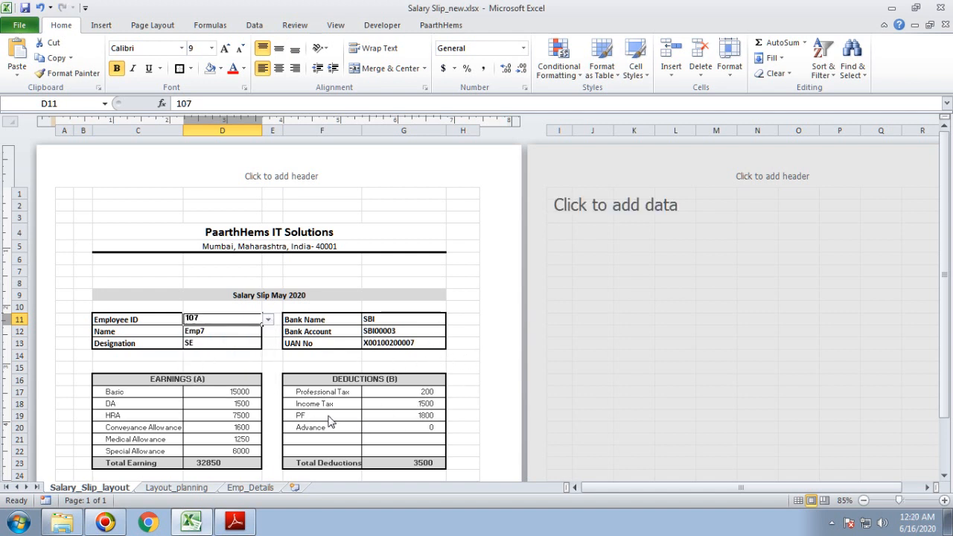